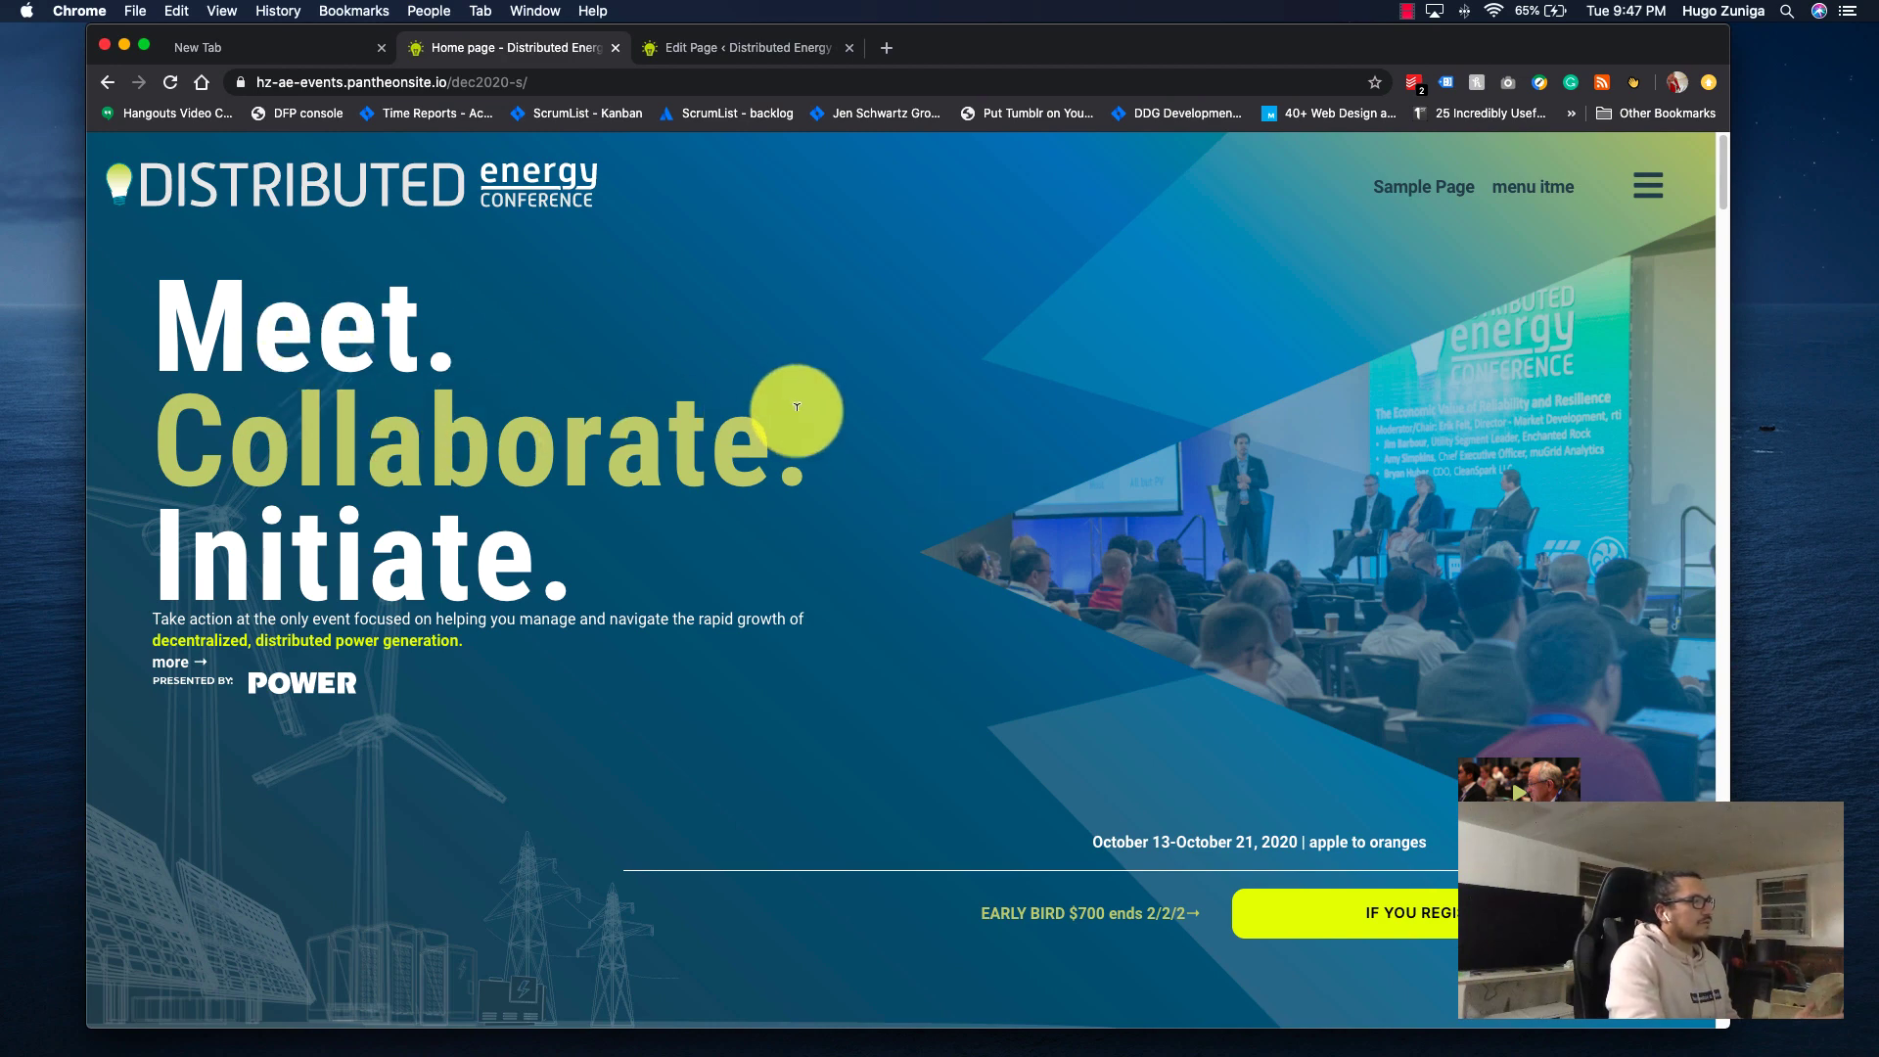
Review the conference home page's opening hero and the MEET section with its five attendee categories.
scroll(1136, 725, down, 10)
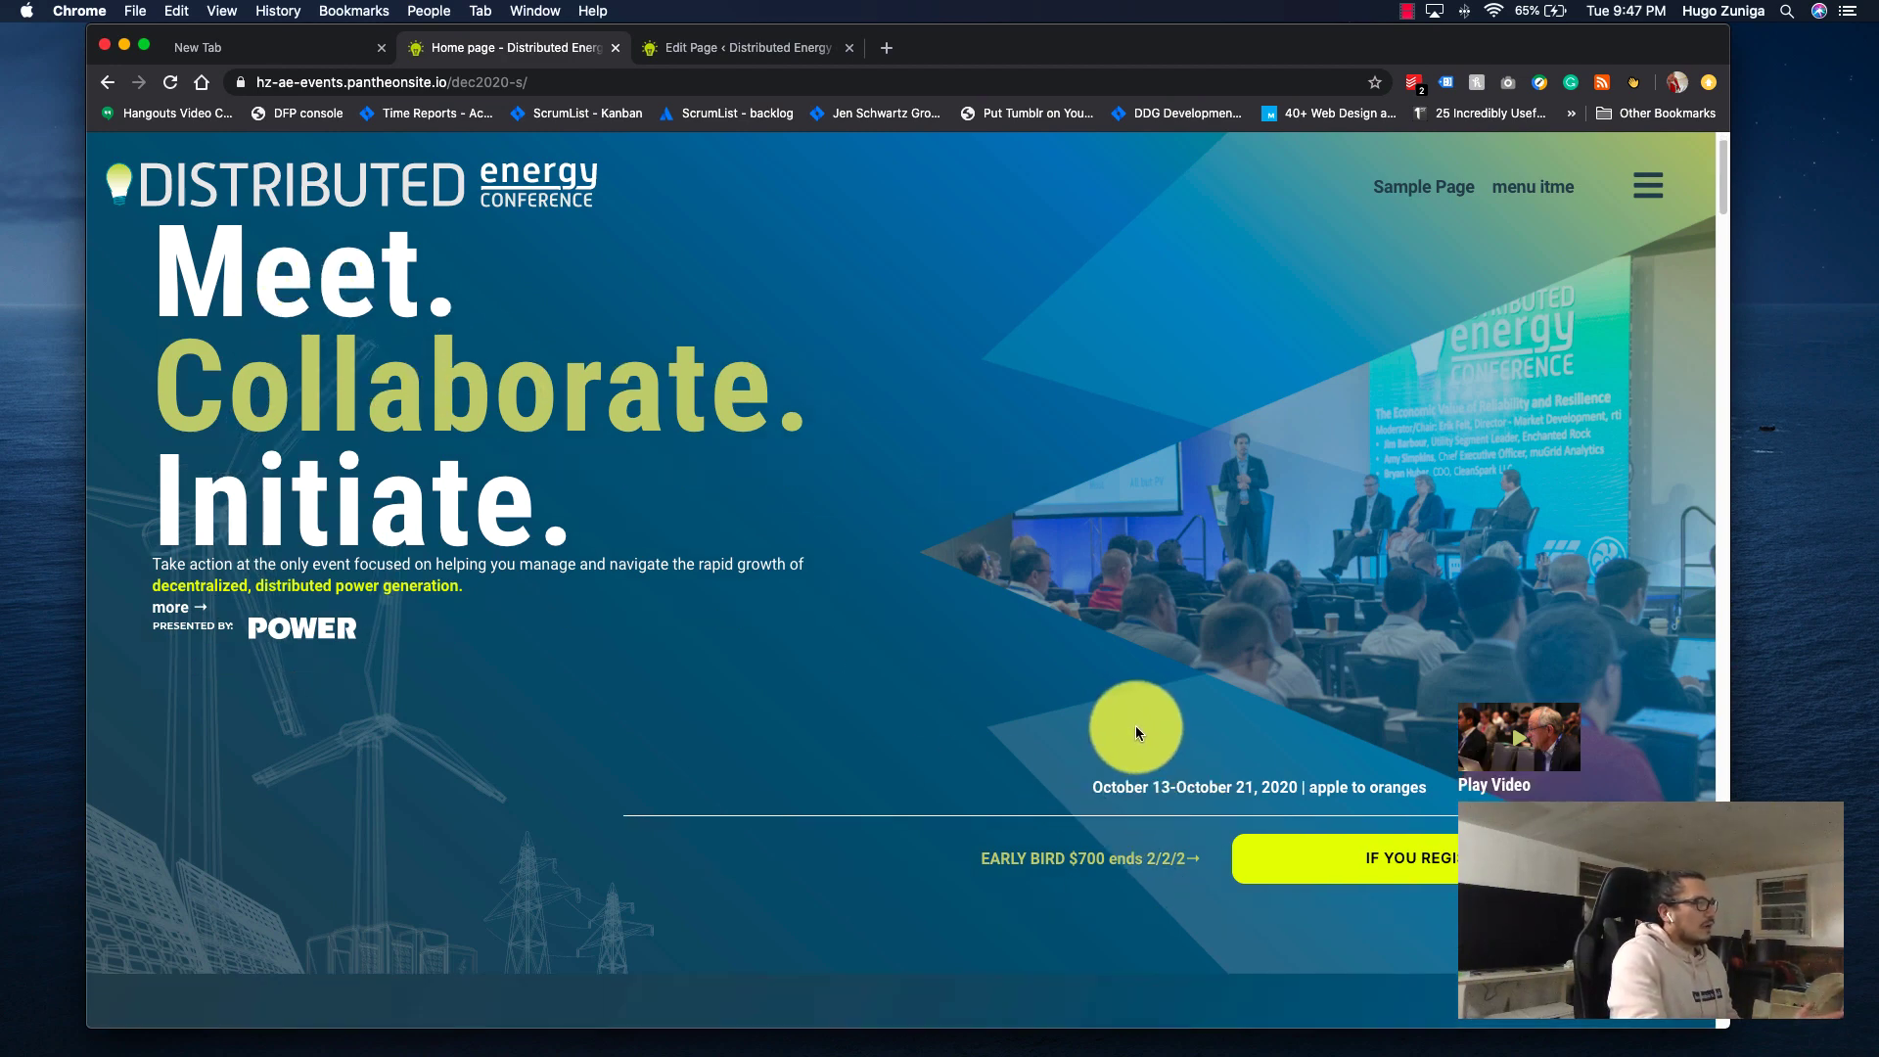
scroll(1136, 723, down, 1)
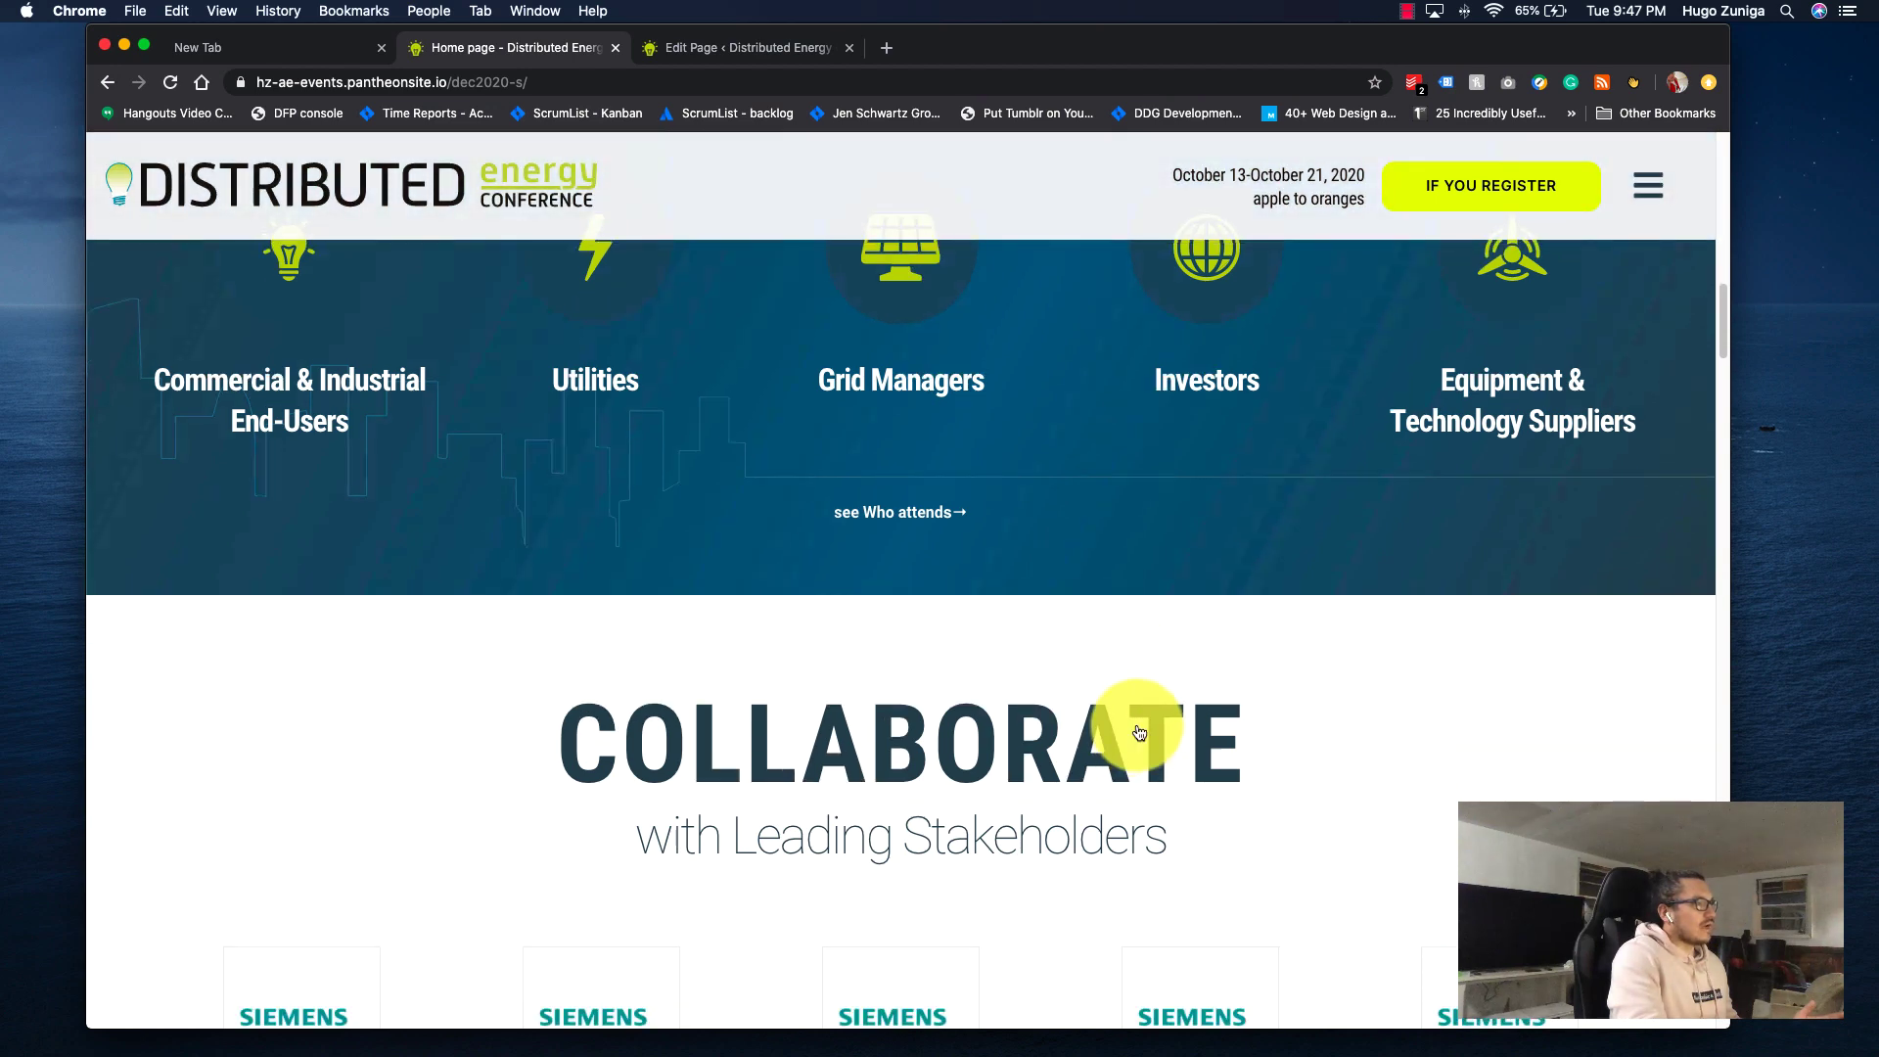
scroll(1138, 726, up, 2)
scroll(1137, 722, up, 3)
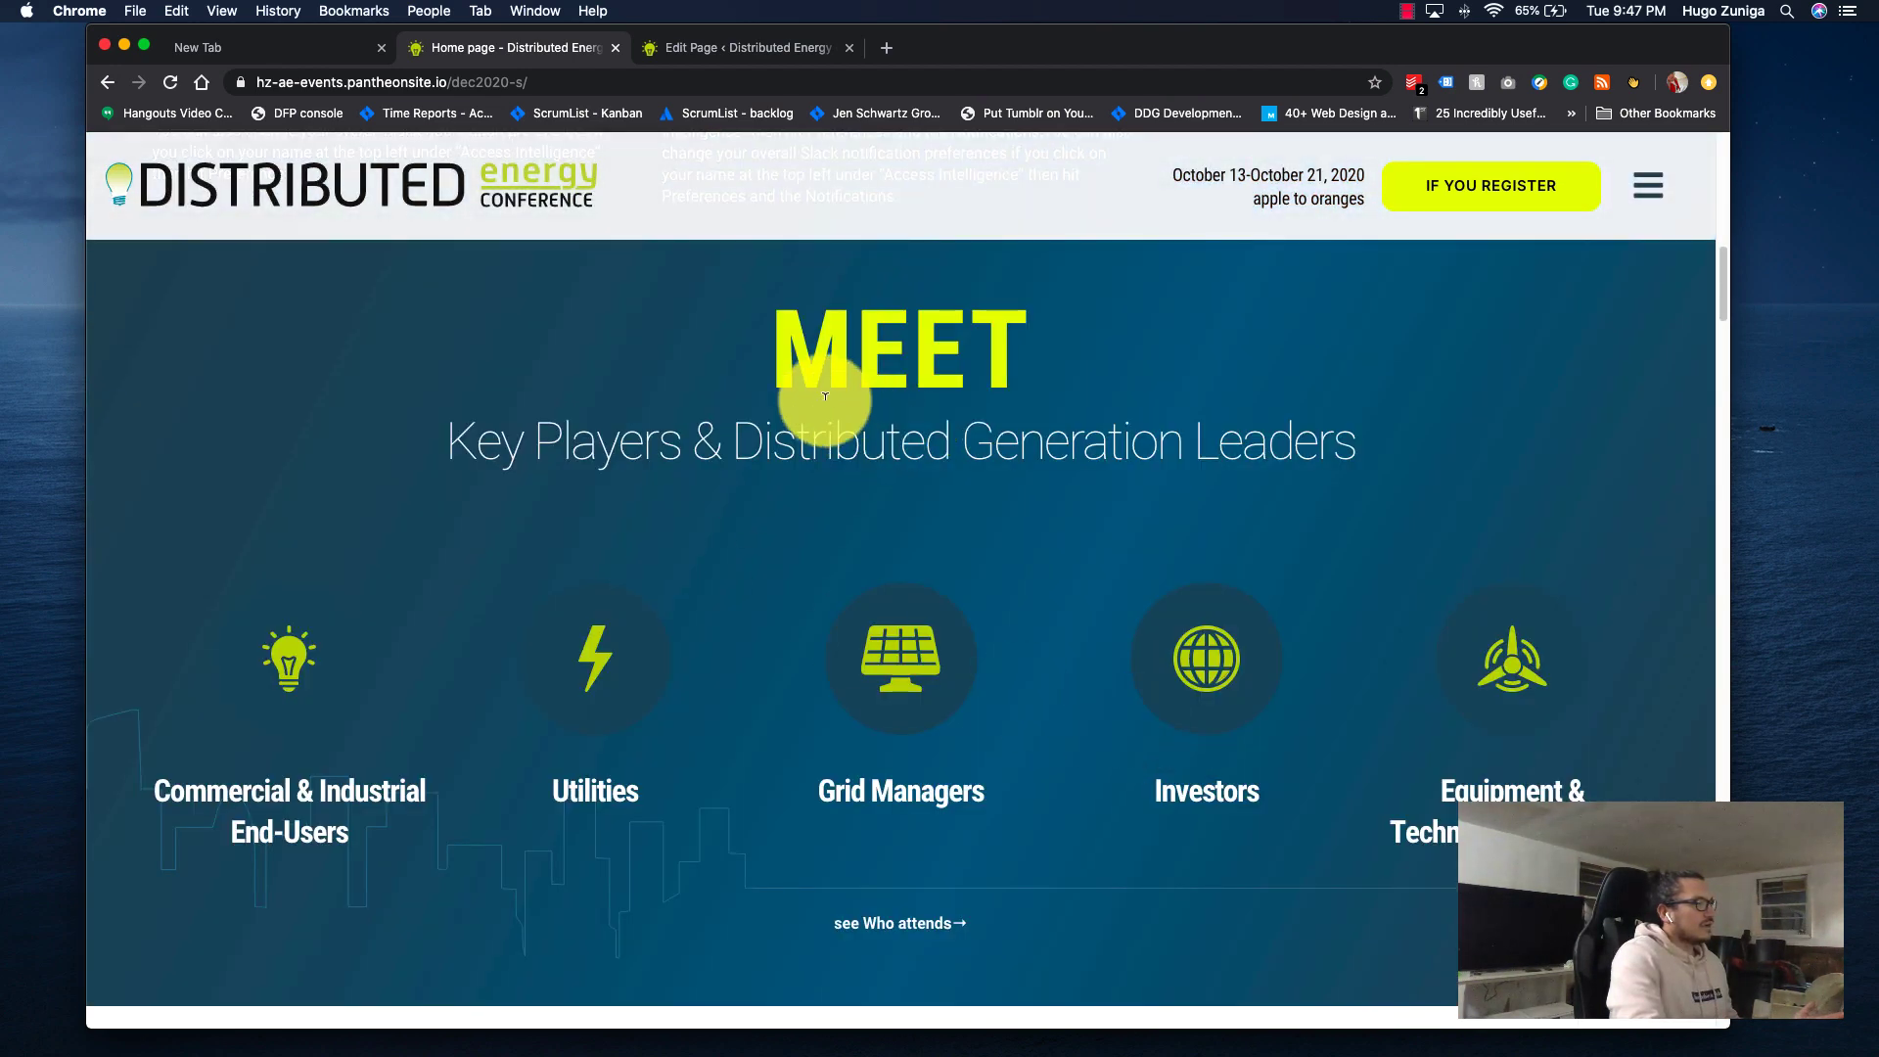
drag(749, 338, 955, 331)
triple_click(1154, 432)
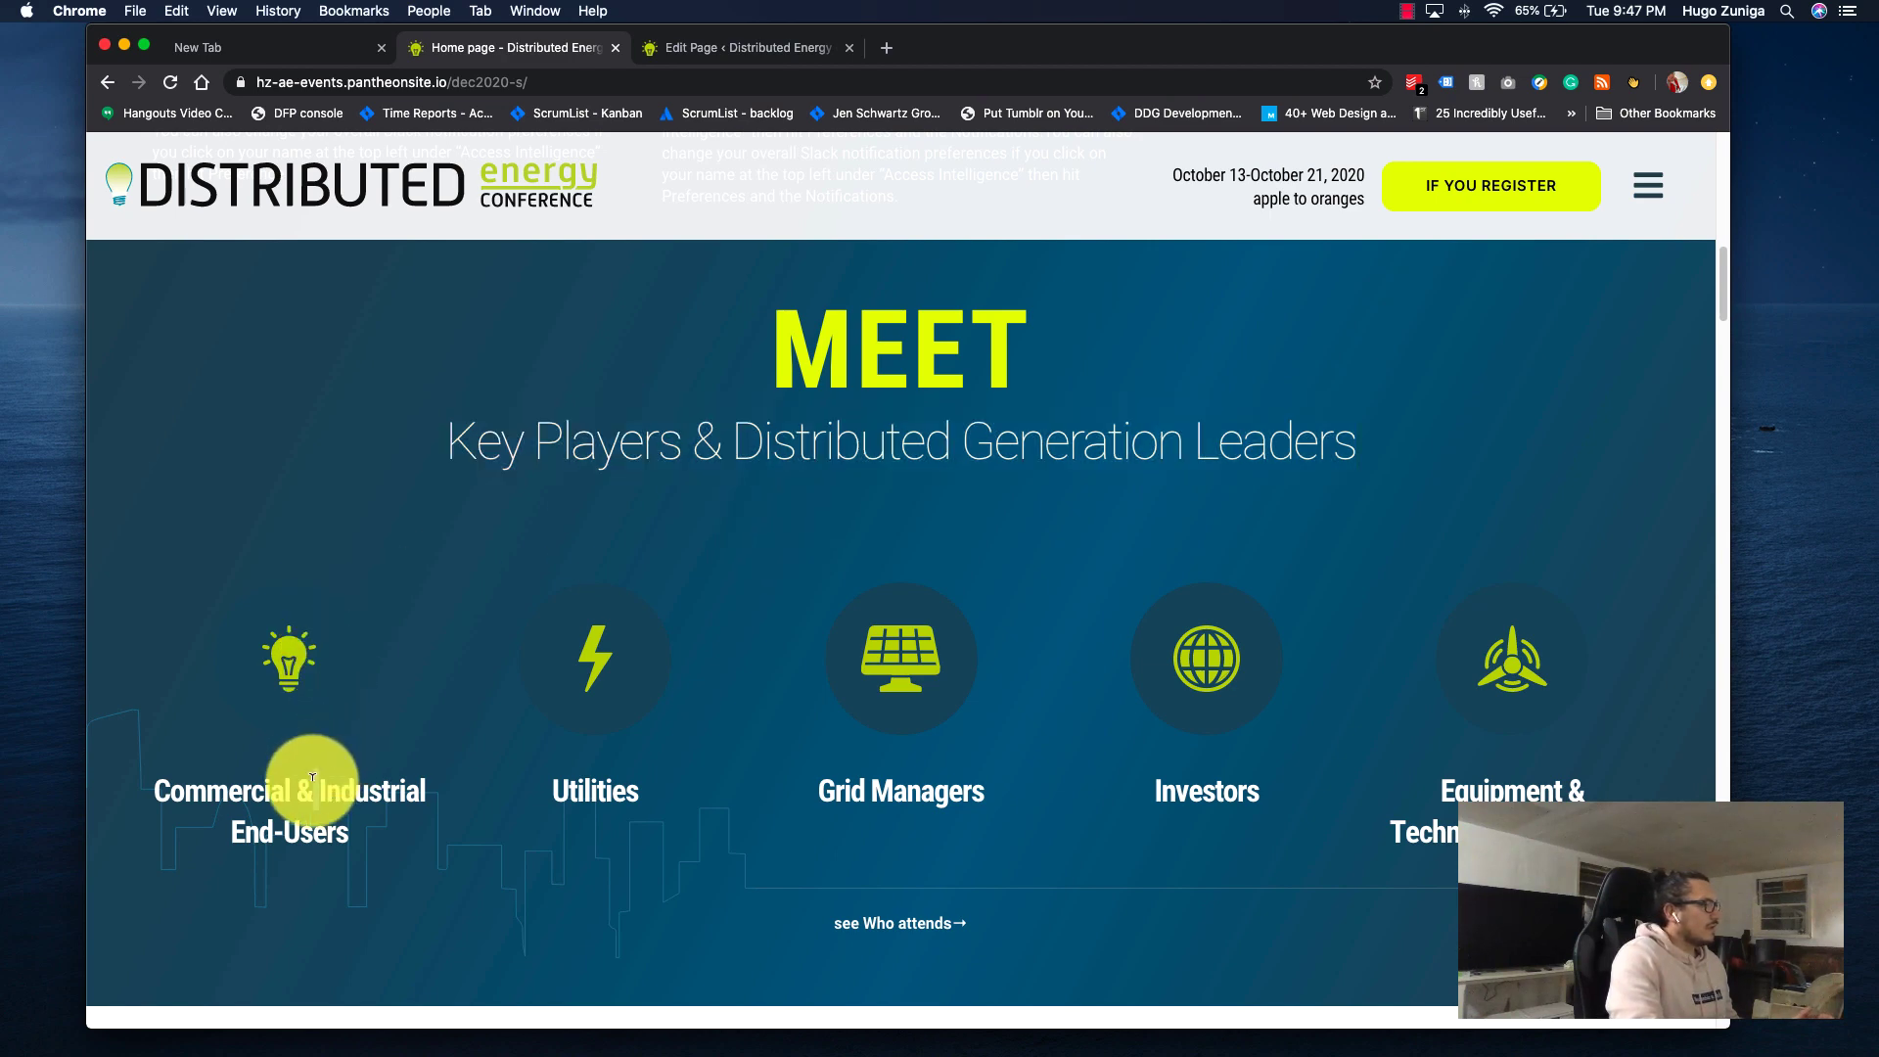
triple_click(273, 776)
click(497, 795)
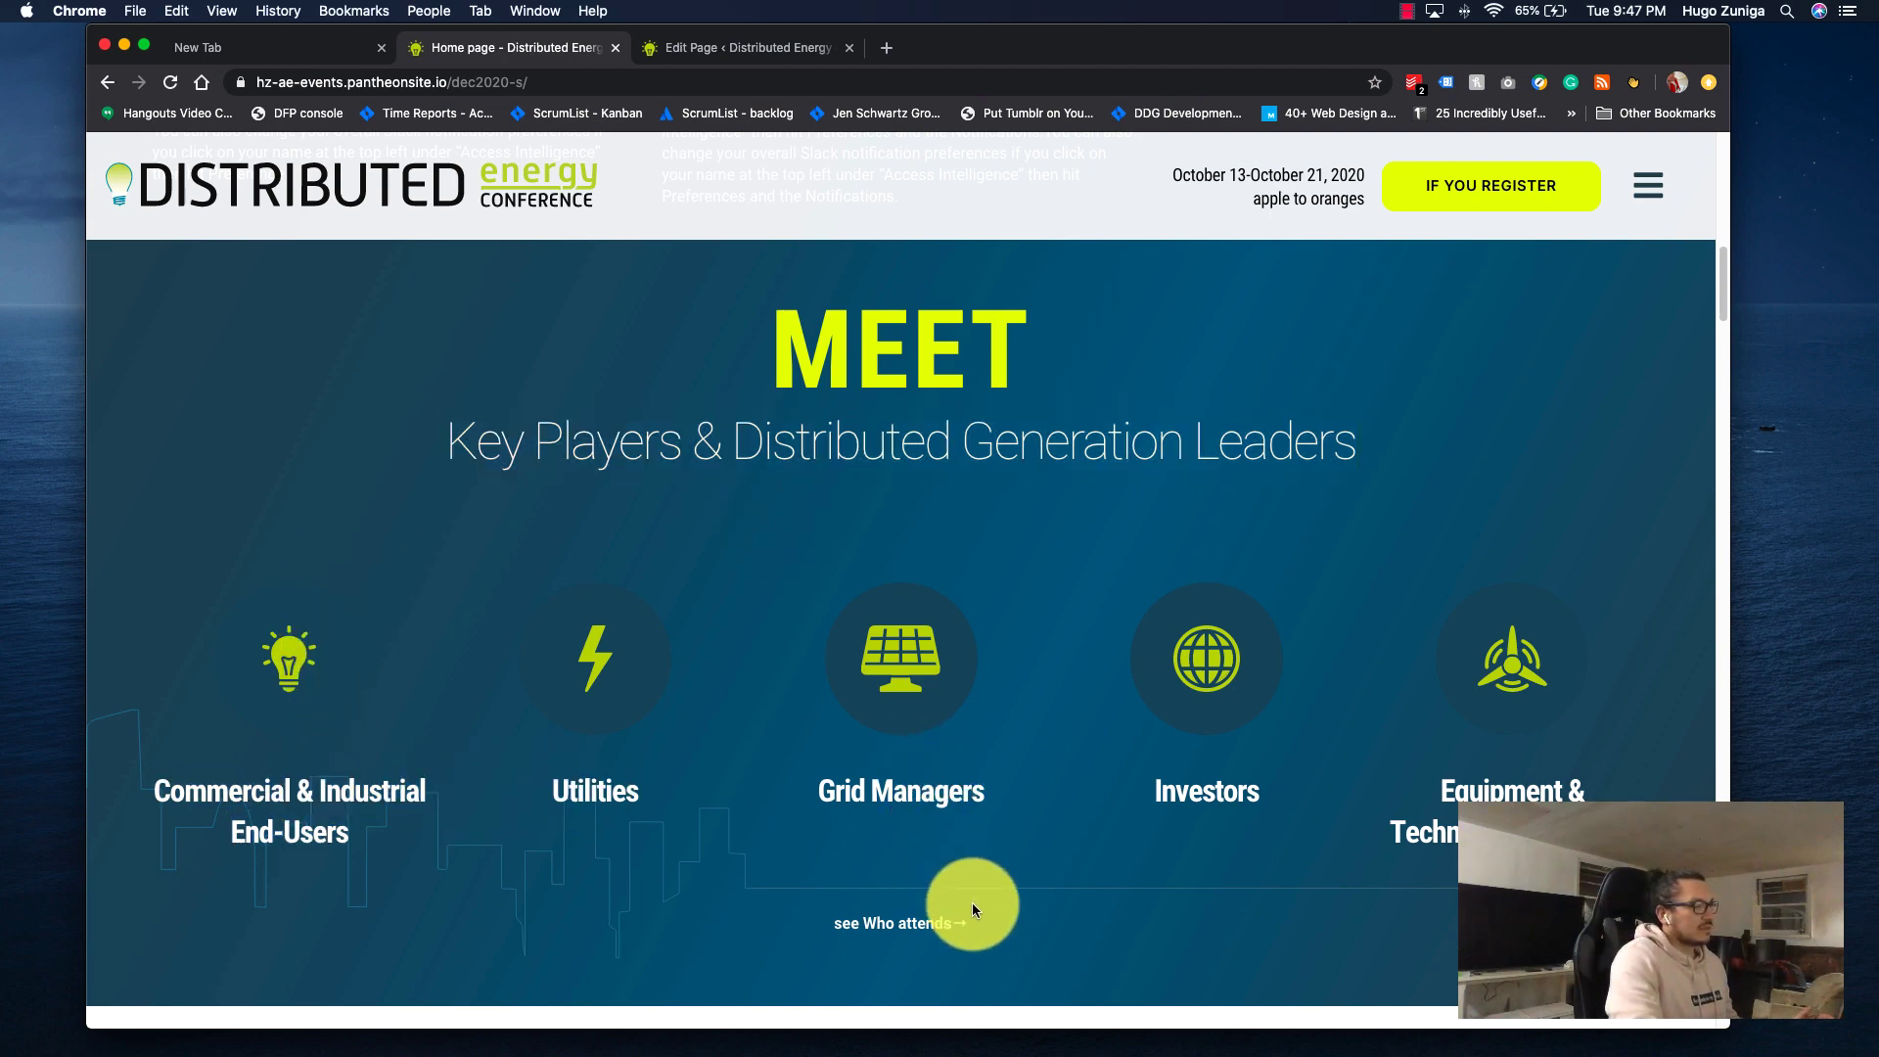
Examine the COLLABORATE section's heading, subtitle and grid of sponsor logos on the home page.
scroll(1127, 861, down, 8)
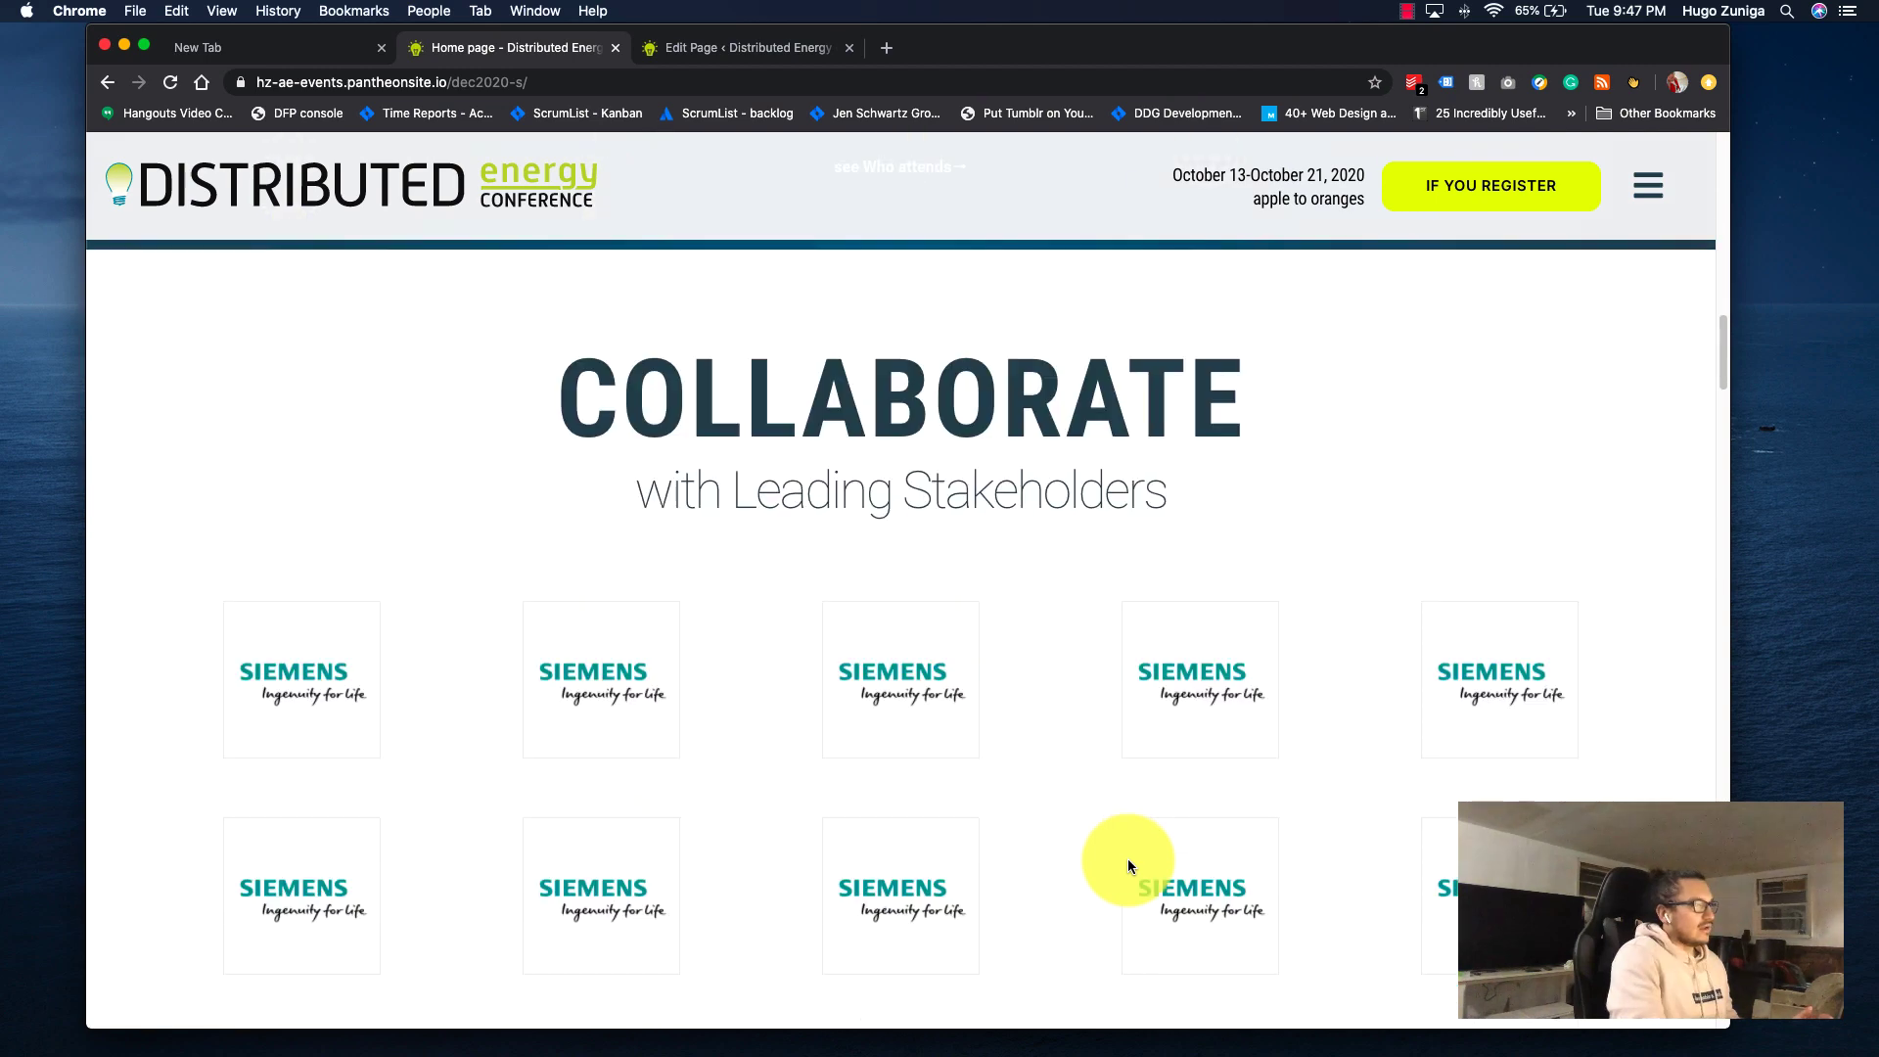
drag(578, 401, 1159, 476)
click(718, 508)
scroll(751, 515, down, 5)
scroll(780, 520, up, 6)
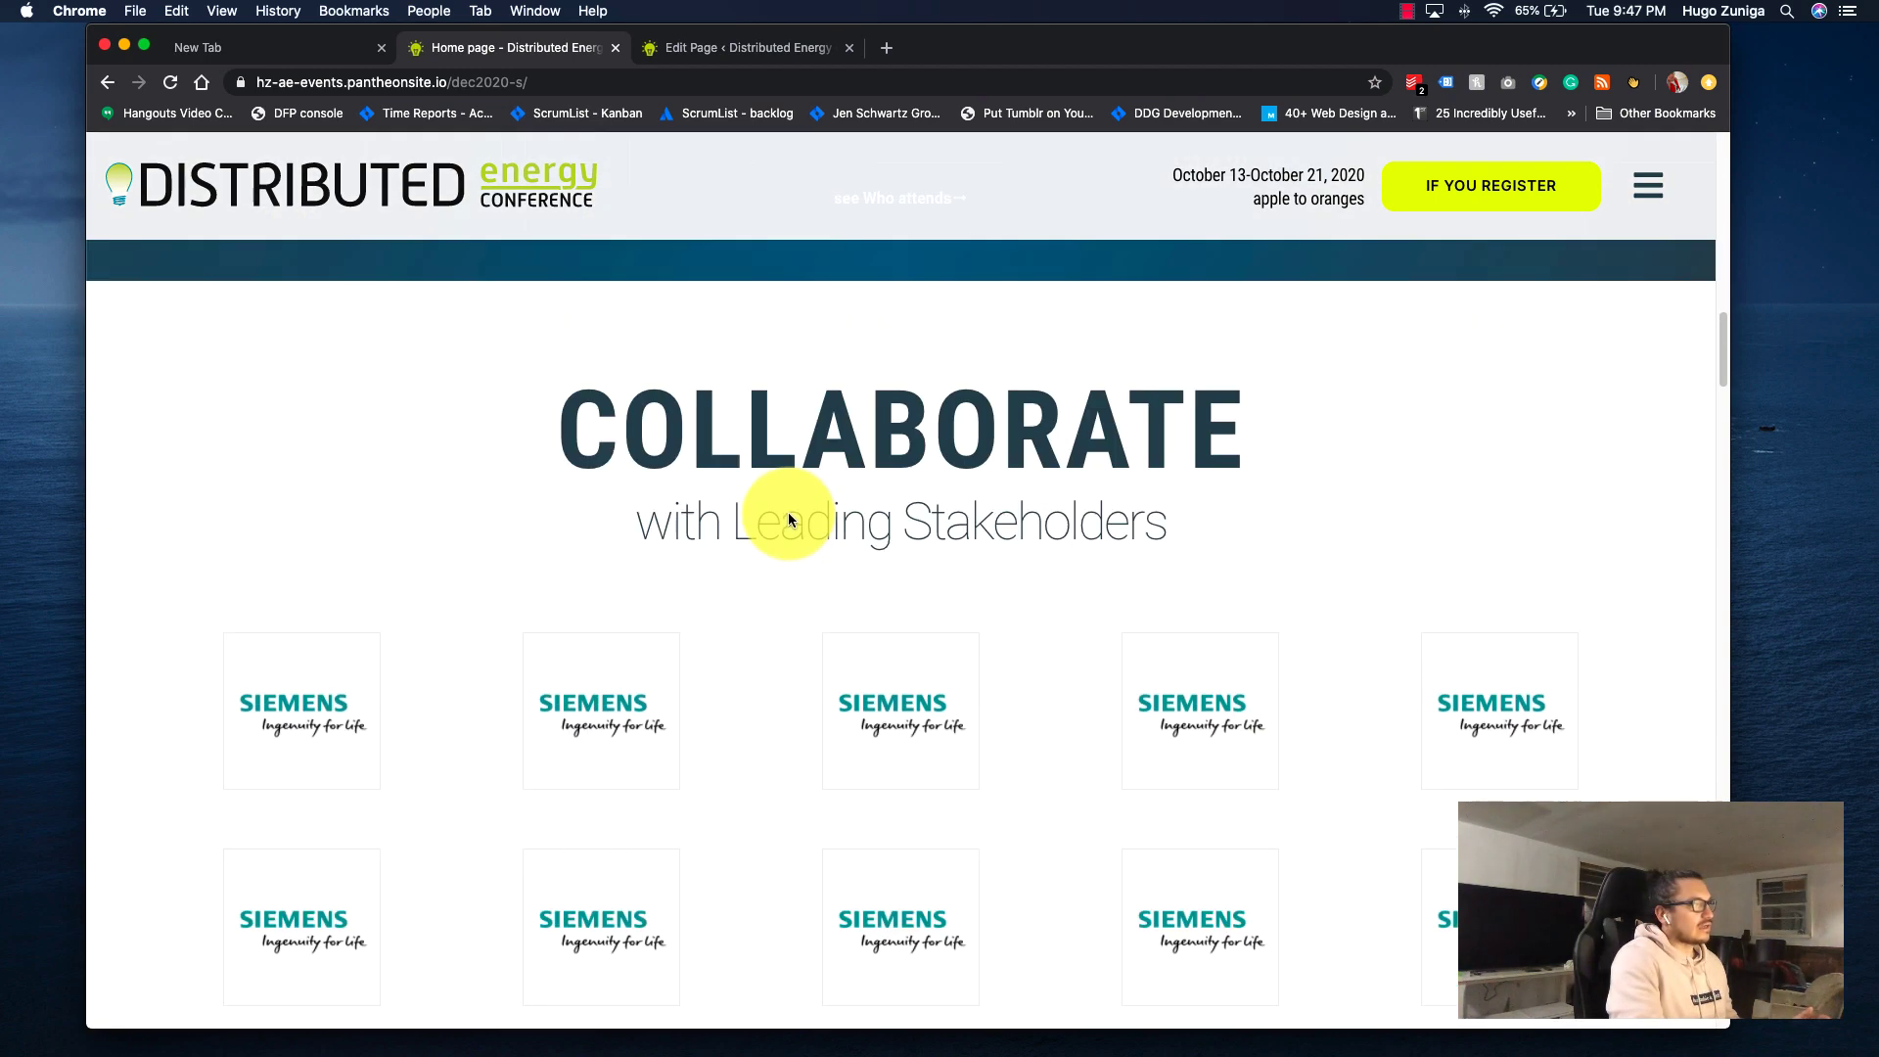
scroll(485, 527, up, 5)
scroll(482, 529, down, 6)
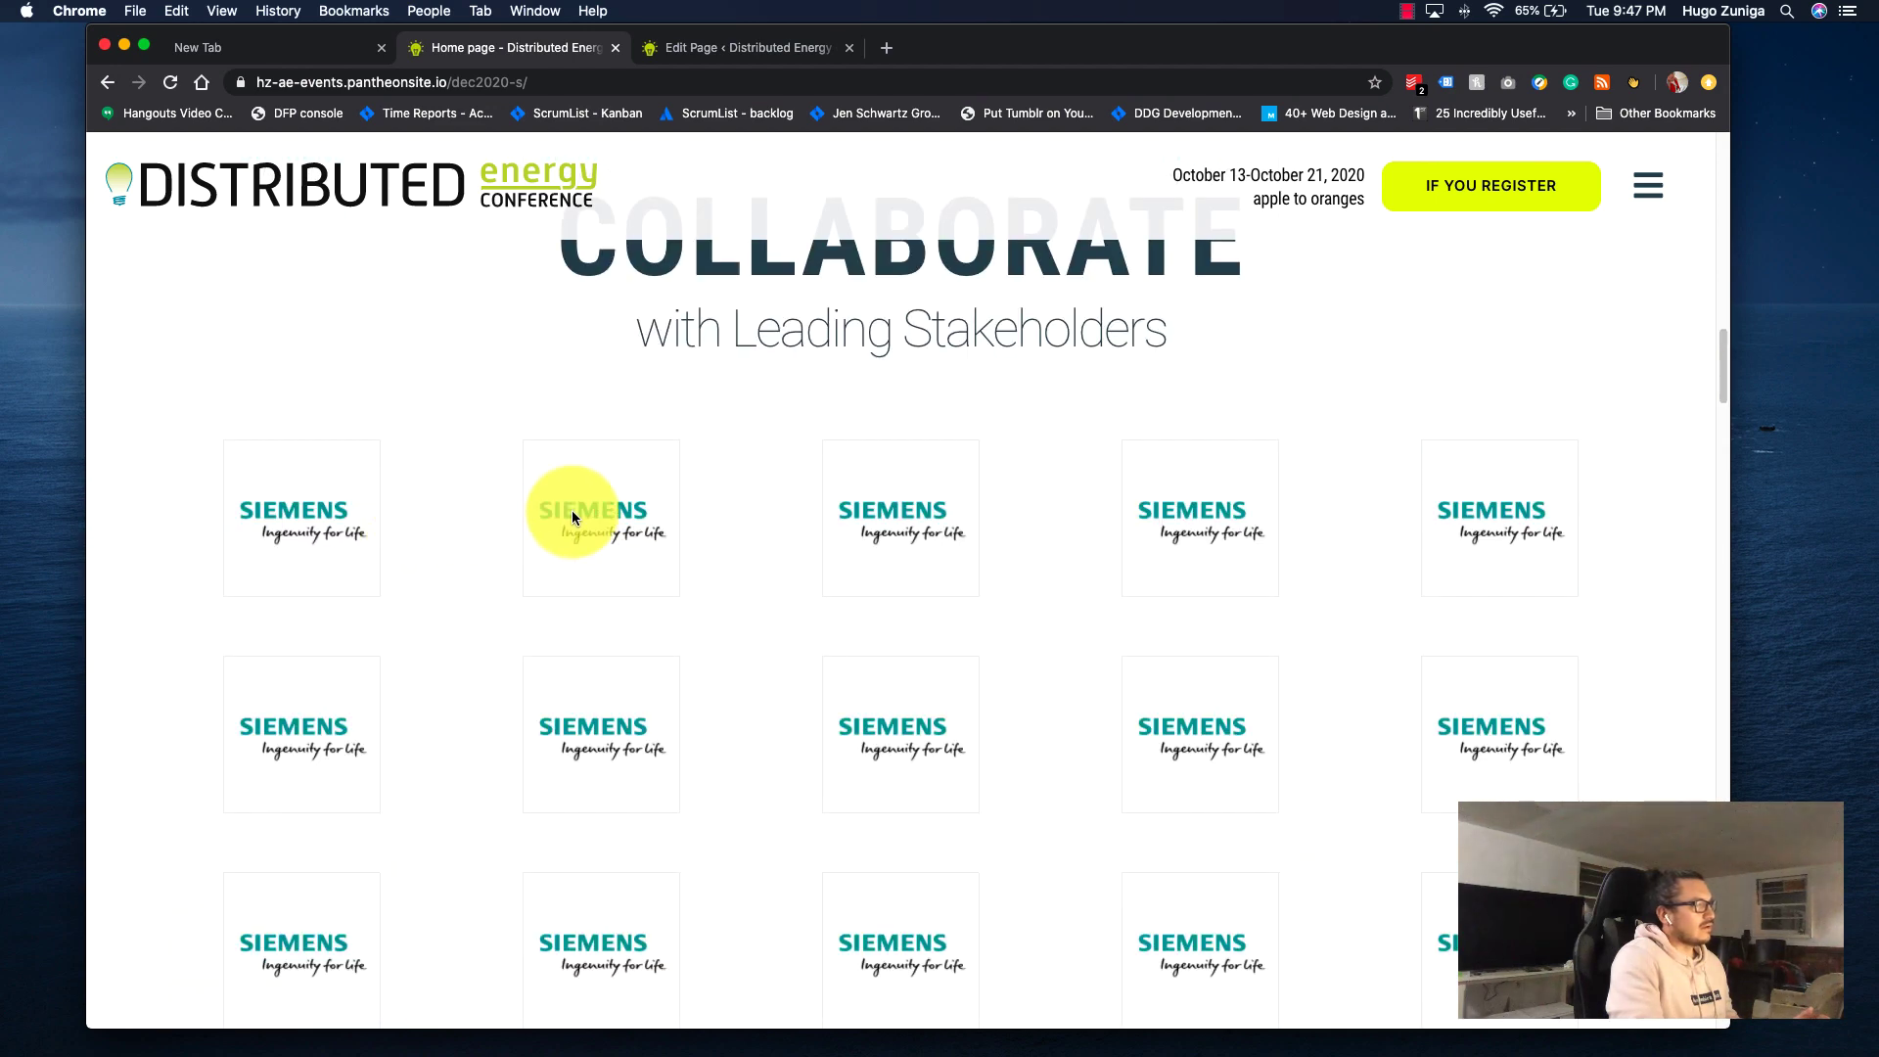
scroll(1454, 560, down, 2)
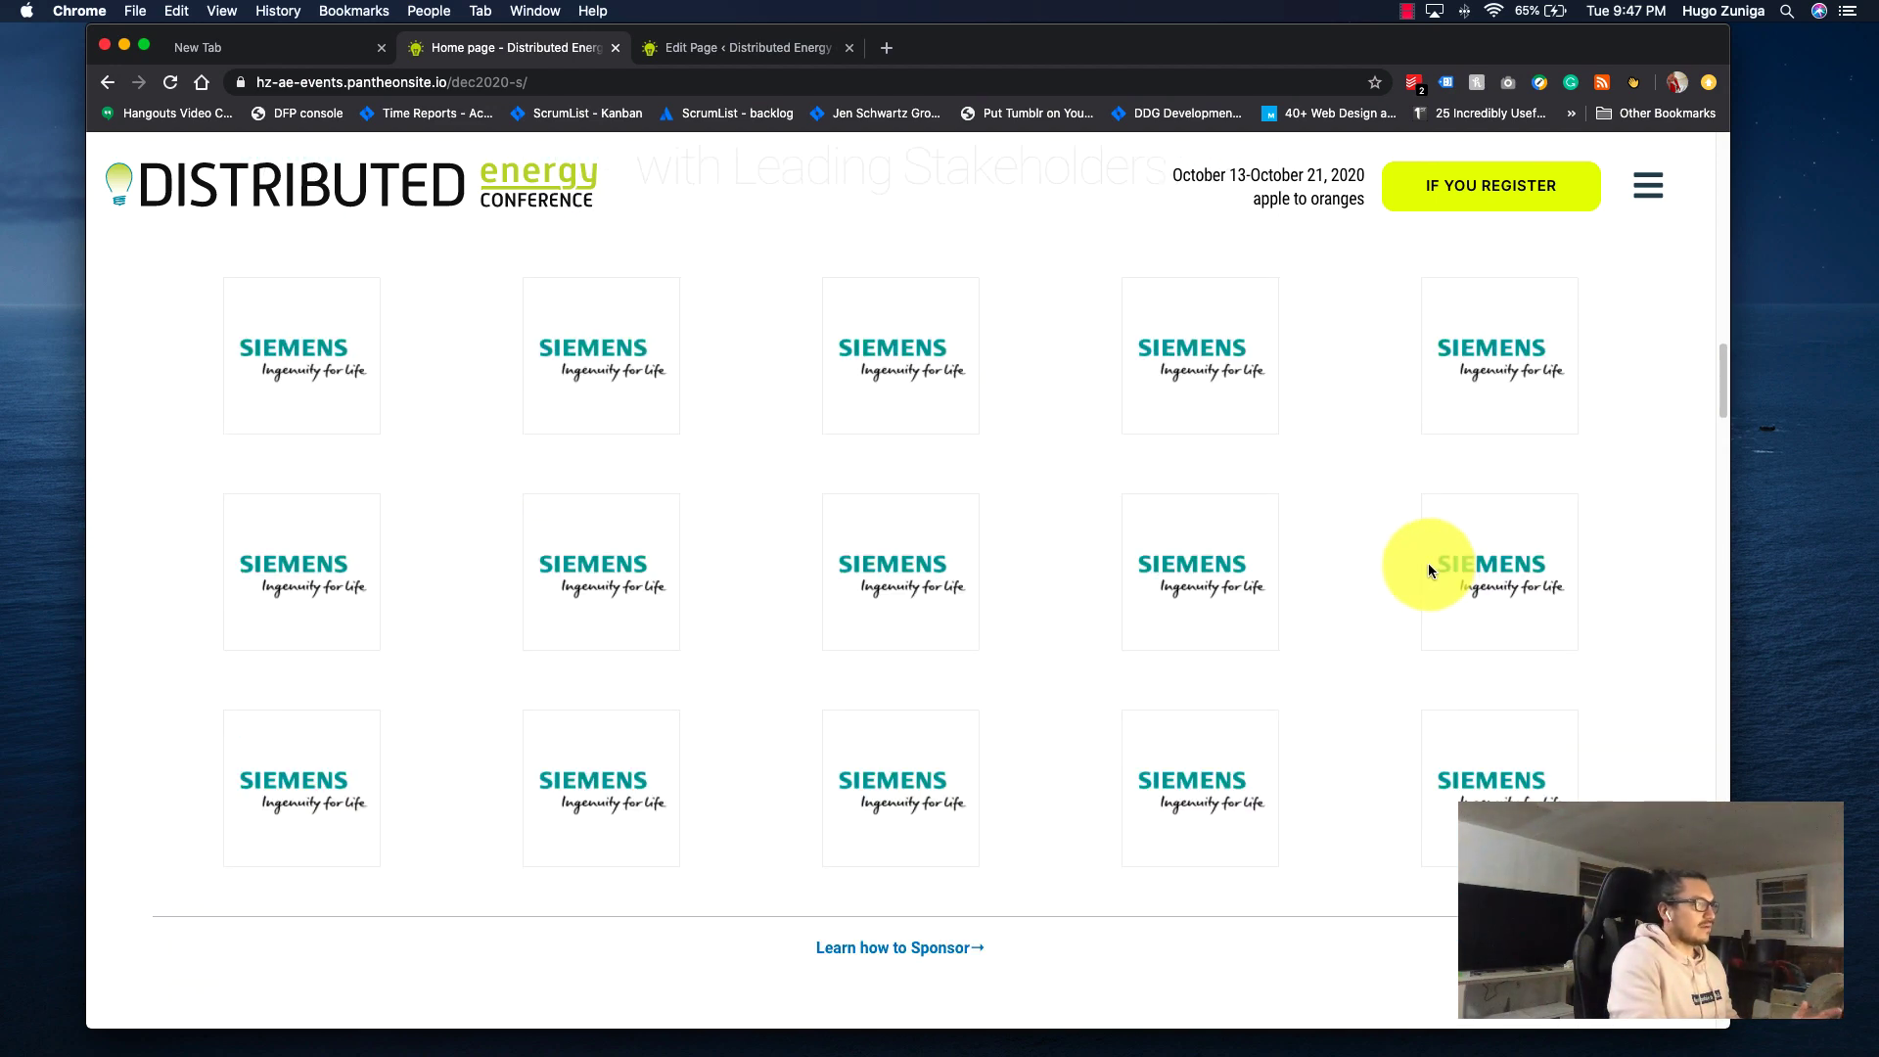
scroll(1384, 555, down, 4)
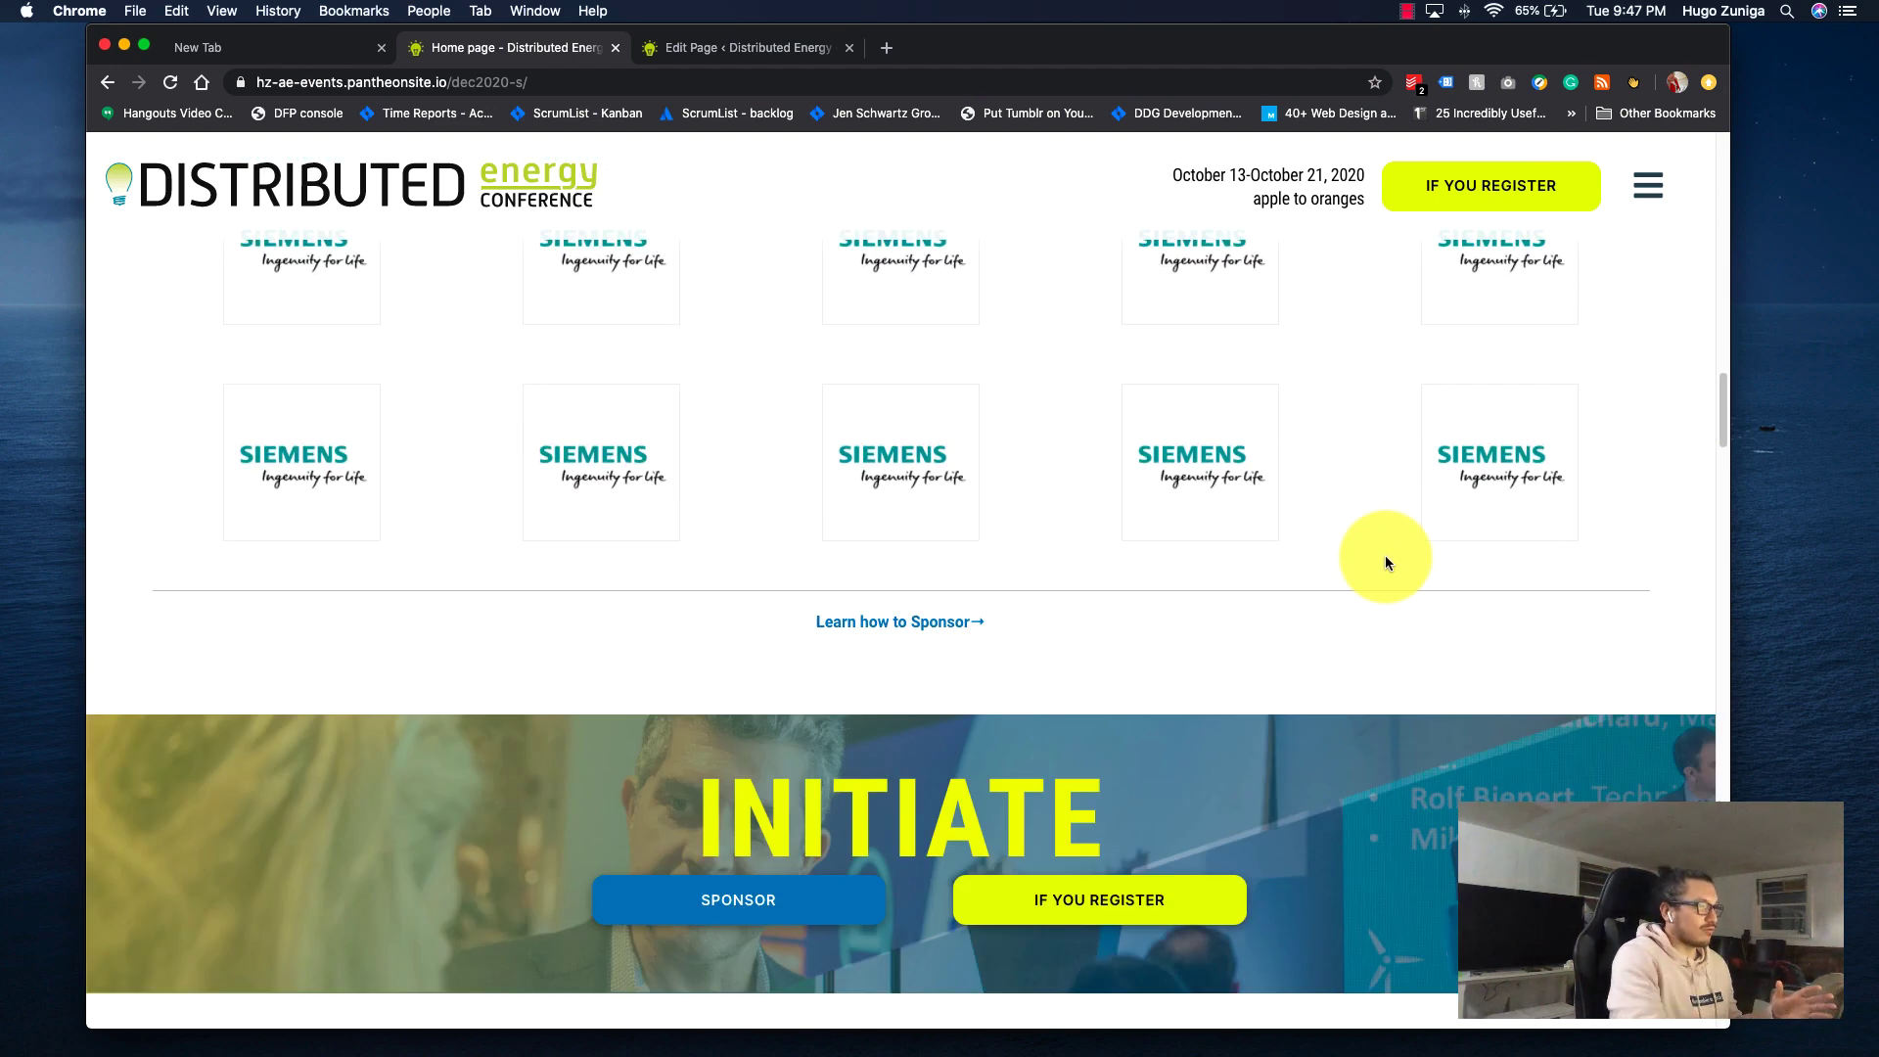
Examine the INITIATE banner and the Bringing Value & Focus section with its stacked sidebar images.
scroll(1386, 556, down, 3)
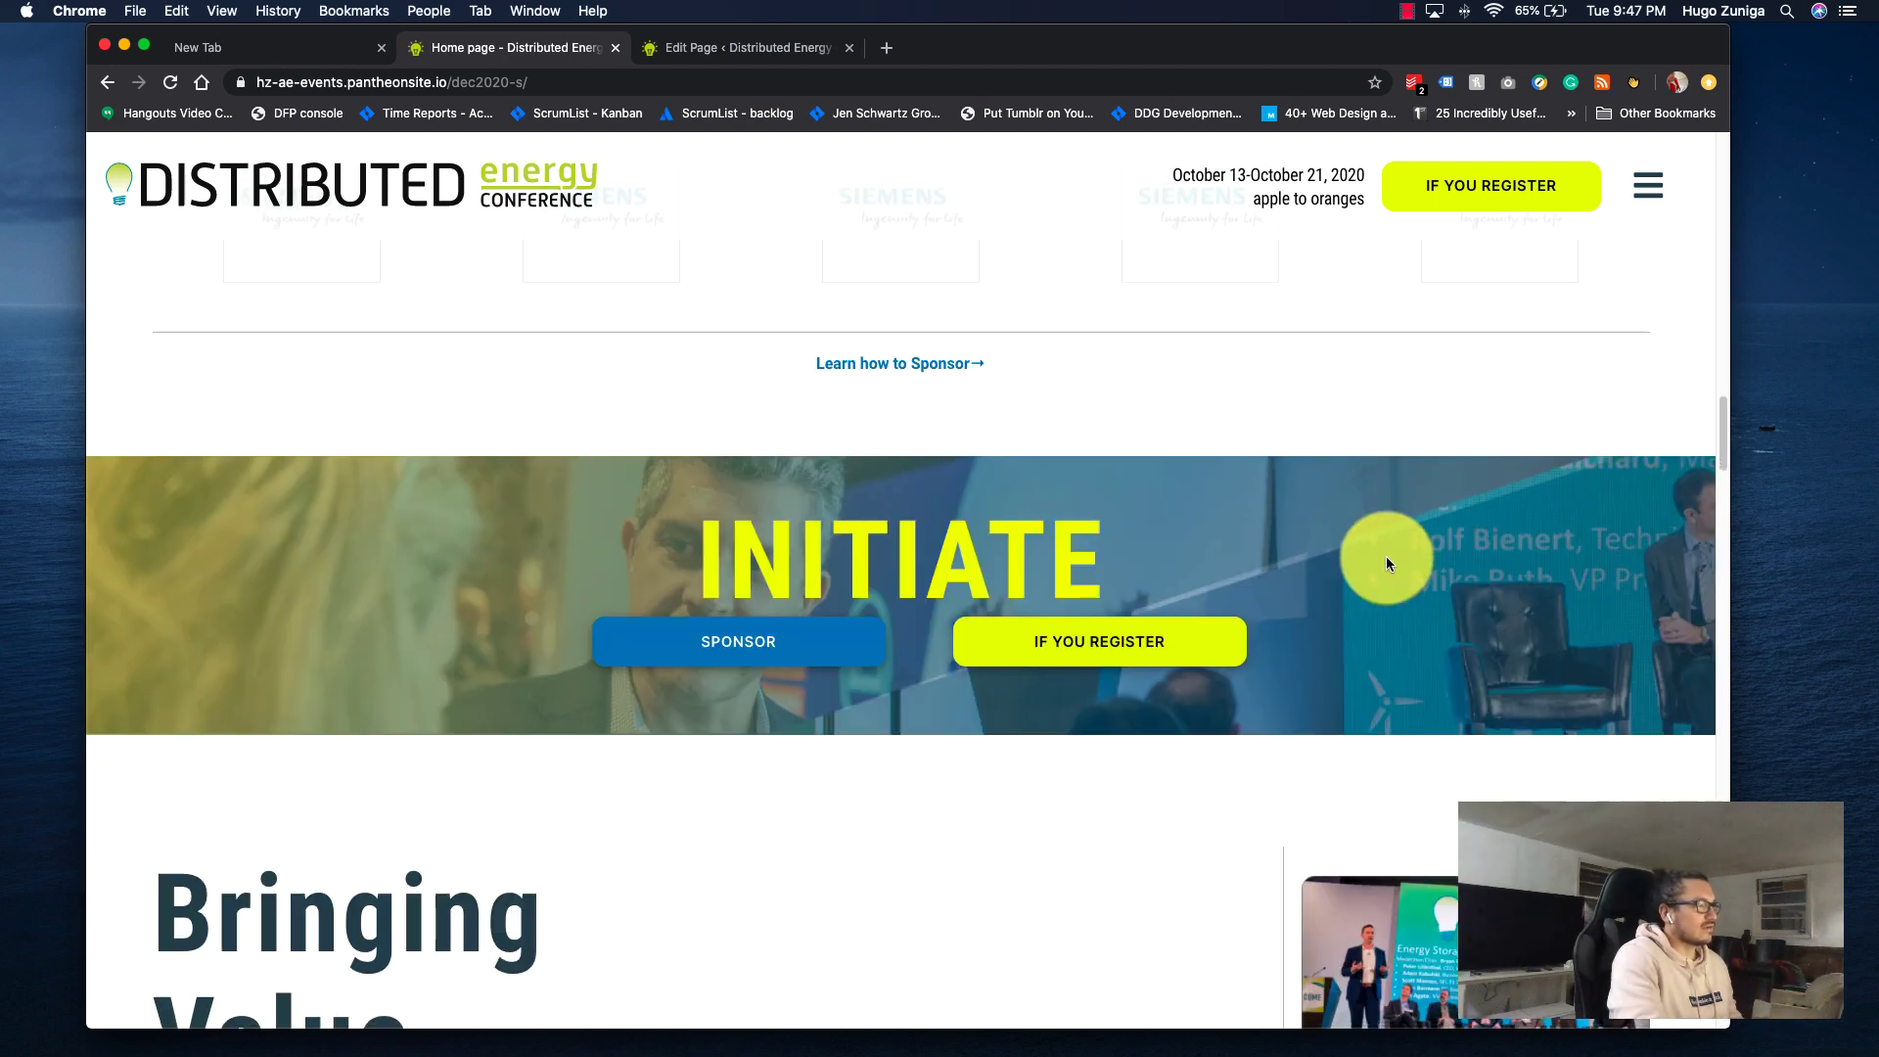
scroll(1386, 556, down, 1)
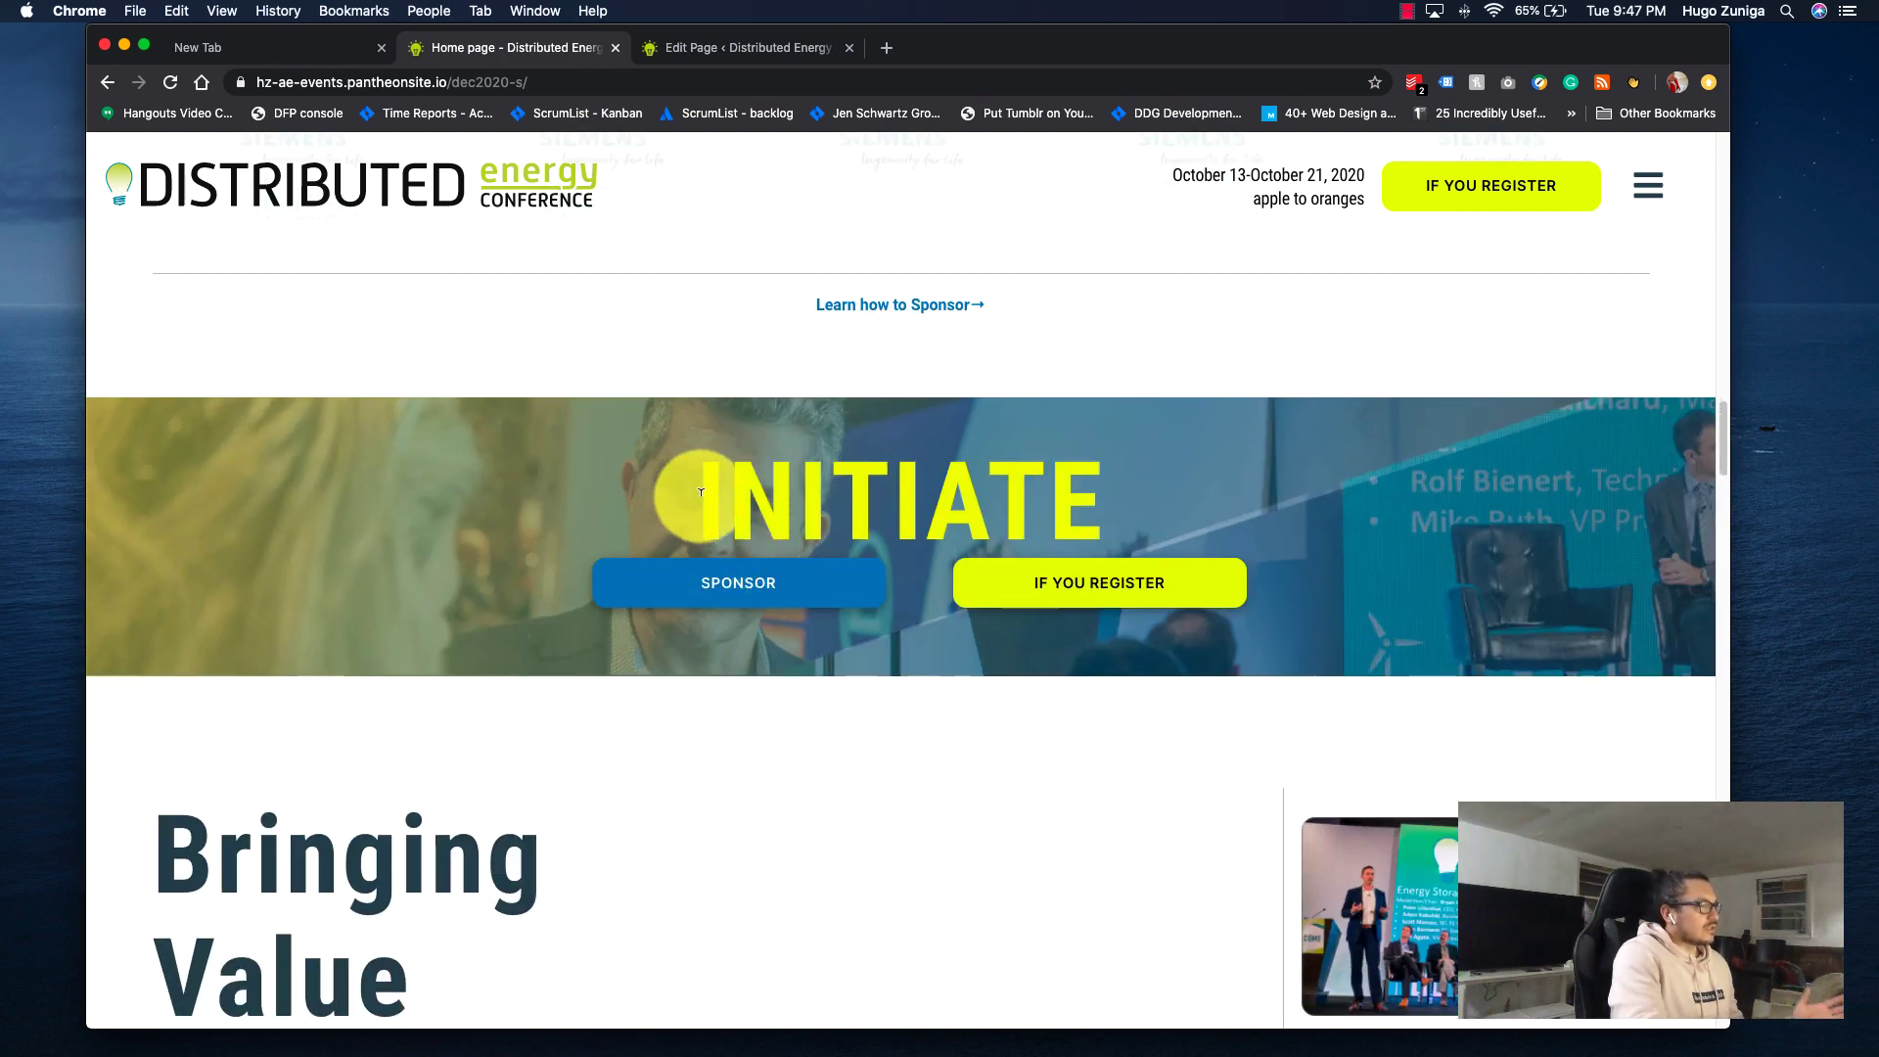
drag(692, 490, 1014, 522)
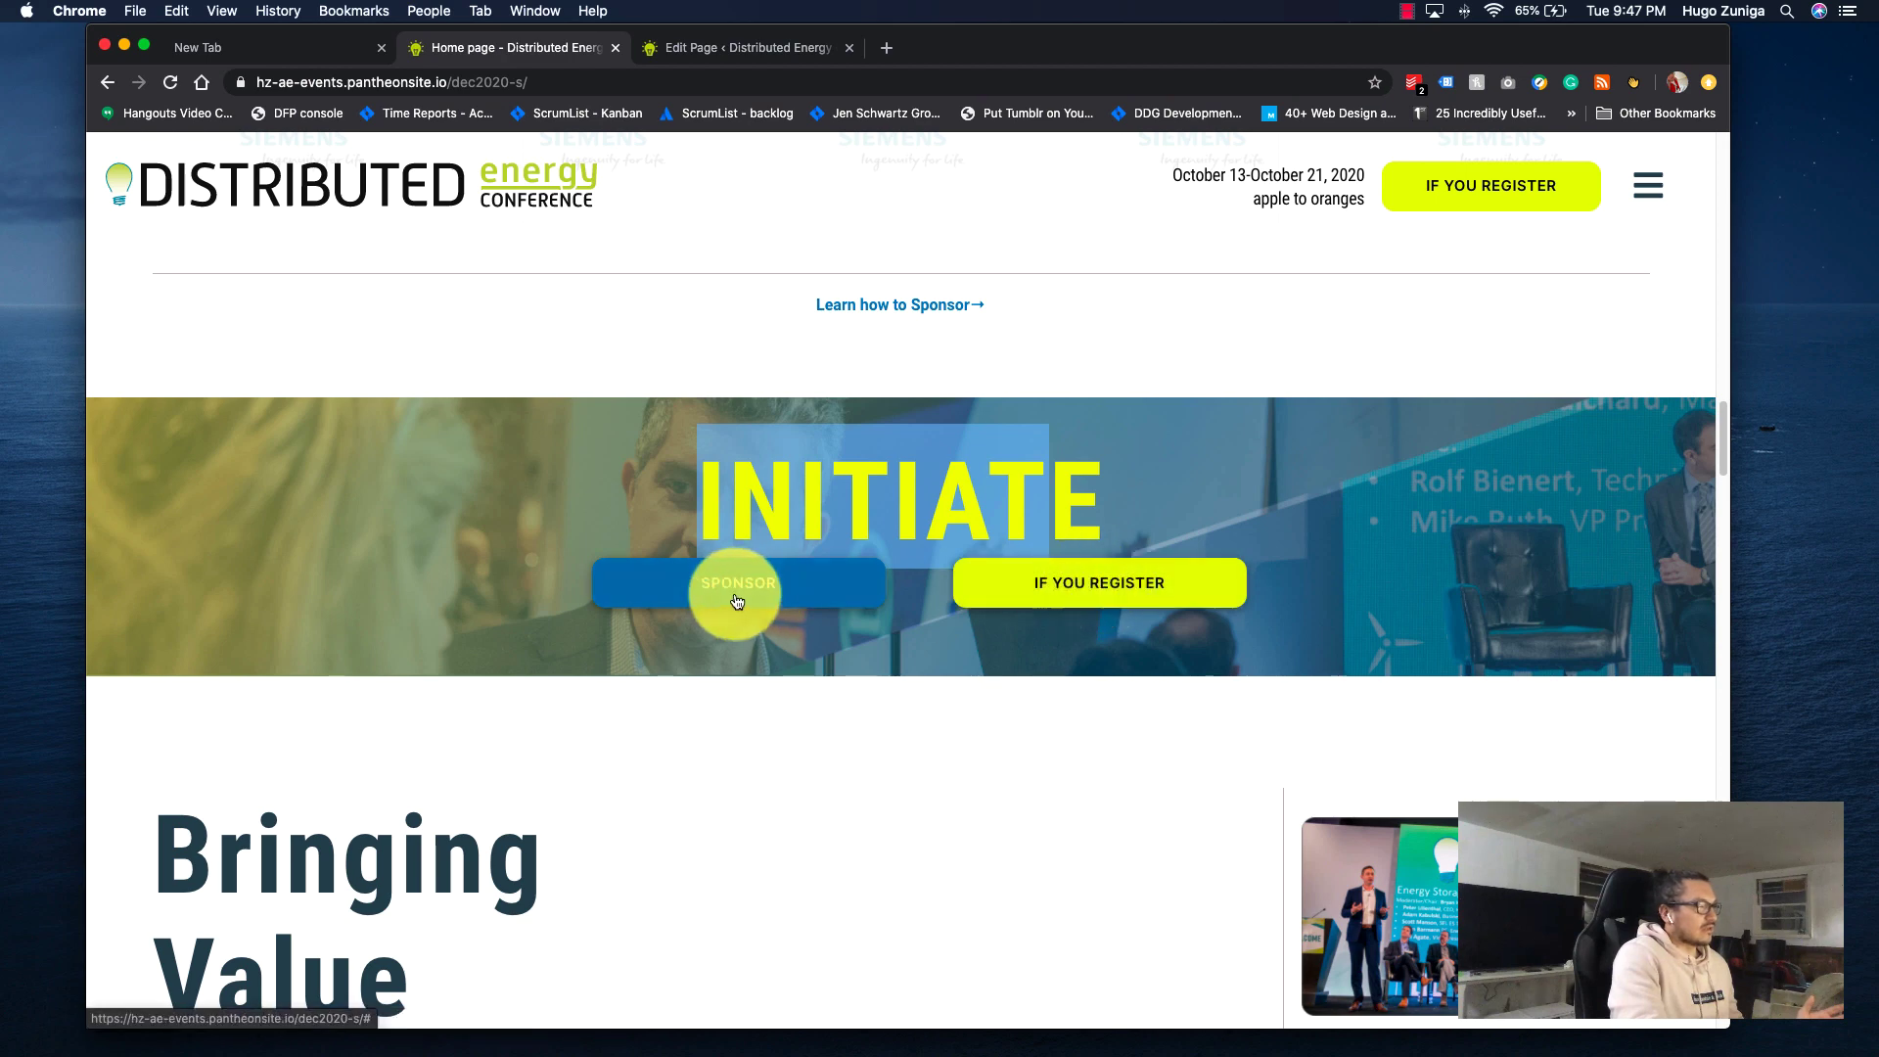
scroll(1028, 608, down, 10)
scroll(1030, 599, up, 4)
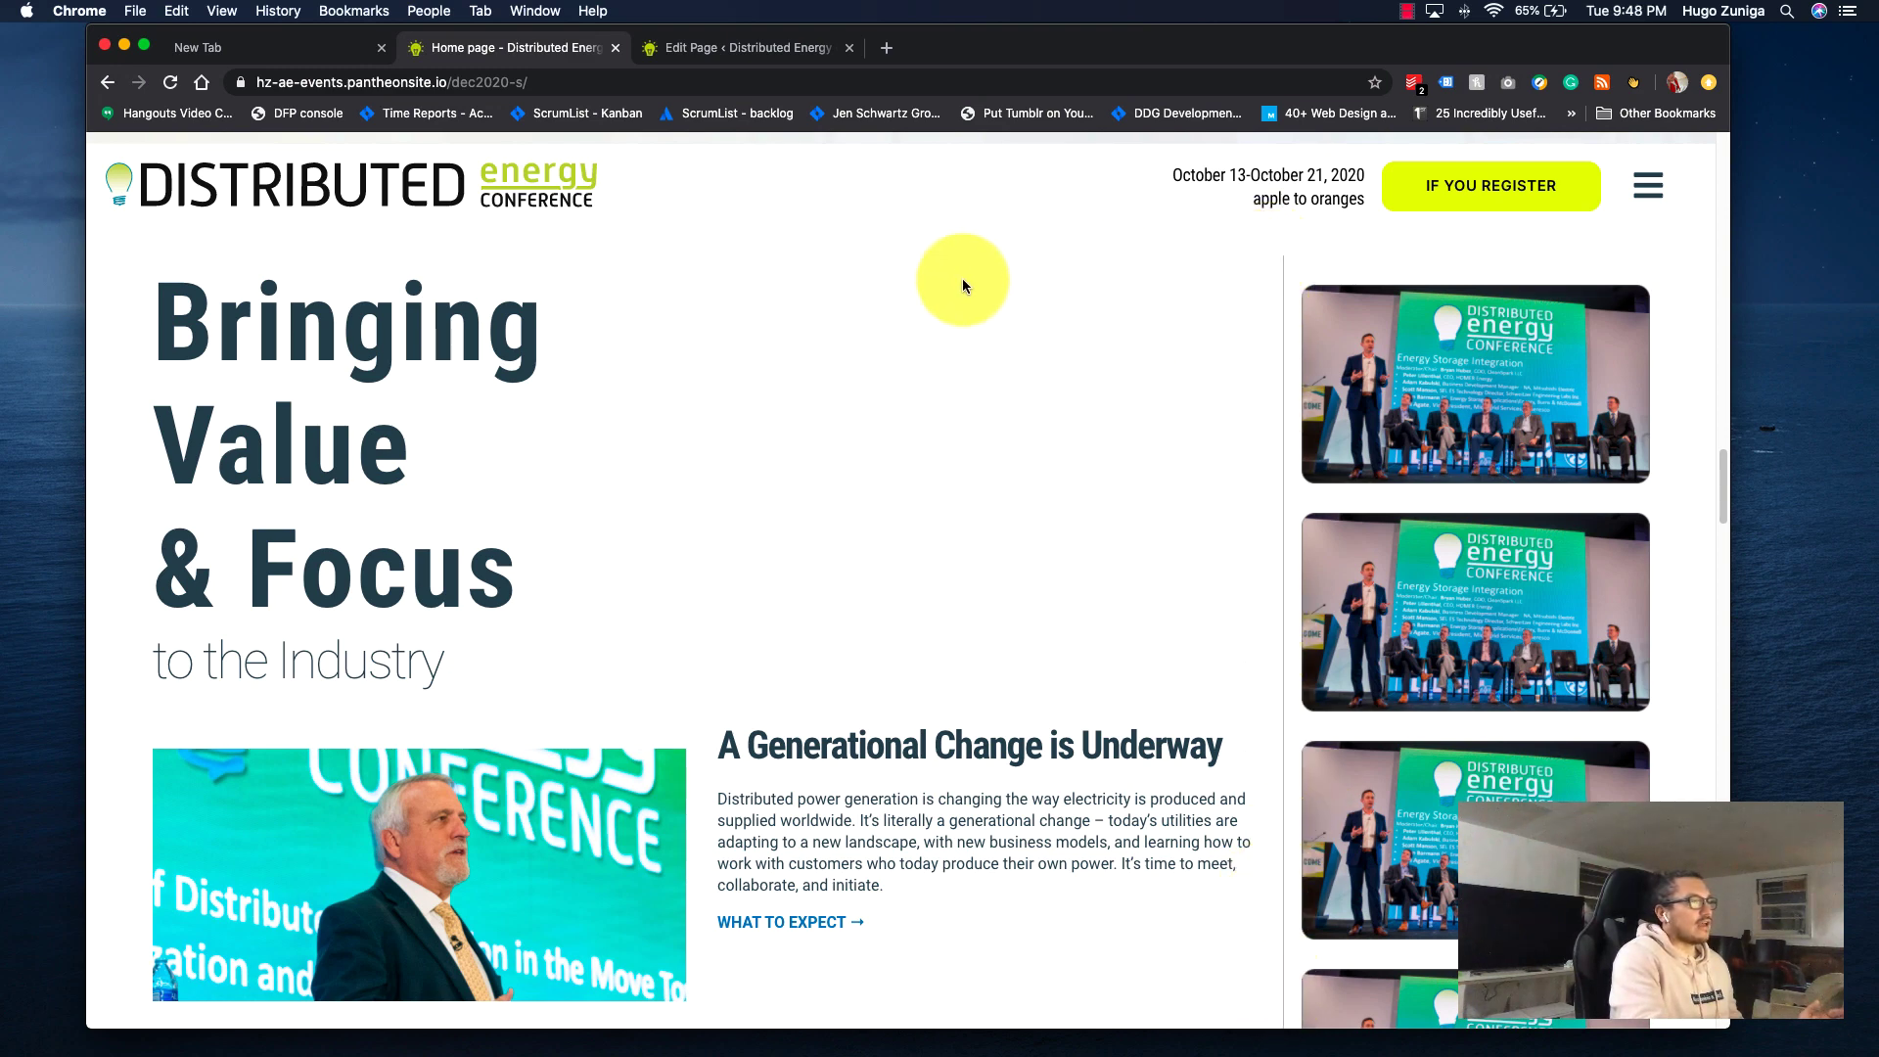
scroll(1238, 489, up, 2)
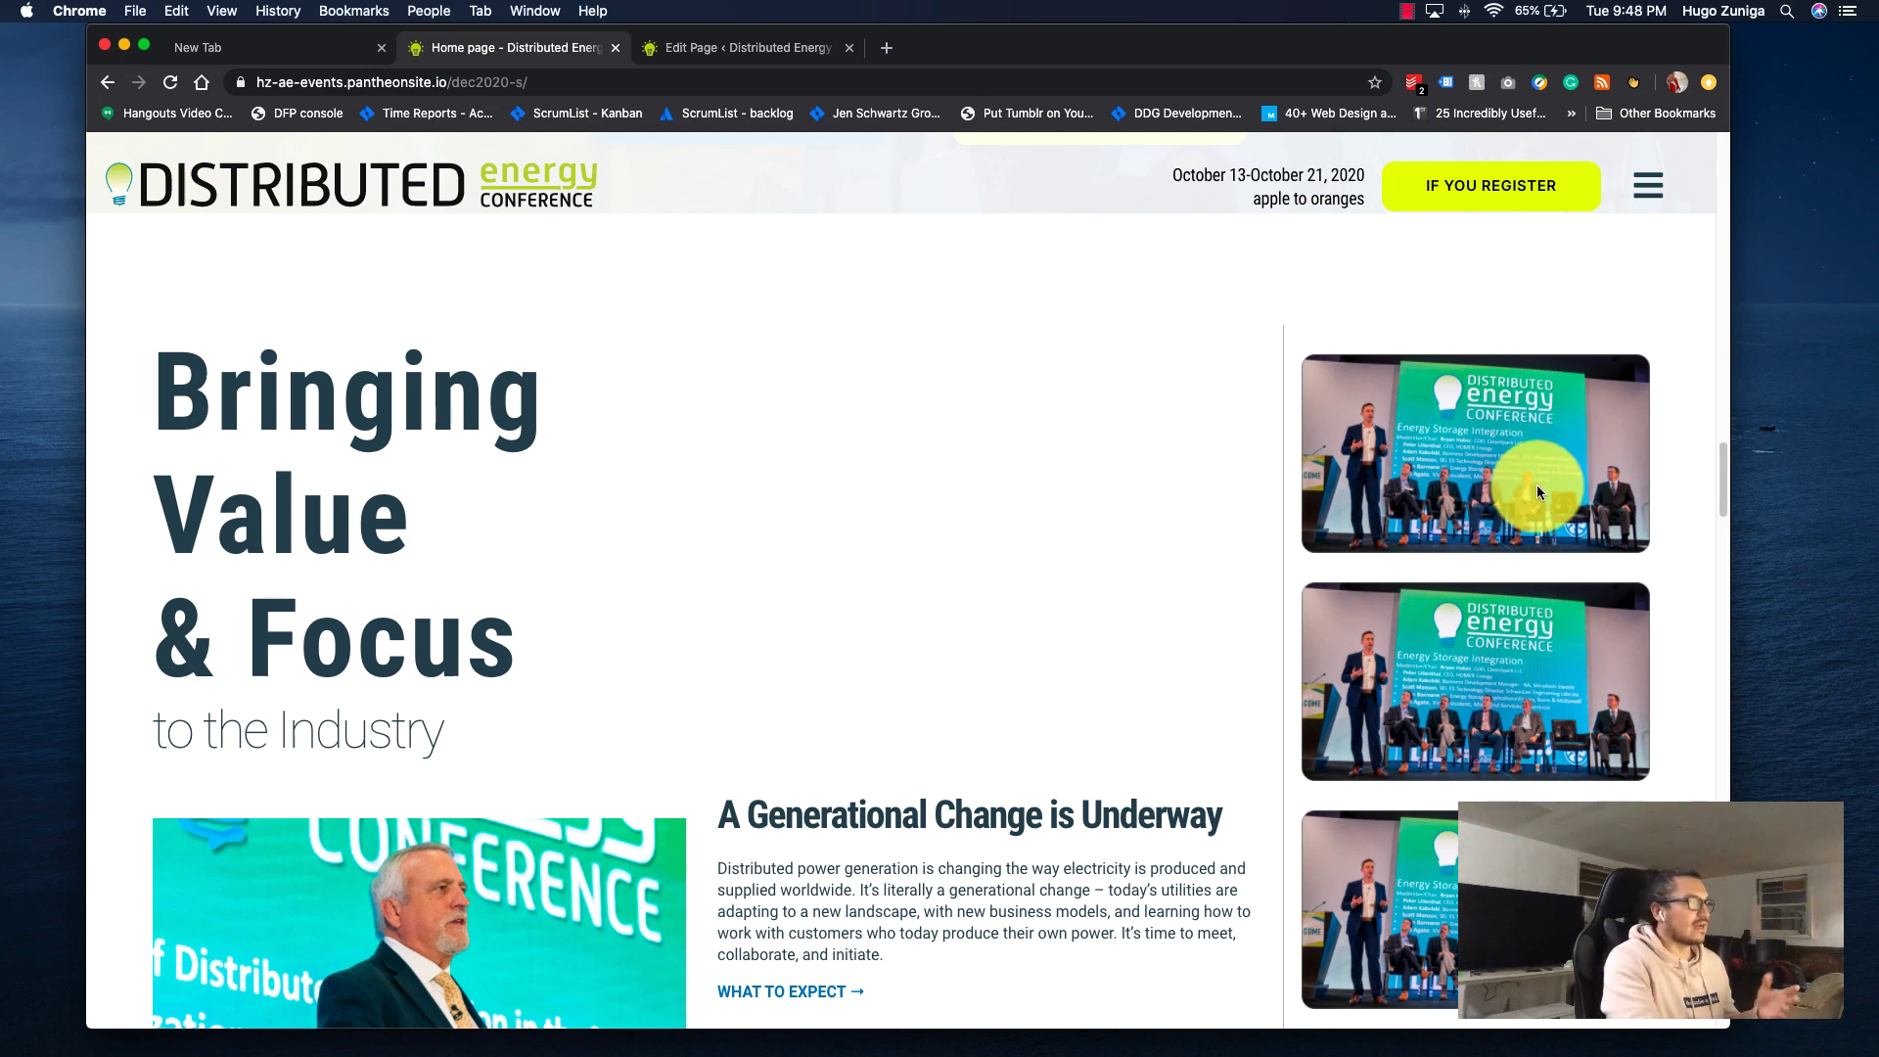
scroll(1243, 609, down, 10)
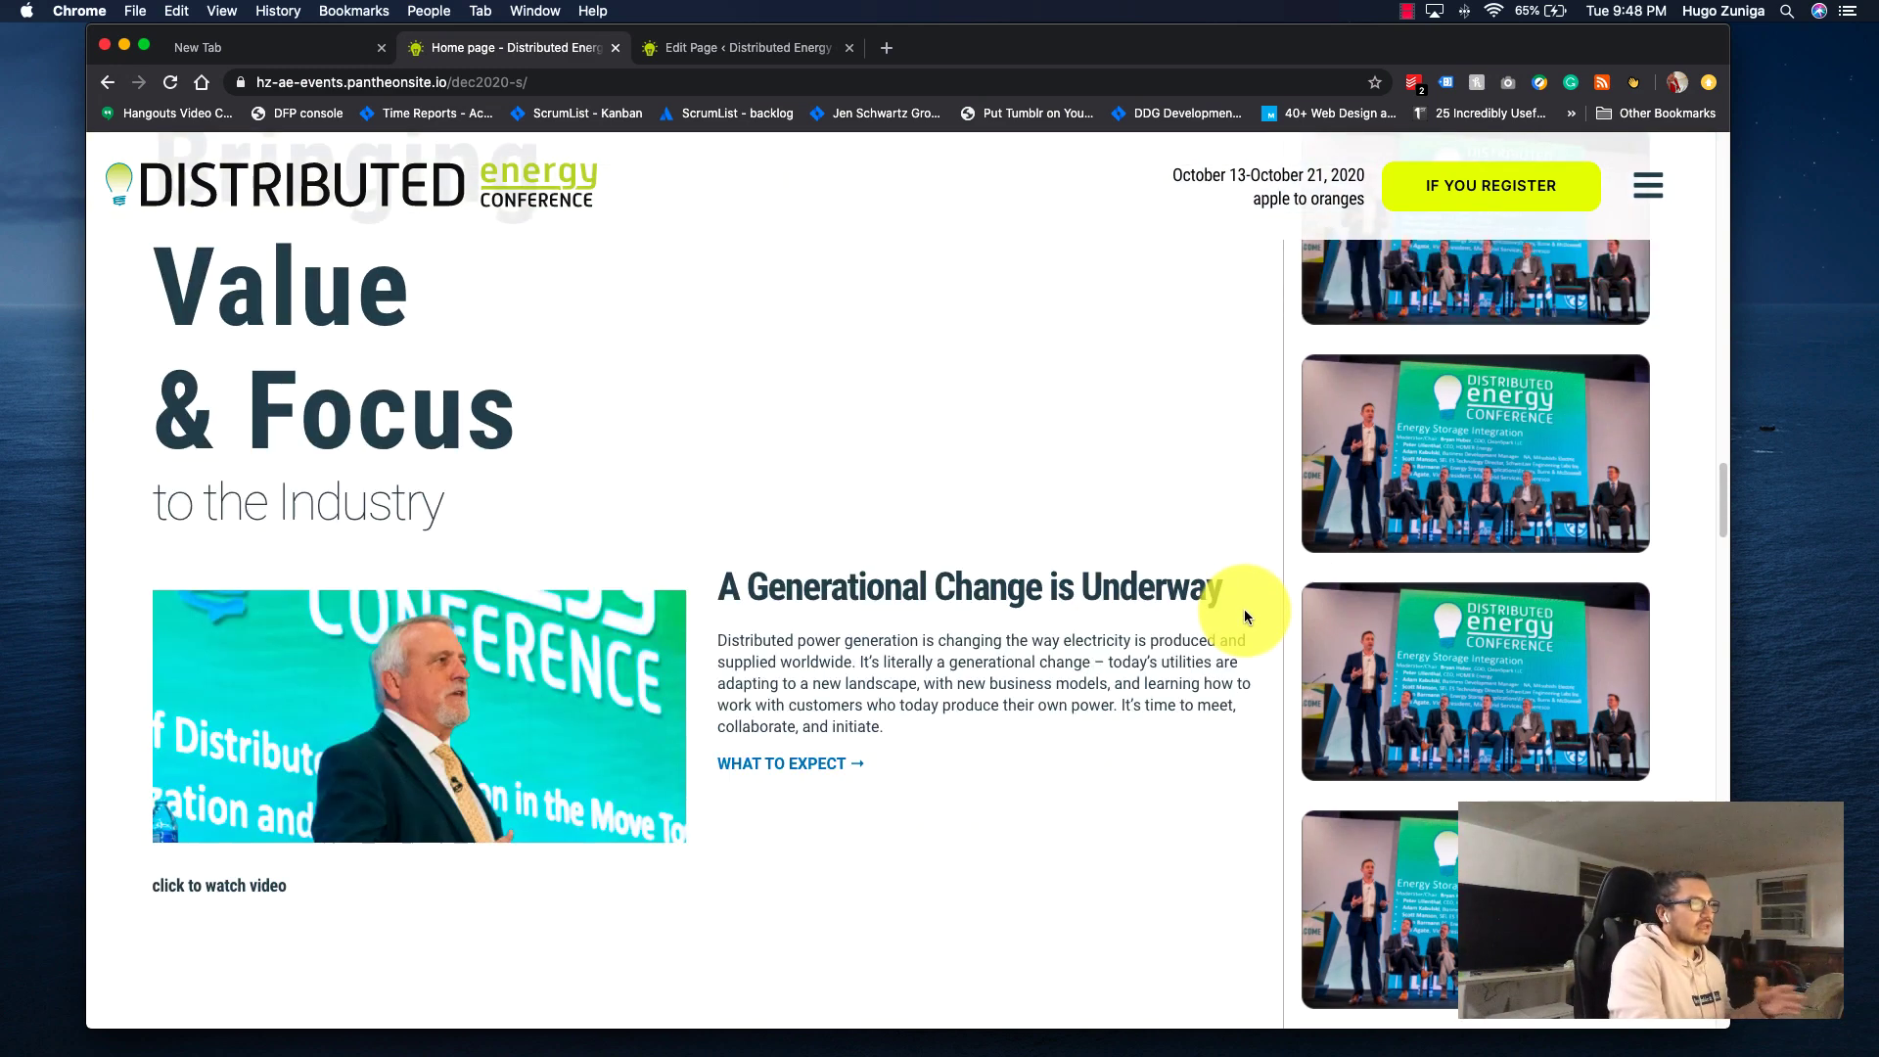
Review the speakers, featured topics, Exclusive News, Contact us and footer sections, and return to the beginning of the home page.
scroll(1243, 607, down, 3)
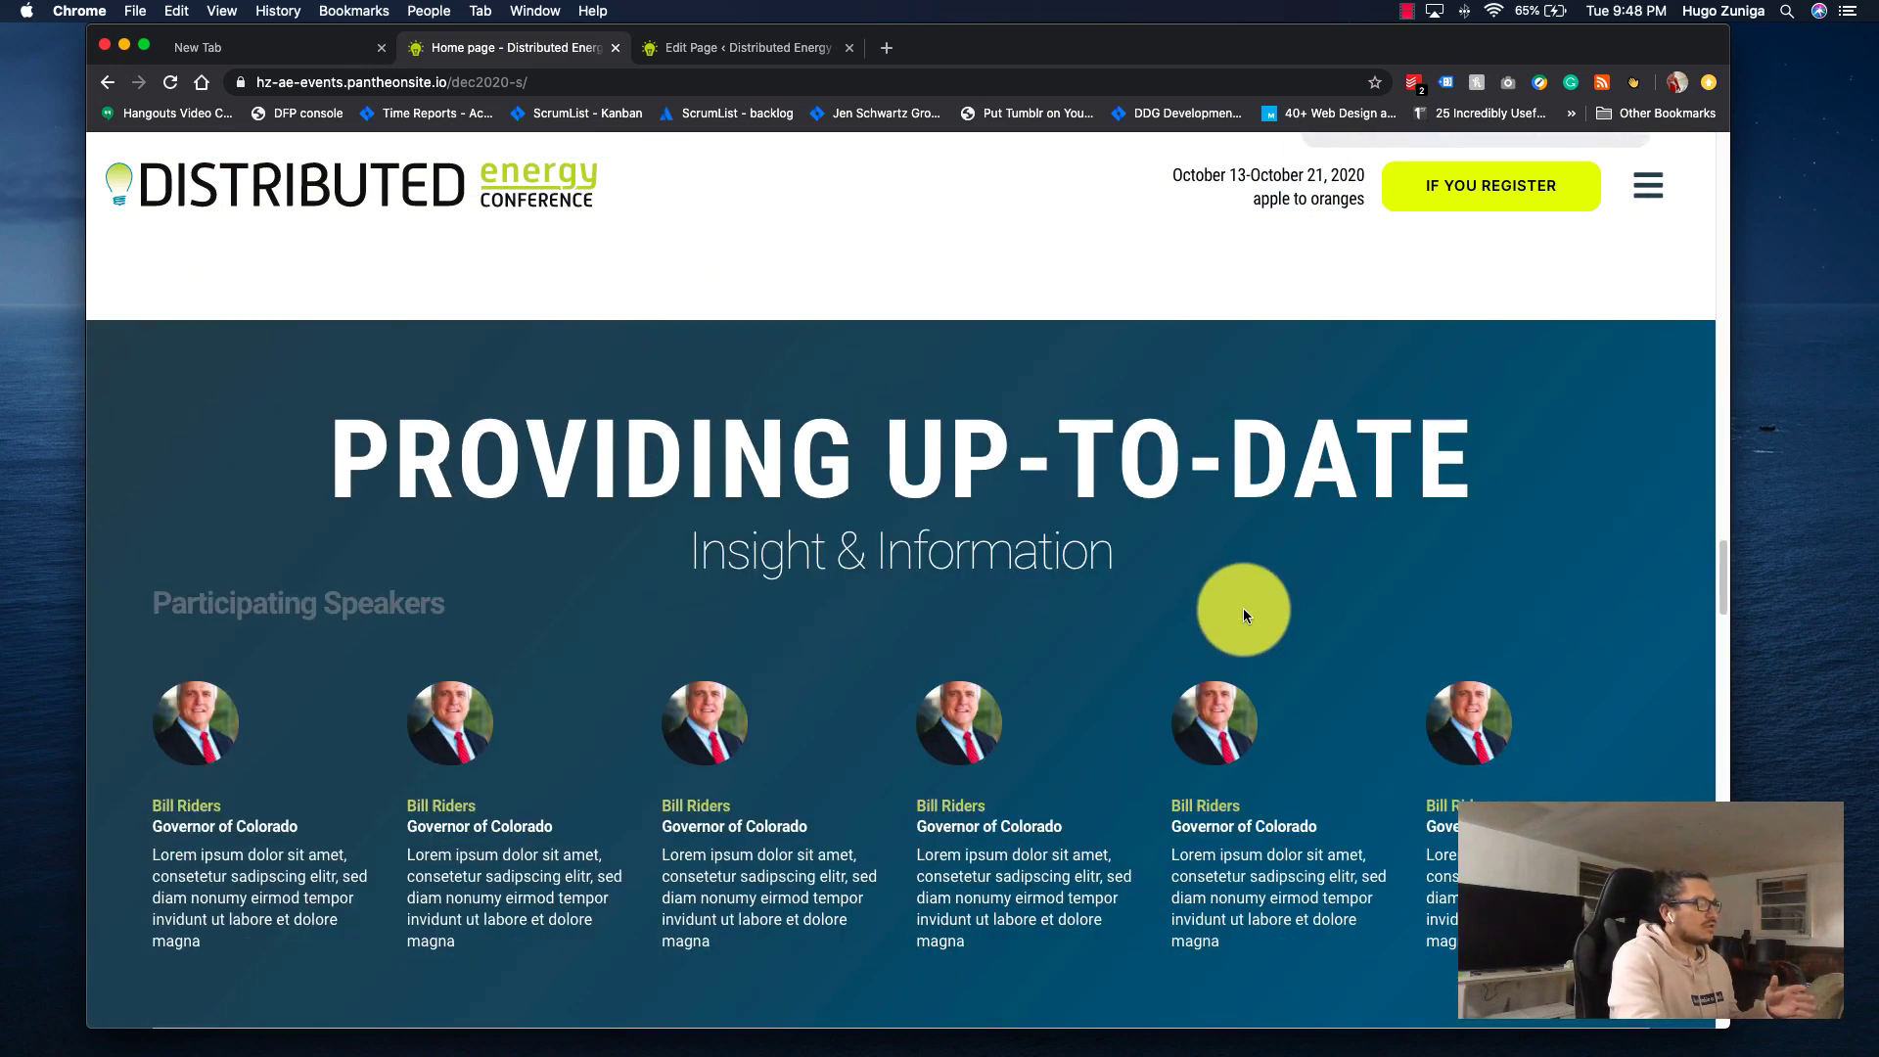
scroll(342, 580, down, 1)
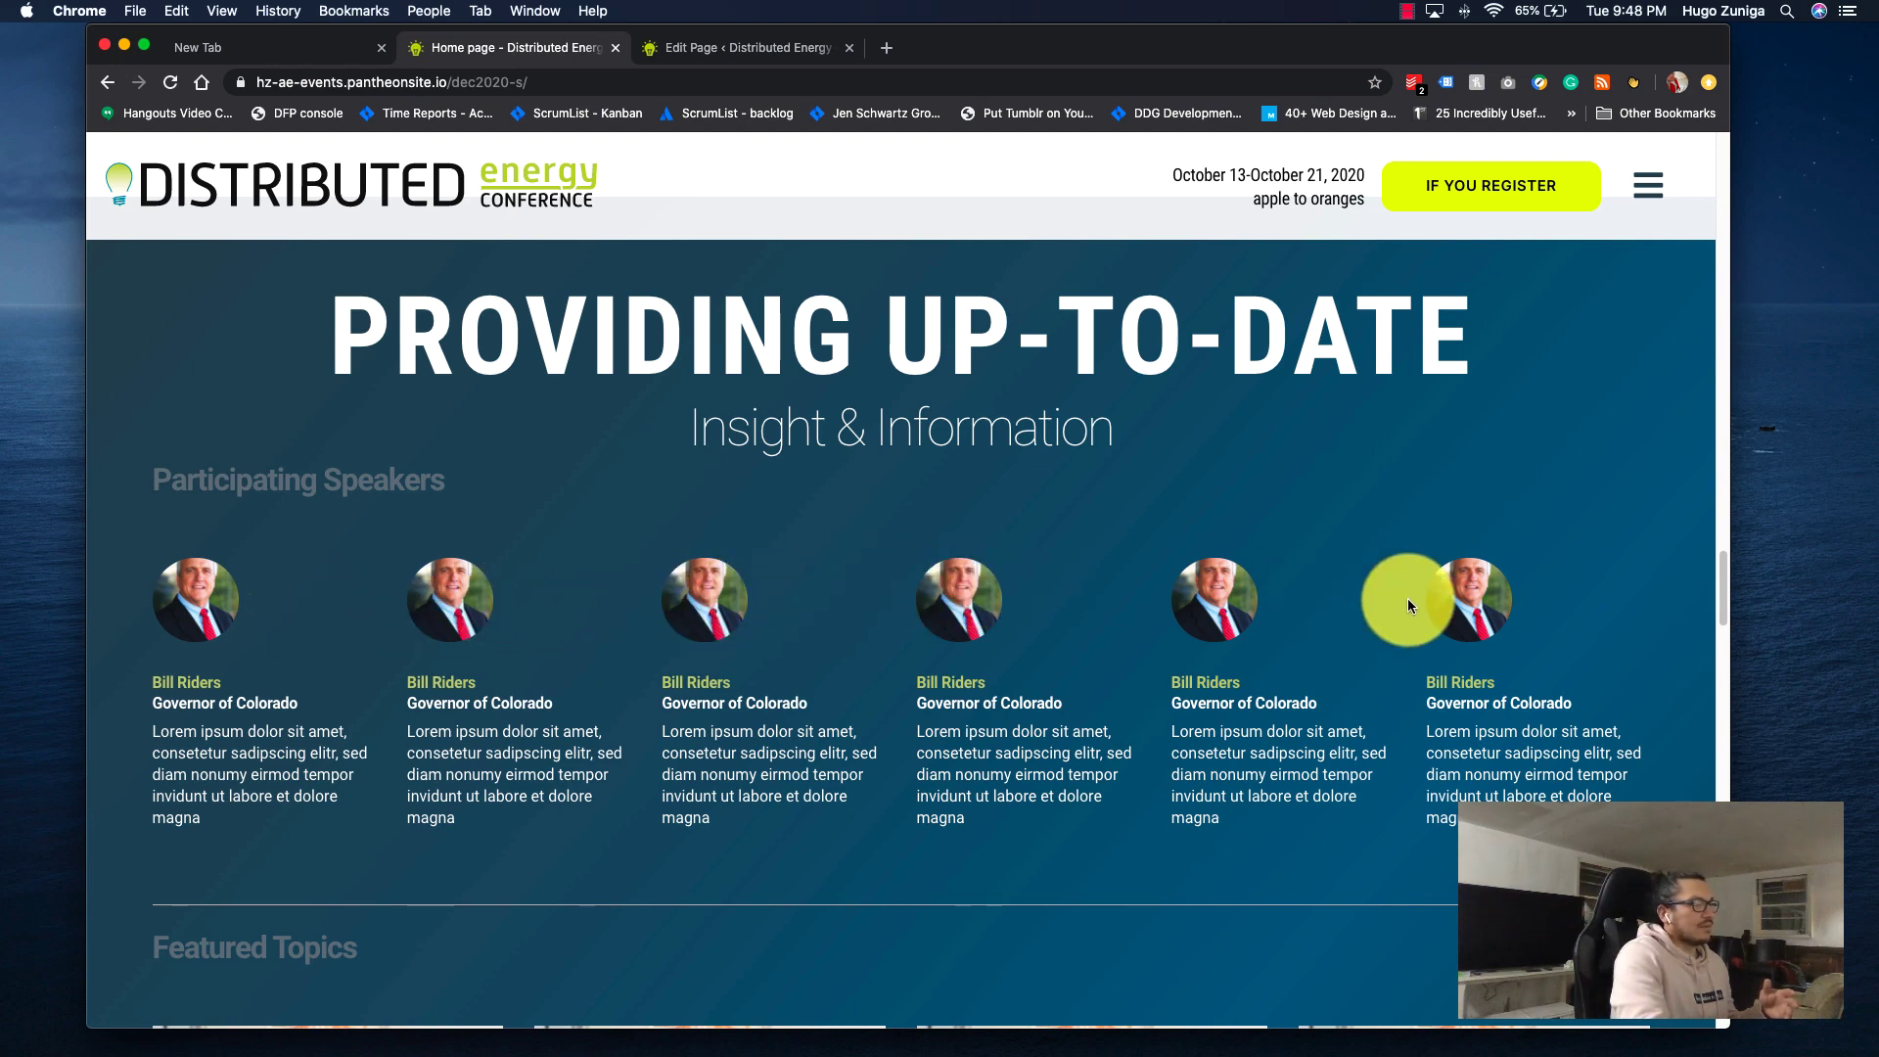
scroll(1446, 636, down, 2)
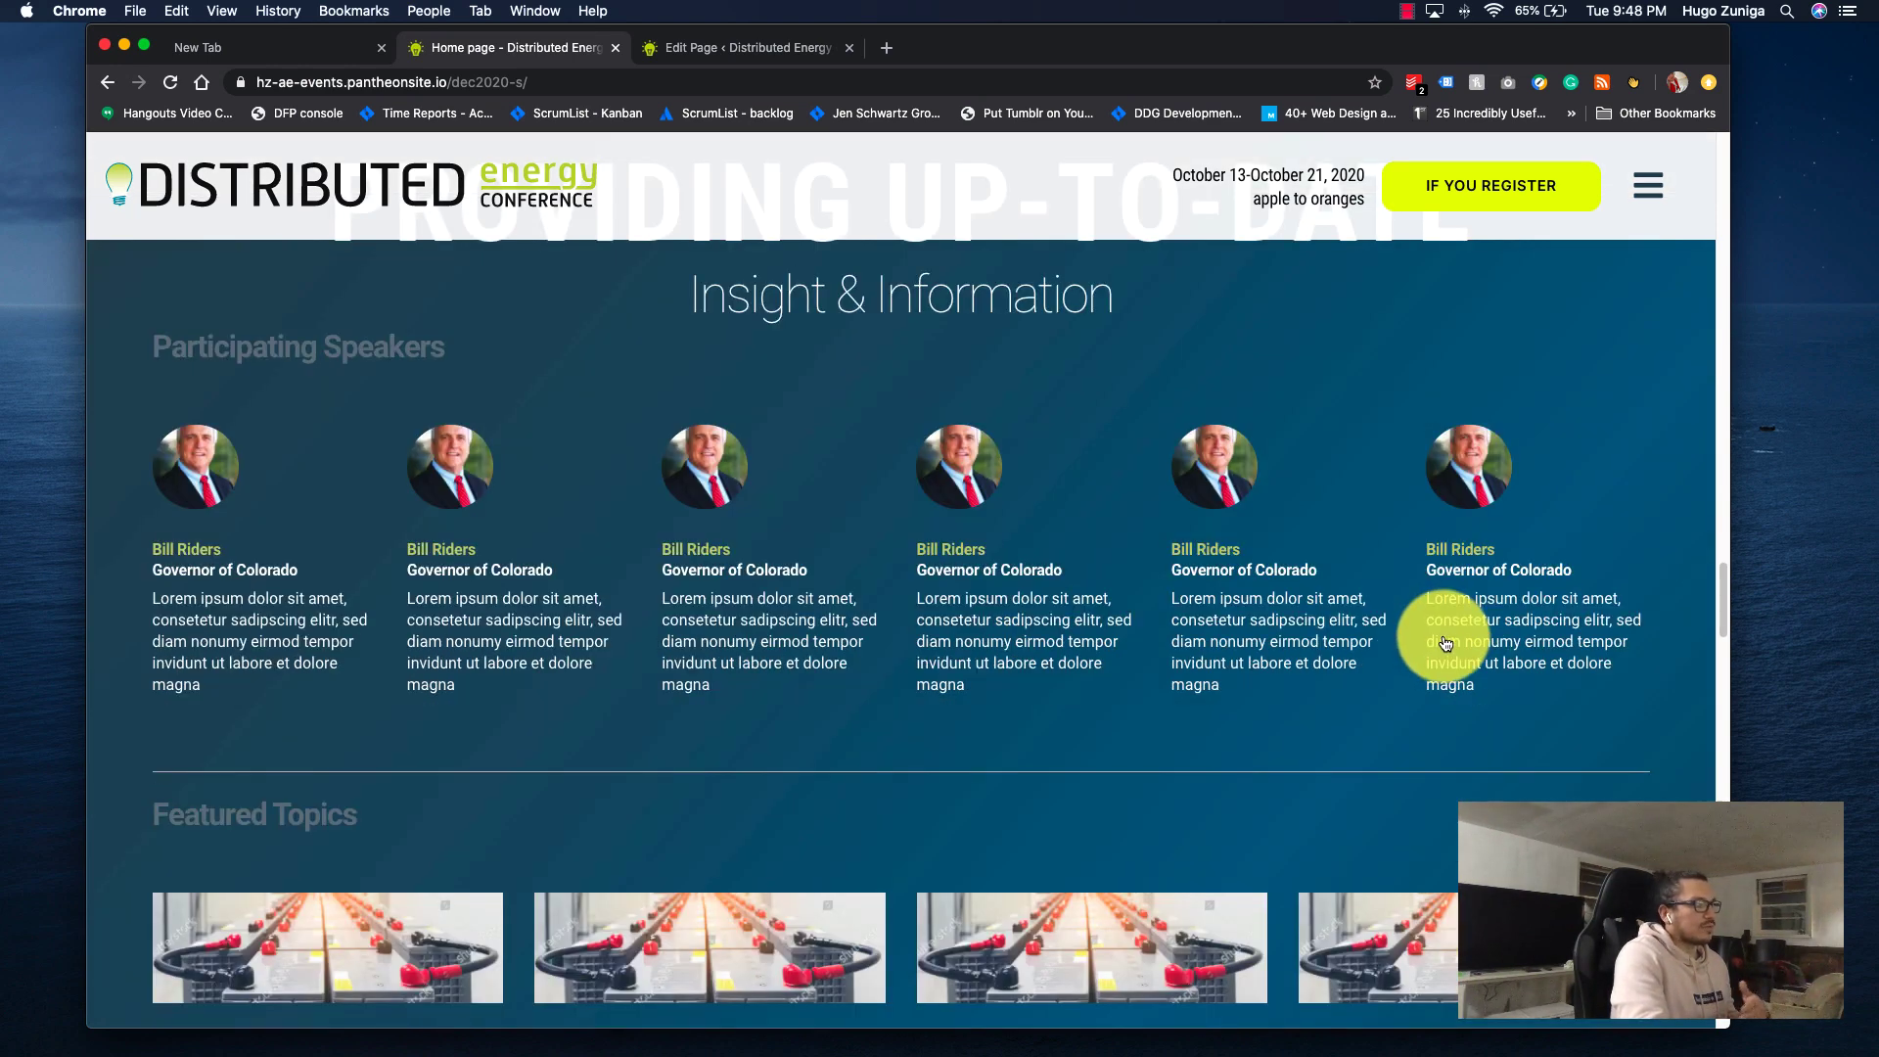
scroll(1443, 636, down, 6)
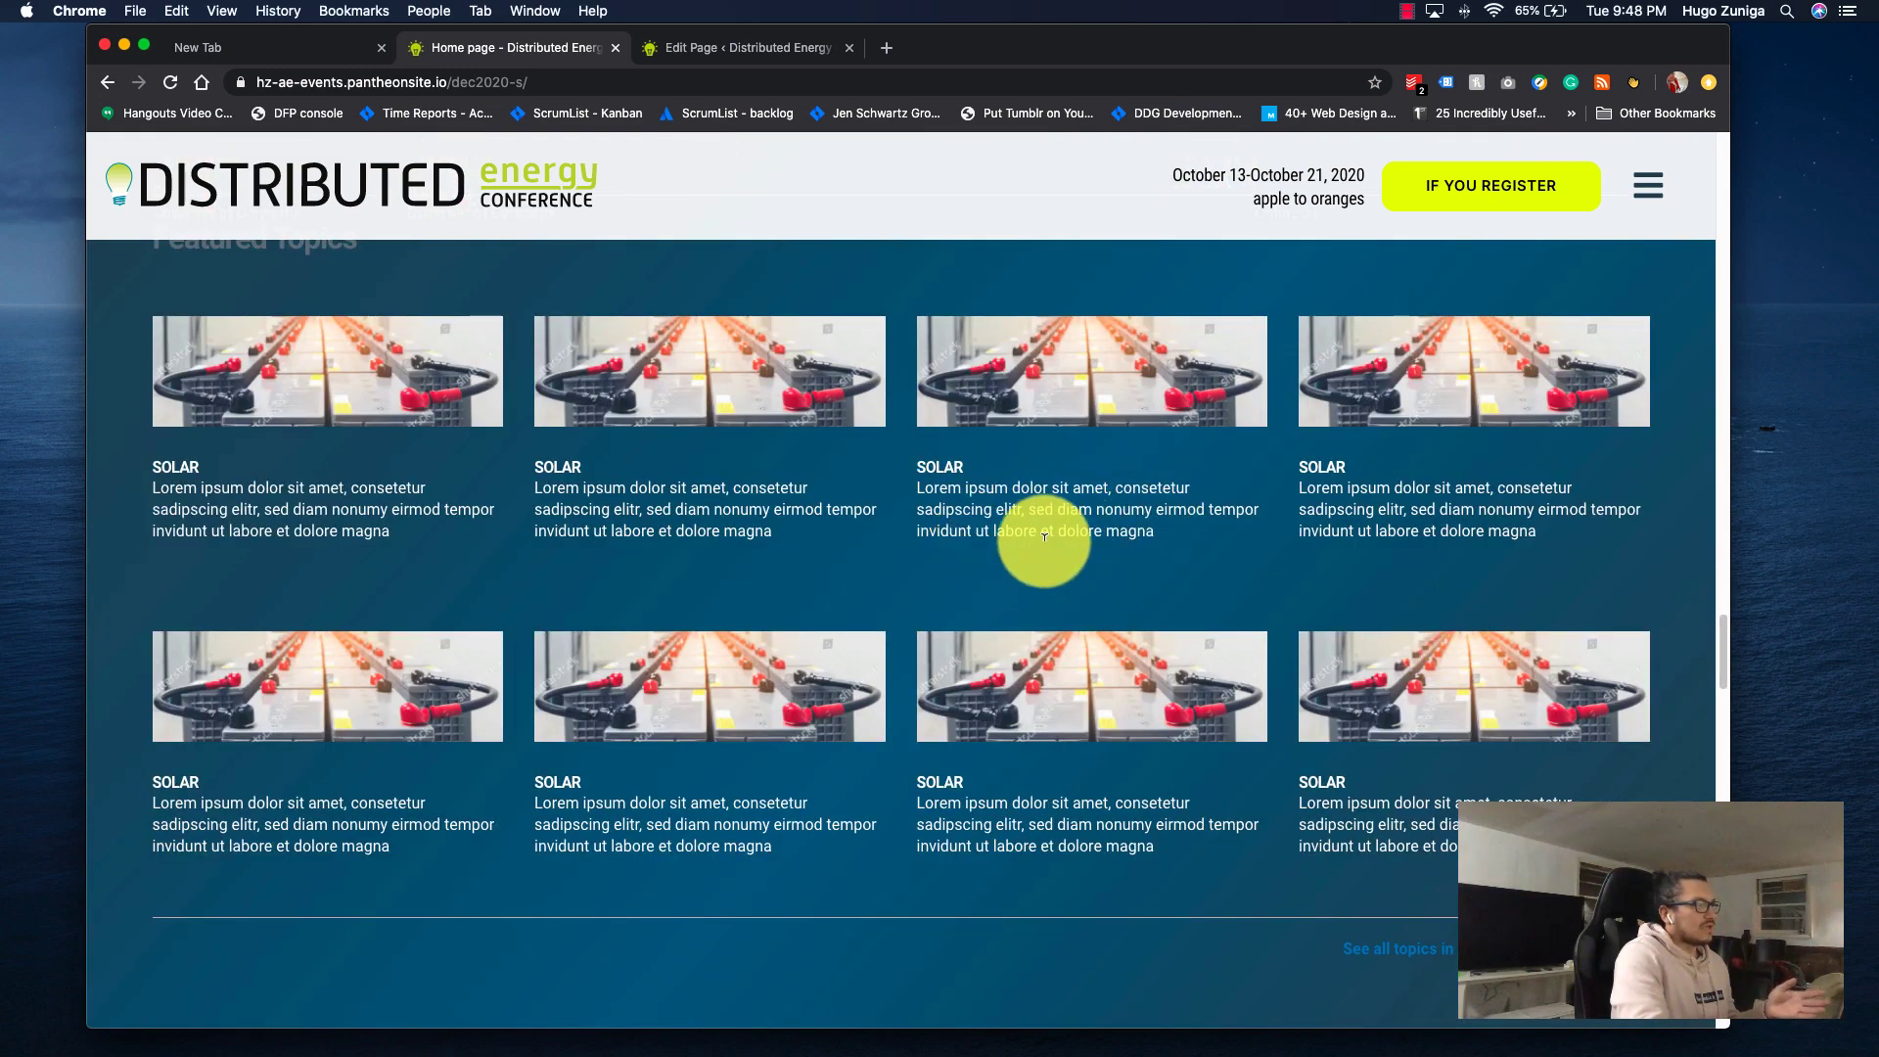
scroll(1039, 536, down, 7)
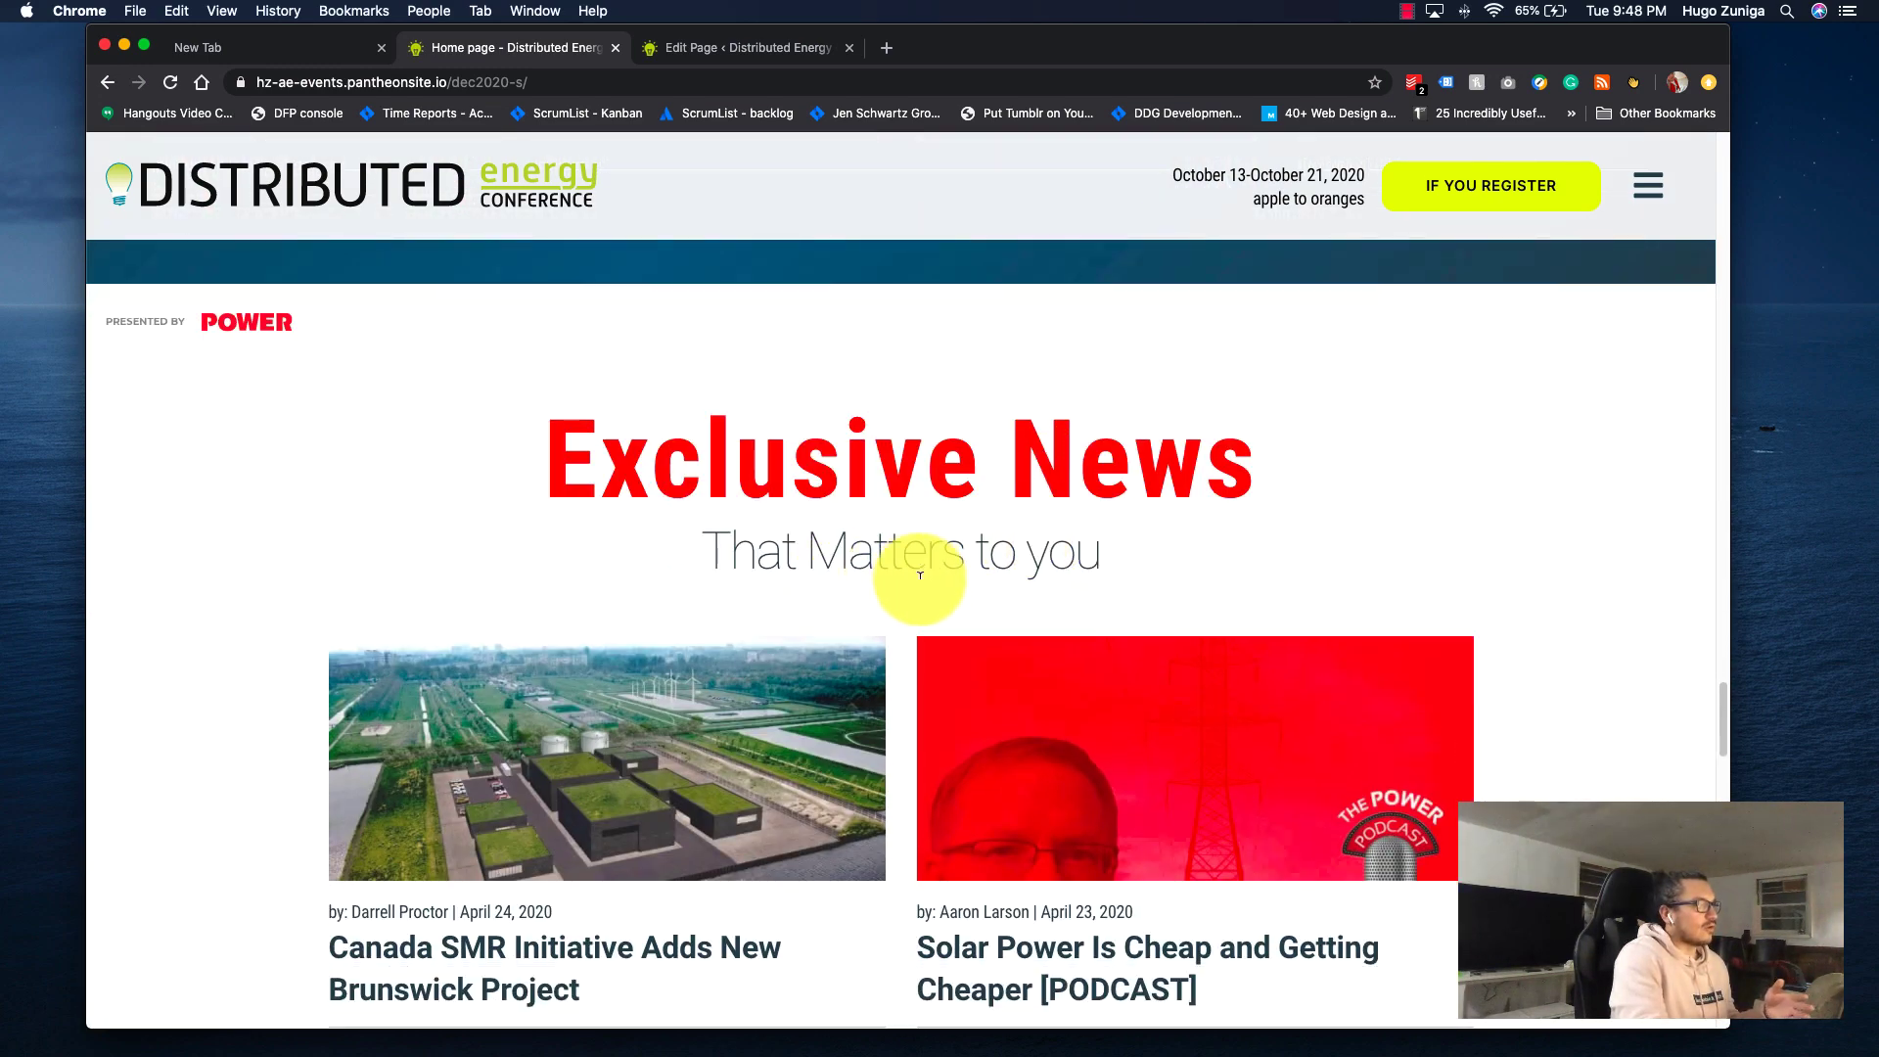
scroll(918, 583, down, 15)
scroll(920, 587, down, 3)
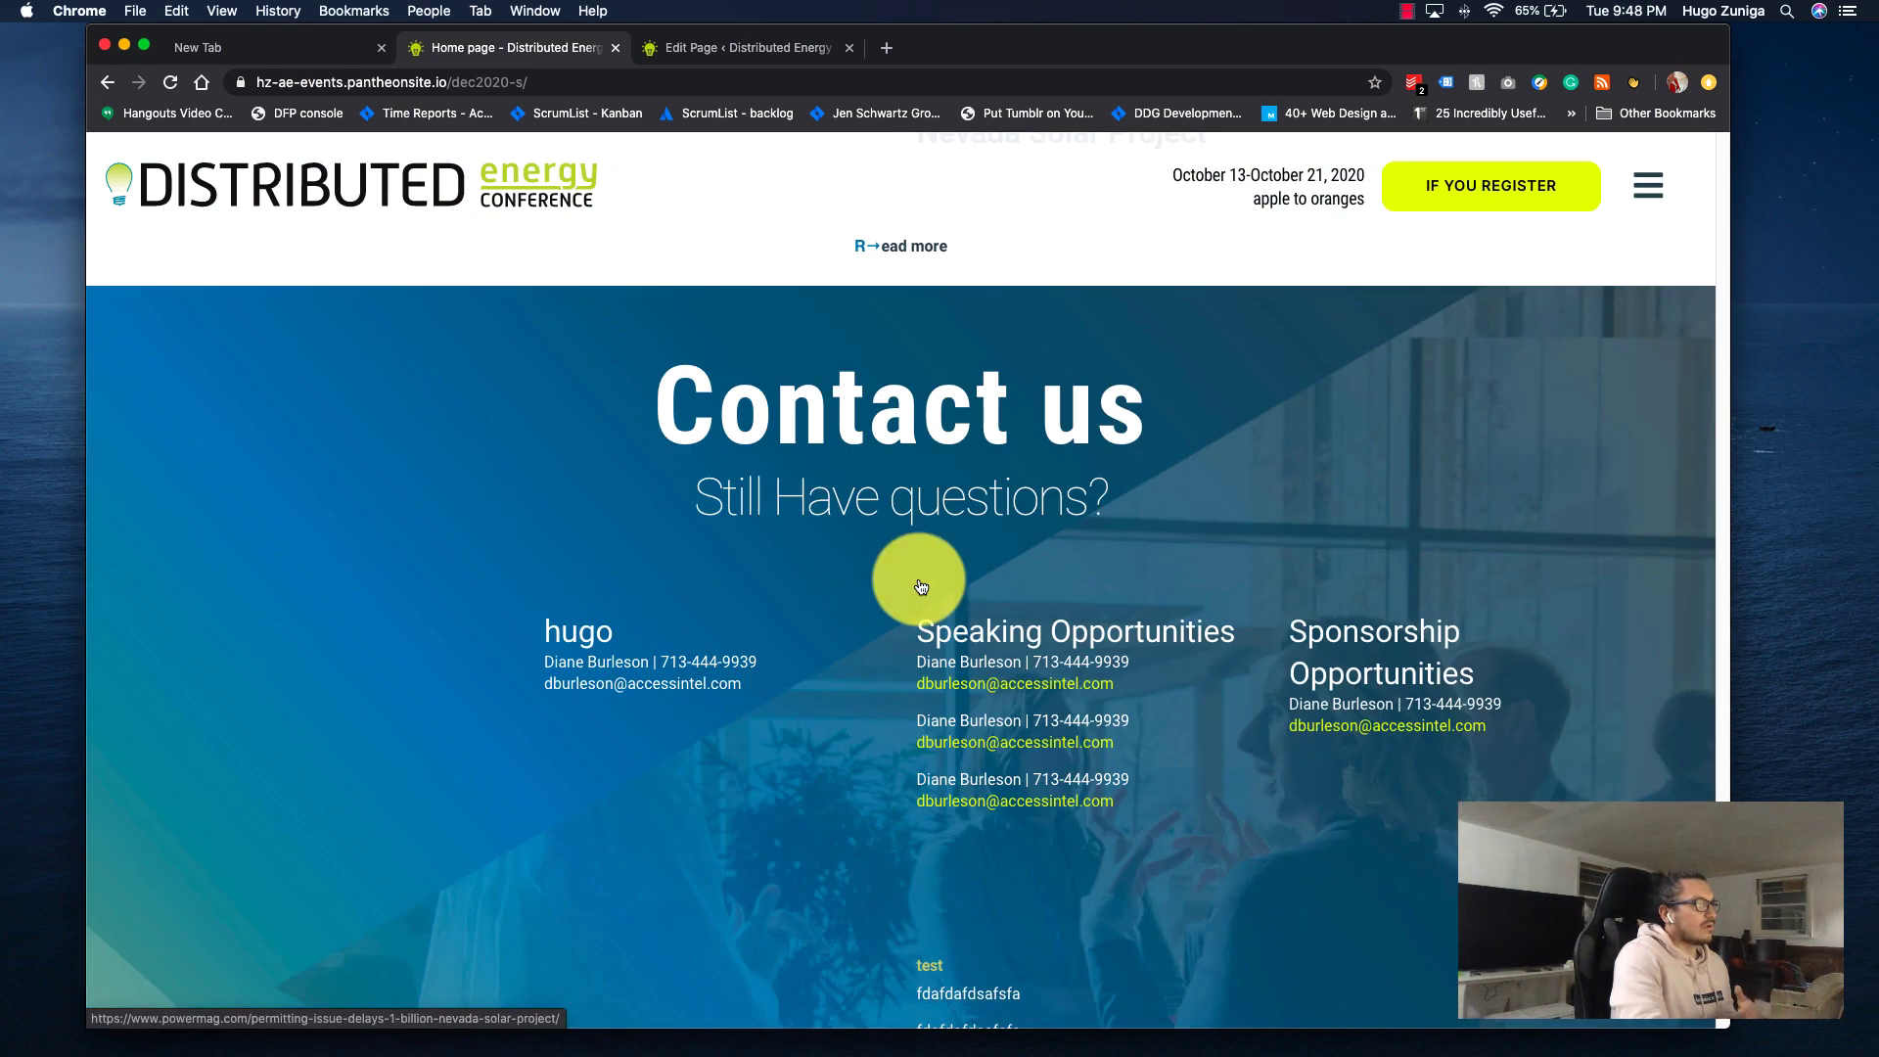
scroll(918, 584, down, 7)
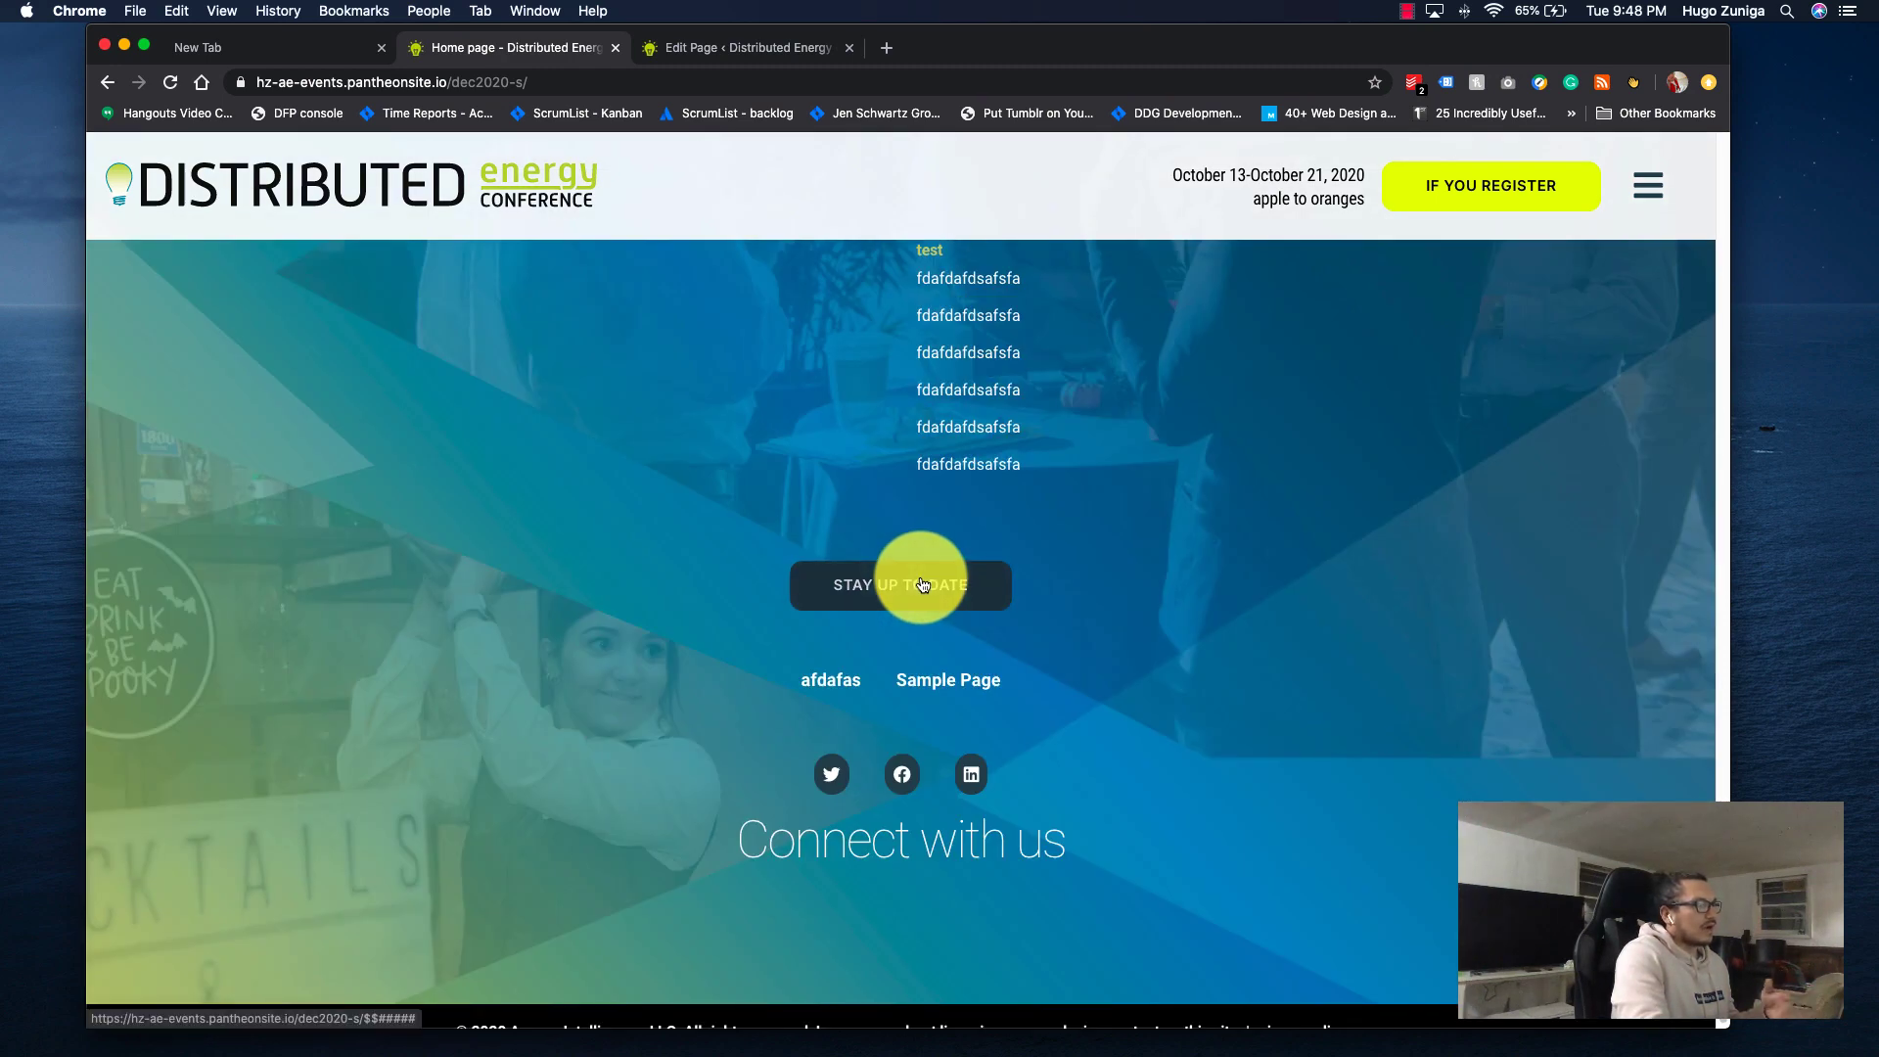
scroll(922, 584, down, 1)
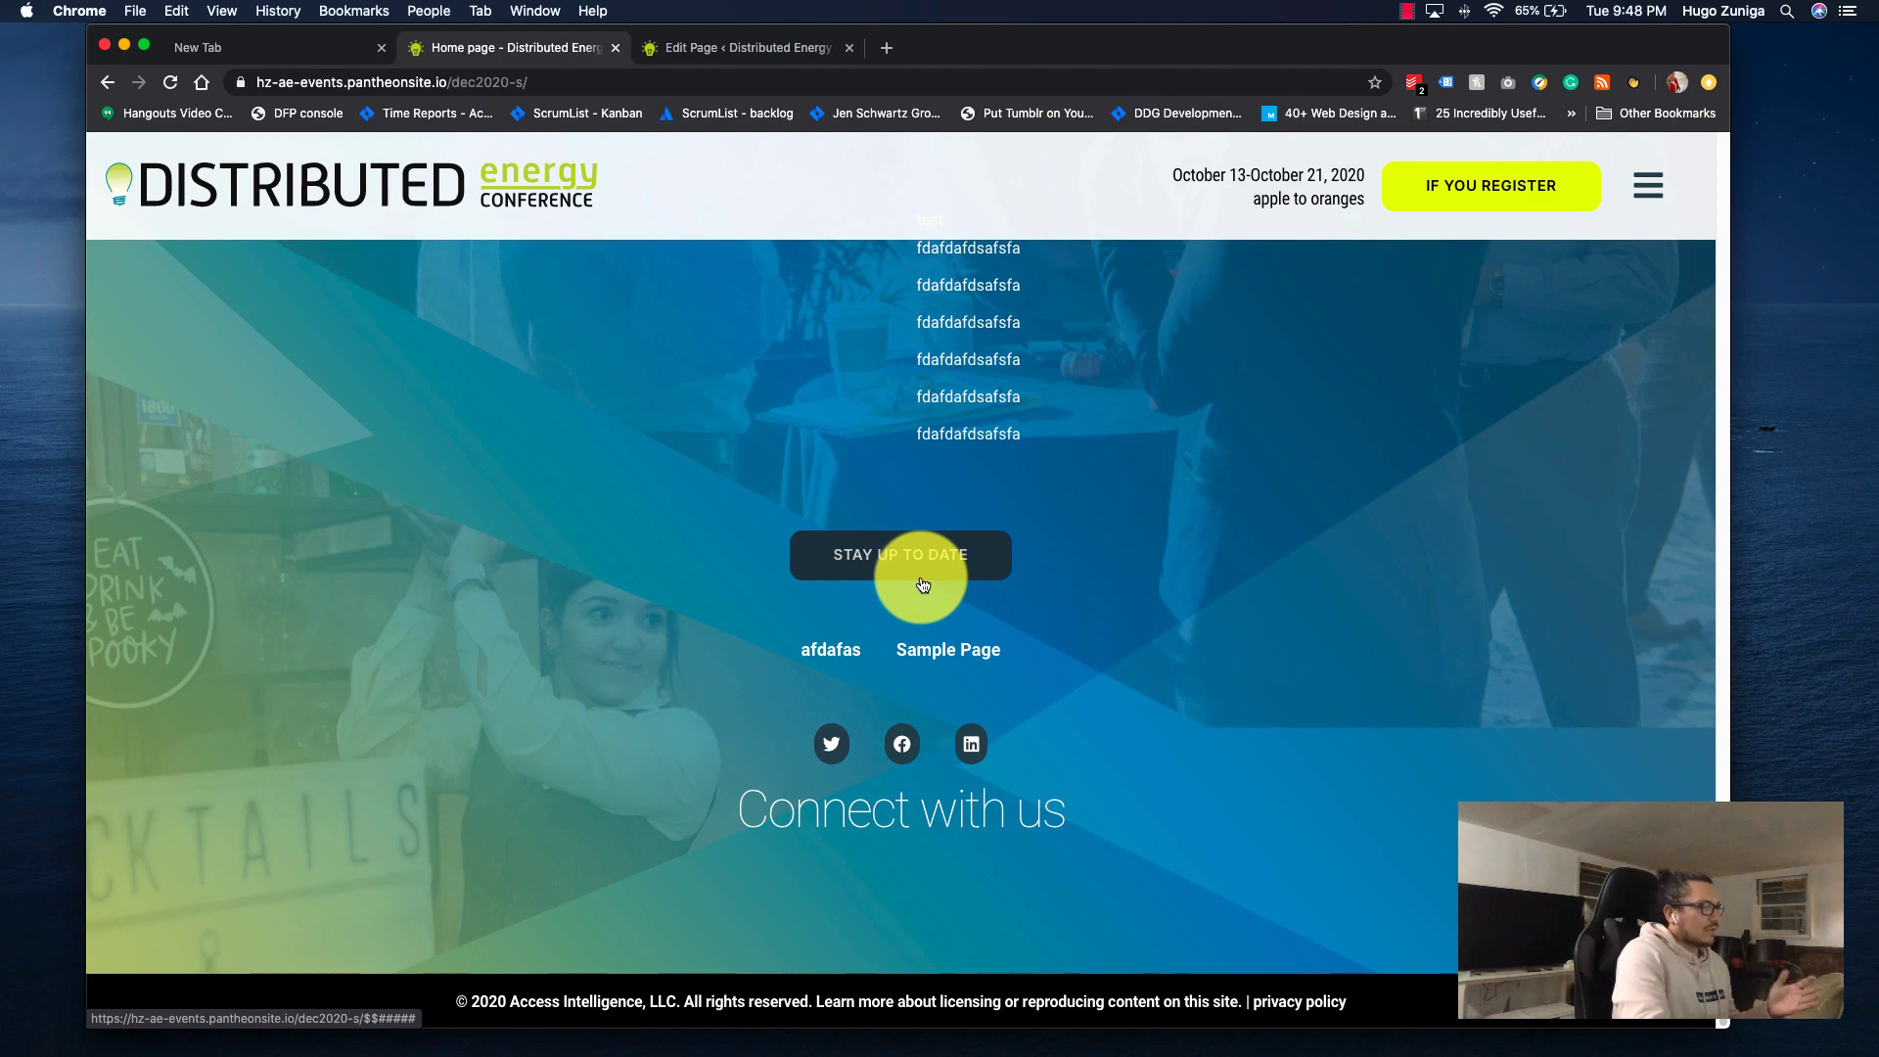
click(922, 584)
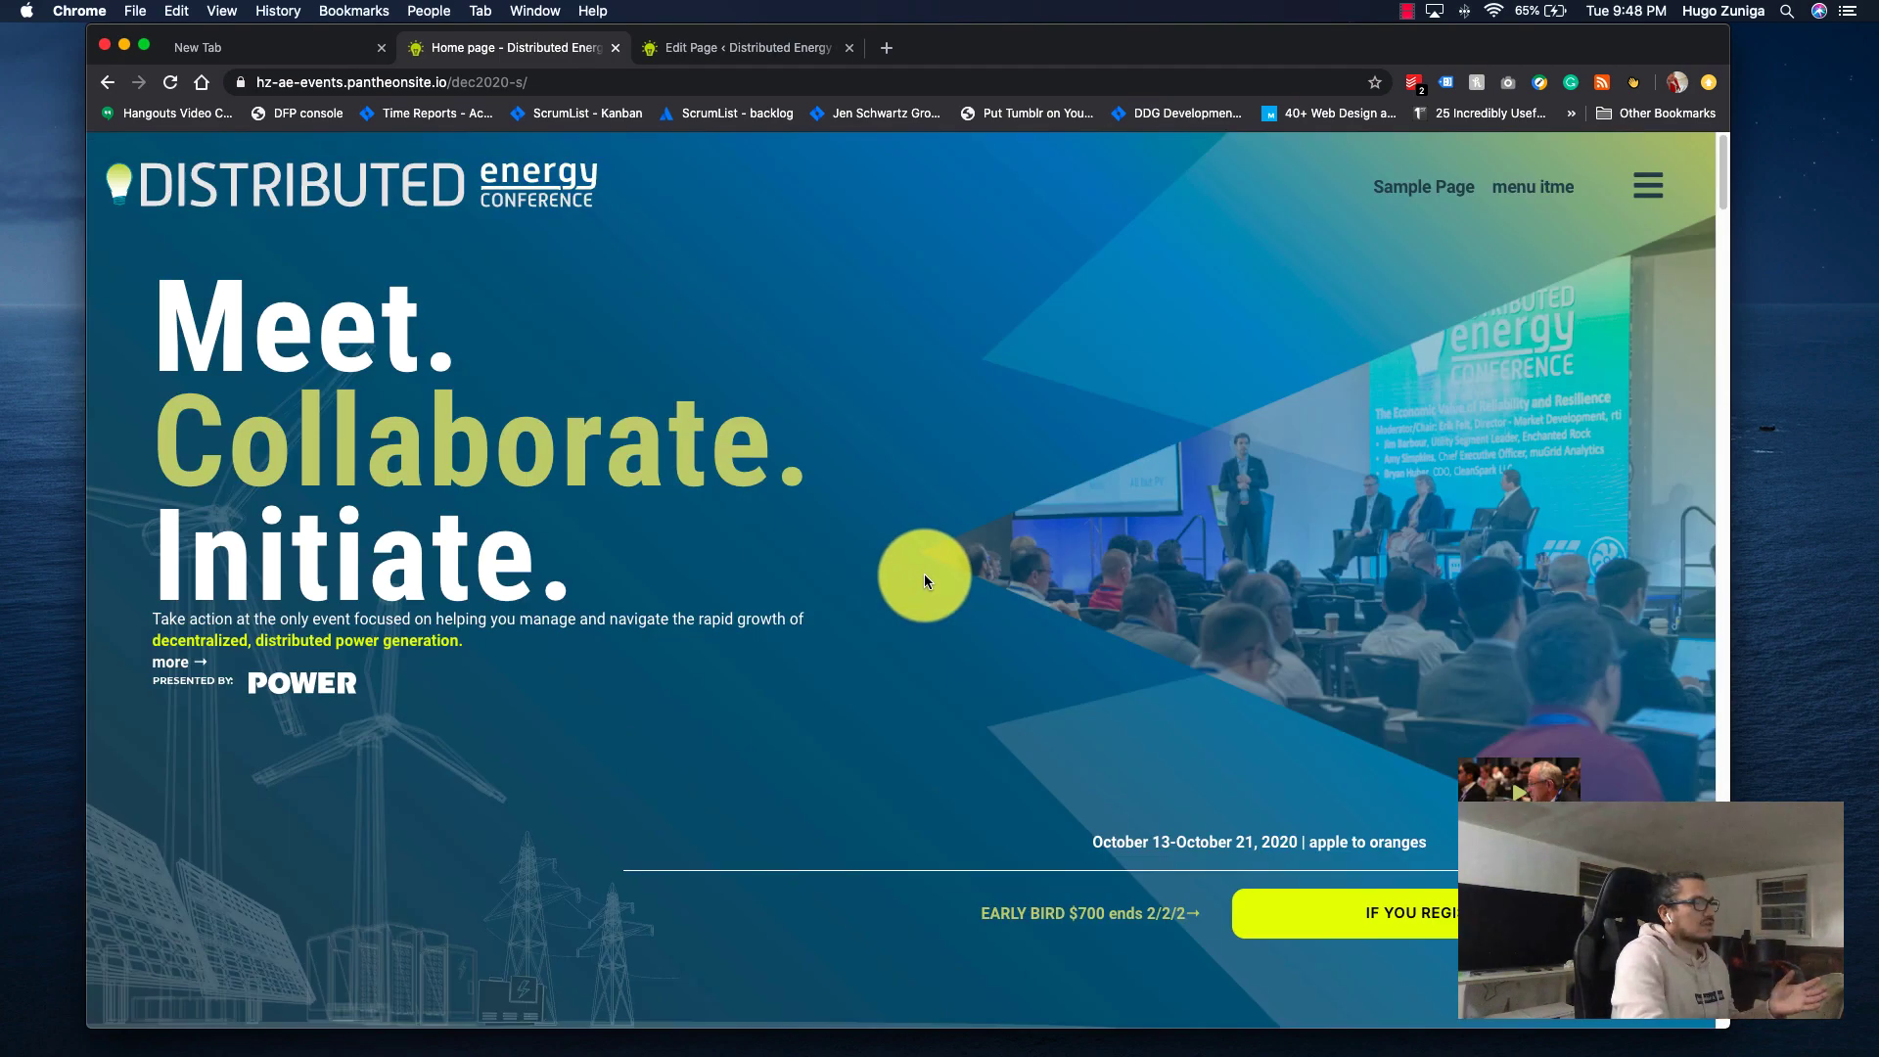
Switch to the Home page editor and inspect the hero's two-column block, including the heading column and the empty column.
click(743, 47)
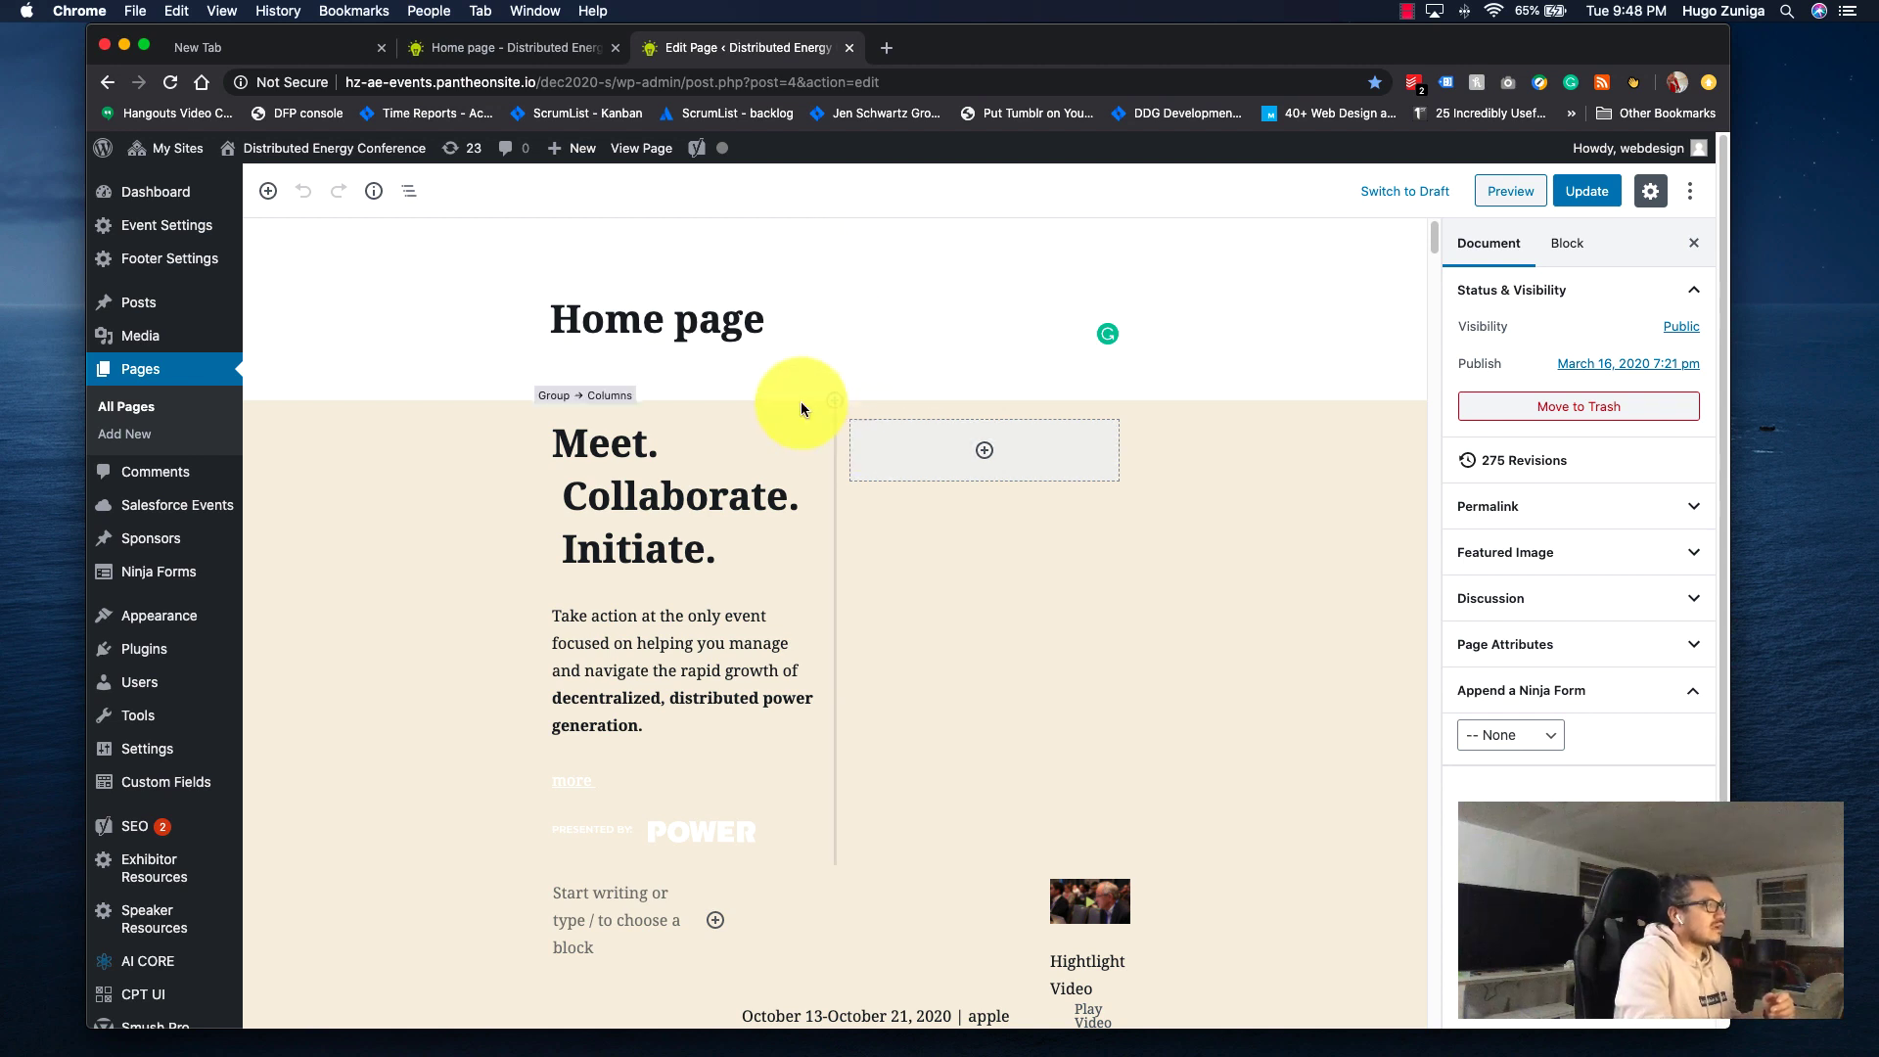
scroll(801, 409, down, 1)
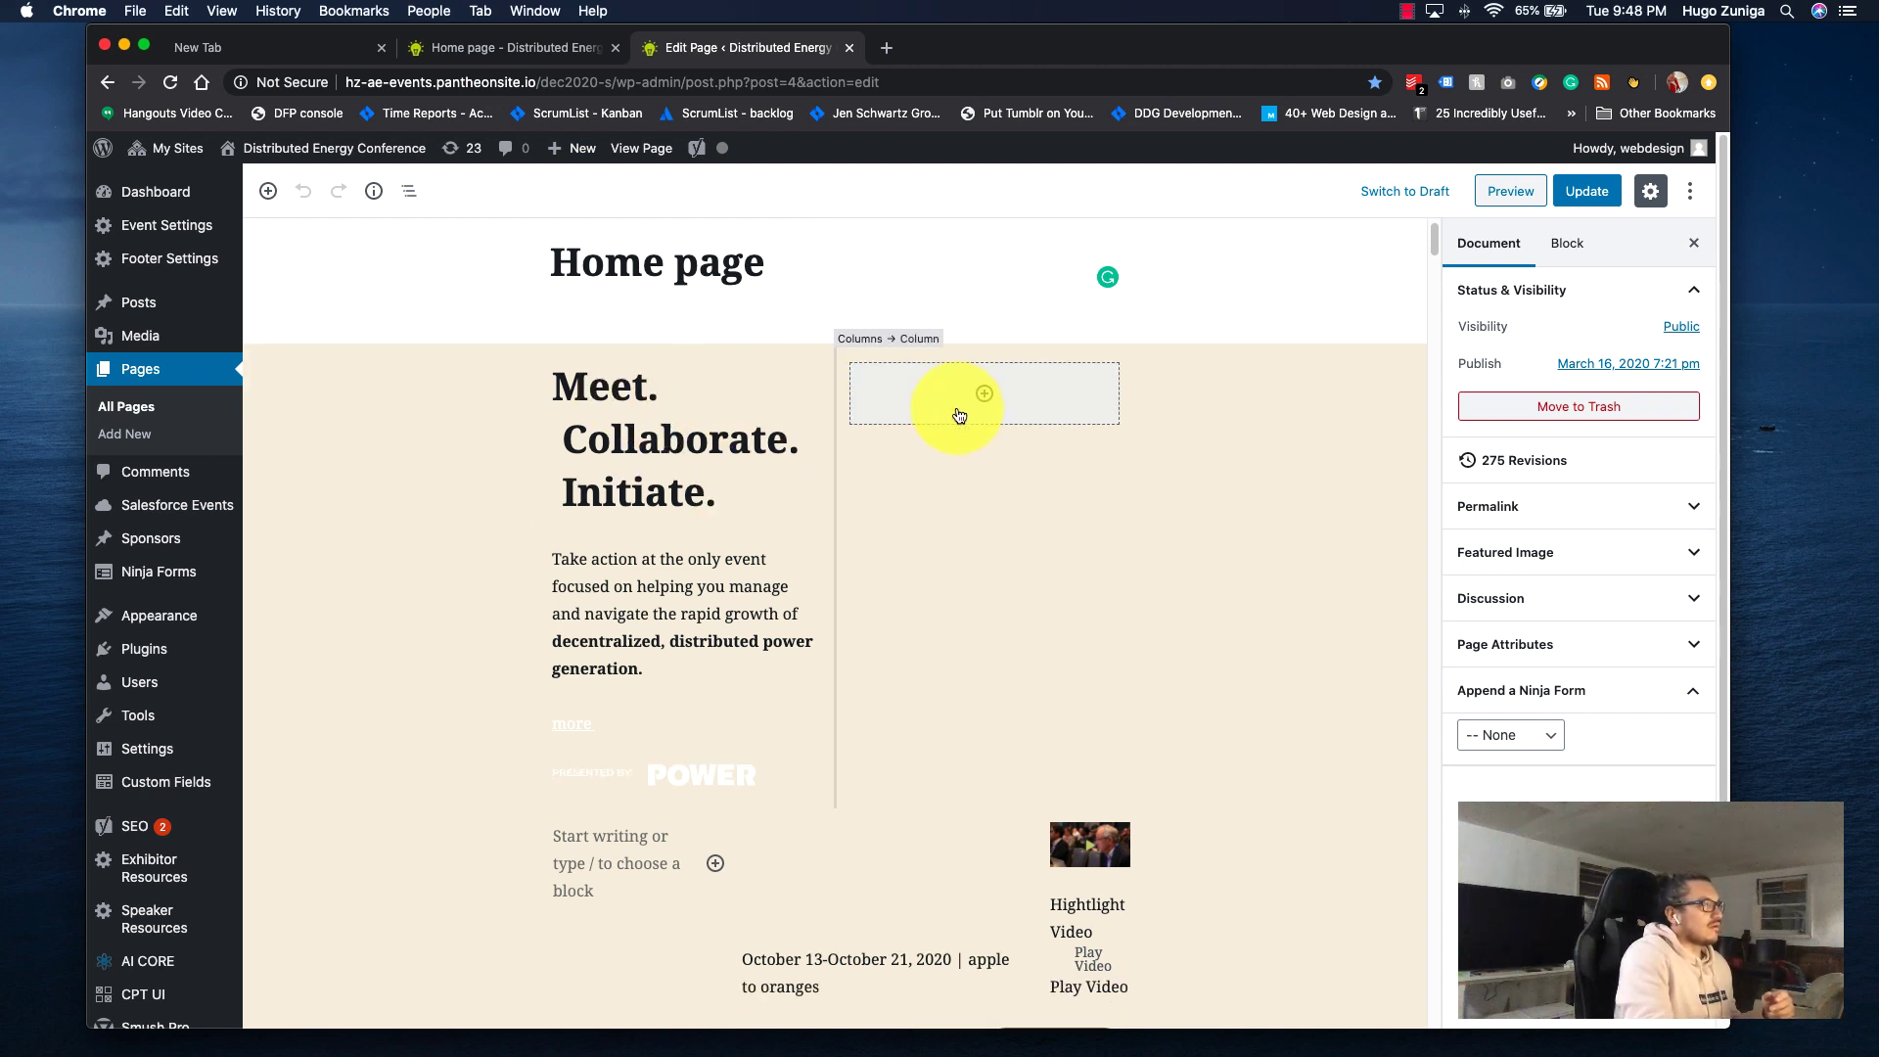
click(840, 395)
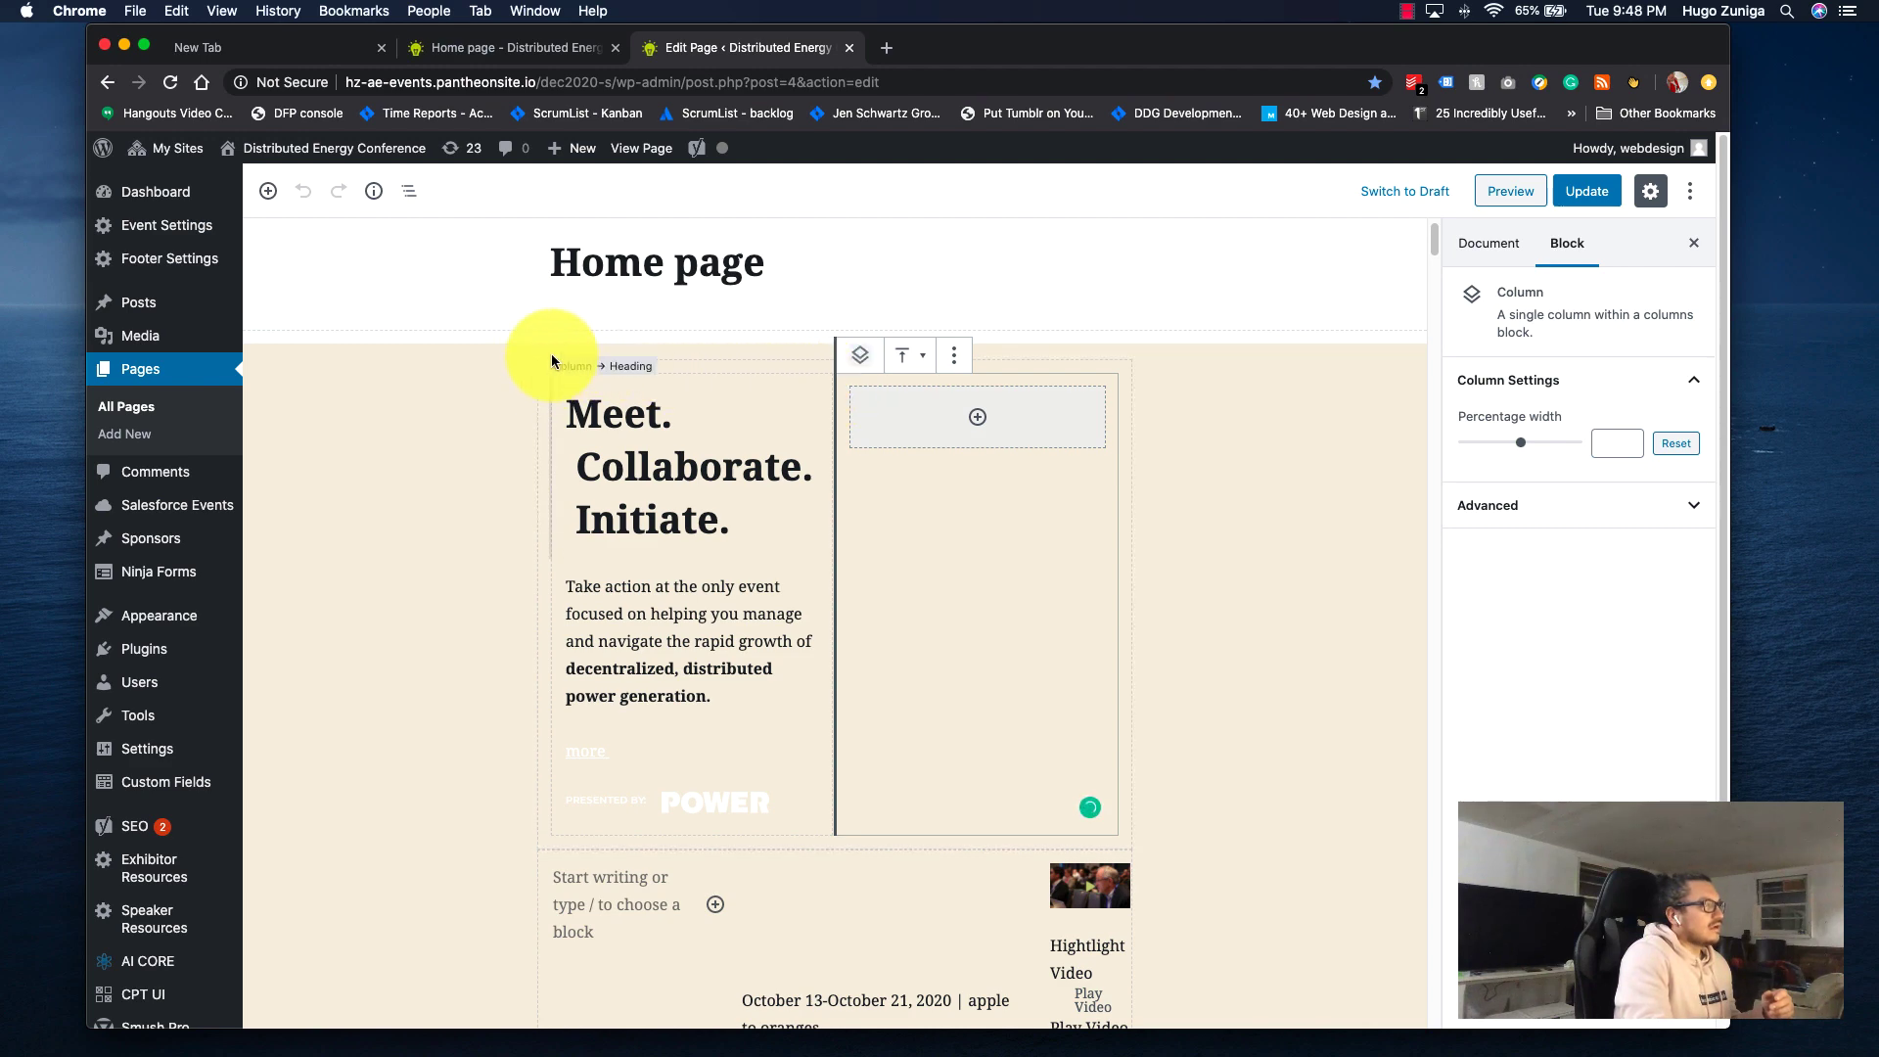
click(551, 359)
click(550, 358)
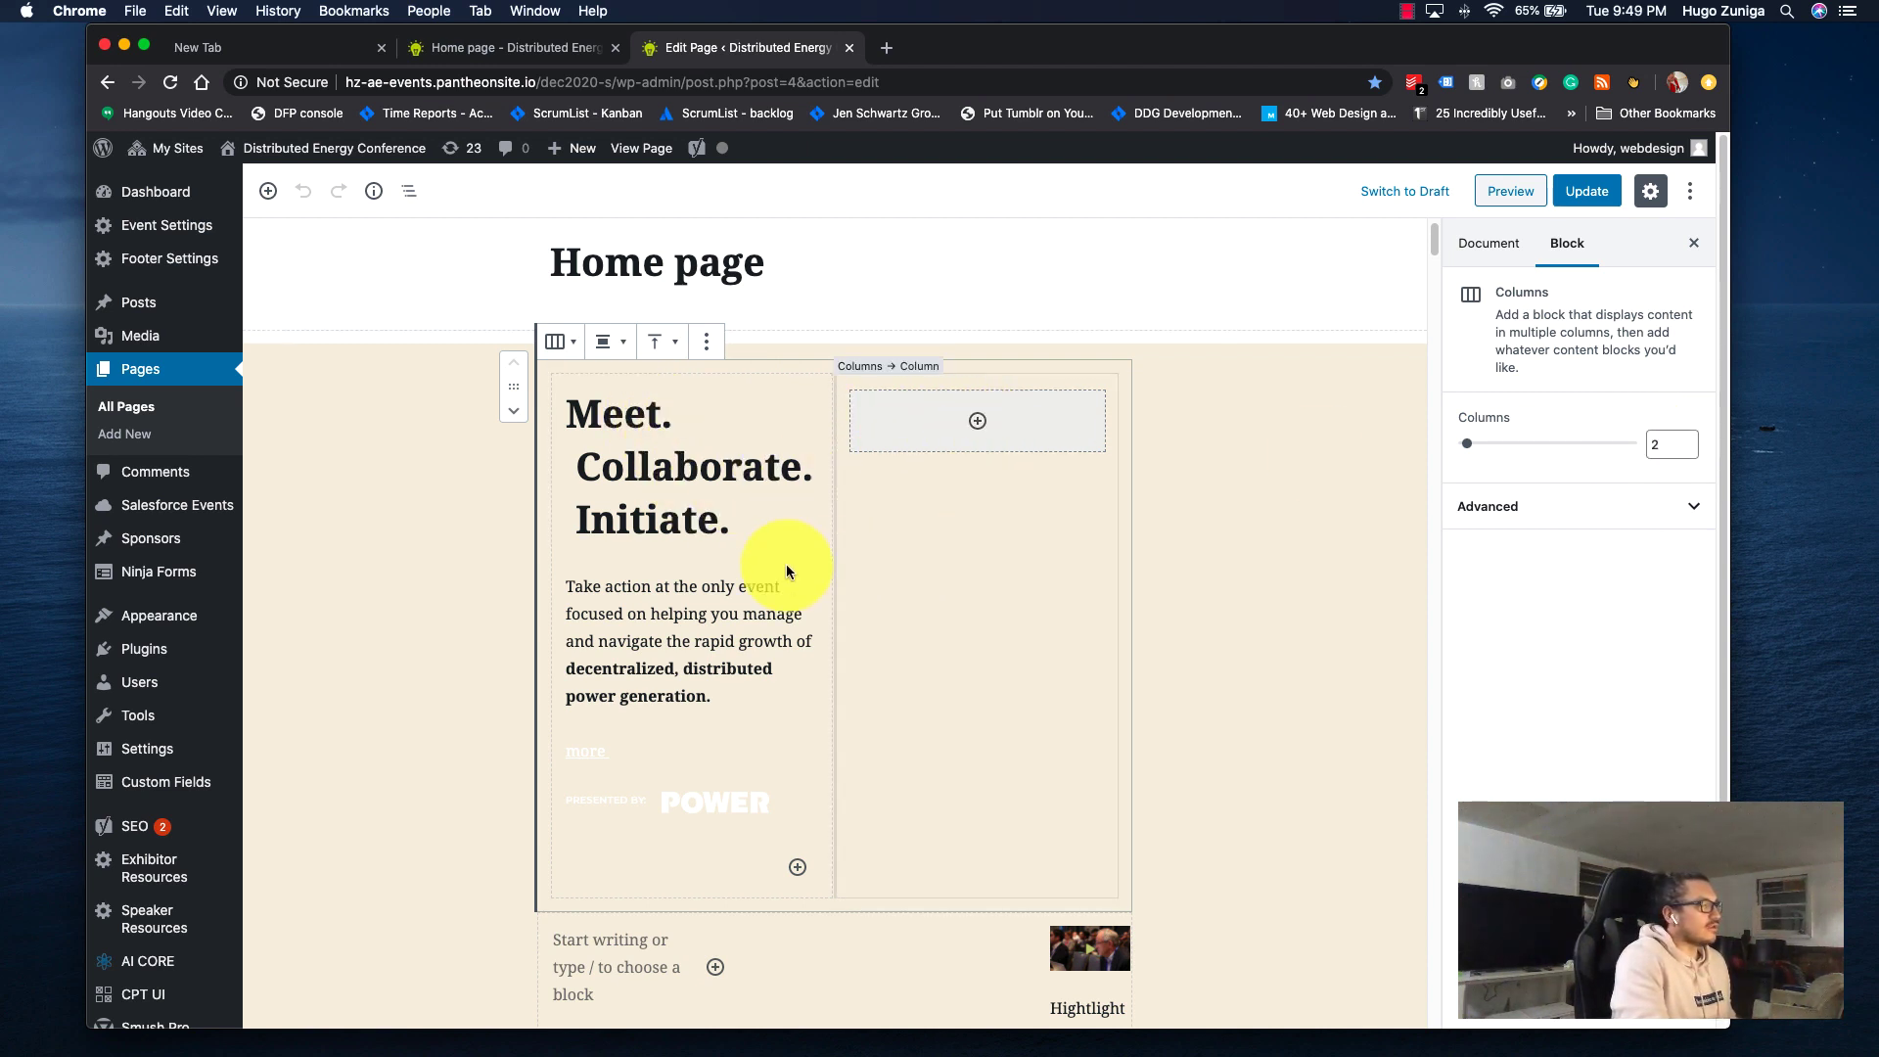
scroll(816, 574, down, 1)
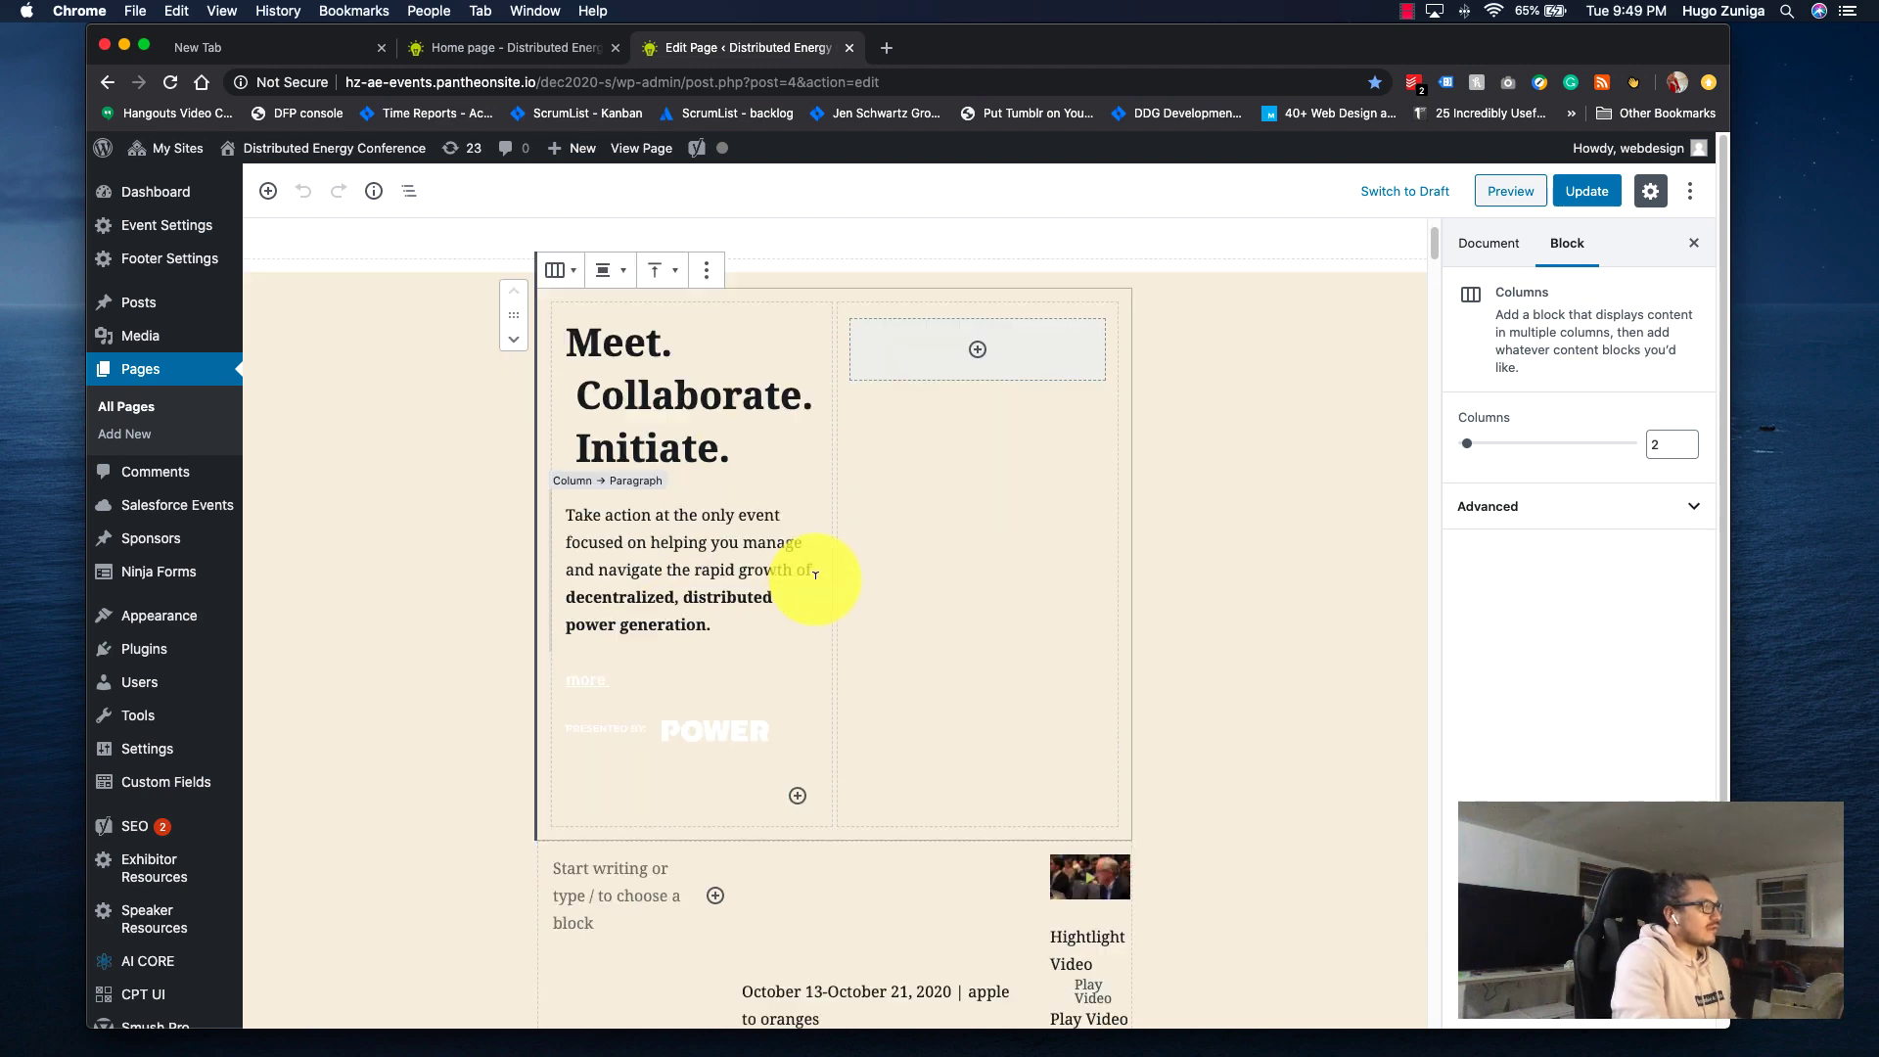
scroll(714, 675, down, 1)
scroll(714, 684, up, 3)
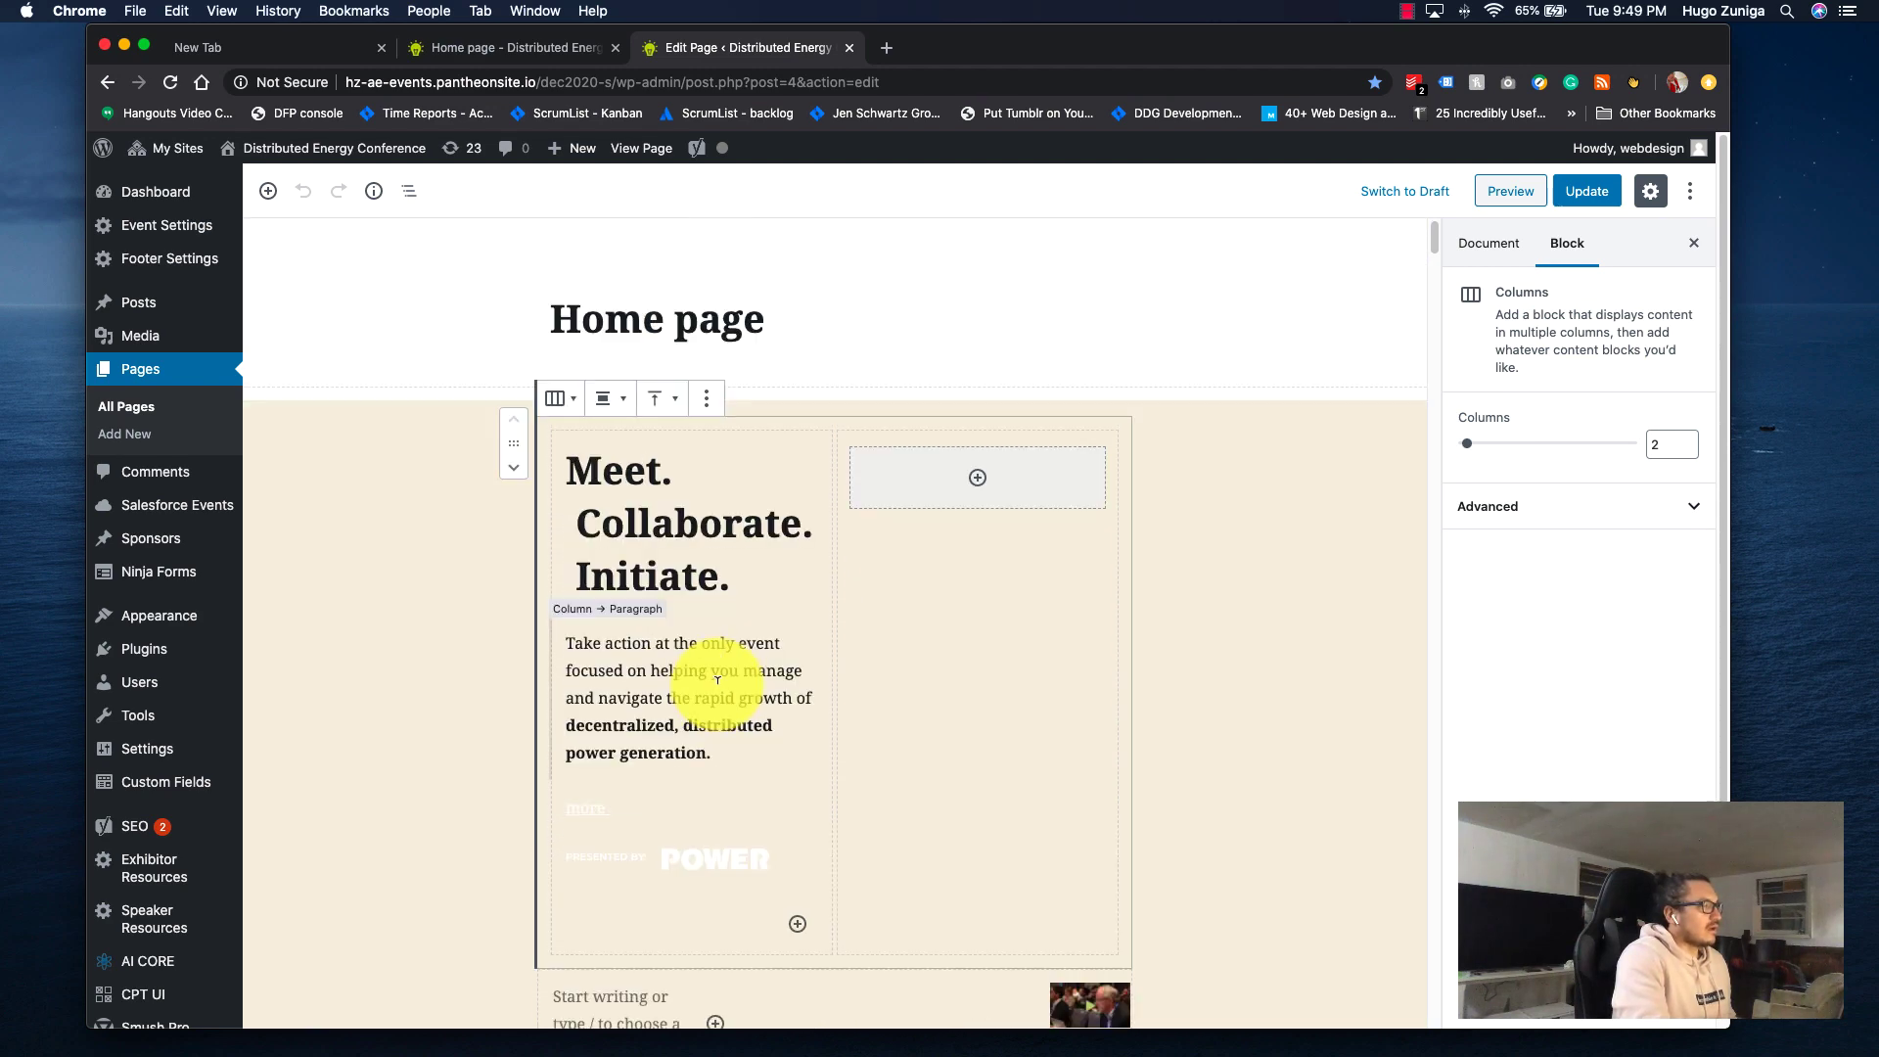
scroll(718, 680, down, 1)
scroll(719, 666, up, 1)
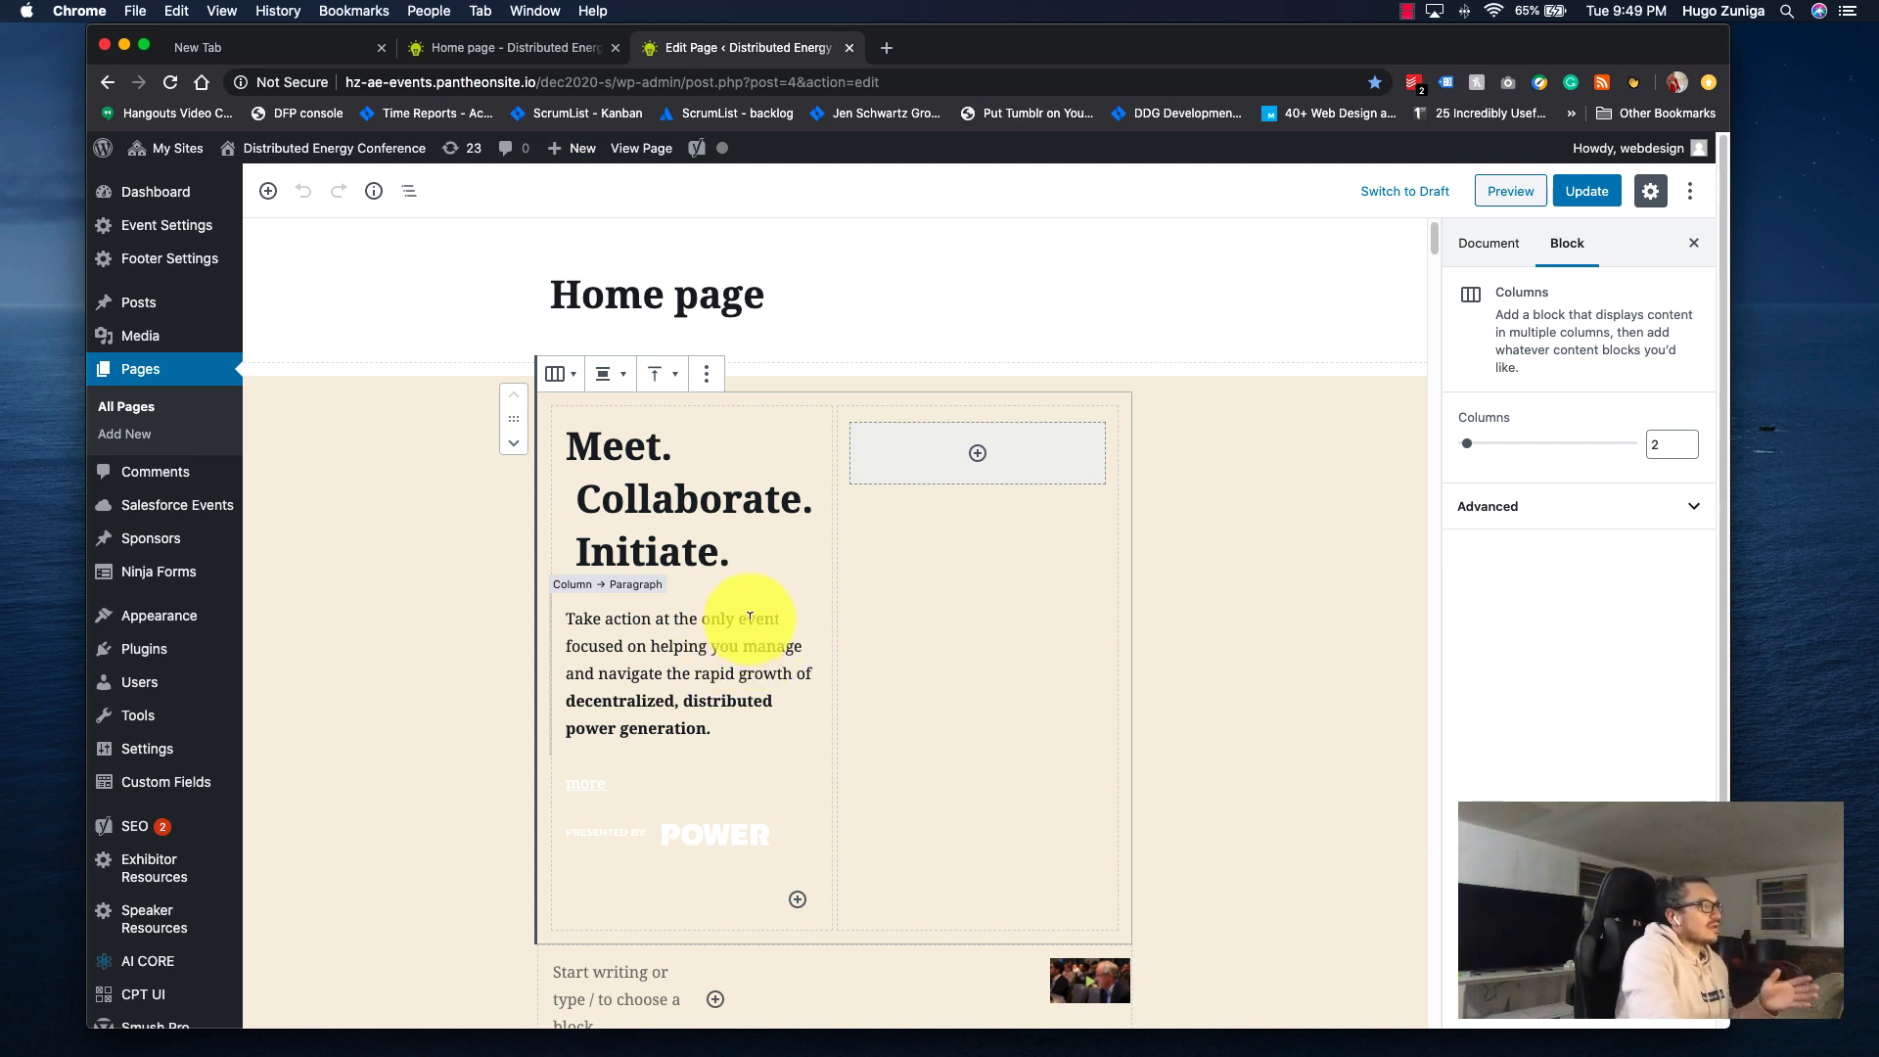
Apply a custom bright green text color to the "Meet. Collaborate. Initiate." H1 heading and preview the page.
double_click(737, 506)
click(1599, 537)
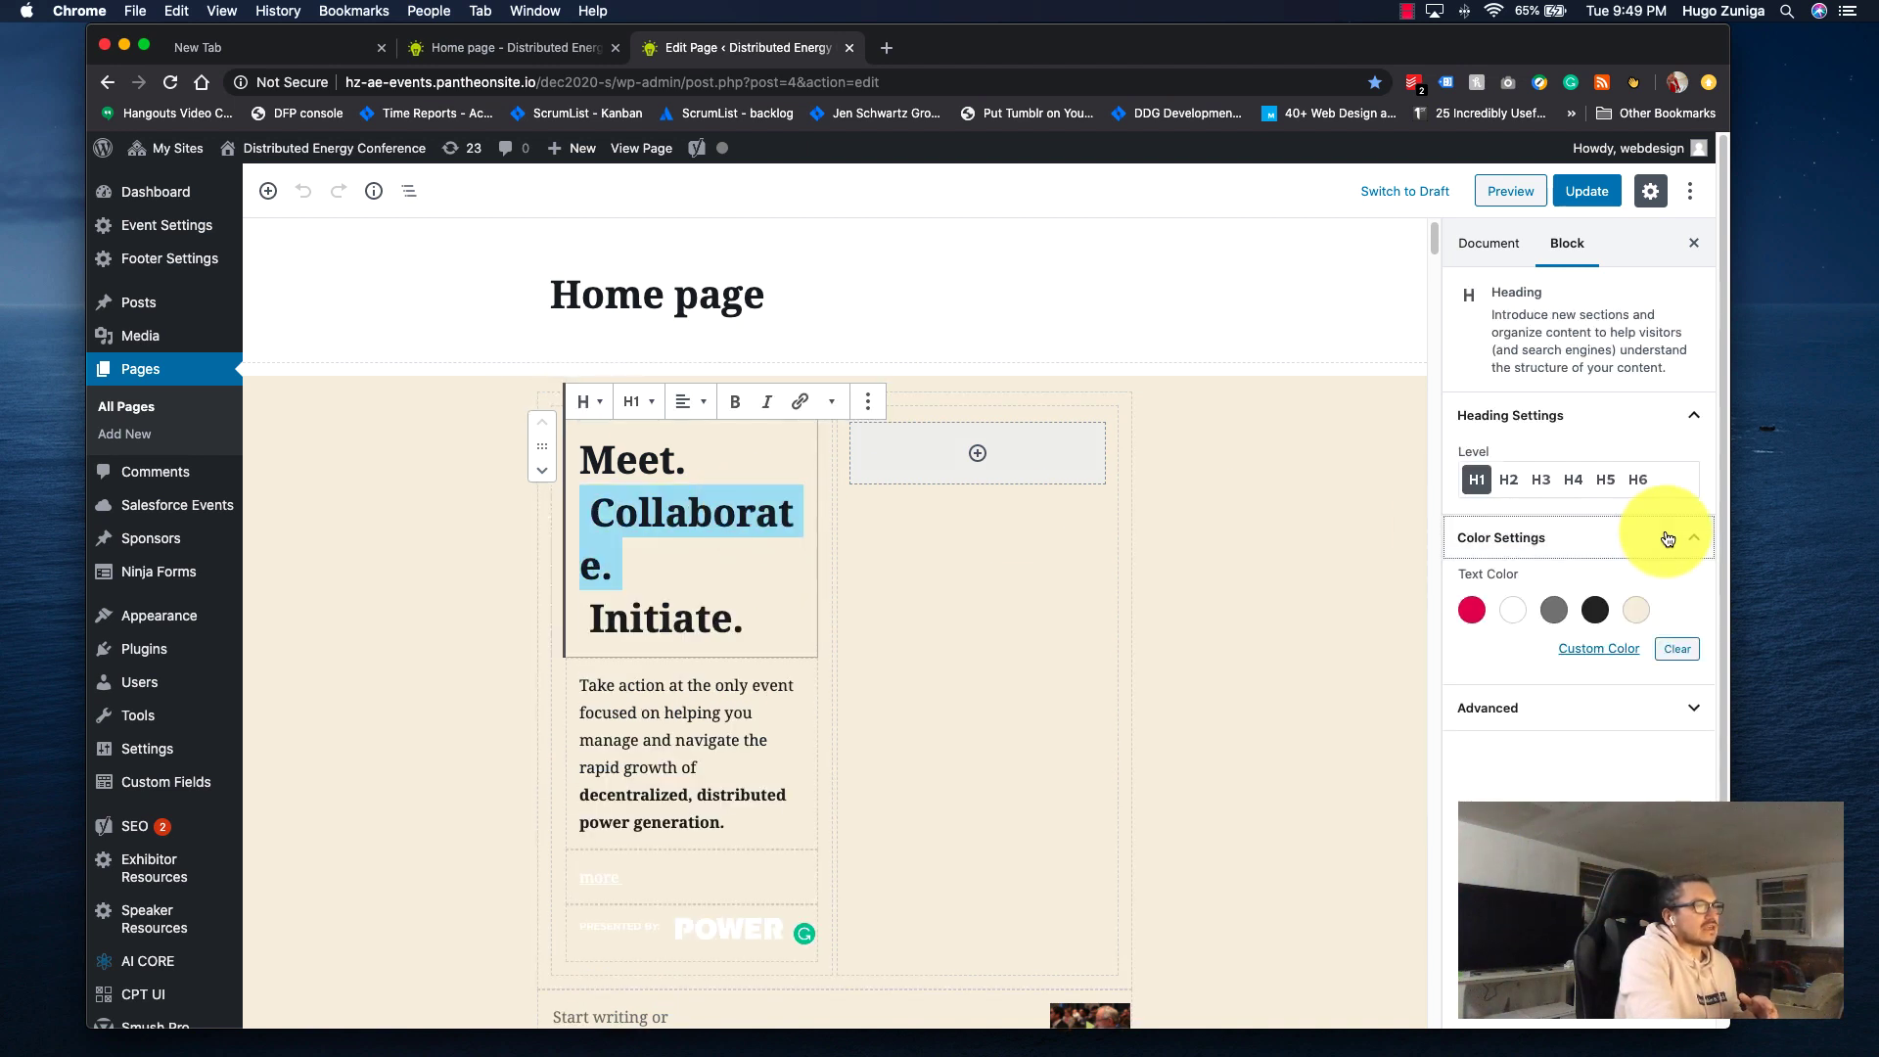
click(1600, 649)
drag(1624, 817, 1561, 817)
click(1698, 675)
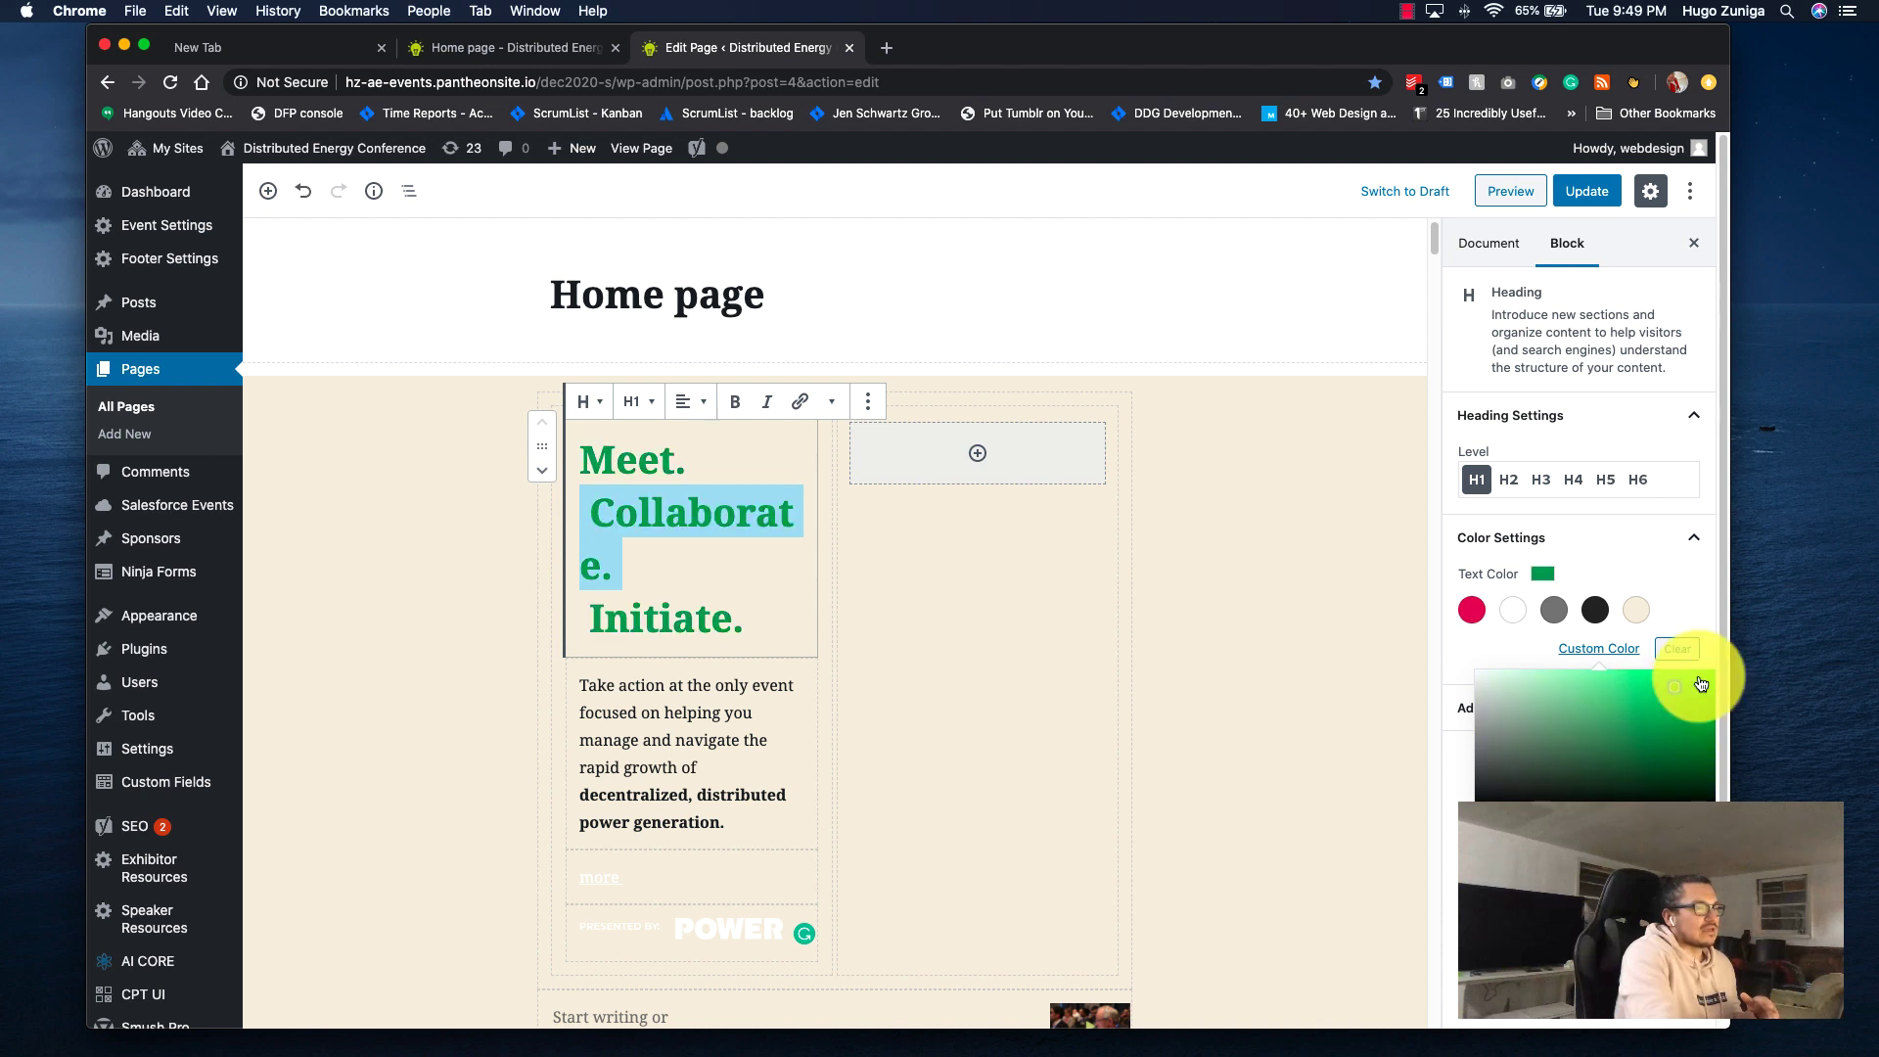
click(1523, 192)
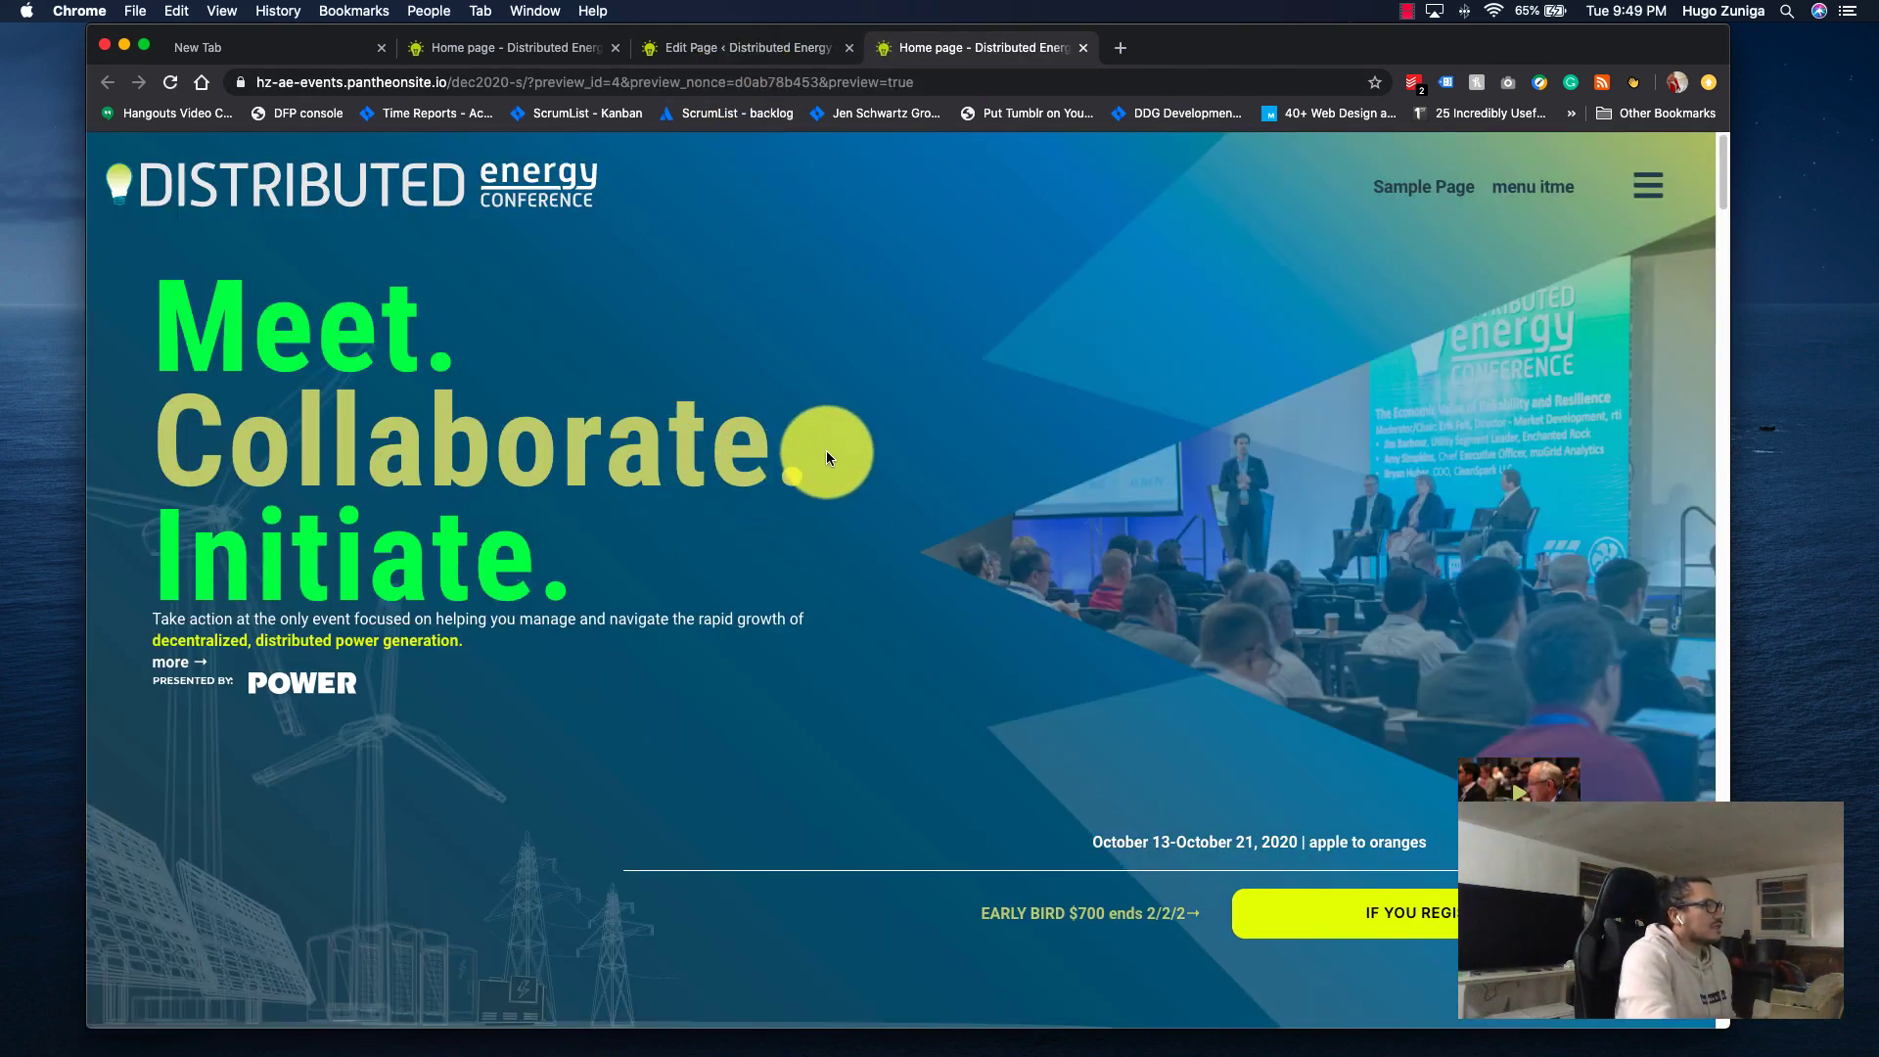
Return from the preview to the Home page editor and inspect the hero's date-and-location columns and the Hightlight Video modal block.
drag(826, 449, 202, 460)
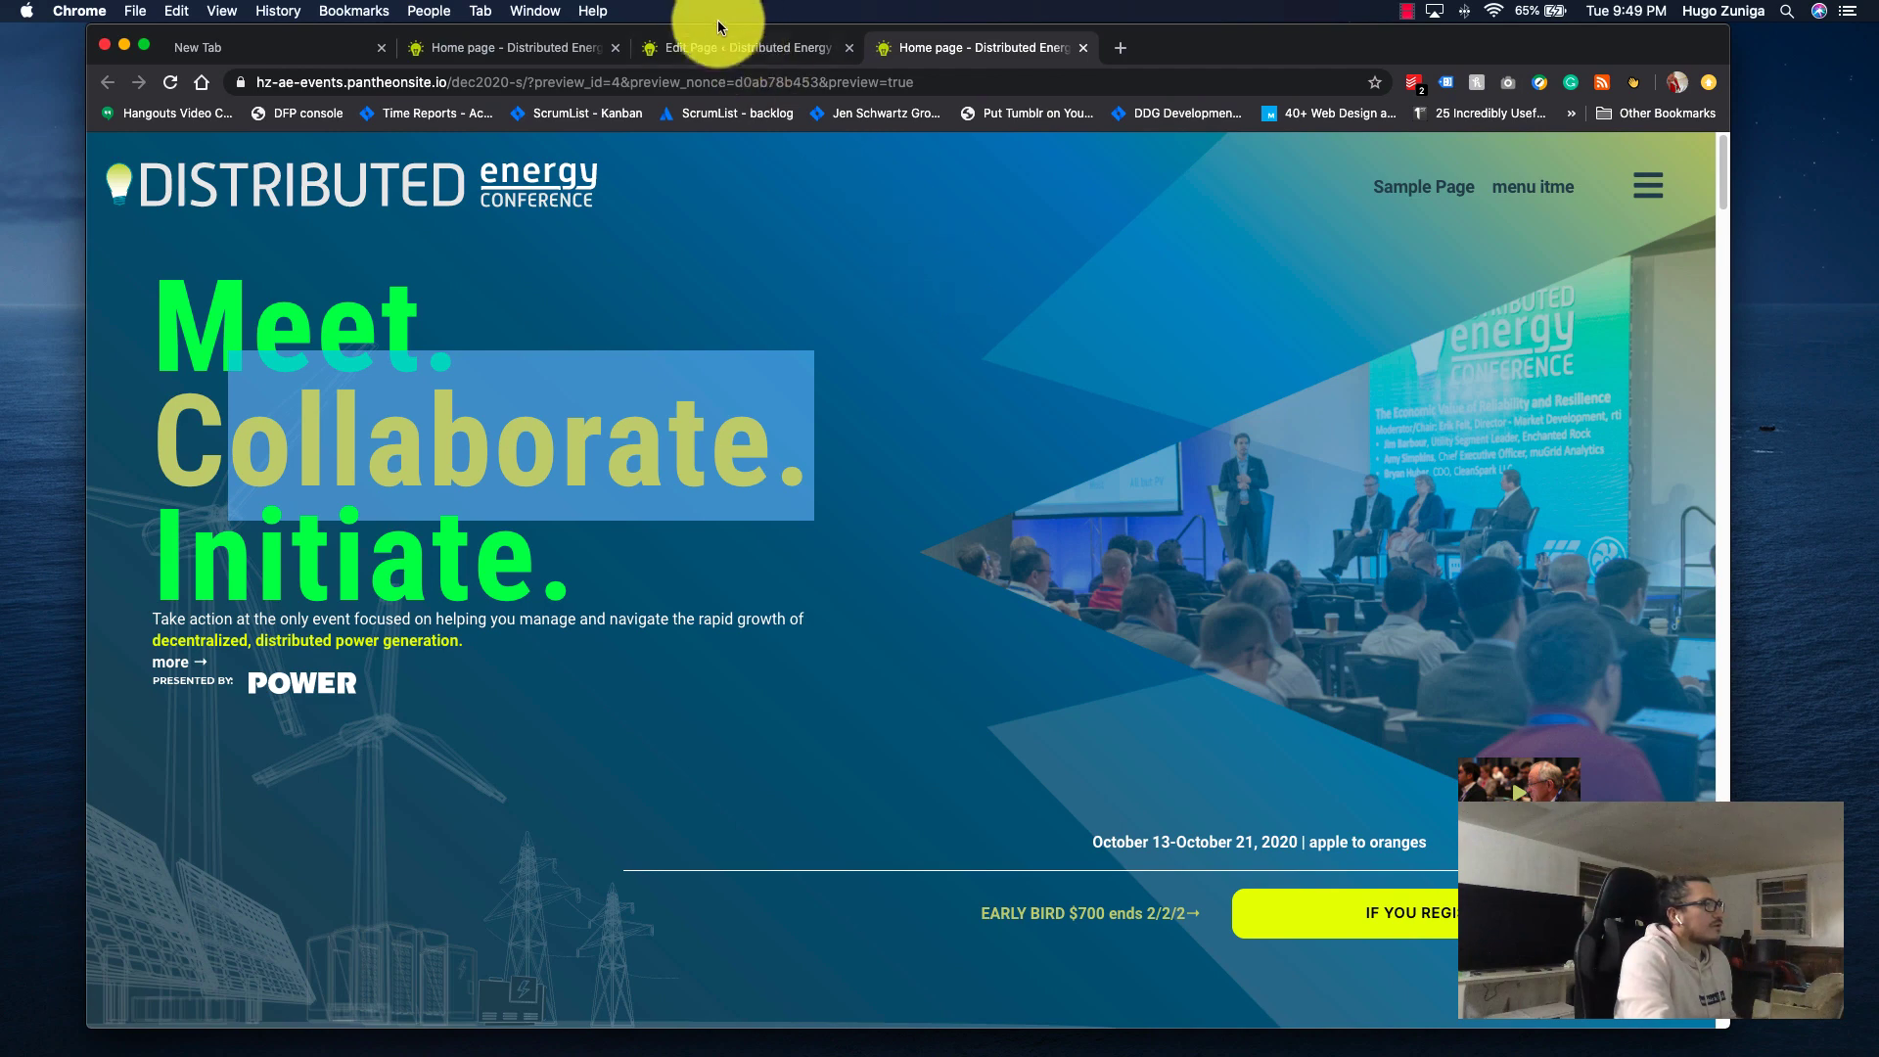
click(732, 46)
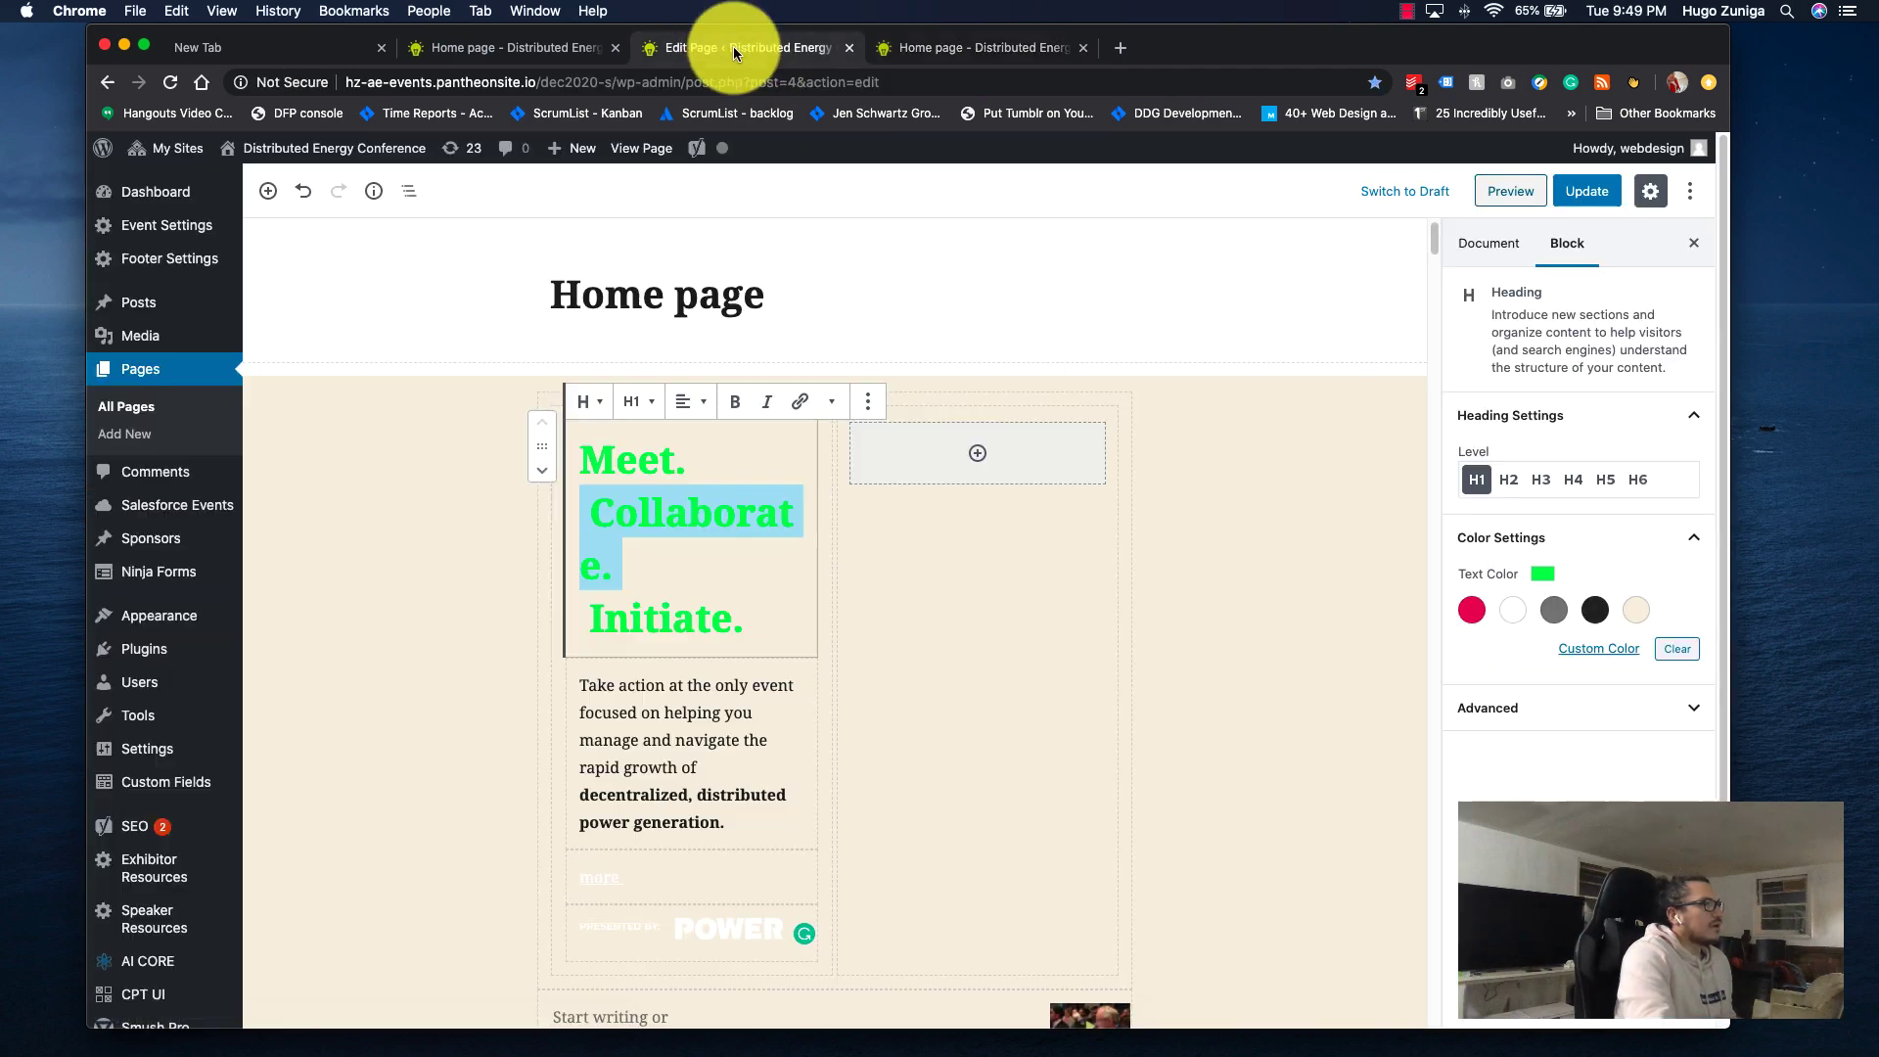
click(794, 551)
scroll(803, 549, down, 1)
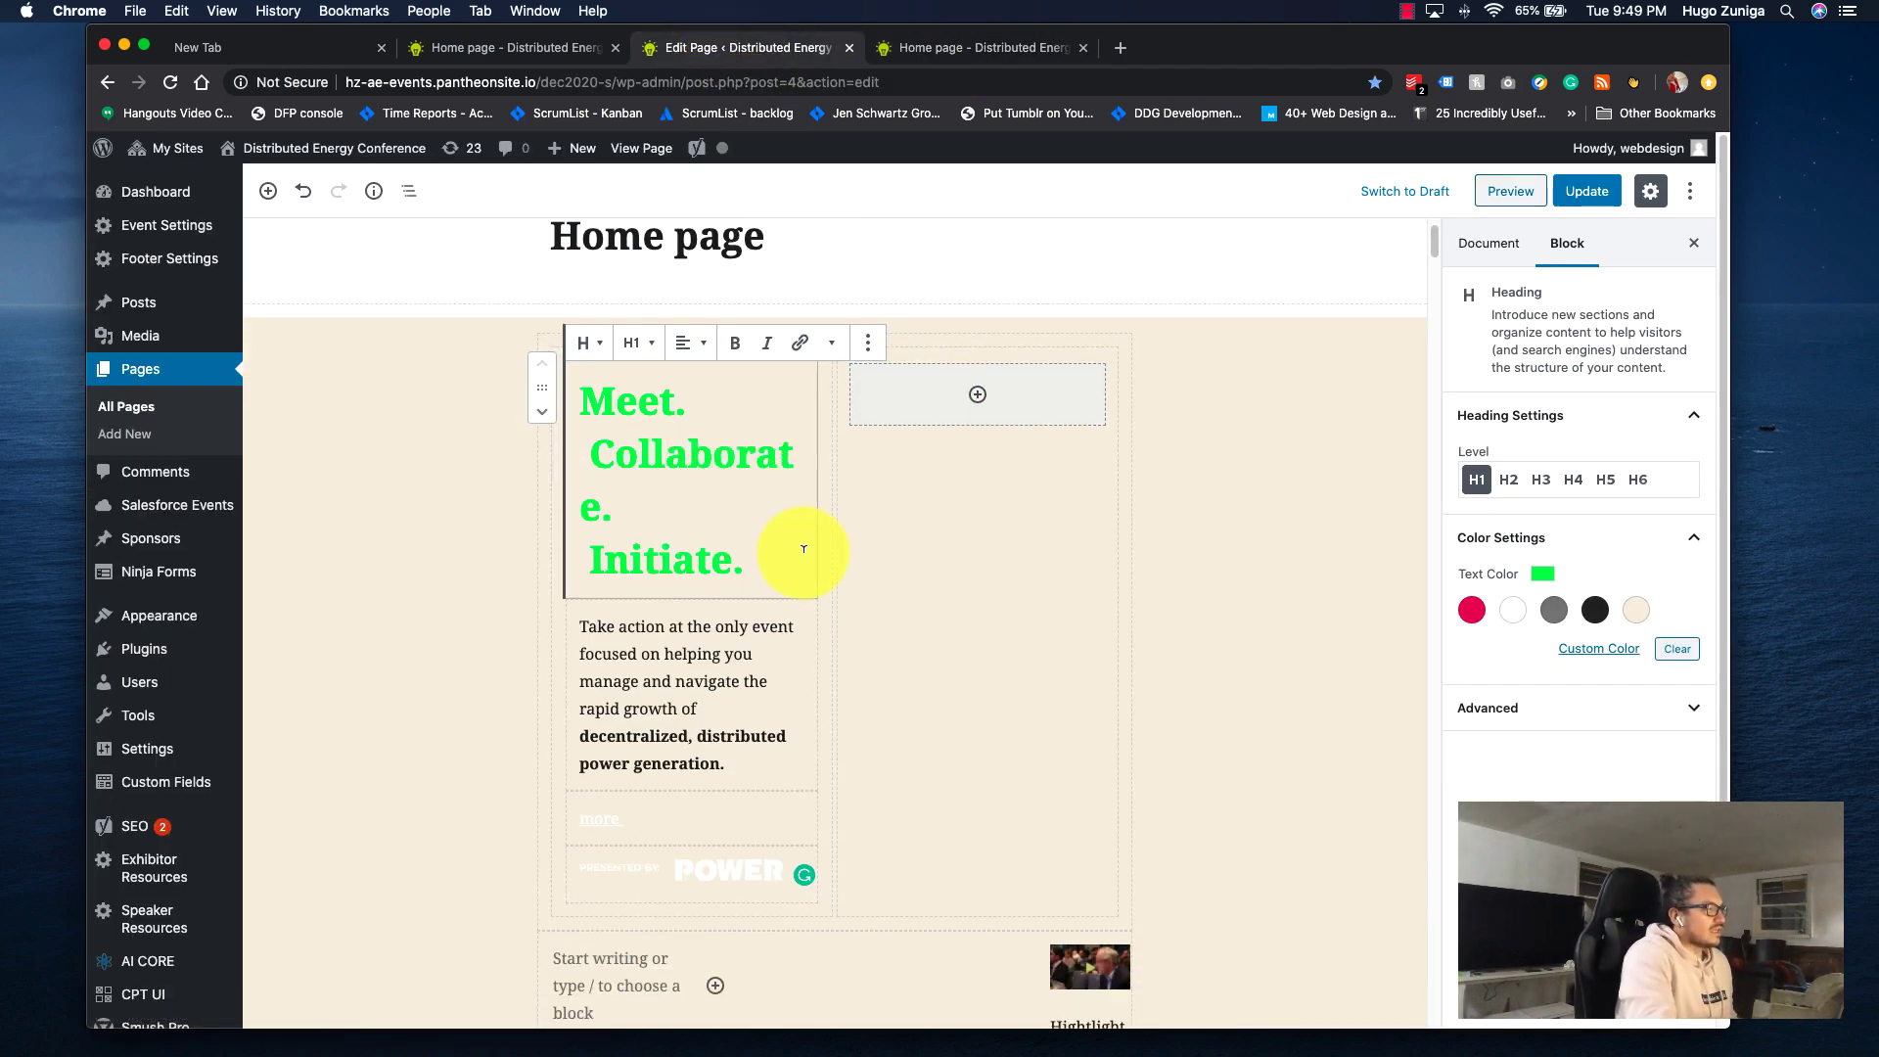
scroll(804, 549, down, 5)
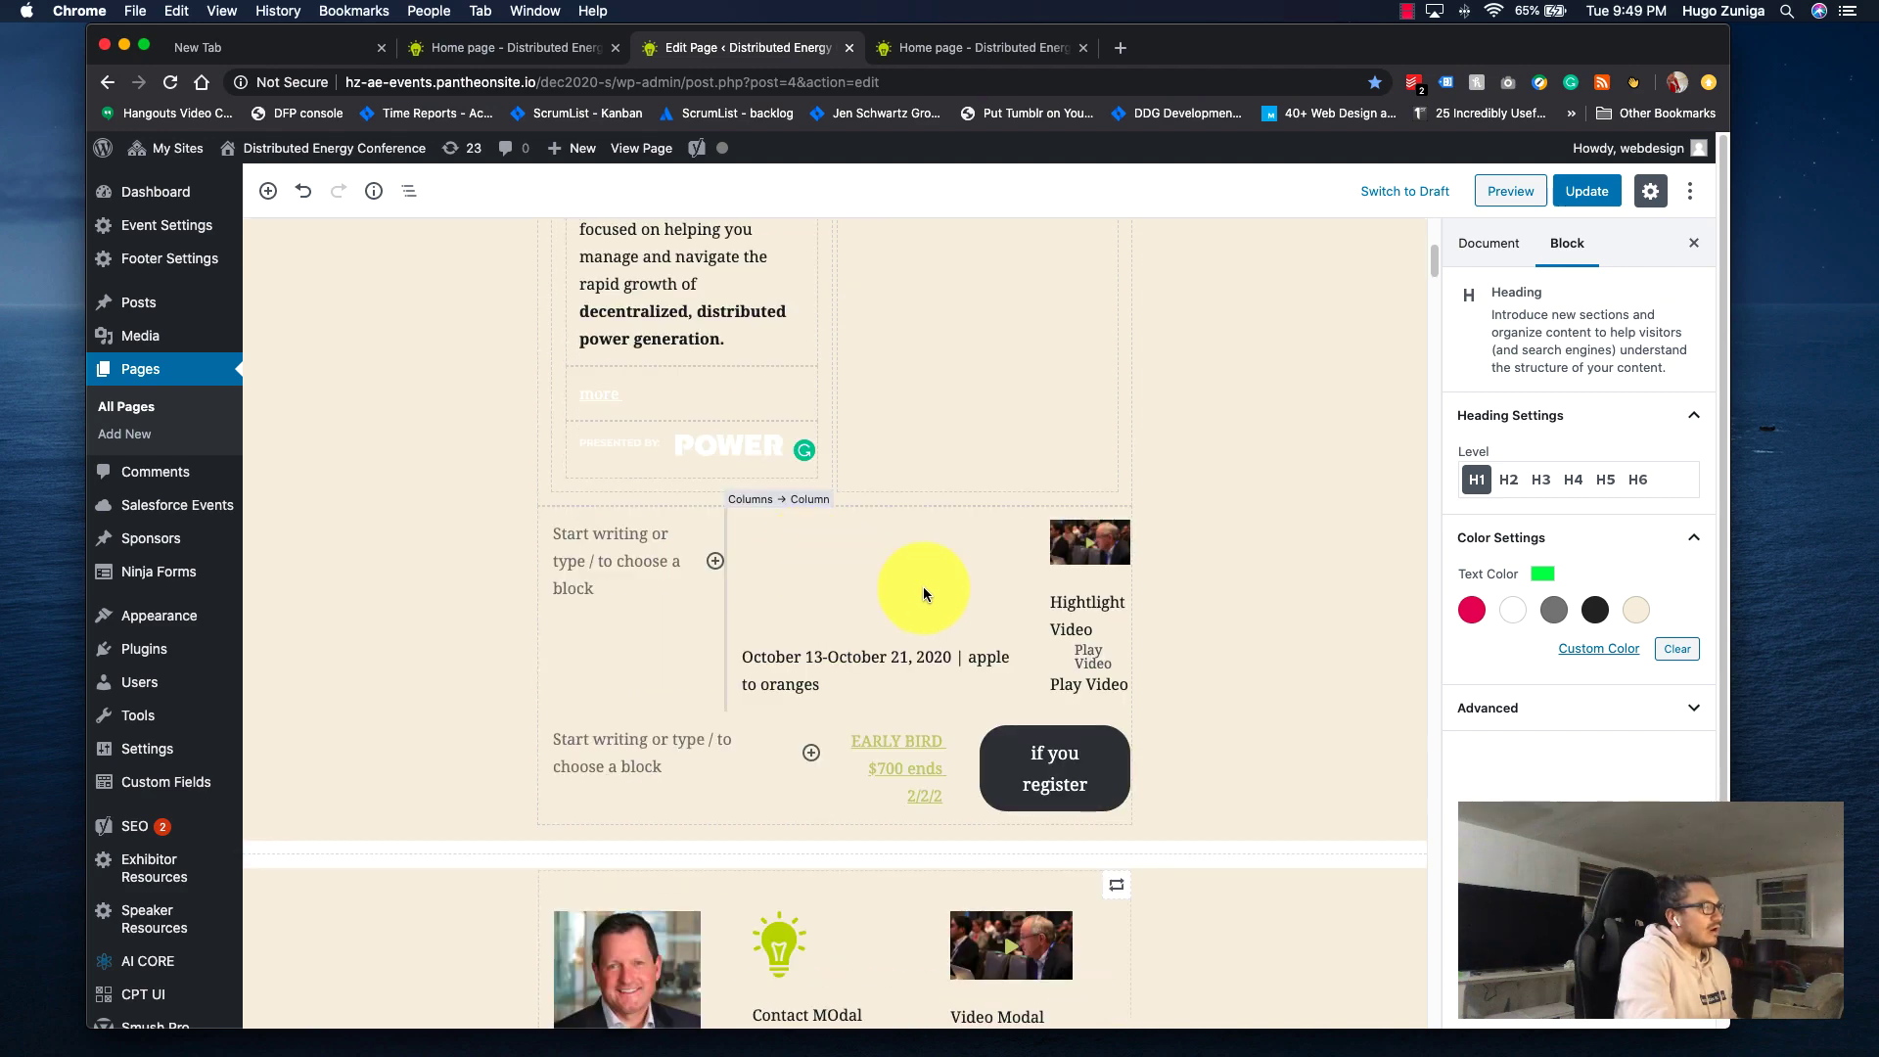
click(644, 546)
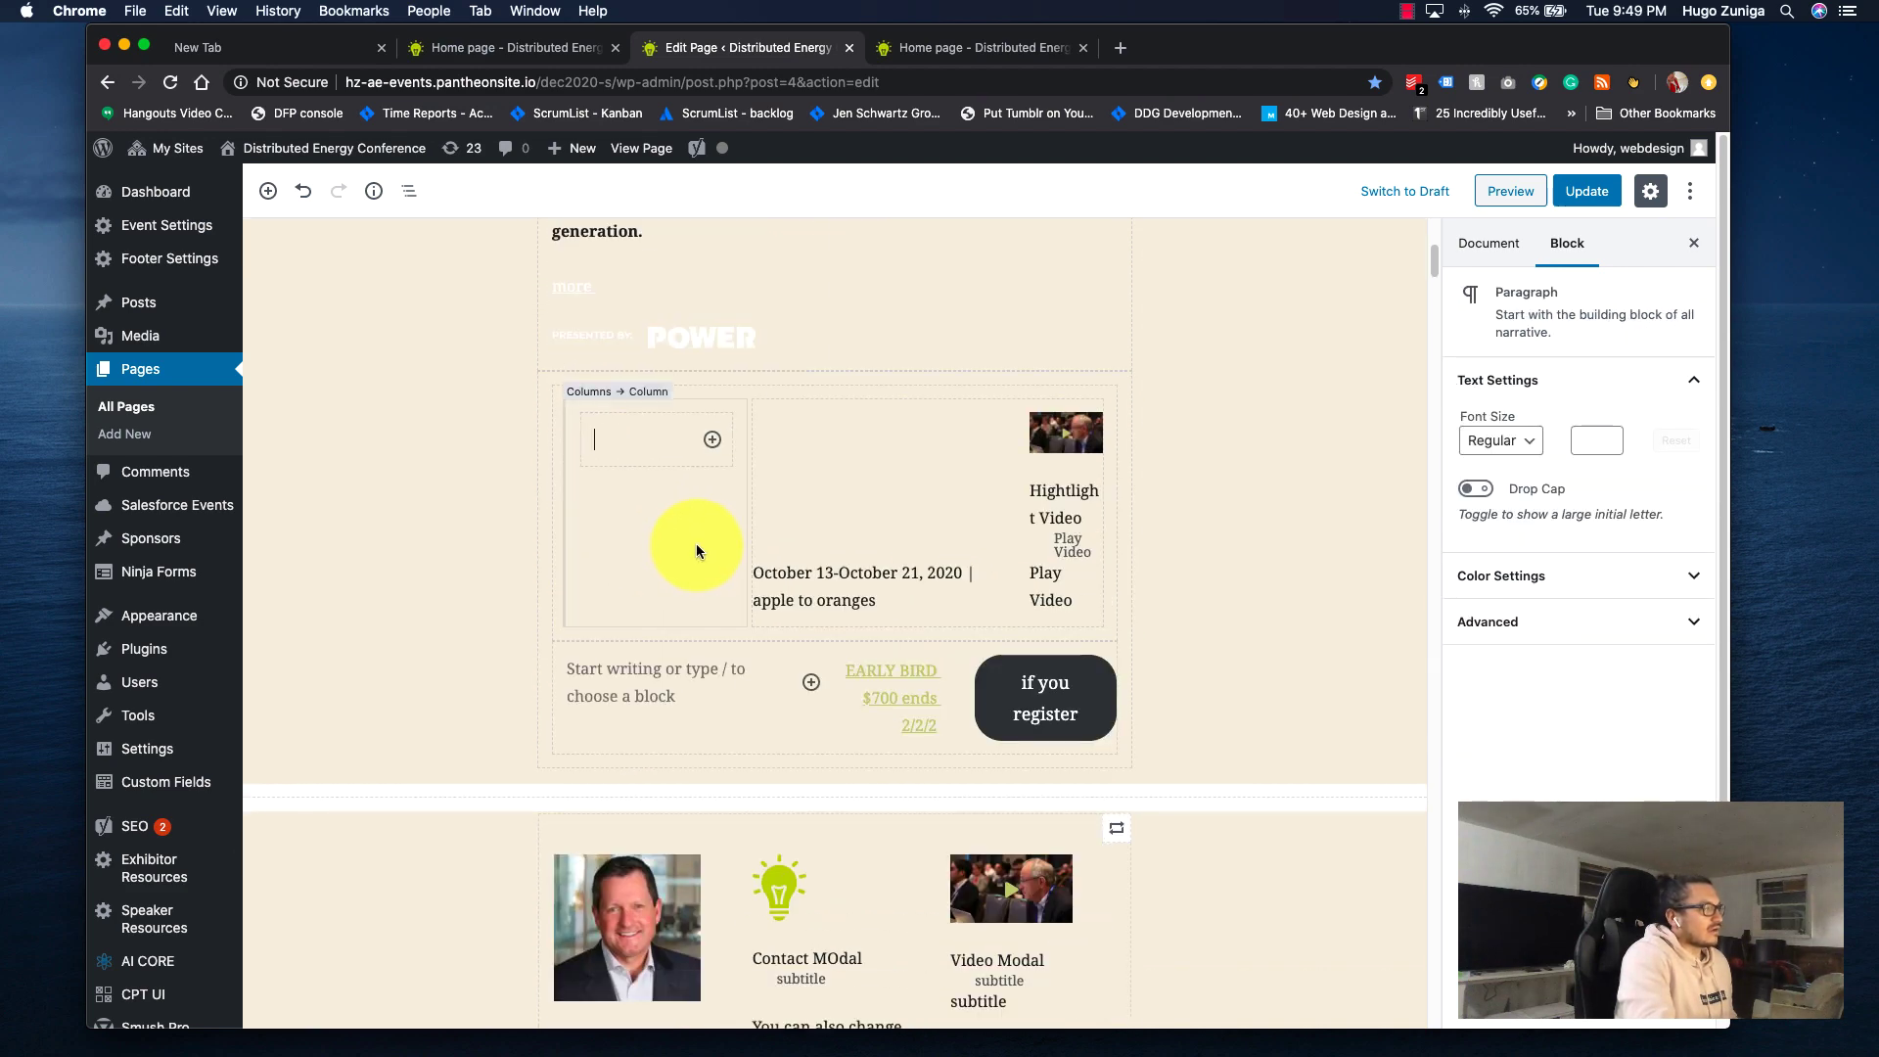
click(554, 400)
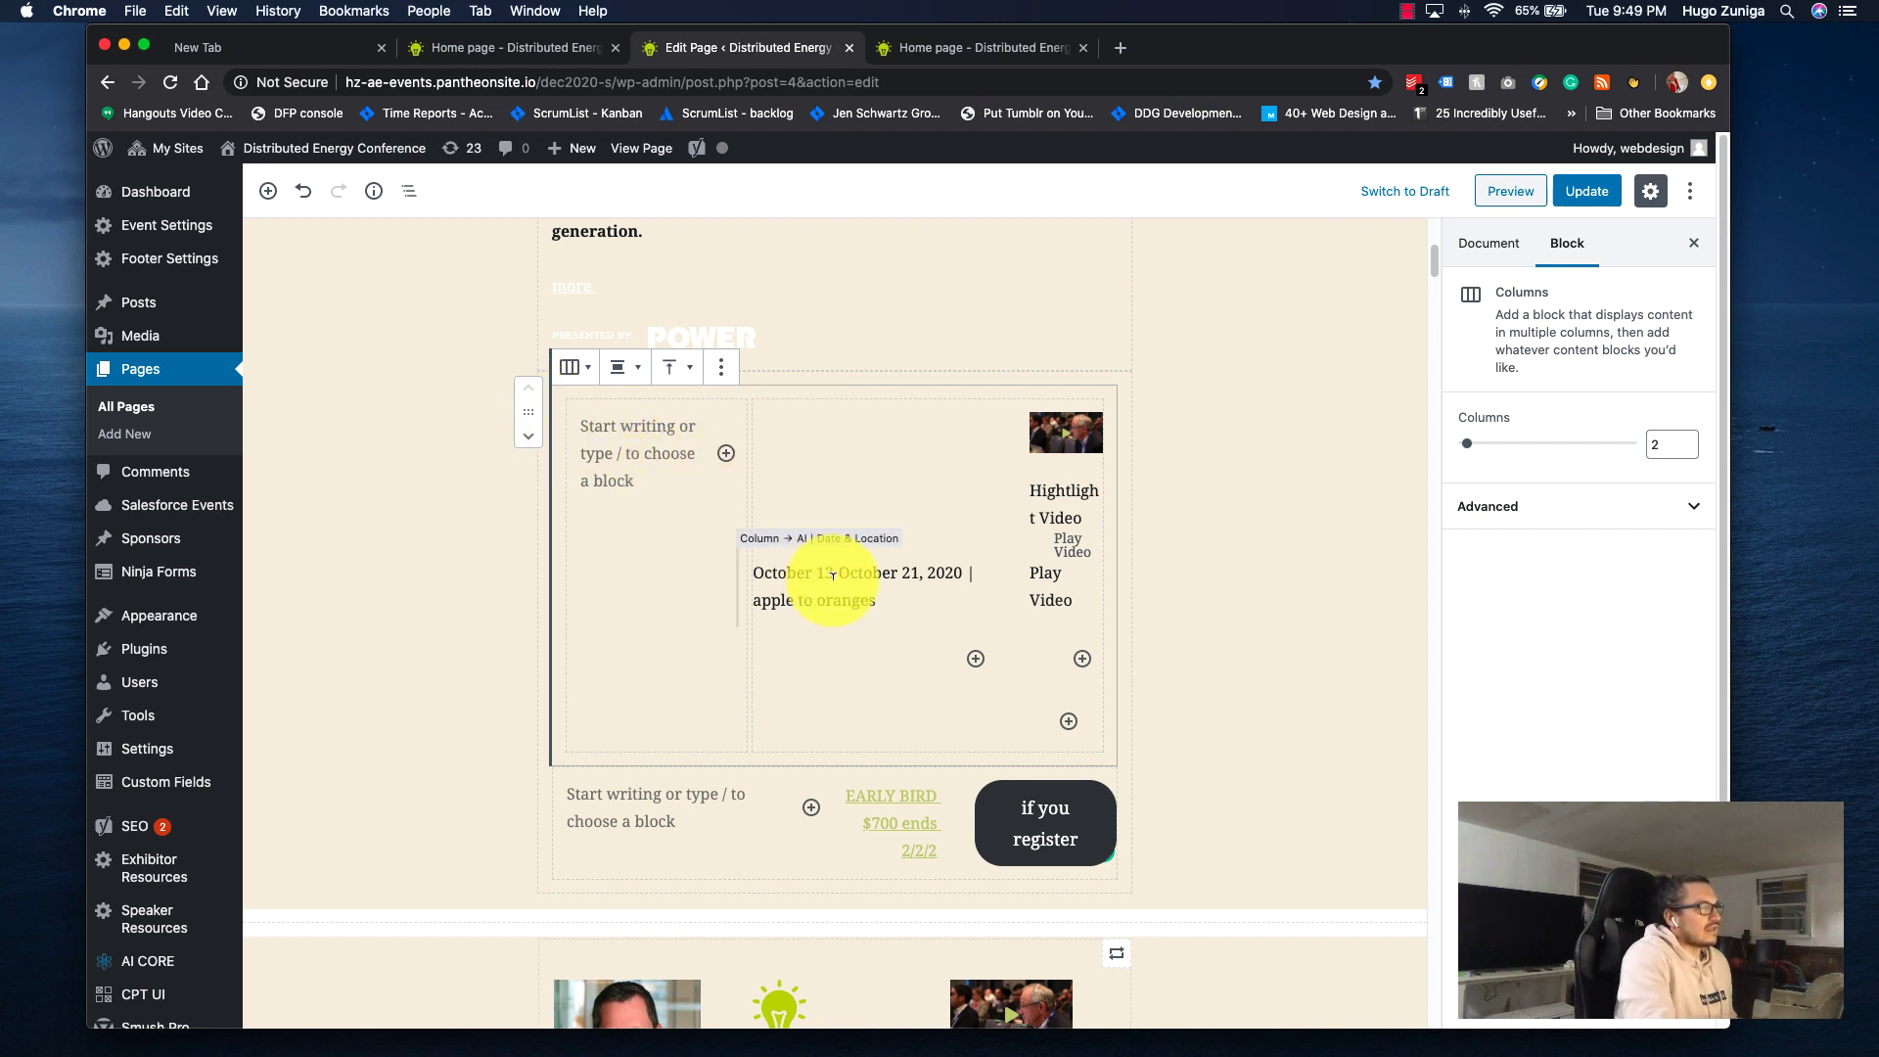
click(1061, 496)
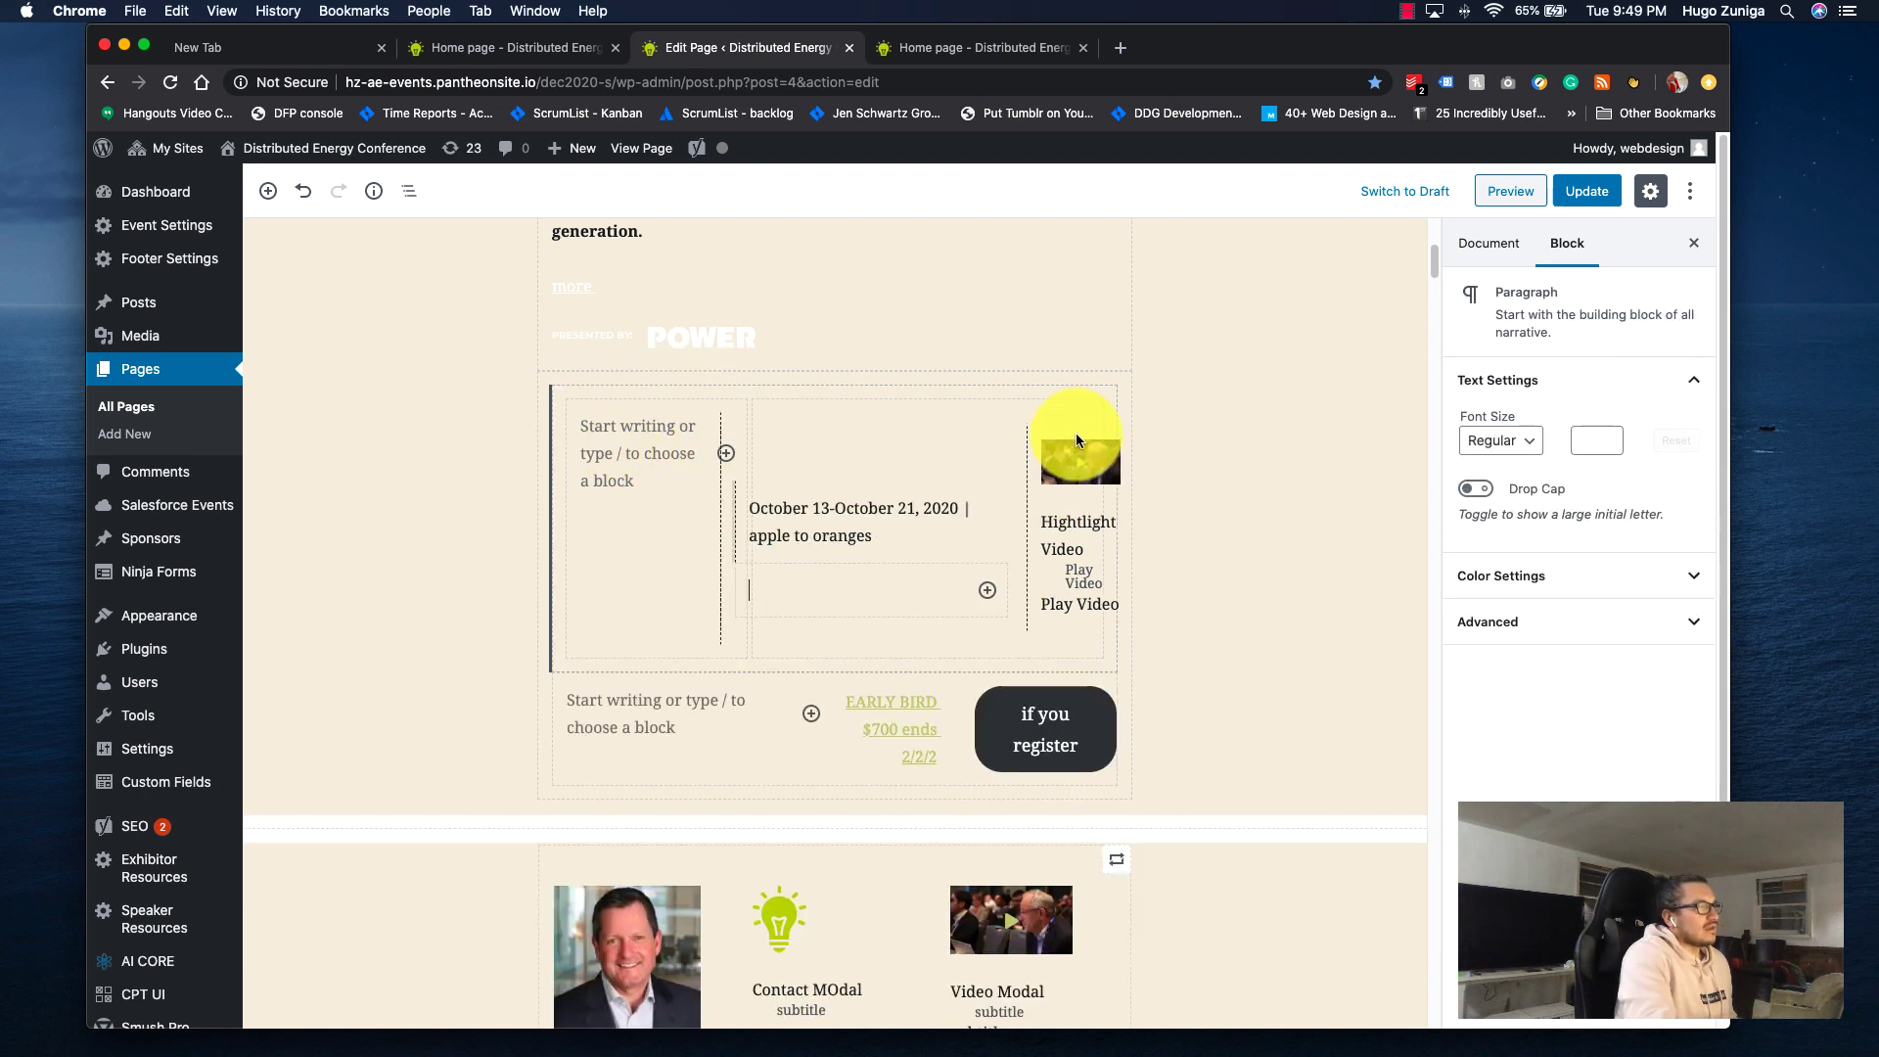
click(1059, 519)
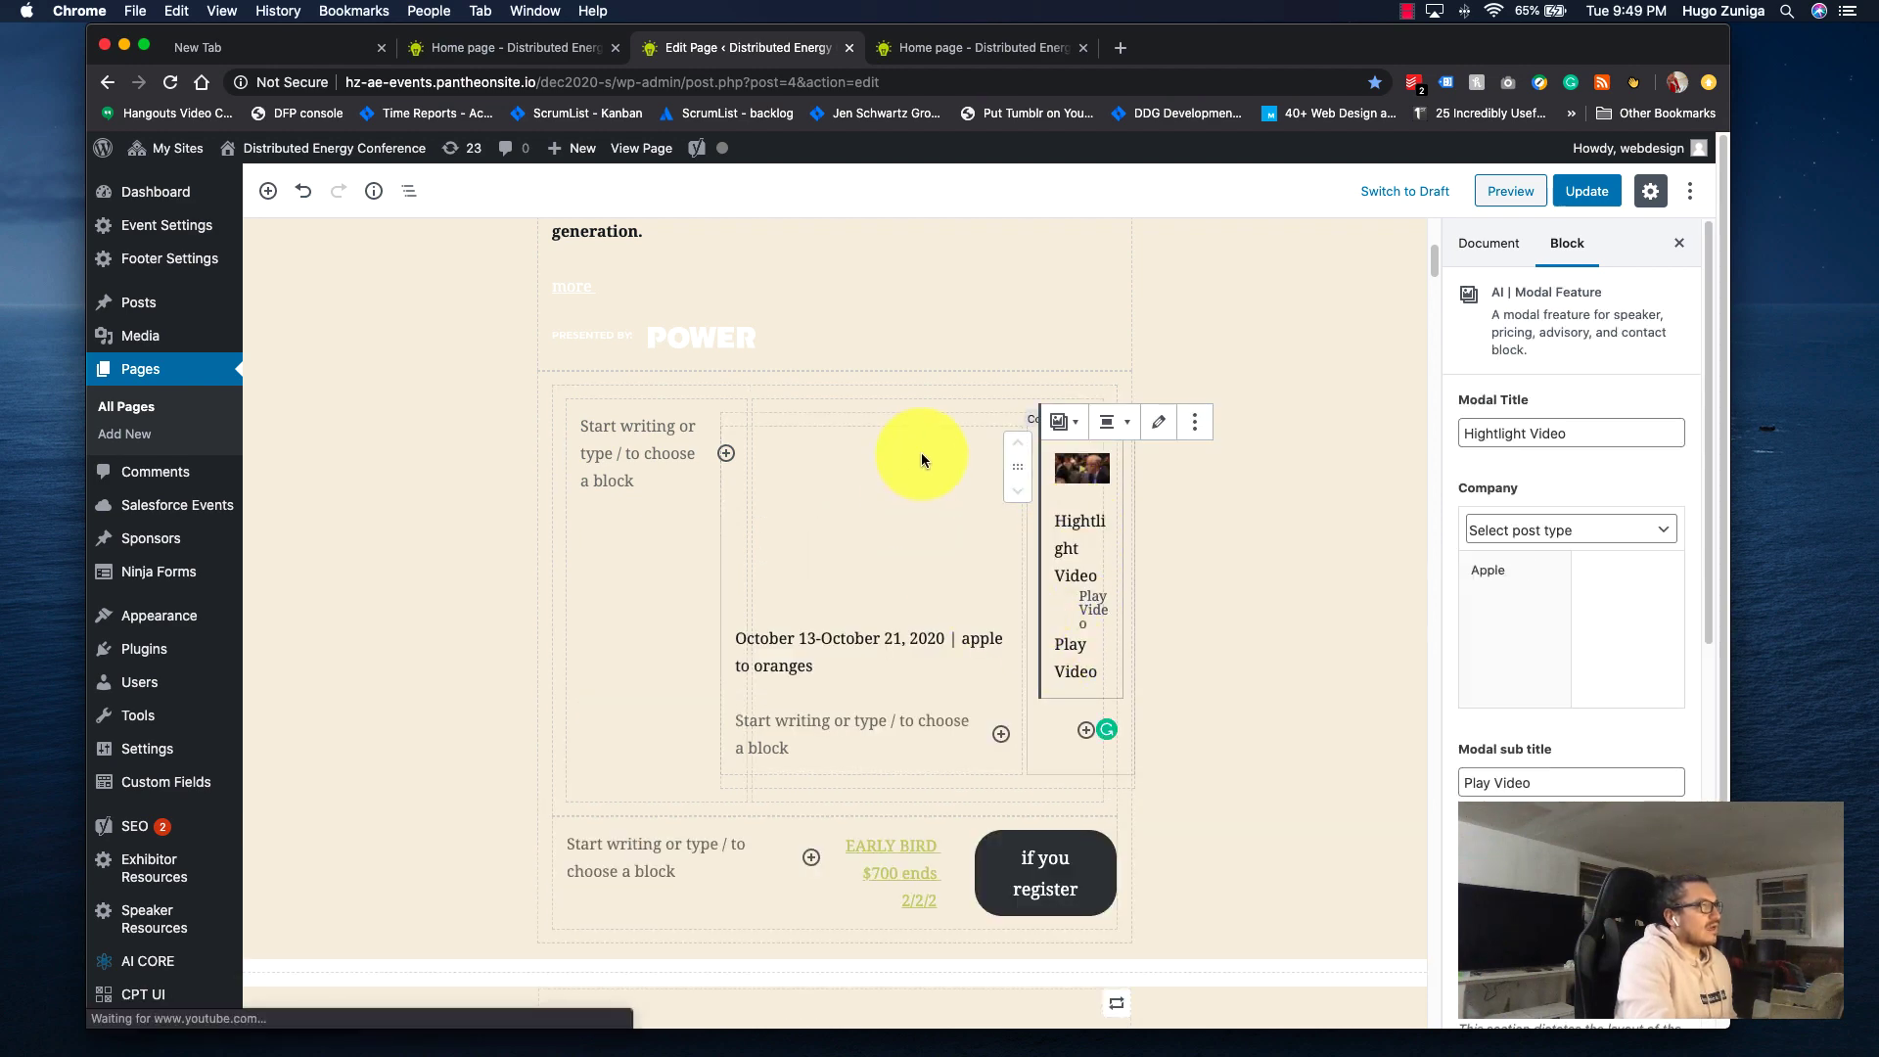
Compare the hero's date, Play Video and registration area in the preview with its group block in the editor.
click(936, 49)
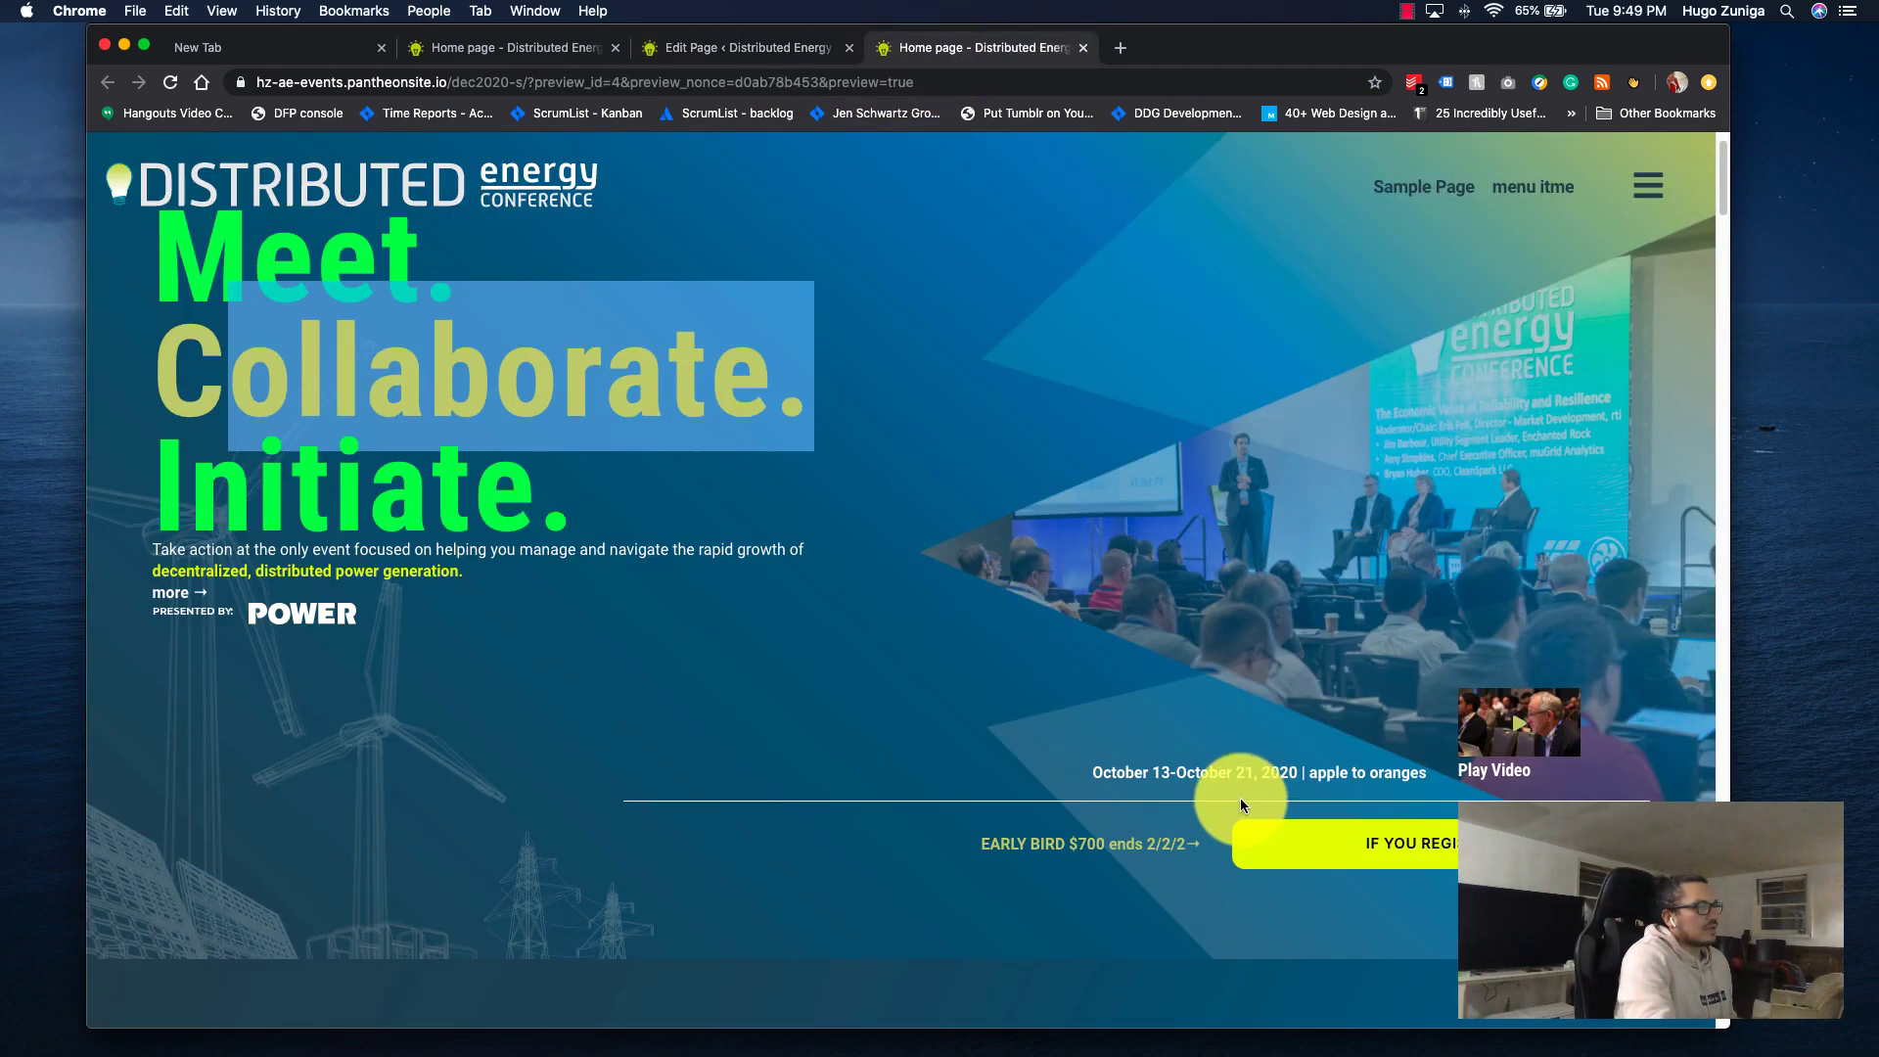
scroll(1288, 597, down, 4)
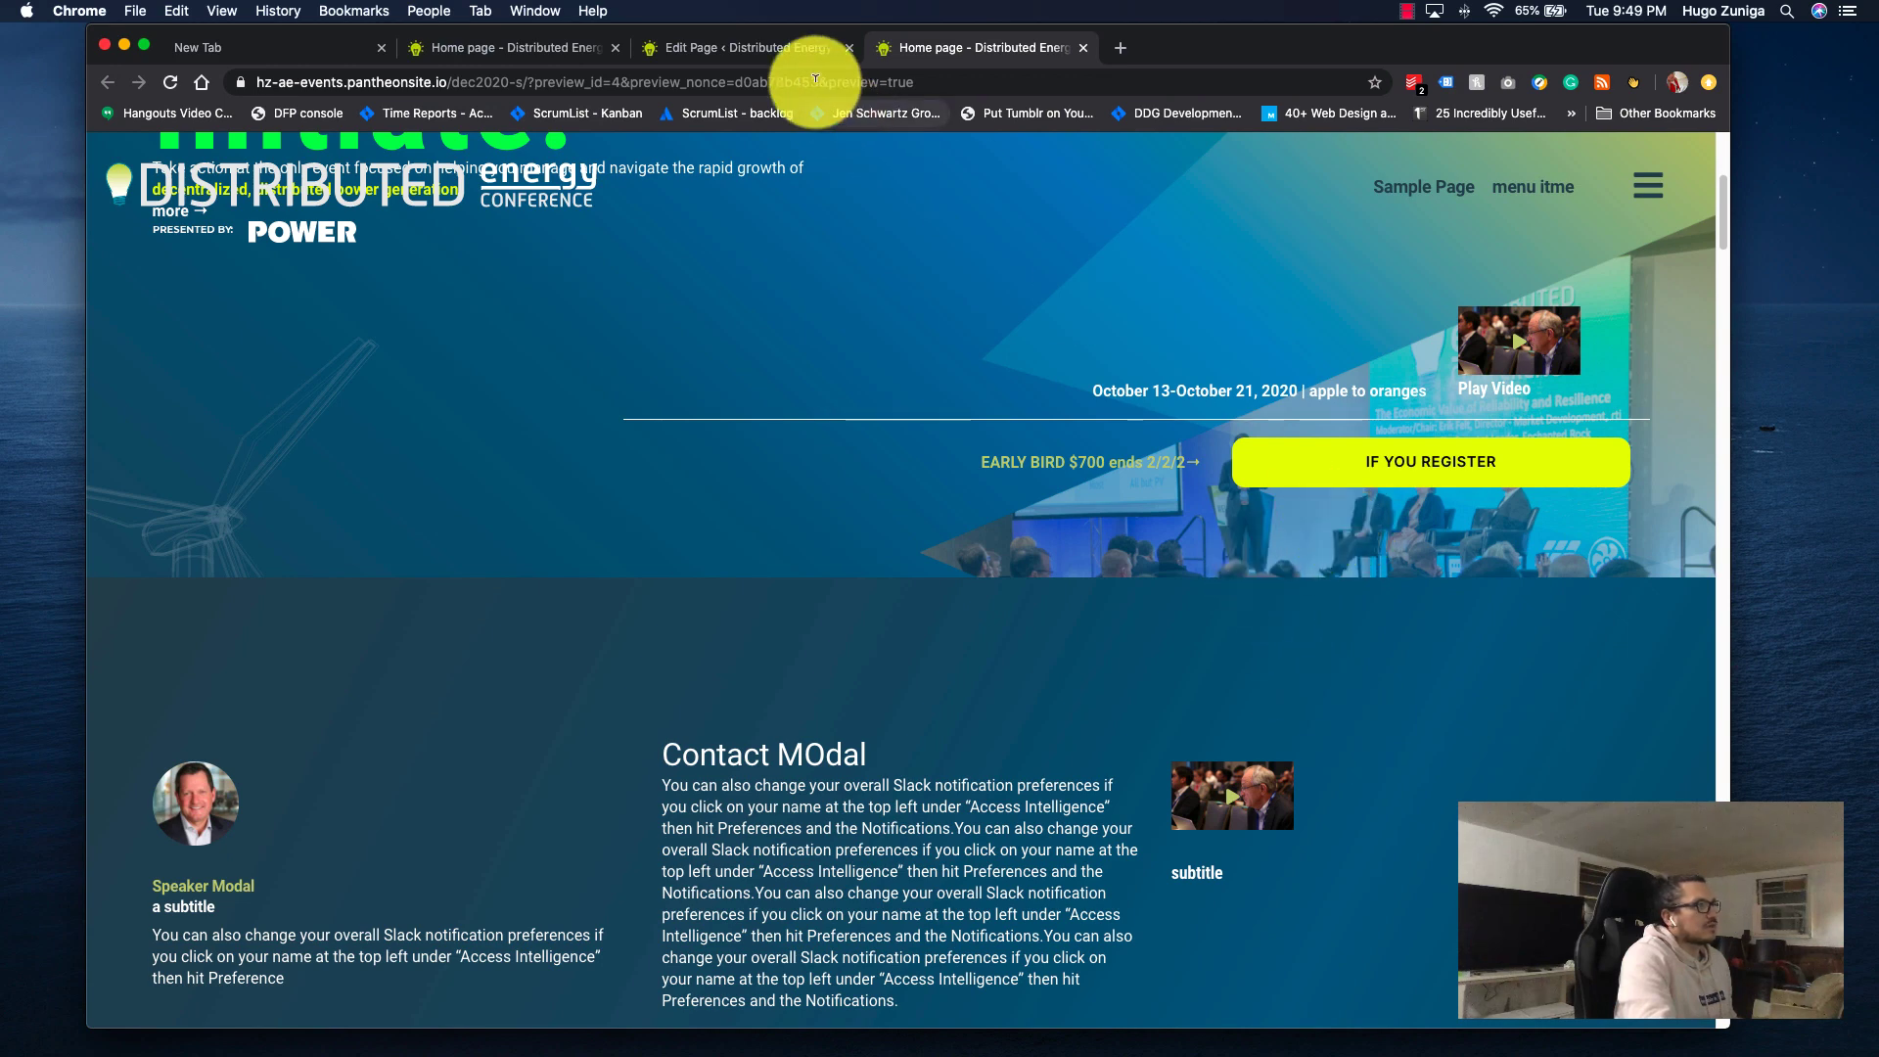
click(783, 47)
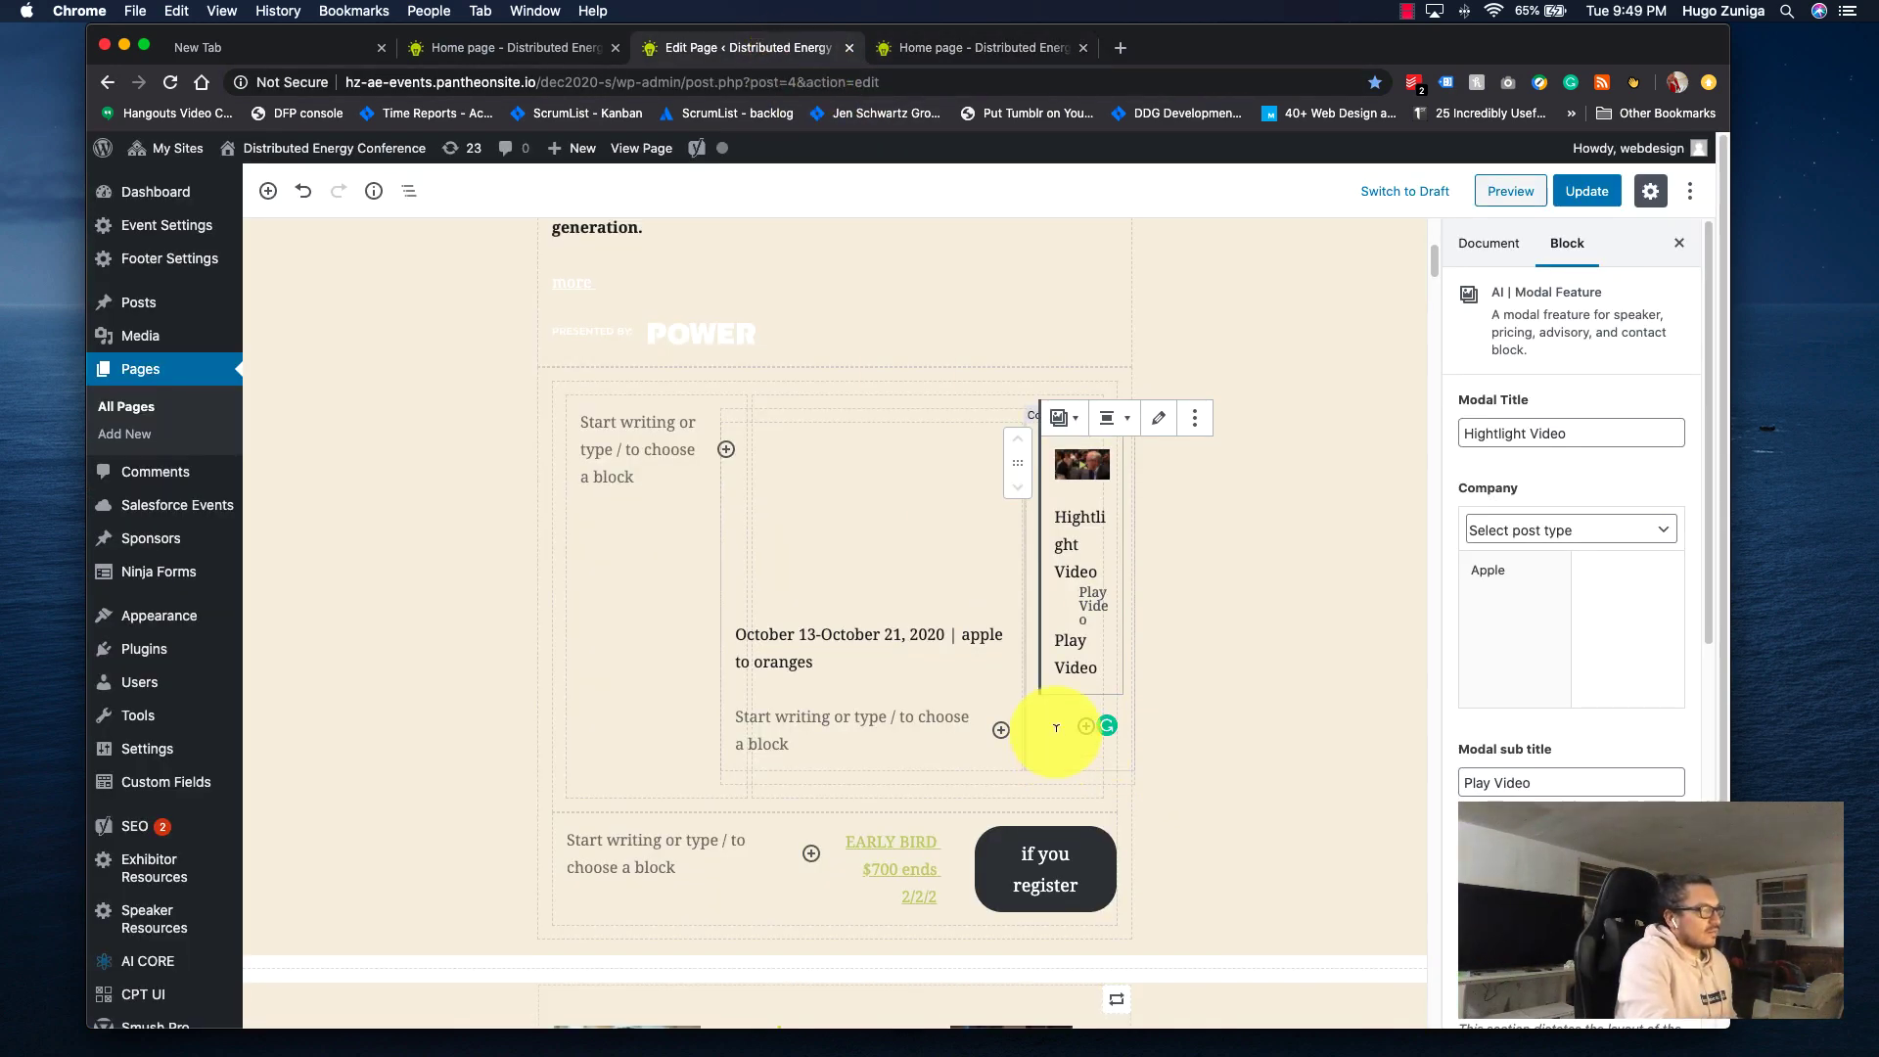
click(1155, 658)
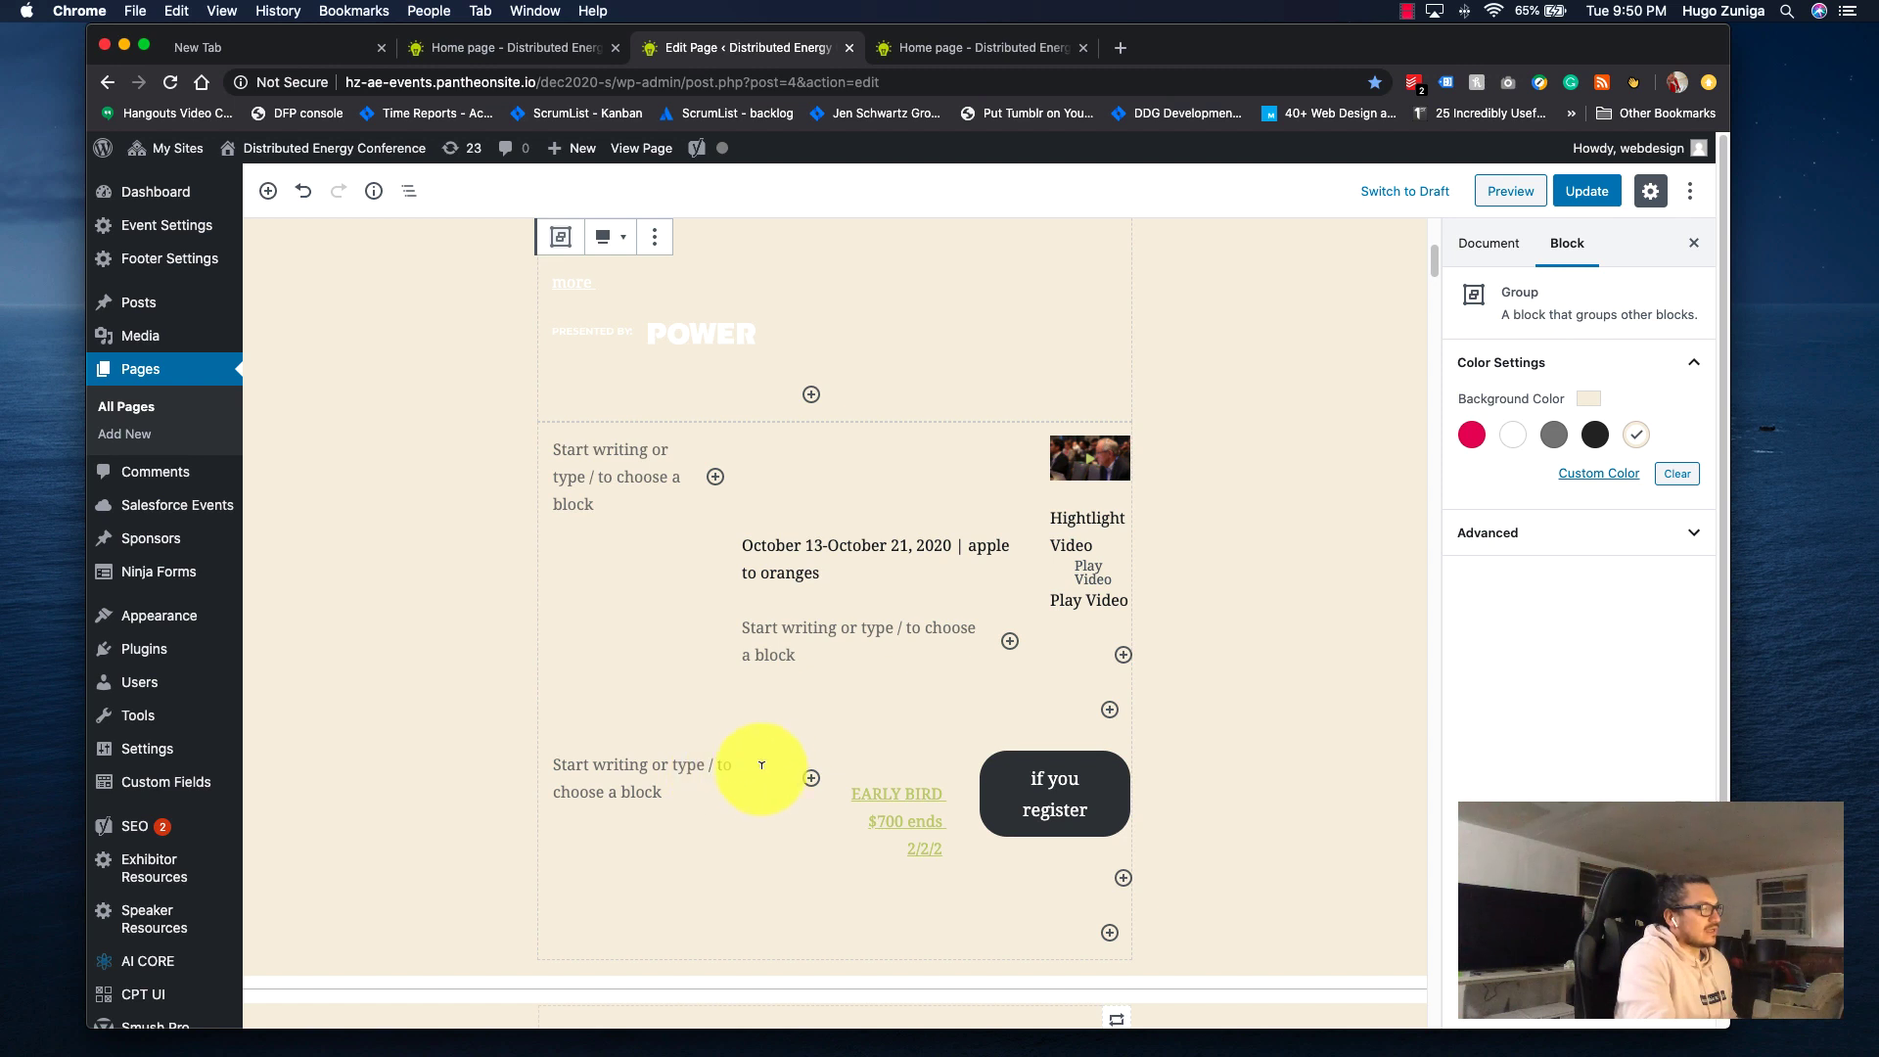
Inspect the early-bird and register columns block, the heading column above it, and the group enclosing the hero's date and registration rows.
click(715, 759)
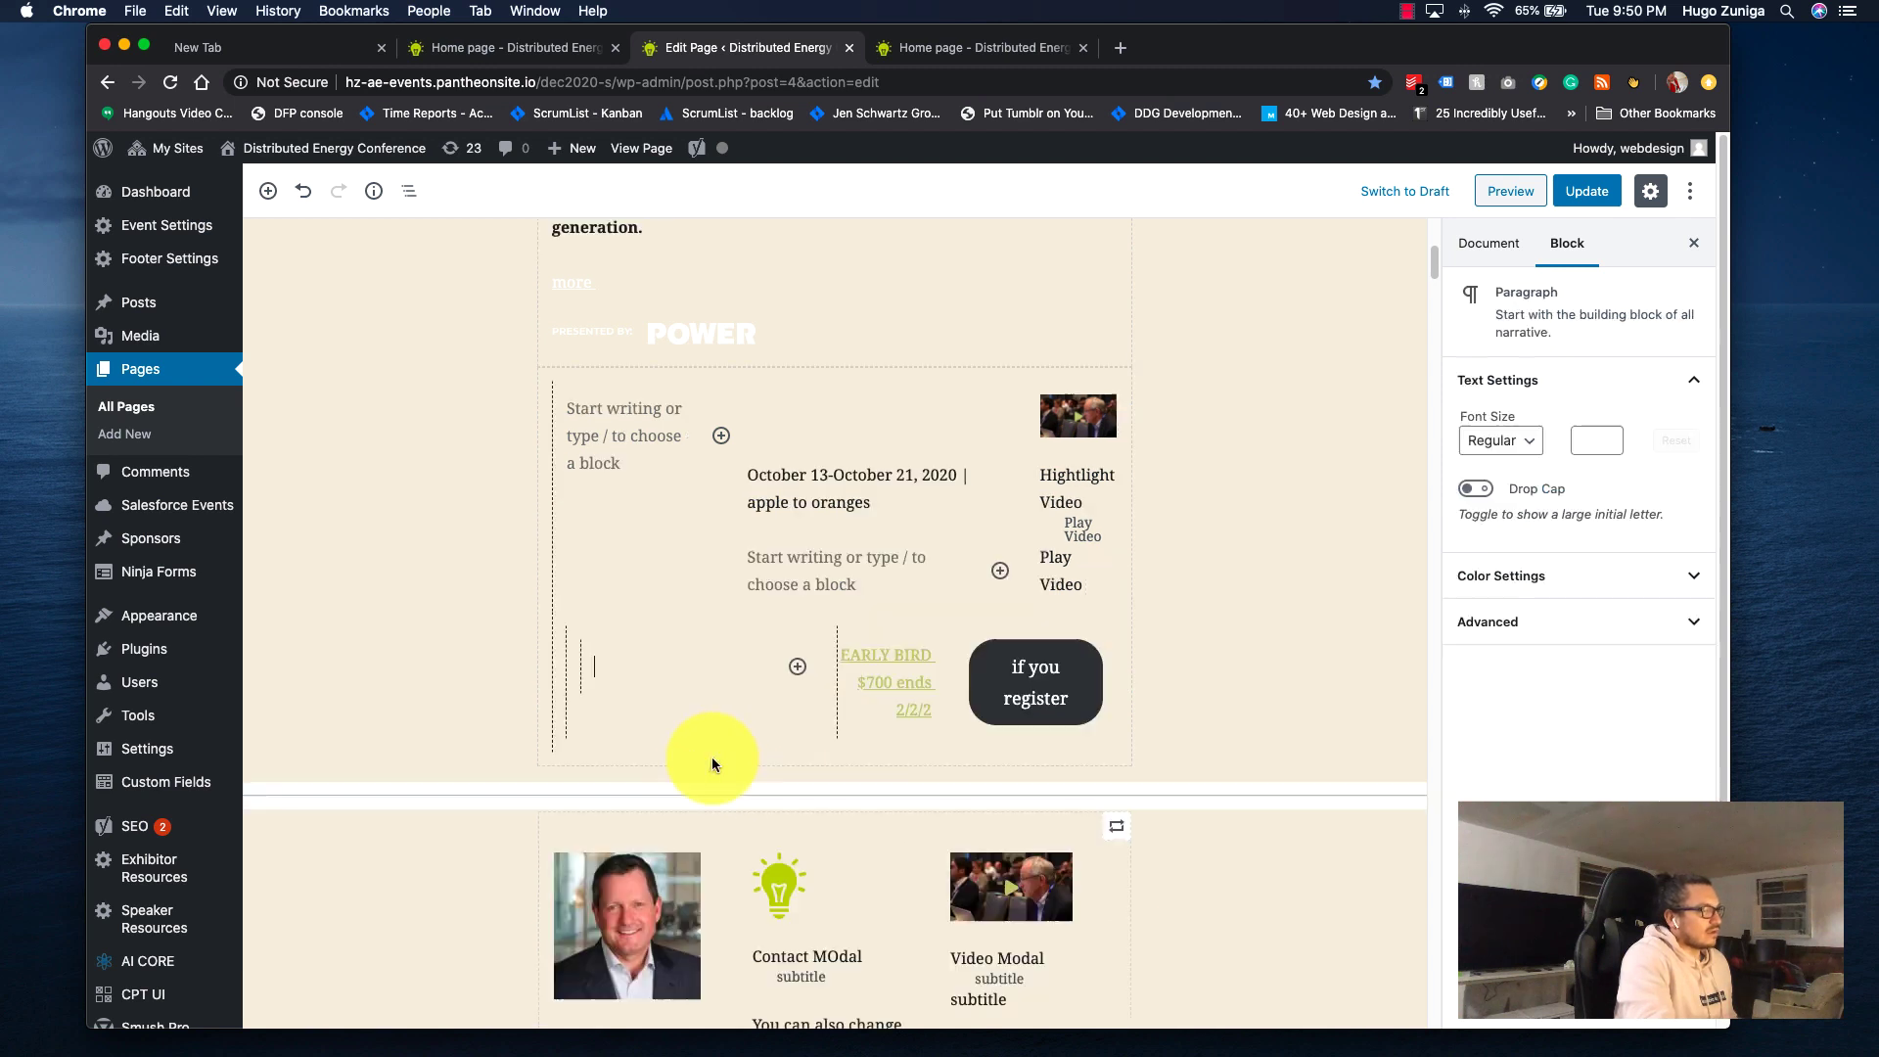
click(561, 621)
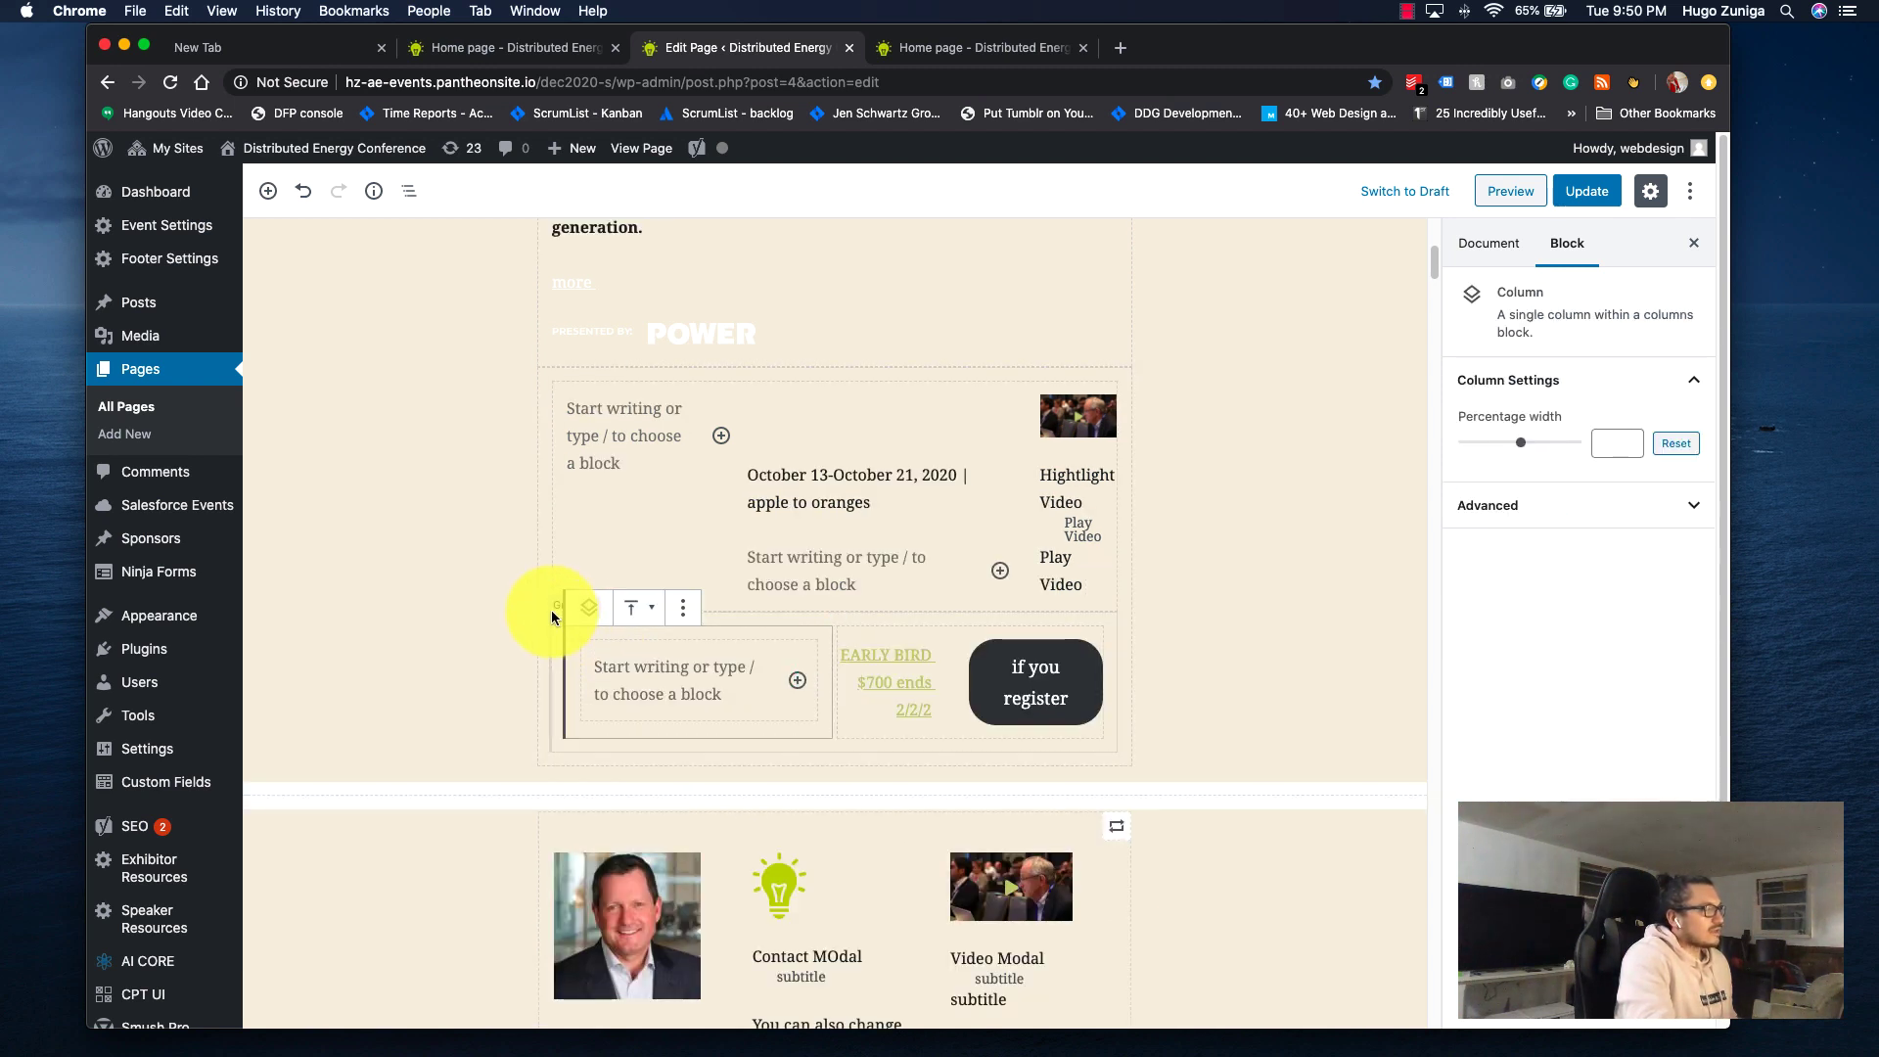
click(551, 609)
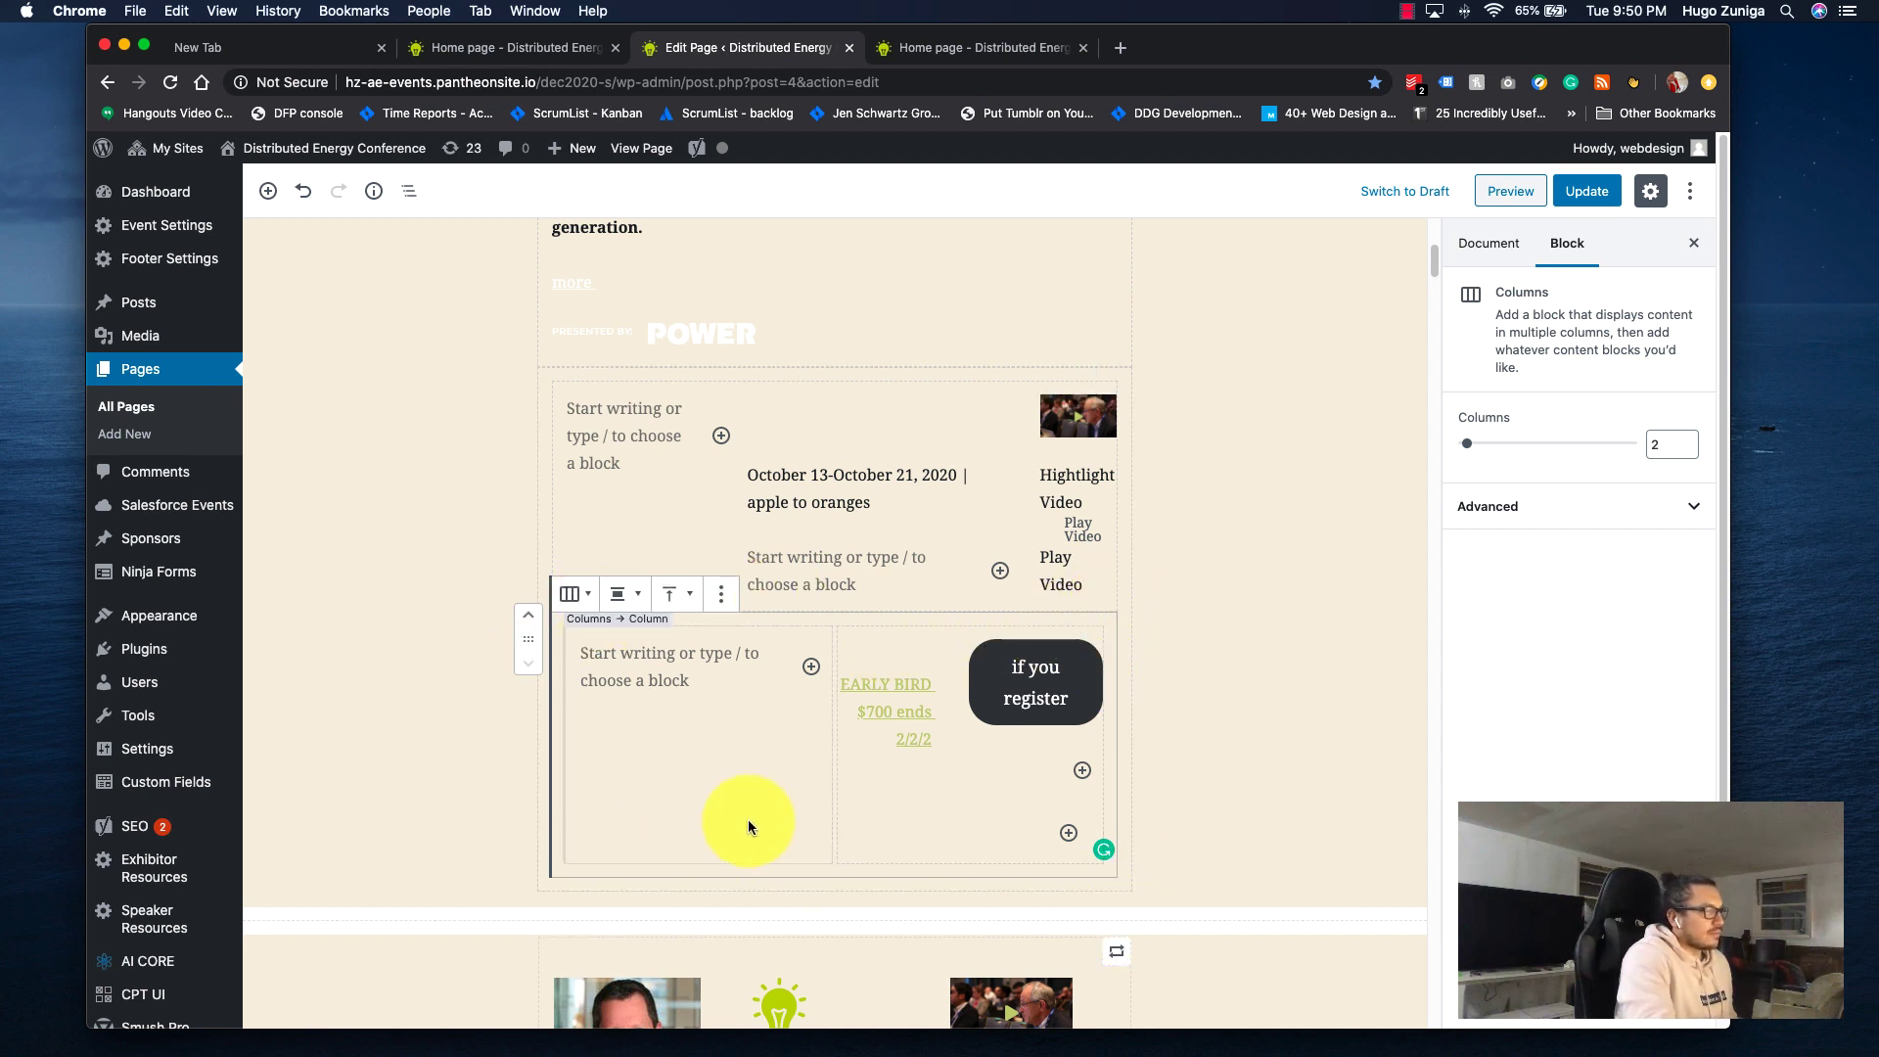
click(534, 418)
click(536, 423)
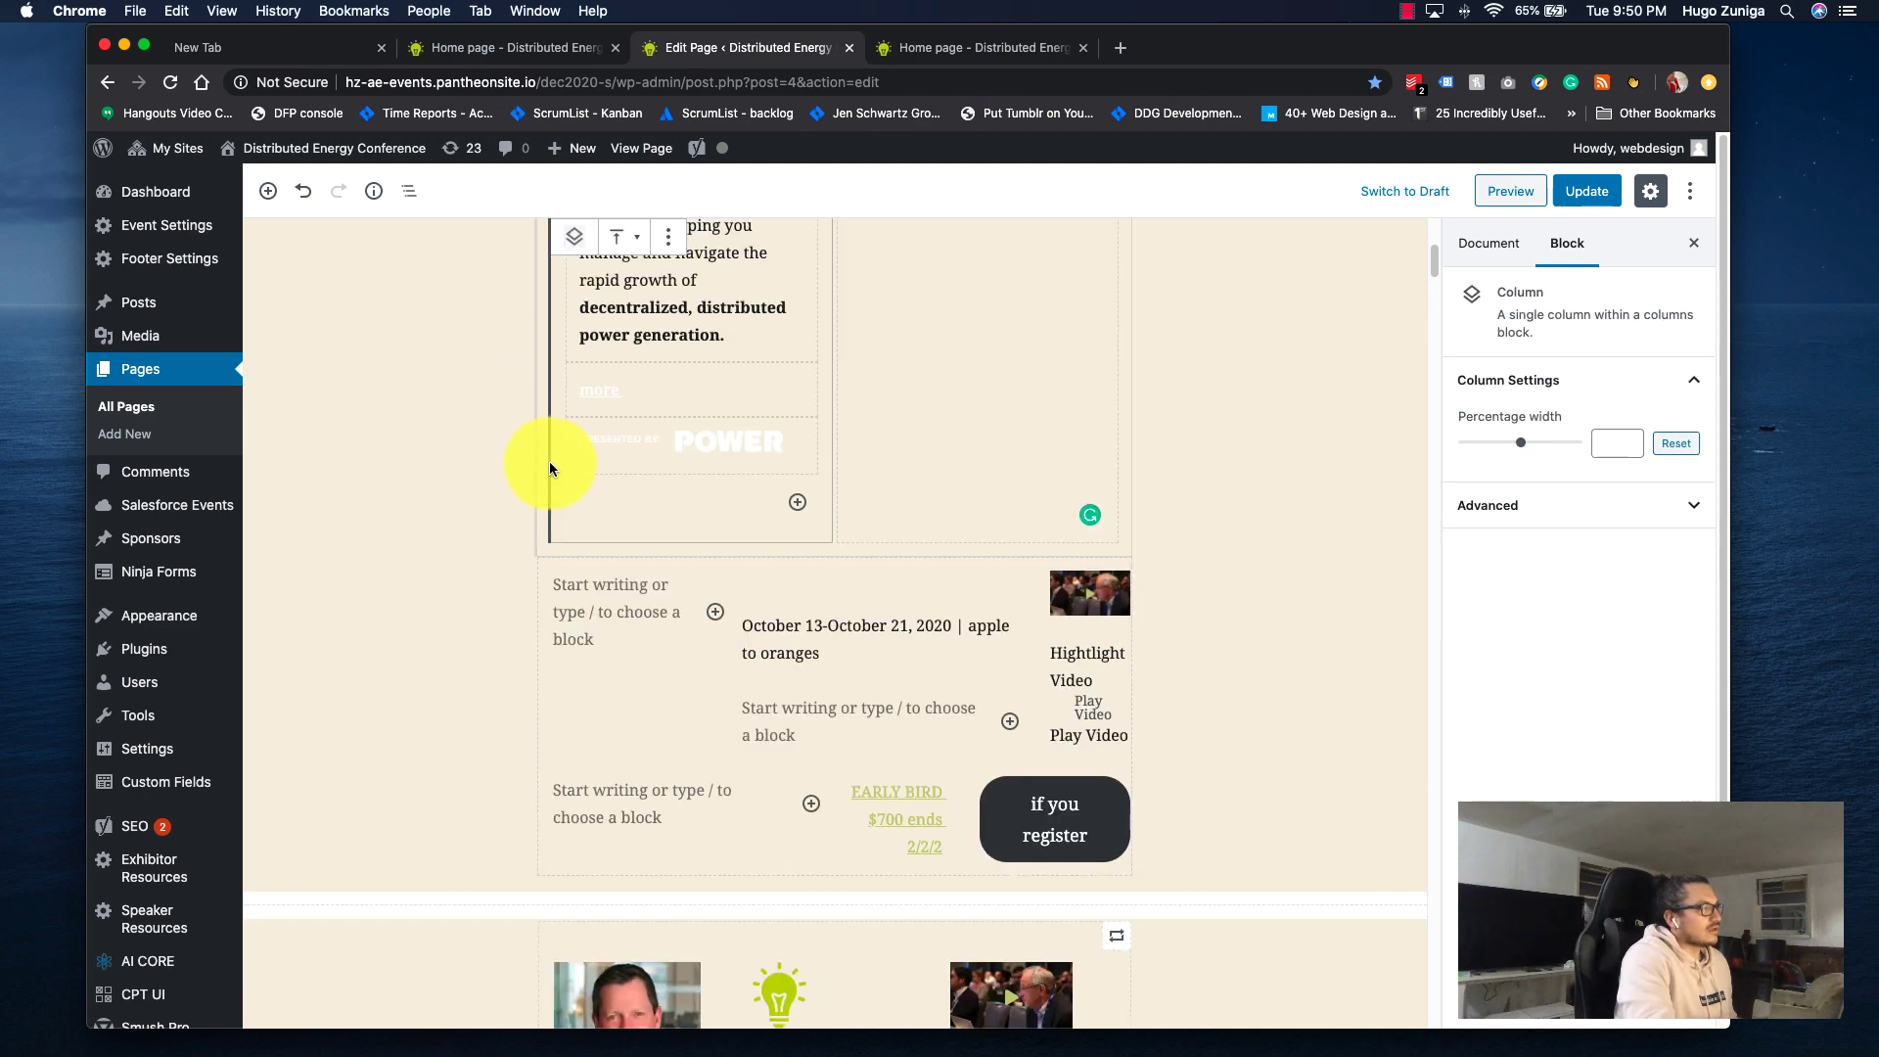
click(537, 550)
click(537, 550)
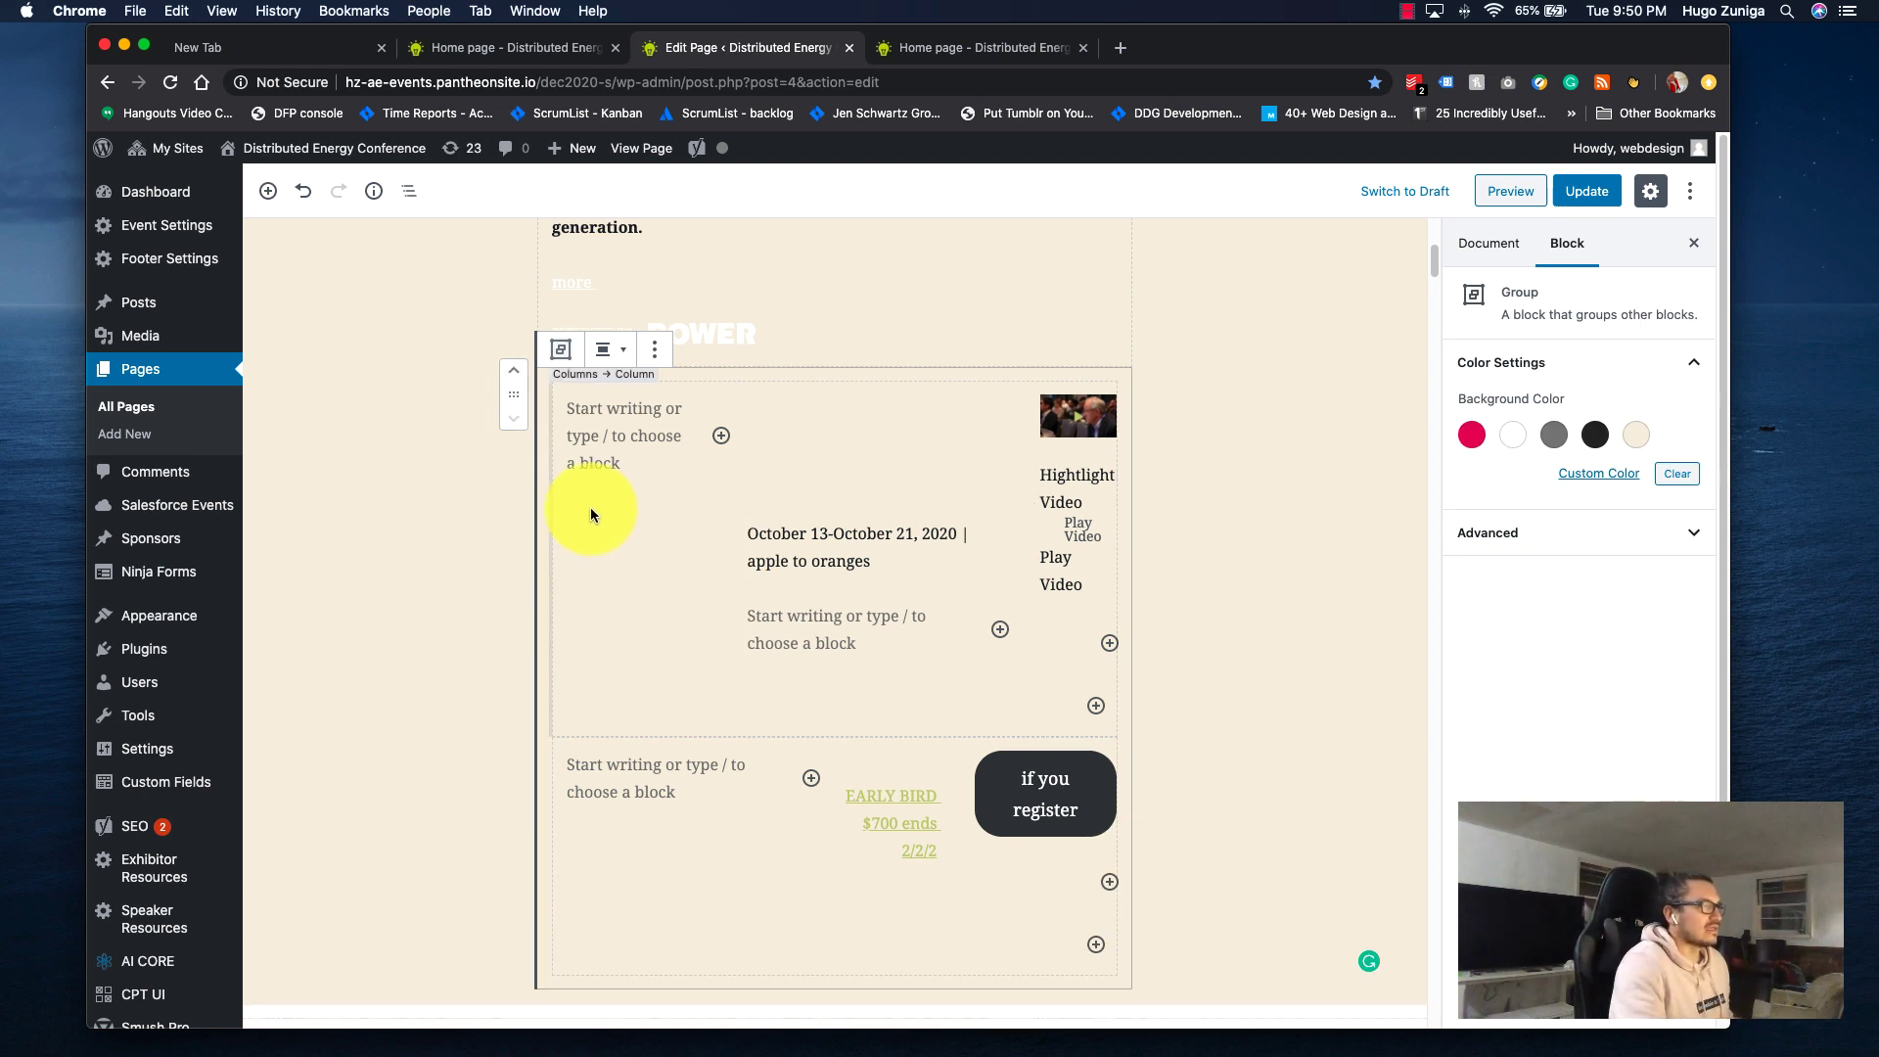
Inspect the group below the hero and the "modal tests" reusable block nested inside it.
scroll(469, 584, down, 3)
scroll(469, 584, down, 5)
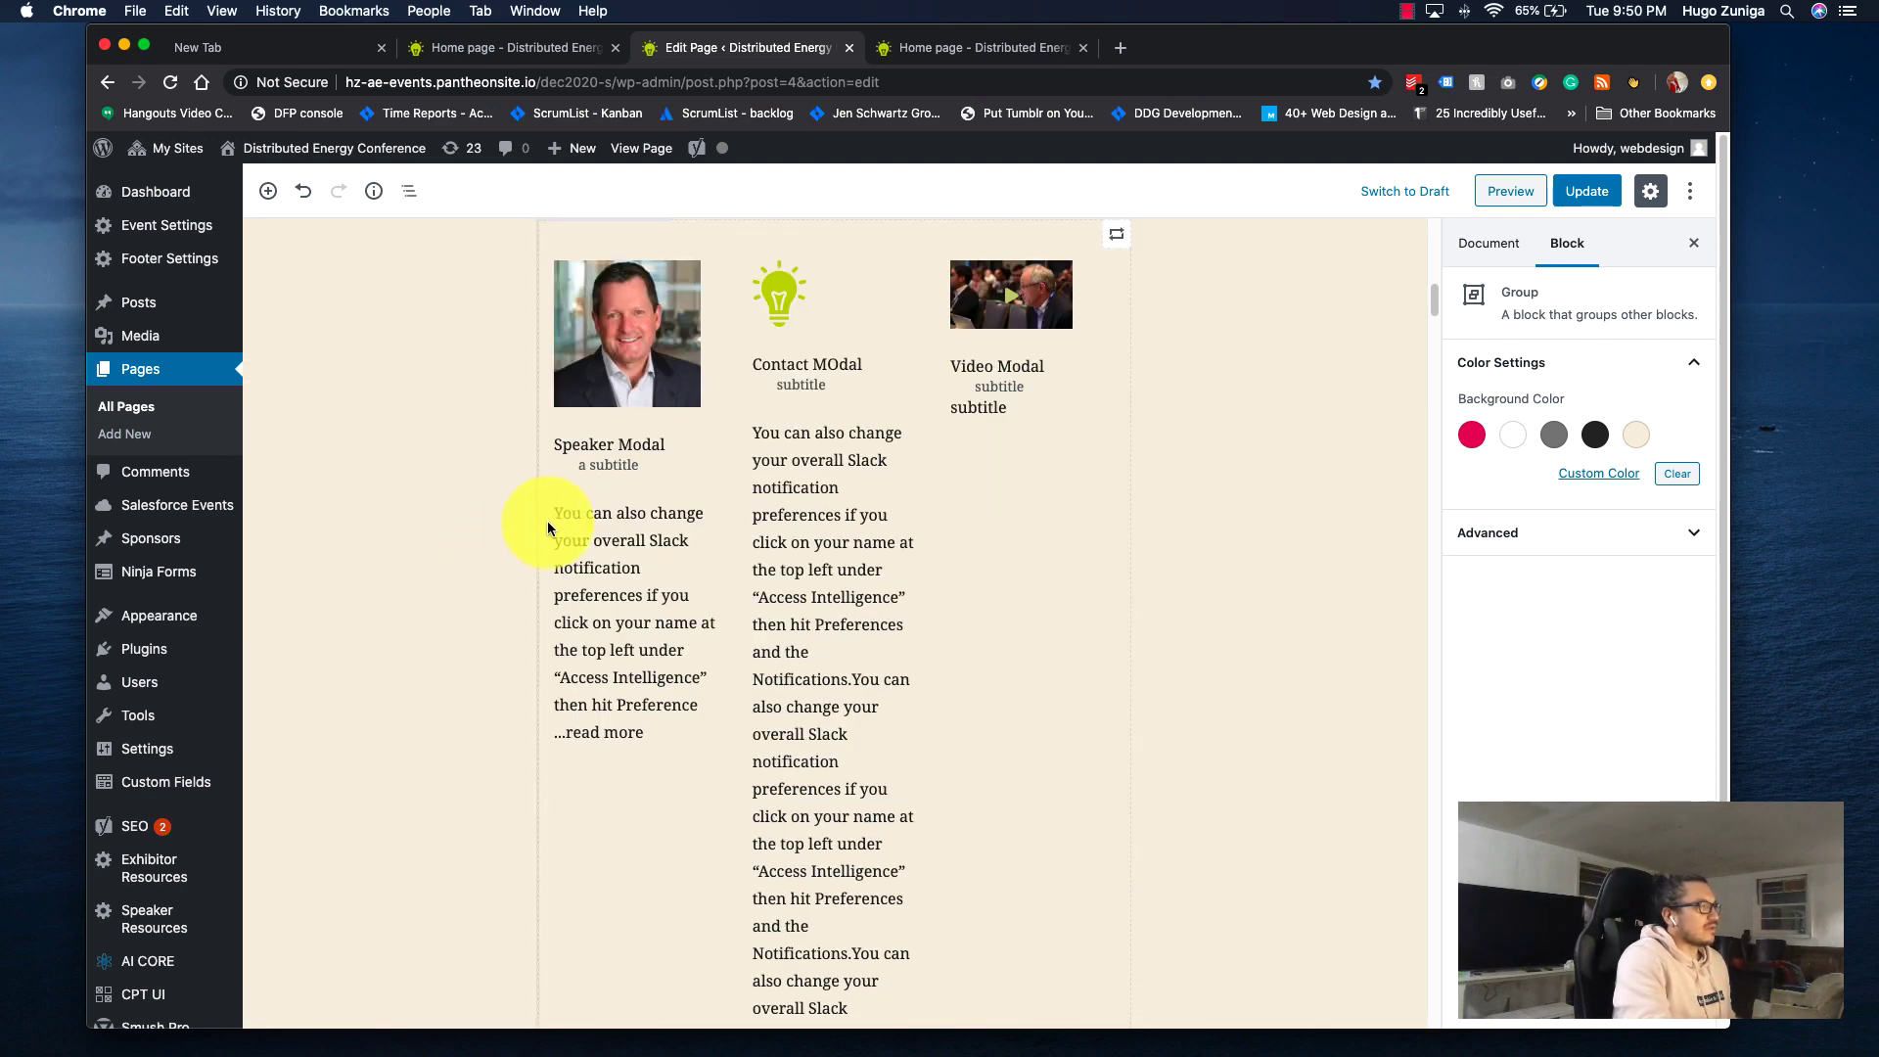
scroll(548, 519, up, 2)
click(546, 325)
scroll(525, 357, down, 3)
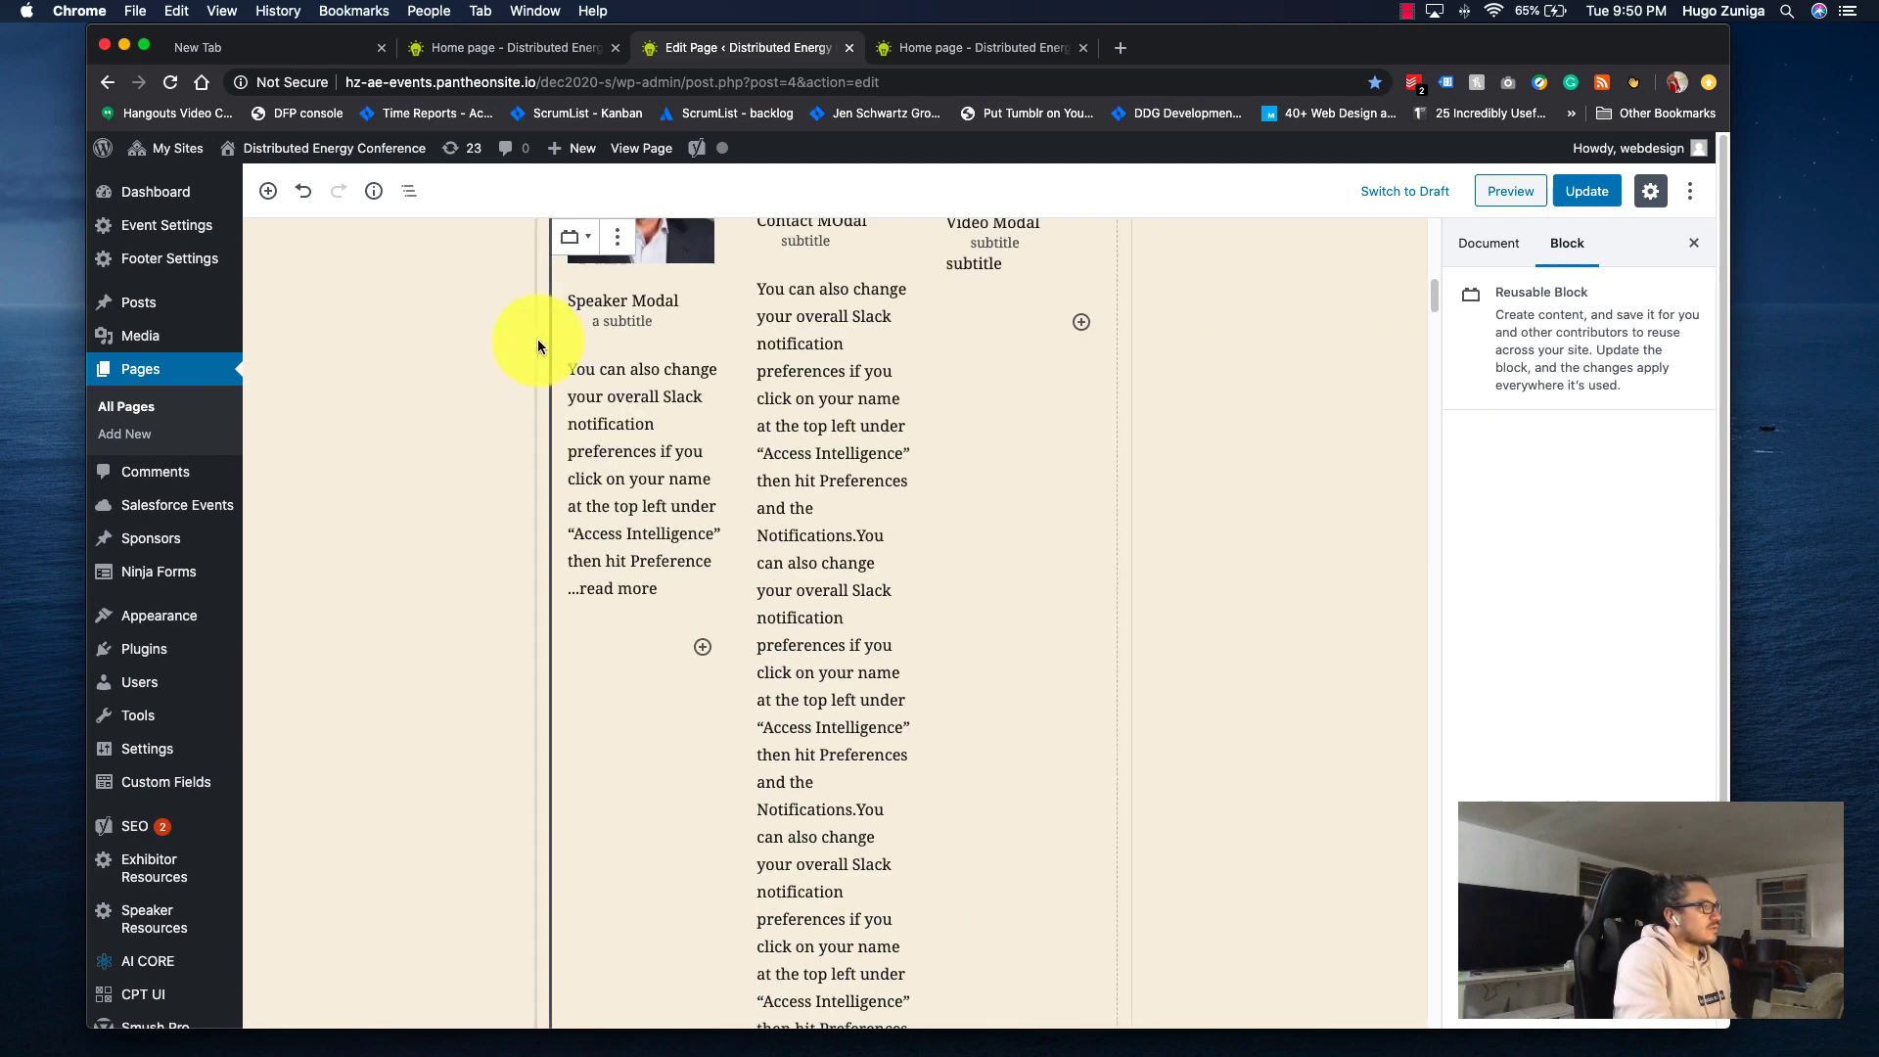
click(527, 356)
scroll(533, 364, up, 3)
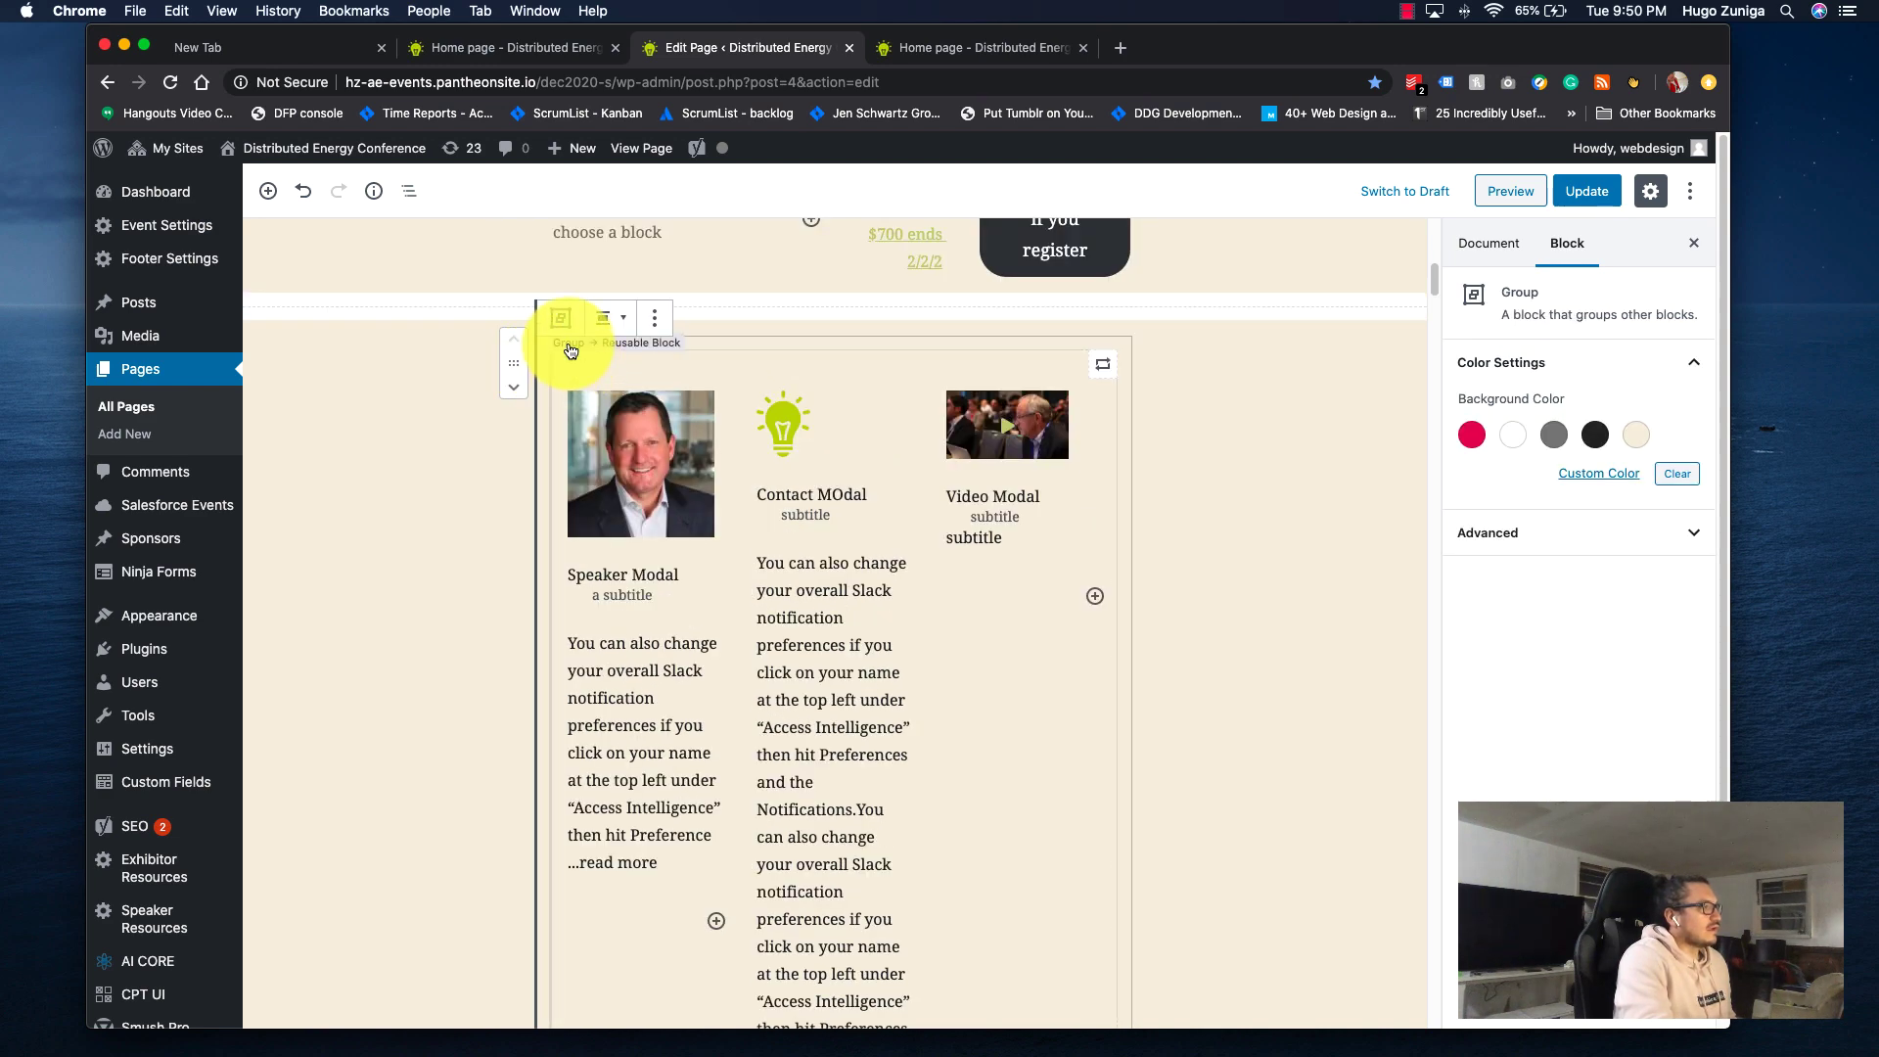
click(566, 349)
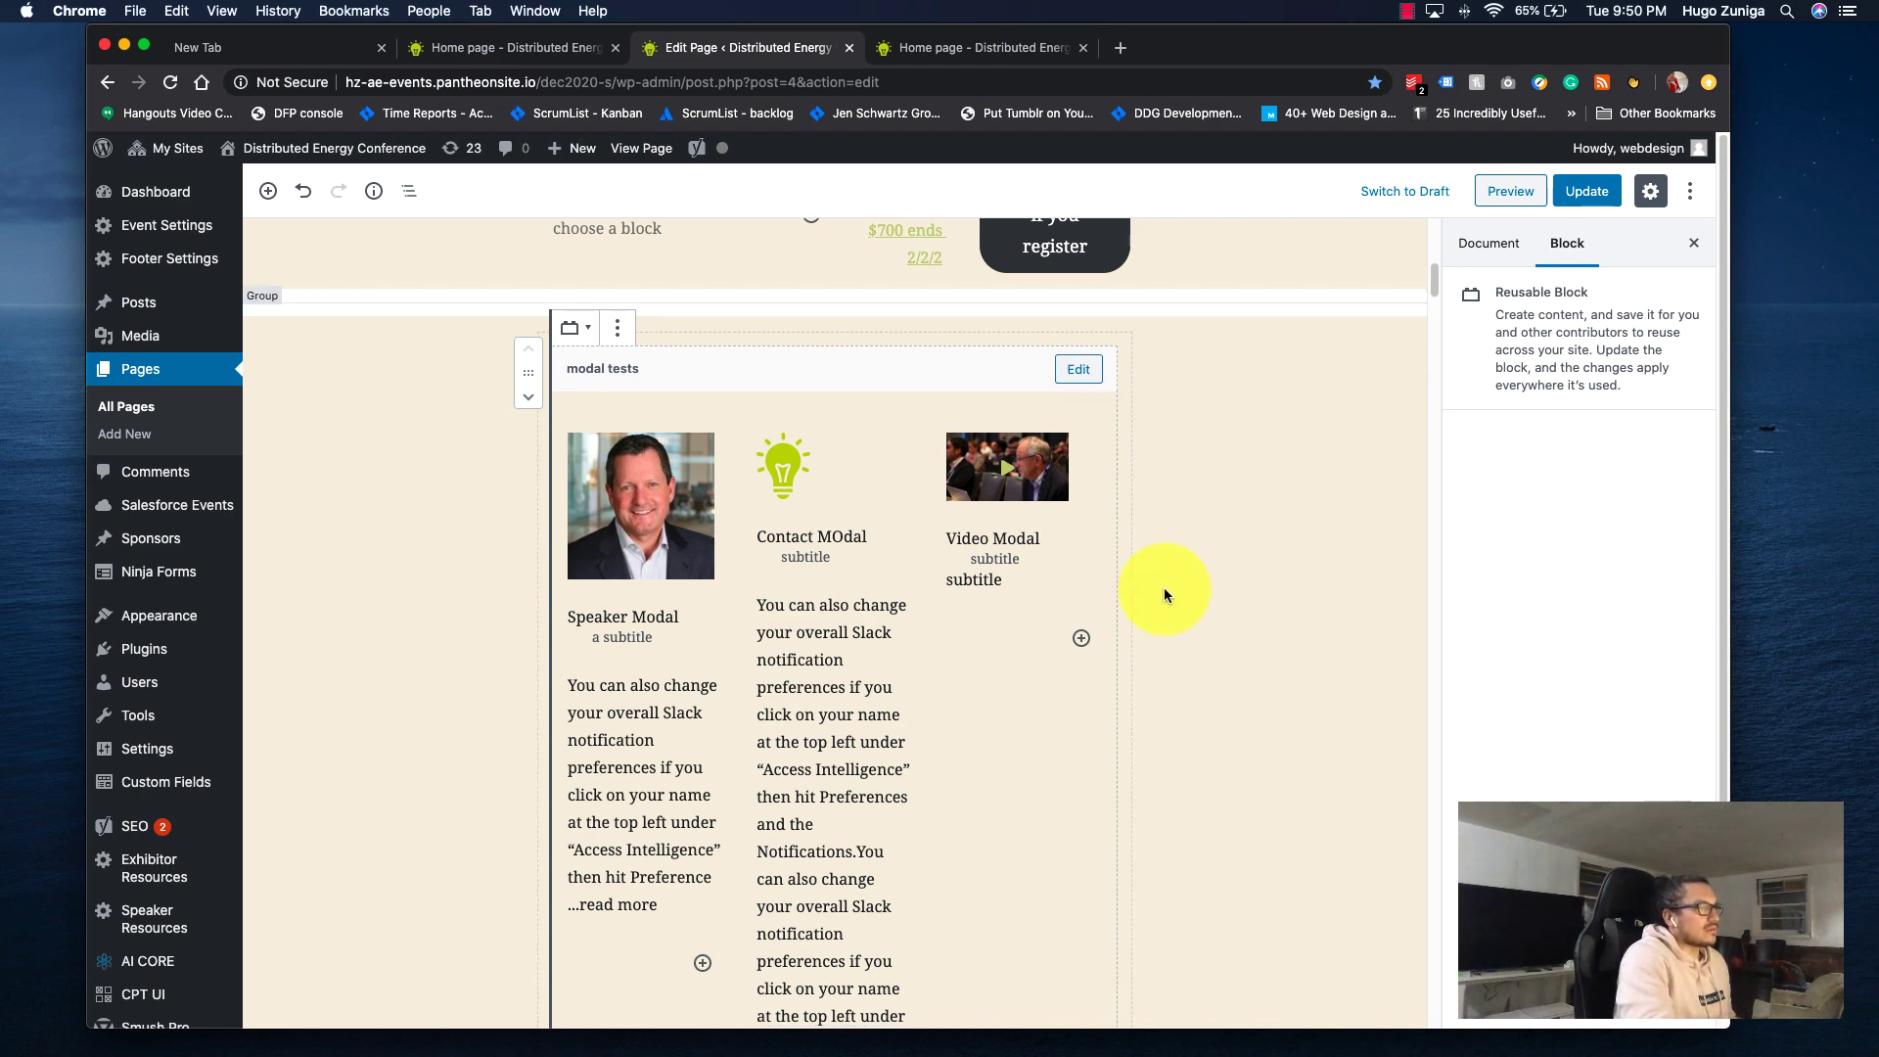
Find the Contact us section near the end of the page and examine its "All Footers" reusable block.
scroll(1164, 588, down, 5)
scroll(1163, 589, down, 20)
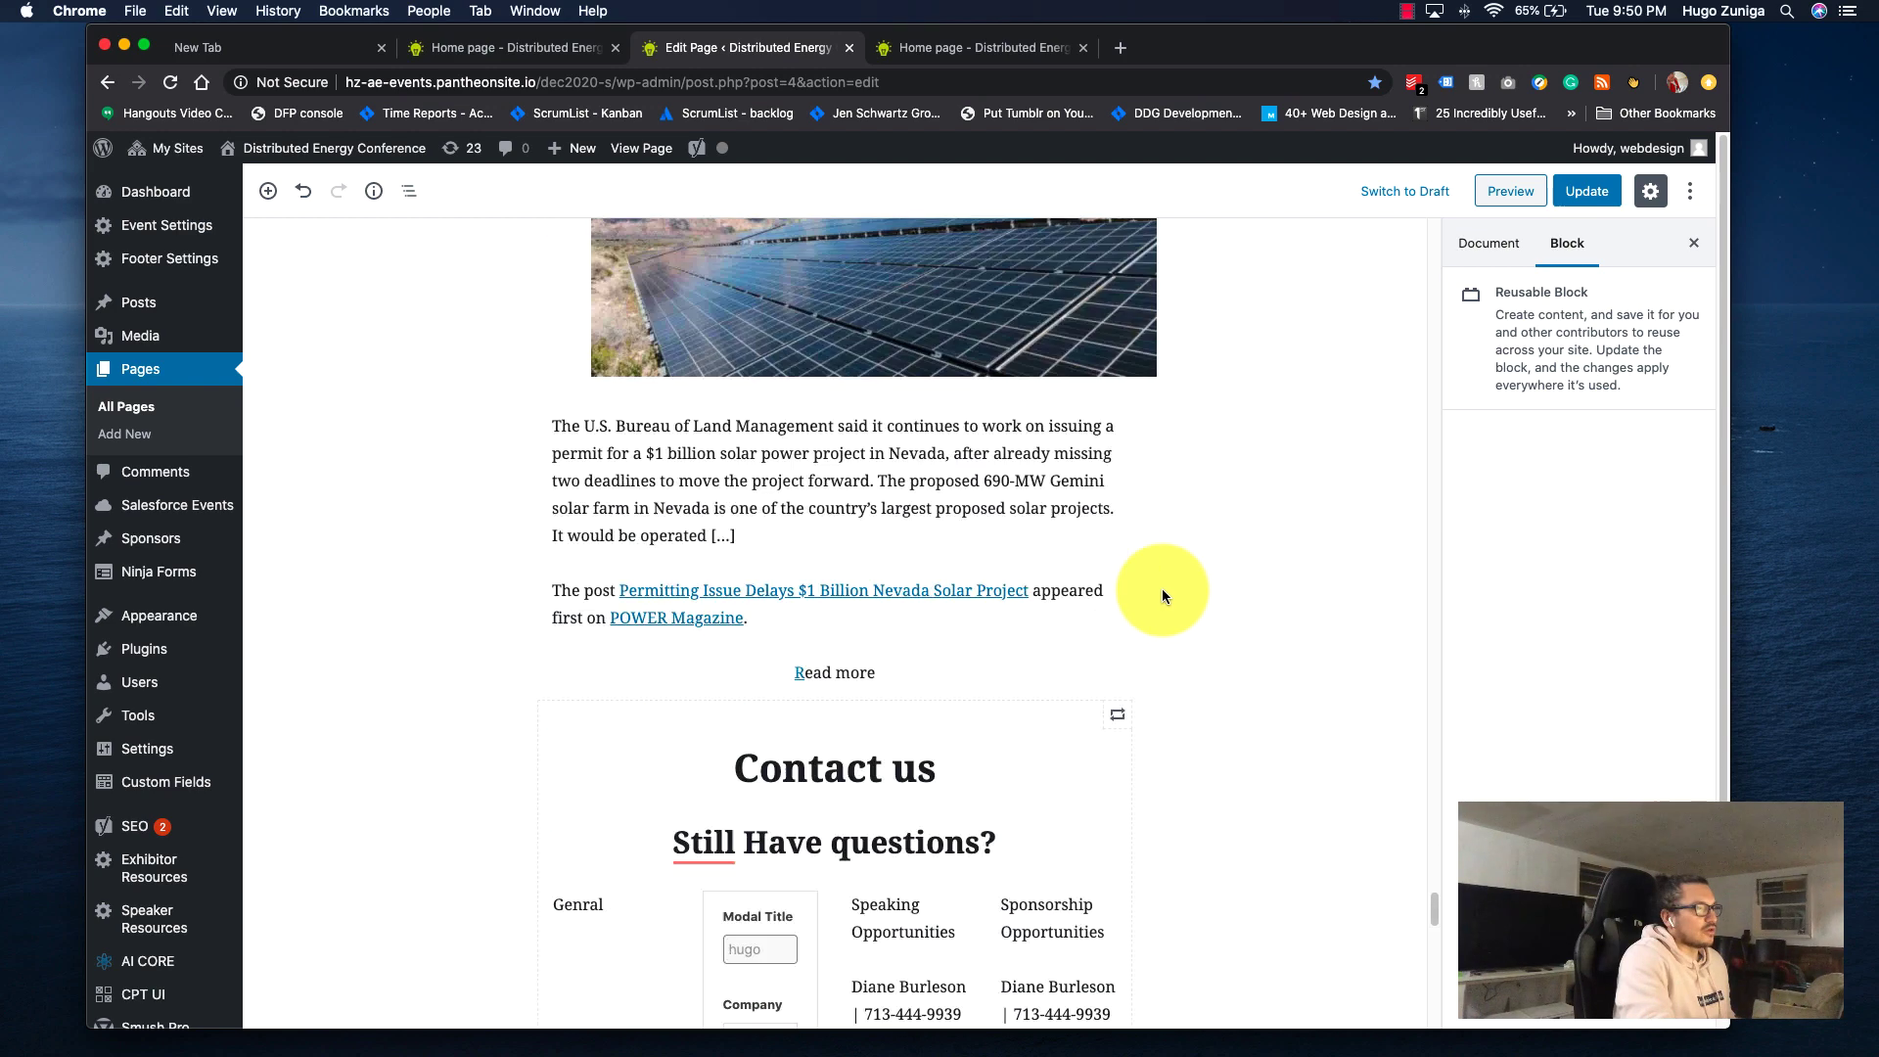
scroll(1163, 589, down, 10)
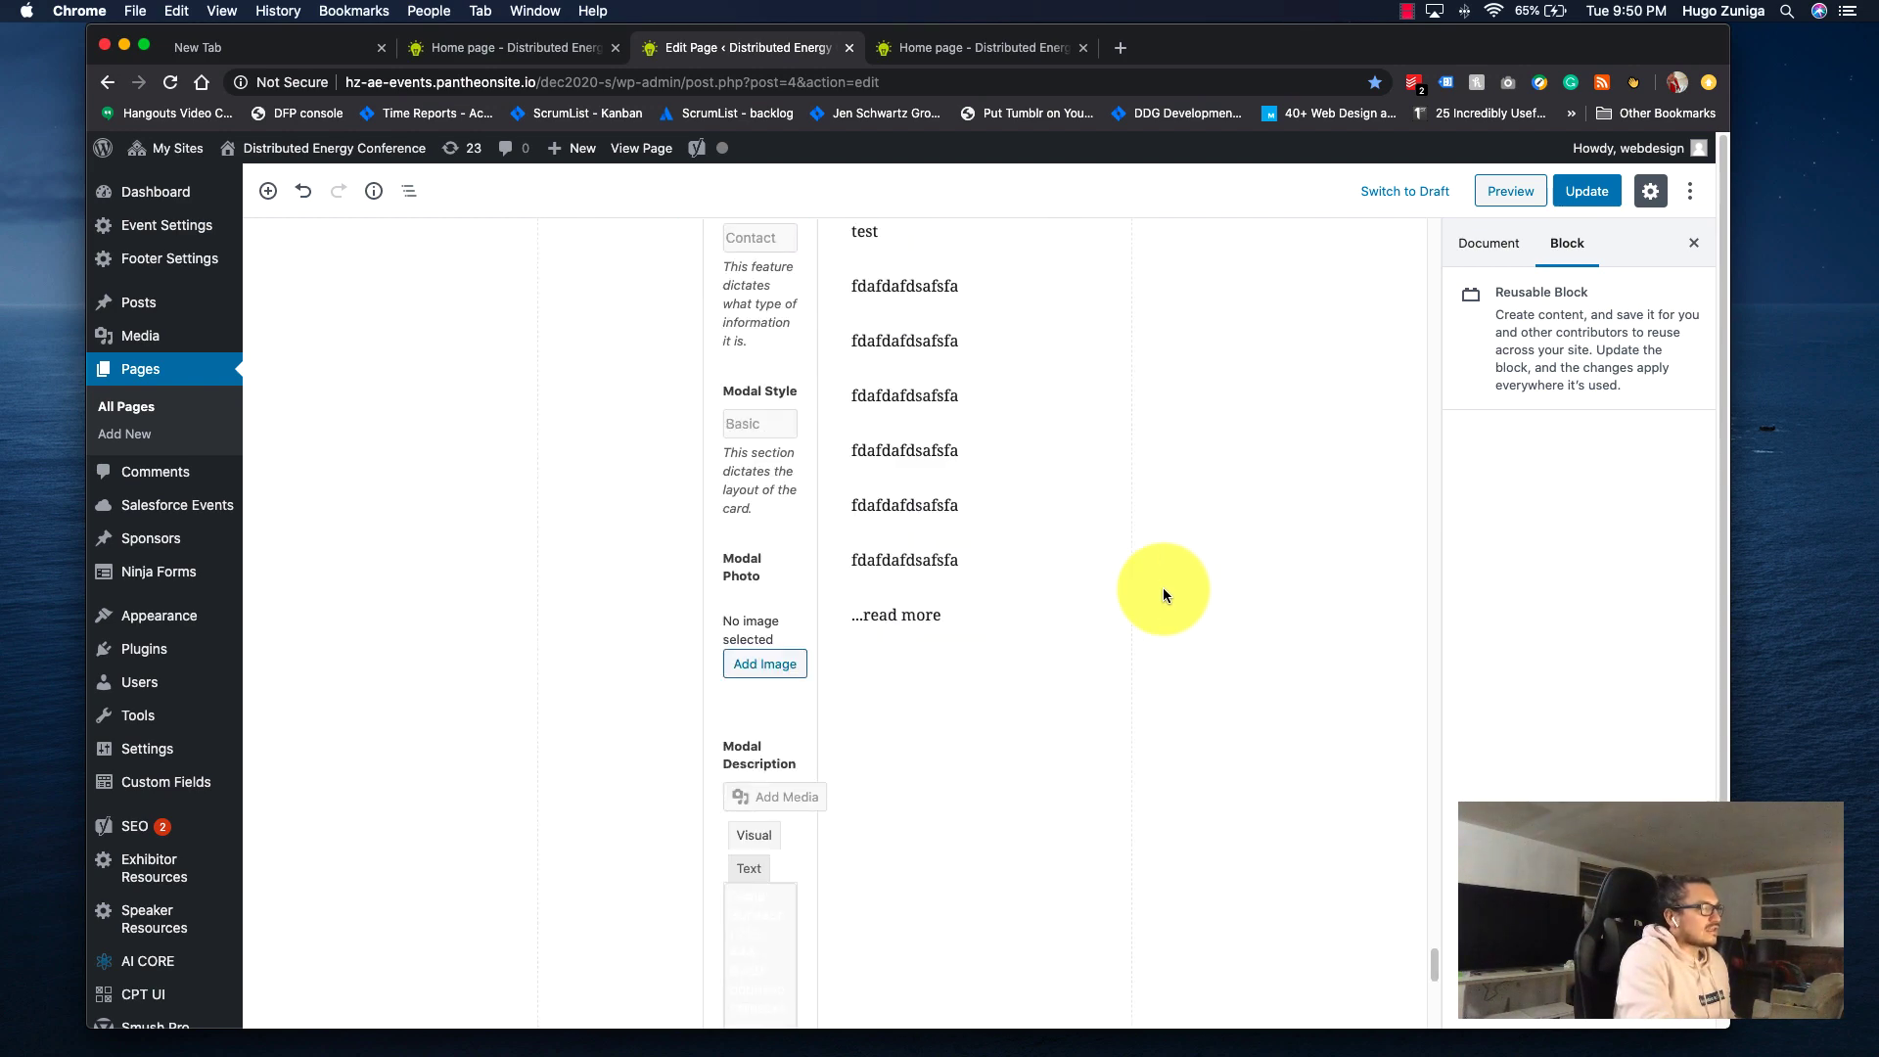
scroll(1163, 588, up, 10)
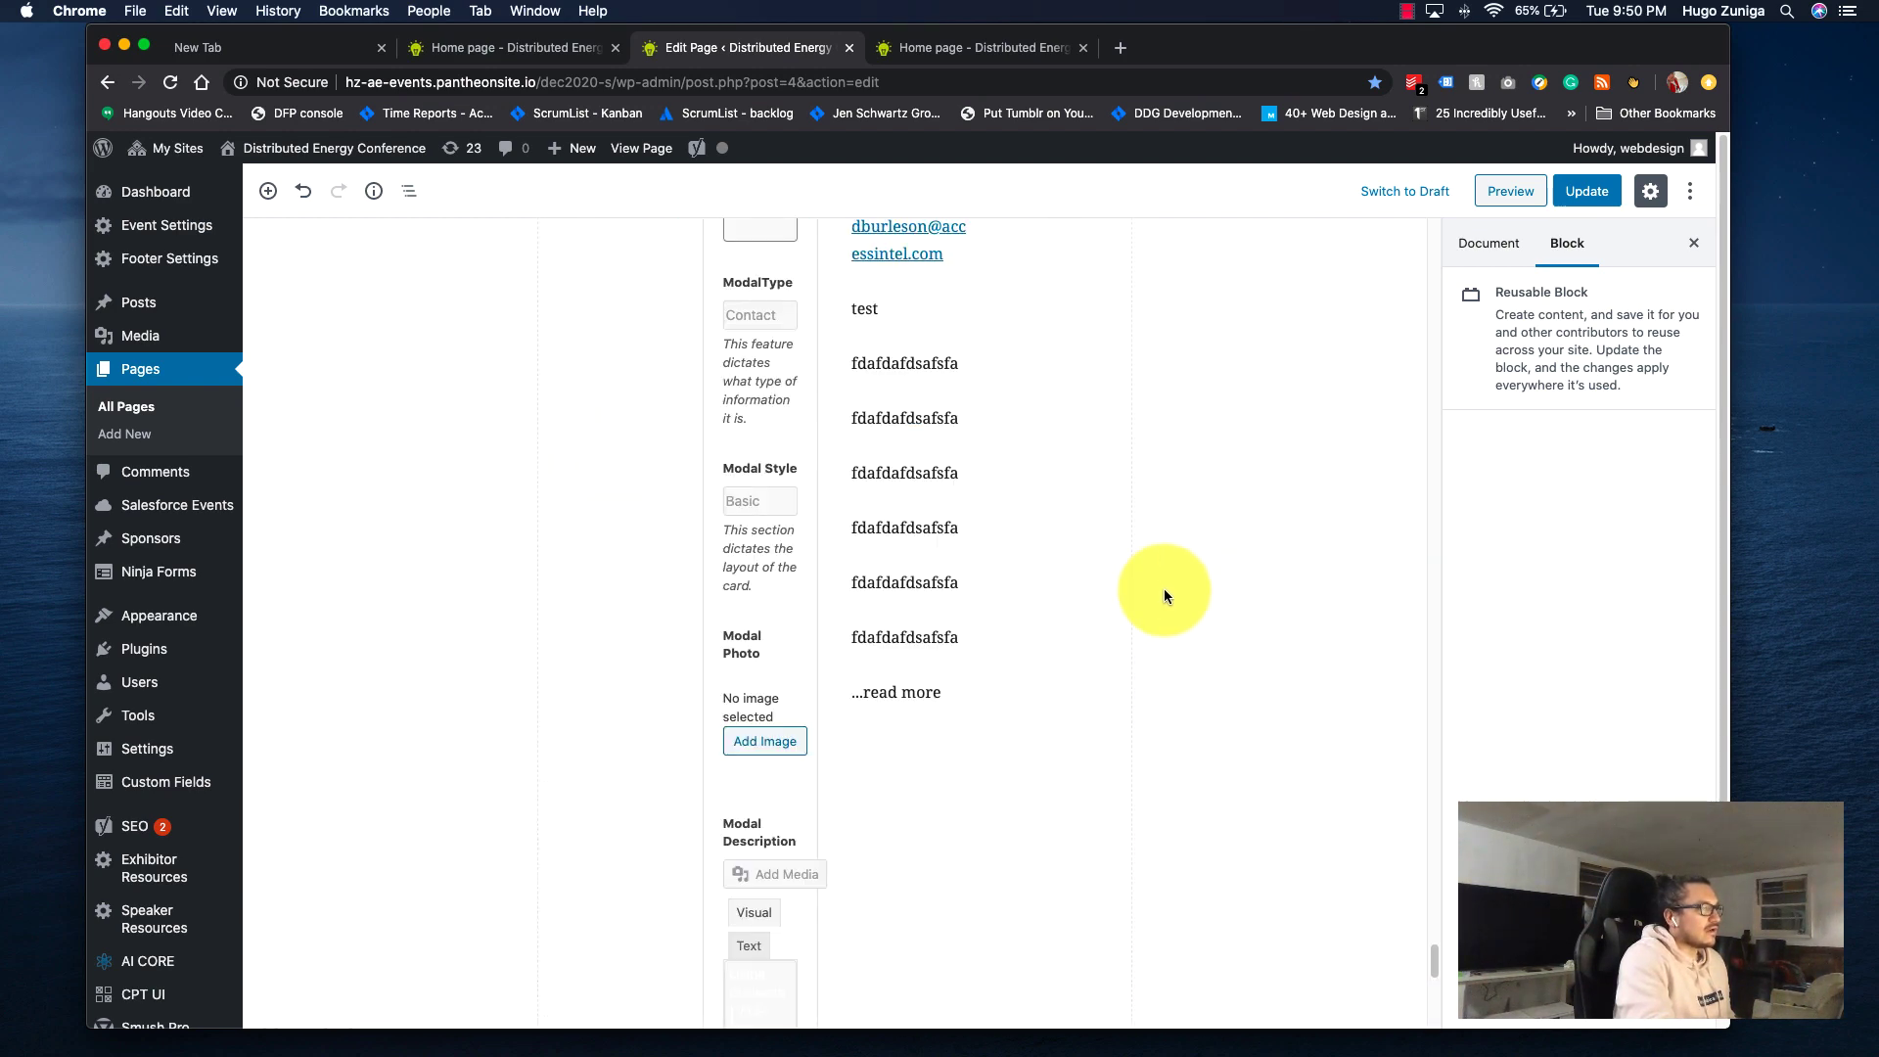
scroll(1165, 590, up, 10)
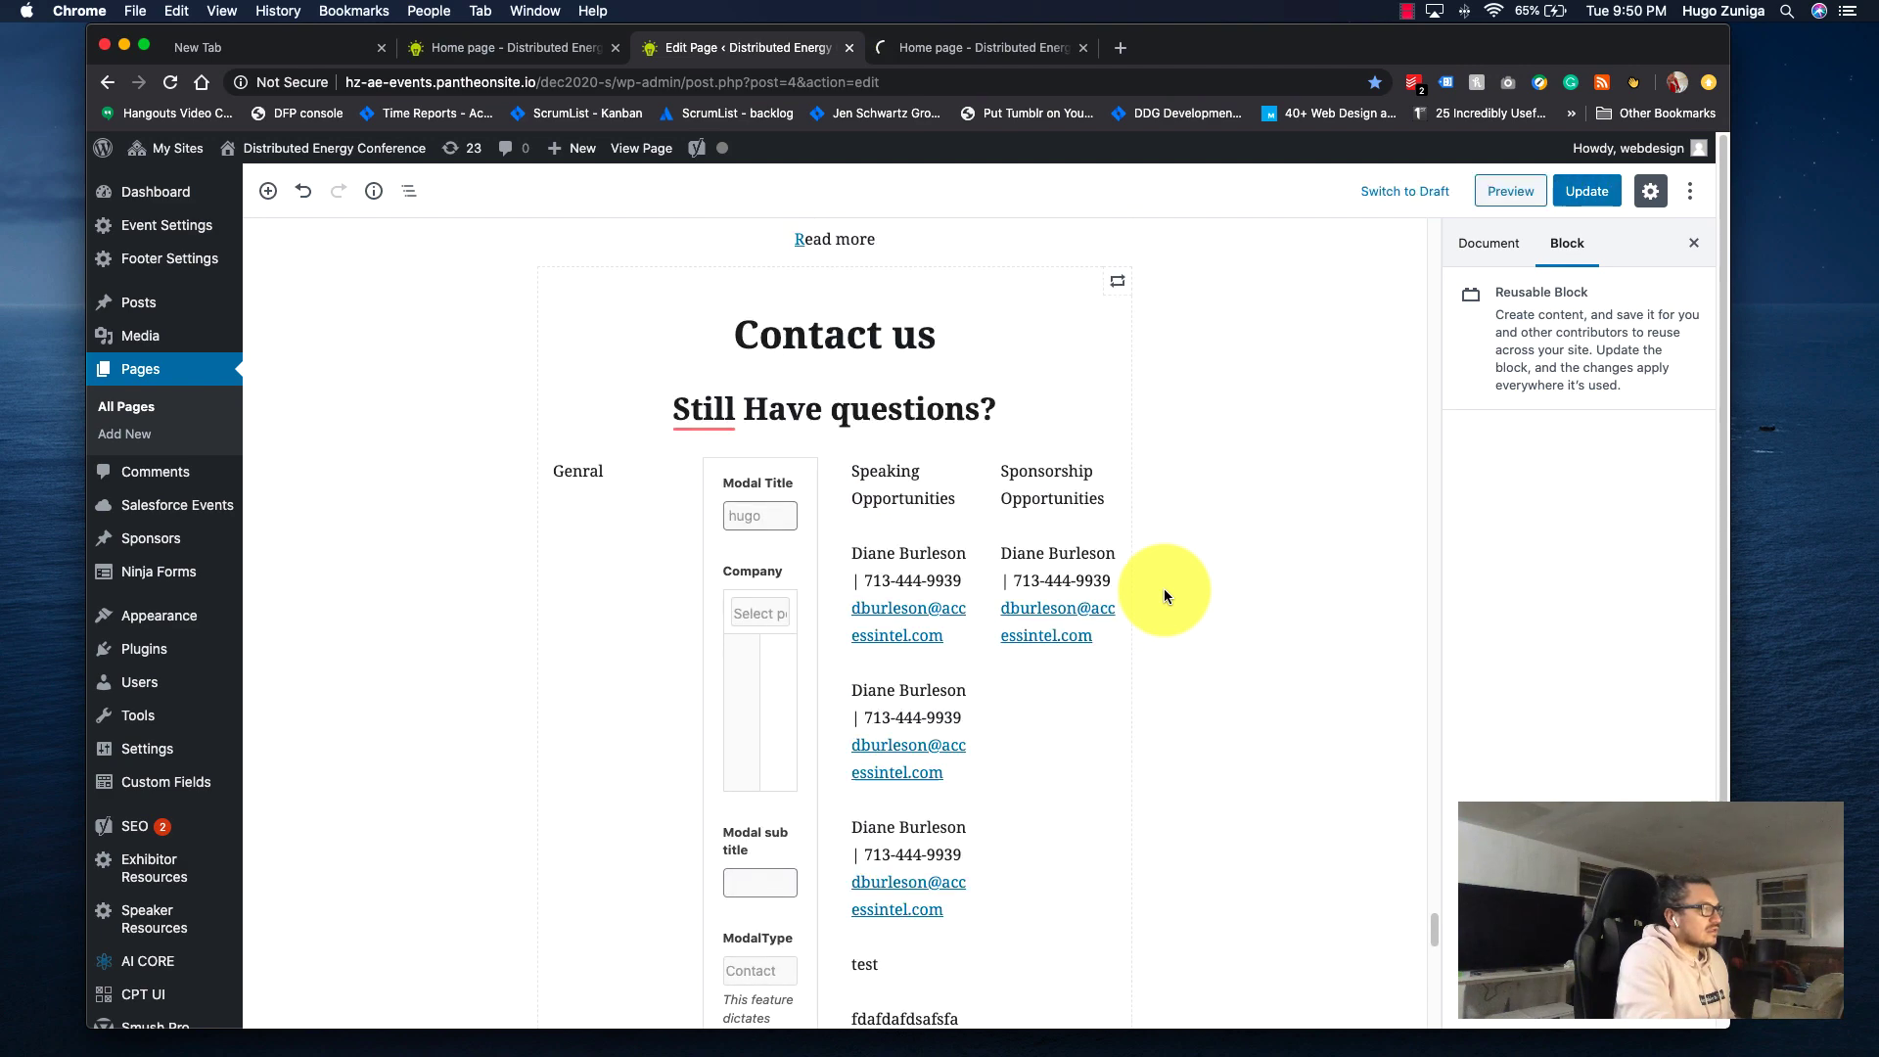
click(574, 273)
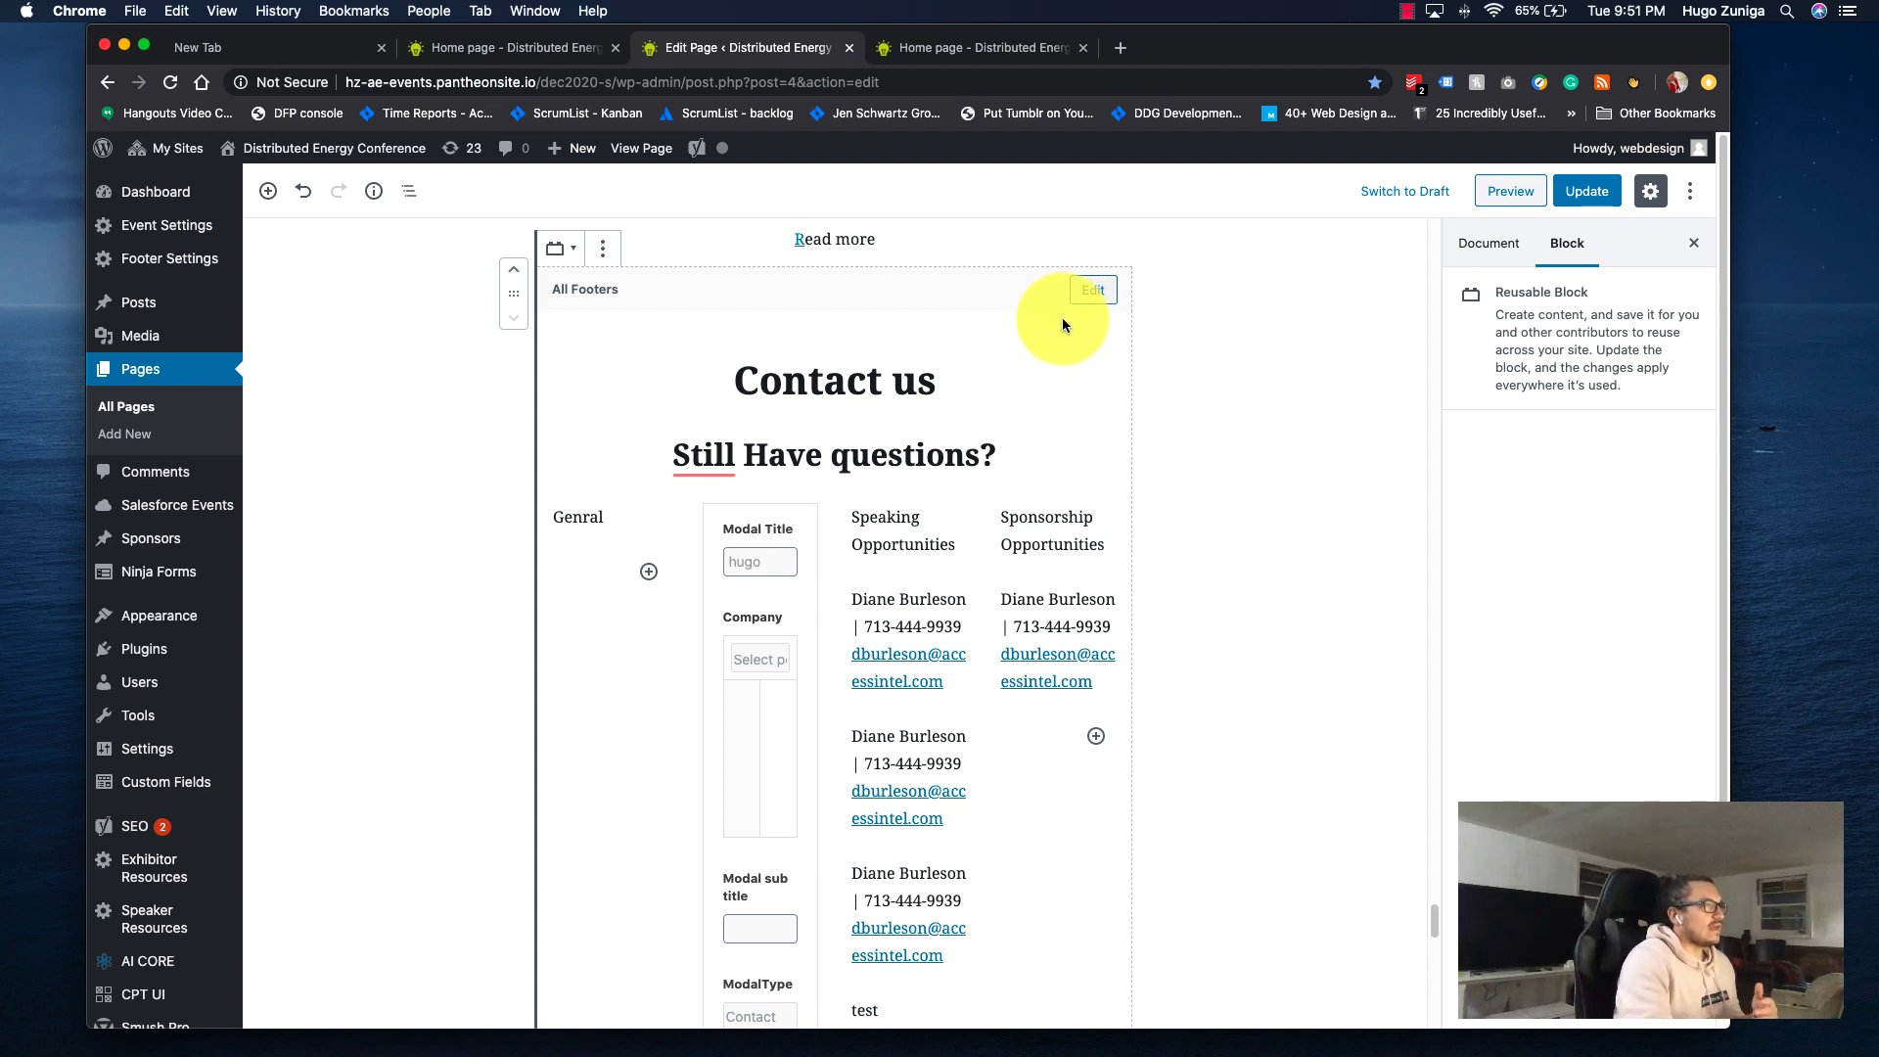
scroll(889, 553, down, 1)
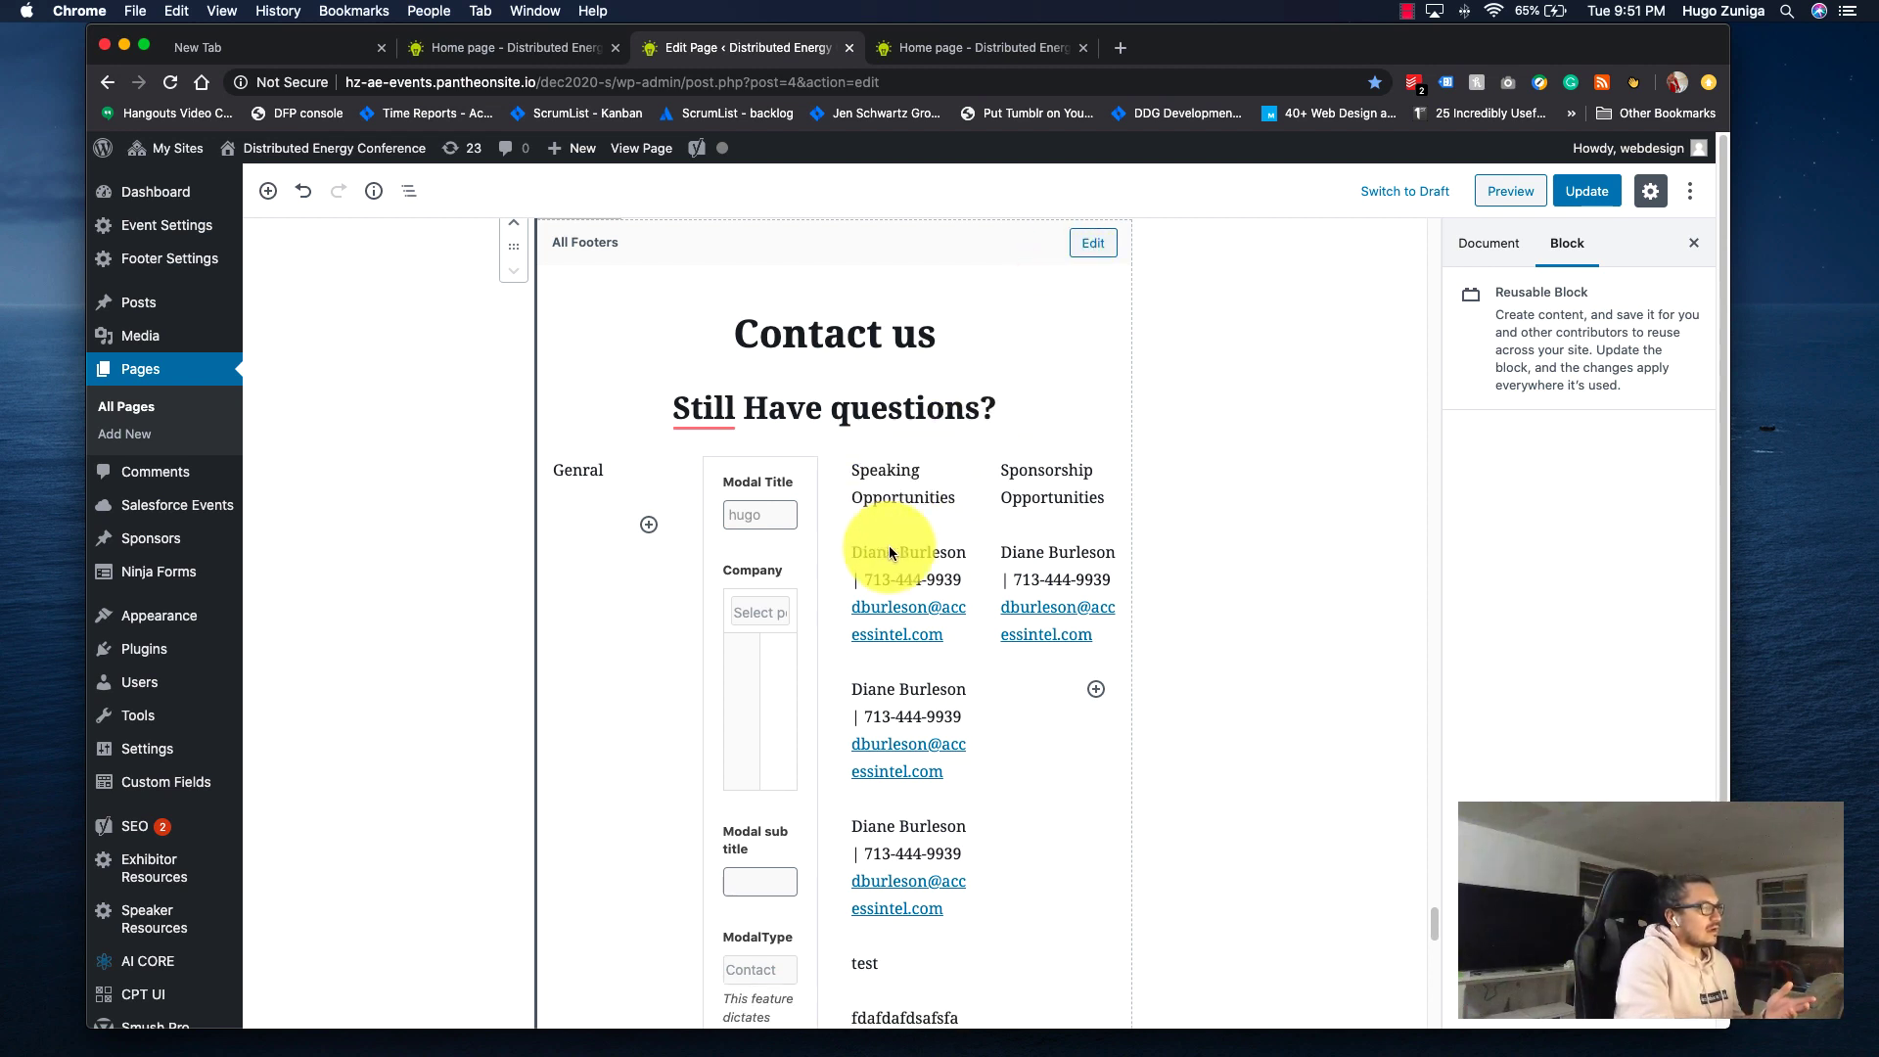
scroll(890, 553, up, 1)
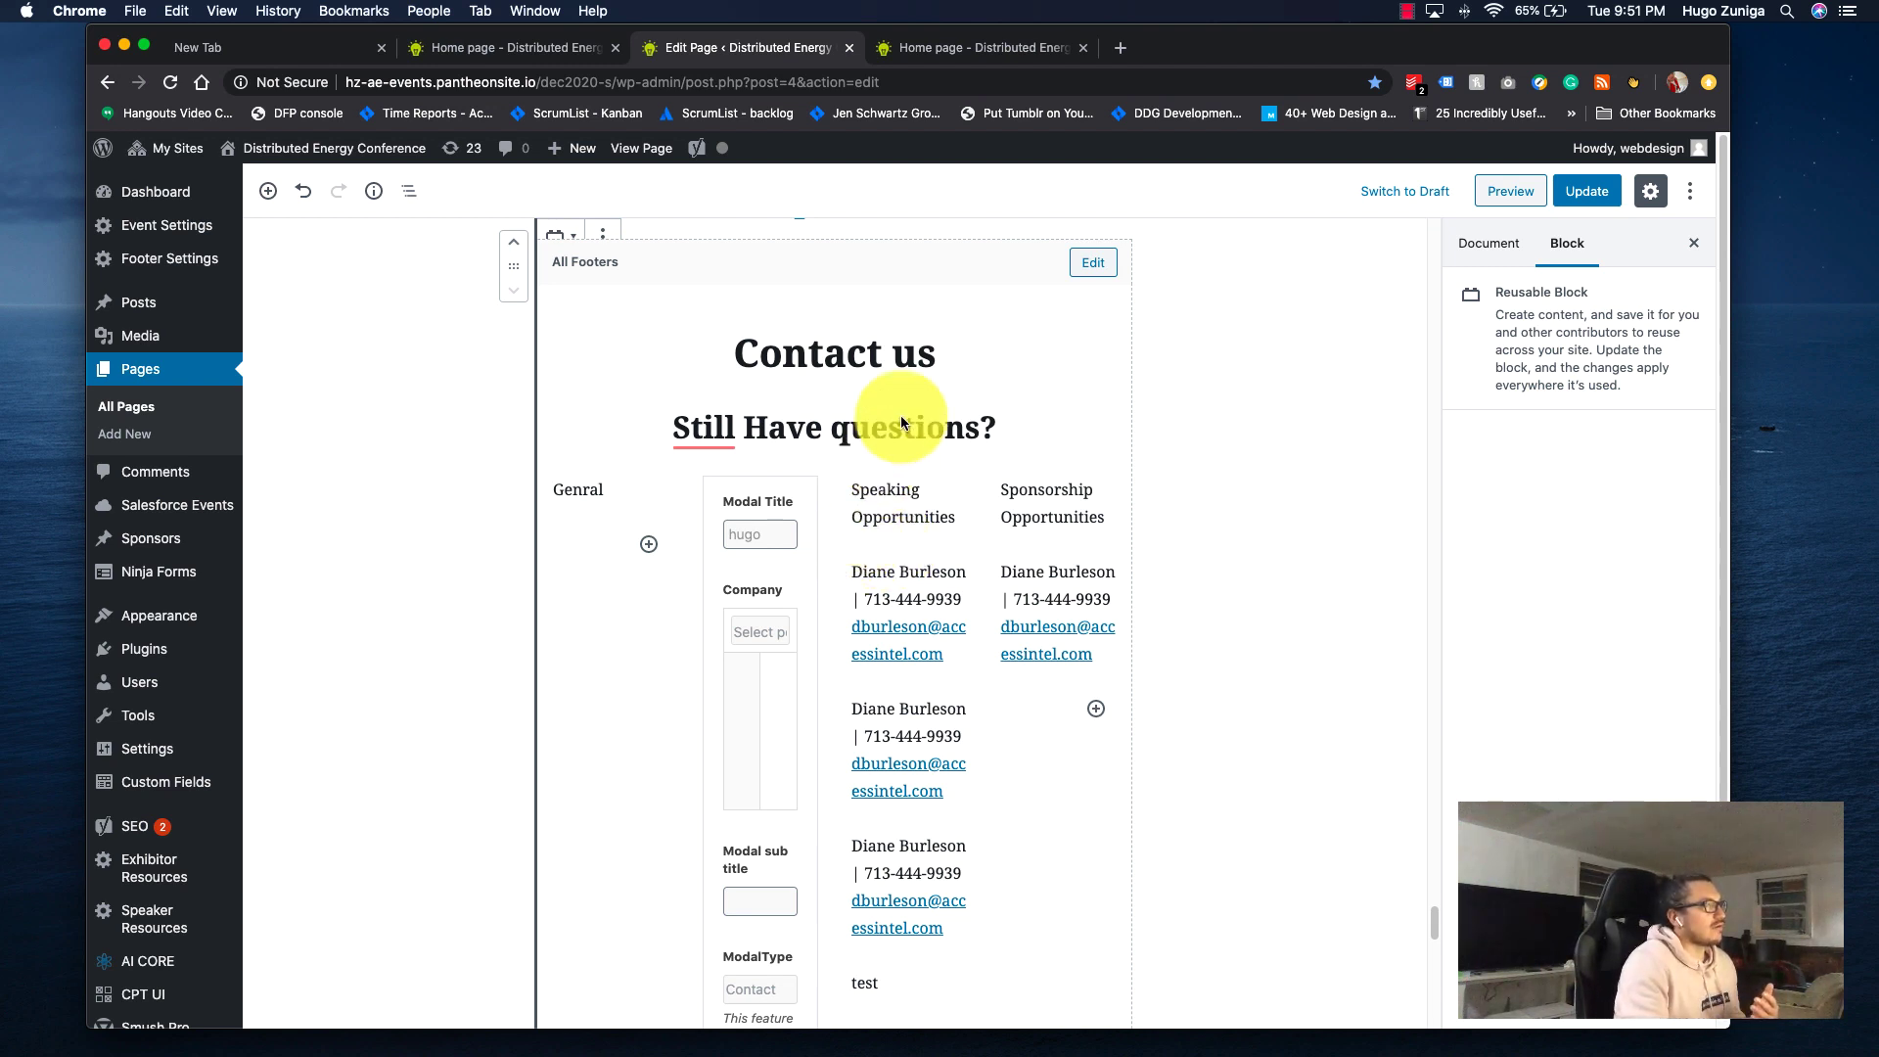
Edit the "All Footers" reusable block, deleting "Still Have" from the heading under Contact us, and save the block.
click(1094, 263)
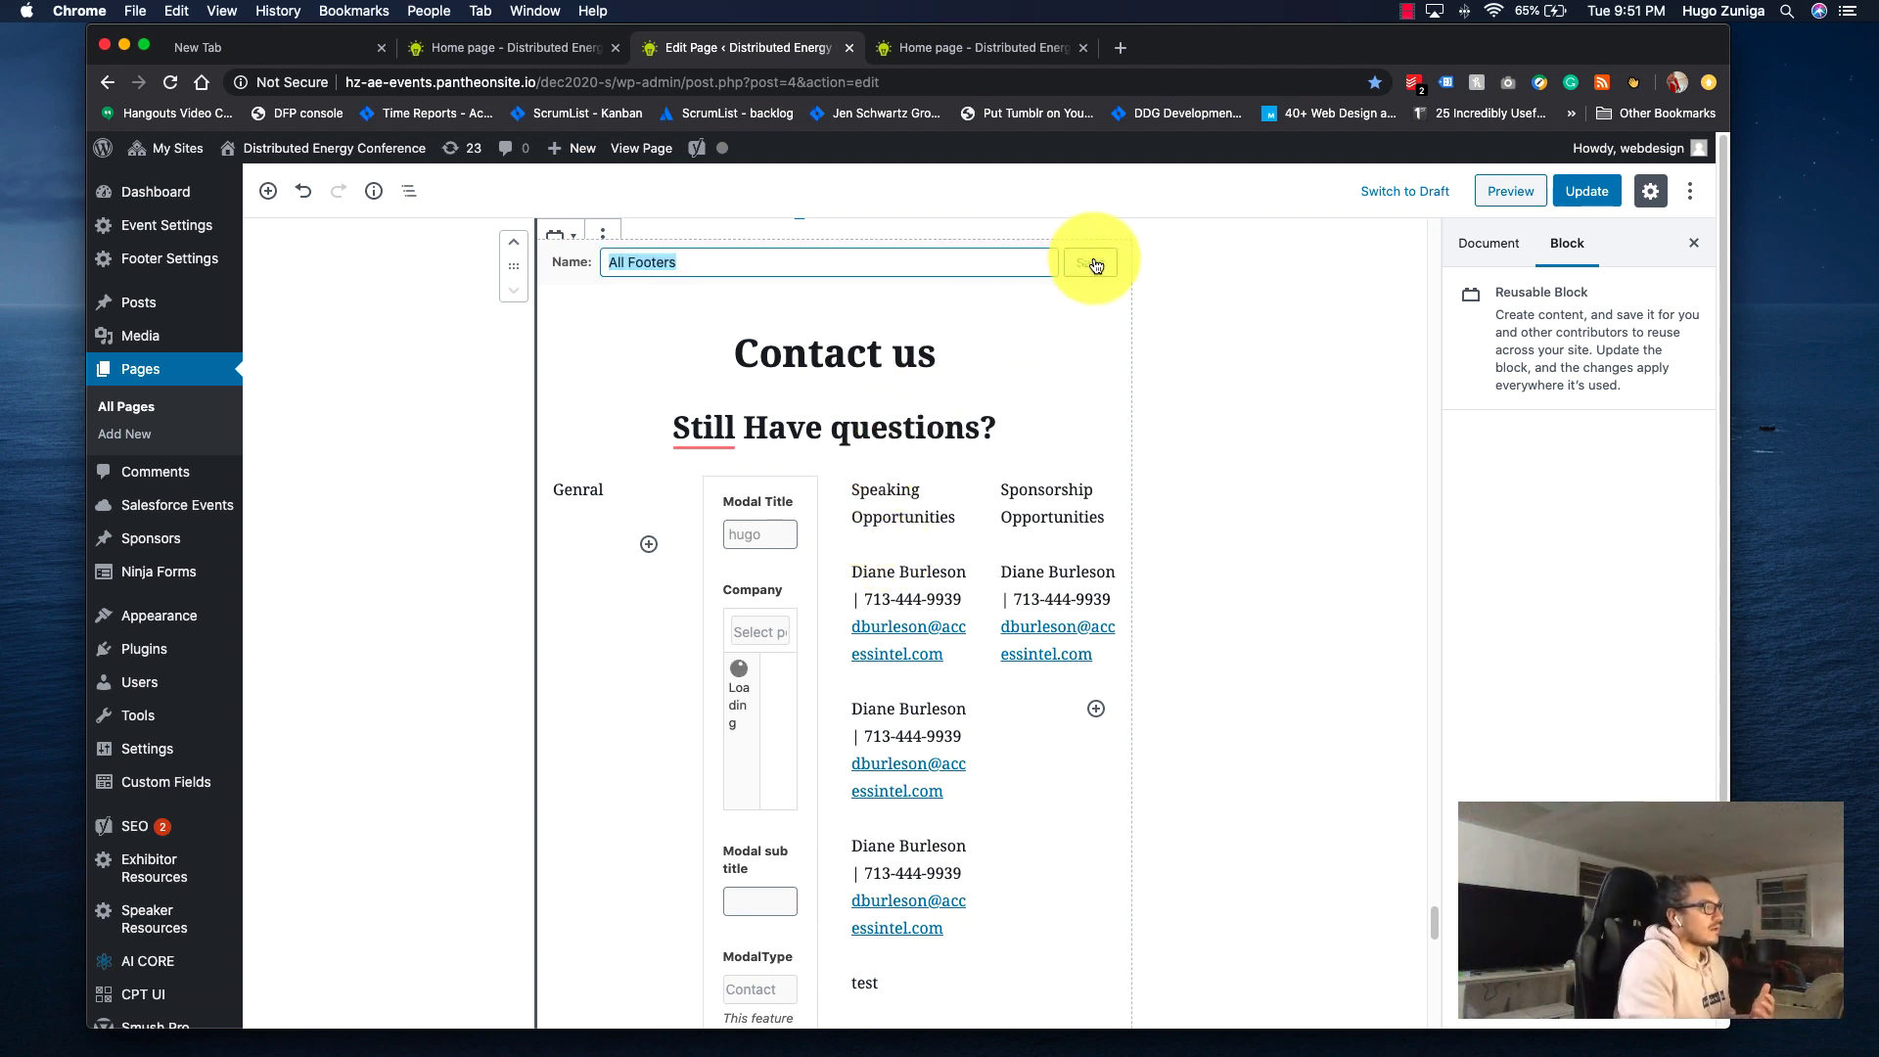
click(1008, 384)
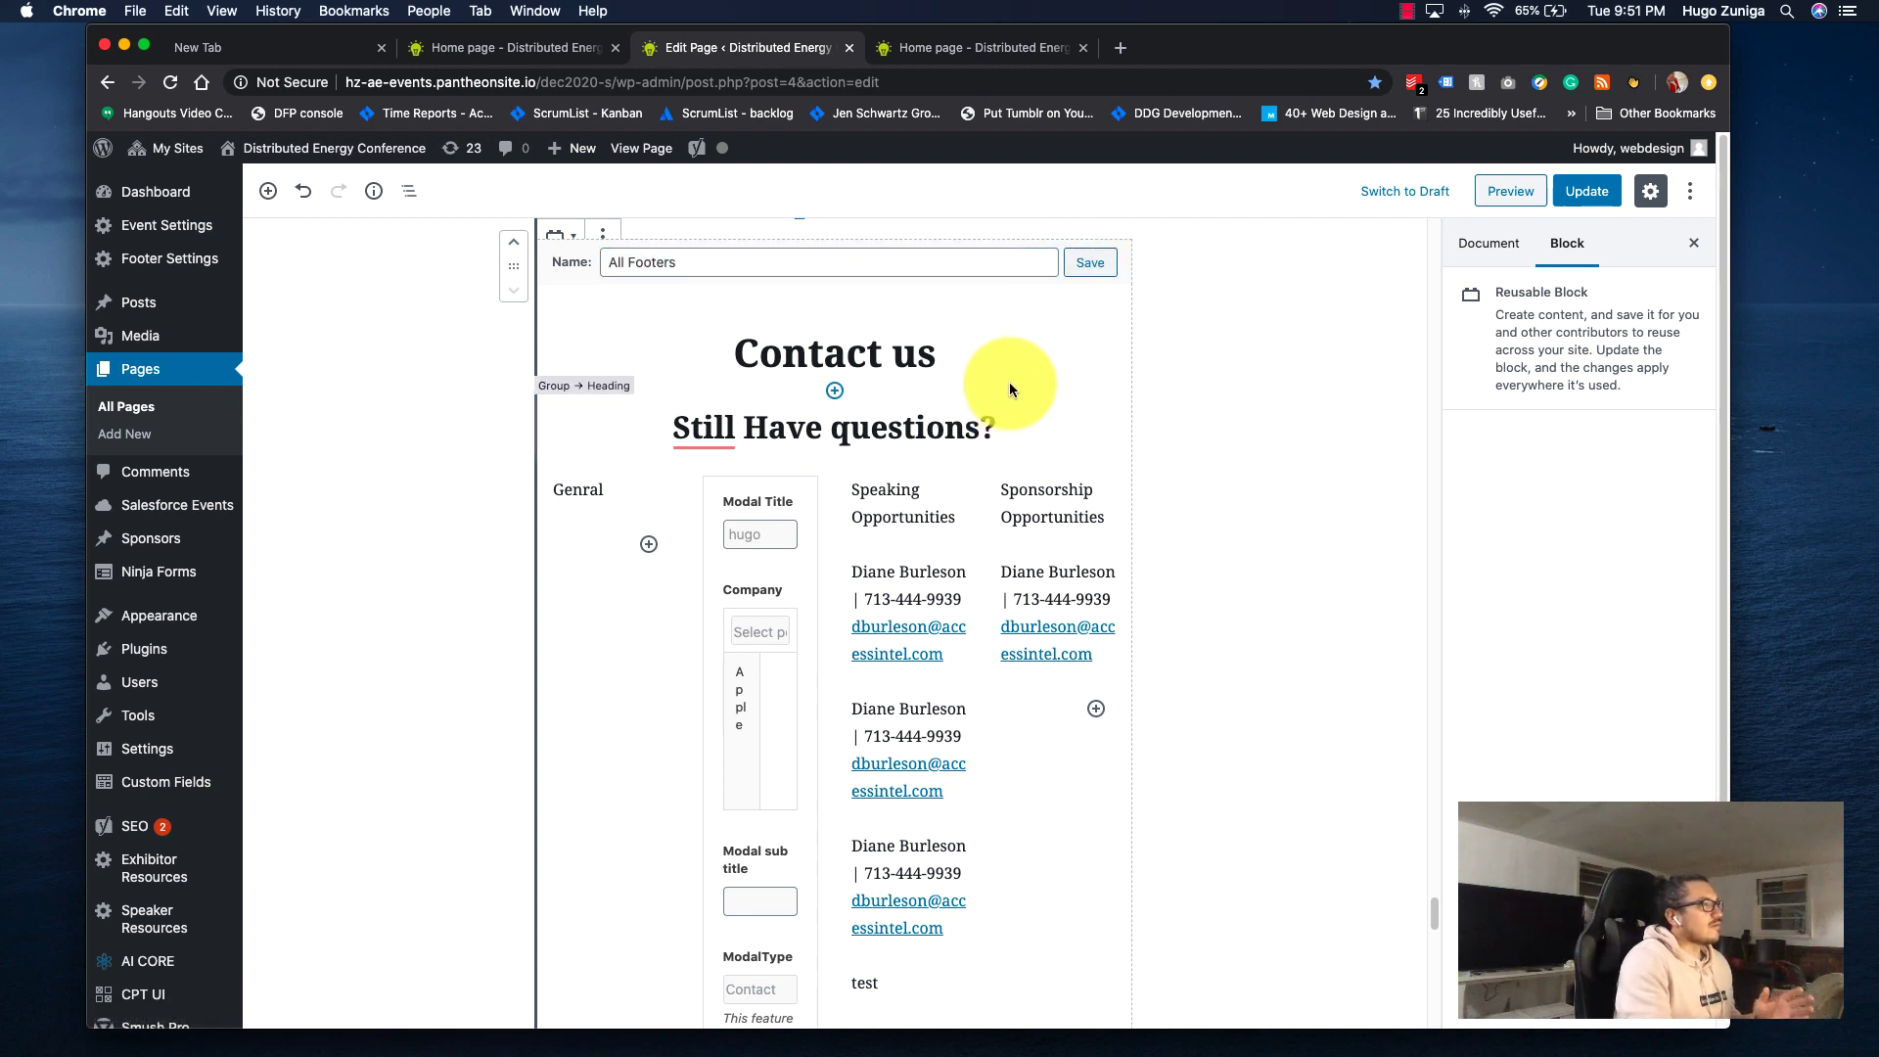
click(778, 428)
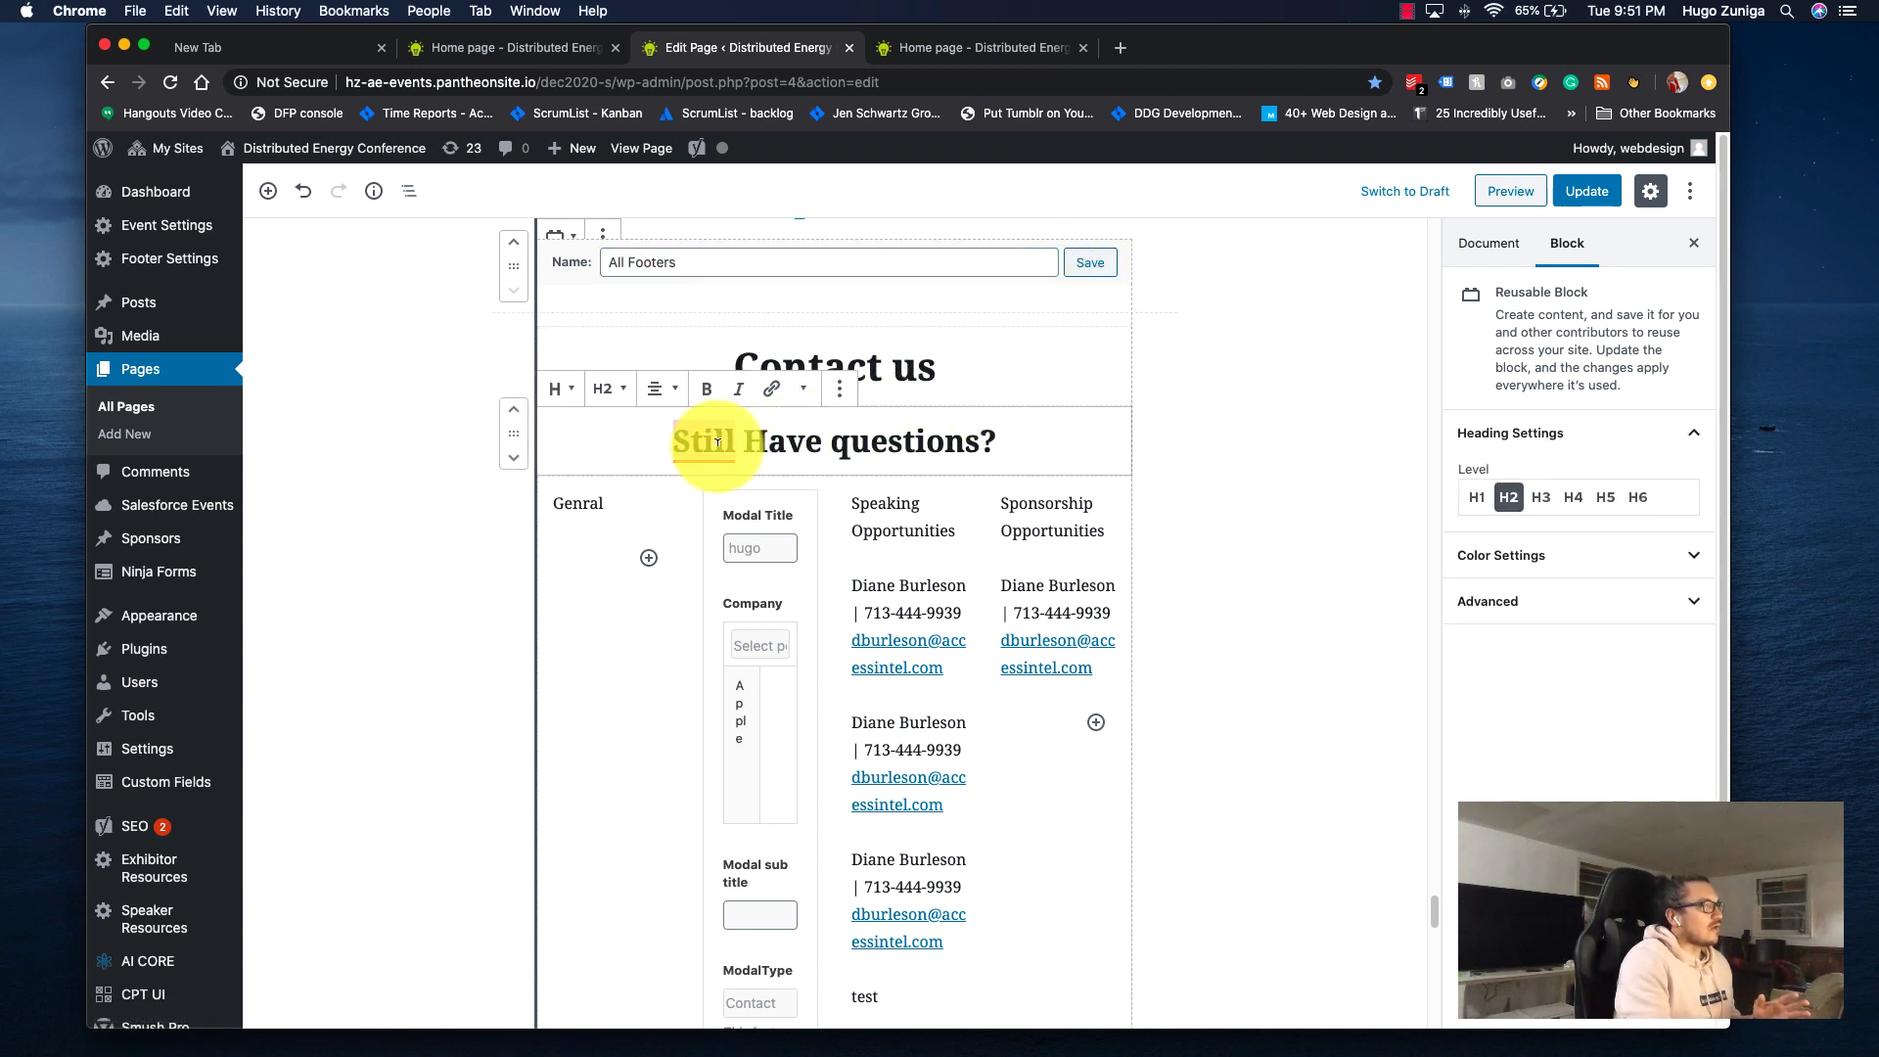
mouse_move(716, 444)
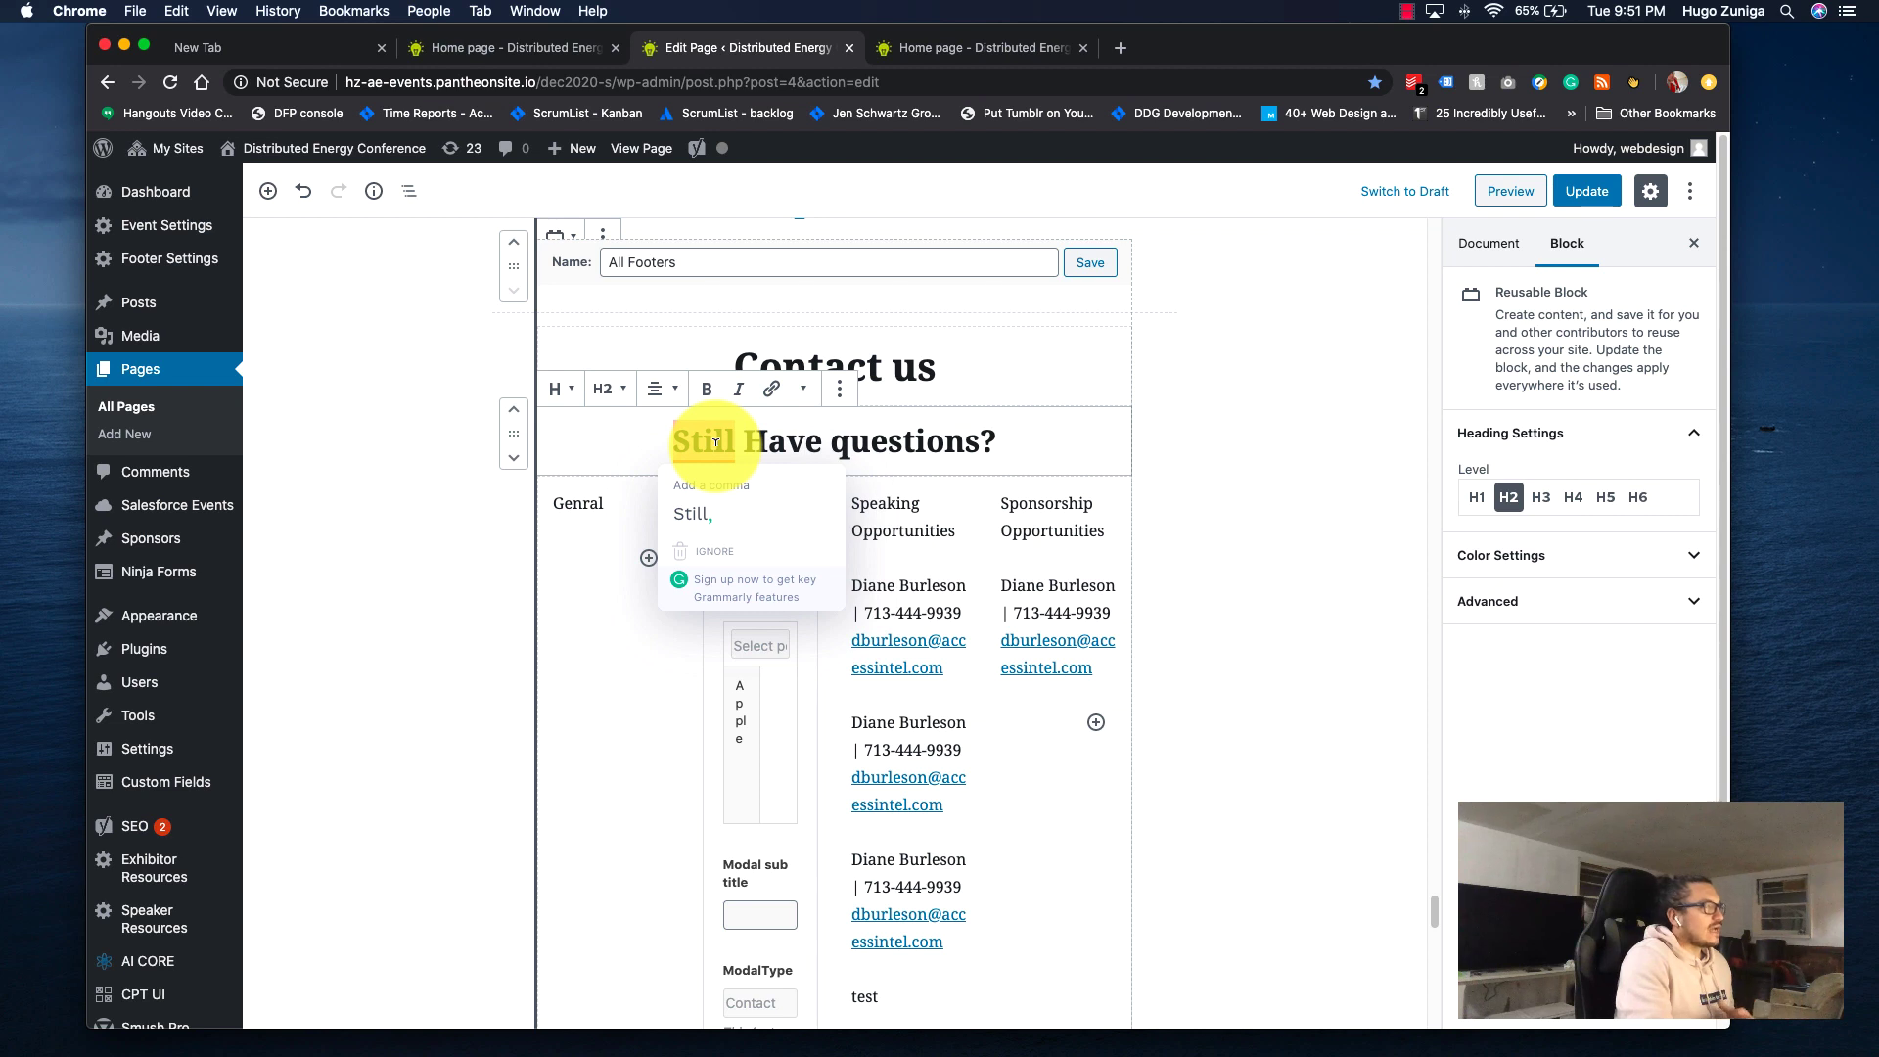
click(696, 497)
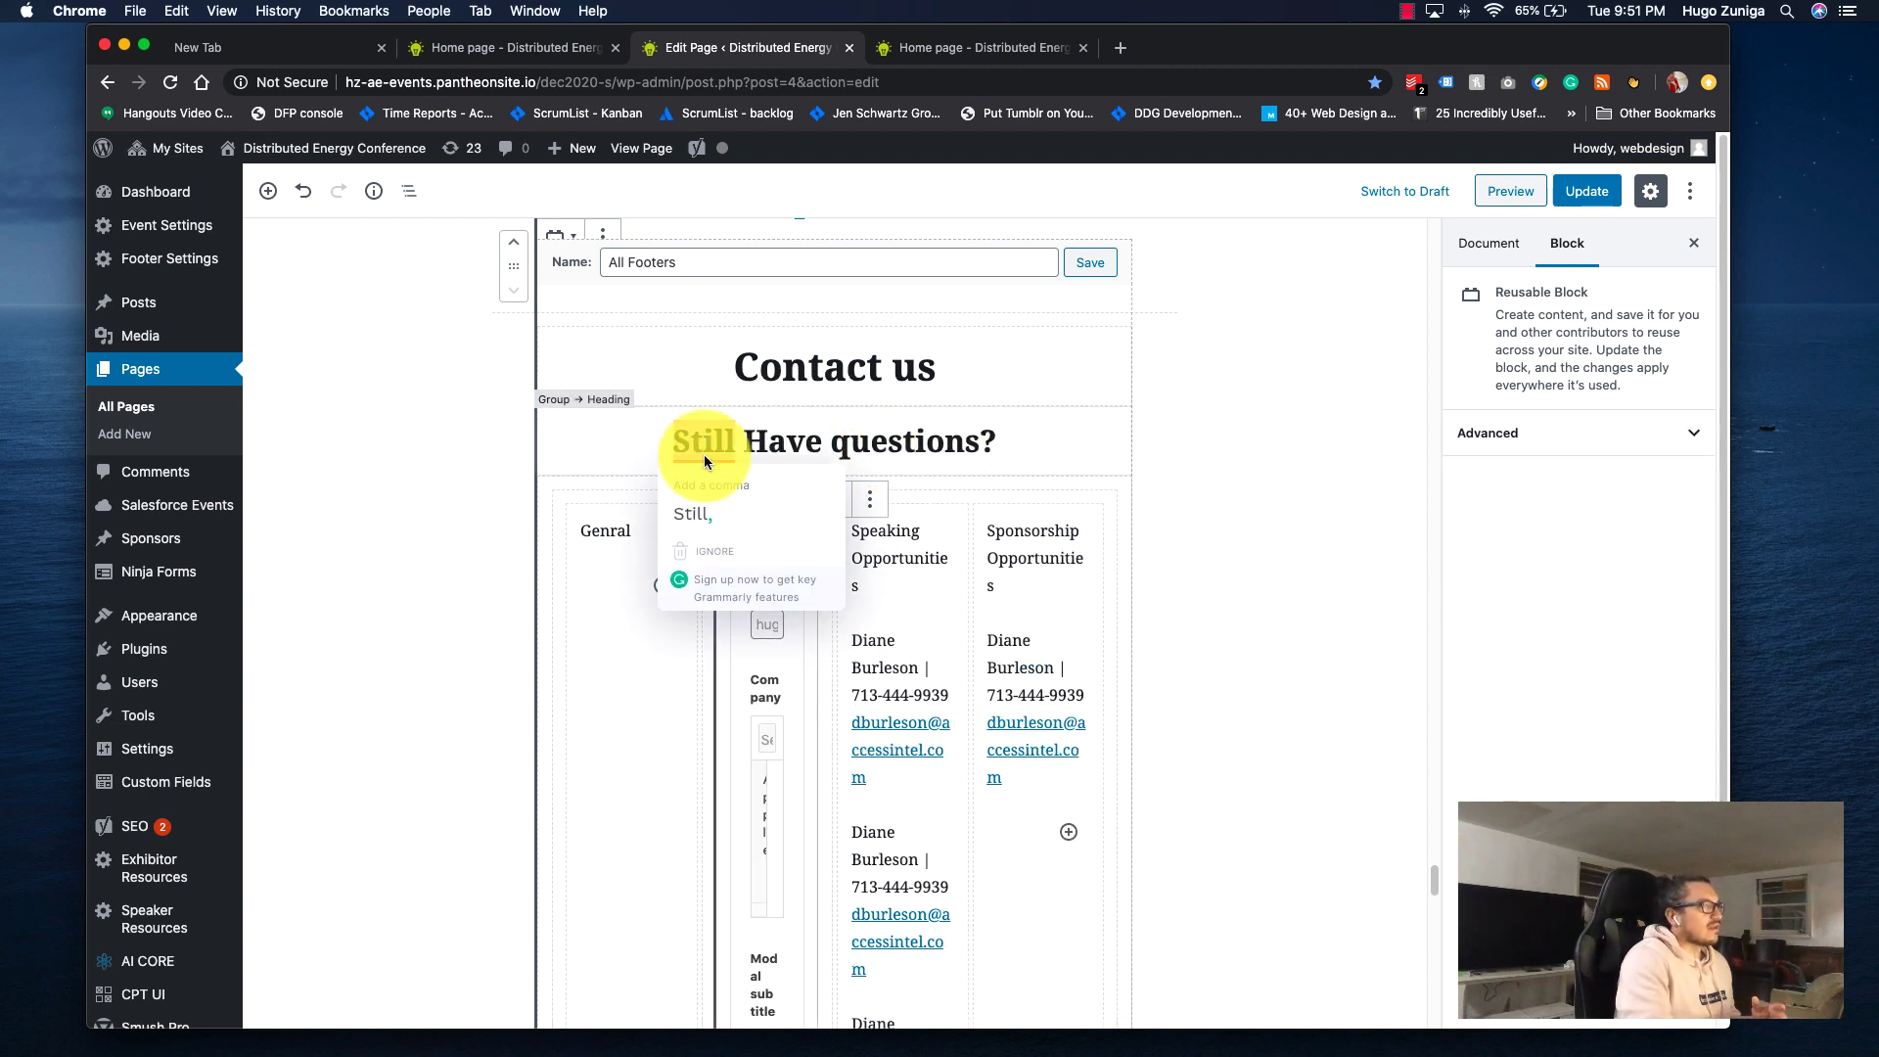
click(734, 499)
click(706, 450)
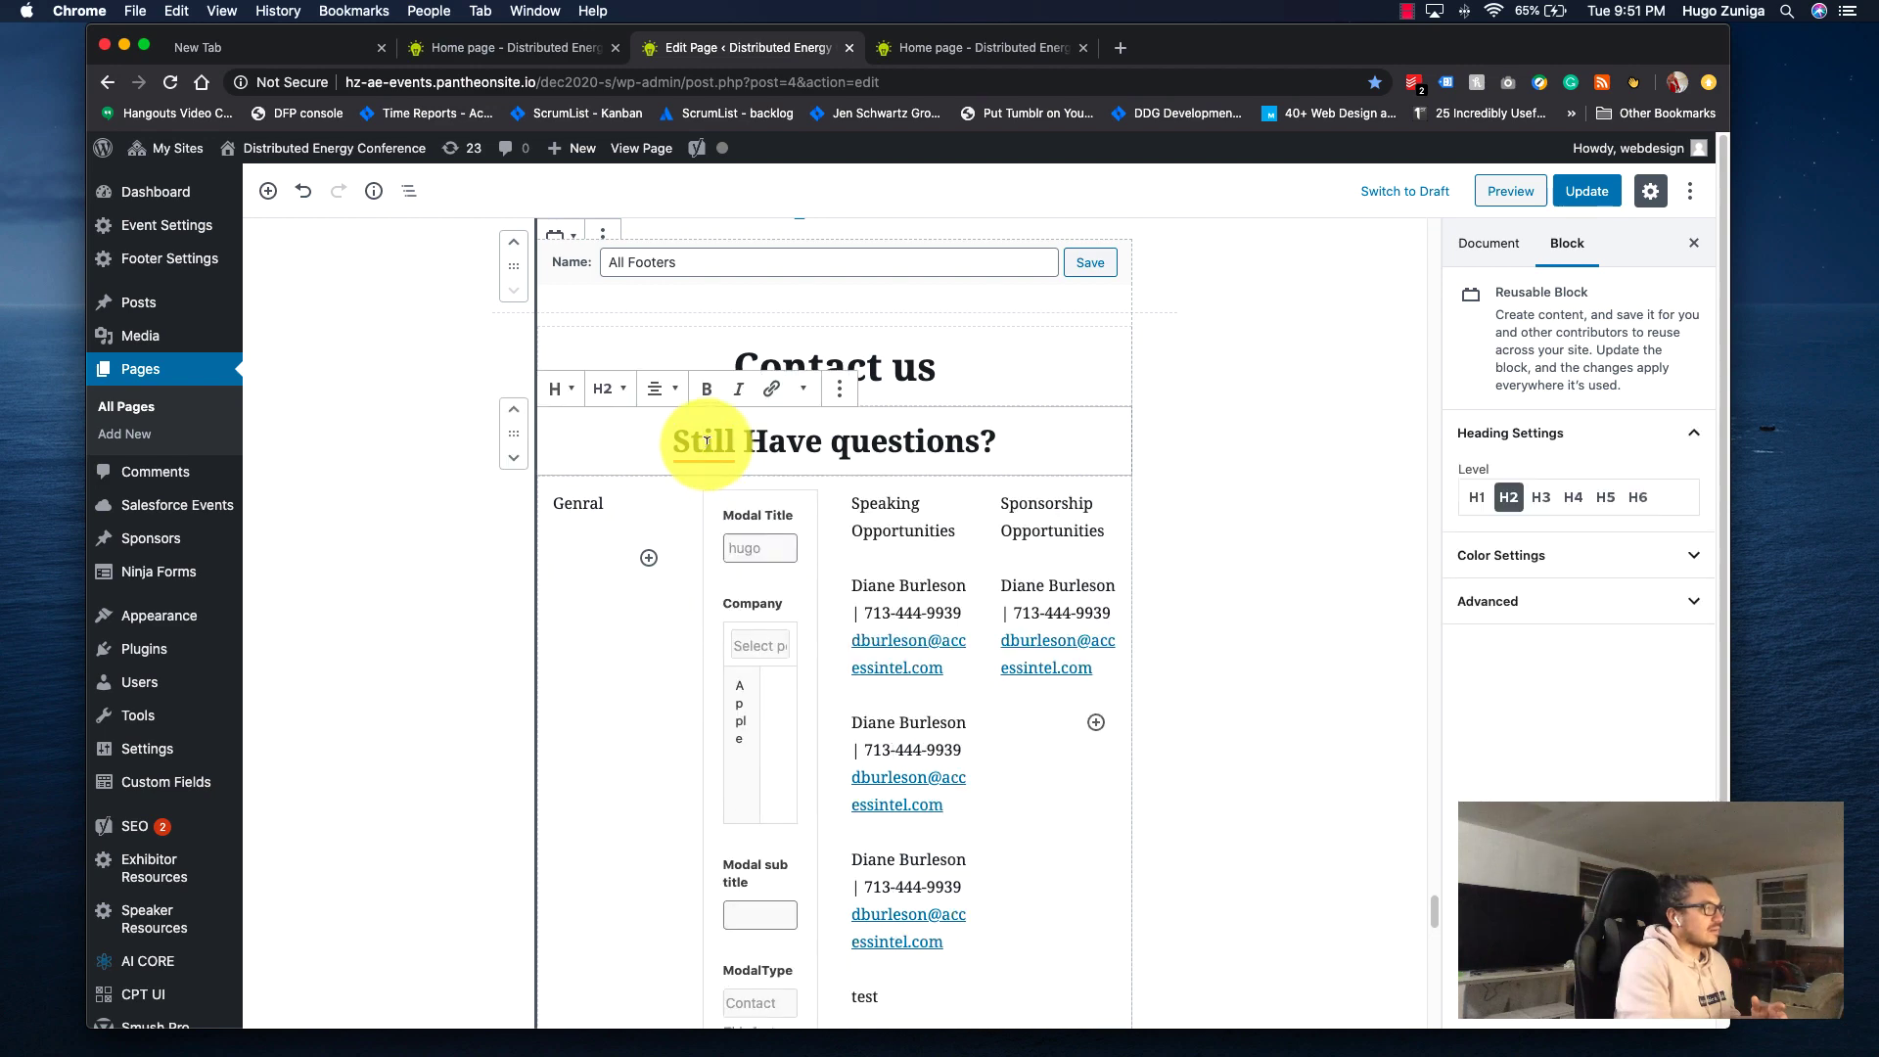
click(732, 494)
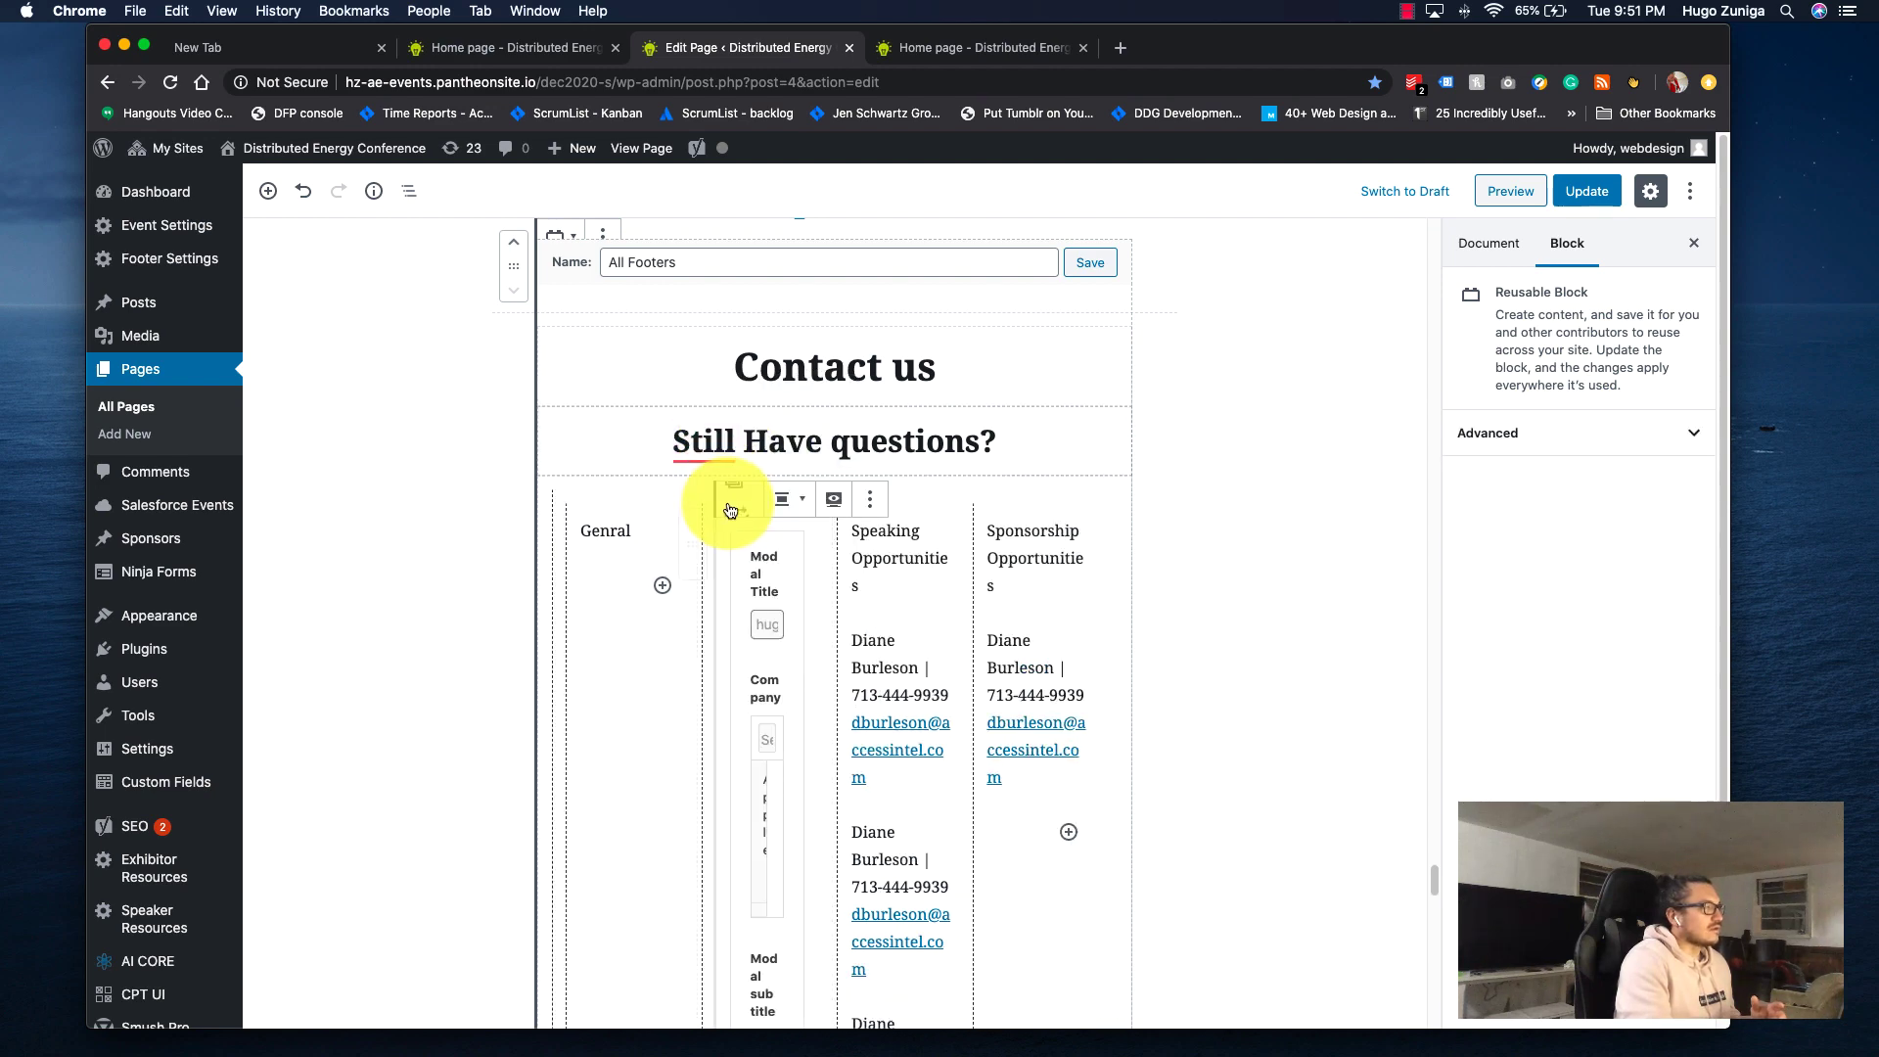
click(702, 502)
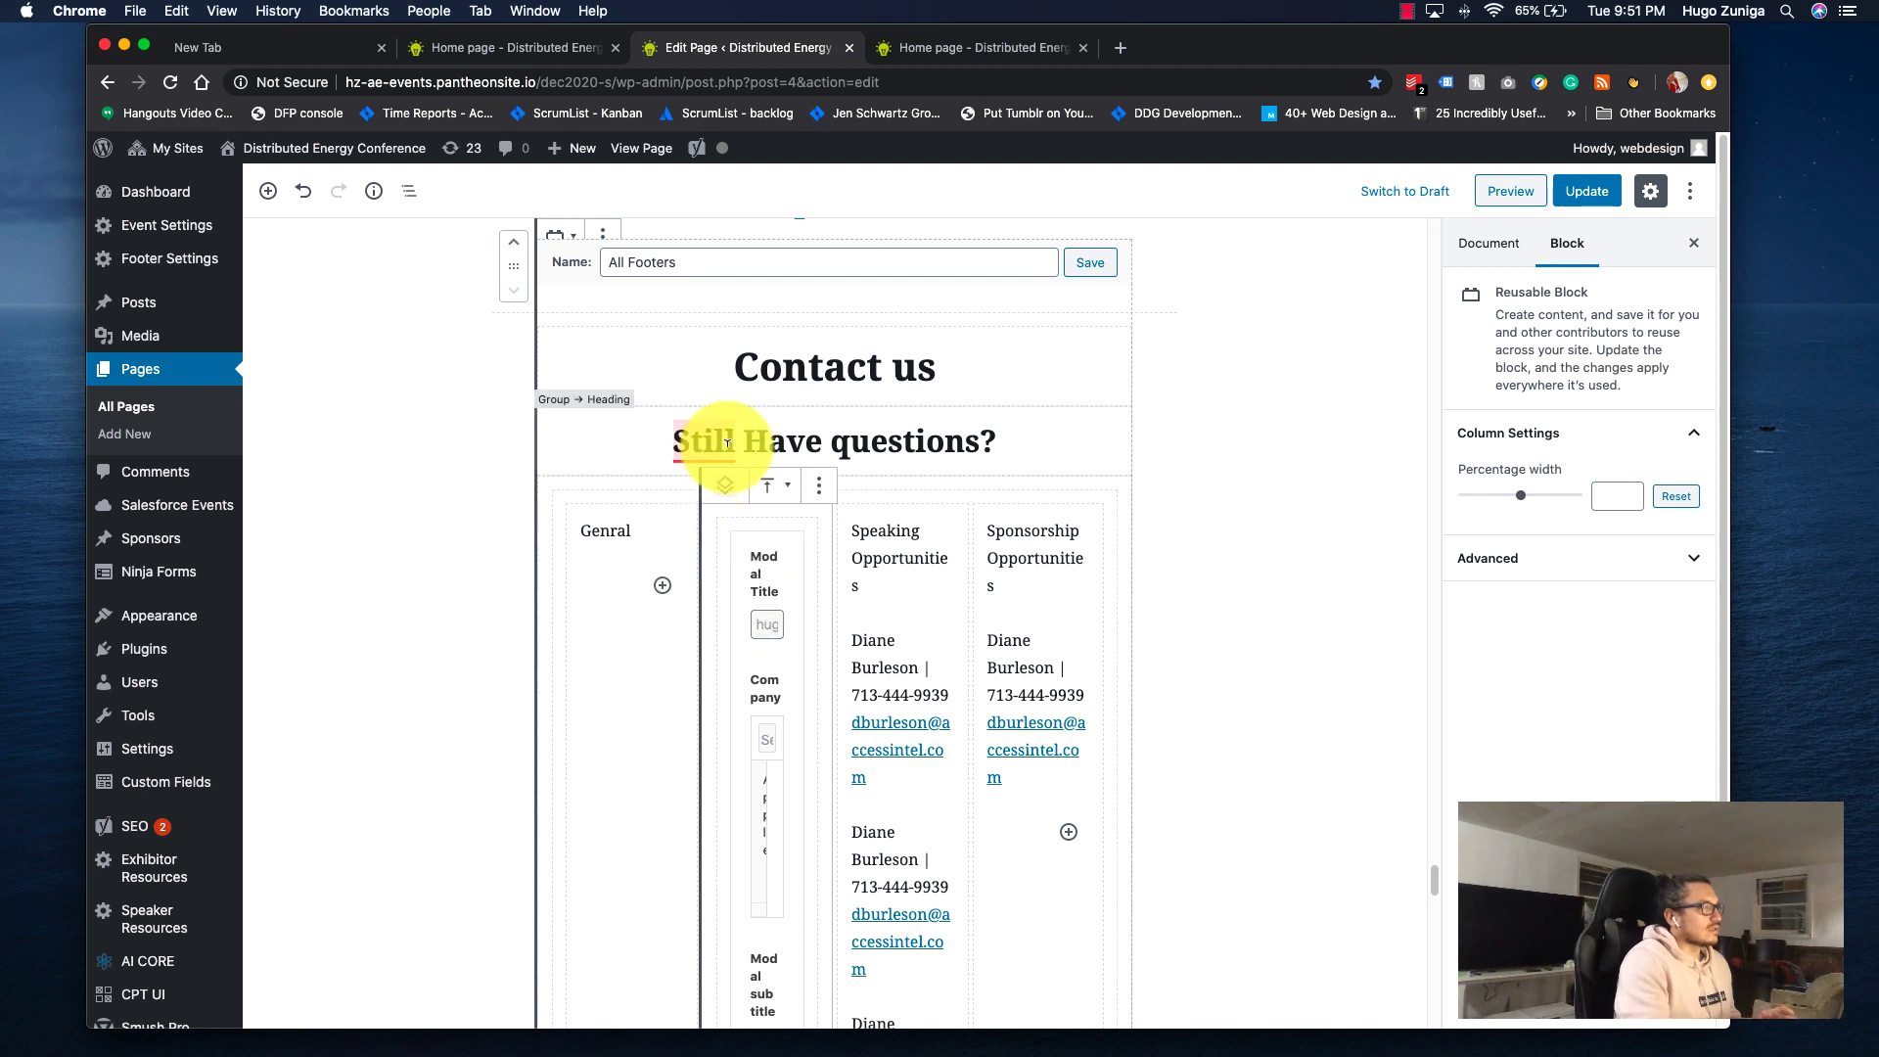
click(714, 450)
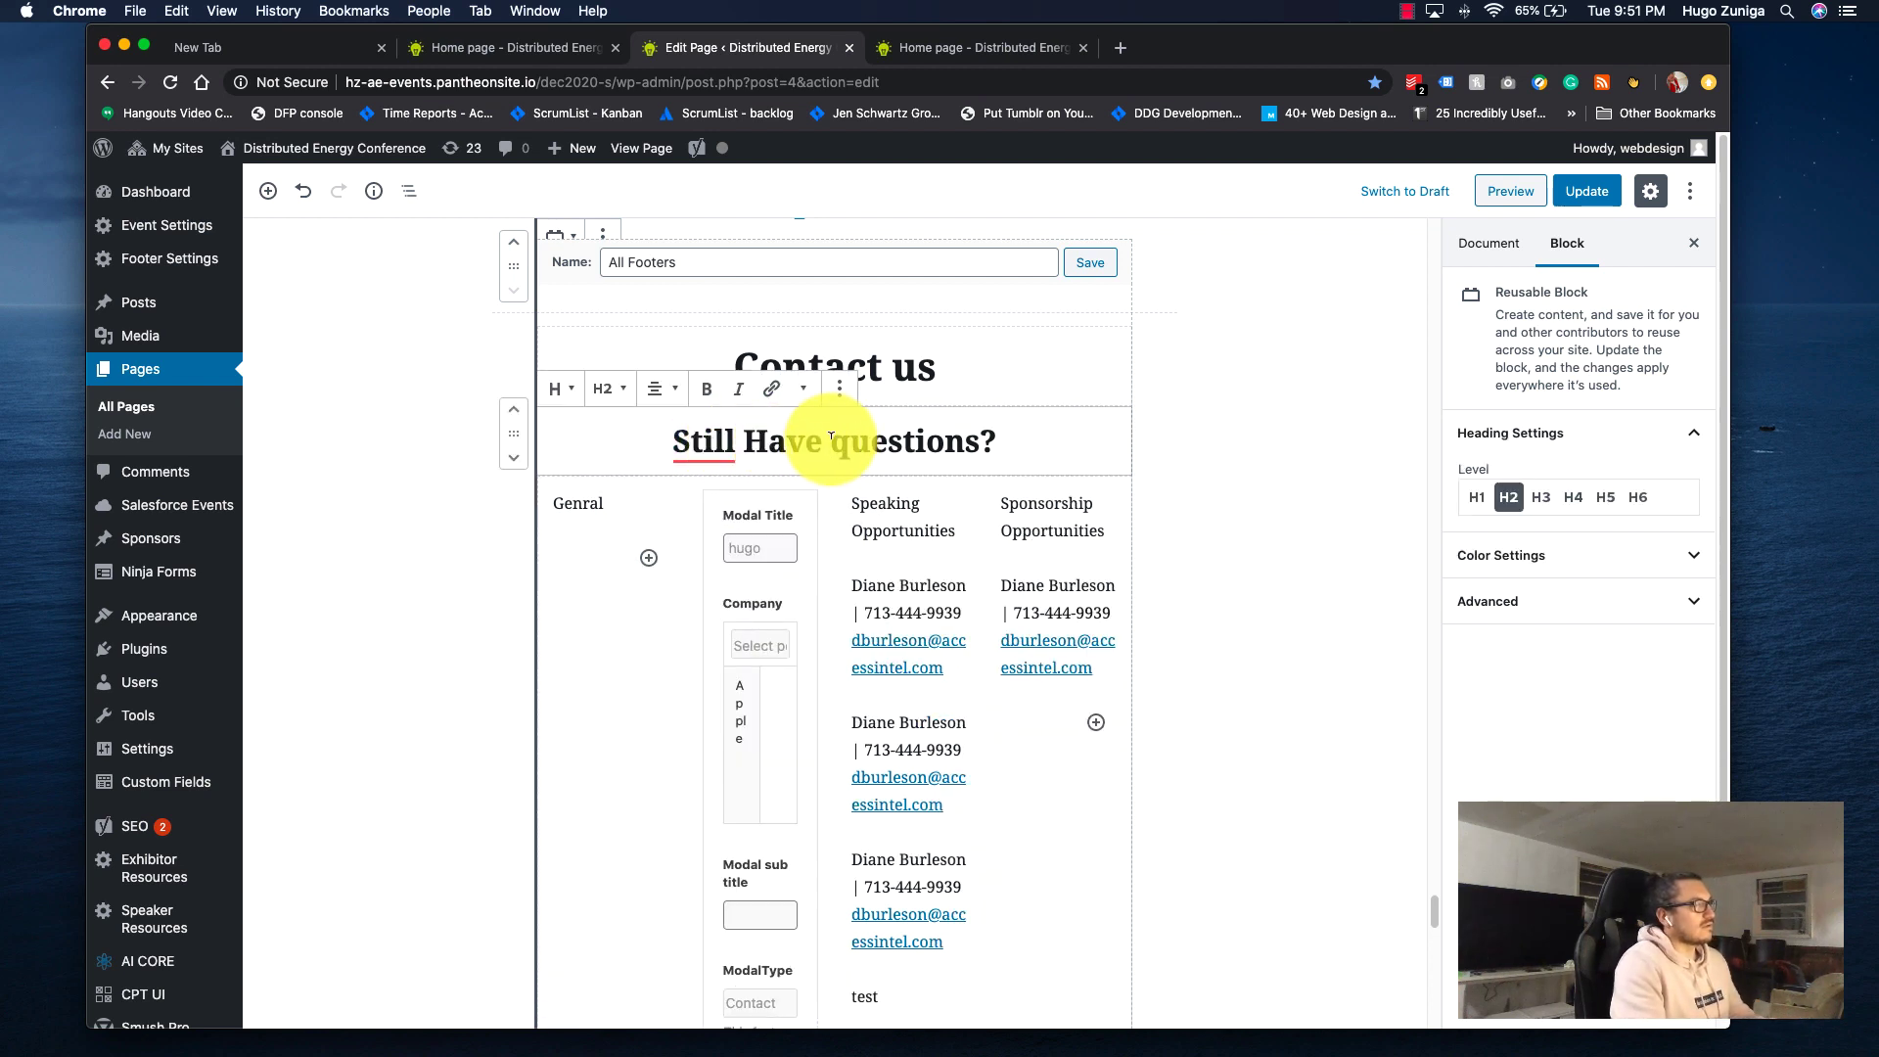
drag(831, 441, 686, 446)
click(686, 446)
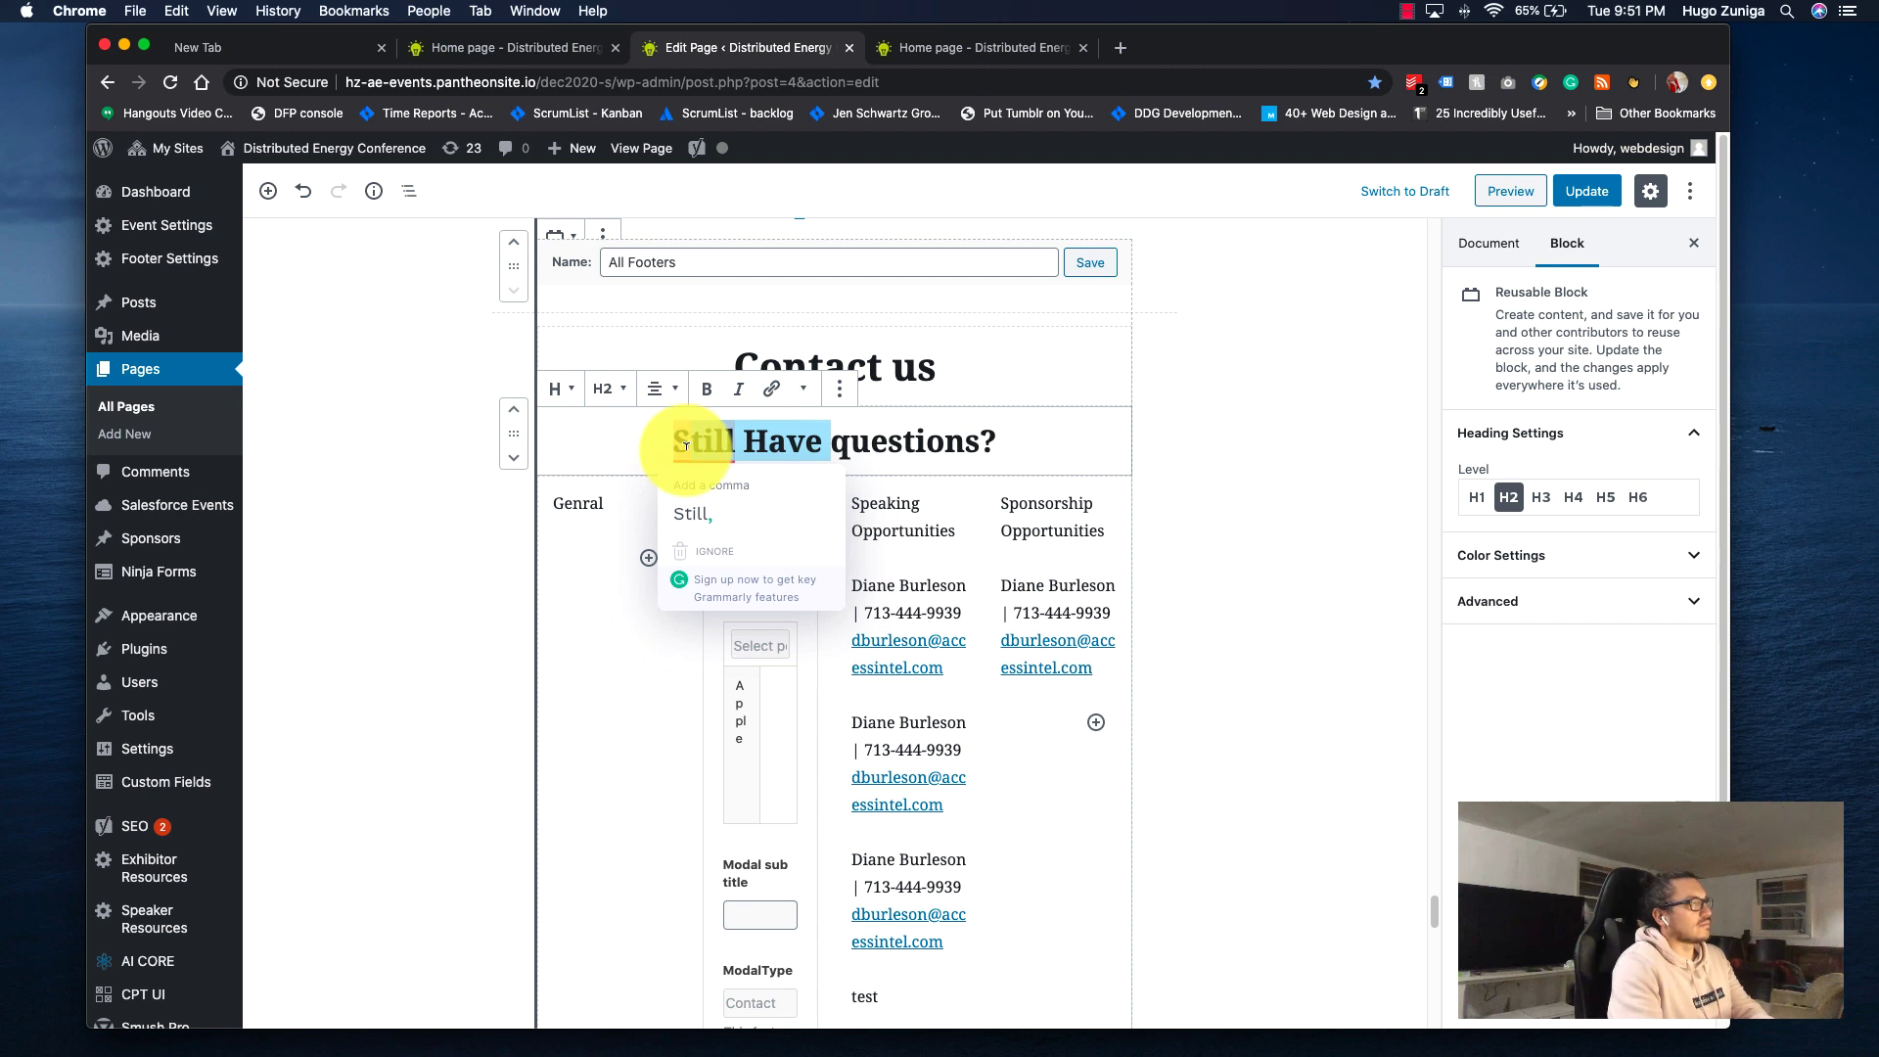
key(BackSpace)
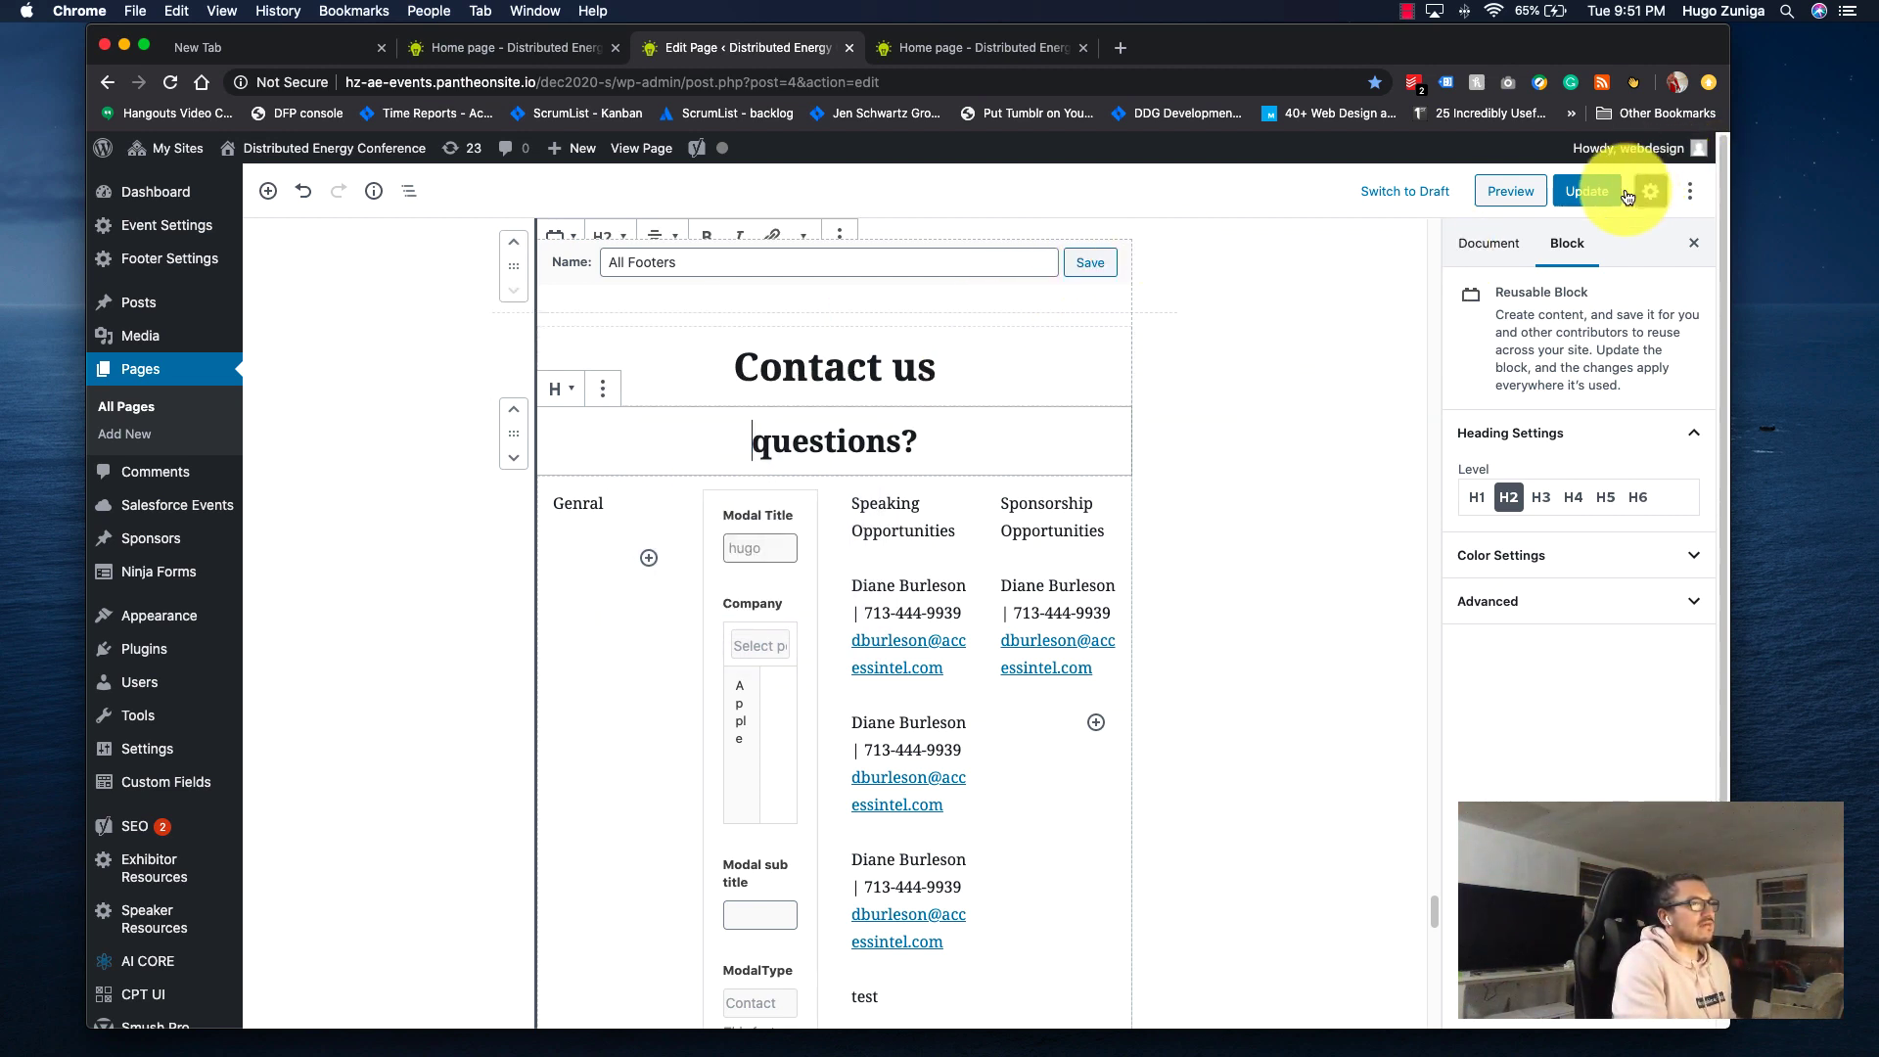
click(1092, 266)
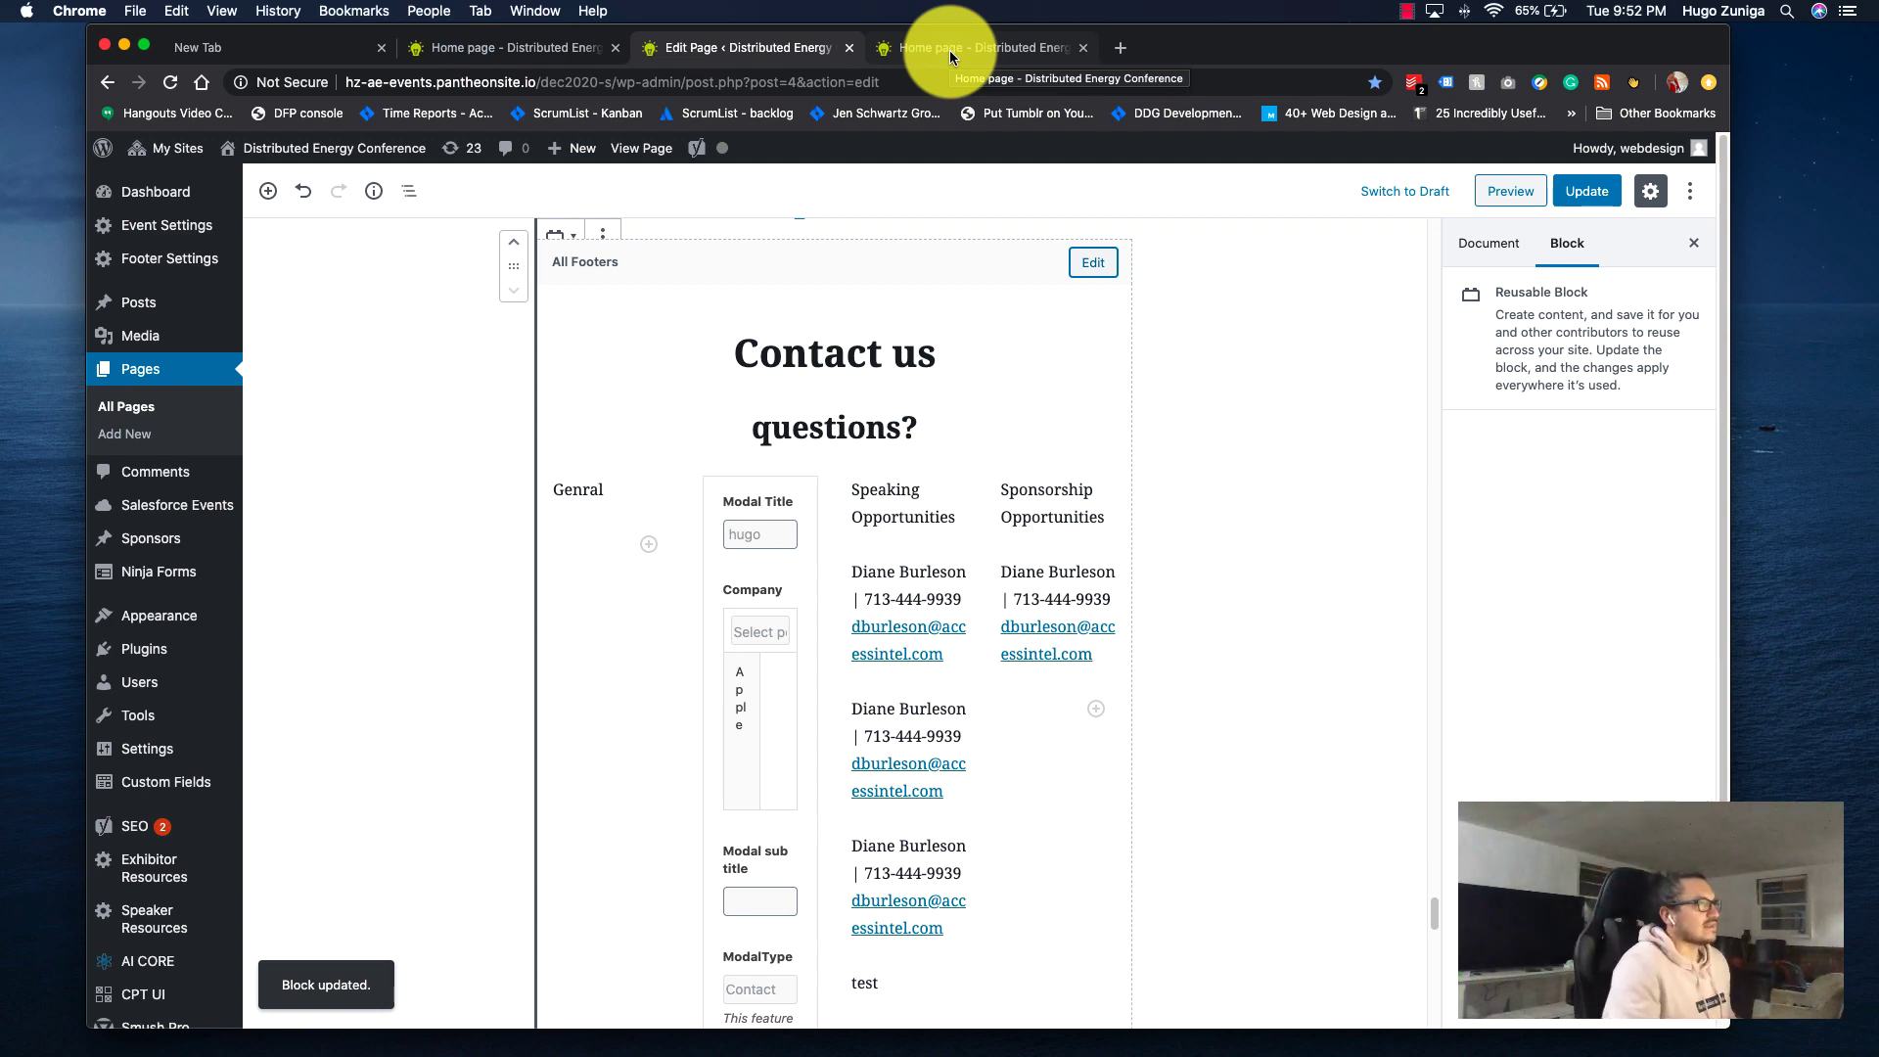
Return to the group below the hero and select the "modal tests" reusable block nested inside it.
scroll(1041, 524, down, 3)
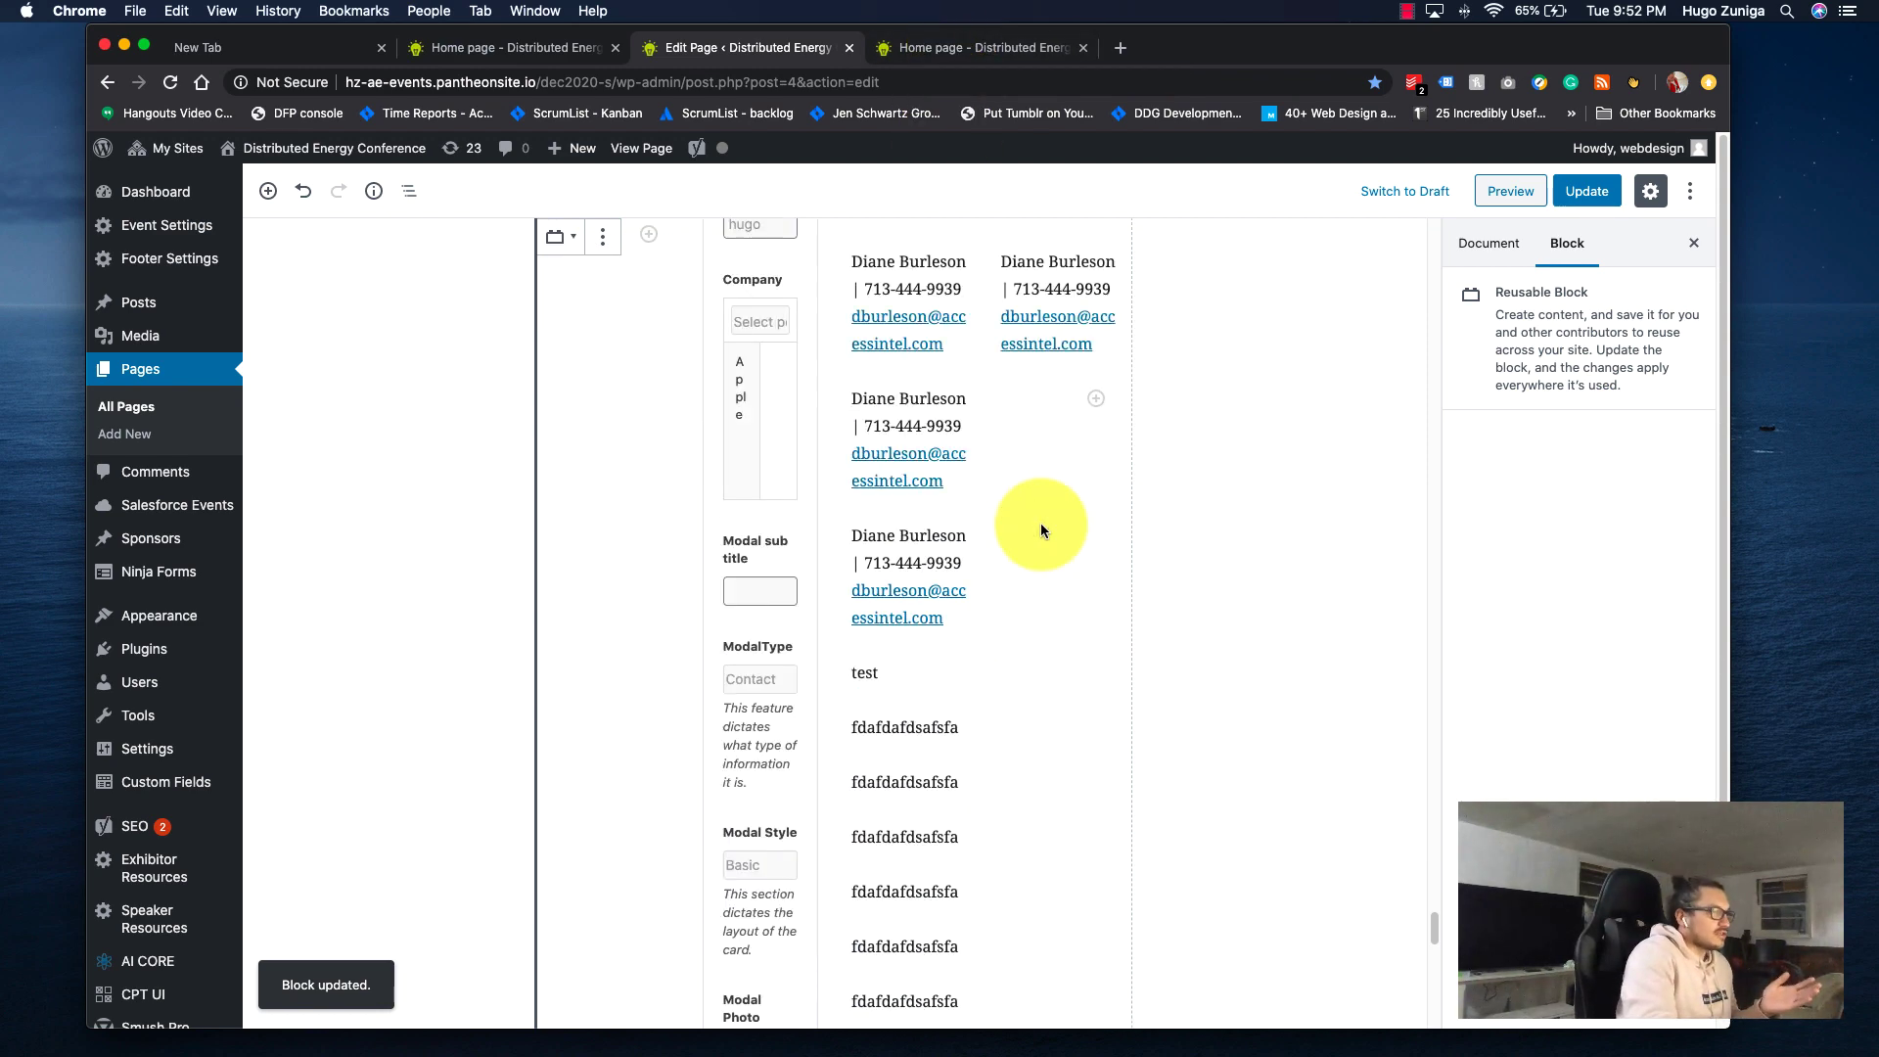
scroll(1042, 524, down, 15)
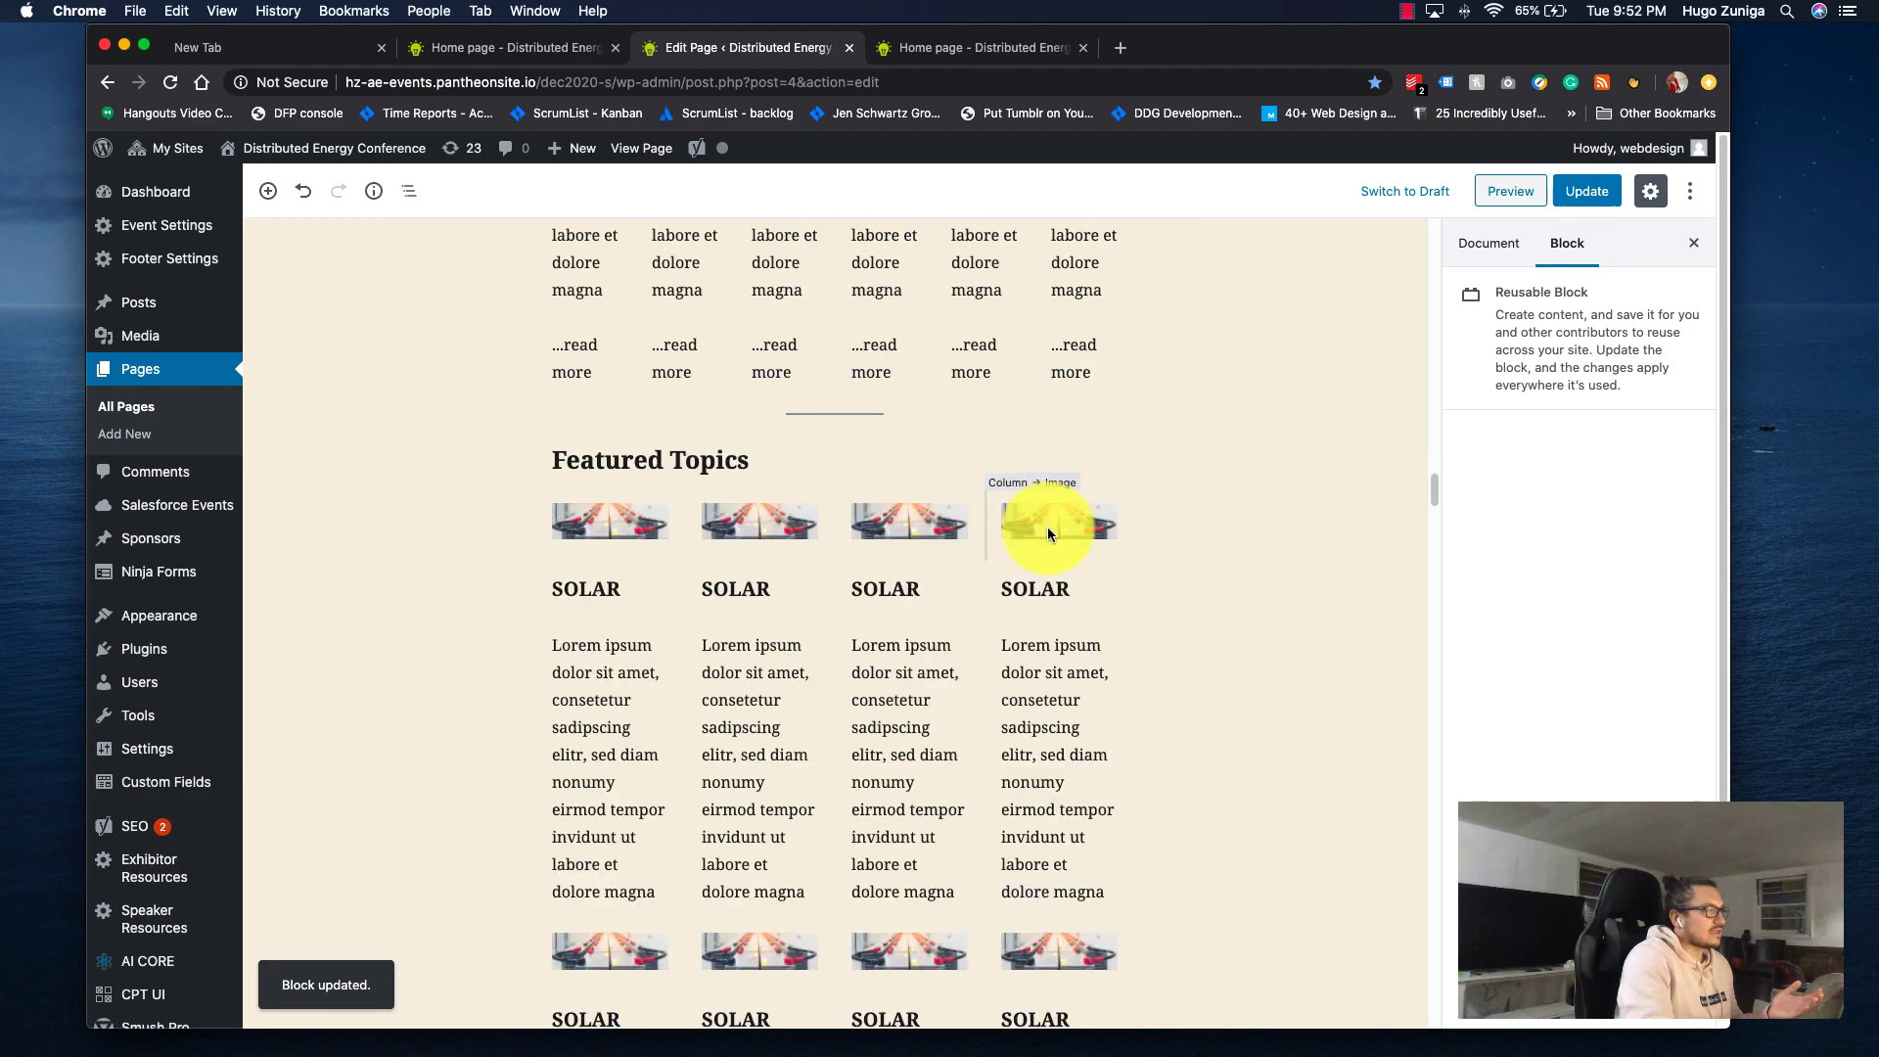
scroll(1047, 527, up, 20)
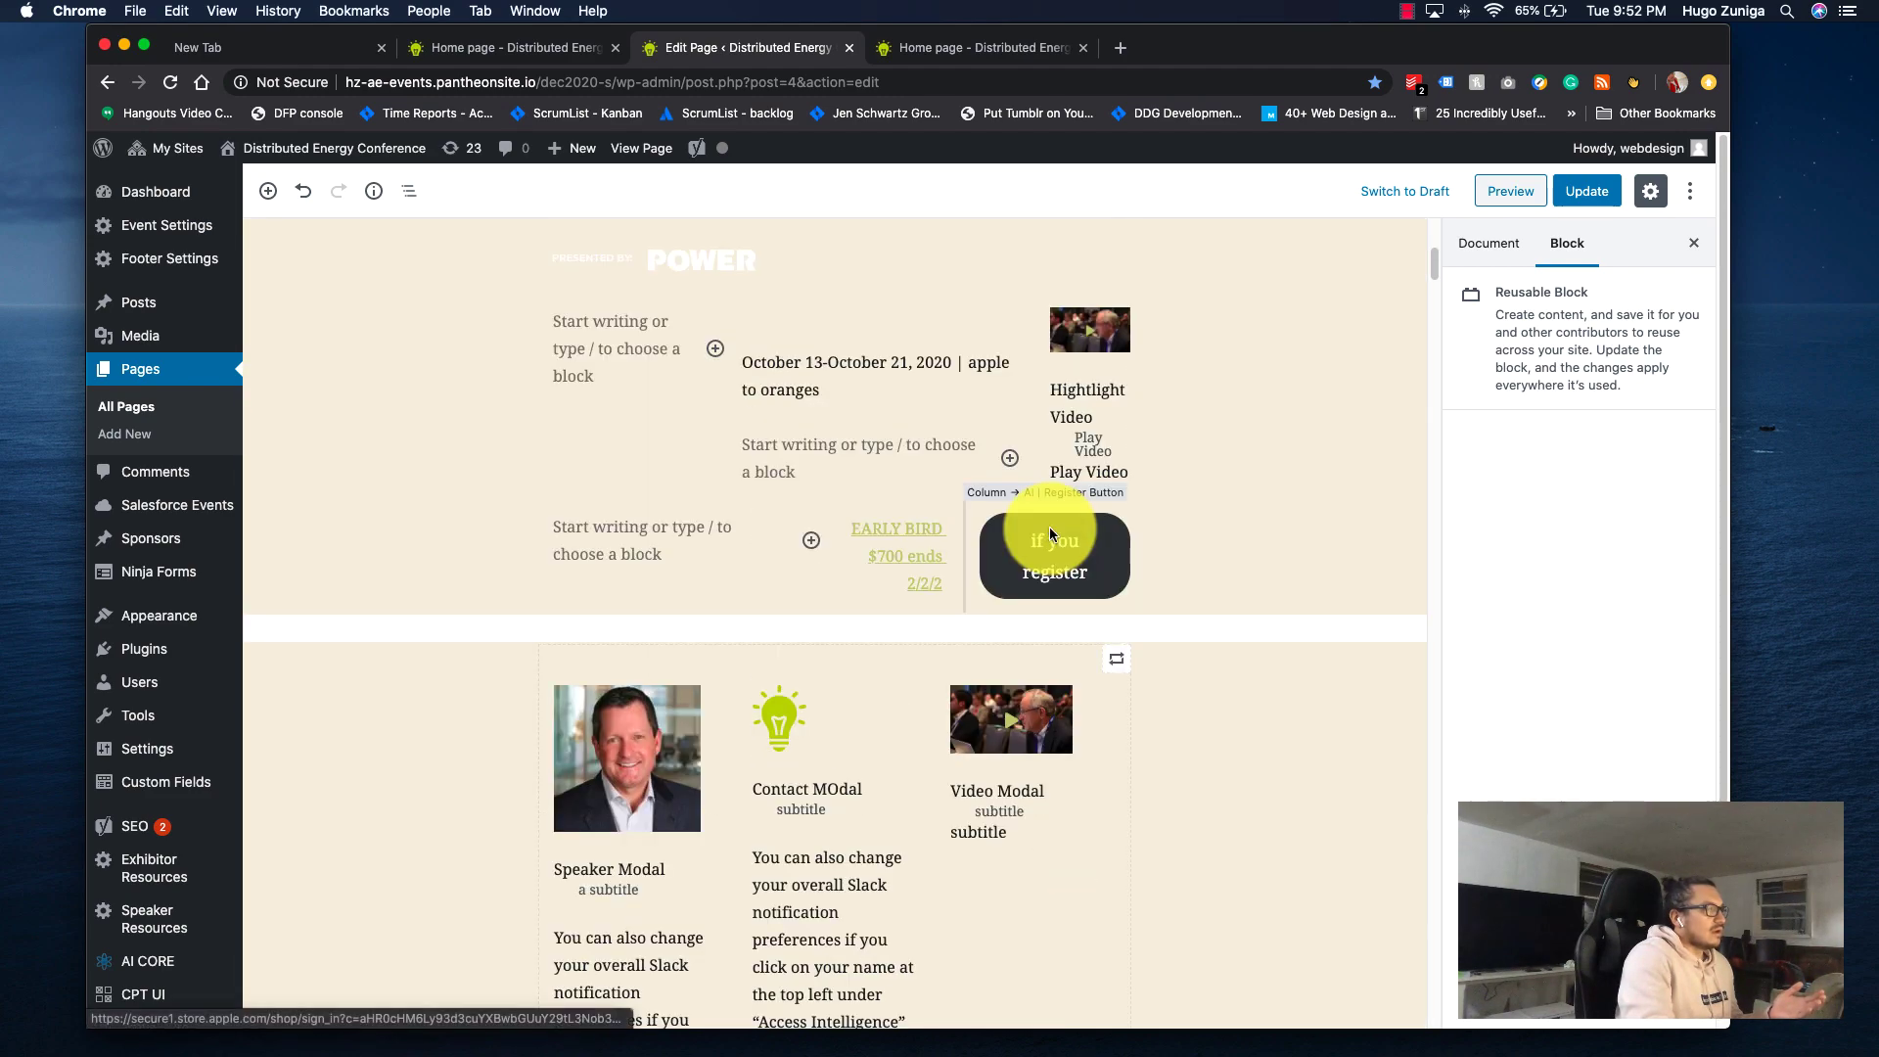
scroll(1049, 527, up, 10)
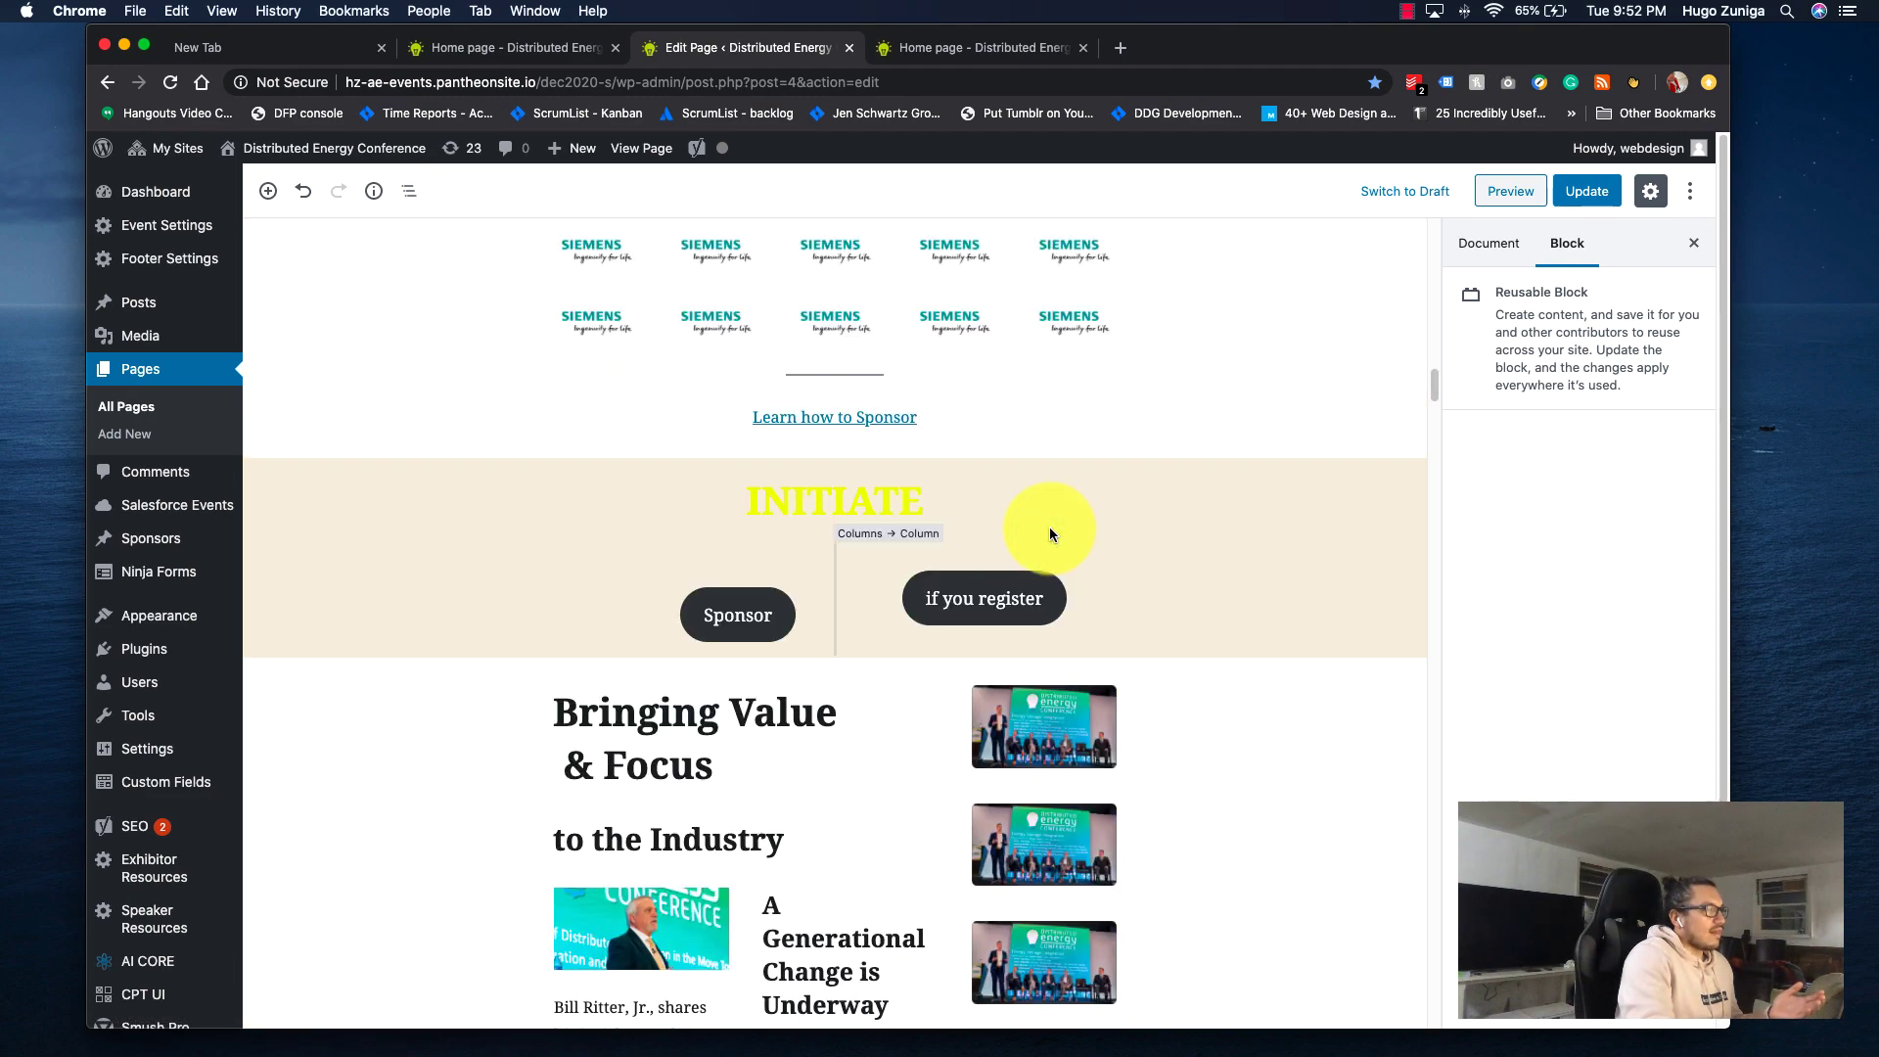
scroll(1050, 527, up, 20)
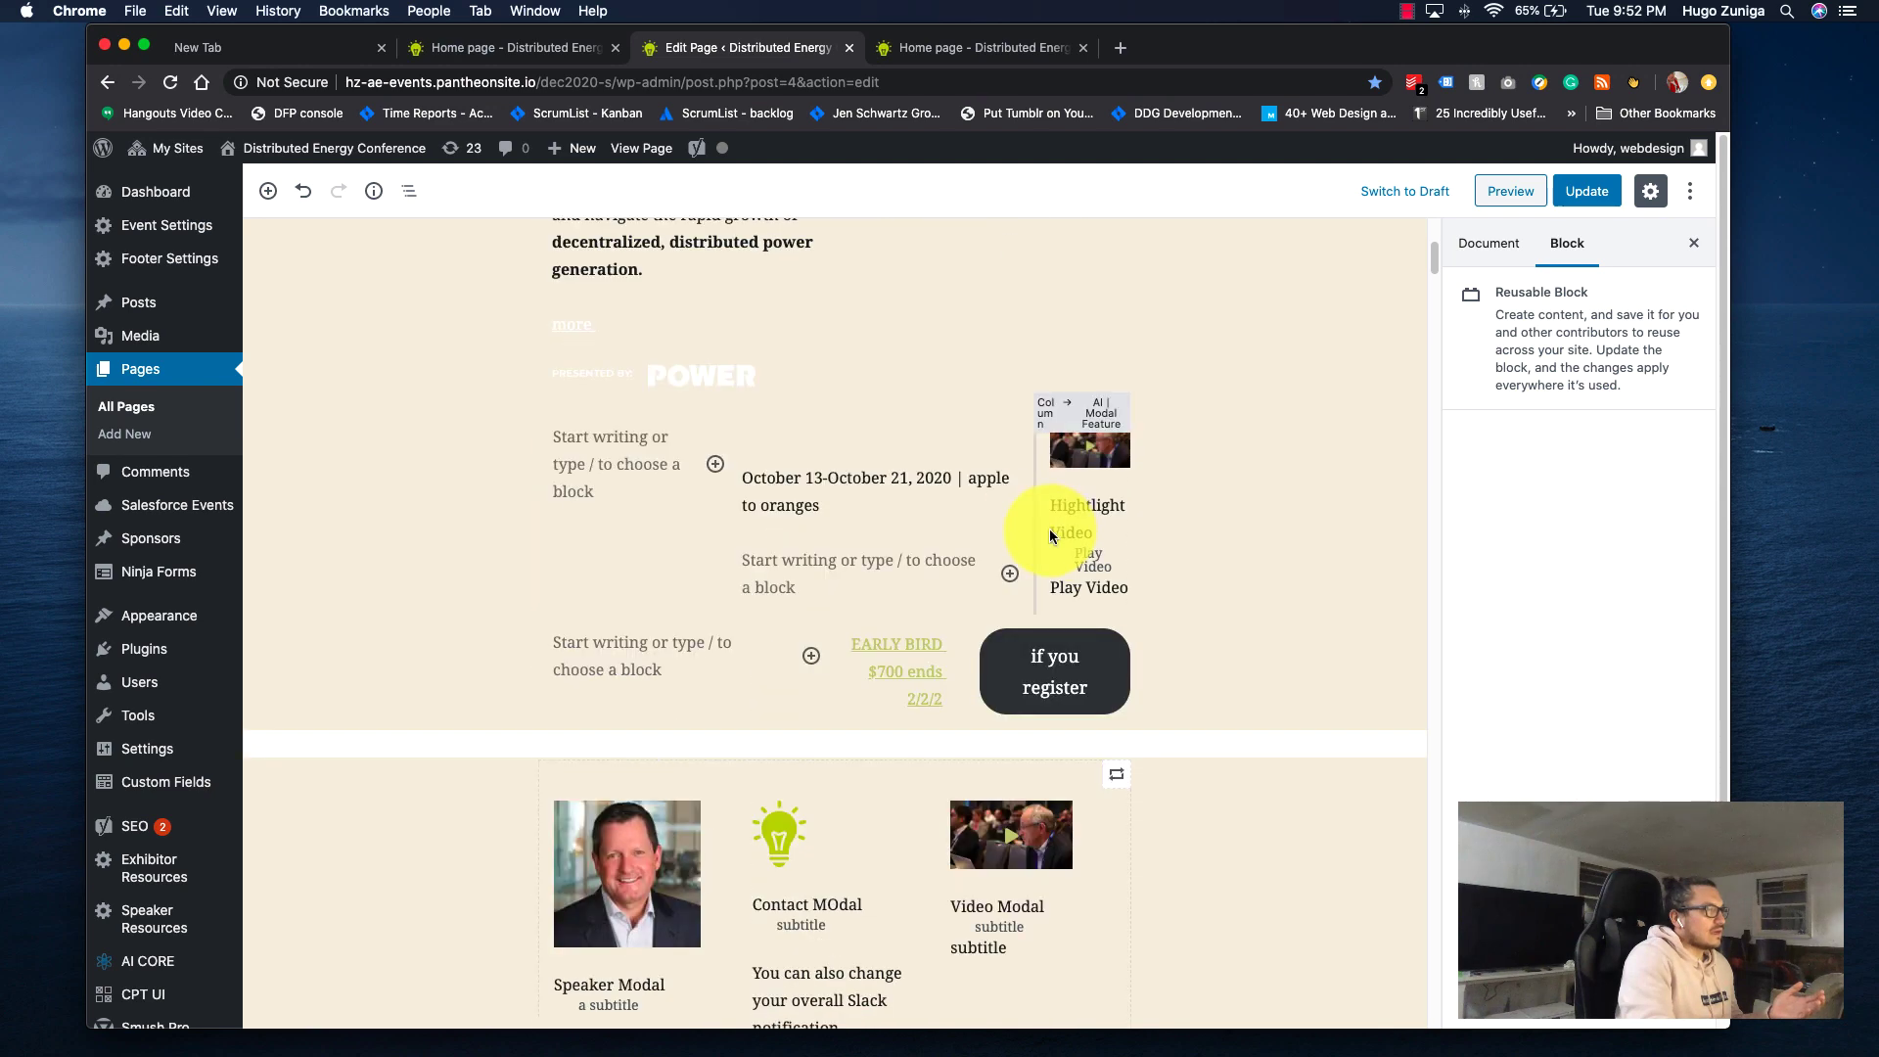
scroll(1049, 529, down, 4)
click(1117, 419)
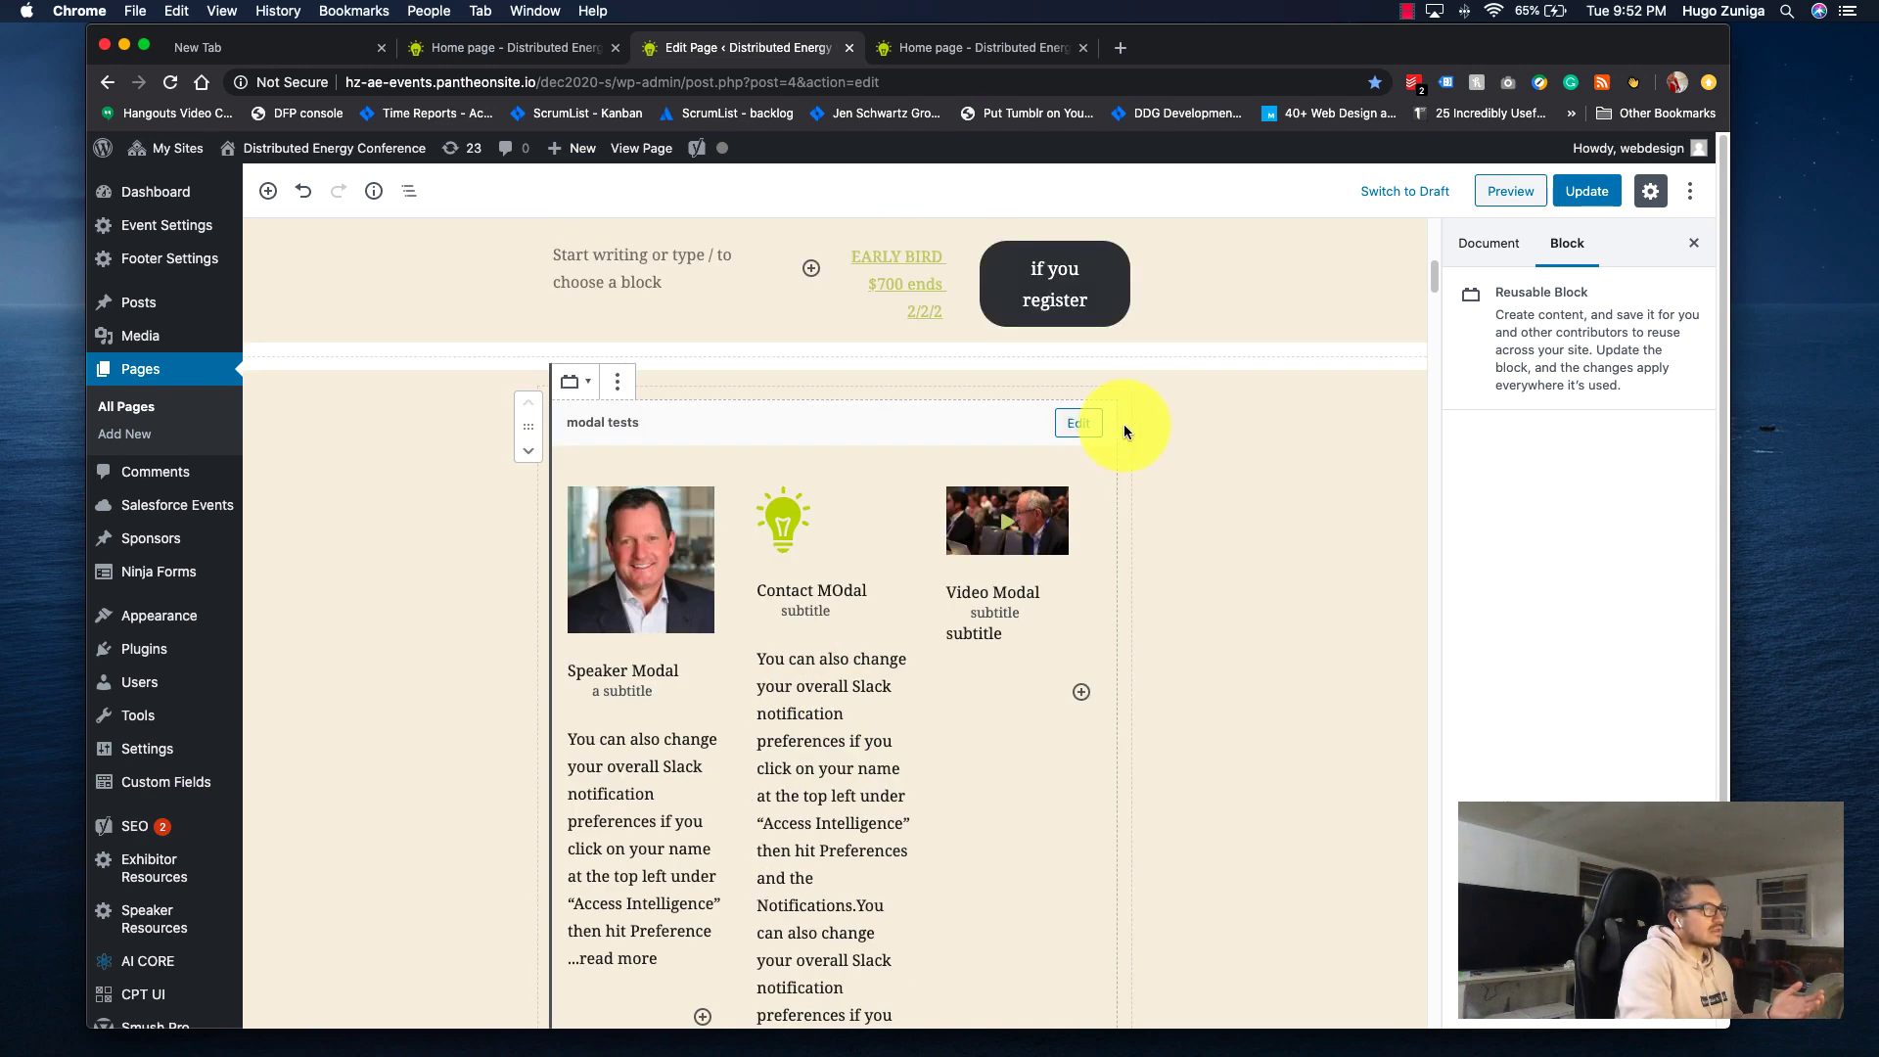
click(1143, 425)
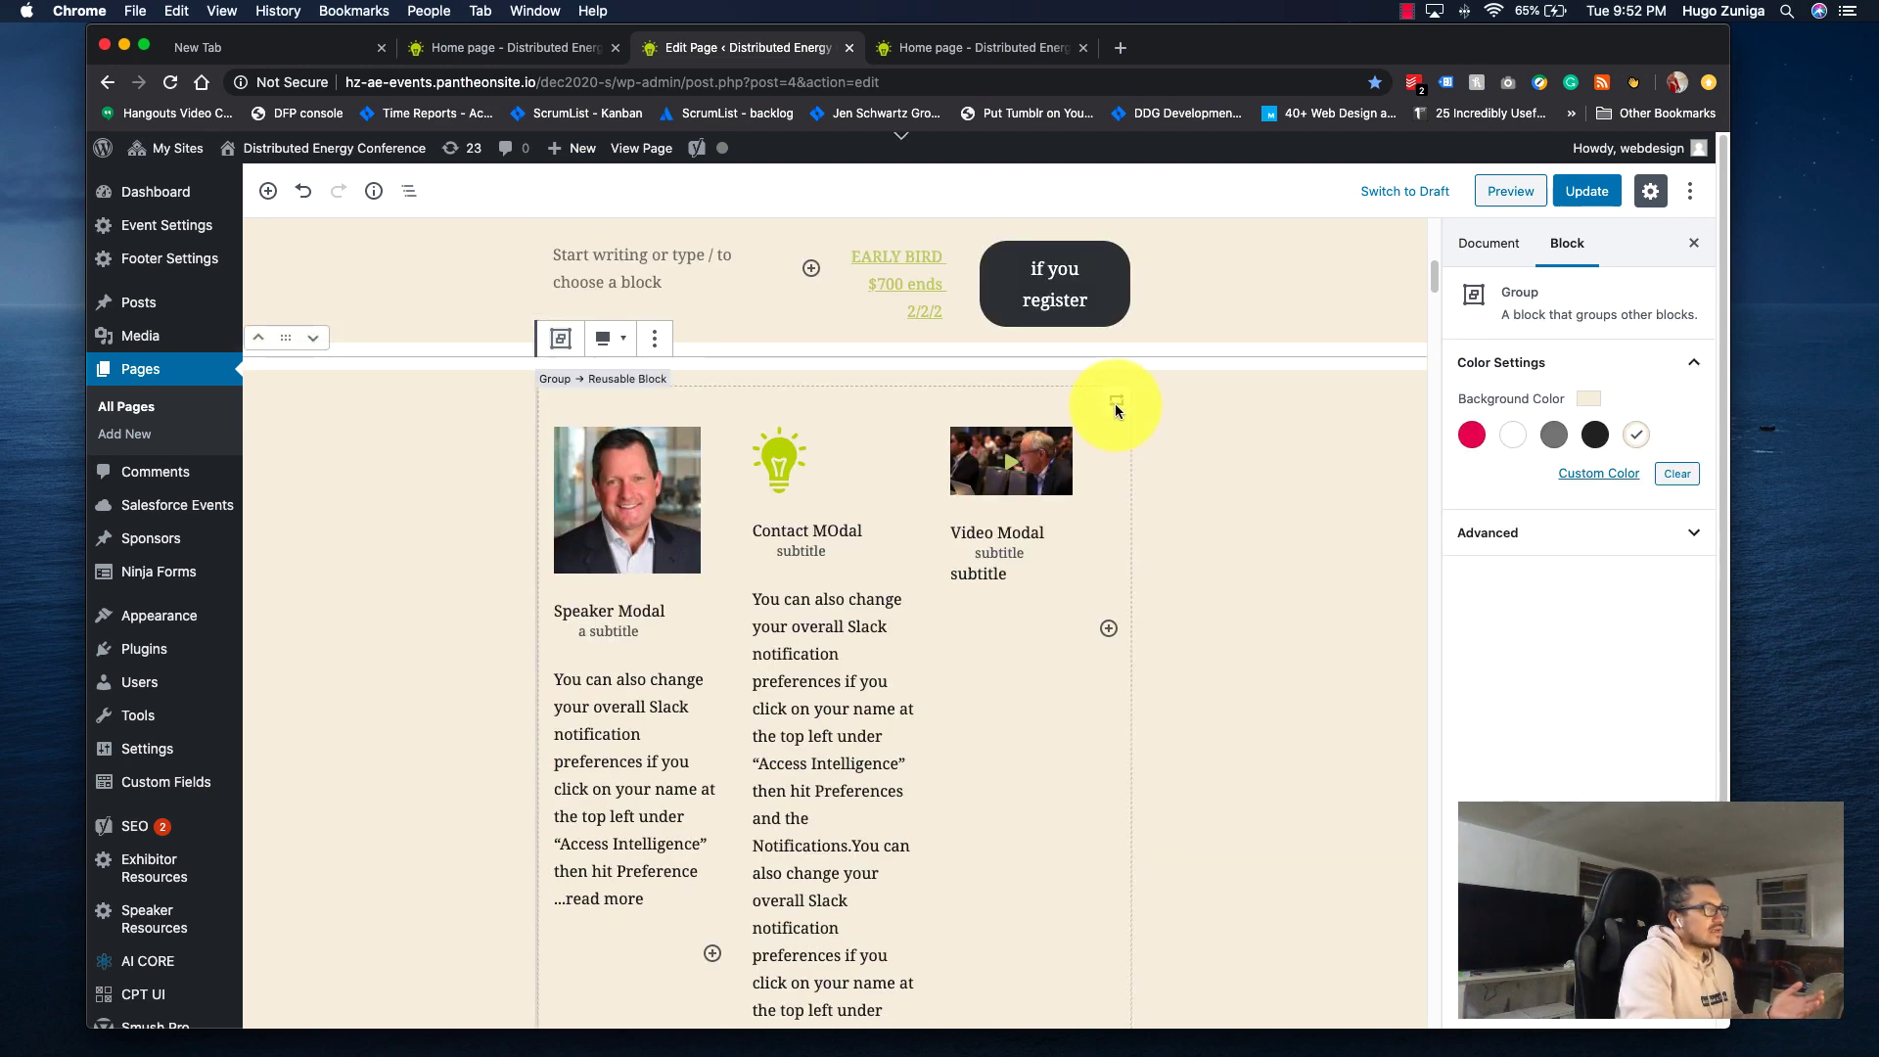
click(1117, 405)
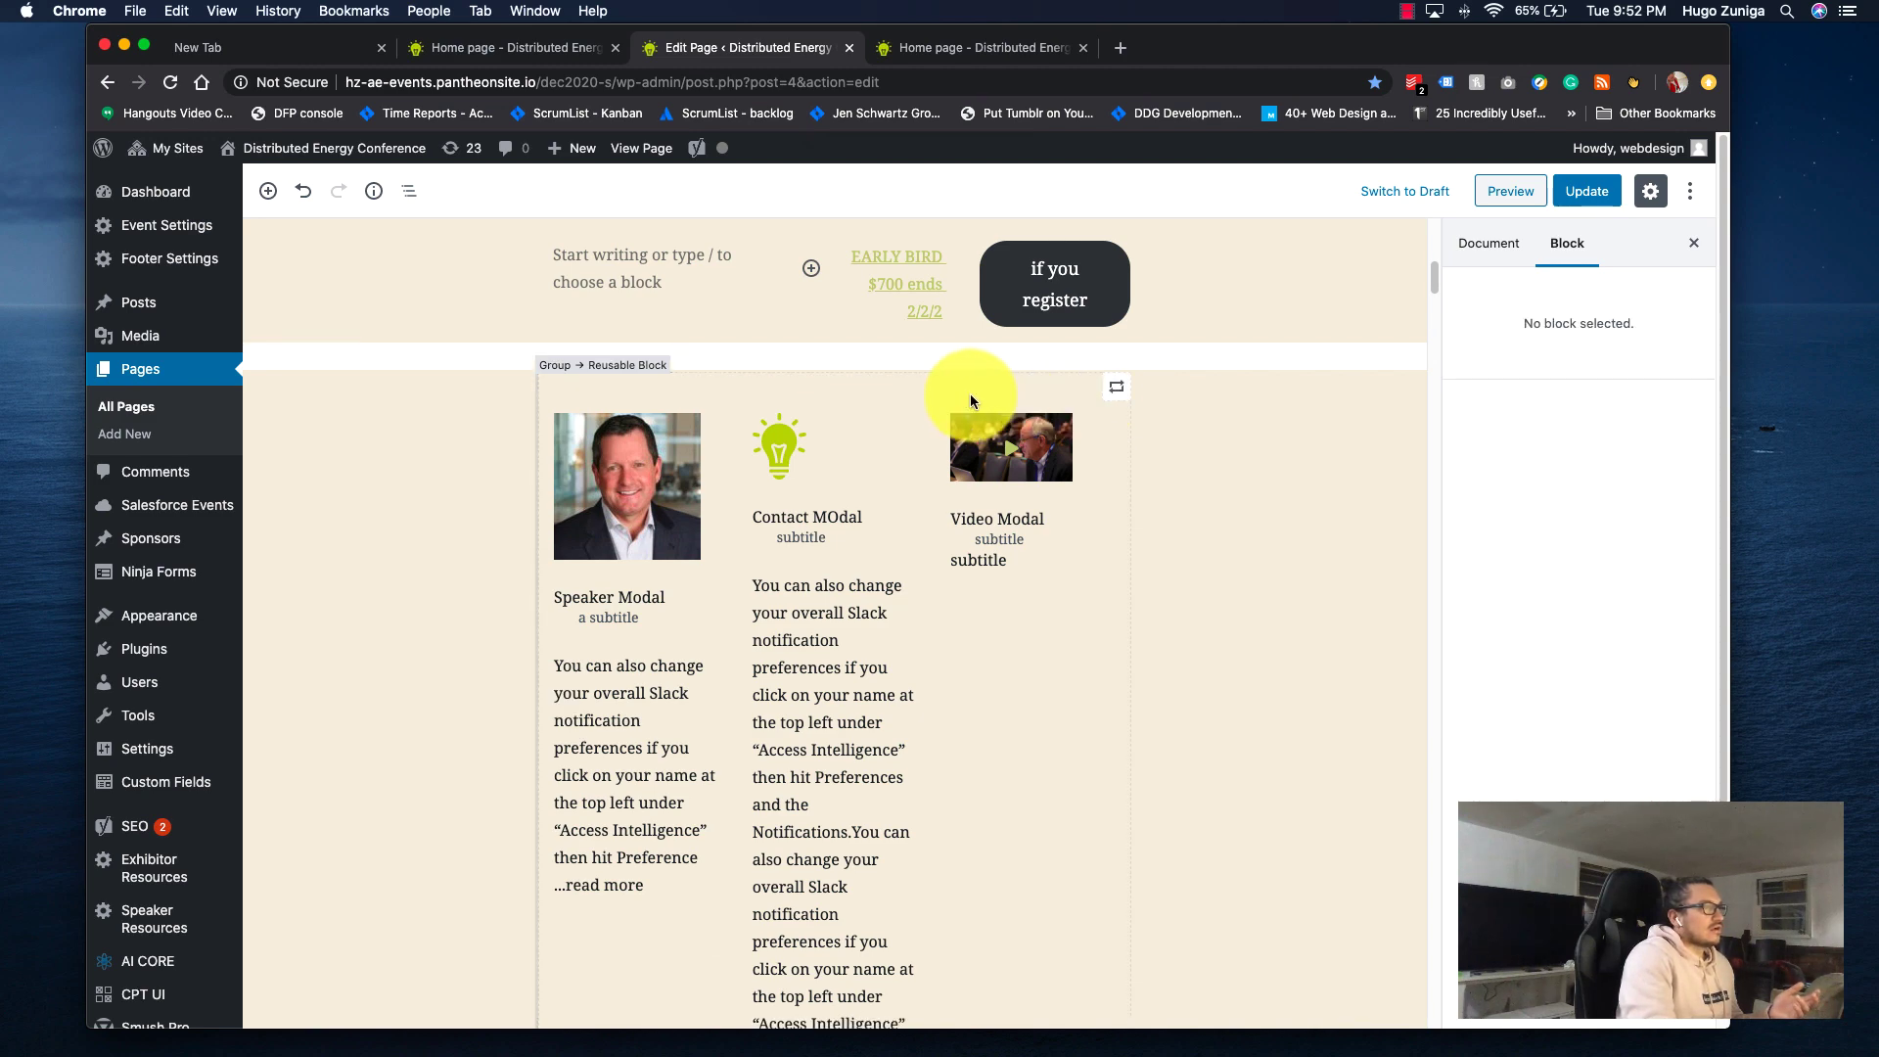
click(616, 368)
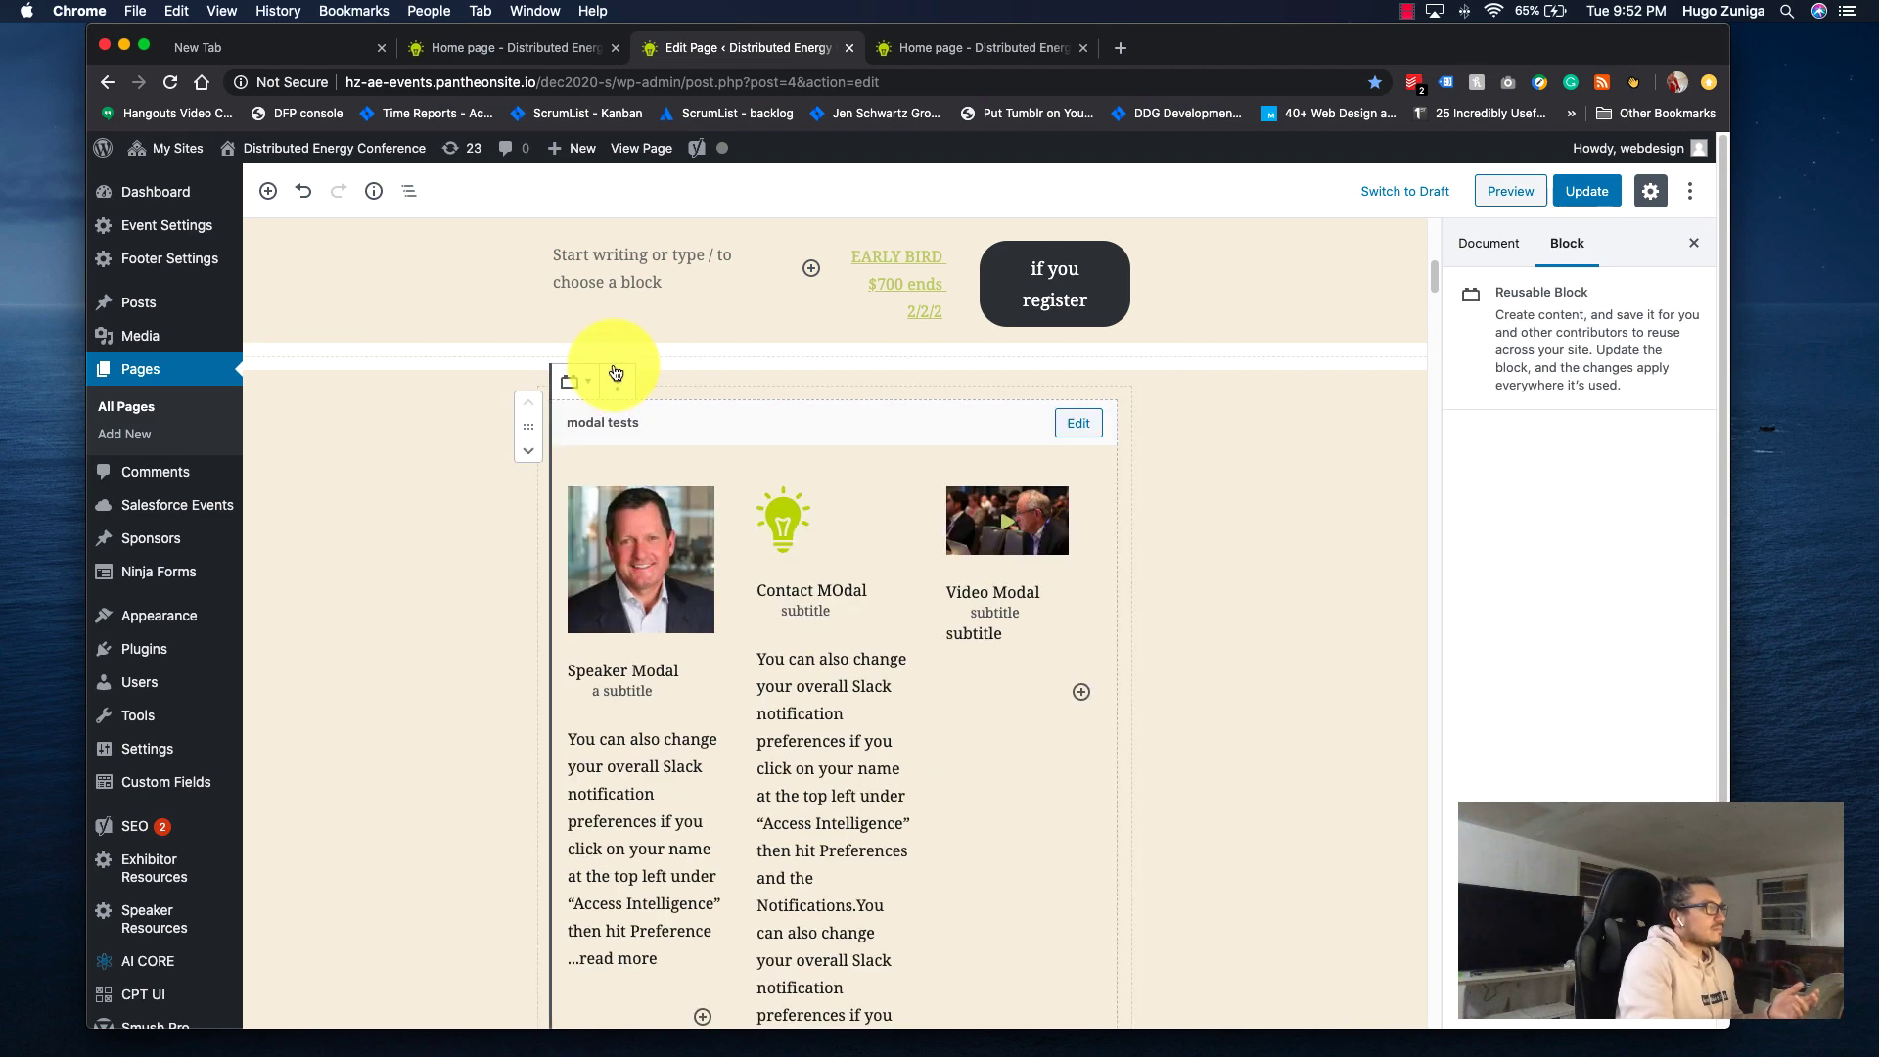
Open the "modal tests" reusable block for editing and save it without changing its name or content.
click(1079, 424)
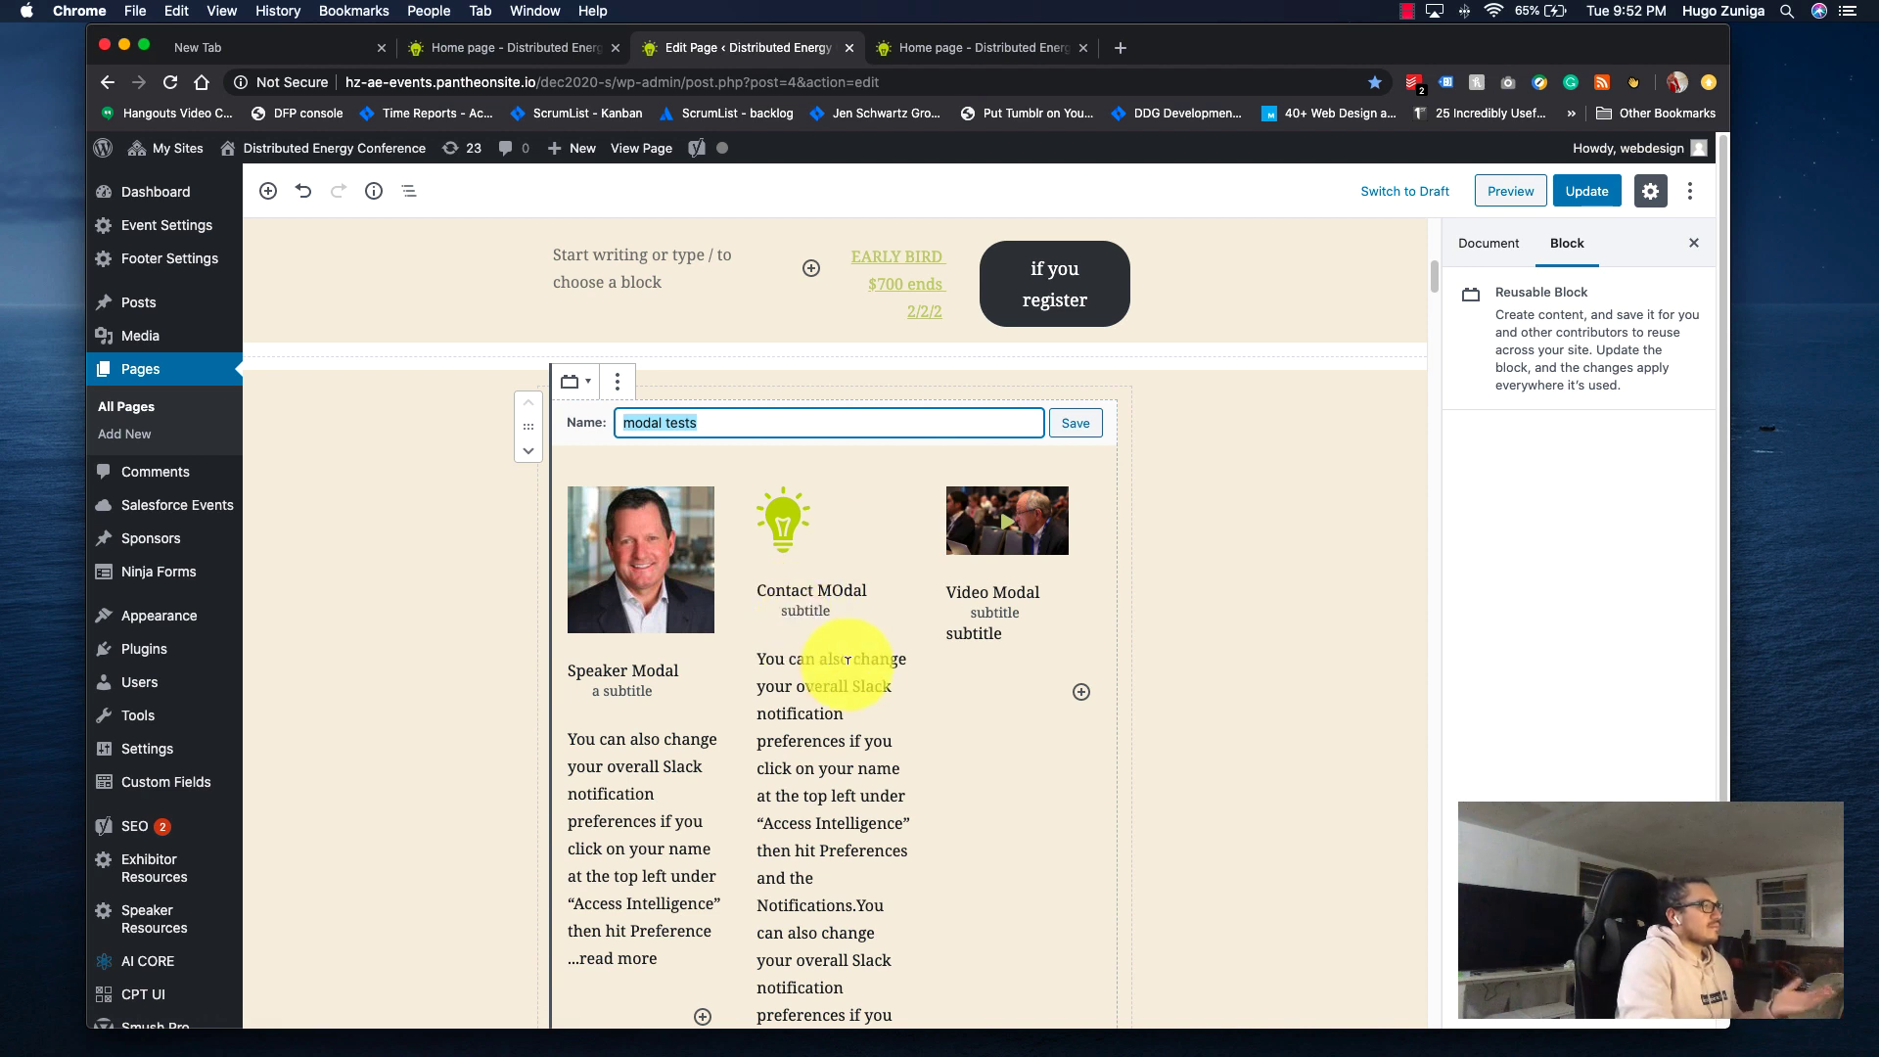
click(1175, 654)
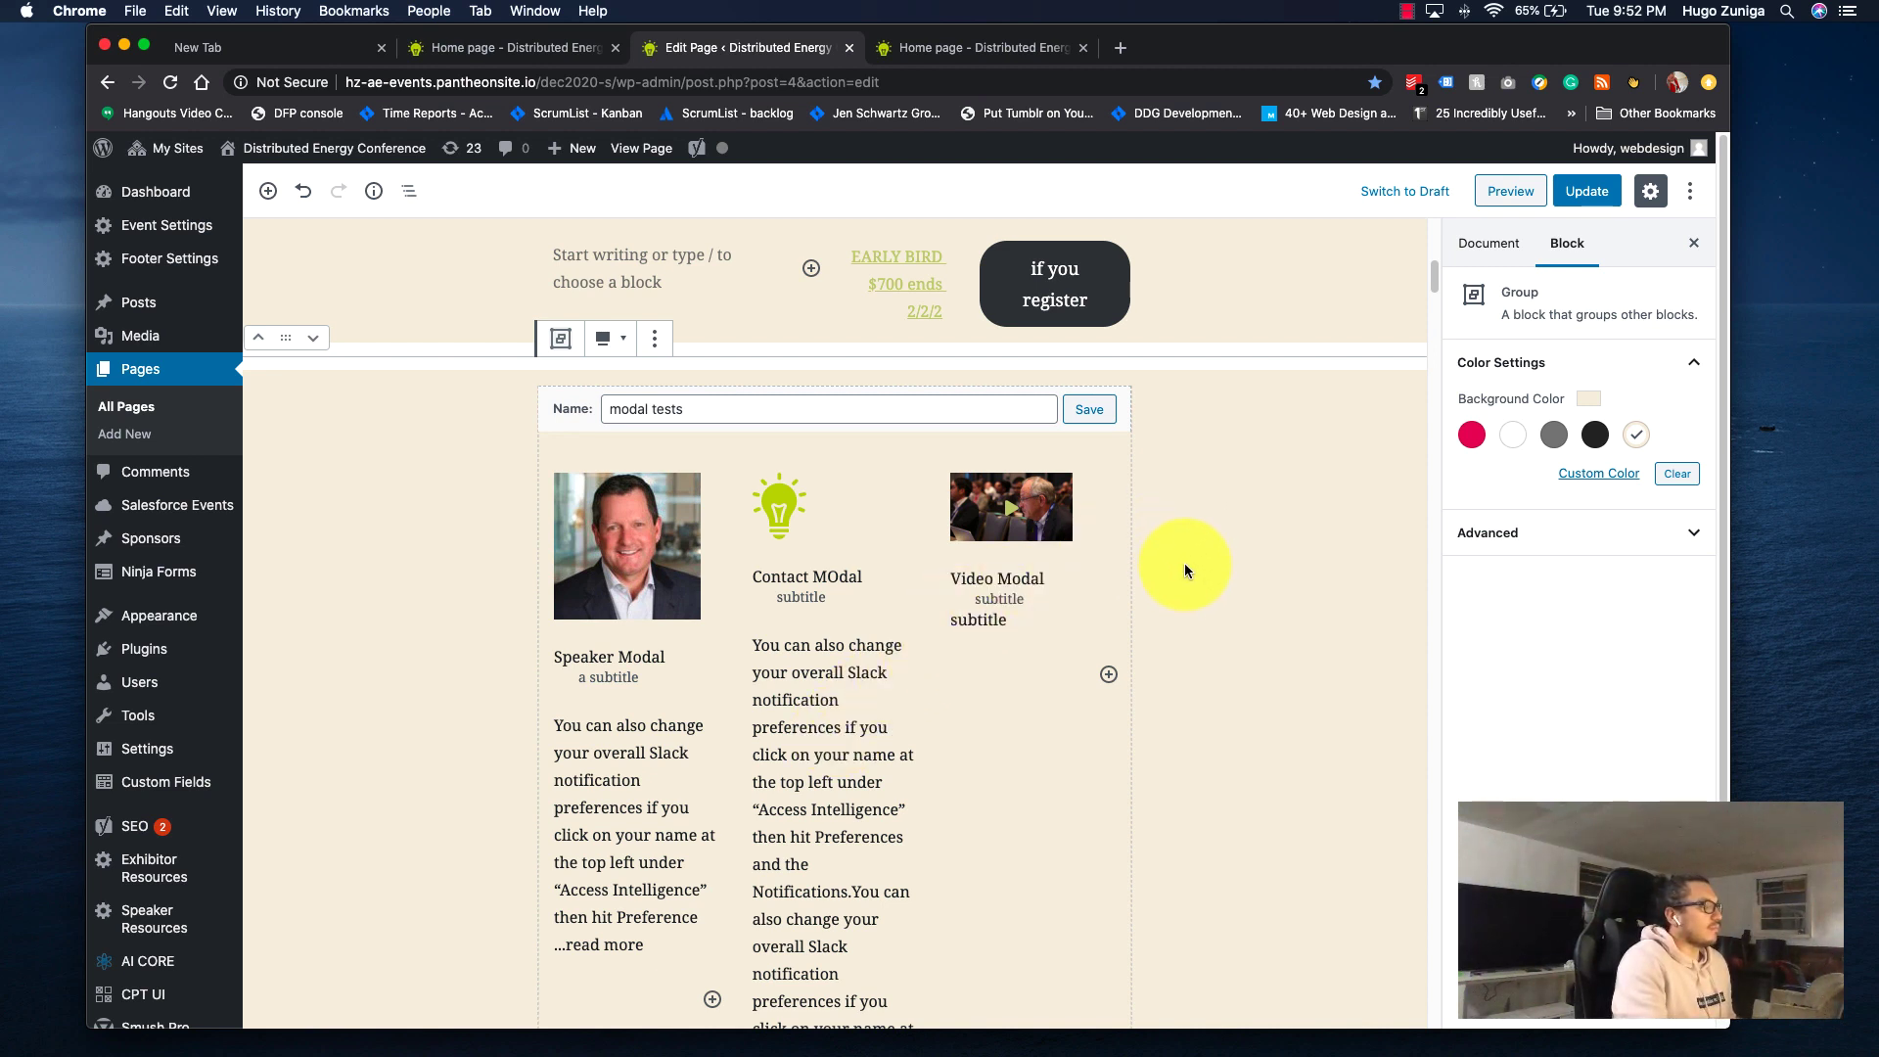
click(1084, 409)
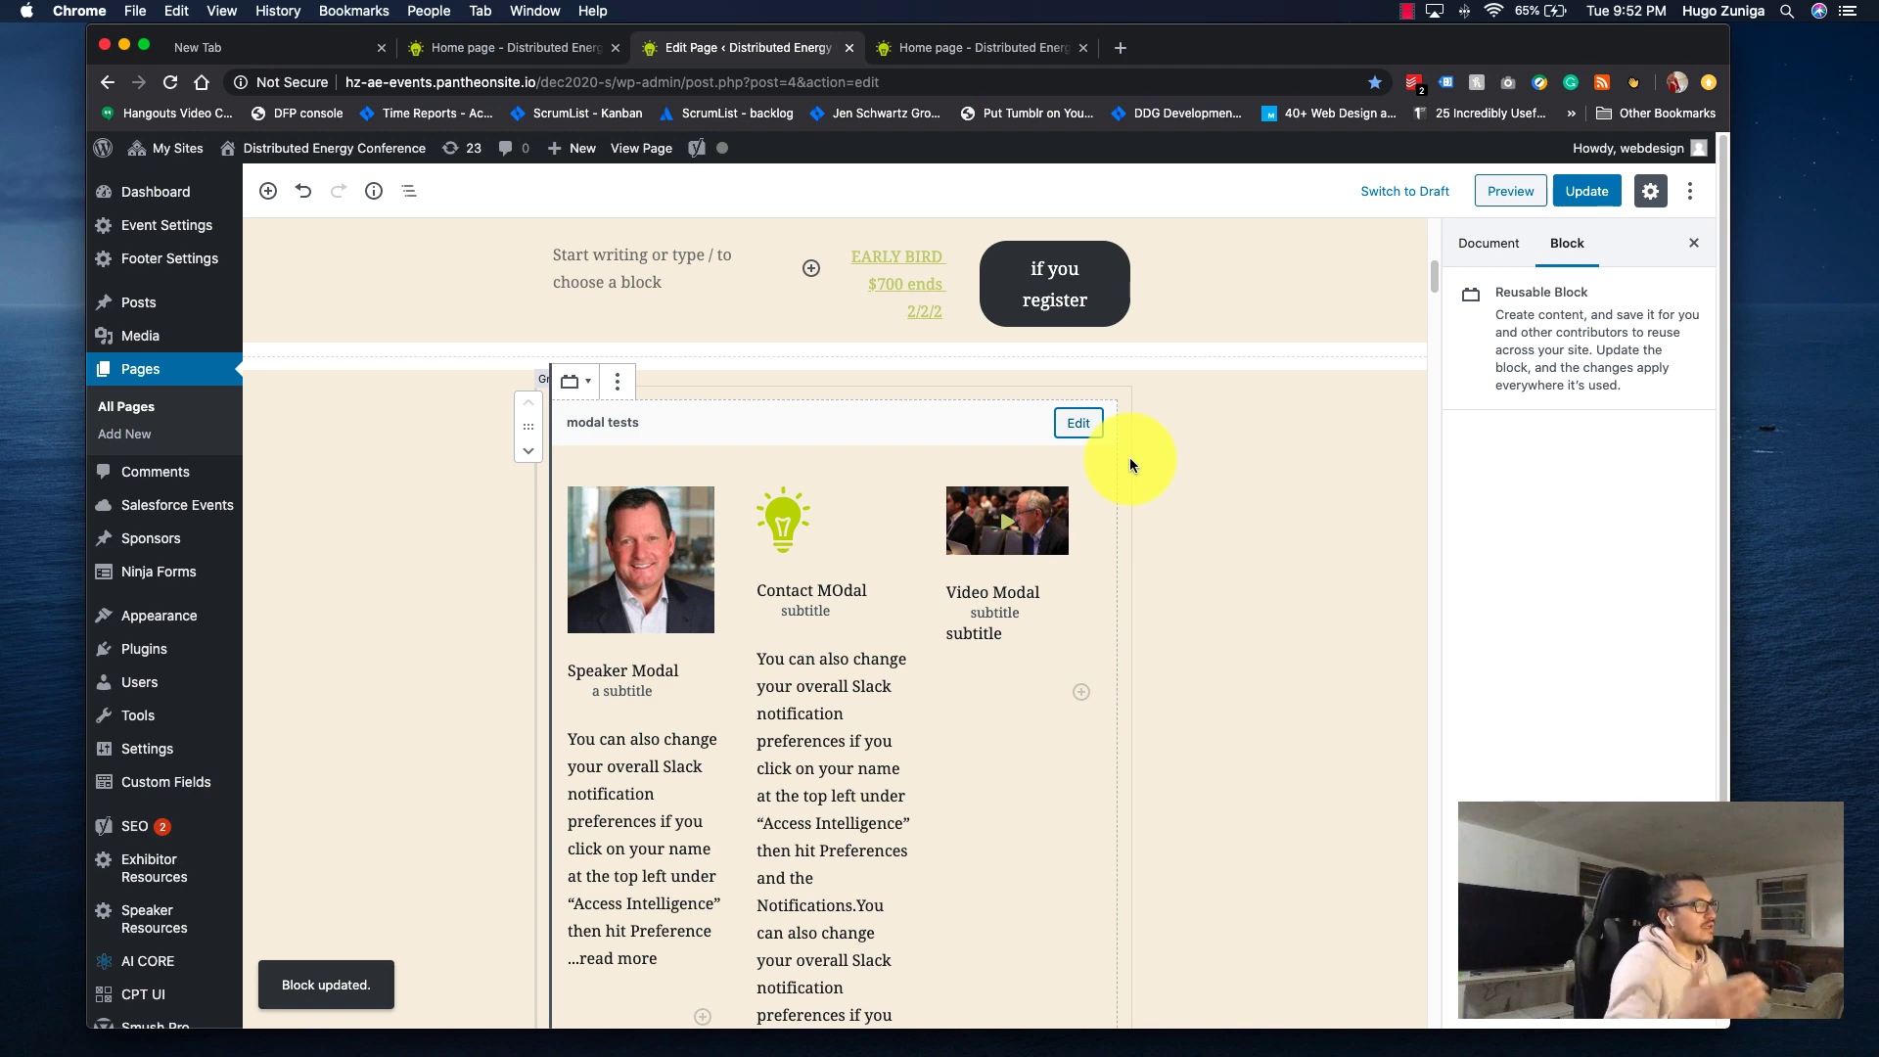
Examine the group enclosing the "modal tests" block, including its MEET headings and the icon columns beneath them.
click(1174, 504)
scroll(1186, 536, down, 8)
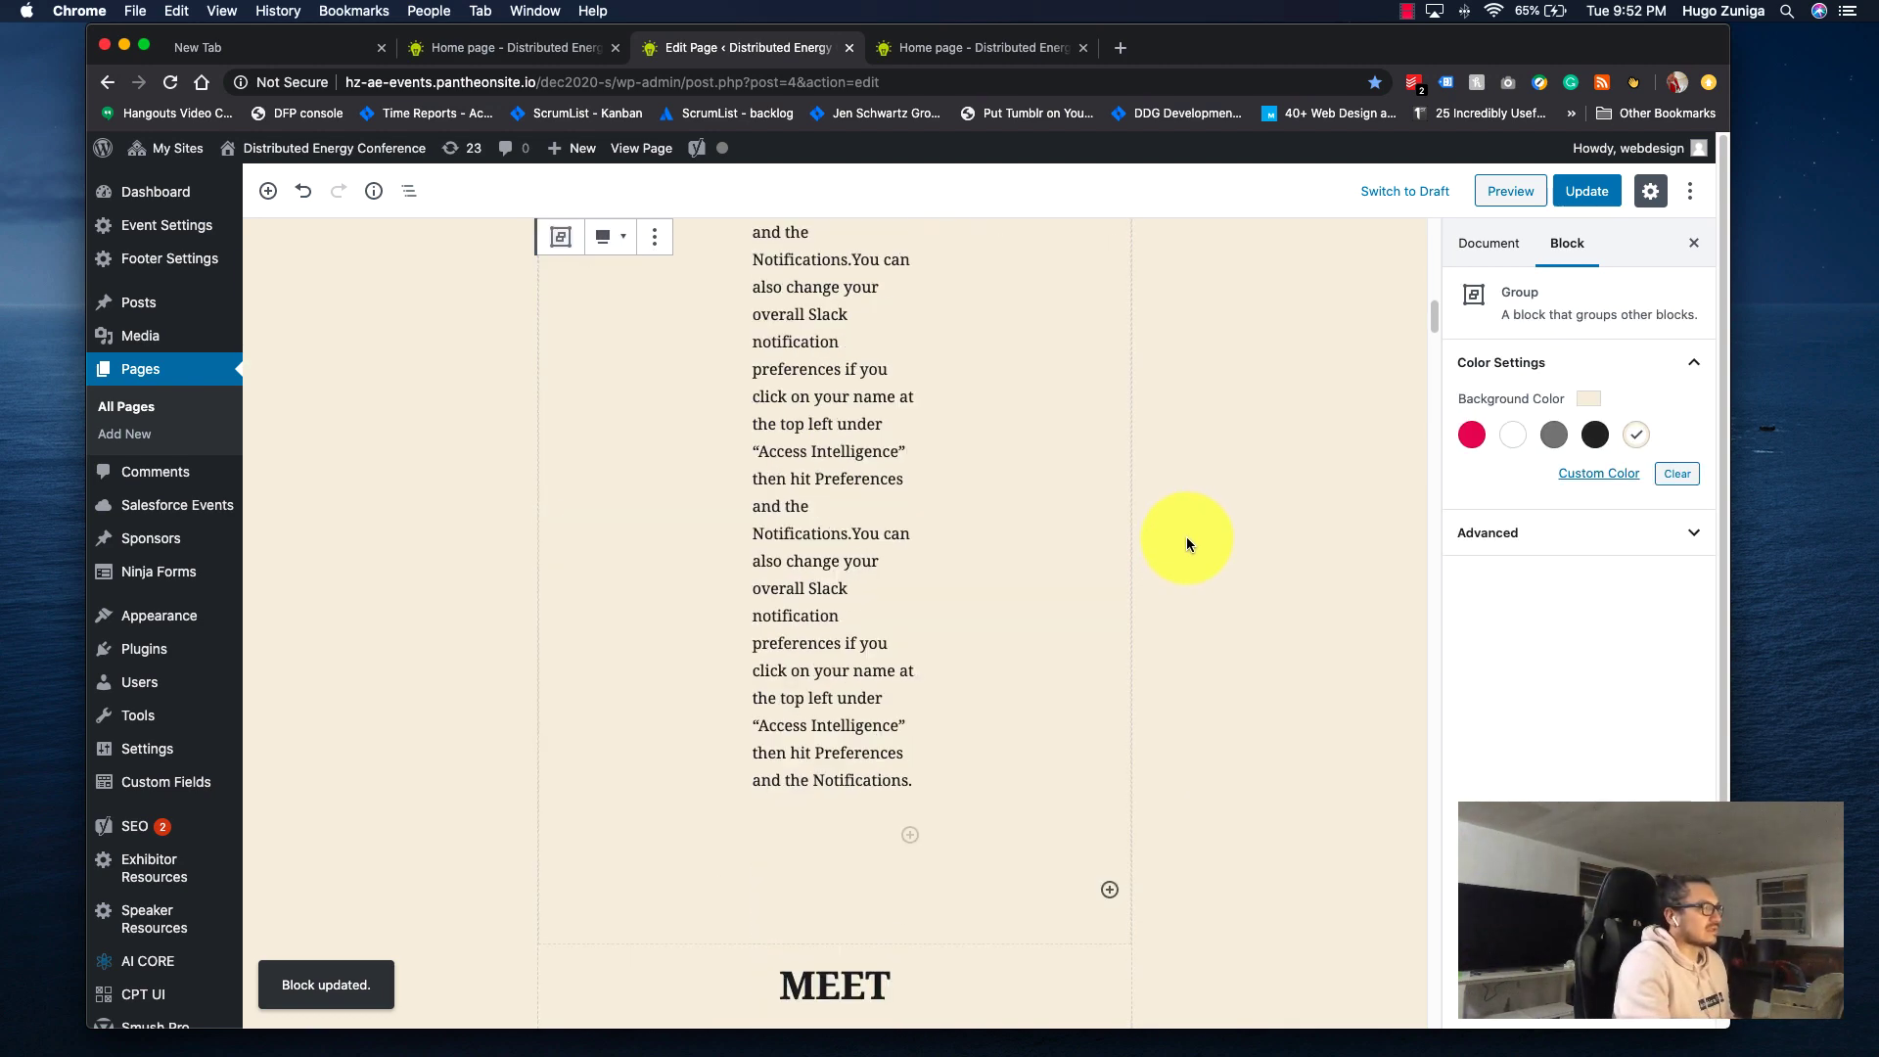
scroll(1186, 536, down, 8)
scroll(1186, 536, up, 2)
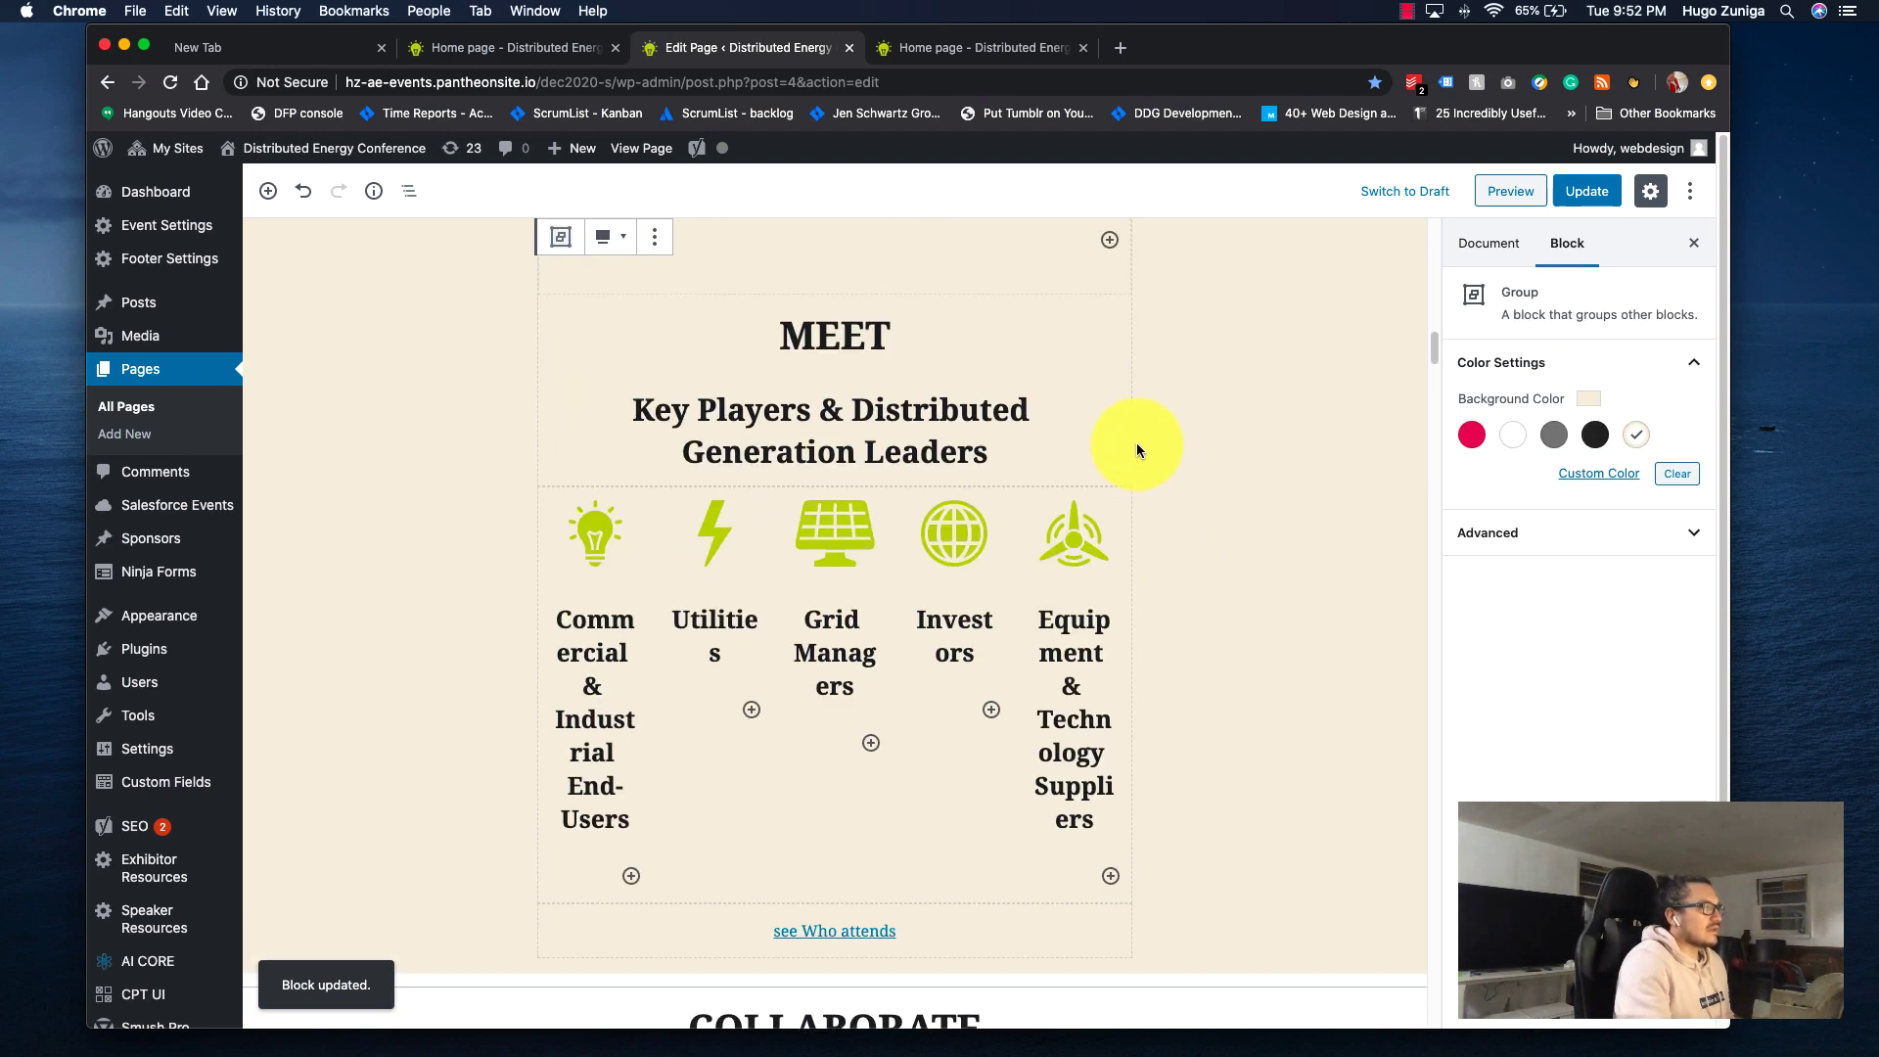
scroll(1162, 493, up, 2)
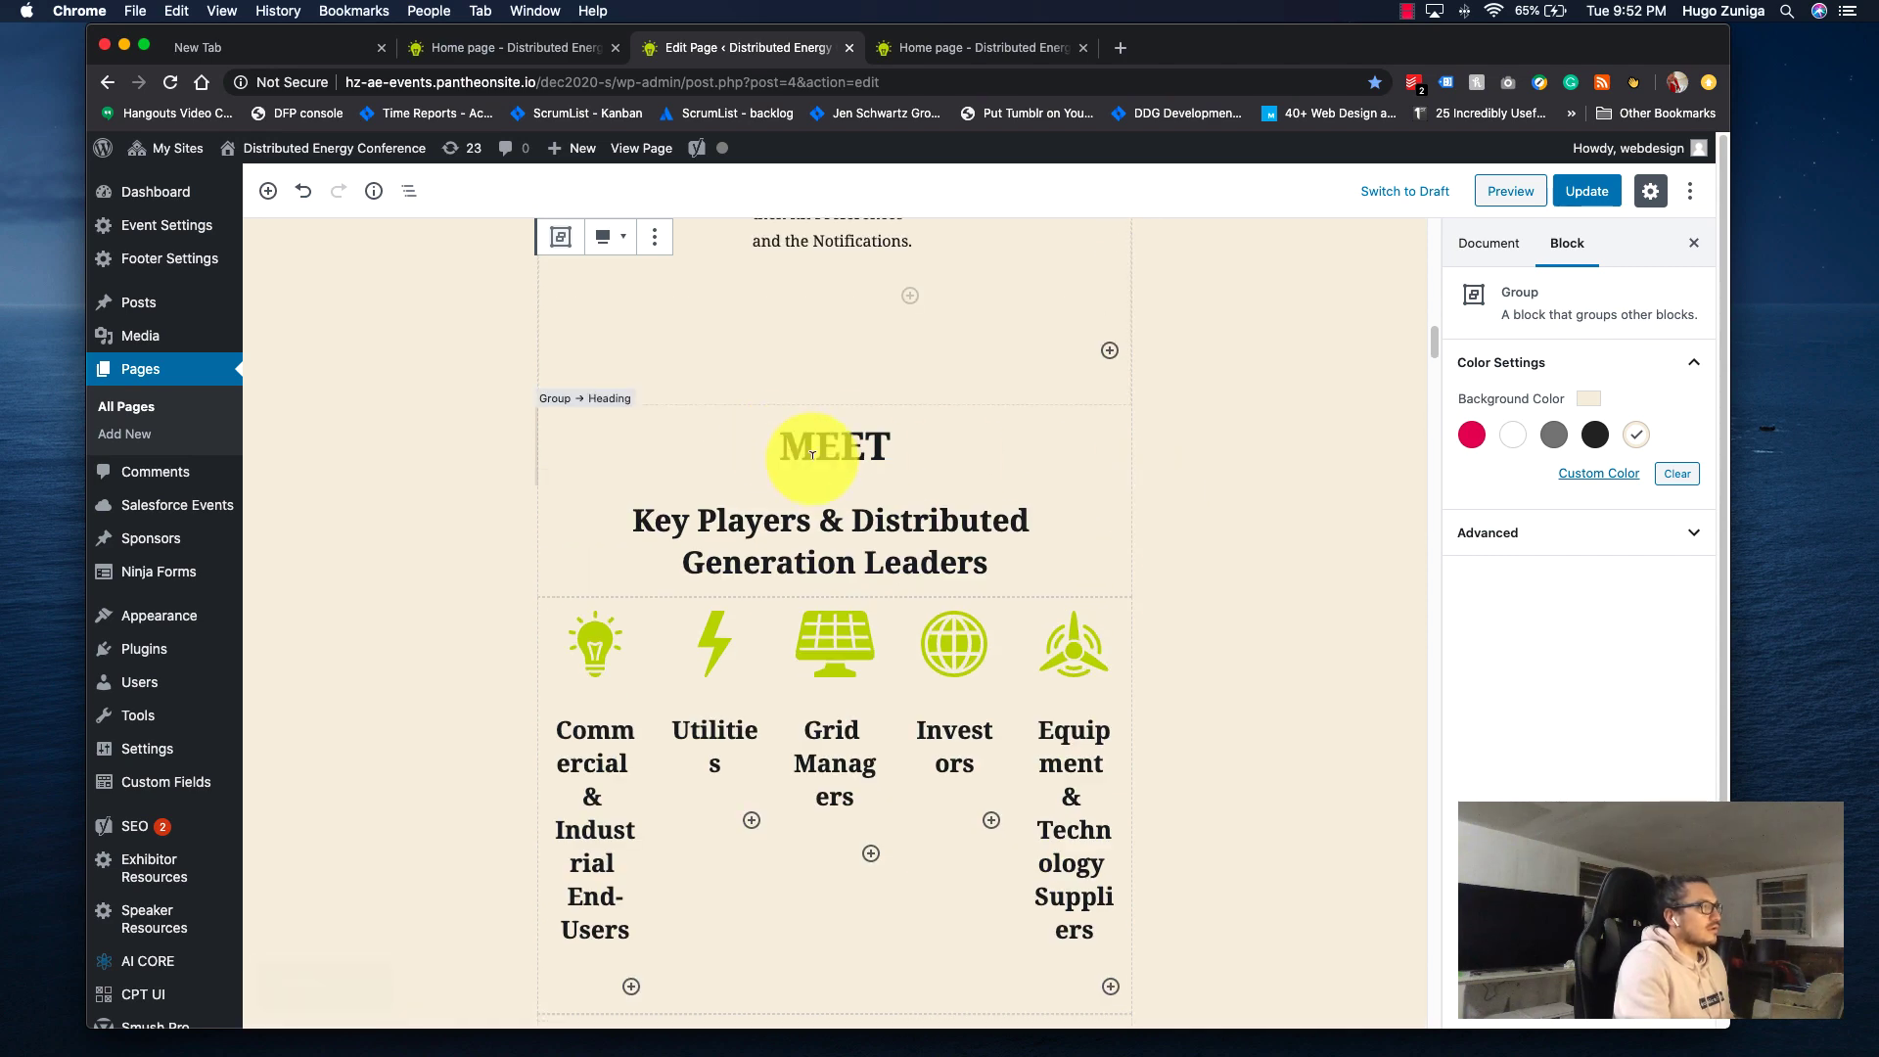
drag(812, 453, 826, 444)
scroll(597, 437, up, 5)
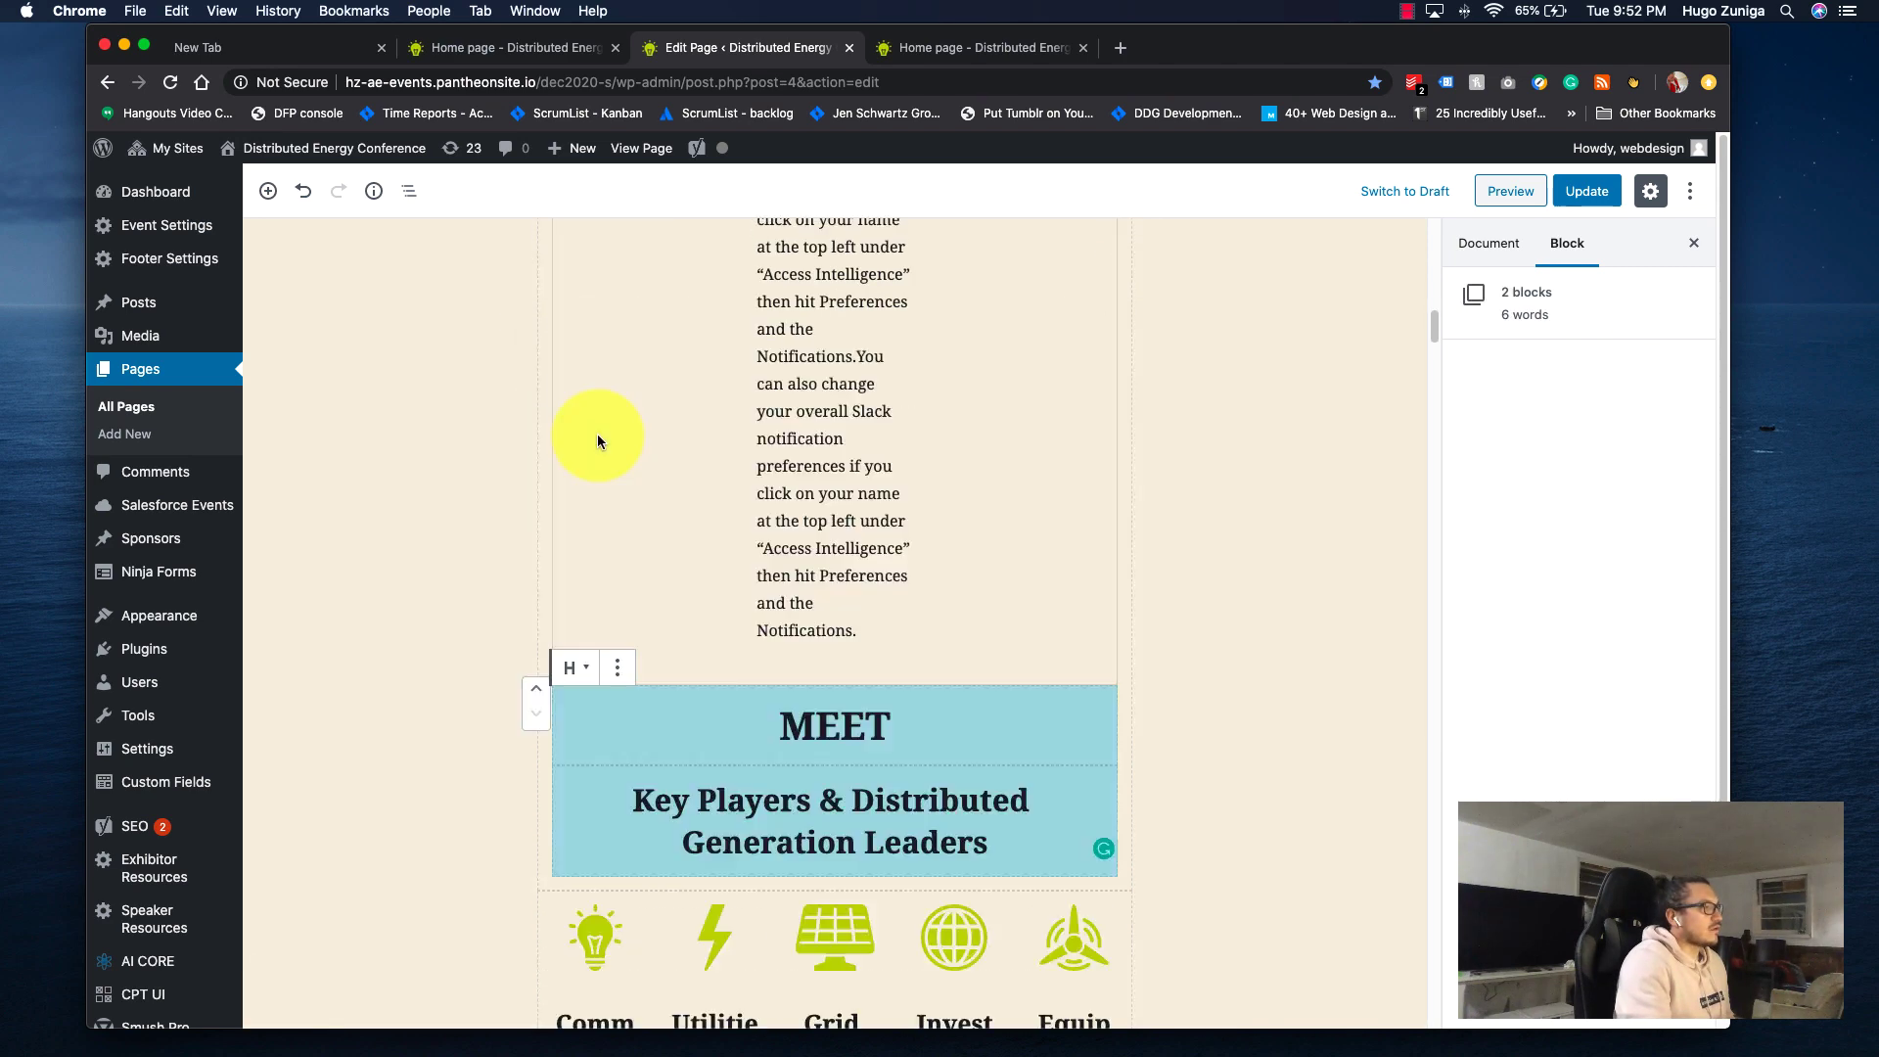
scroll(597, 435, up, 10)
scroll(597, 436, down, 1)
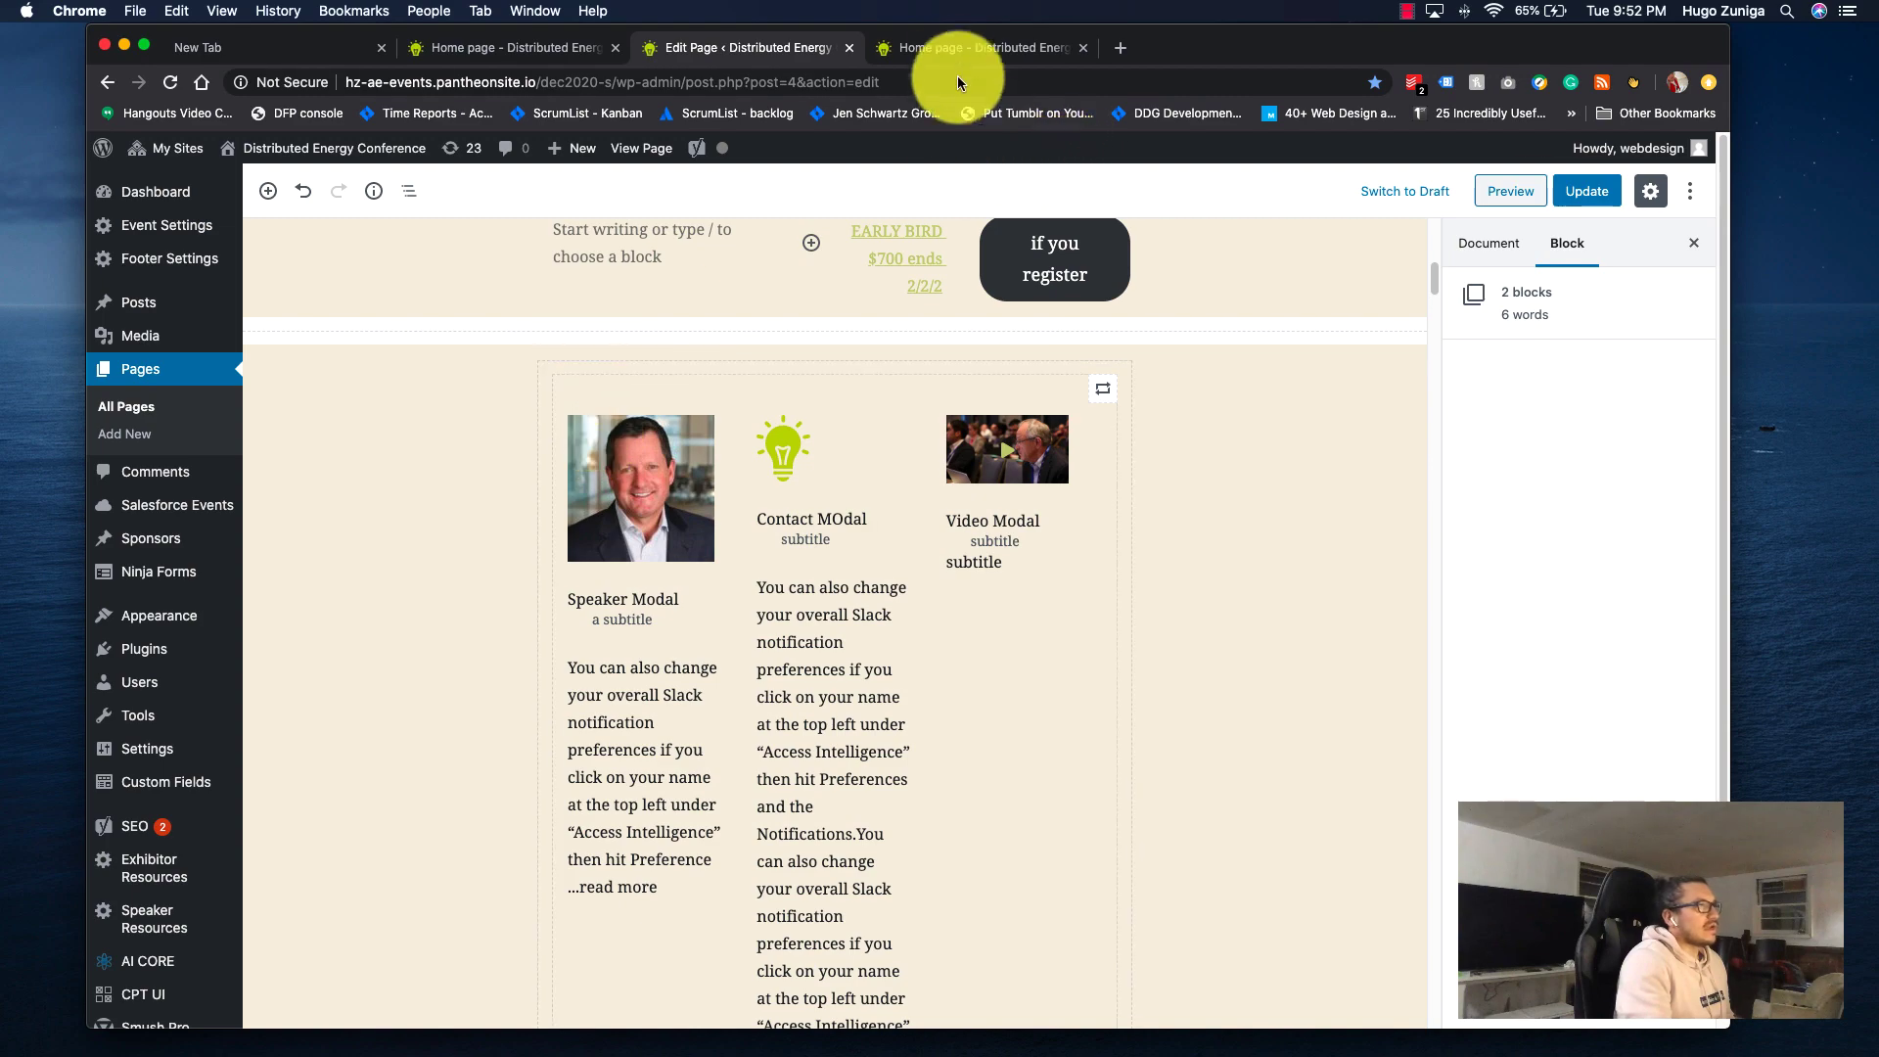
Switch to the home page preview and examine how the modal row and the MEET section are rendered.
click(956, 49)
scroll(903, 623, down, 10)
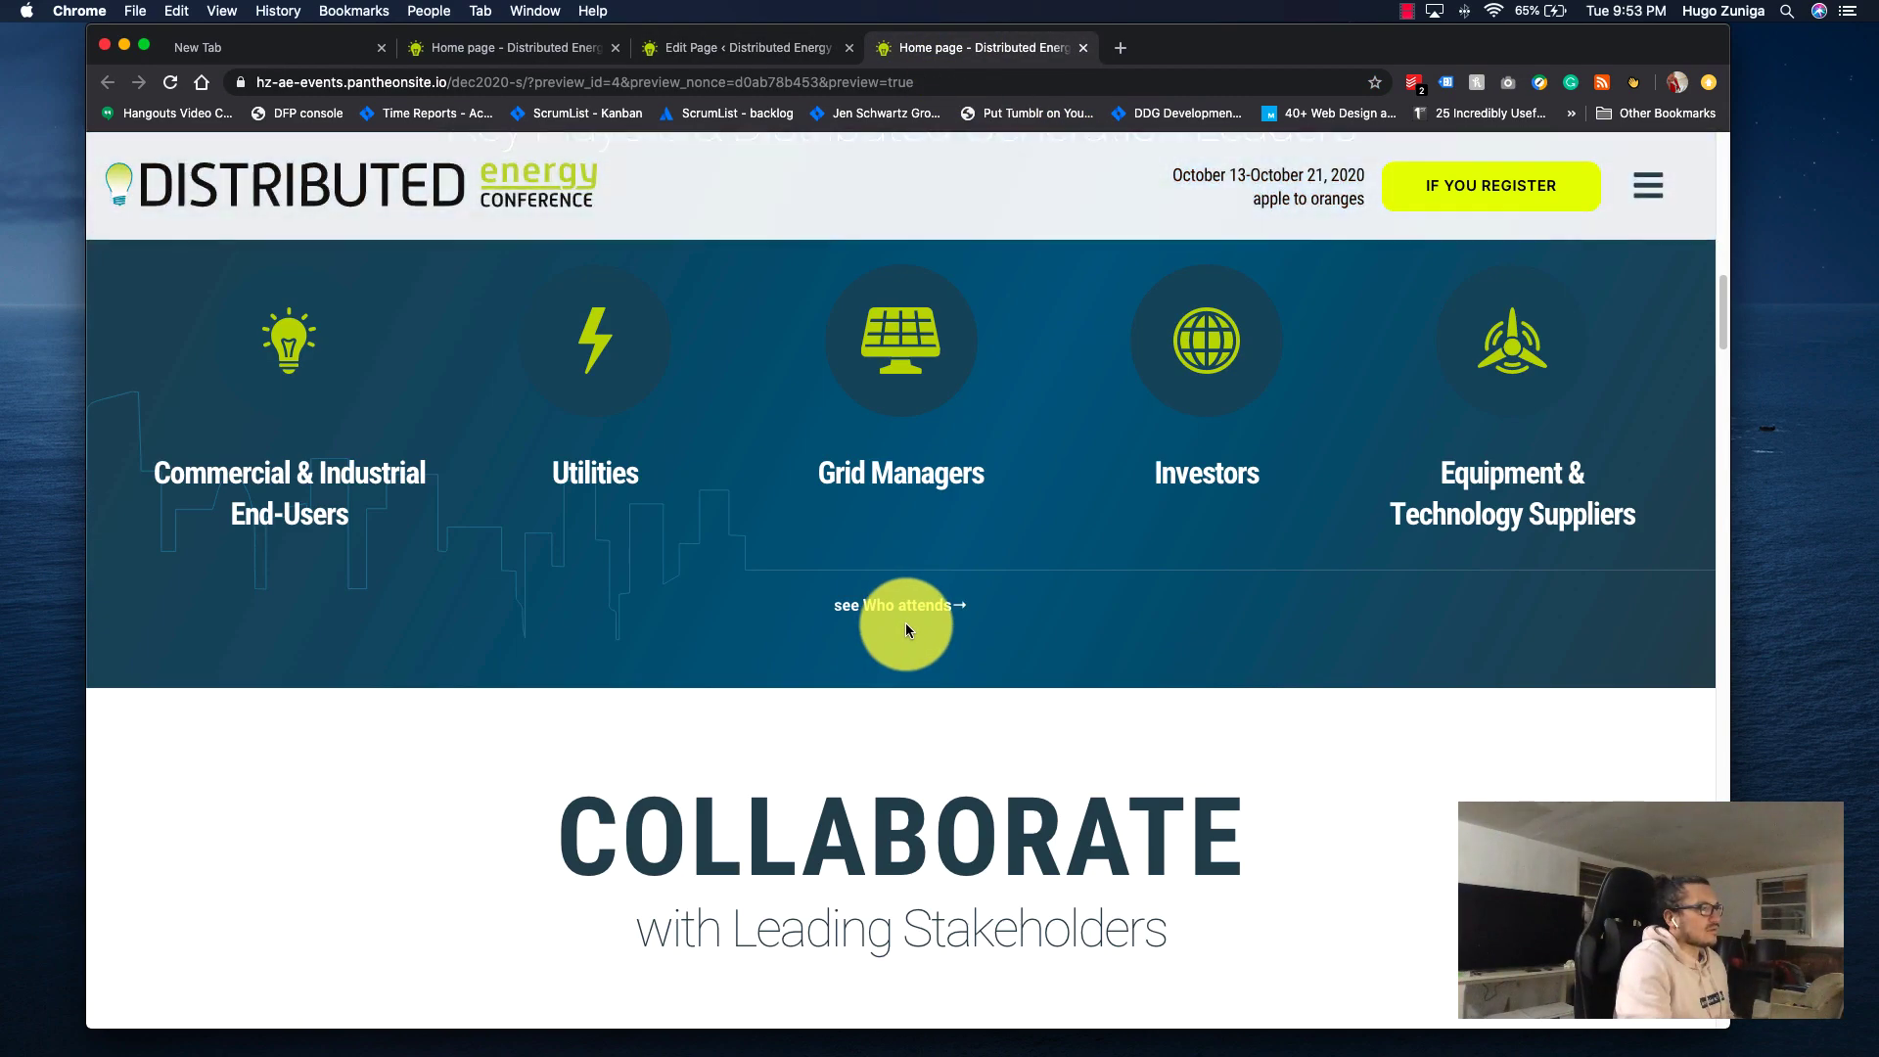
scroll(907, 623, down, 5)
scroll(906, 625, up, 15)
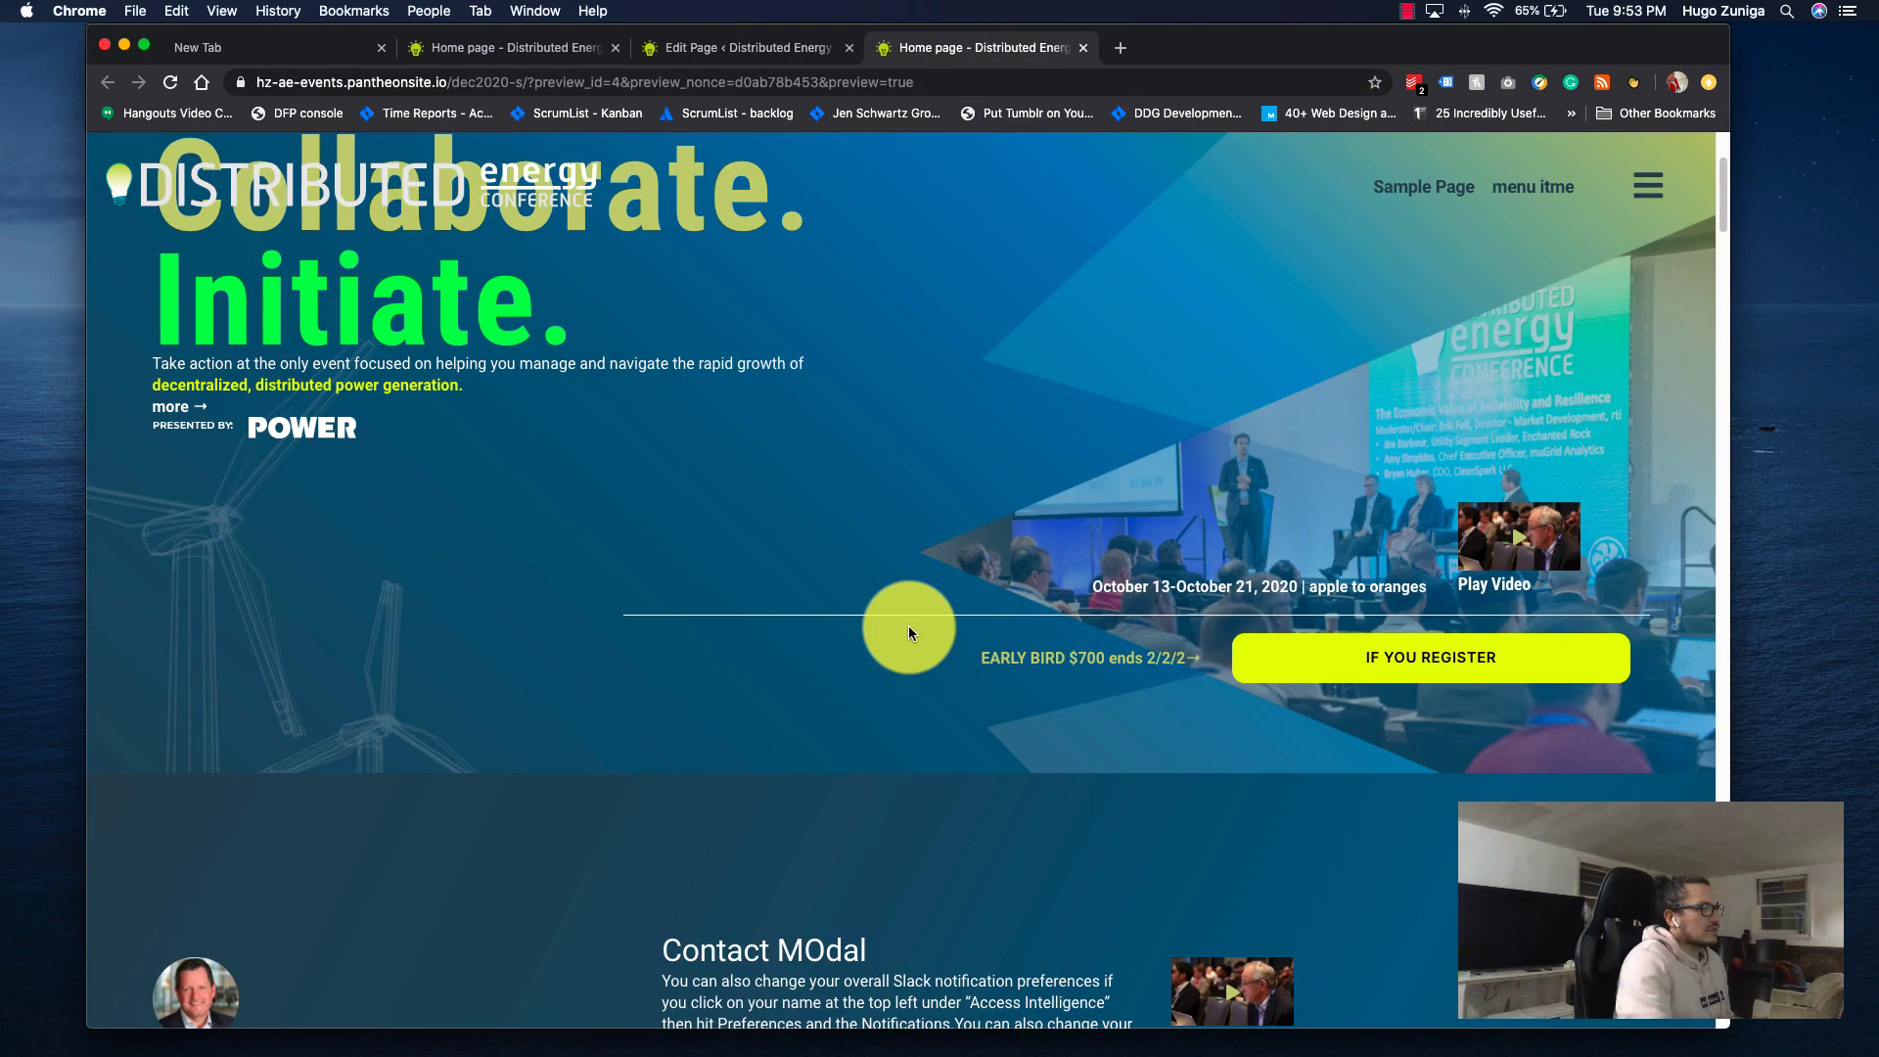
scroll(908, 626, down, 8)
scroll(908, 628, up, 3)
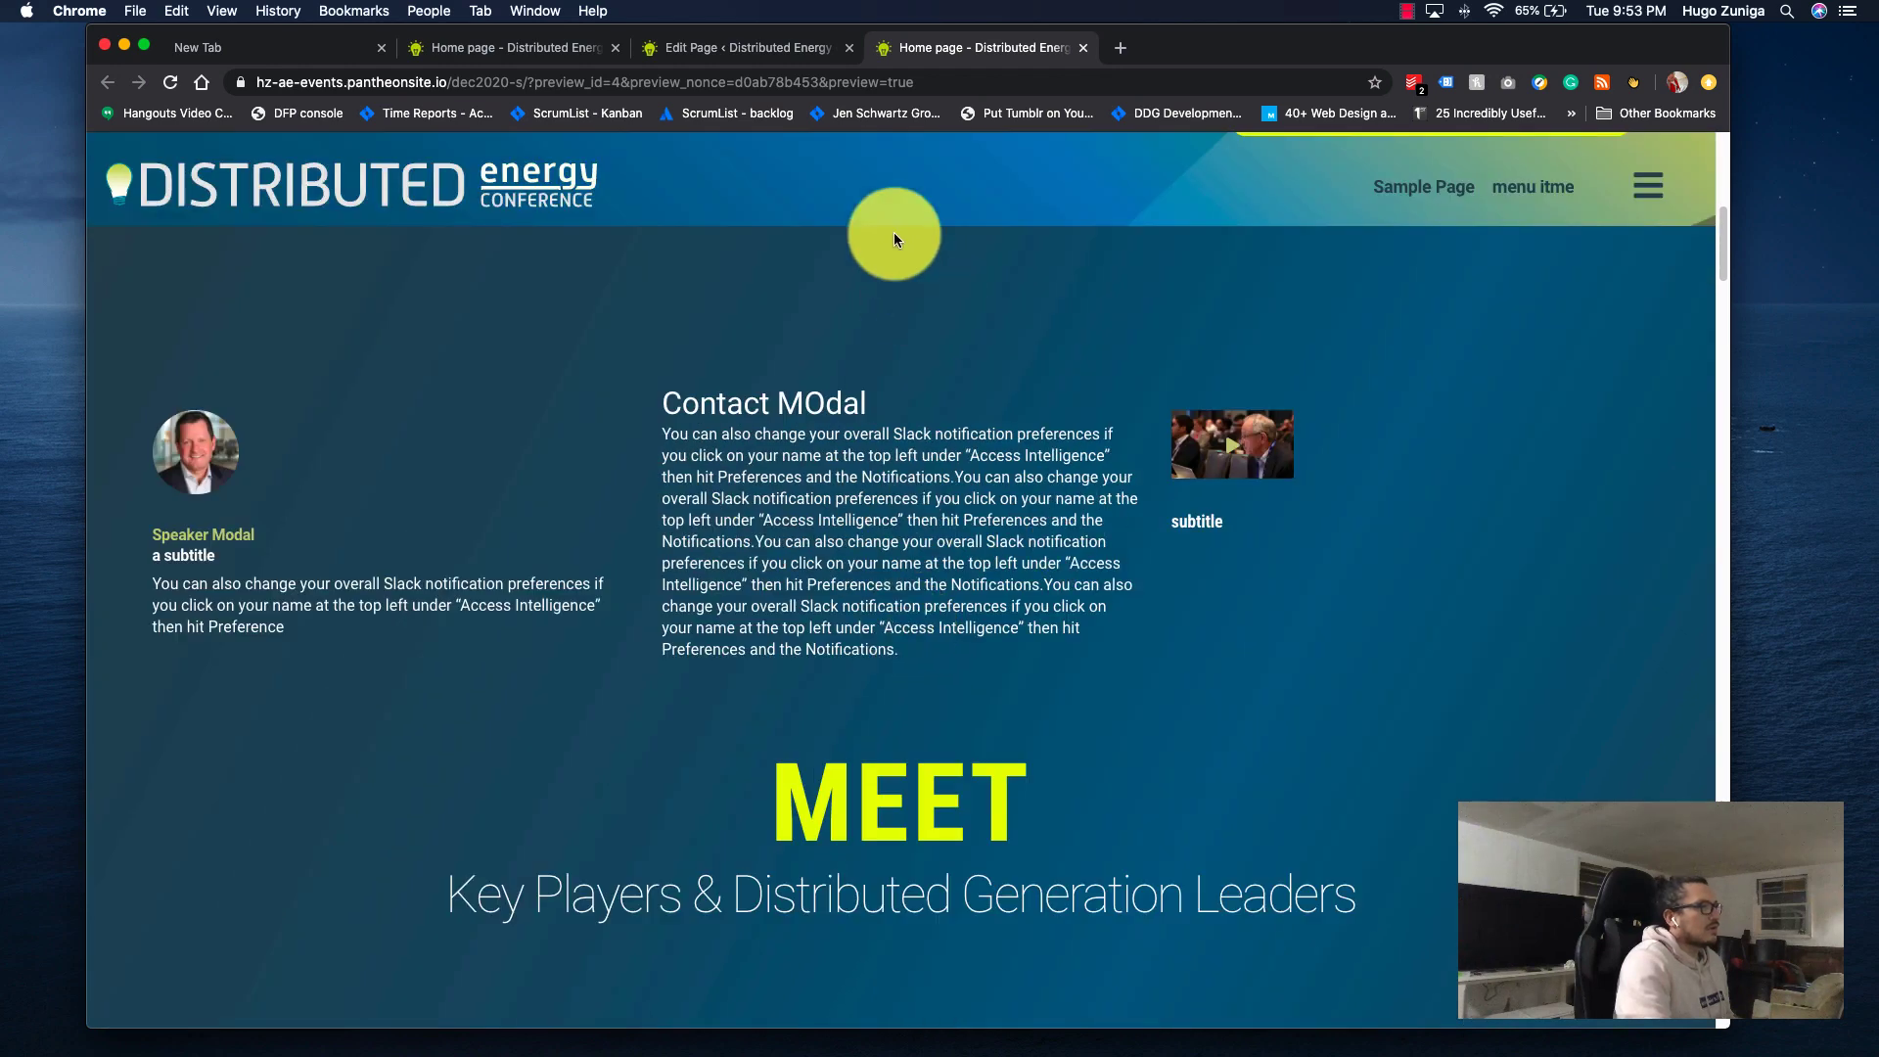
Return to the page editor and show the advanced settings of the group enclosing the modal row and MEET section.
click(760, 48)
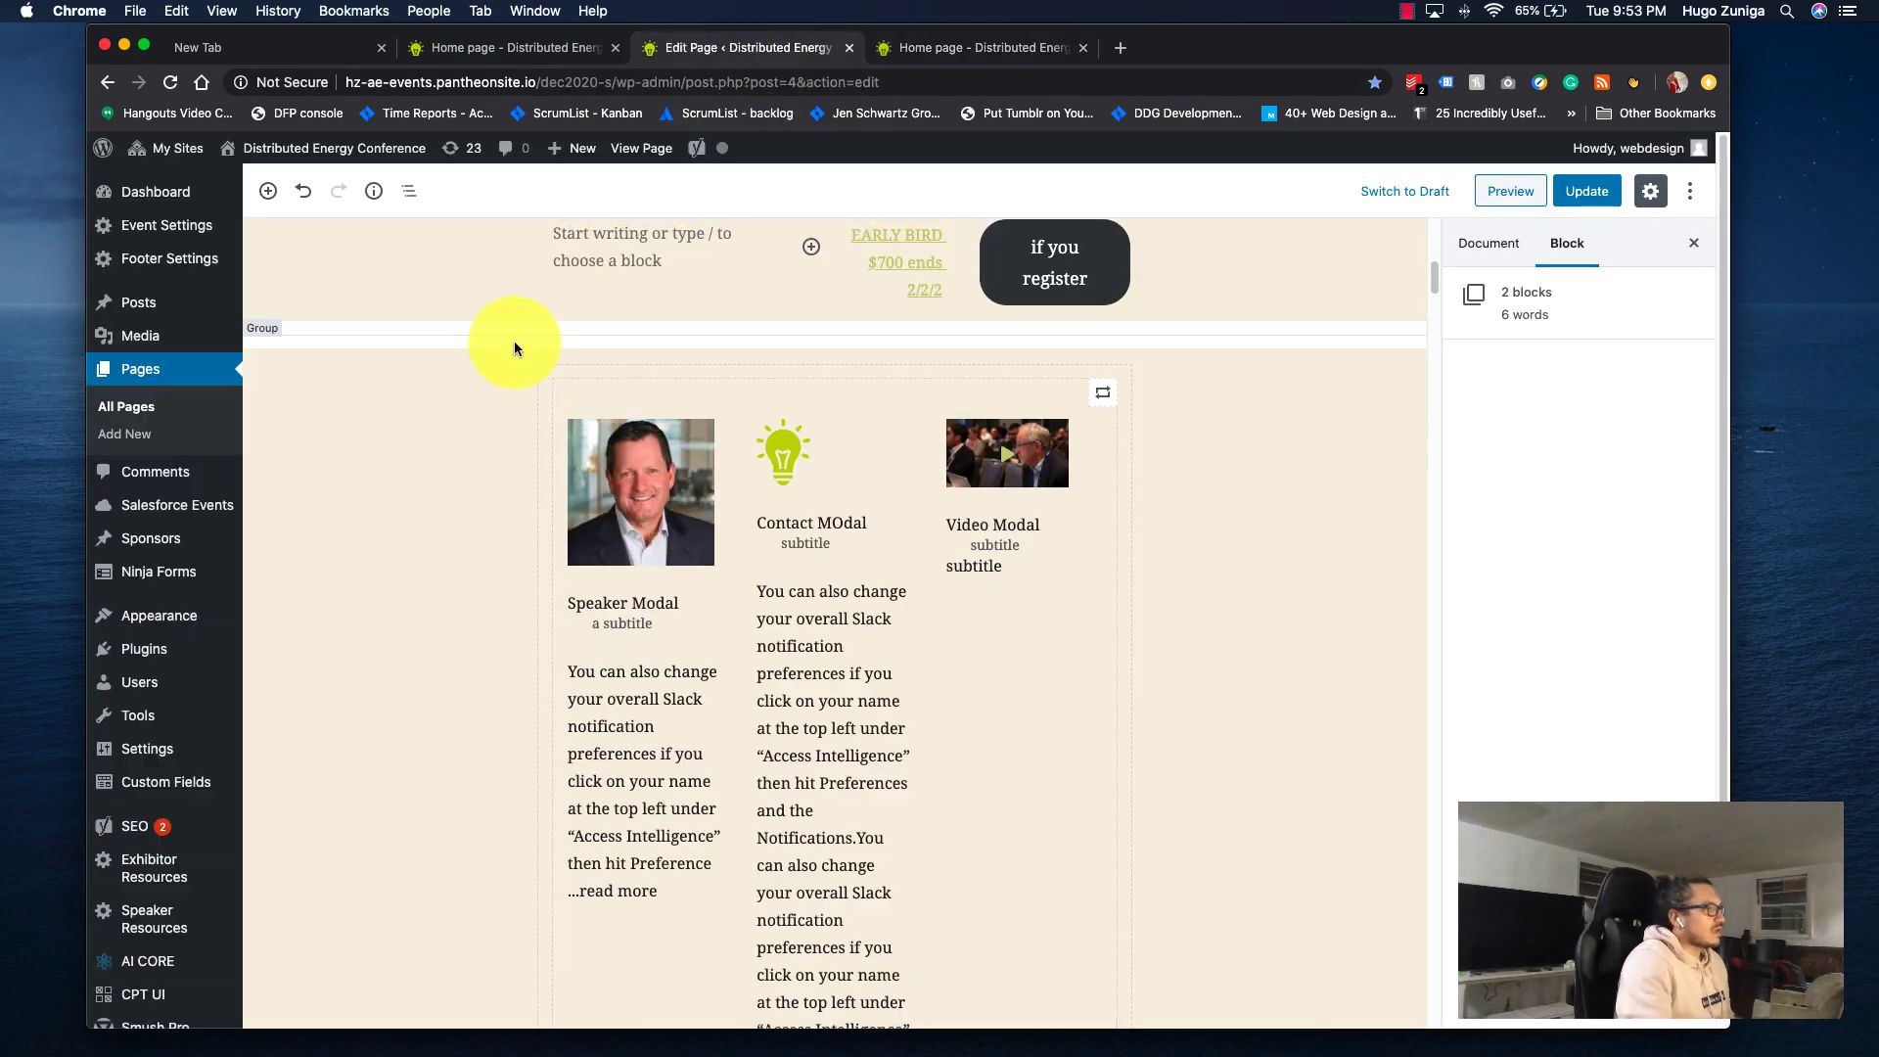
click(261, 333)
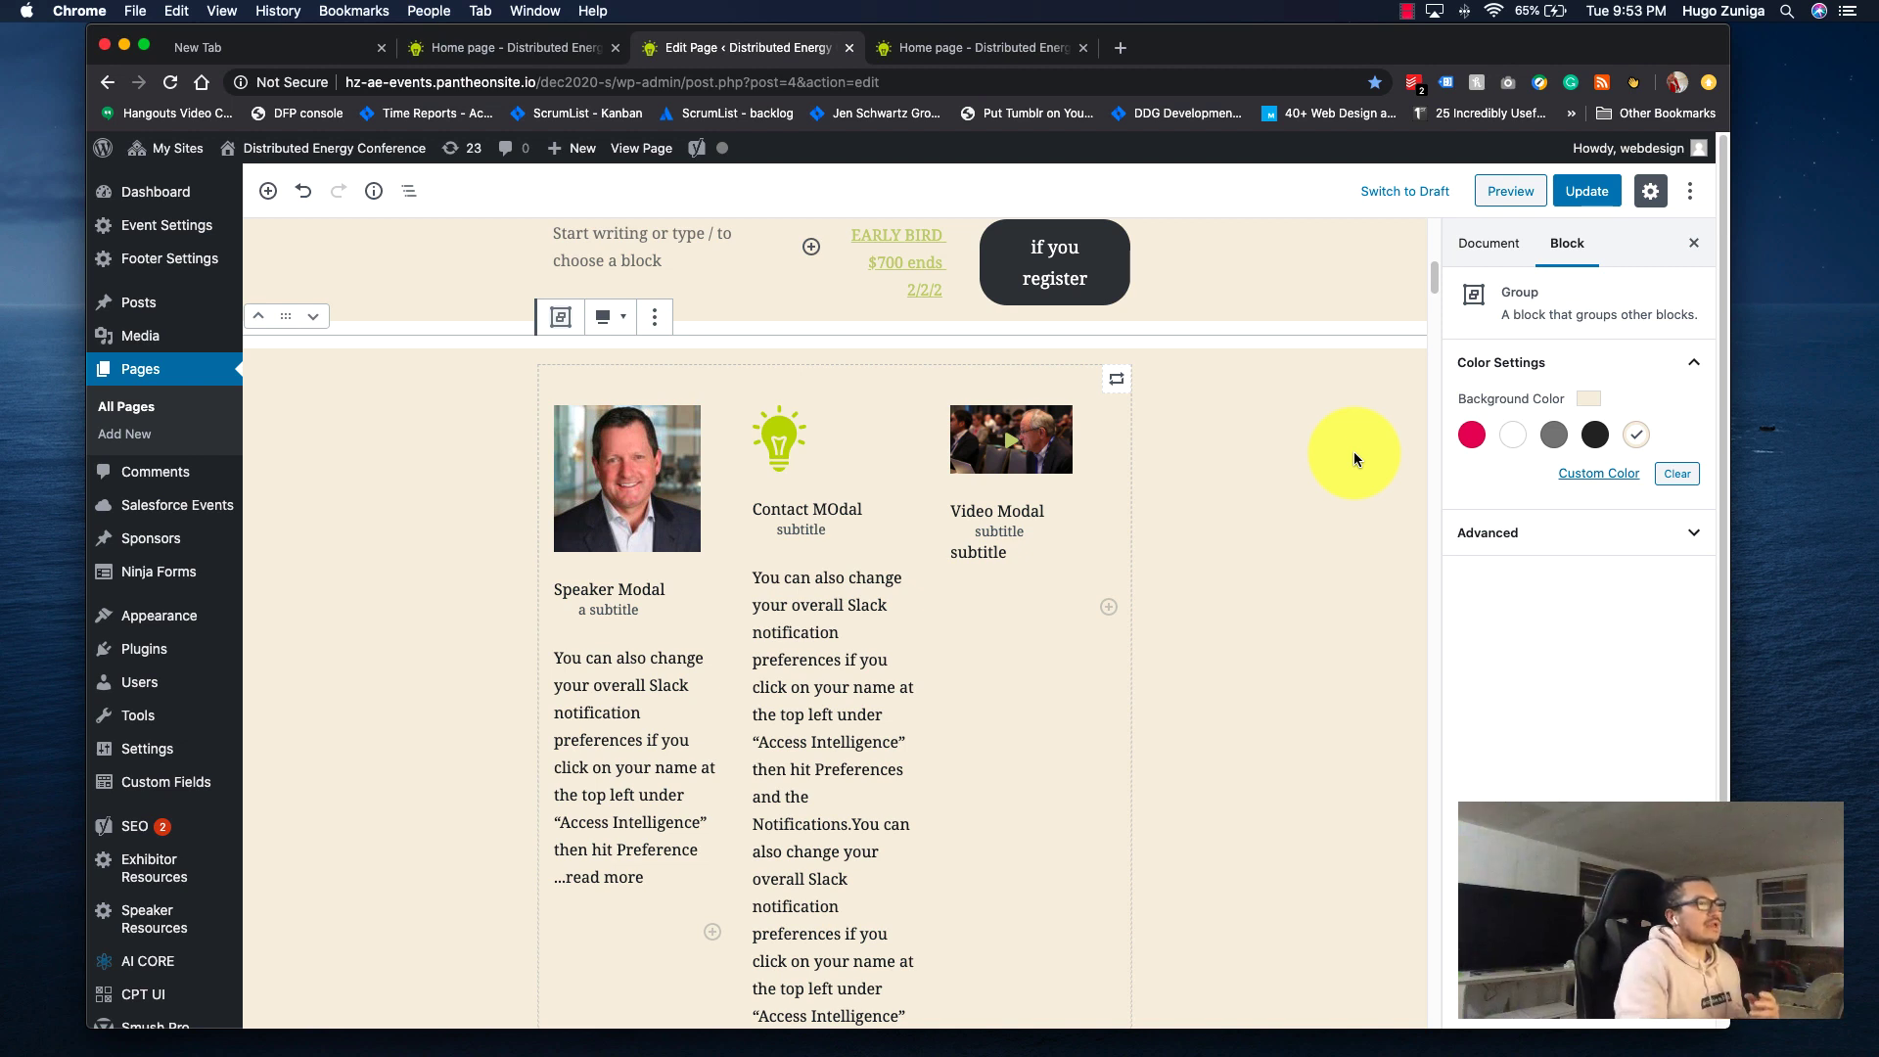
click(1490, 525)
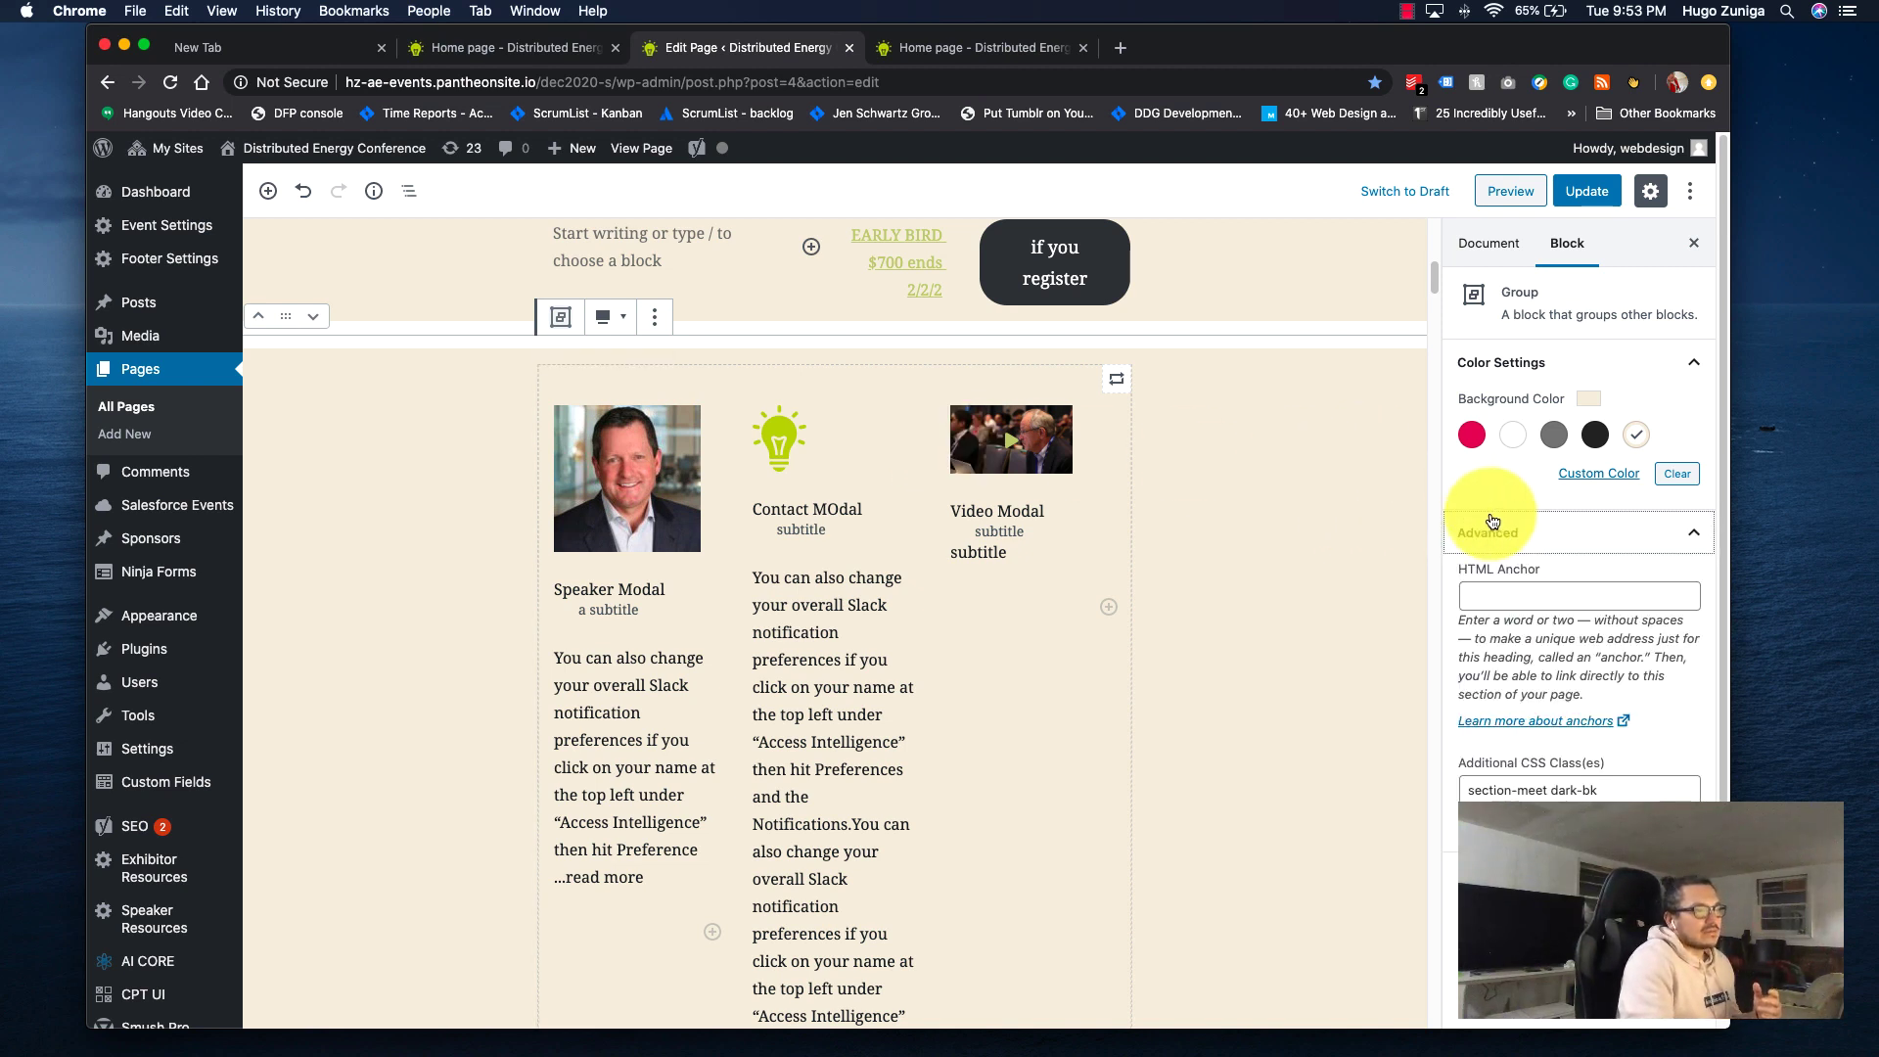
Highlight the section-meet class in the additional CSS classes of the group enclosing the modal row and MEET section.
click(1626, 783)
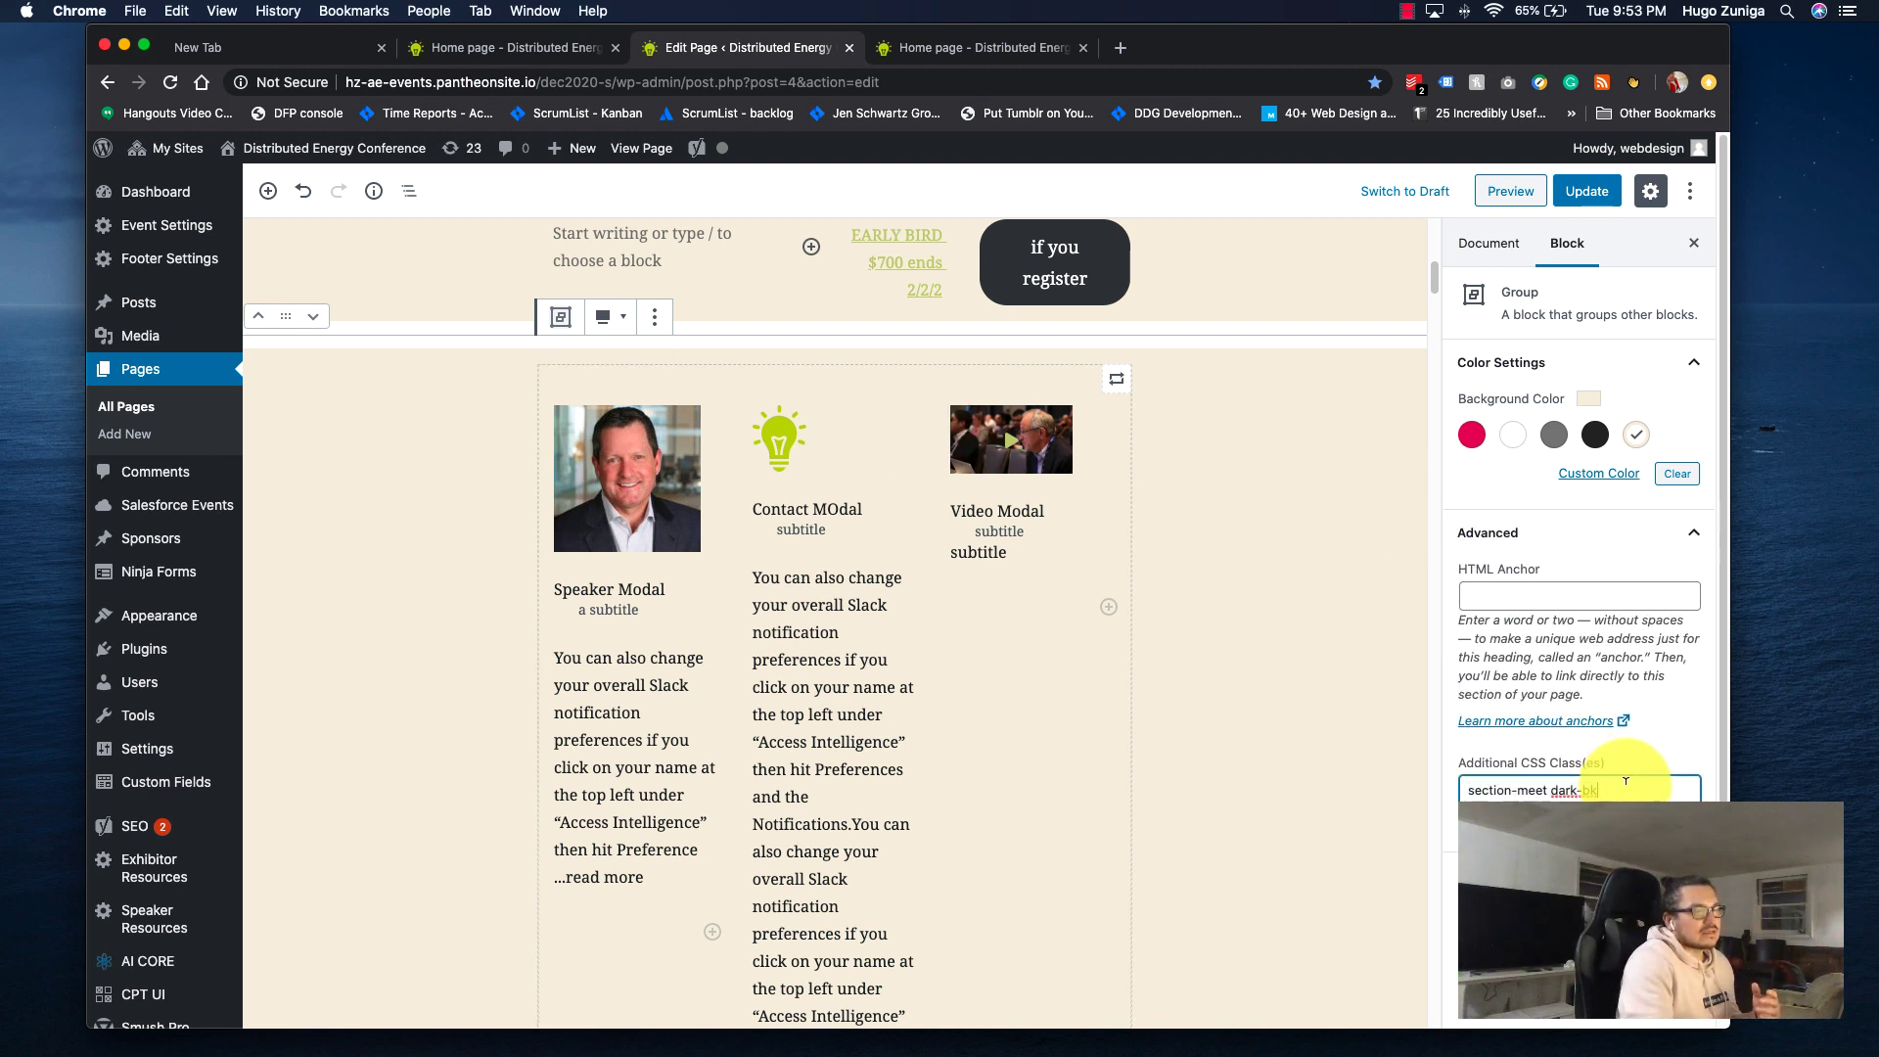
key(super+Left)
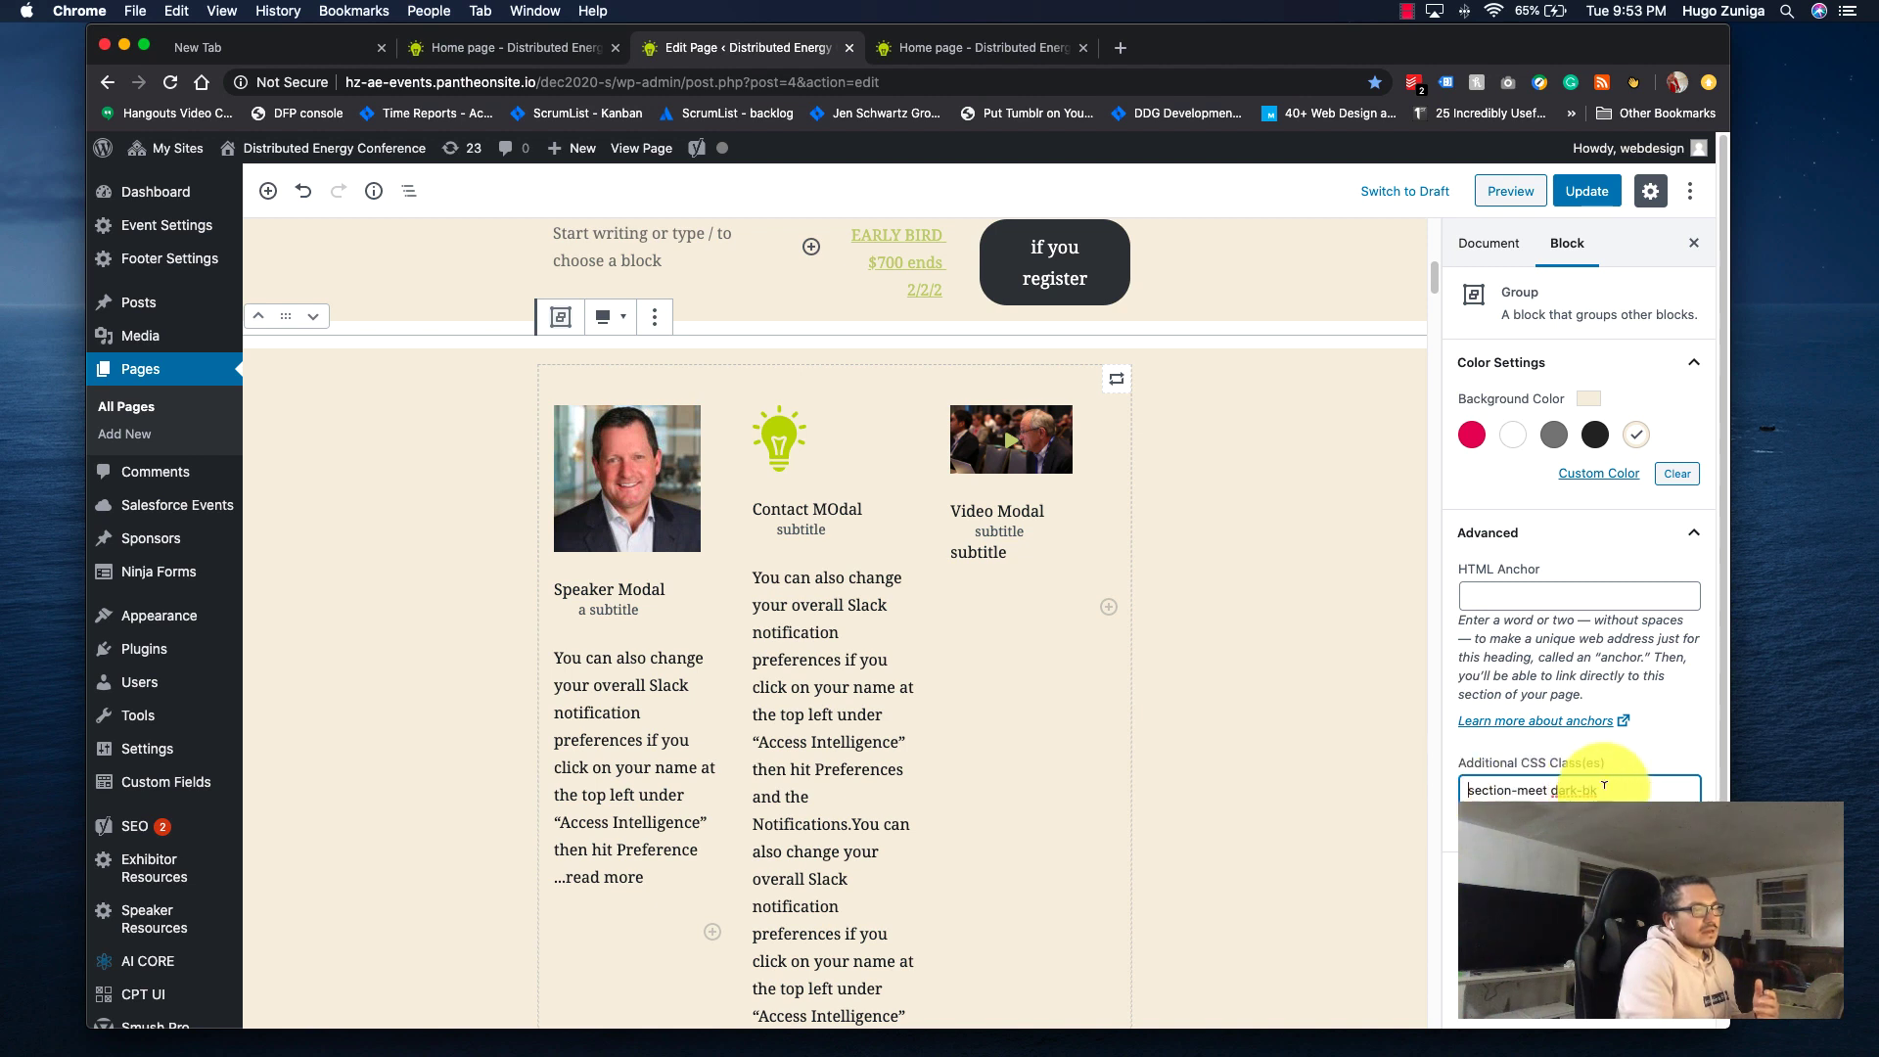
drag(1605, 785, 1477, 778)
click(1549, 789)
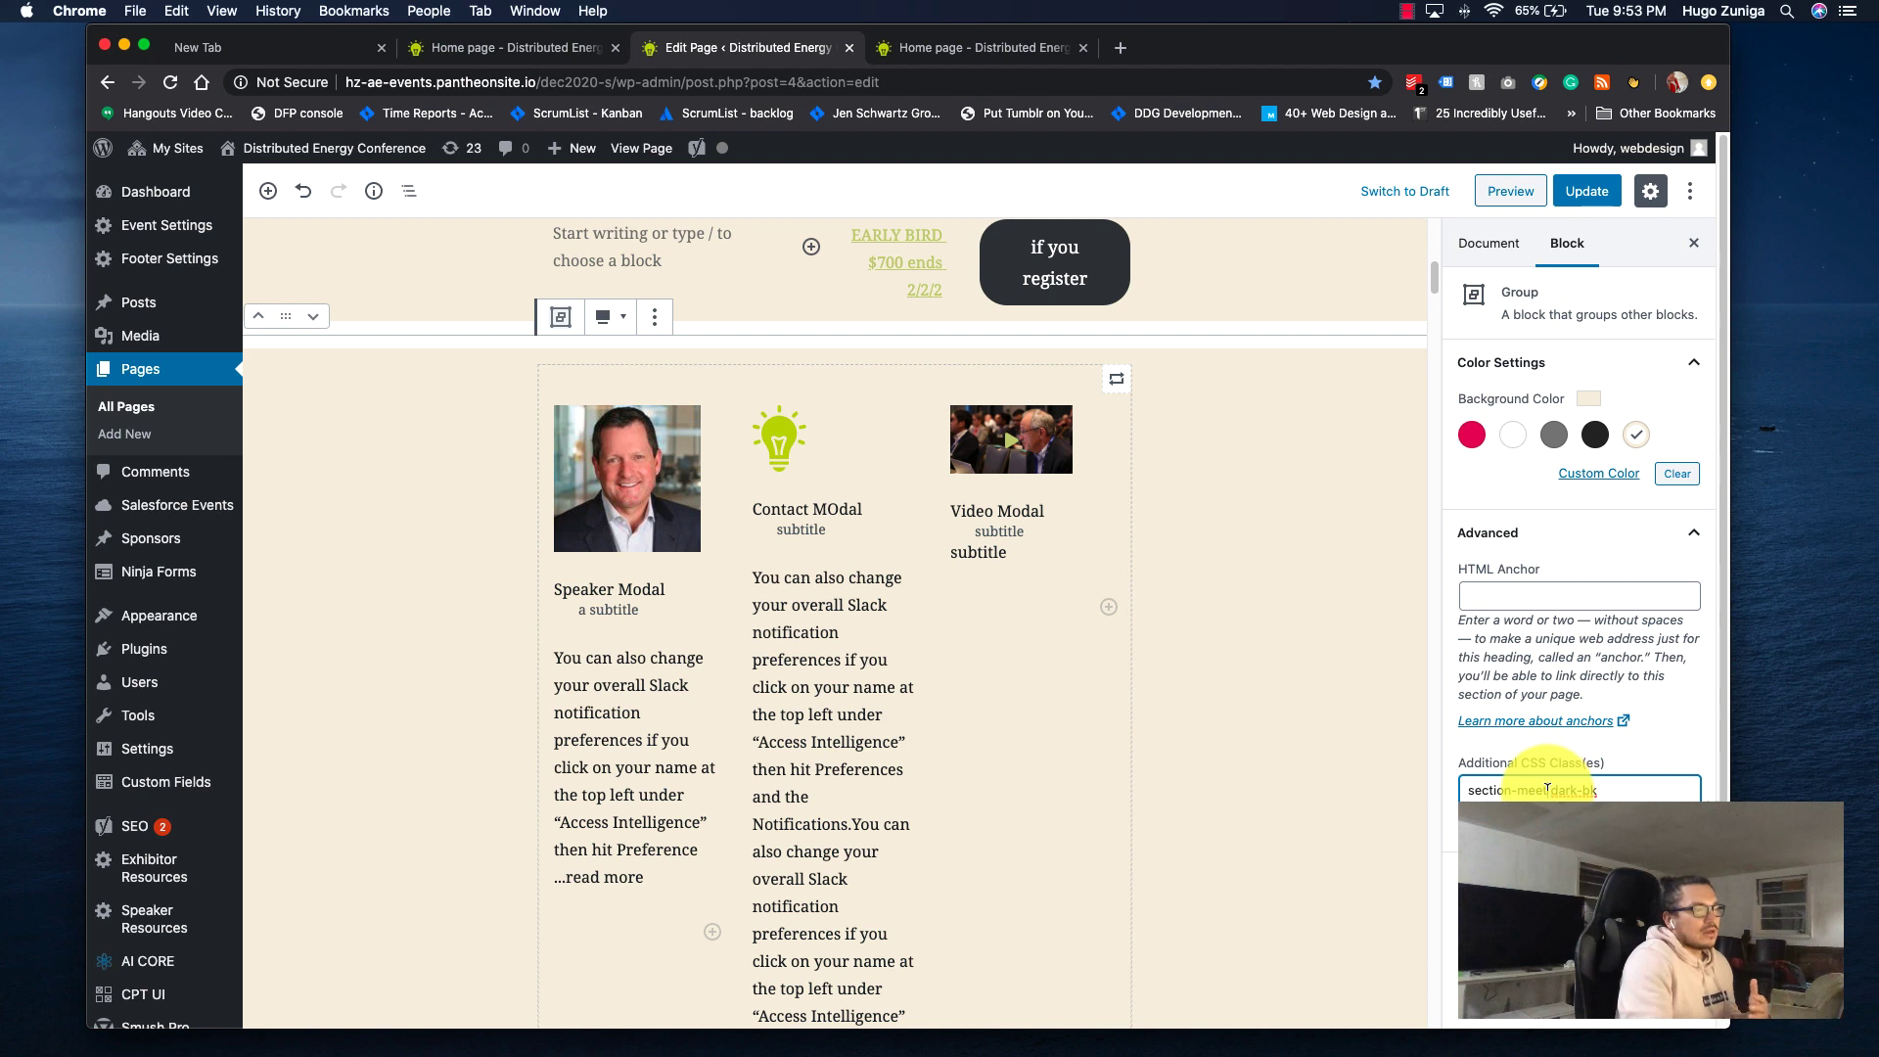
drag(1547, 789, 1459, 797)
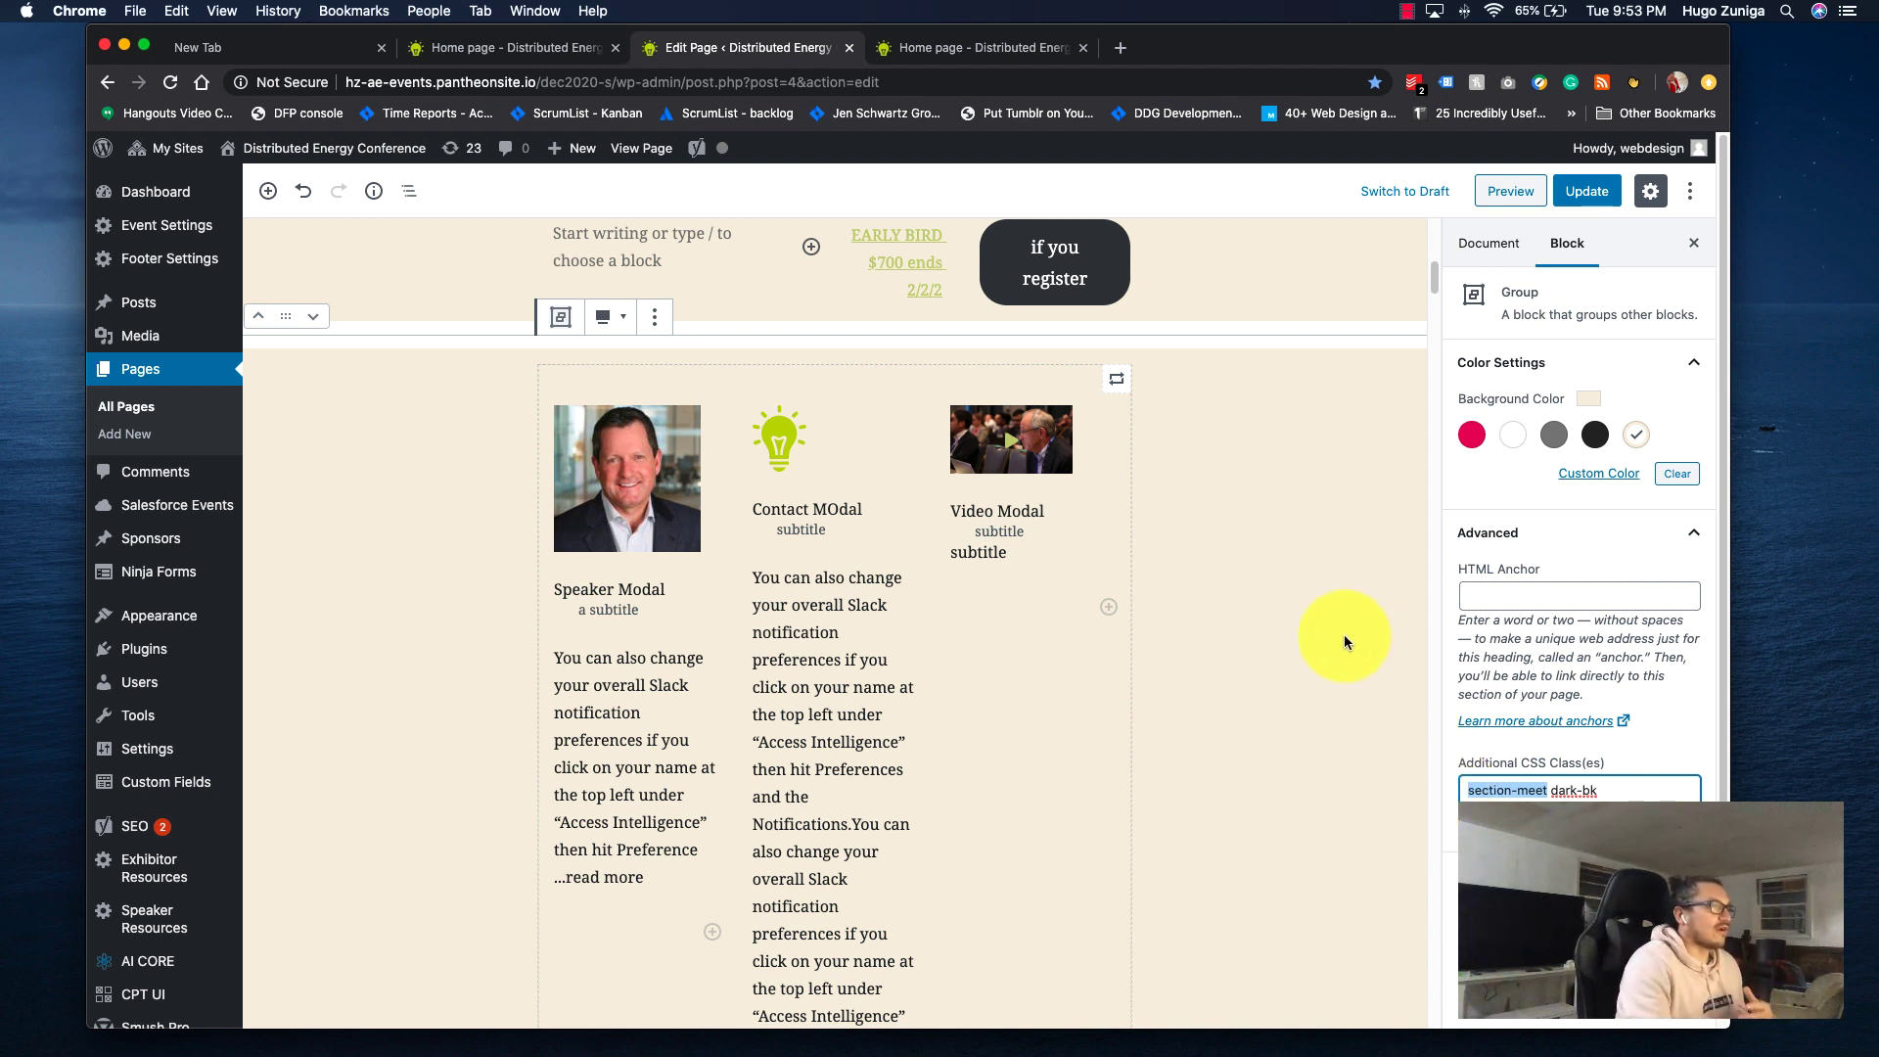
click(1312, 631)
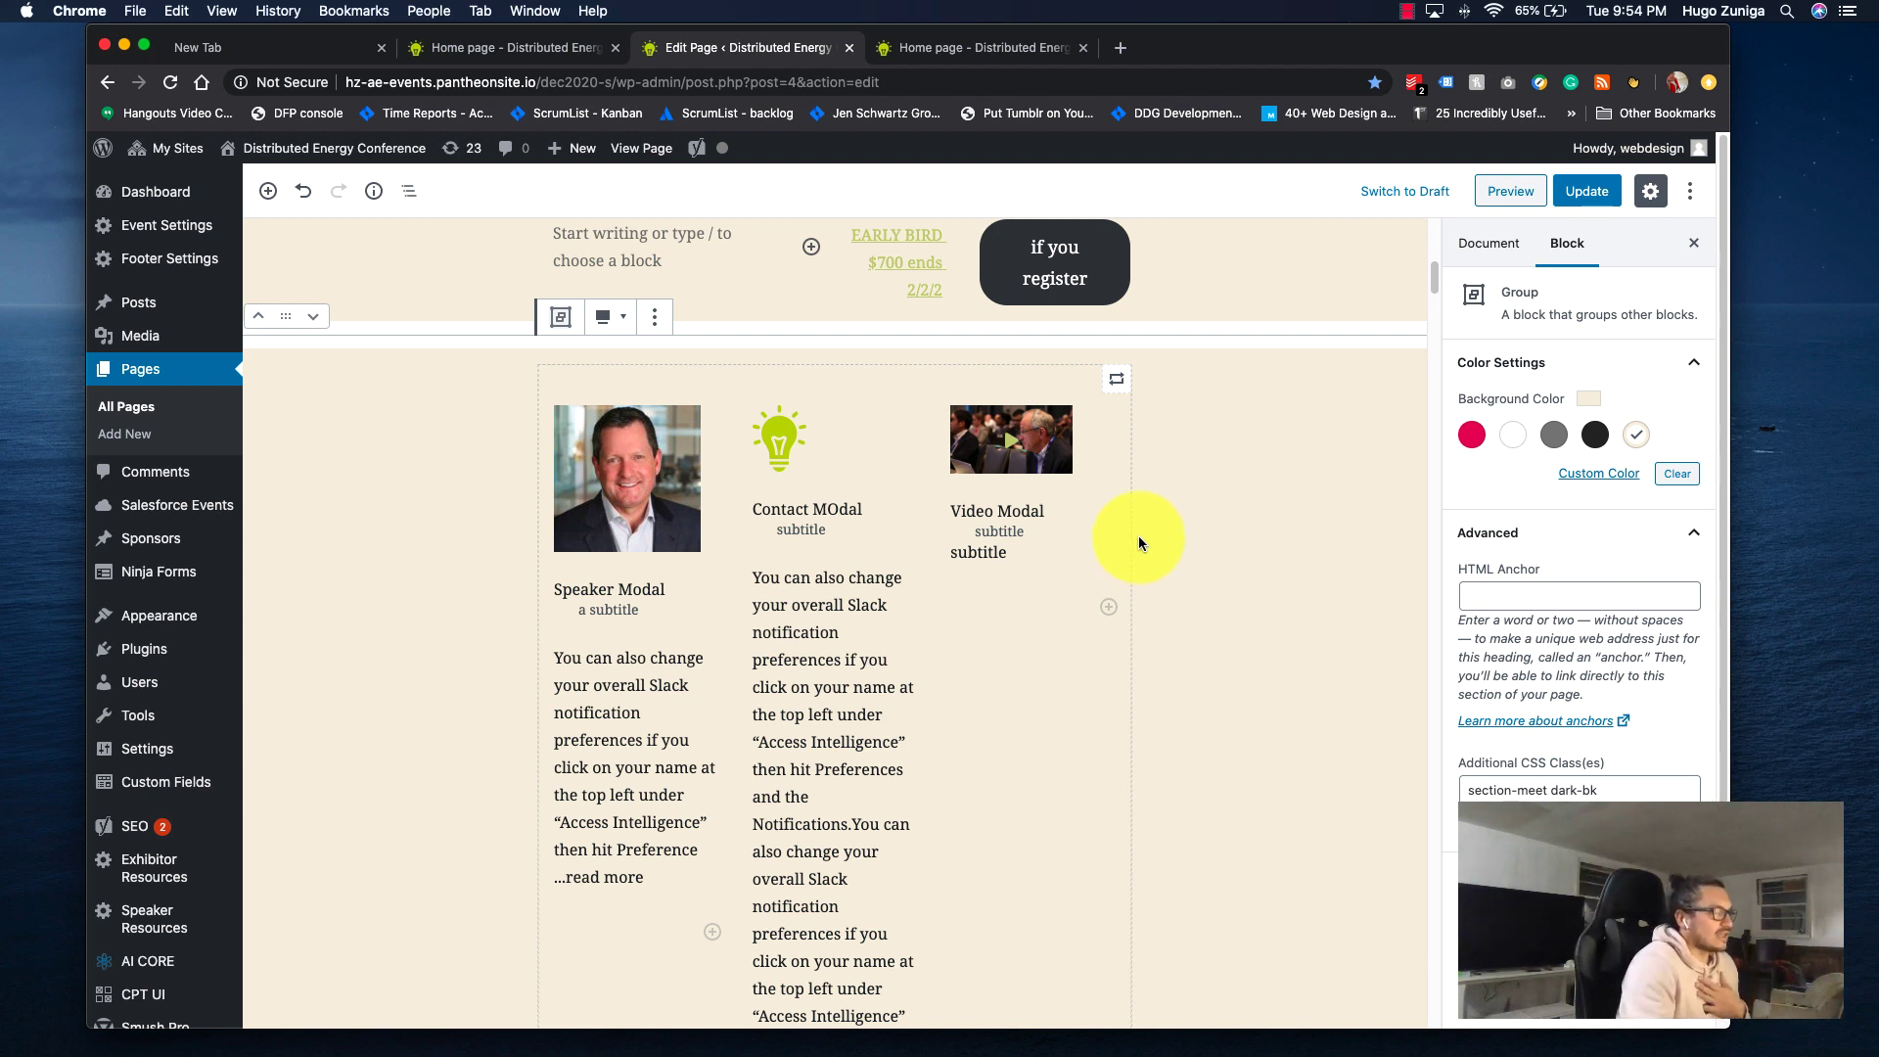
Compare the MEET section's headings and icon columns in the editor with their rendering in the home page preview.
scroll(988, 584, down, 6)
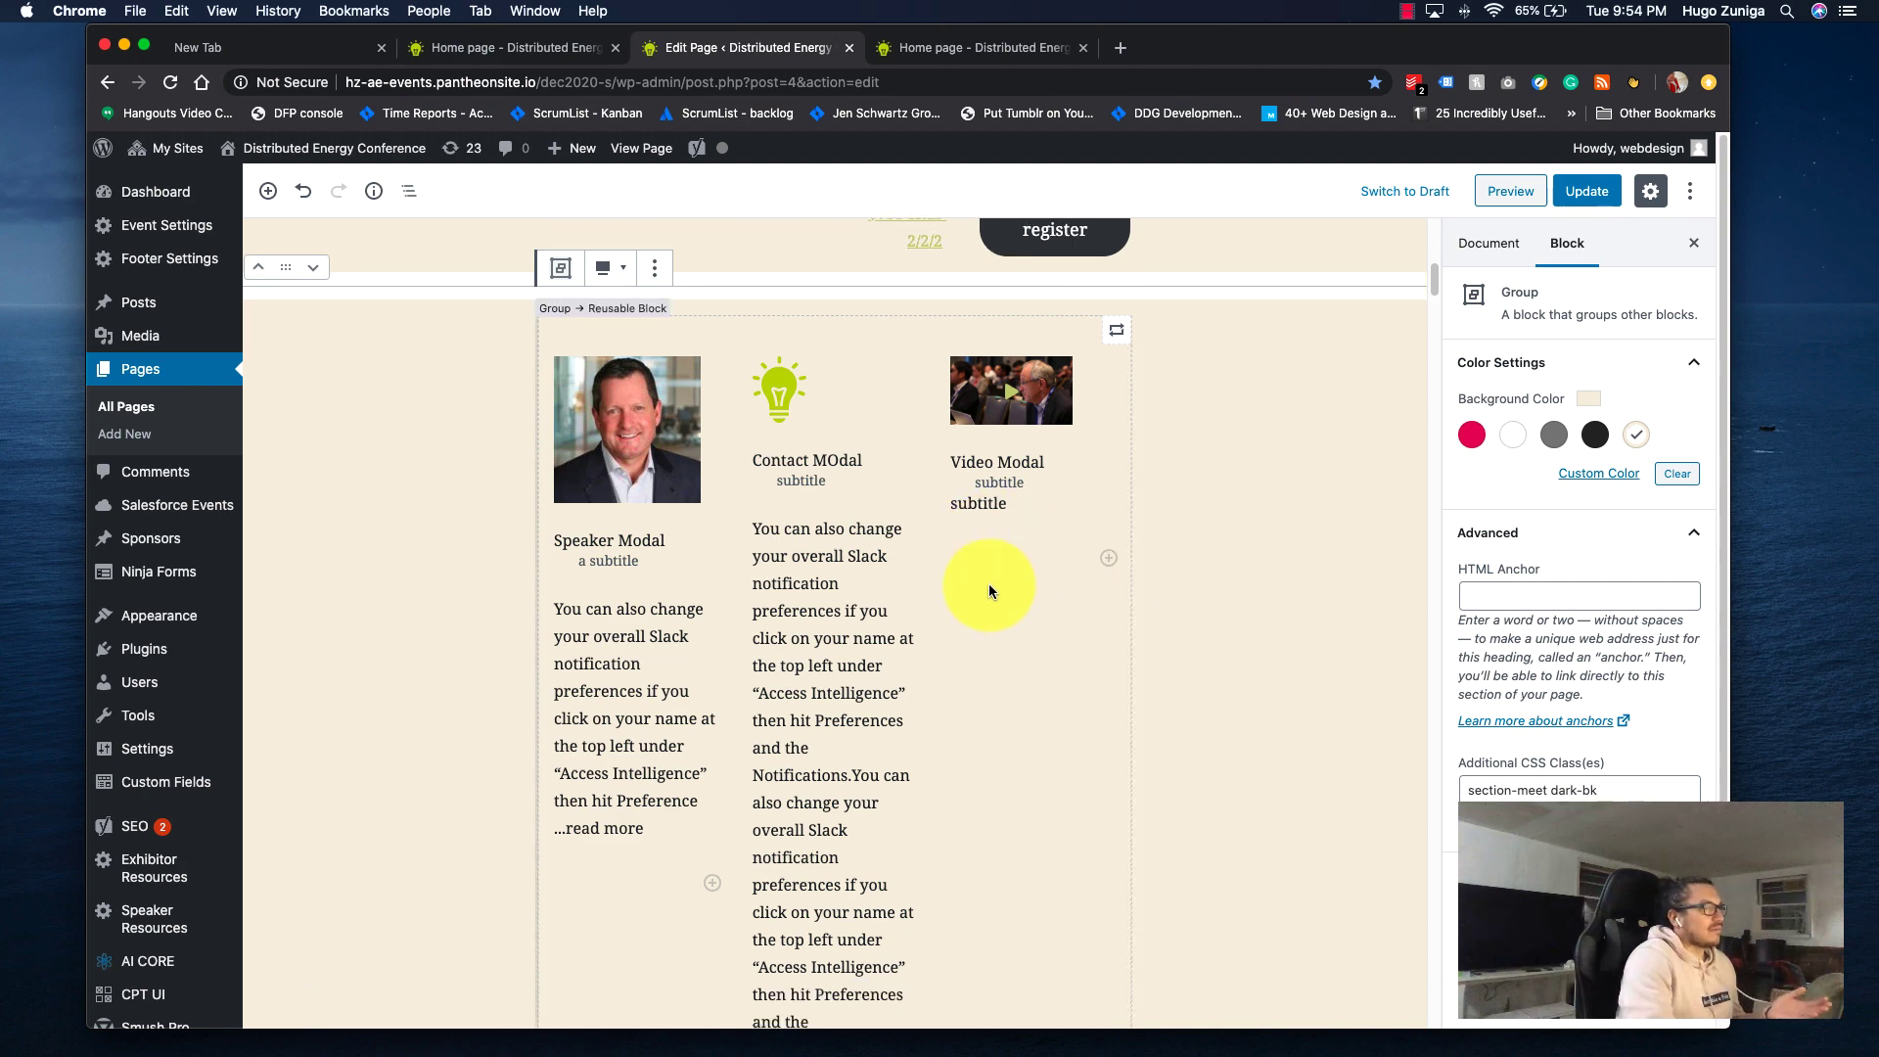
scroll(990, 583, down, 4)
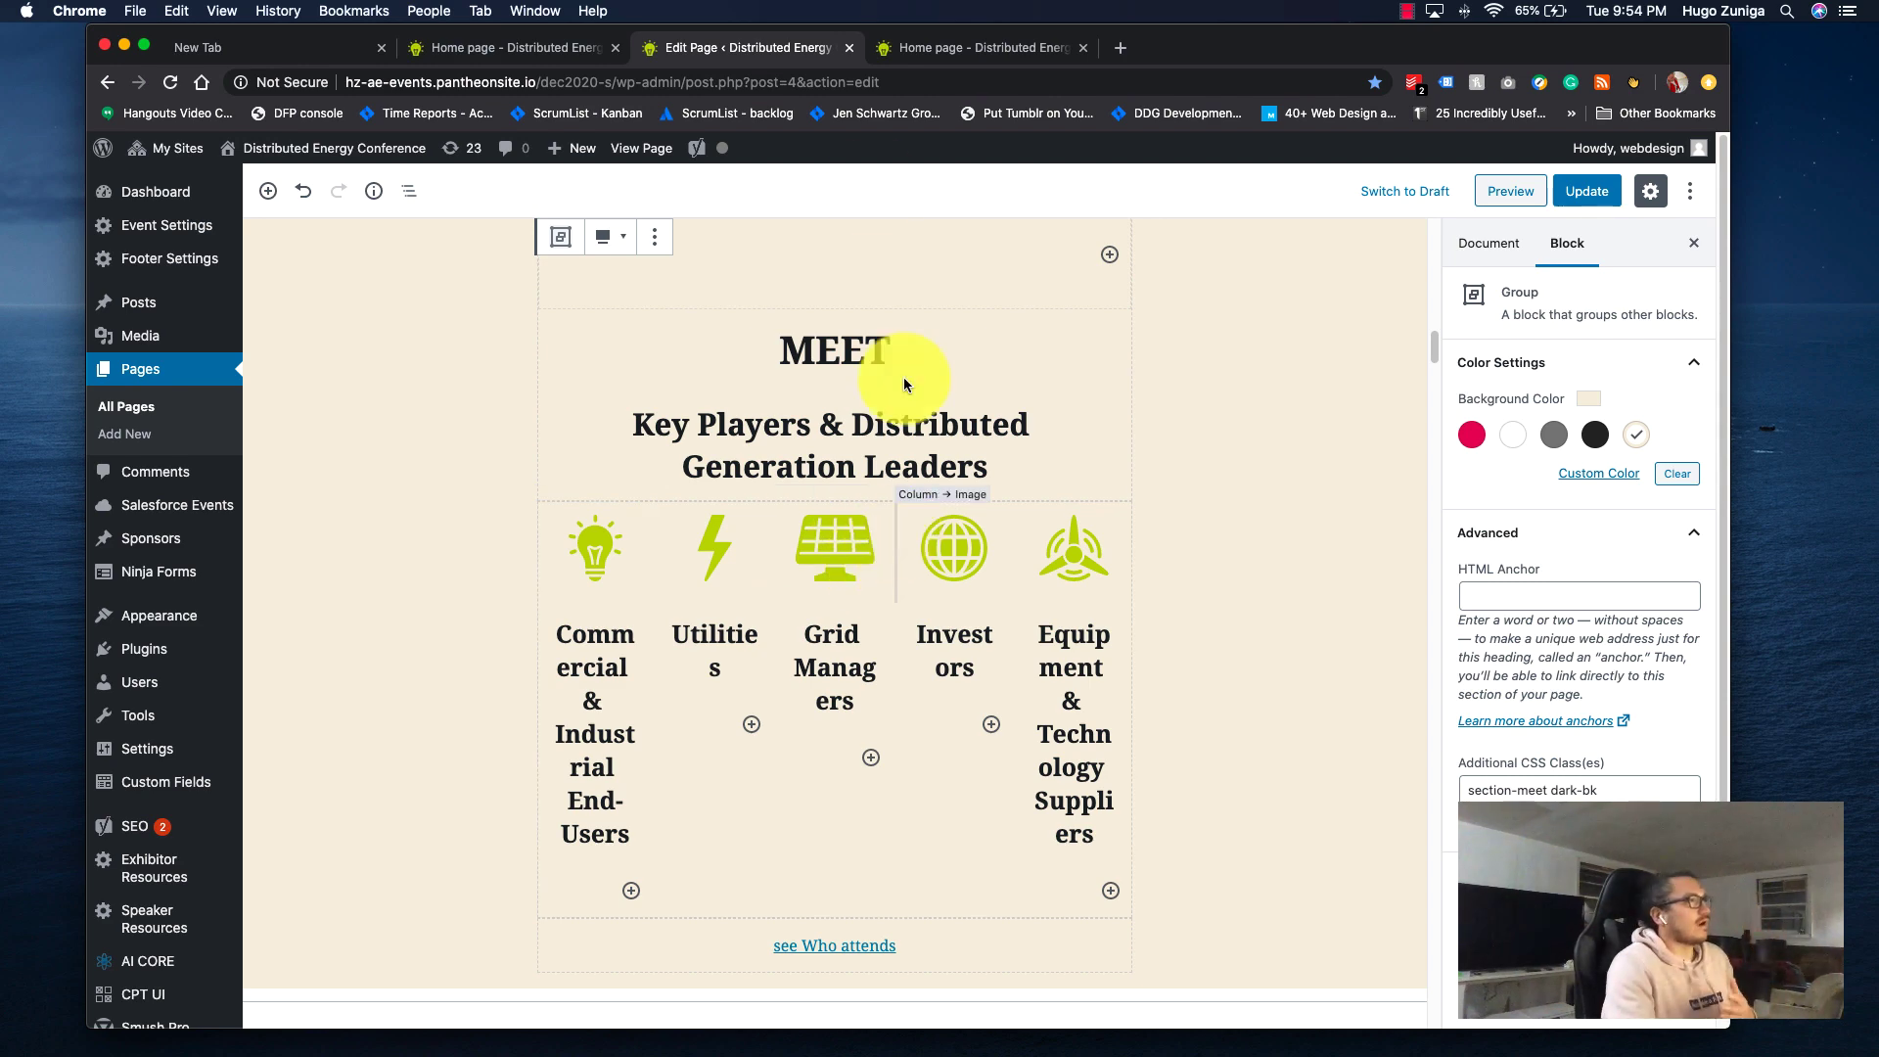
click(907, 45)
scroll(1019, 526, down, 9)
scroll(1019, 526, up, 4)
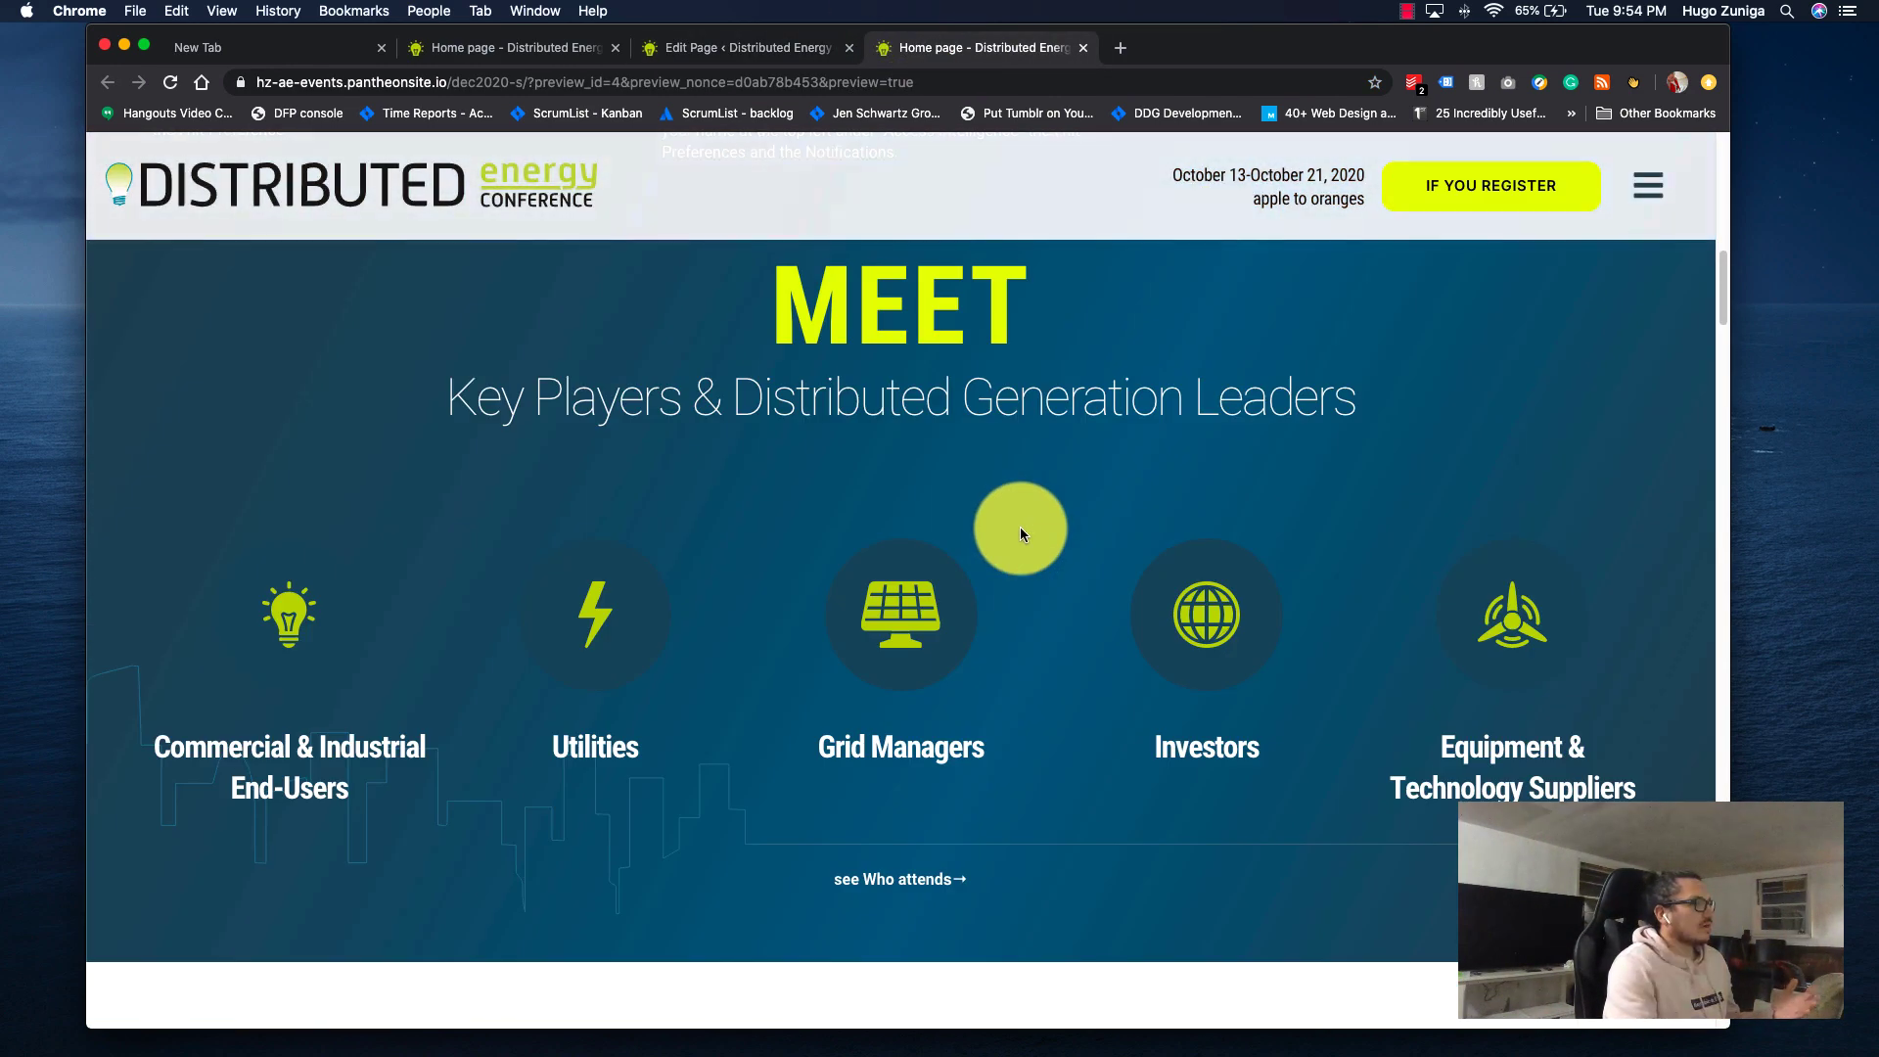
Return to the page editor and show the settings of the columns block holding the MEET section's icons.
click(763, 47)
click(825, 553)
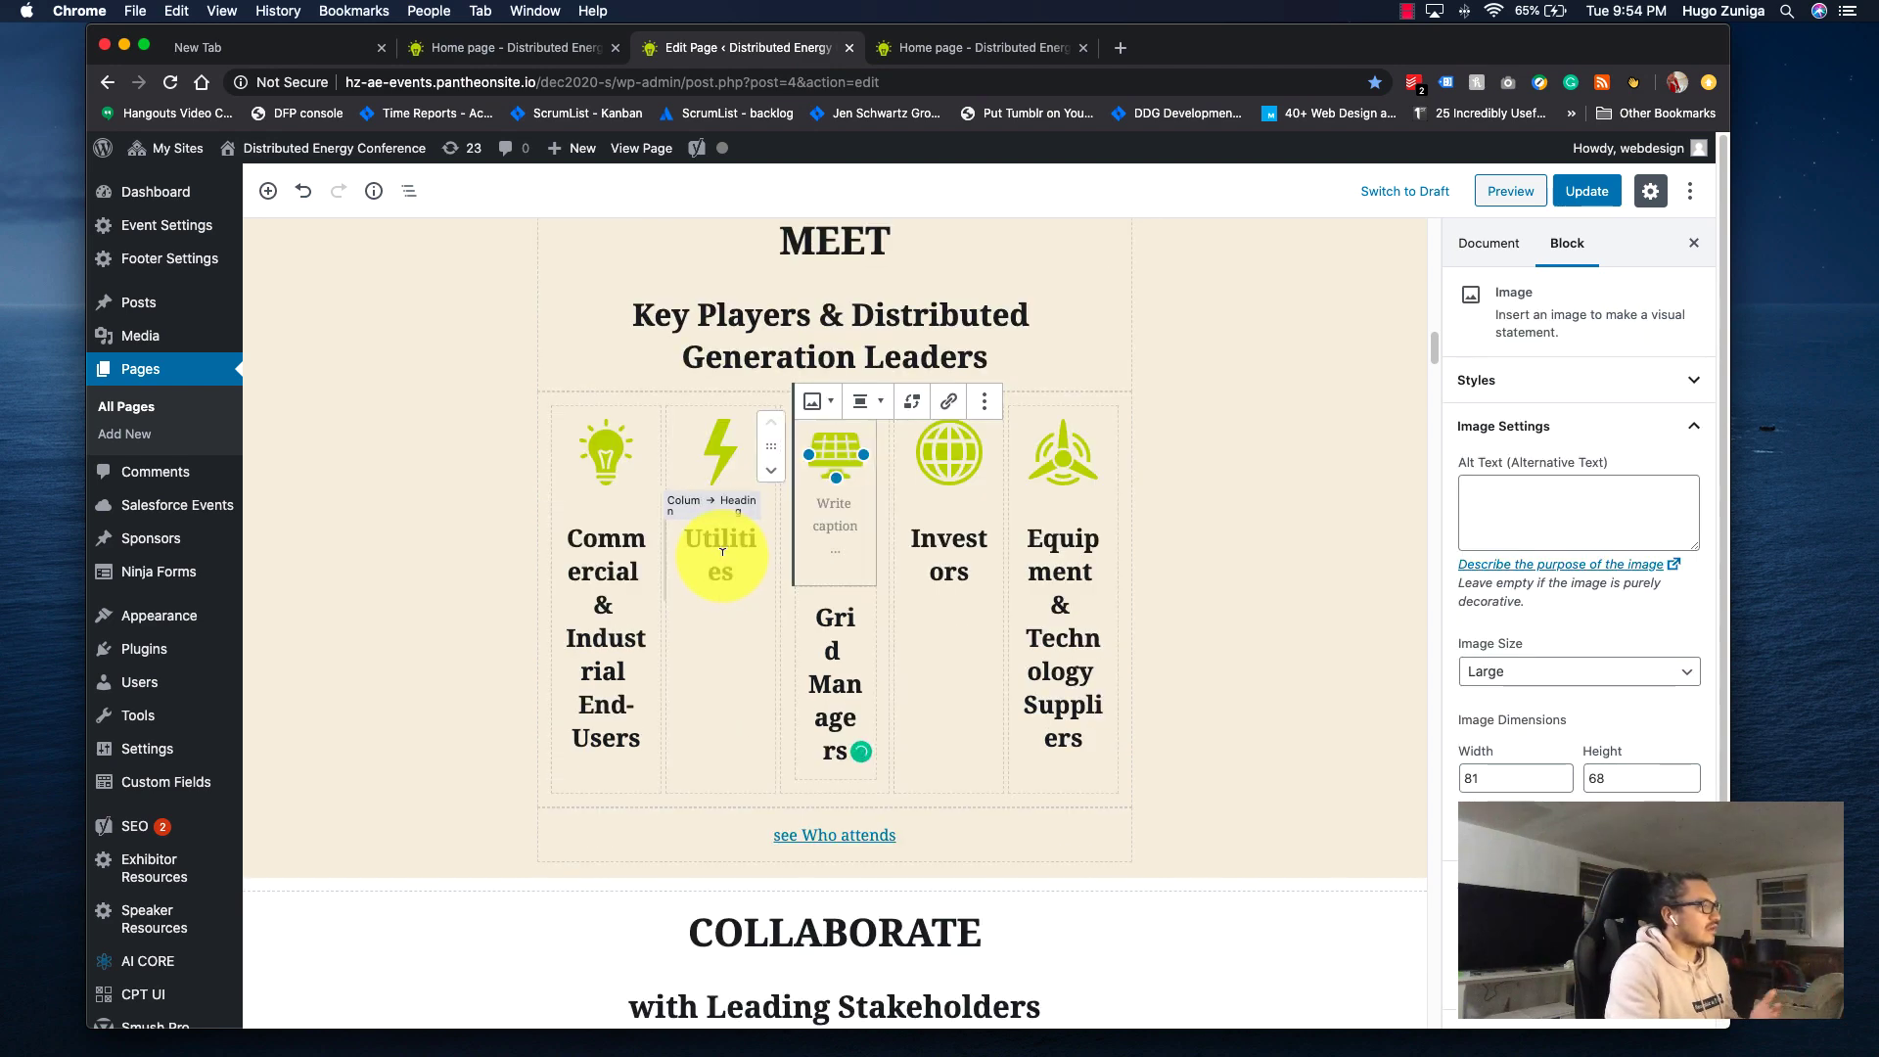
click(543, 404)
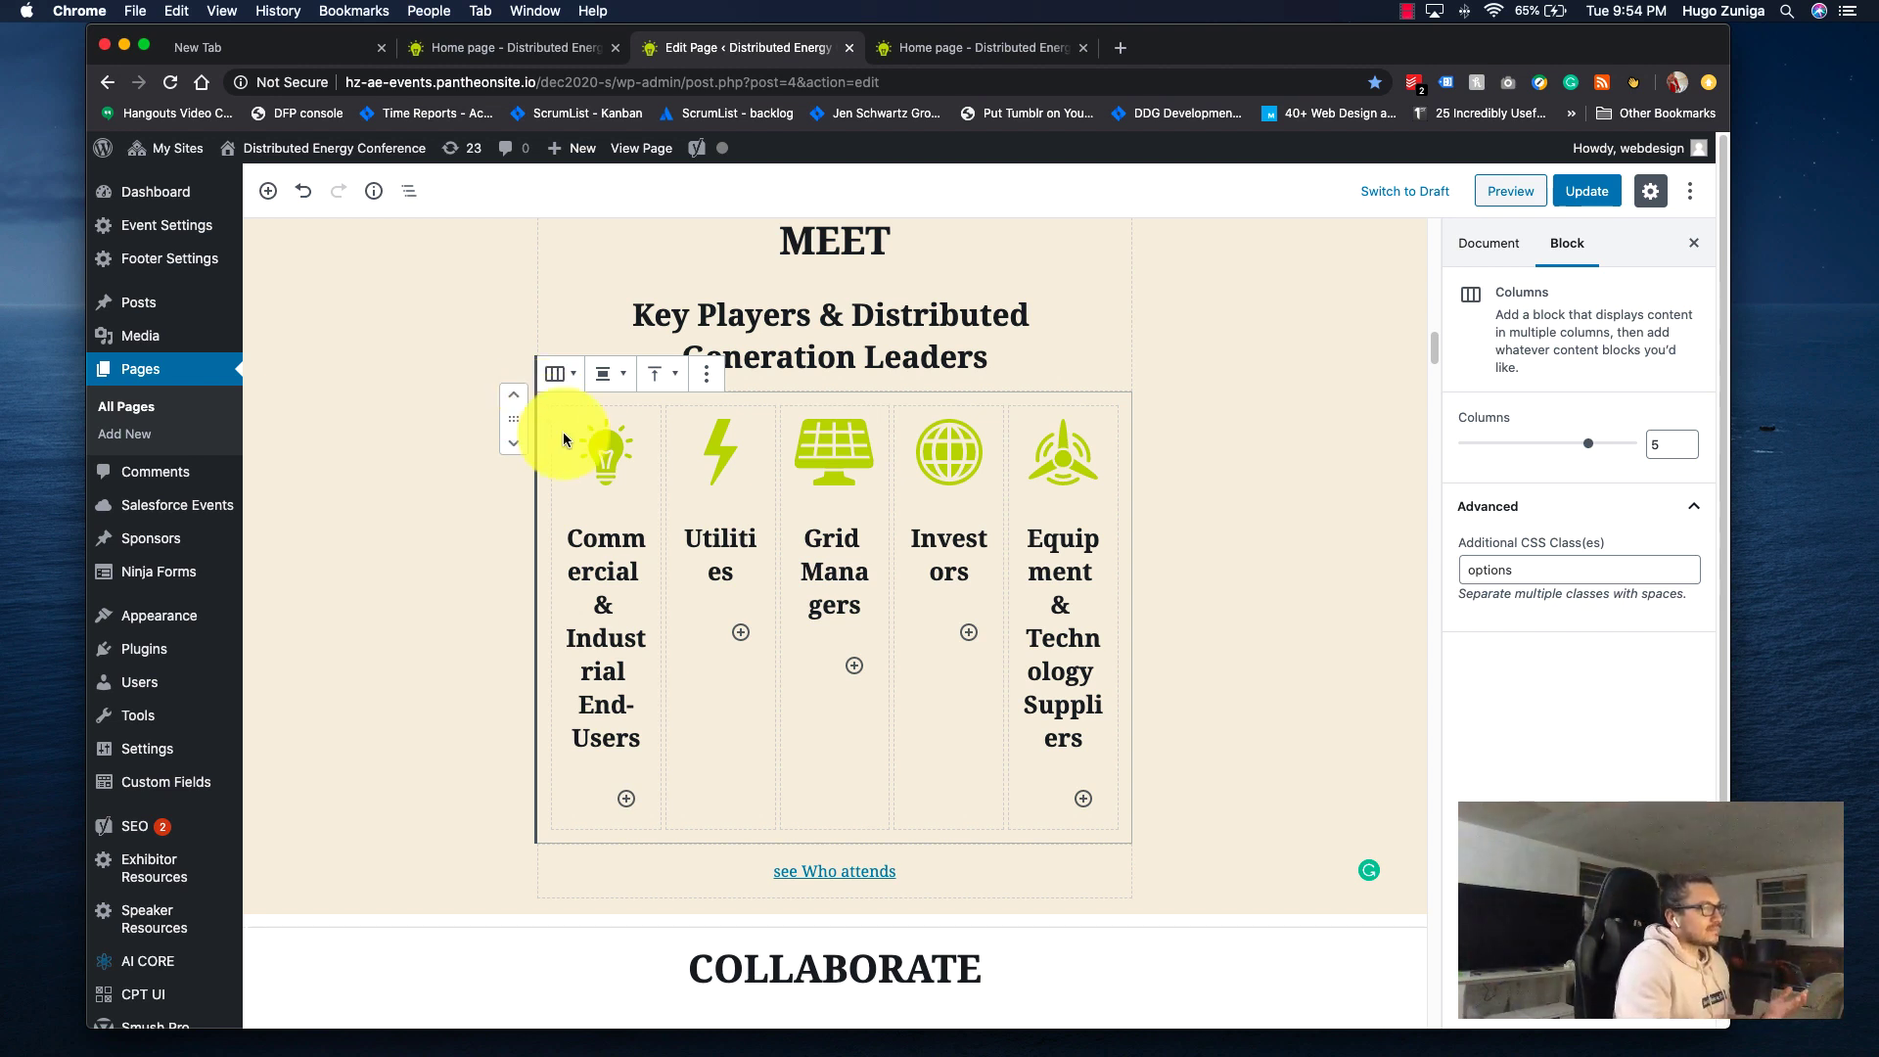
Examine the COLLABORATE, INITIATE and Bringing Value & Focus sections further down the page.
scroll(1288, 613, down, 6)
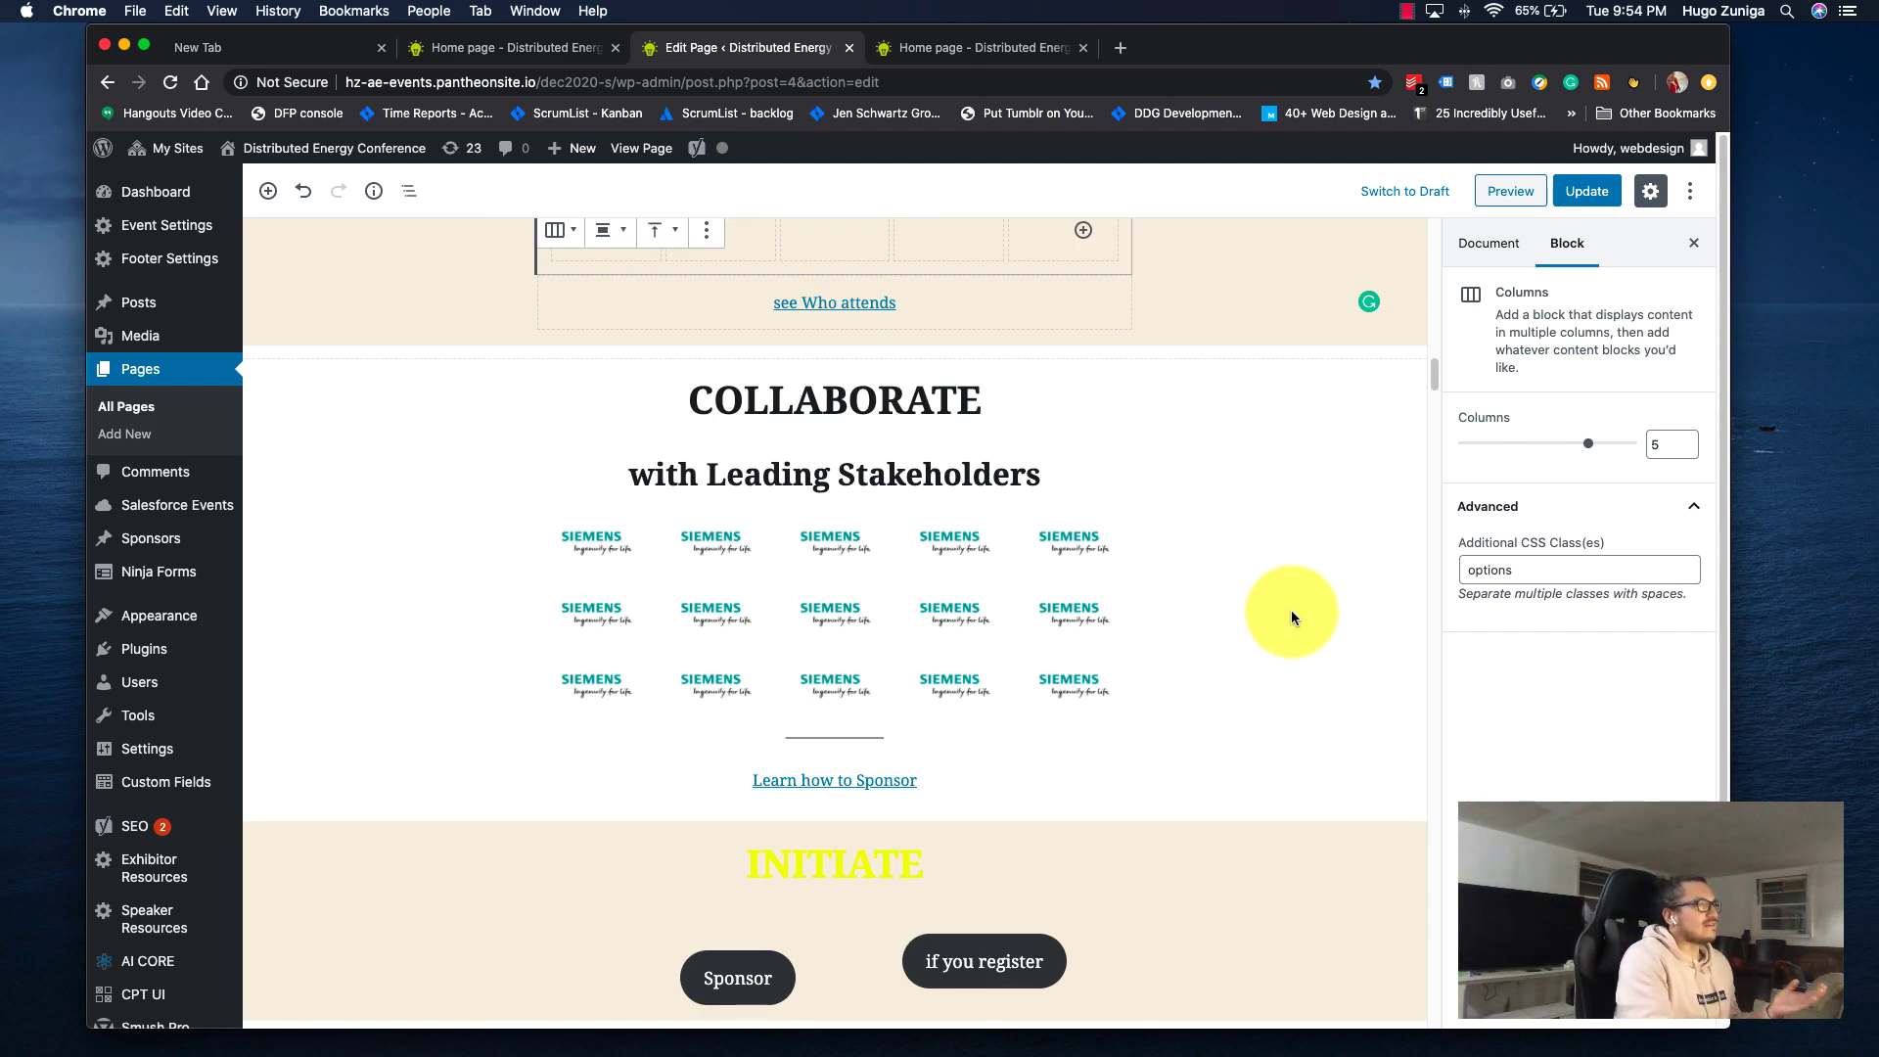
scroll(1292, 617, down, 1)
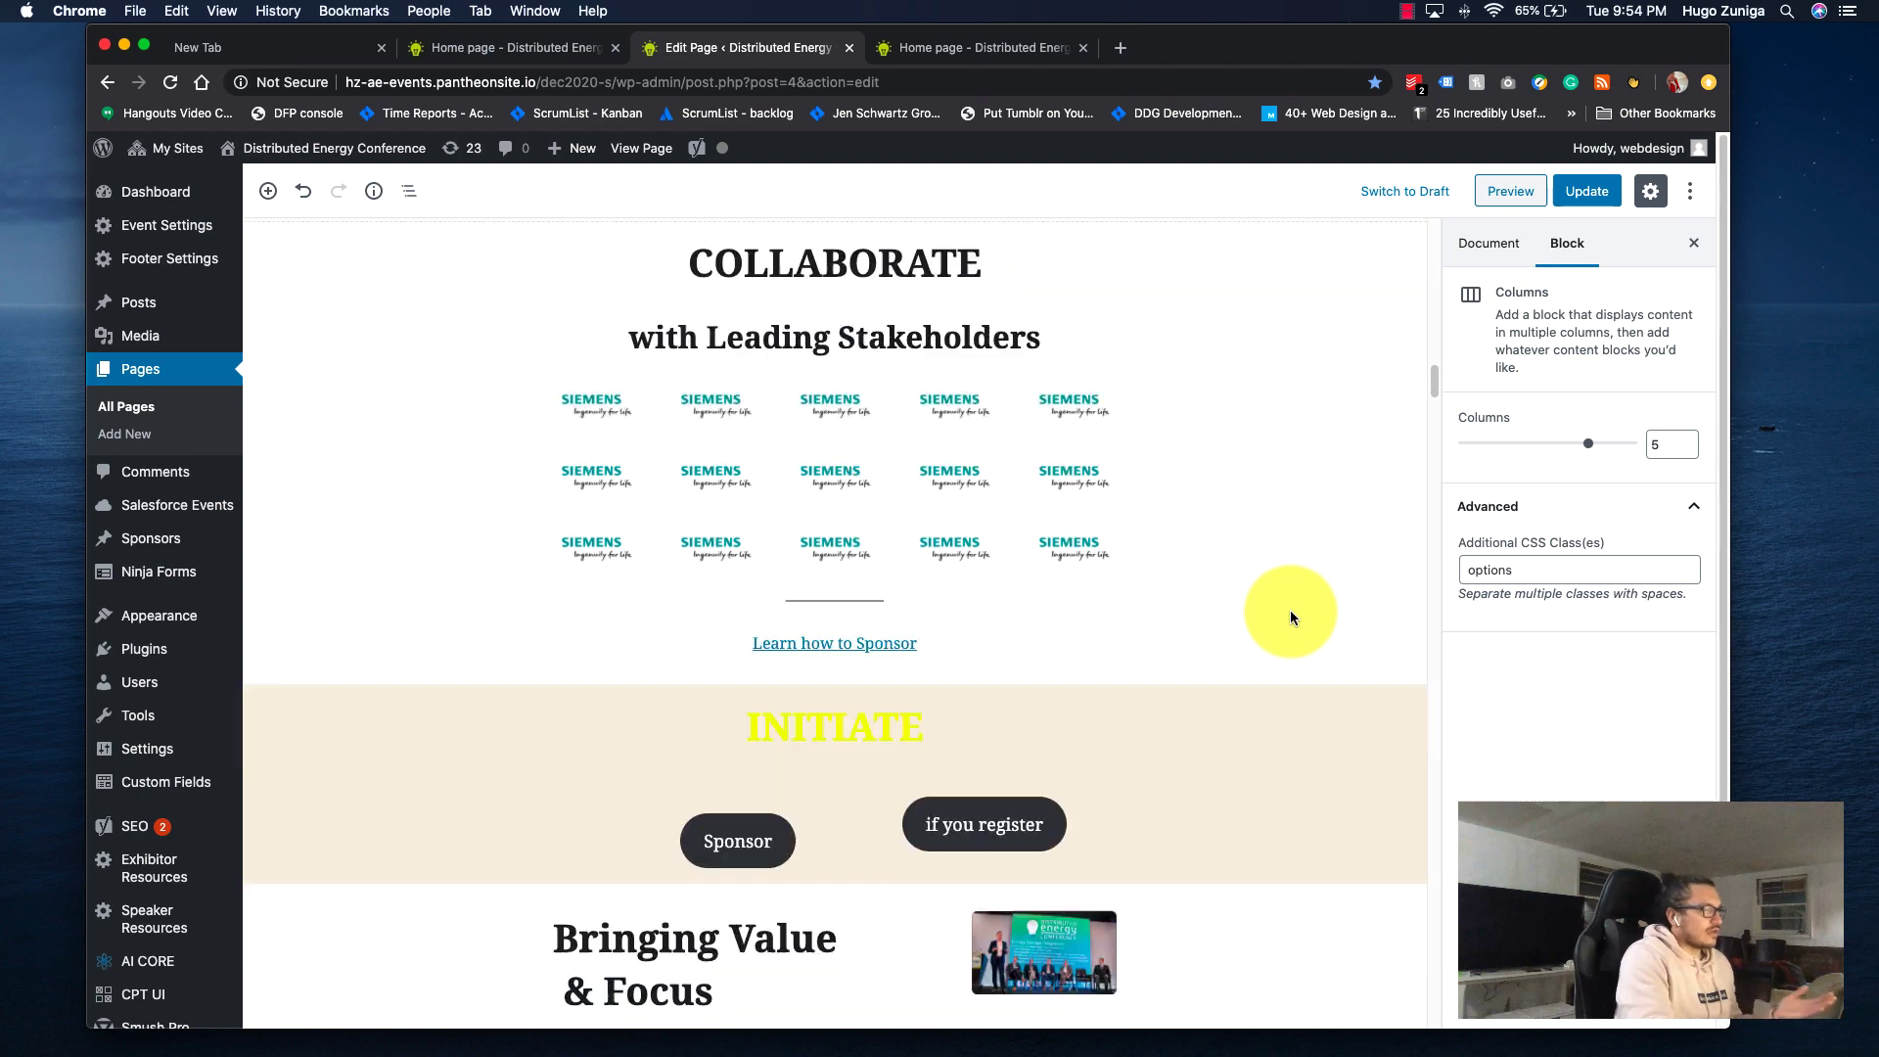
scroll(1290, 616, down, 8)
scroll(1290, 615, up, 2)
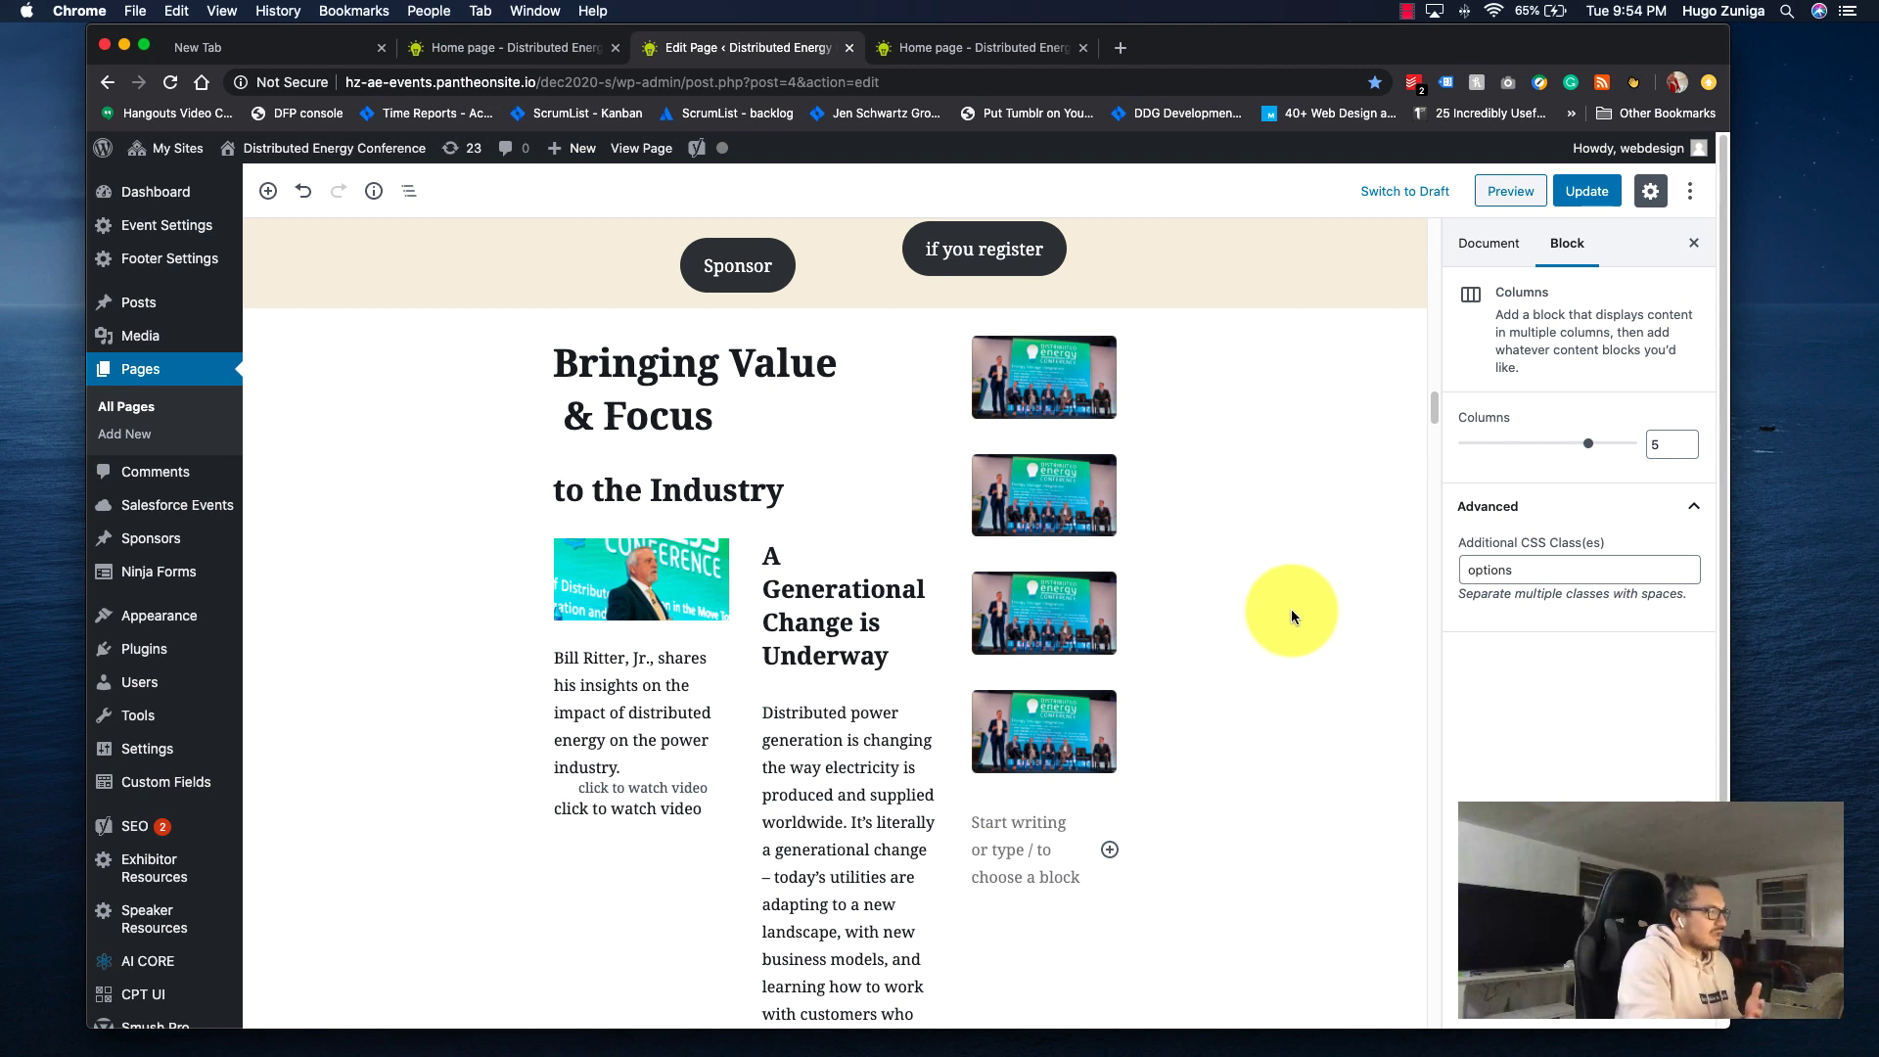
scroll(1290, 617, down, 1)
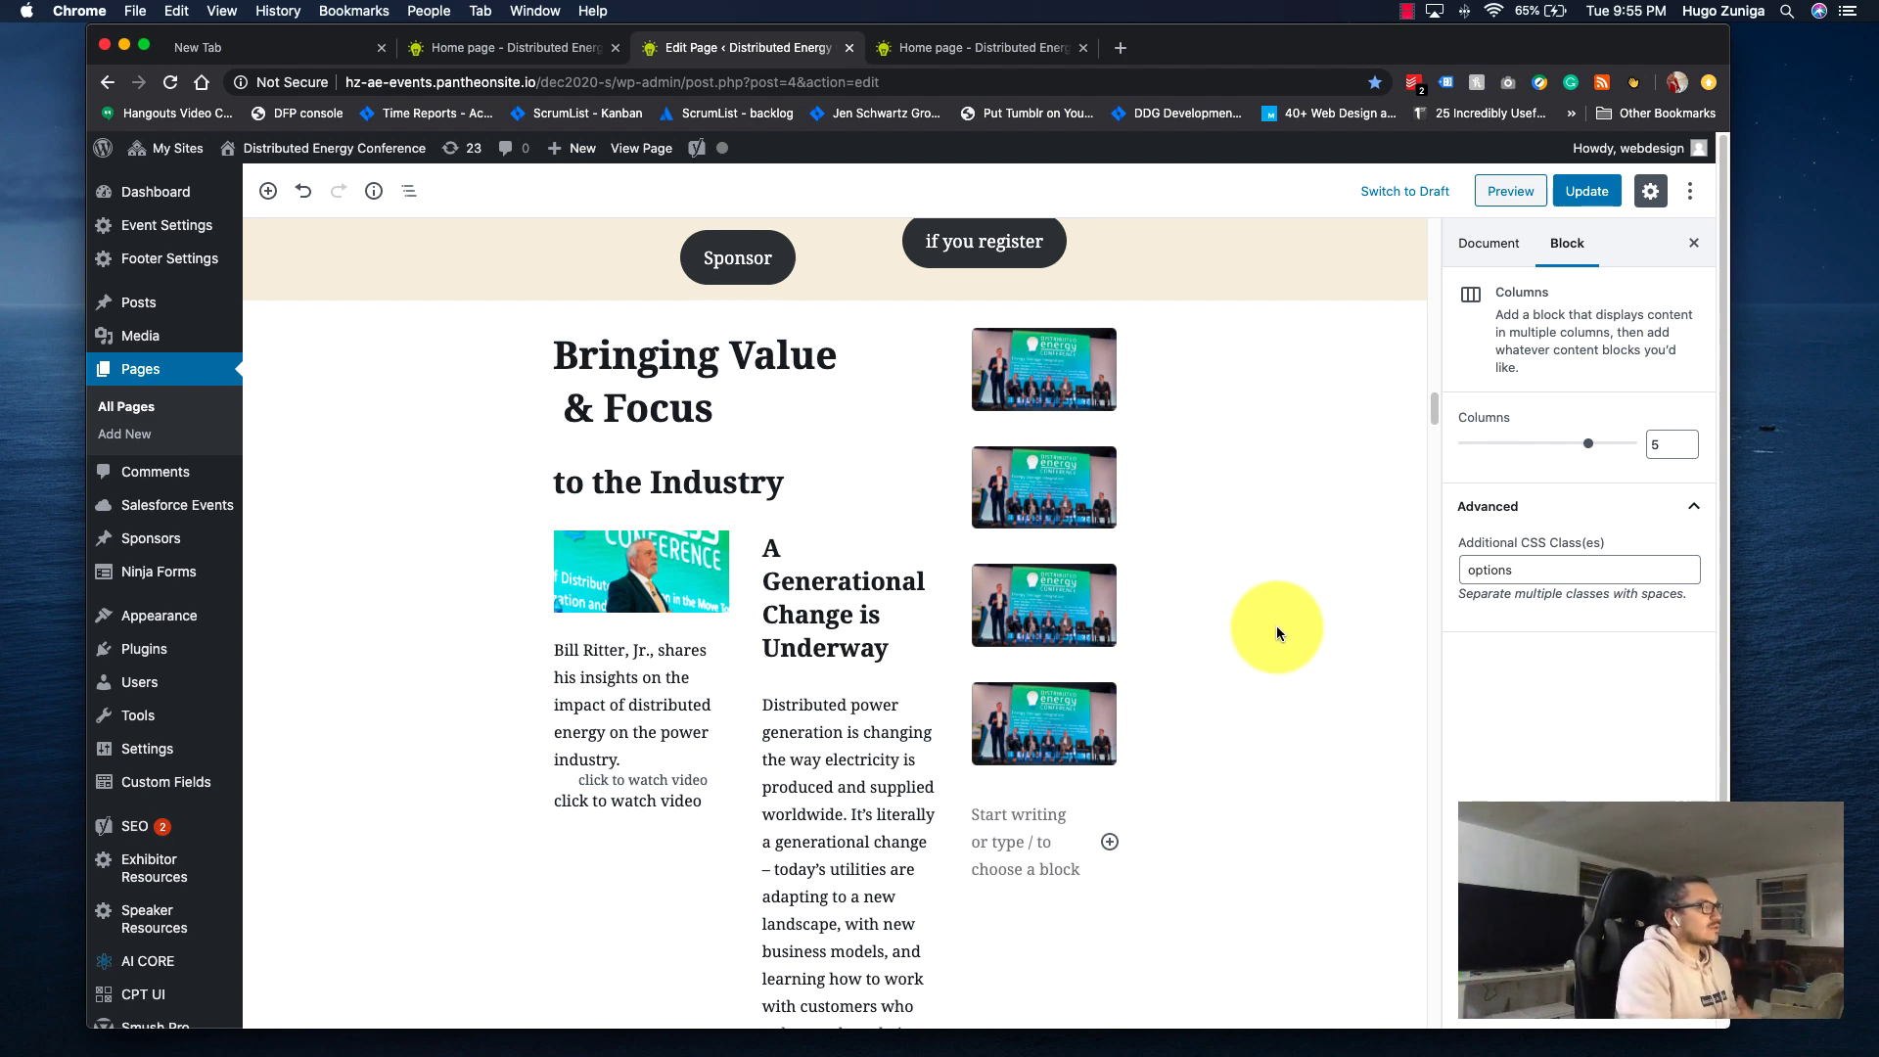
scroll(1277, 632, down, 5)
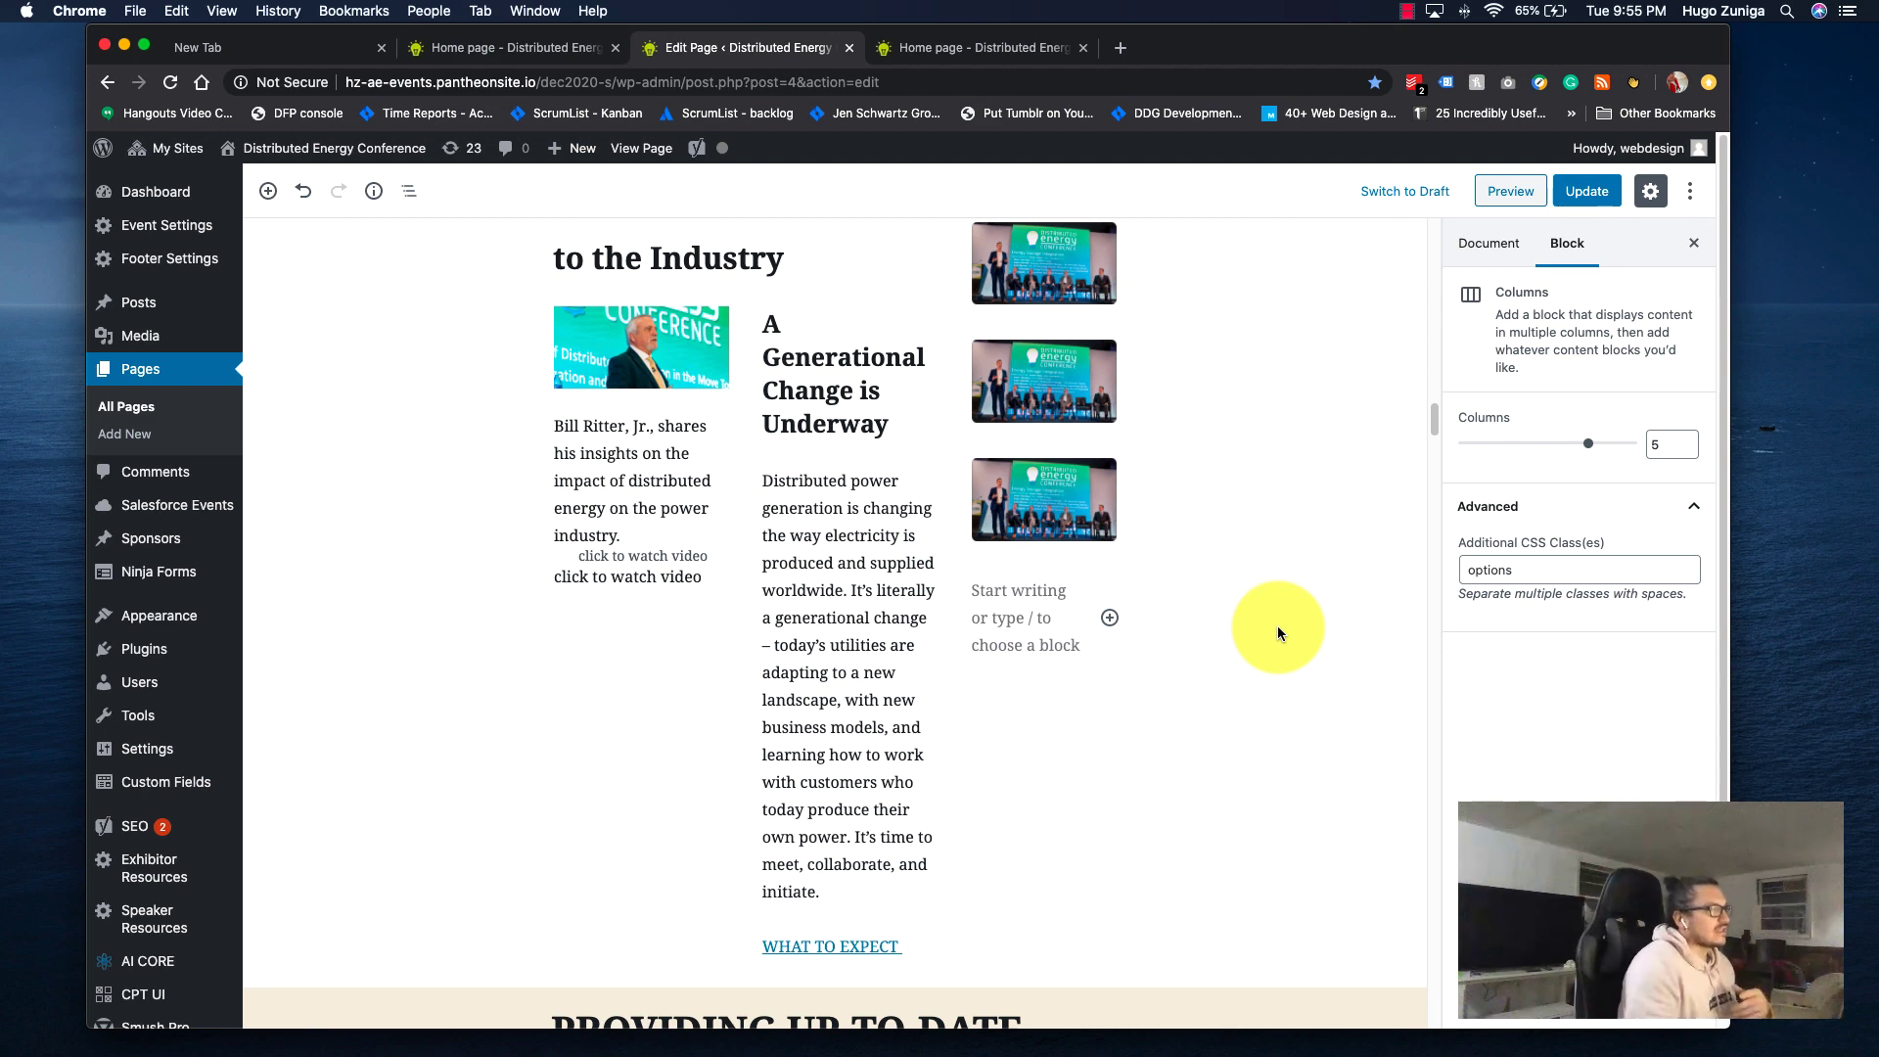
scroll(986, 672, up, 5)
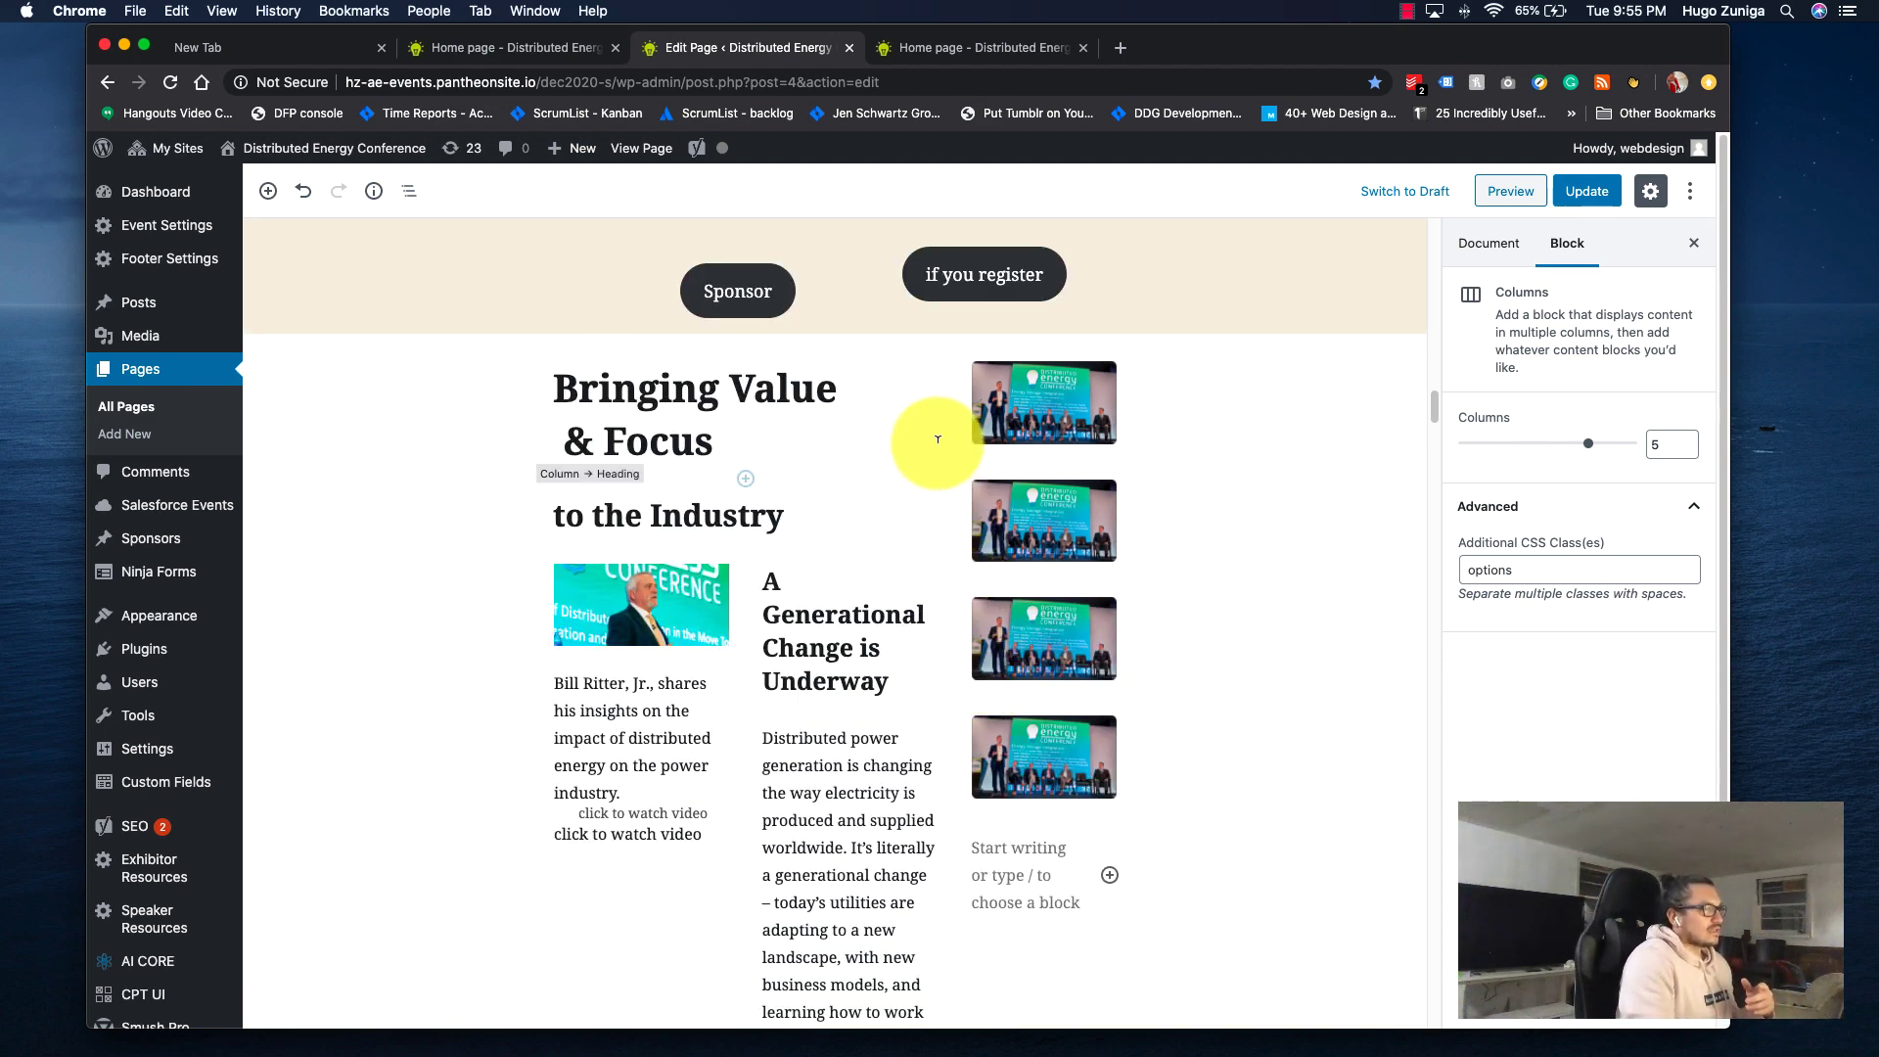
Inspect the block settings of the Bringing Value & Focus section's headings and the columns block containing them.
click(572, 351)
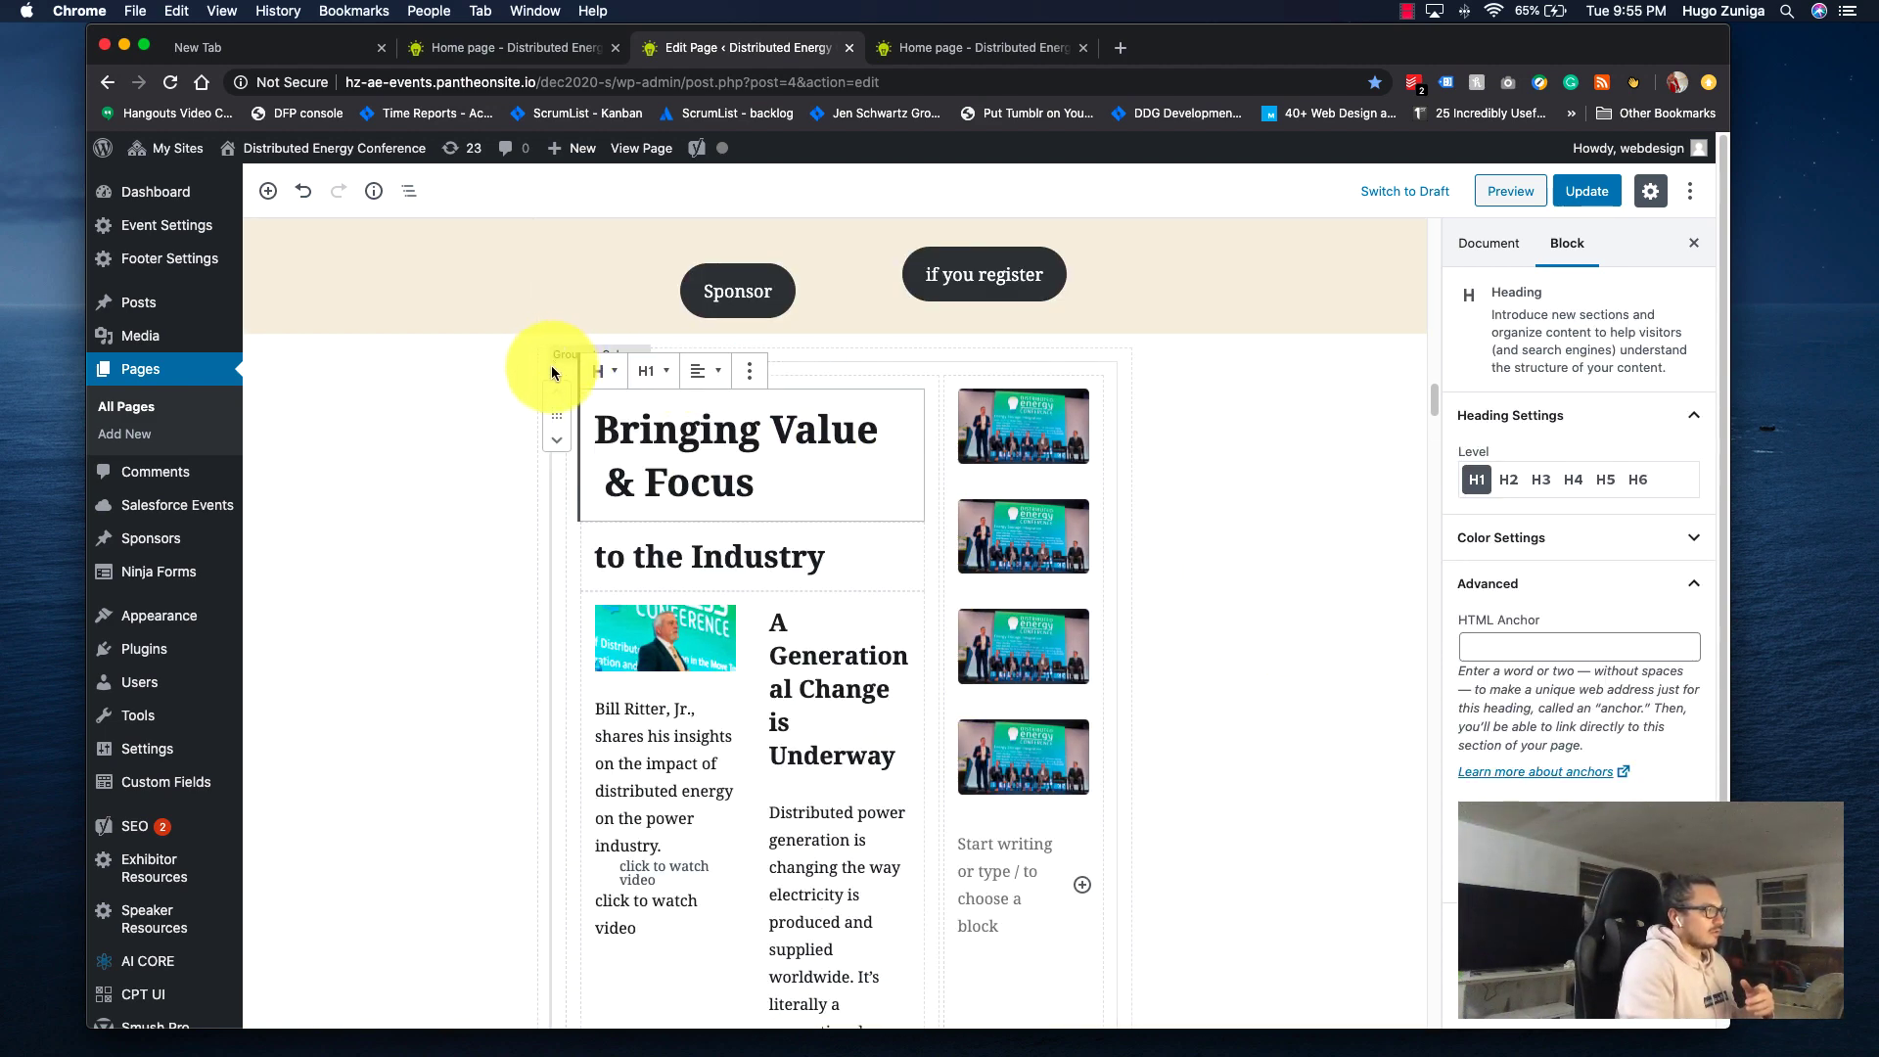
click(550, 366)
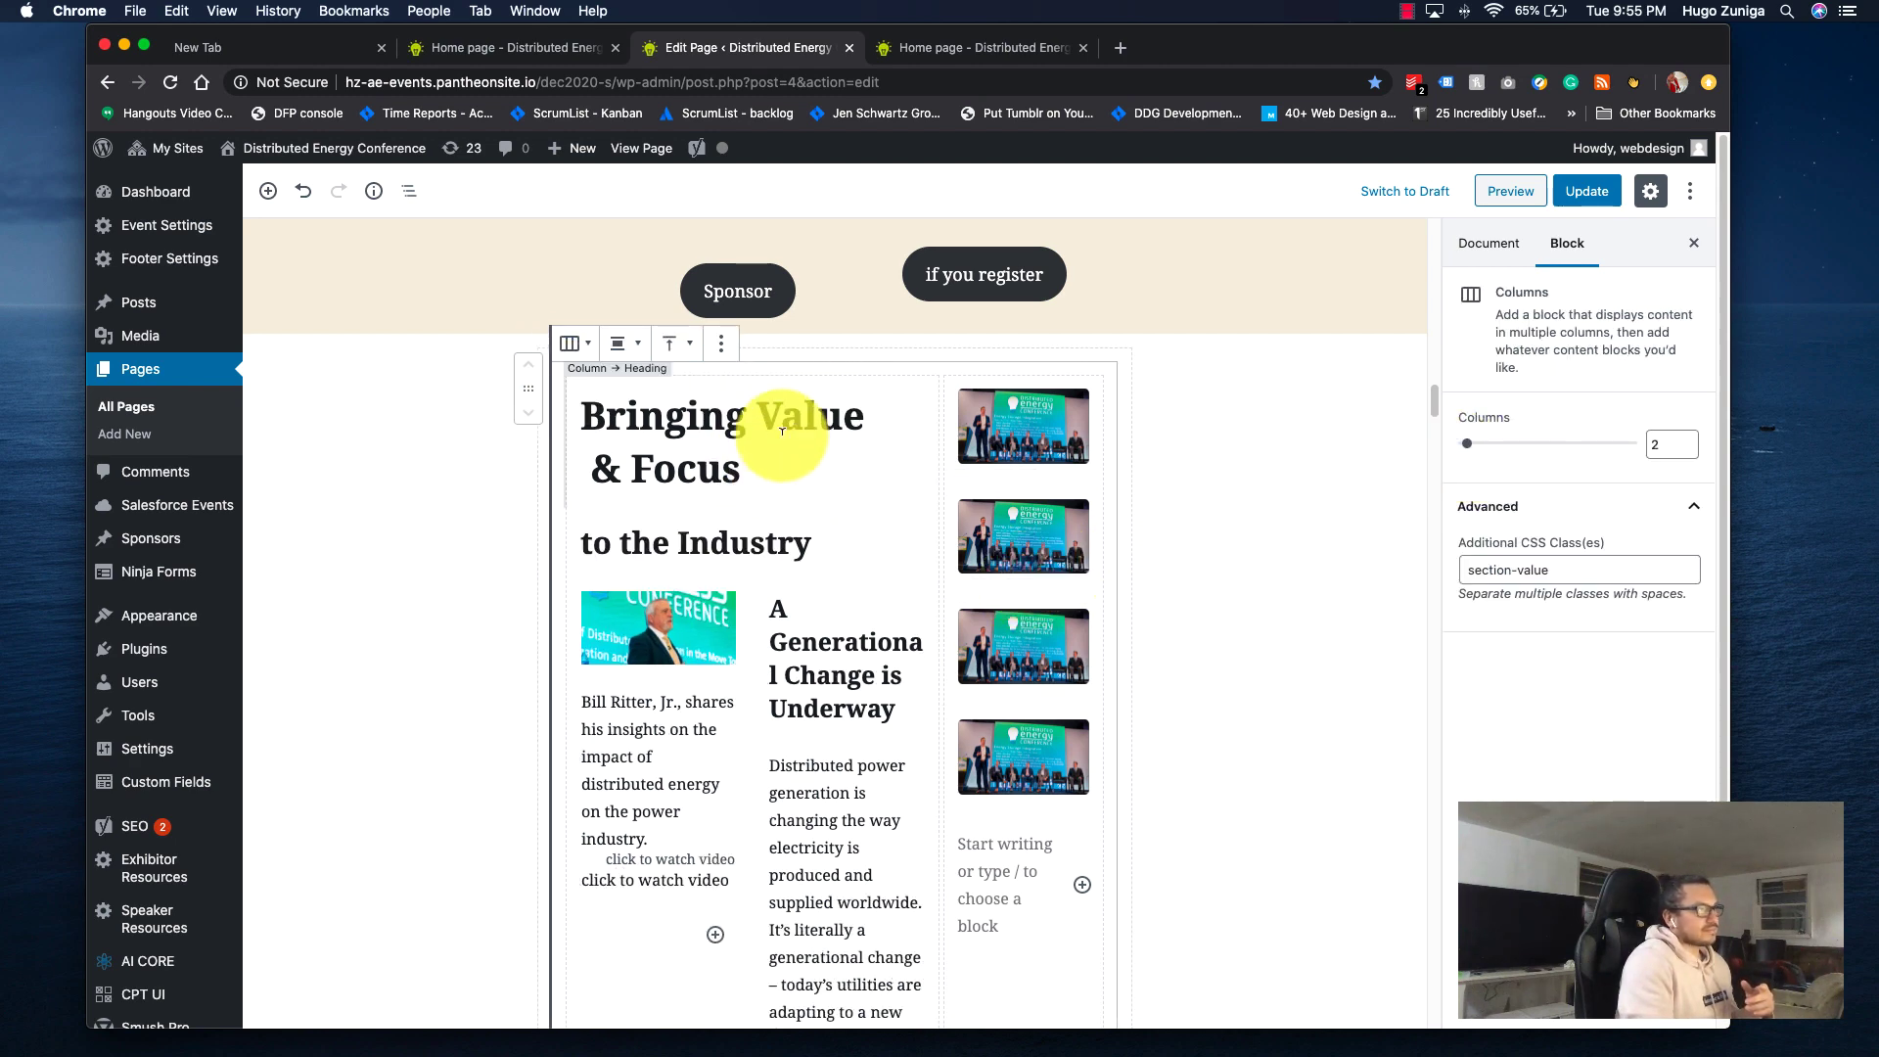
click(636, 371)
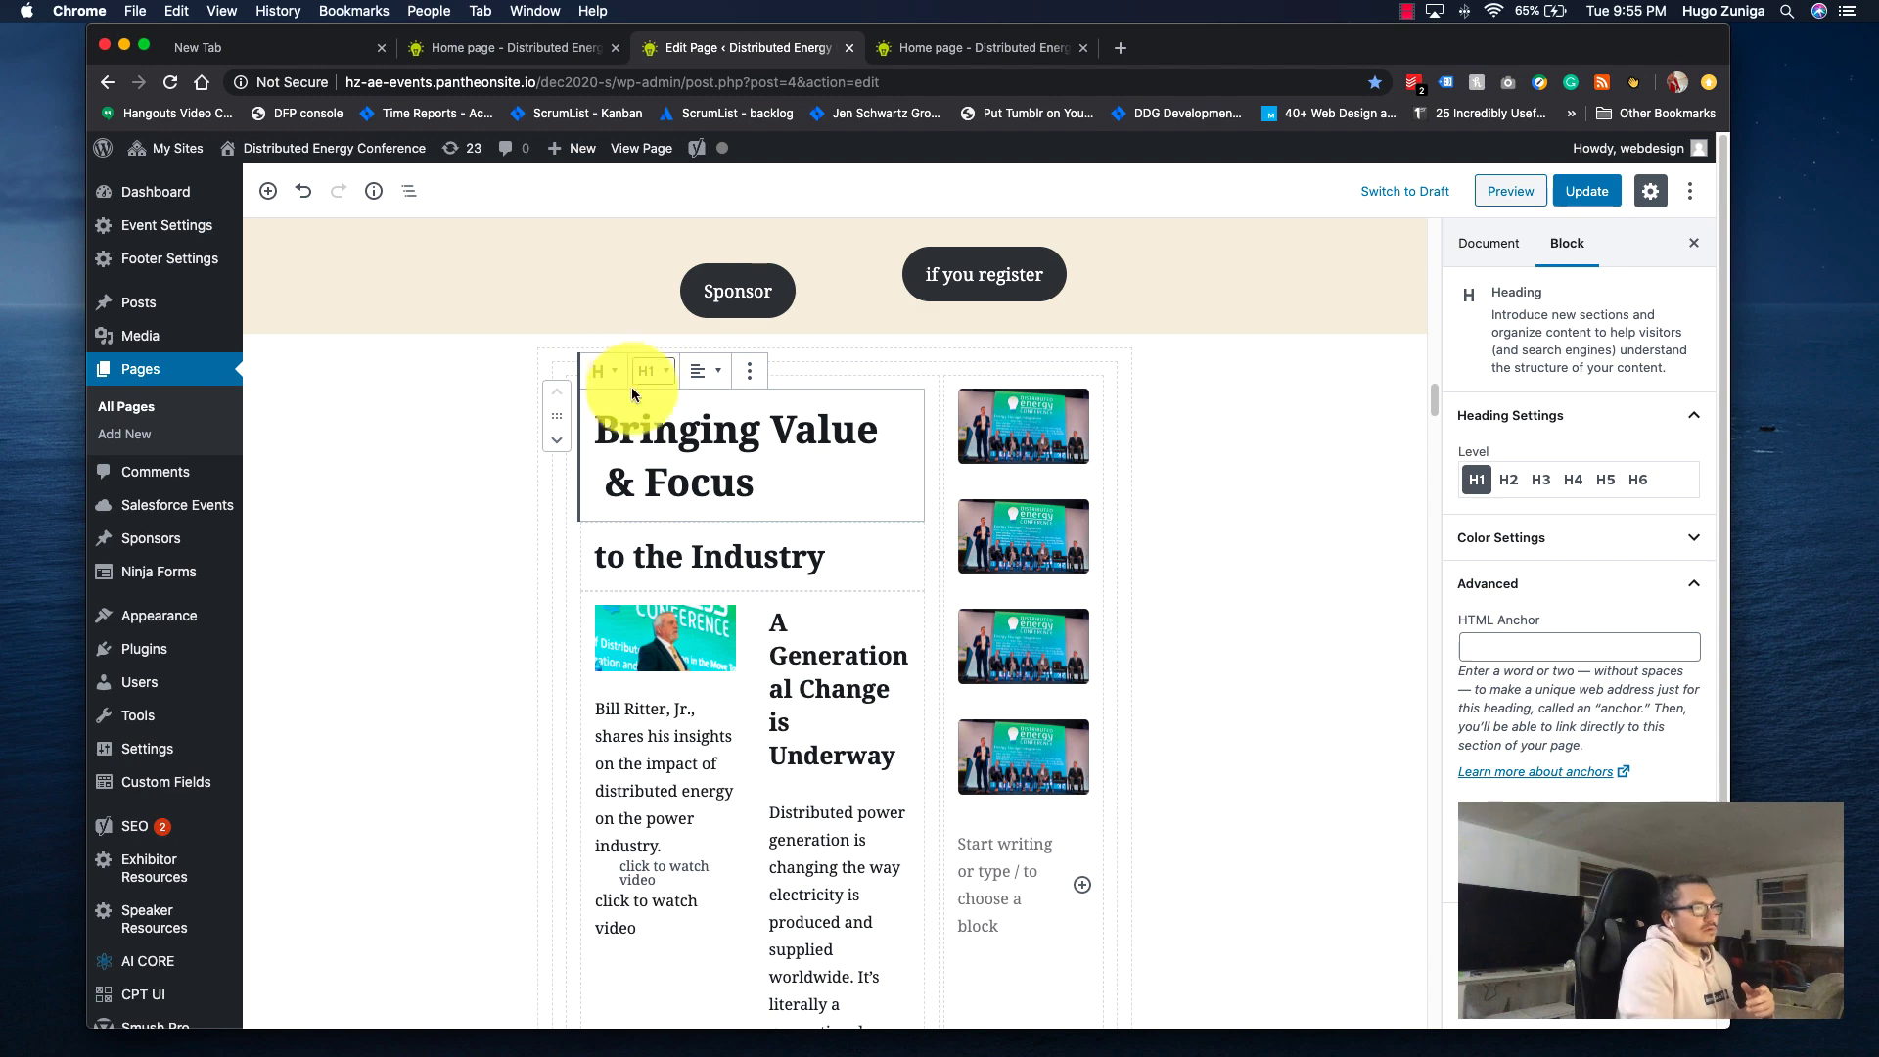
click(562, 530)
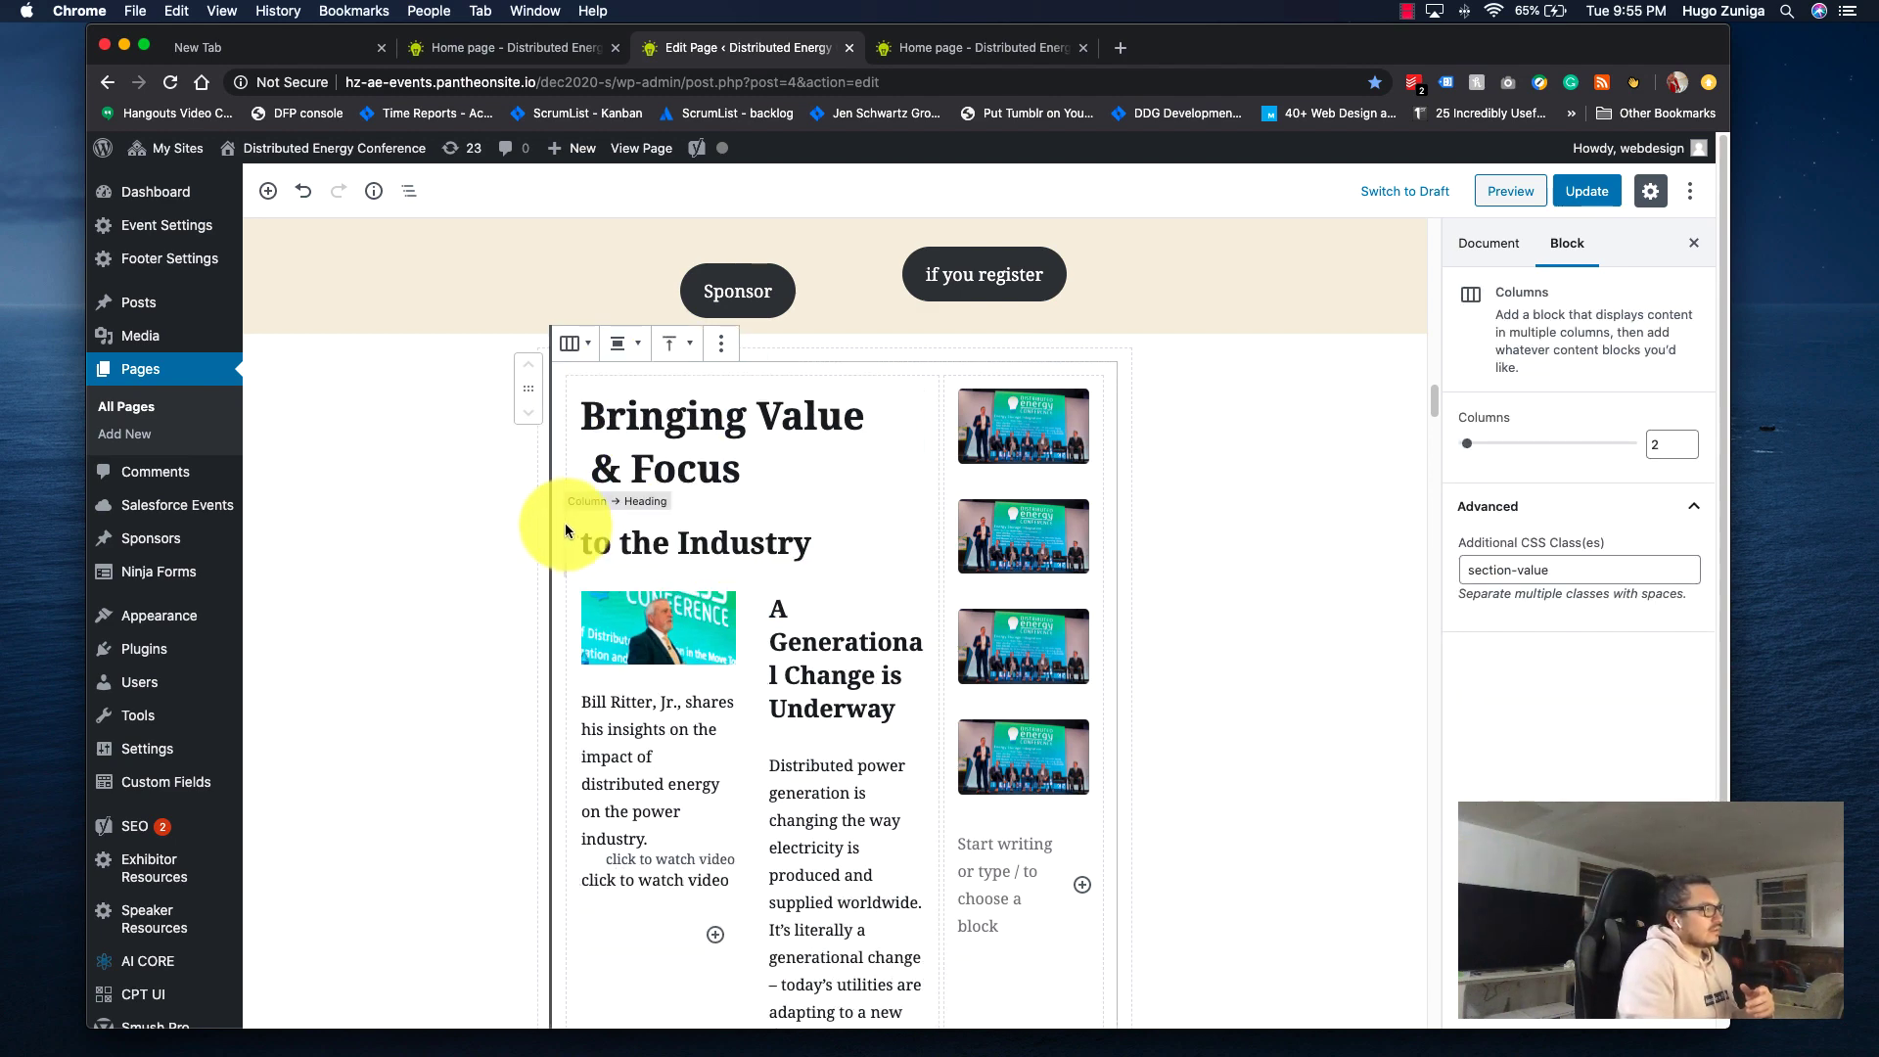
click(567, 528)
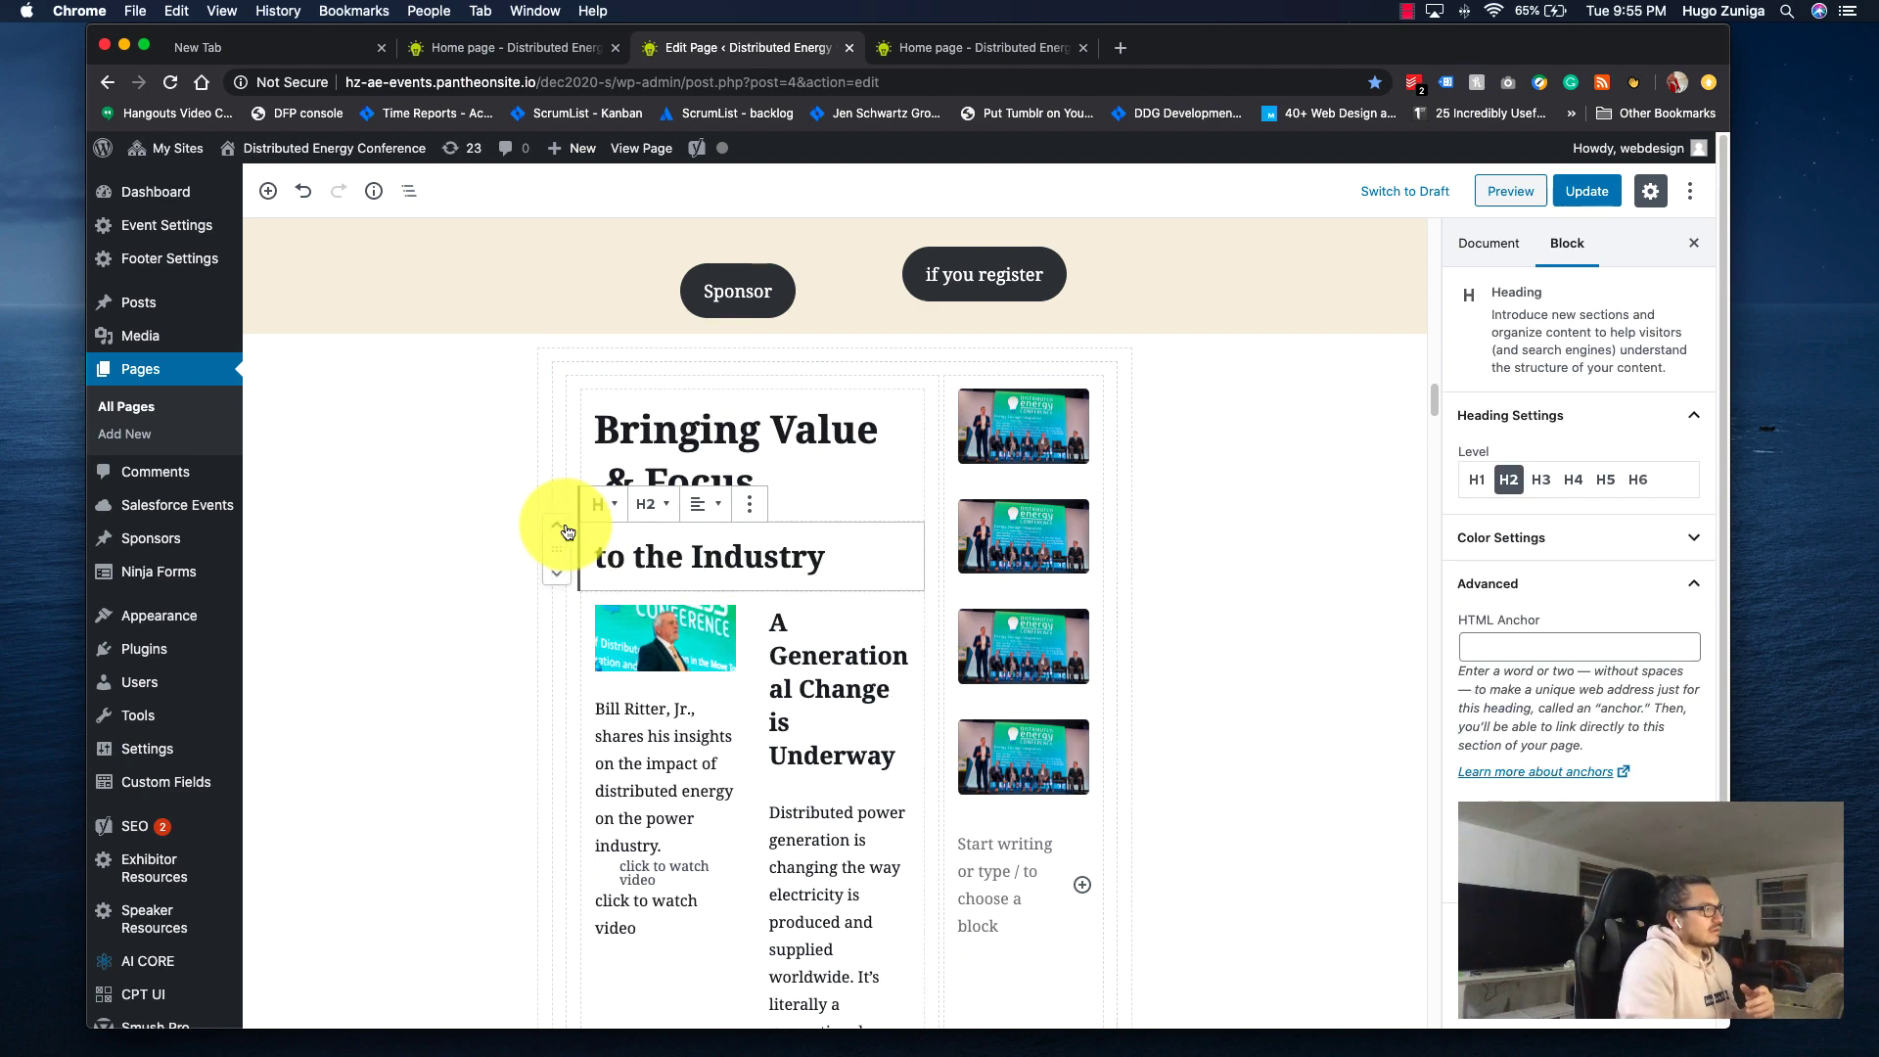
Set the percentage width of the column containing the Bringing Value & Focus text to 25.
click(564, 409)
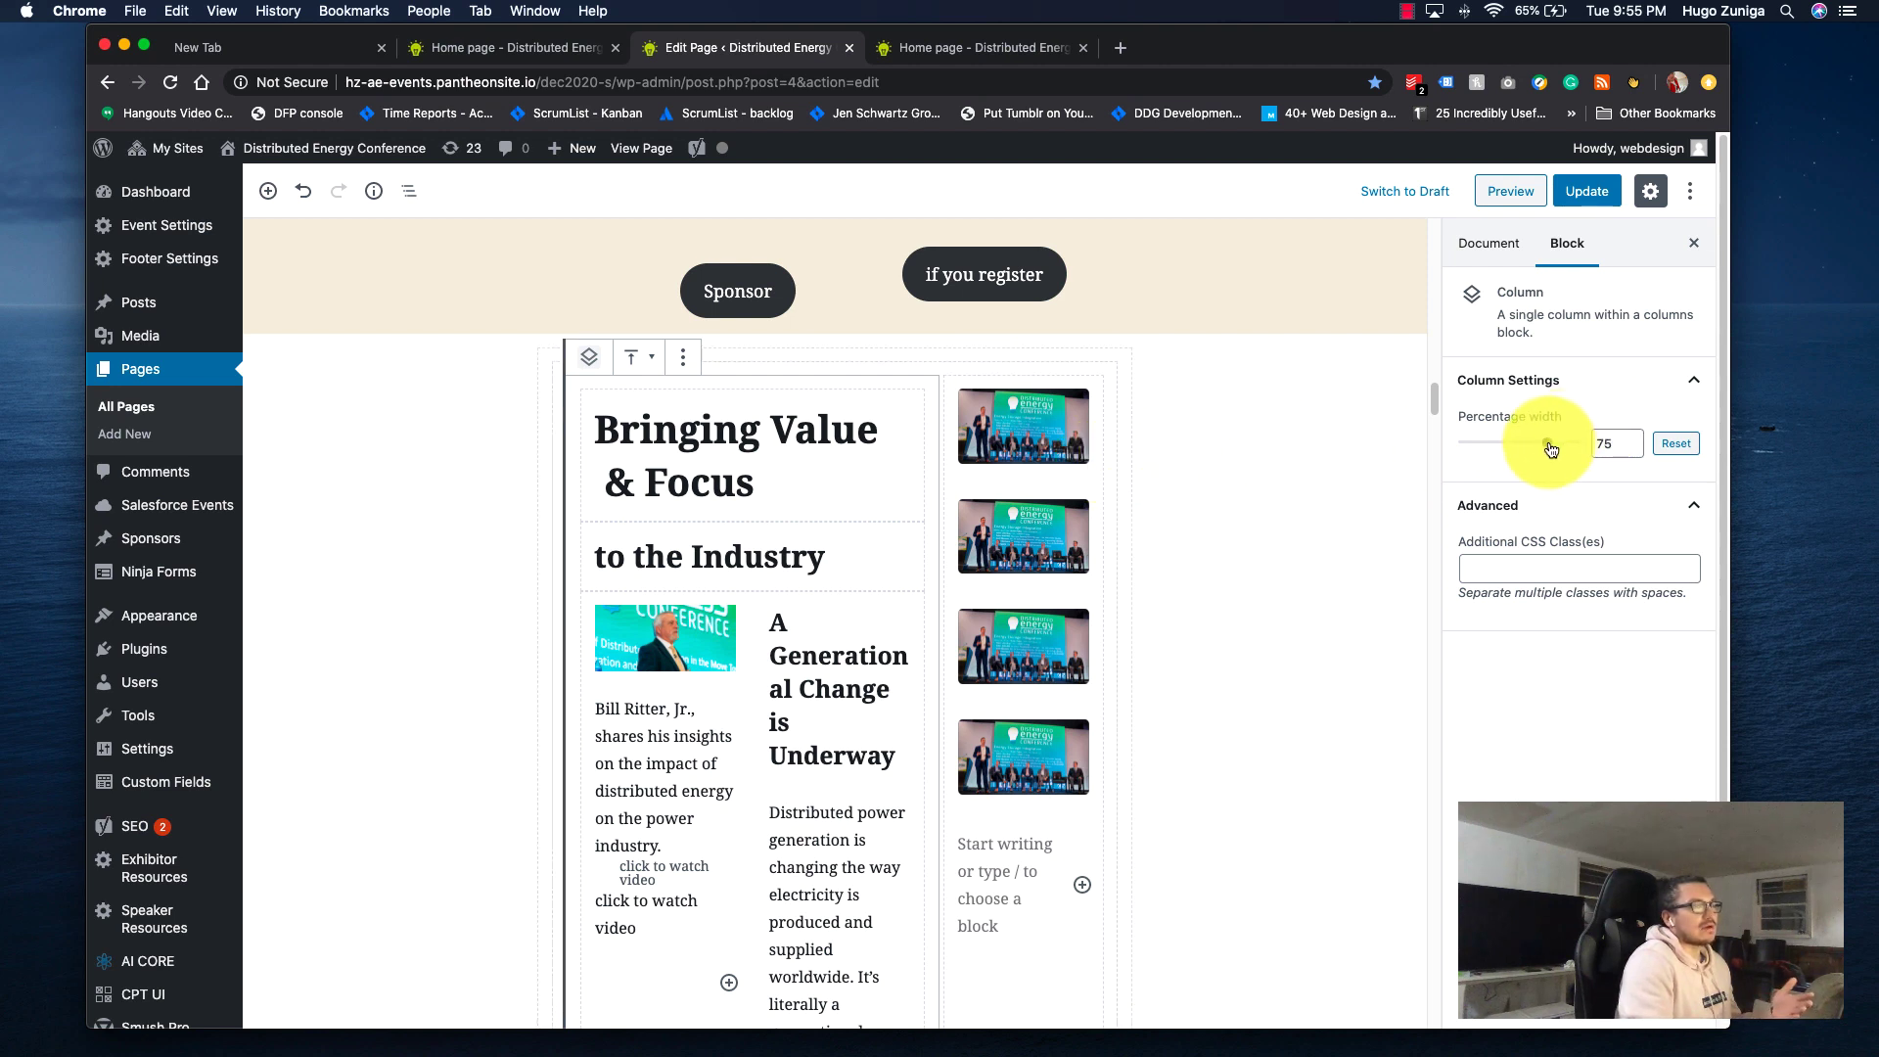
drag(1550, 448, 1499, 446)
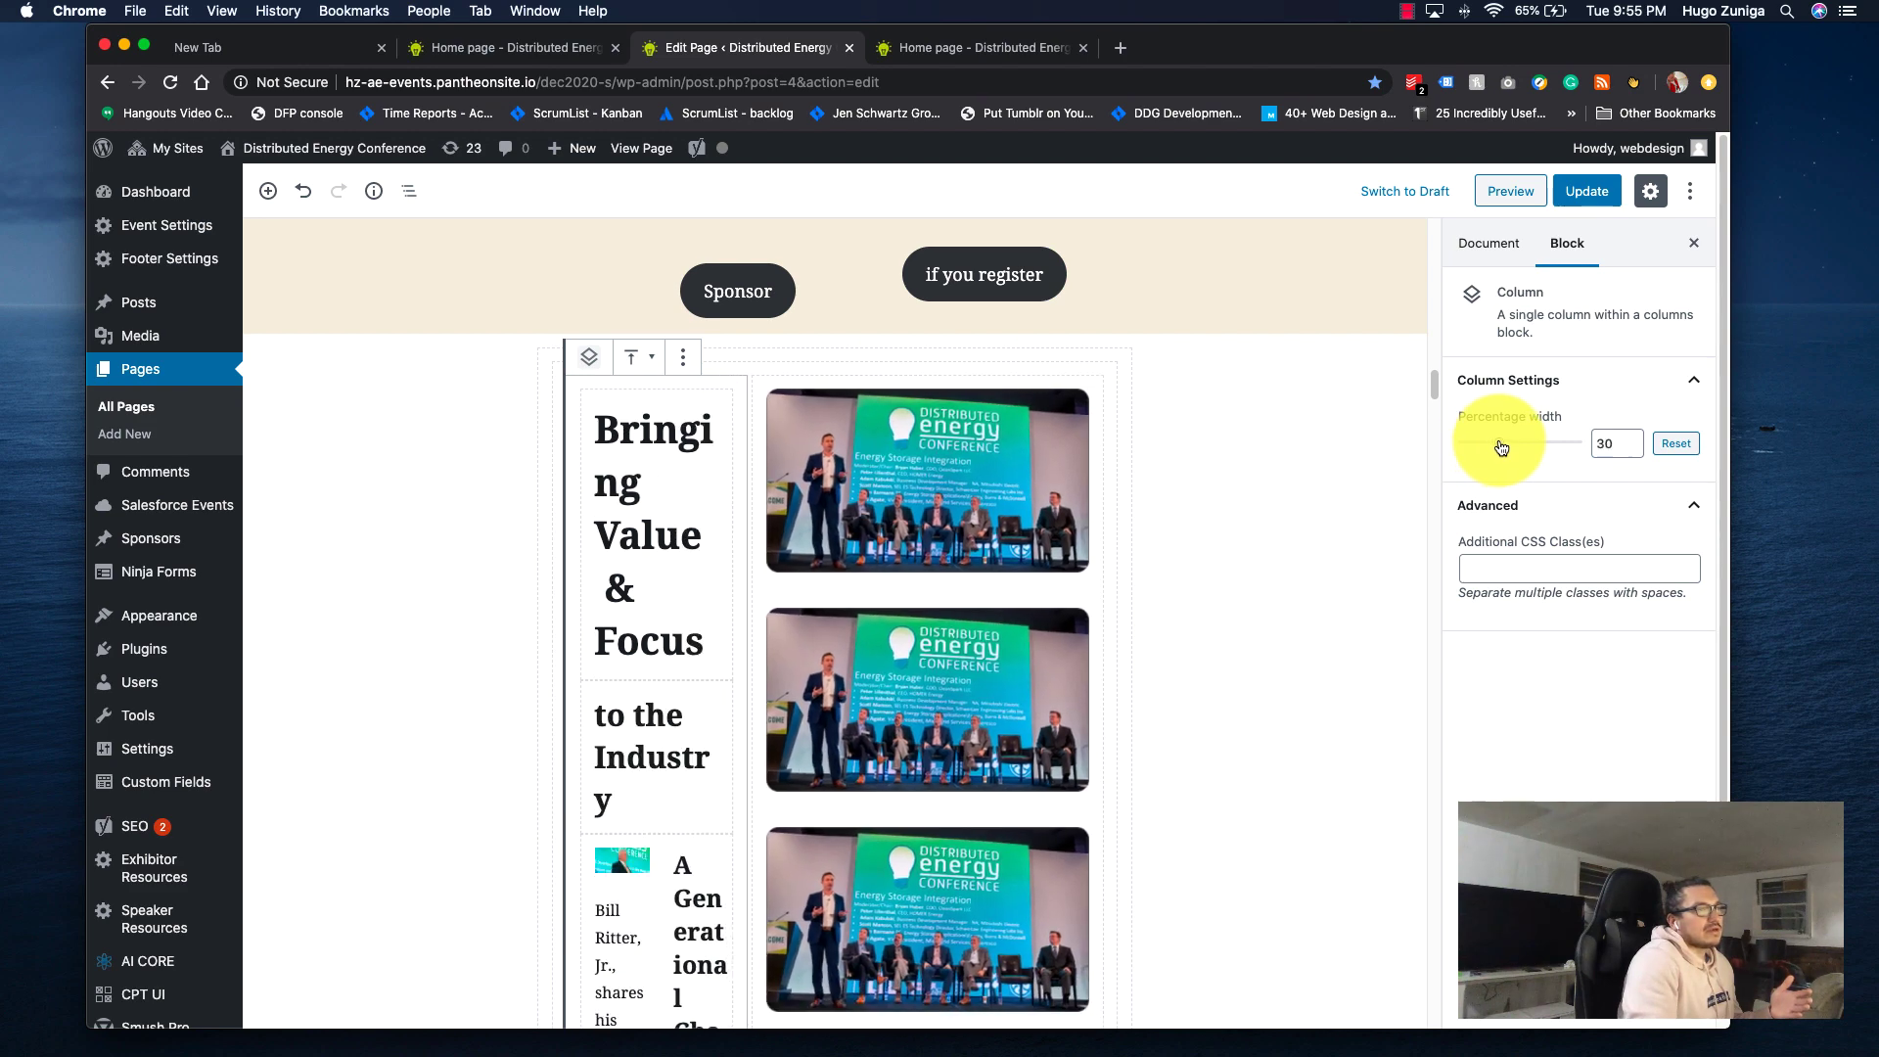
double_click(1603, 443)
text(25)
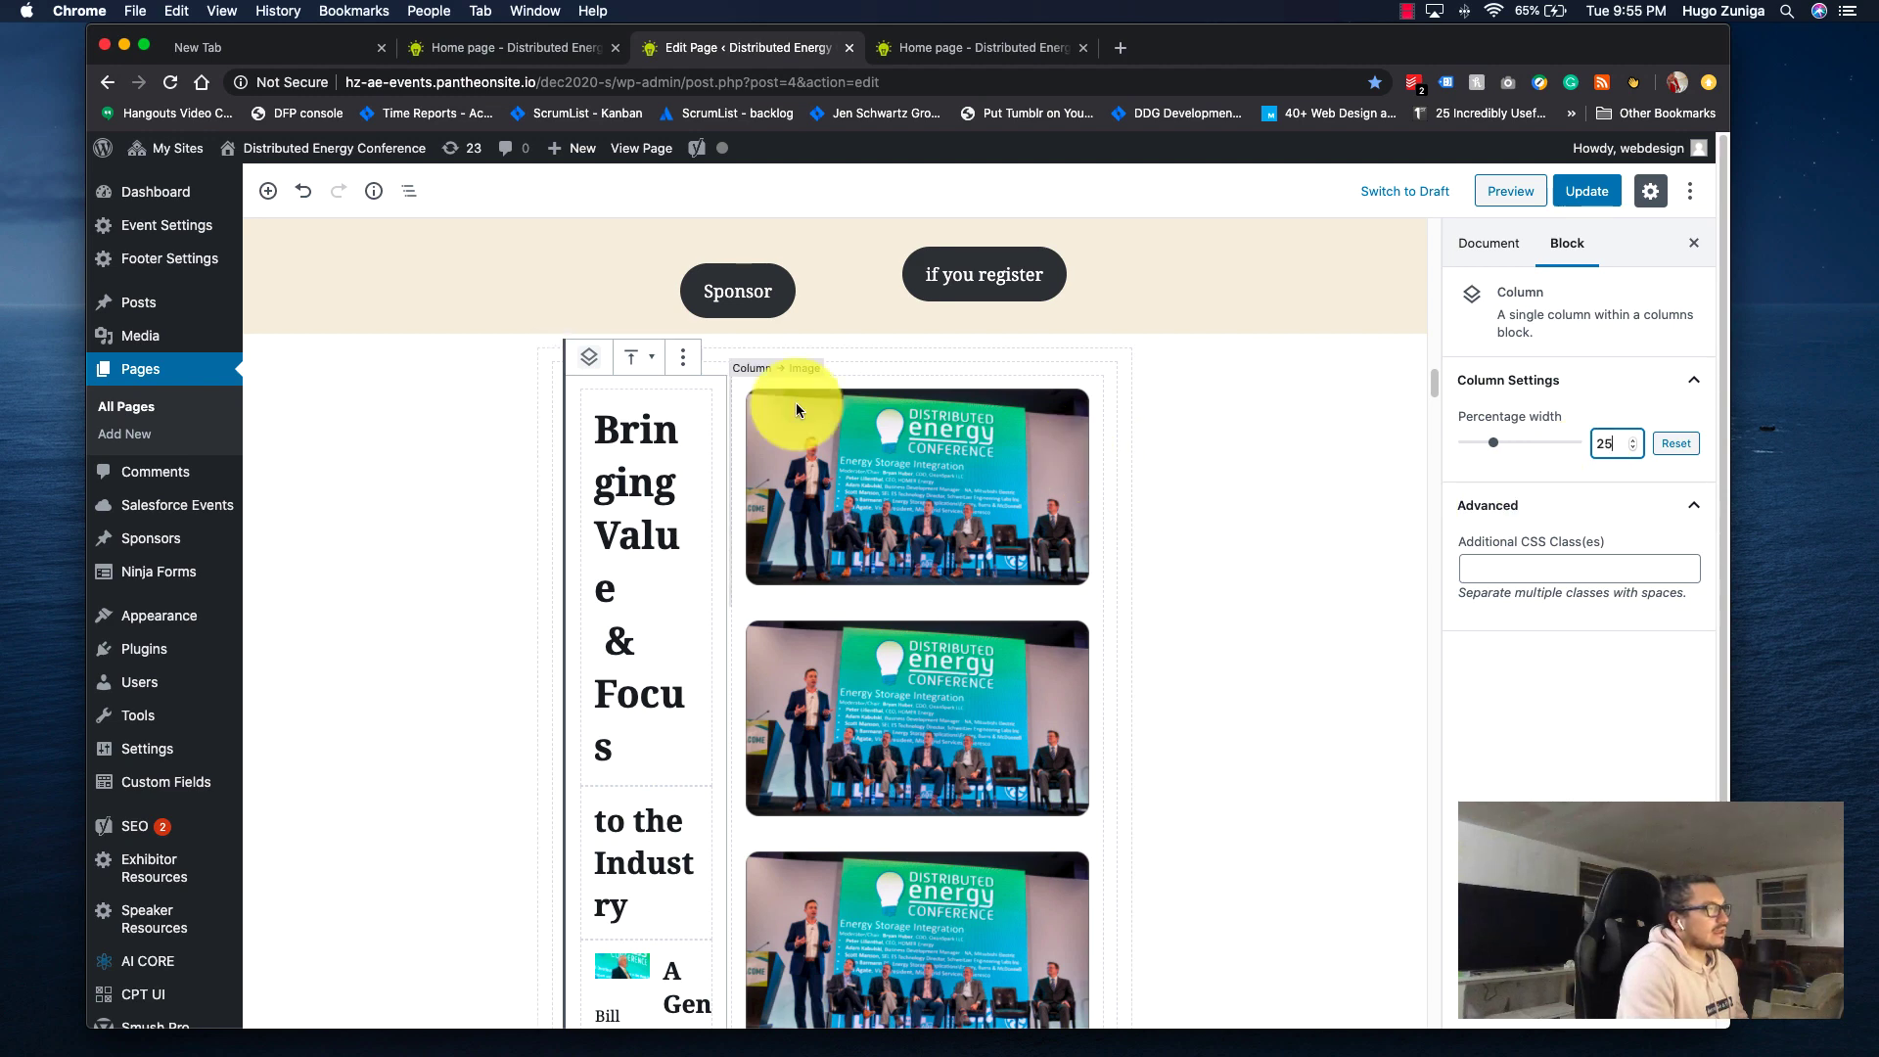
Show the width and CSS class settings of the neighbouring column that holds the stacked conference images.
click(747, 380)
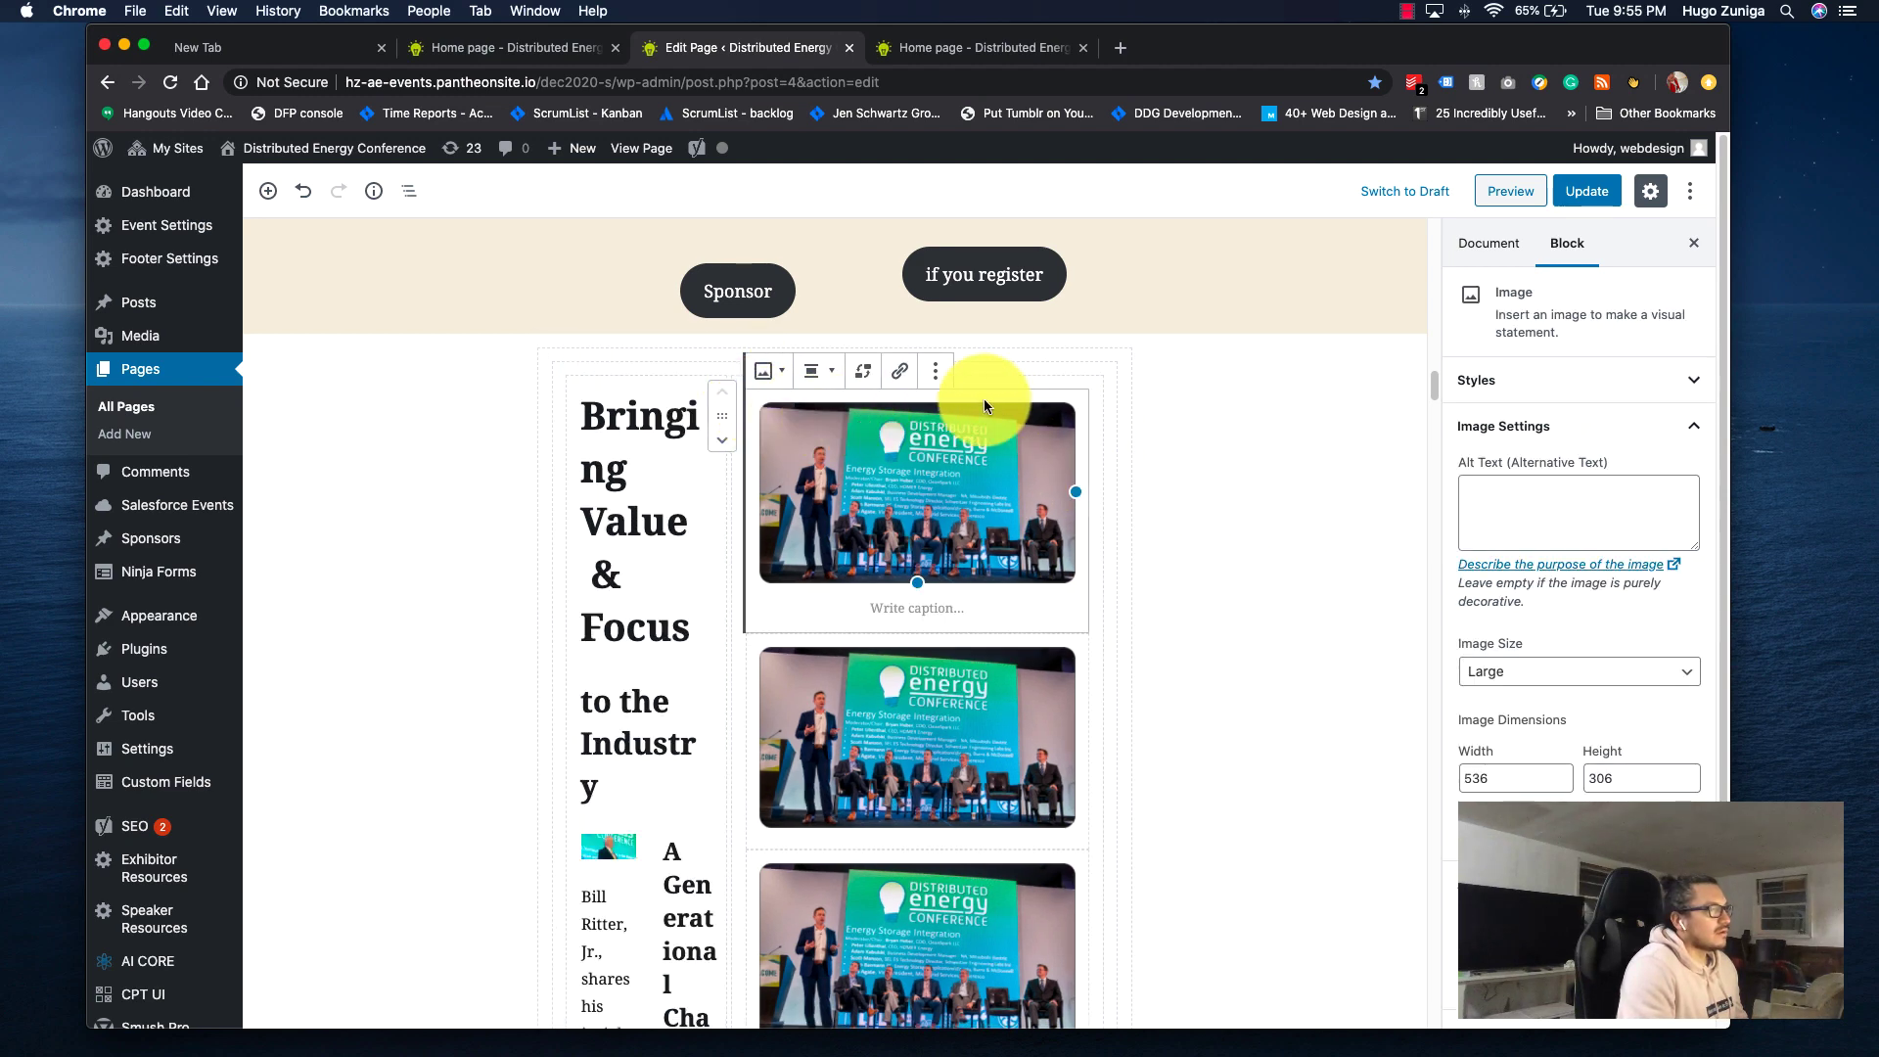
click(1072, 378)
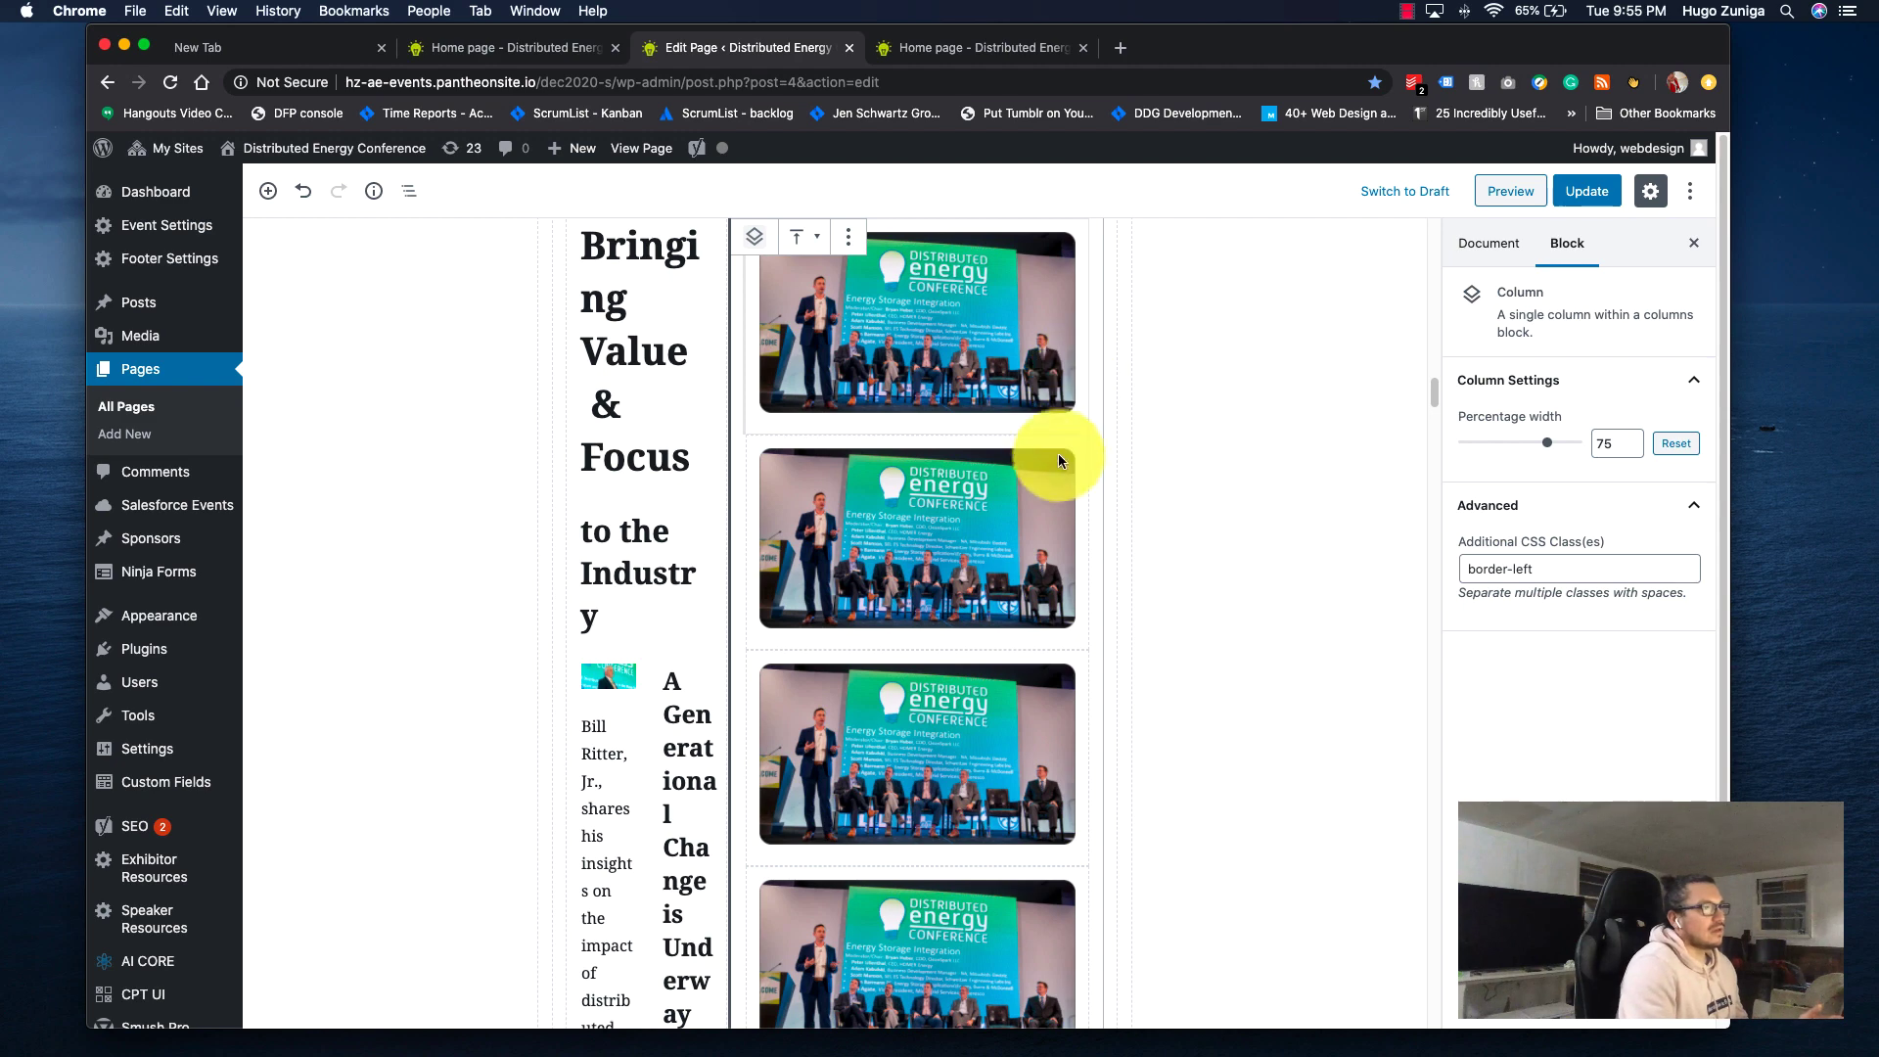
scroll(1057, 460, up, 5)
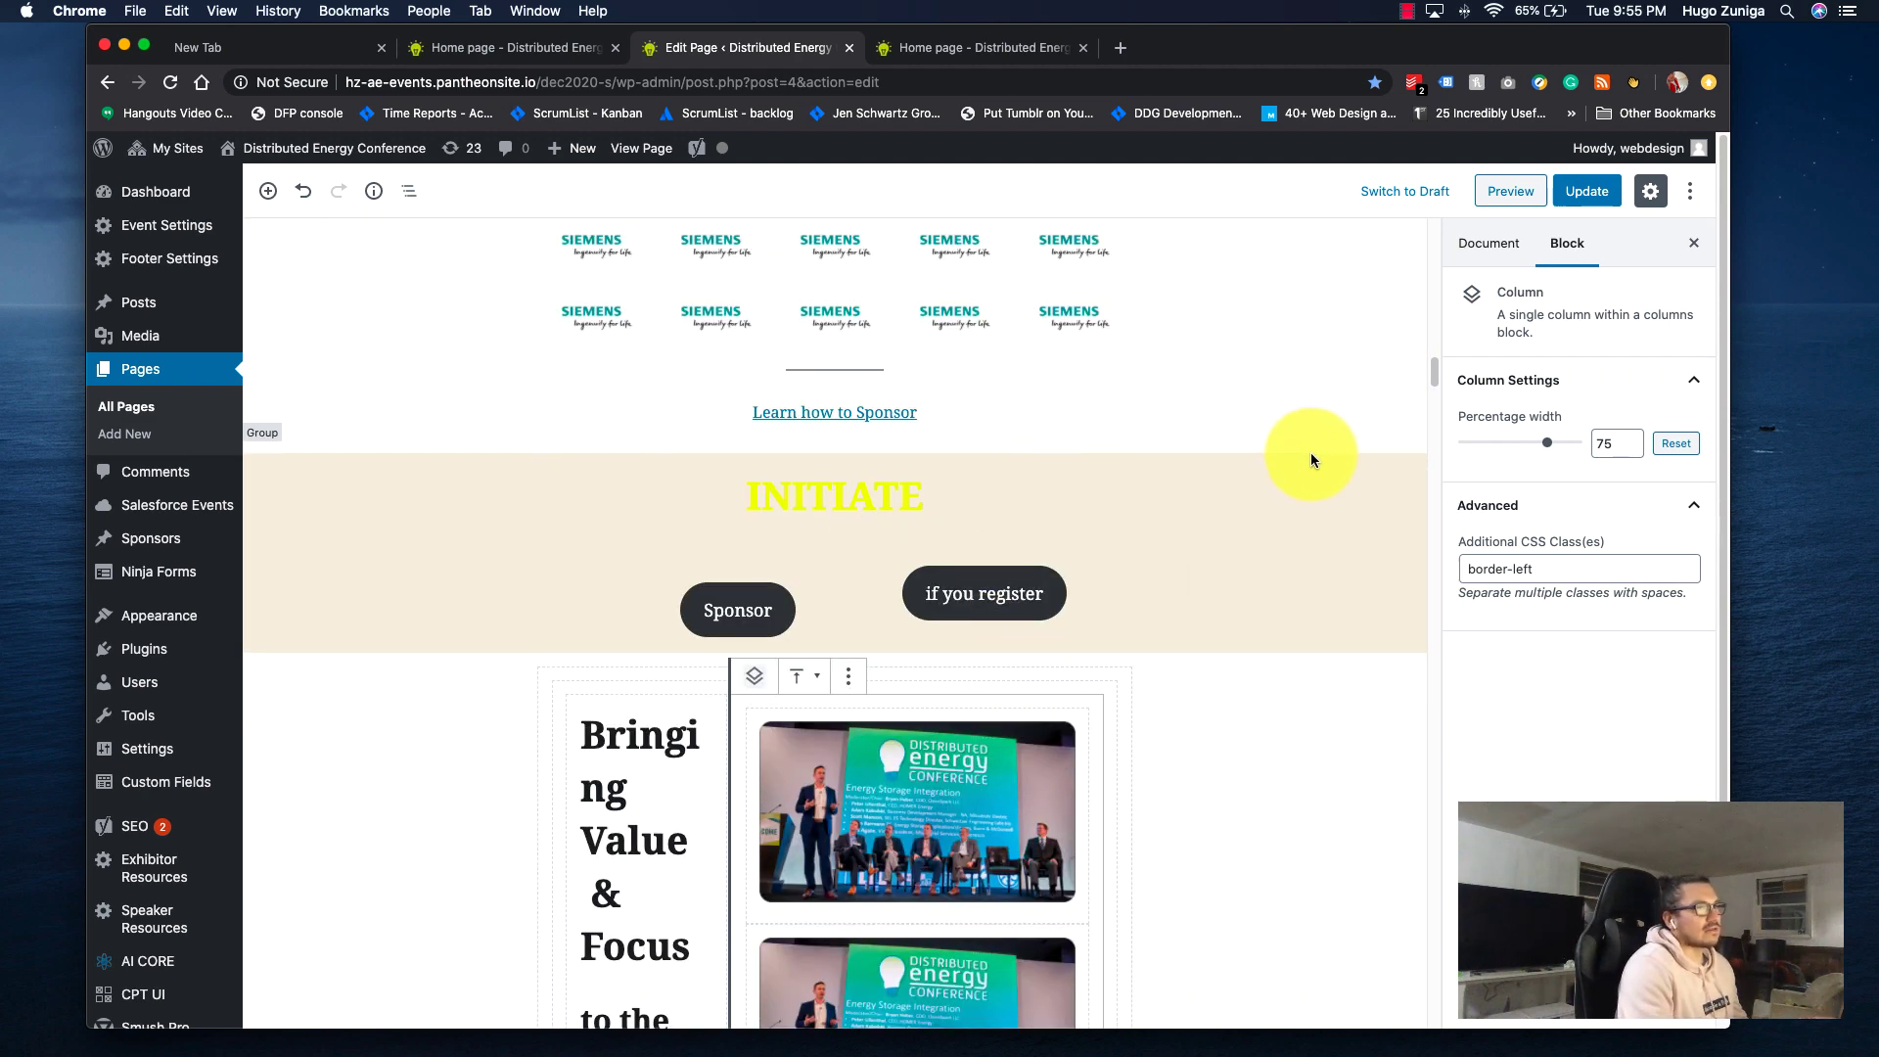
Preview the home page, examine how the resized Bringing Value & Focus columns are rendered, and return to the page editor.
click(1497, 192)
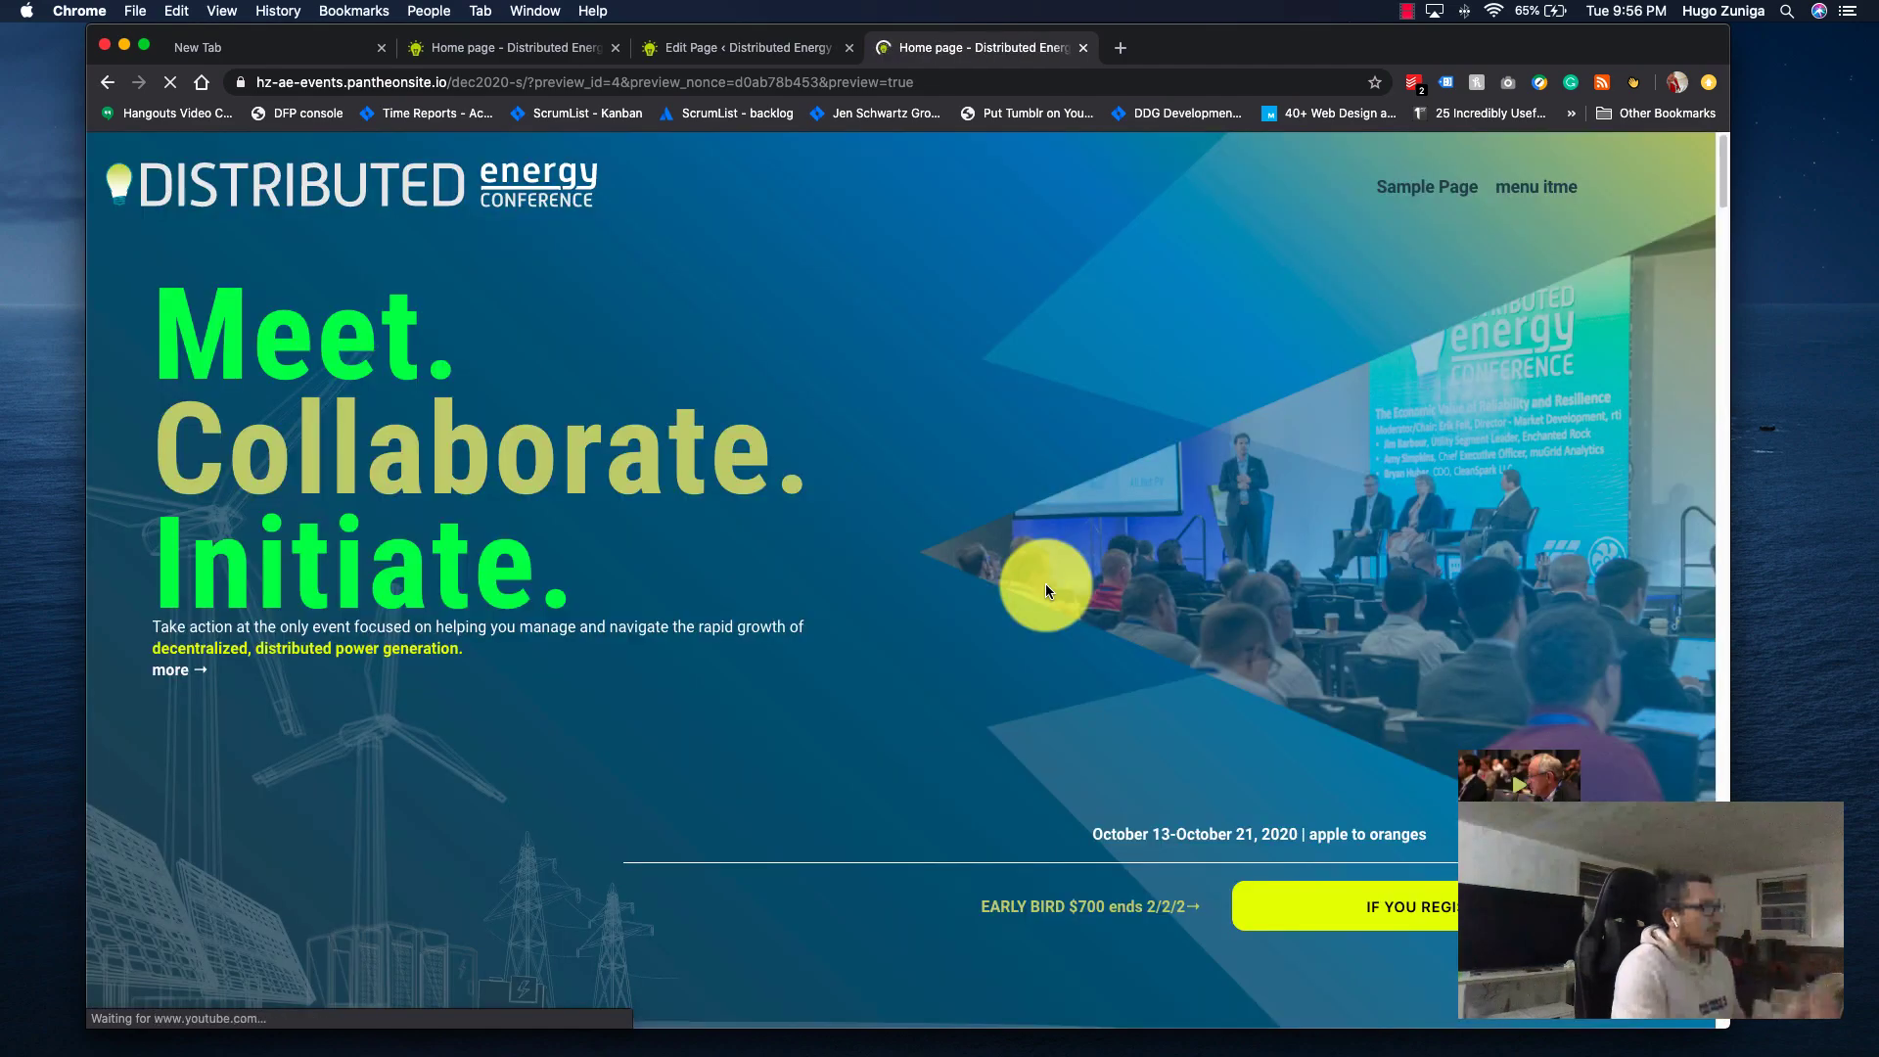
scroll(1041, 581, down, 20)
scroll(1035, 586, down, 8)
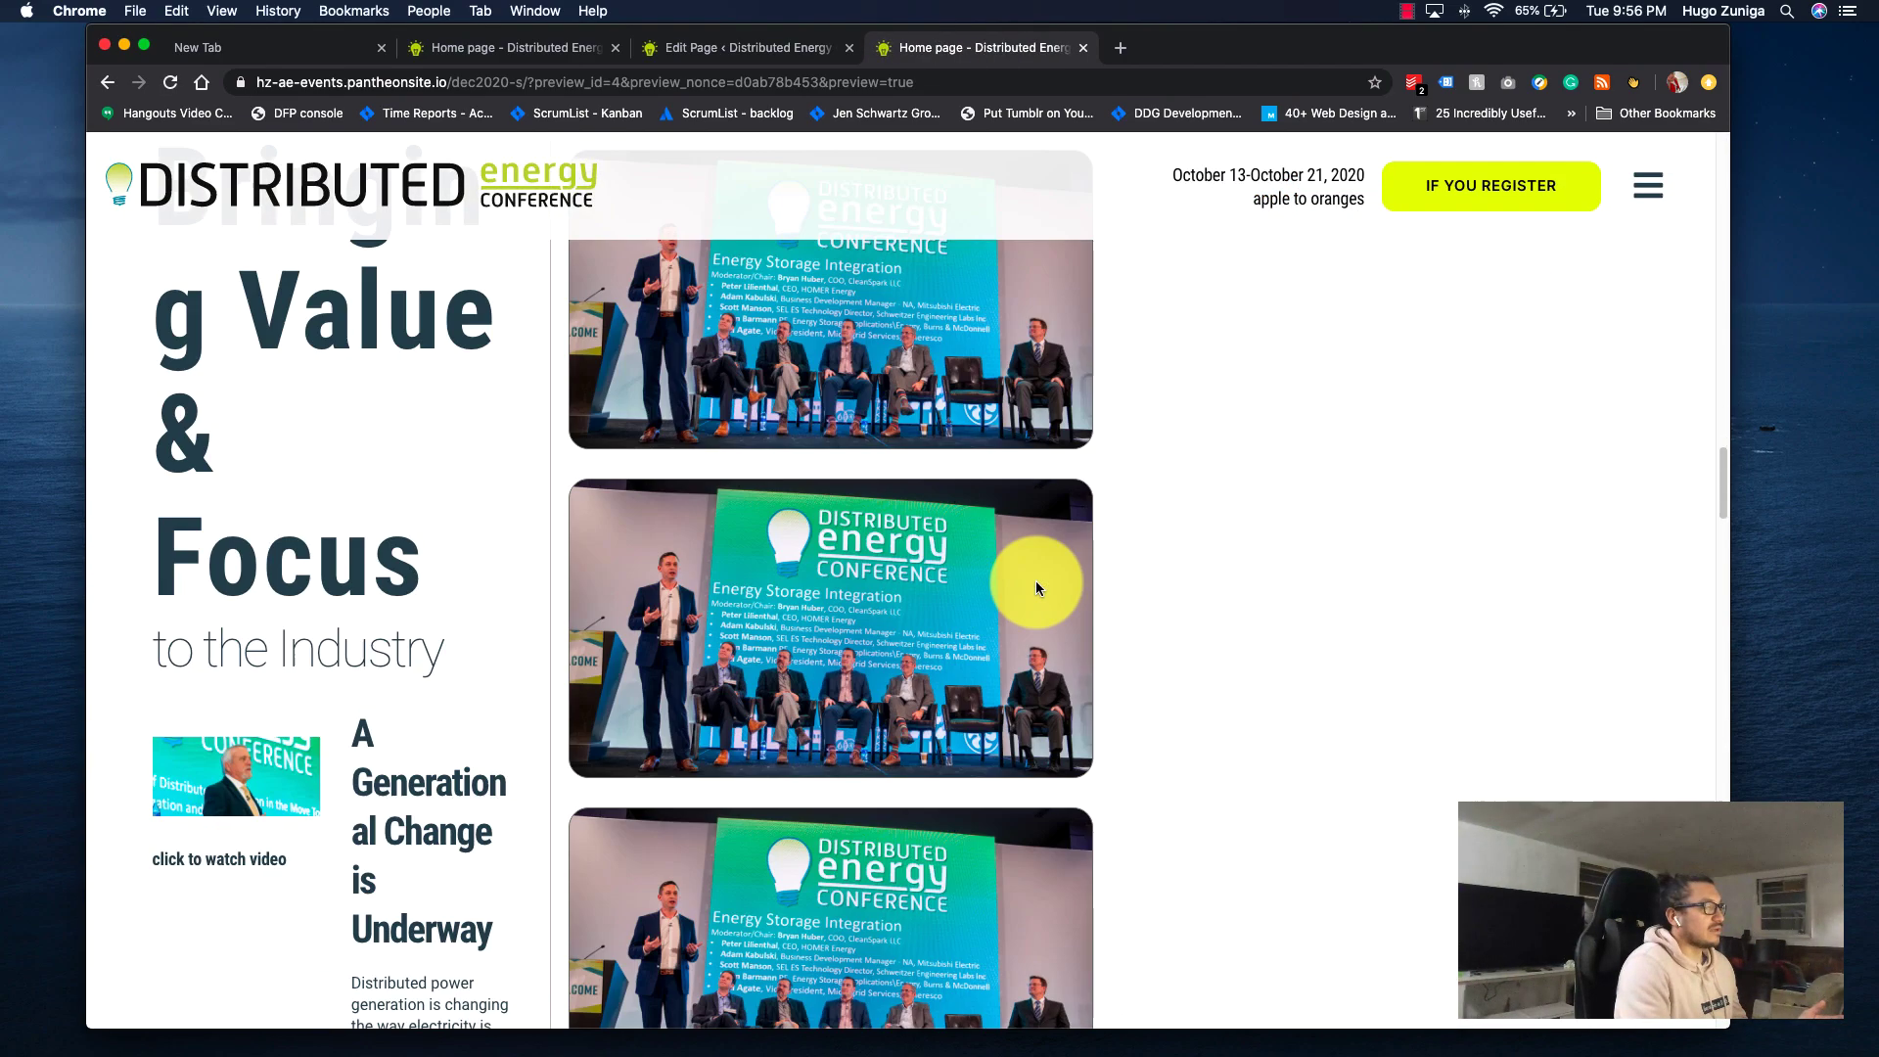
scroll(1035, 585, up, 6)
scroll(1038, 584, down, 3)
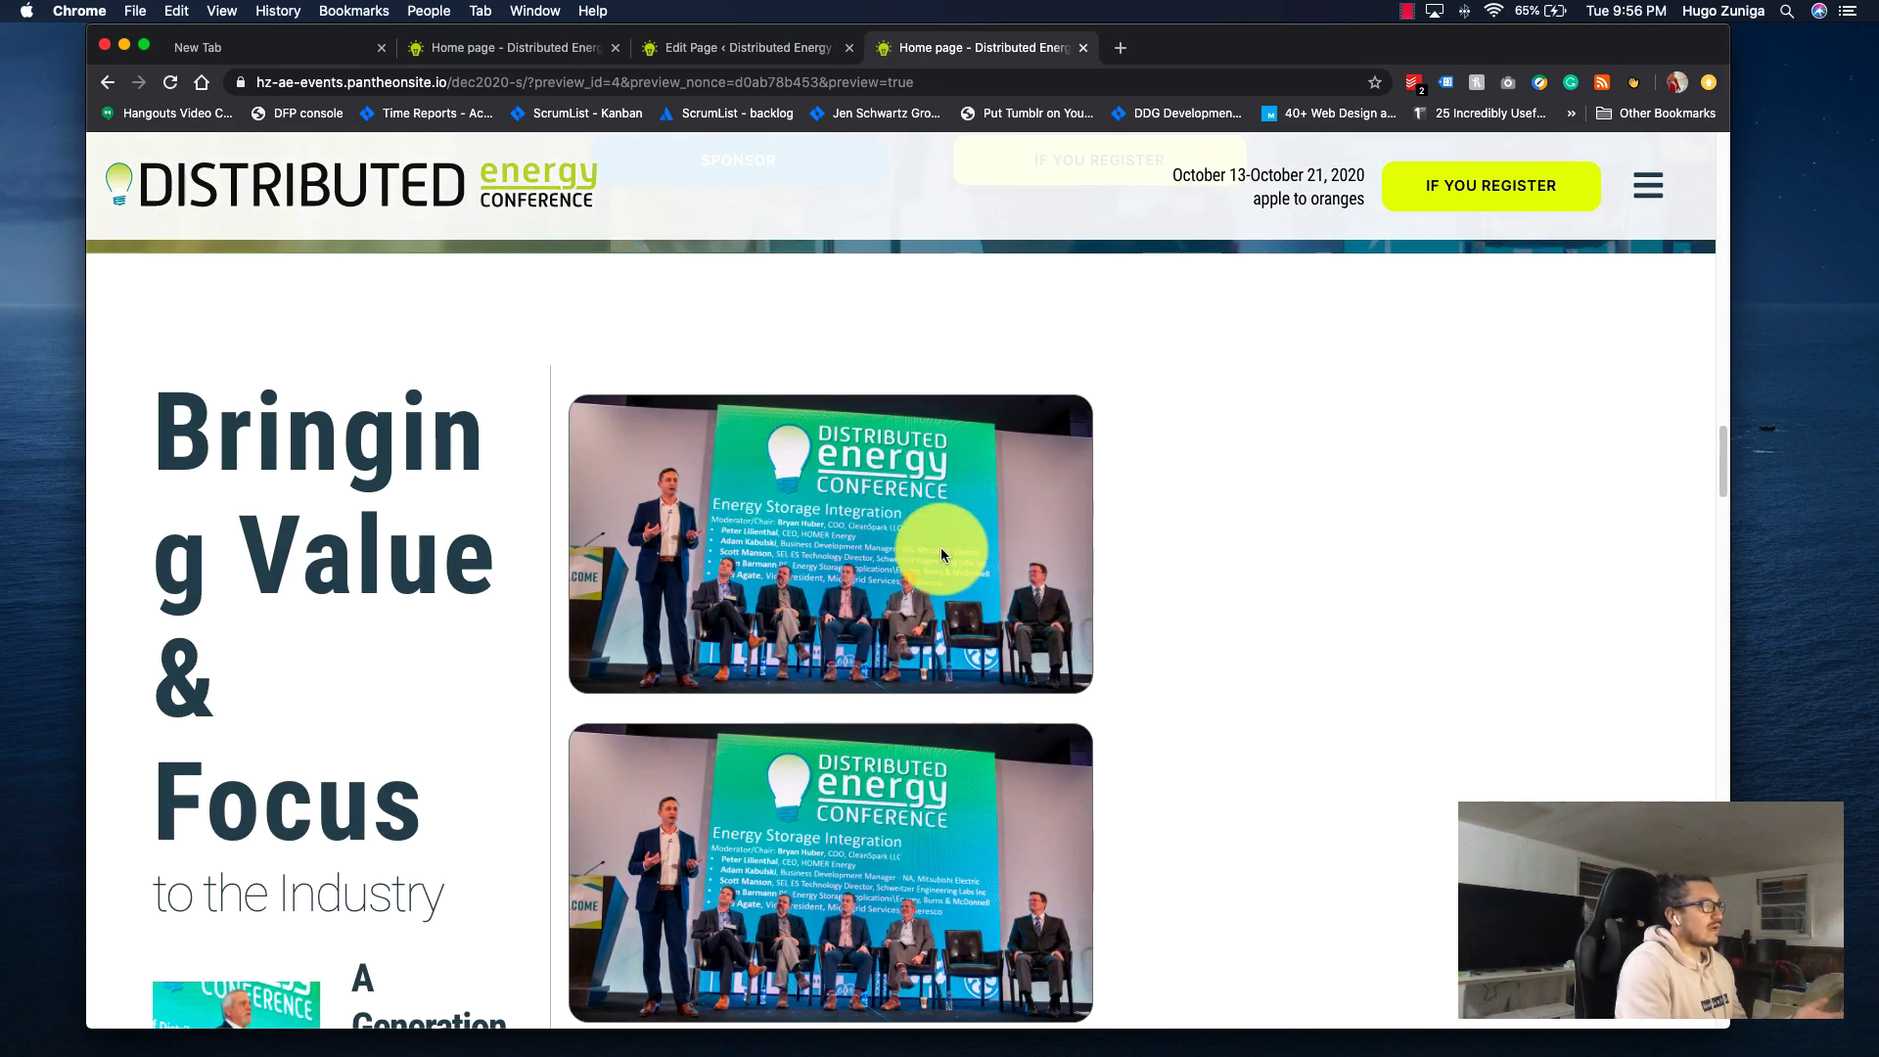
scroll(1194, 607, down, 3)
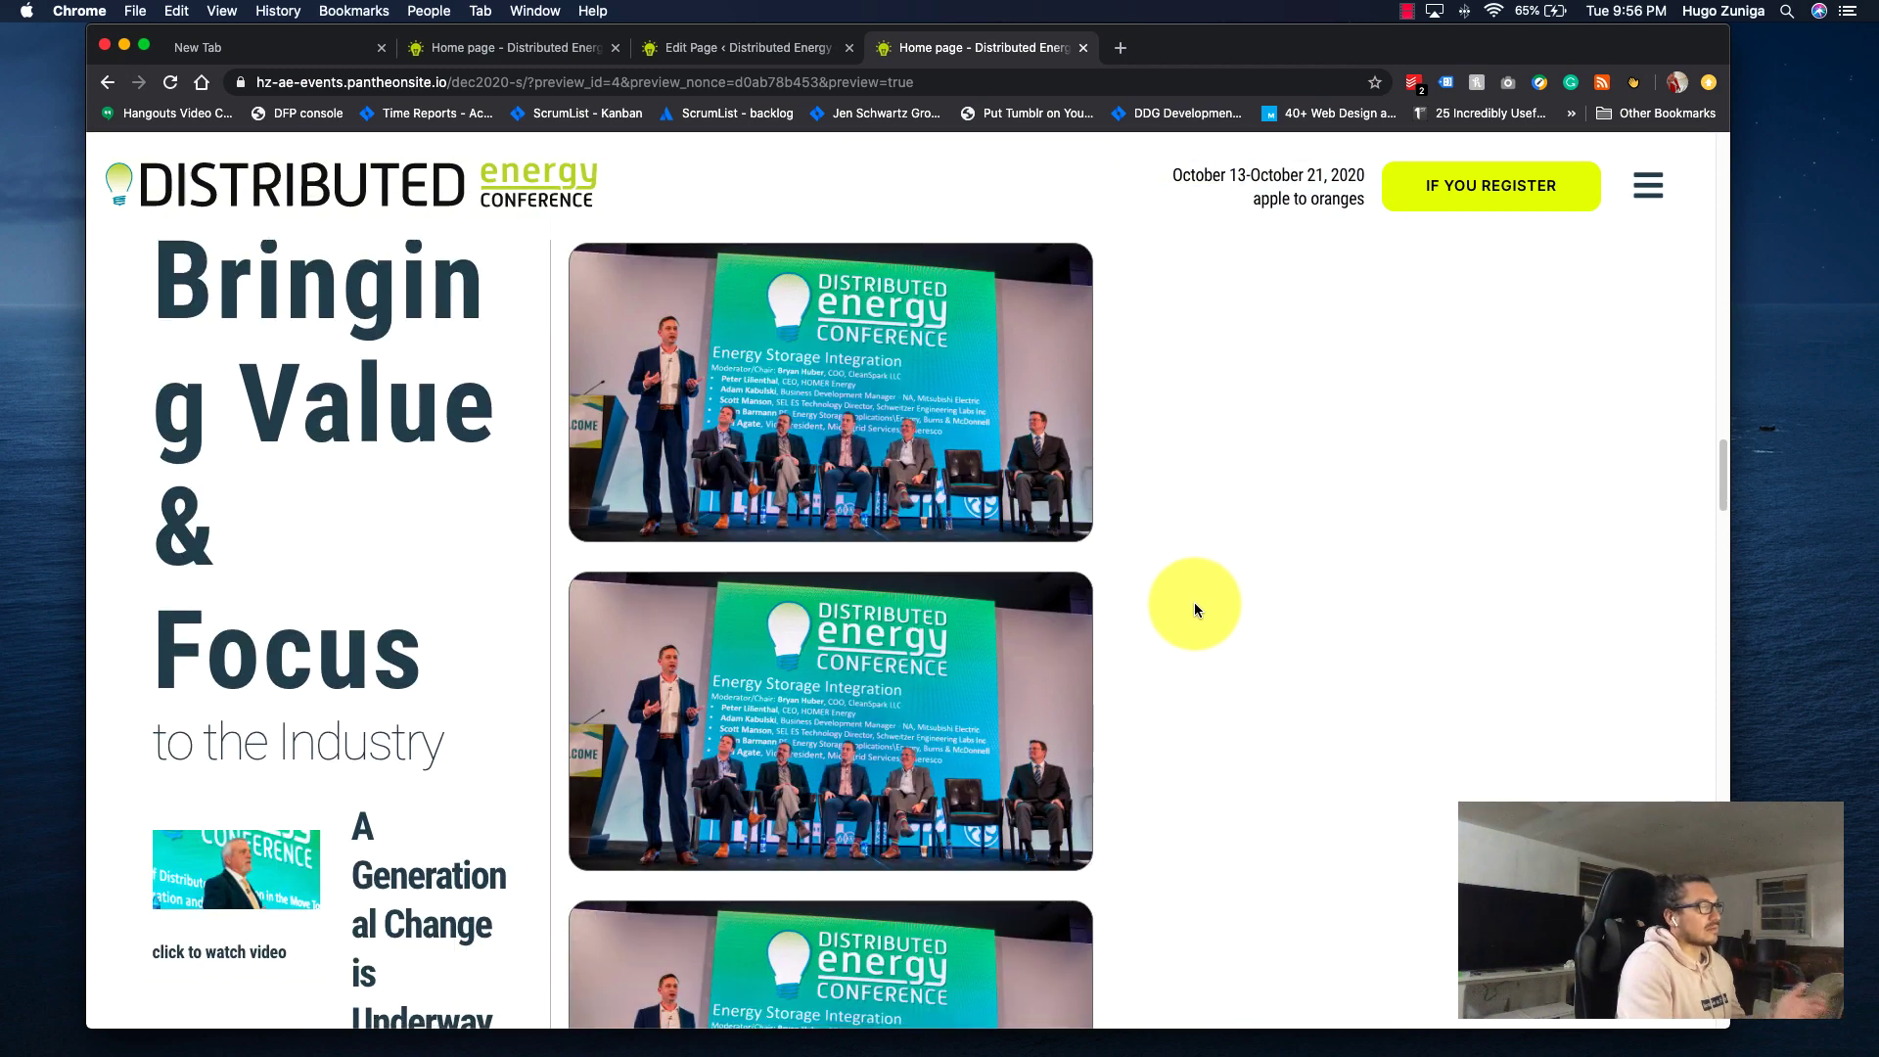
scroll(1228, 585, down, 6)
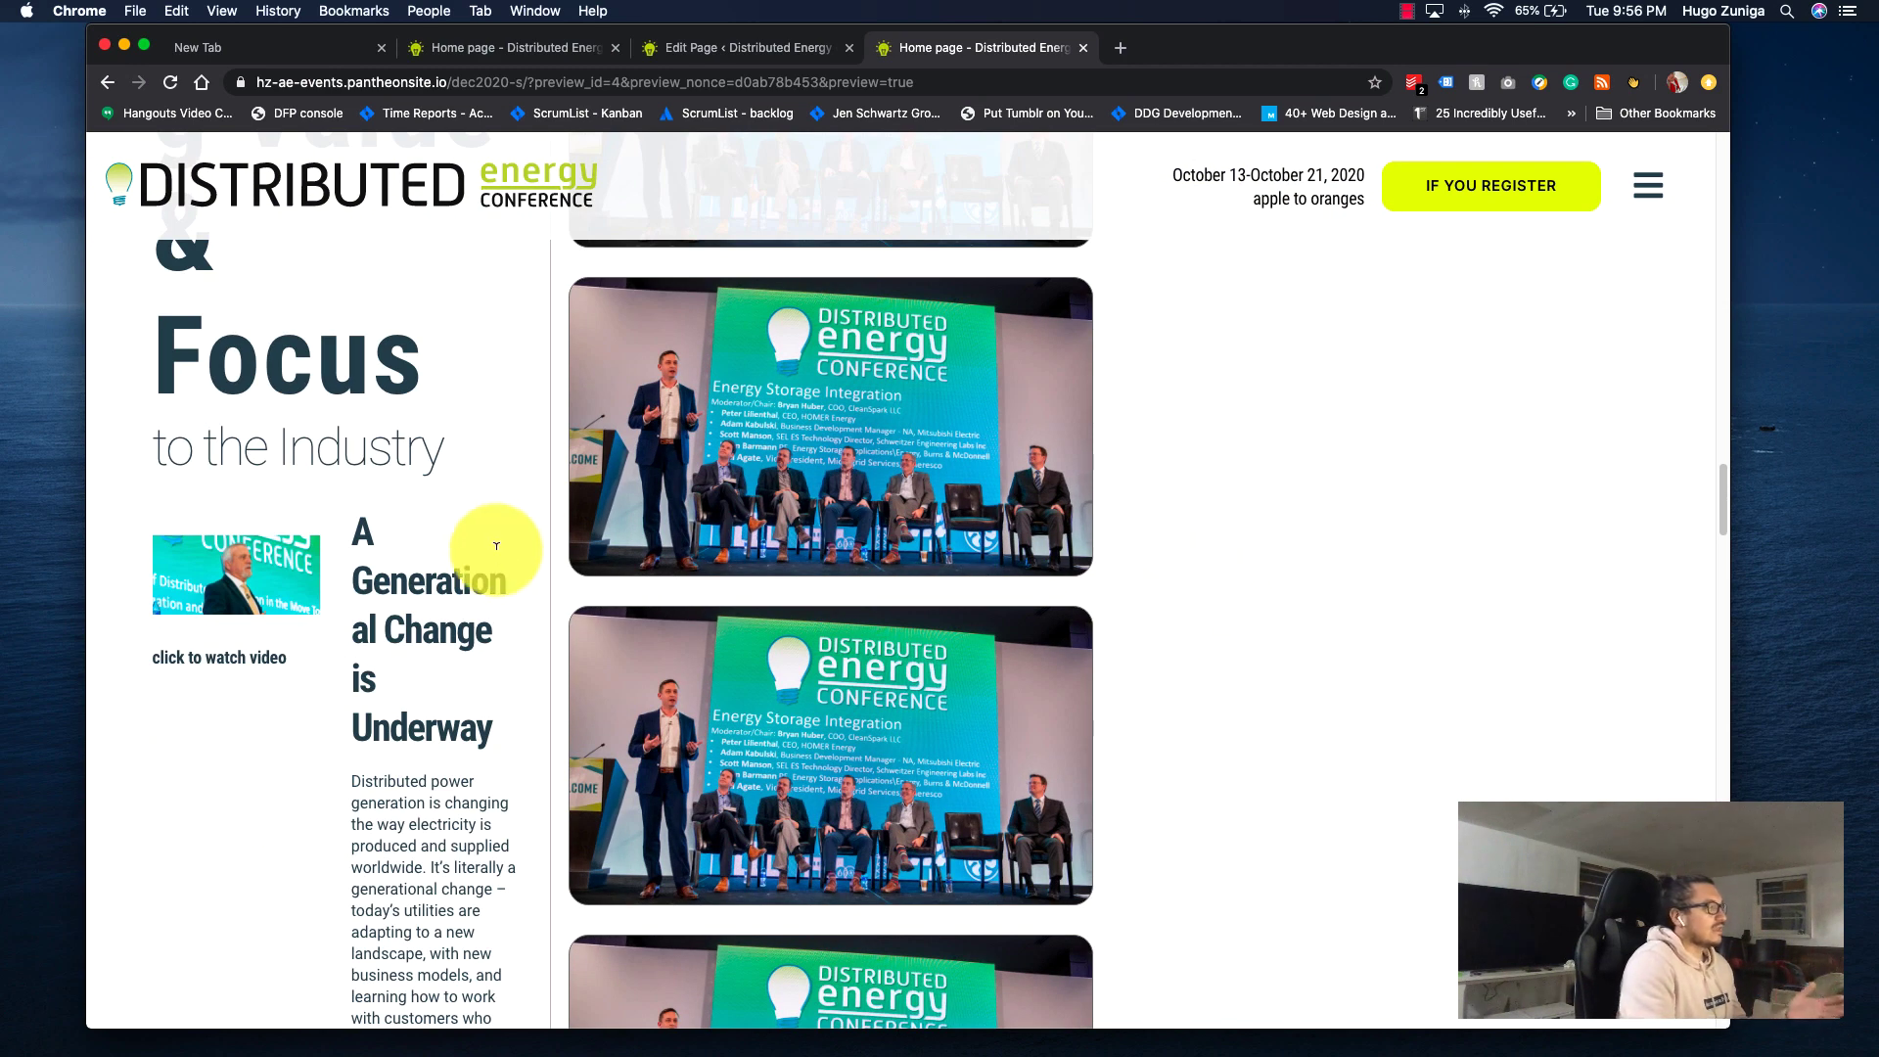
scroll(490, 564, up, 1)
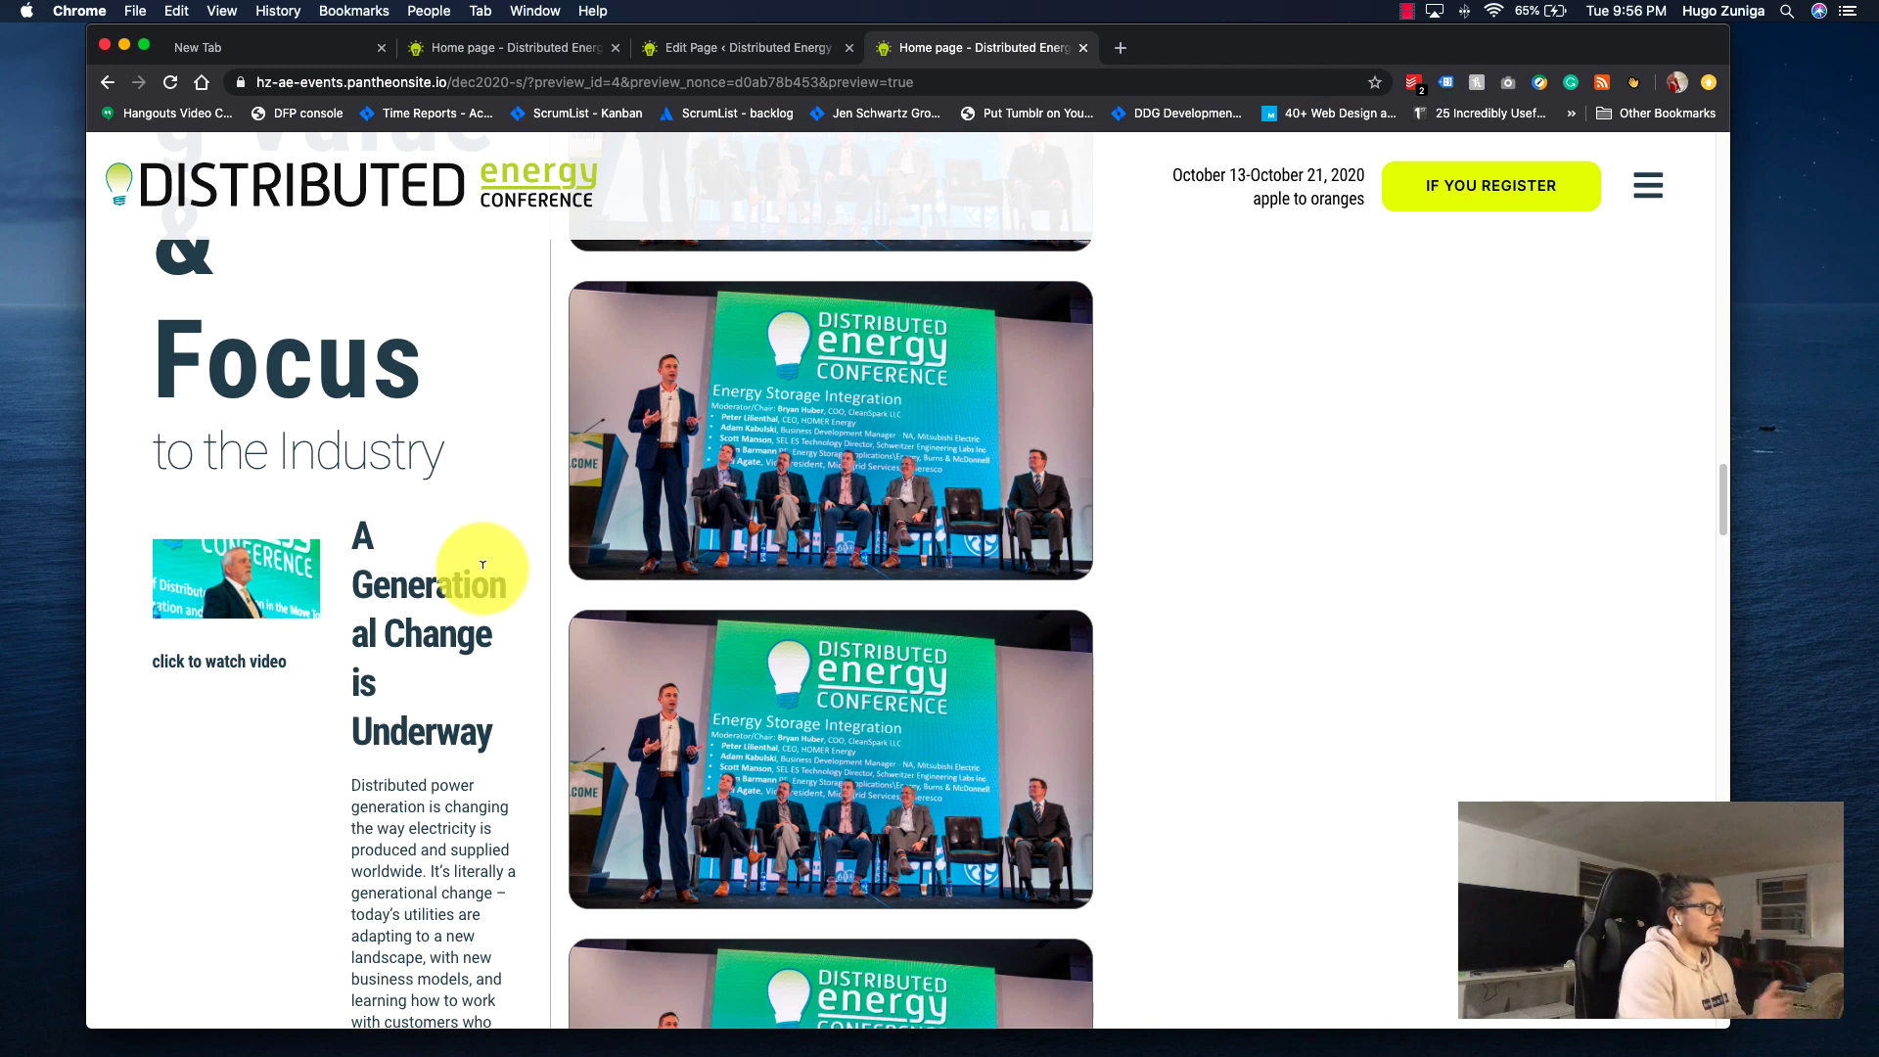
scroll(1065, 629, up, 7)
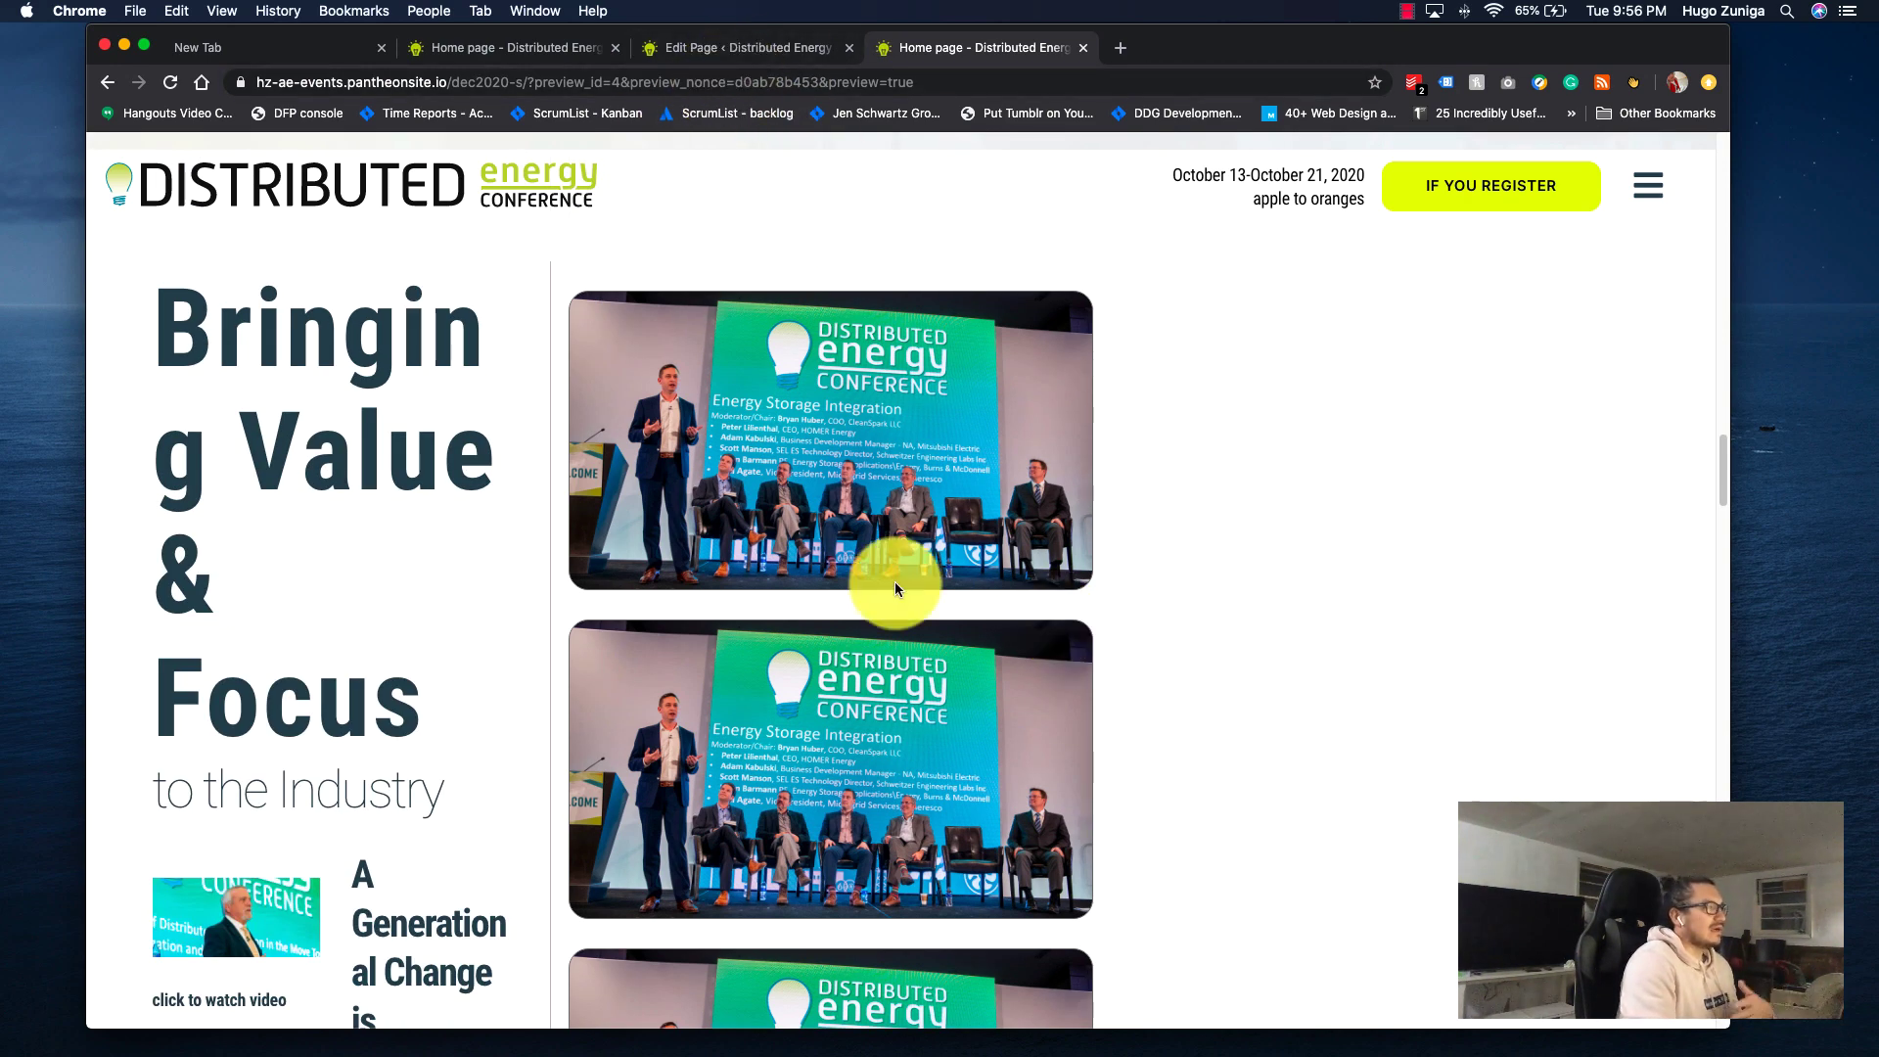
click(759, 51)
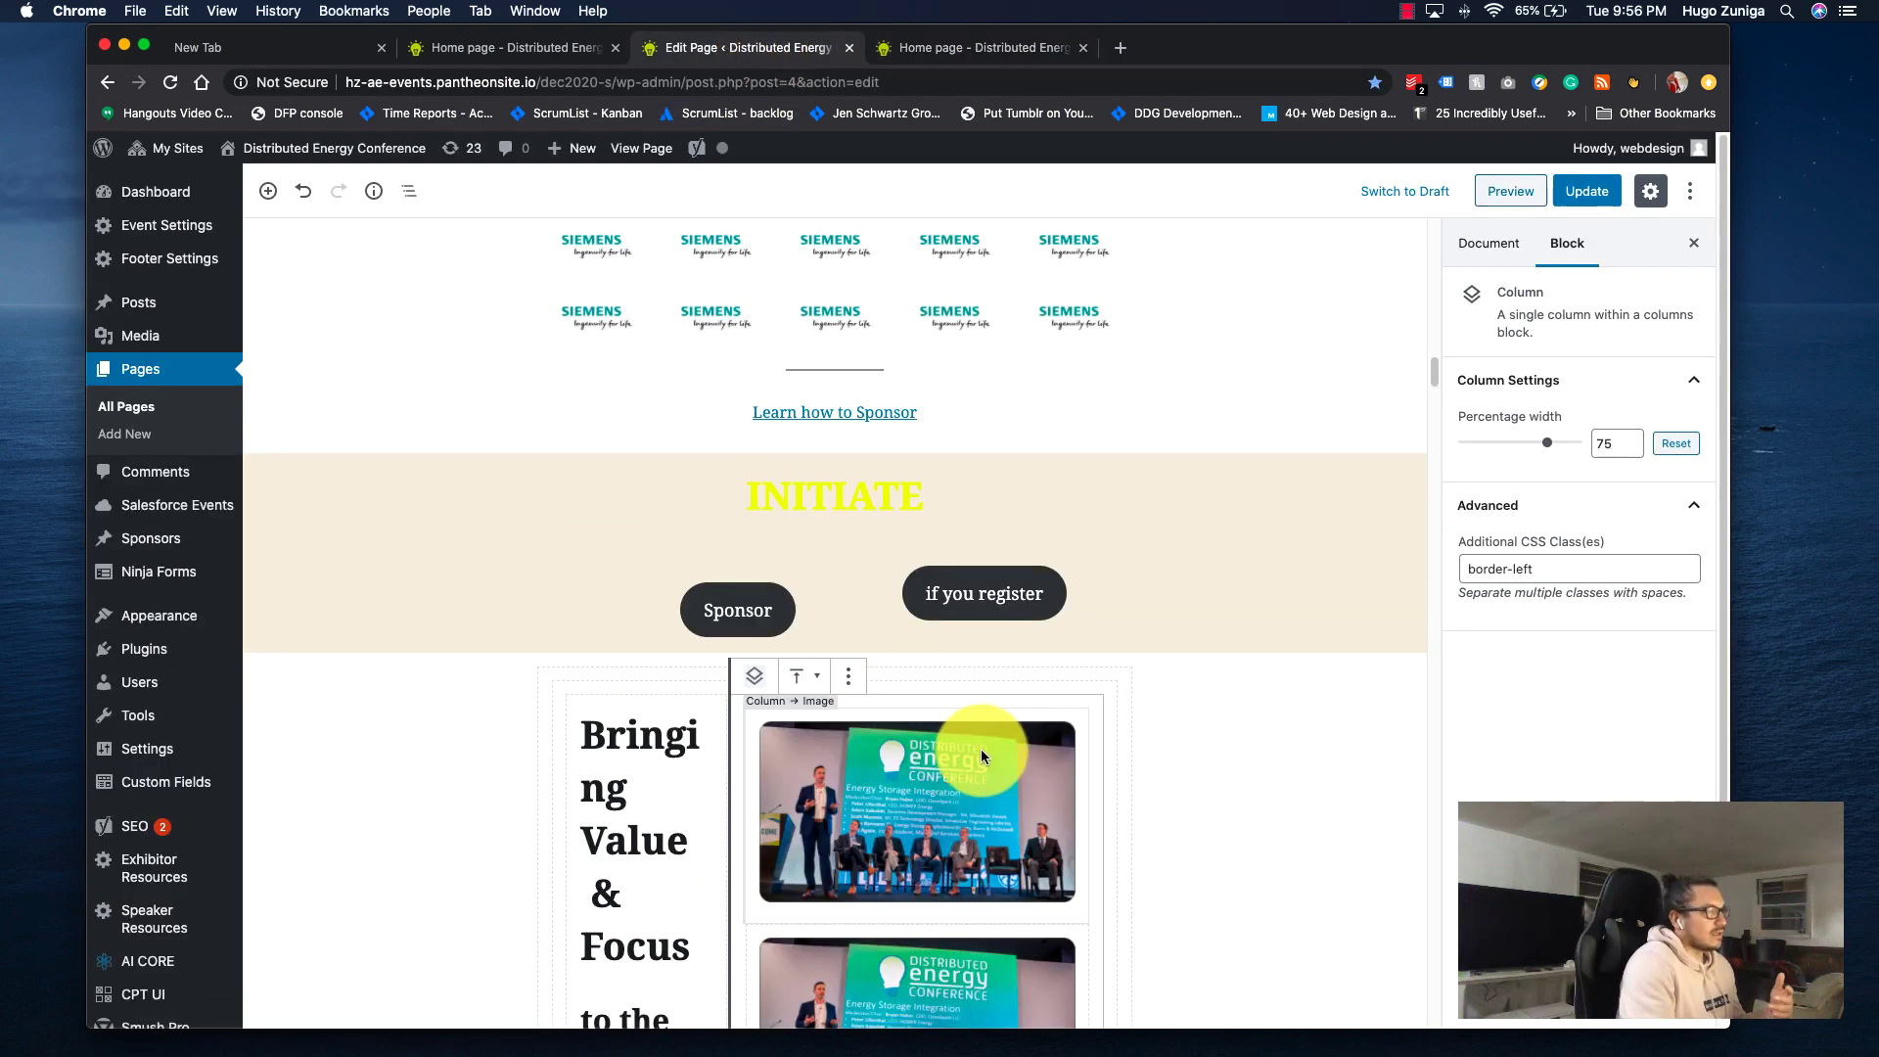
Set the percentage width of the stacked conference images column to 25, preview the Bringing Value & Focus section, and return to the page editor.
scroll(984, 754, down, 5)
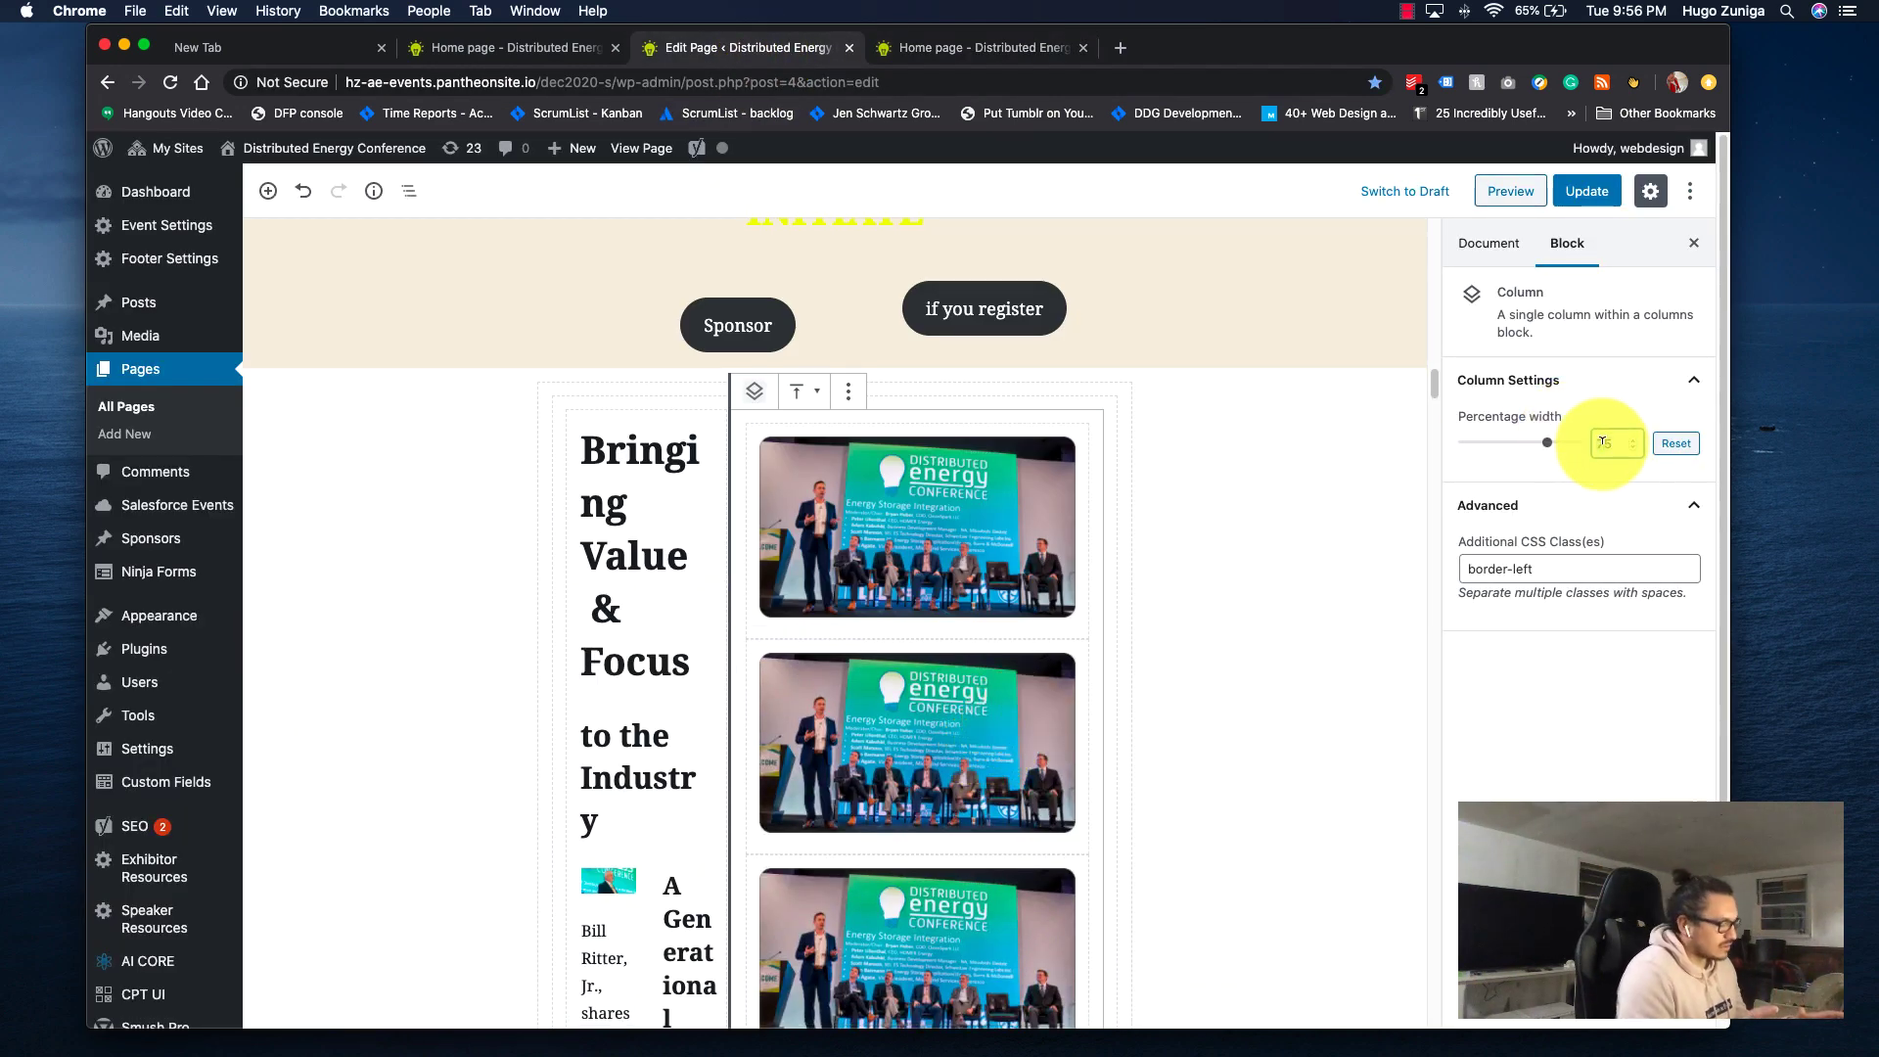
text(25)
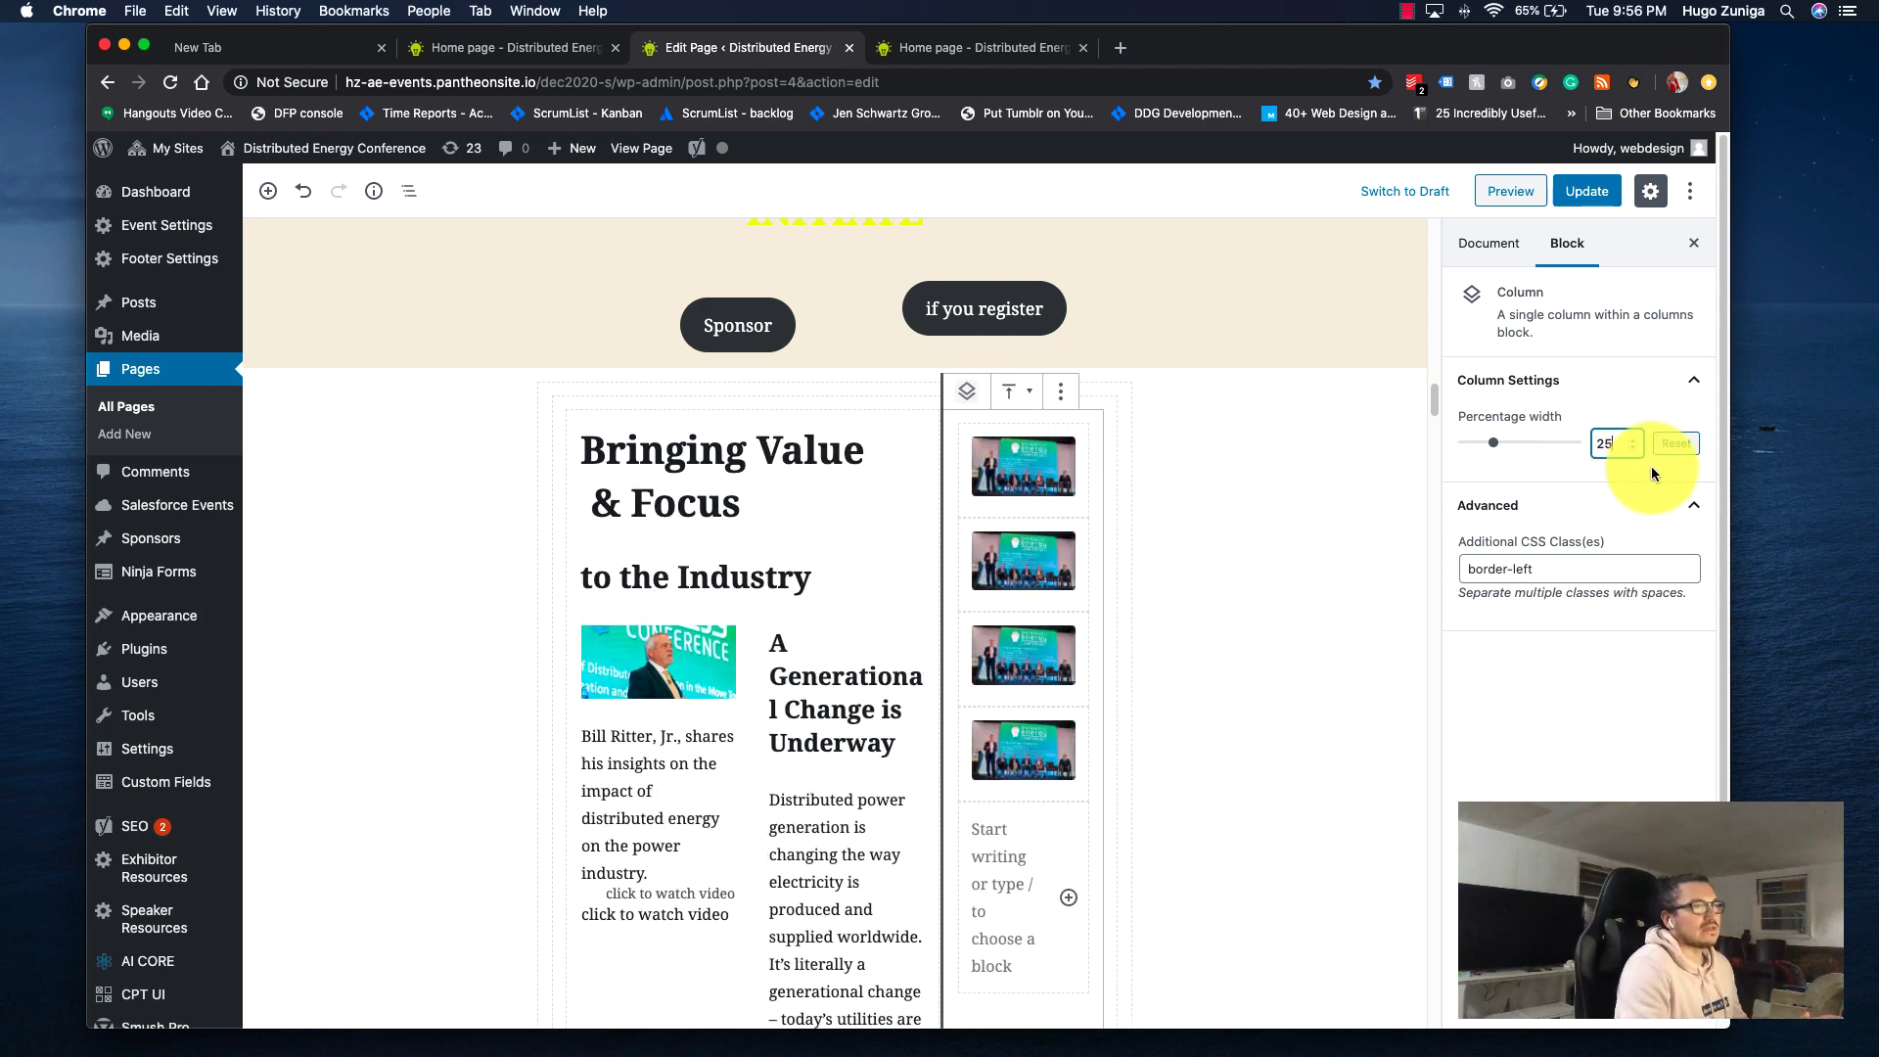
click(1511, 191)
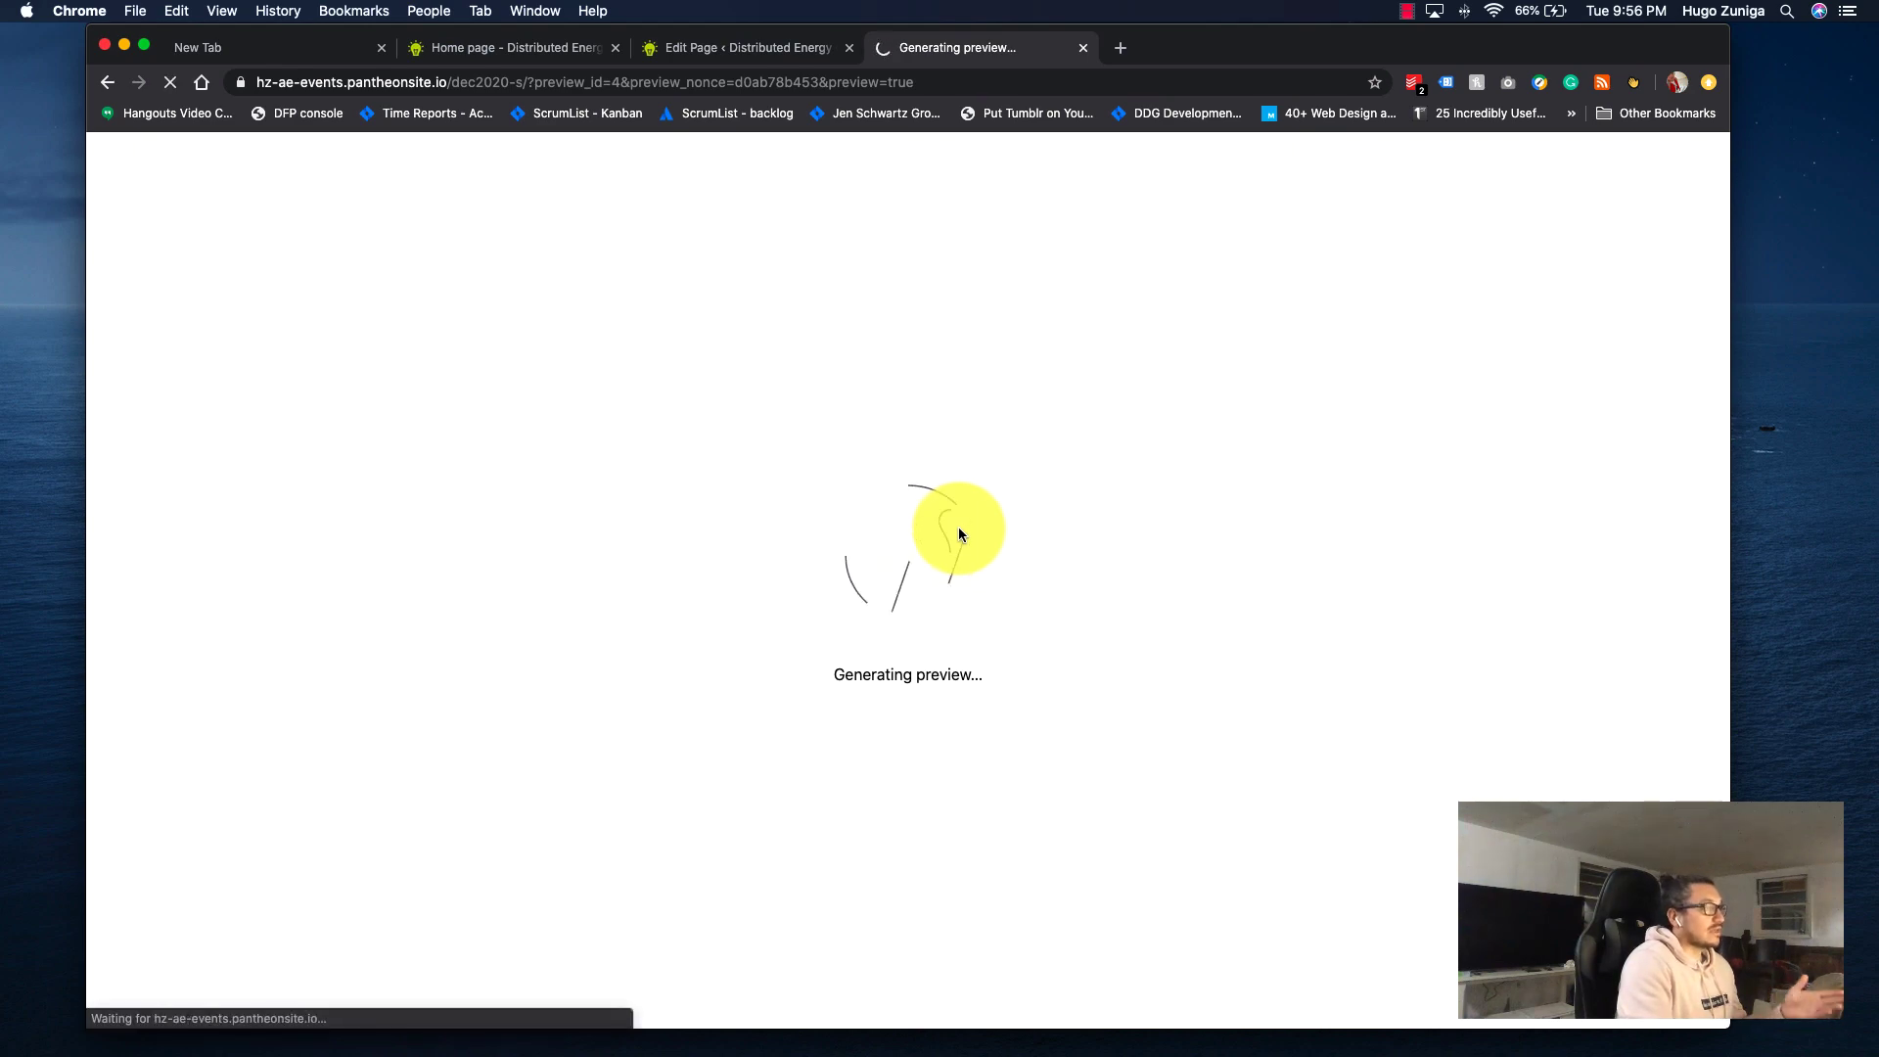
scroll(959, 533, down, 15)
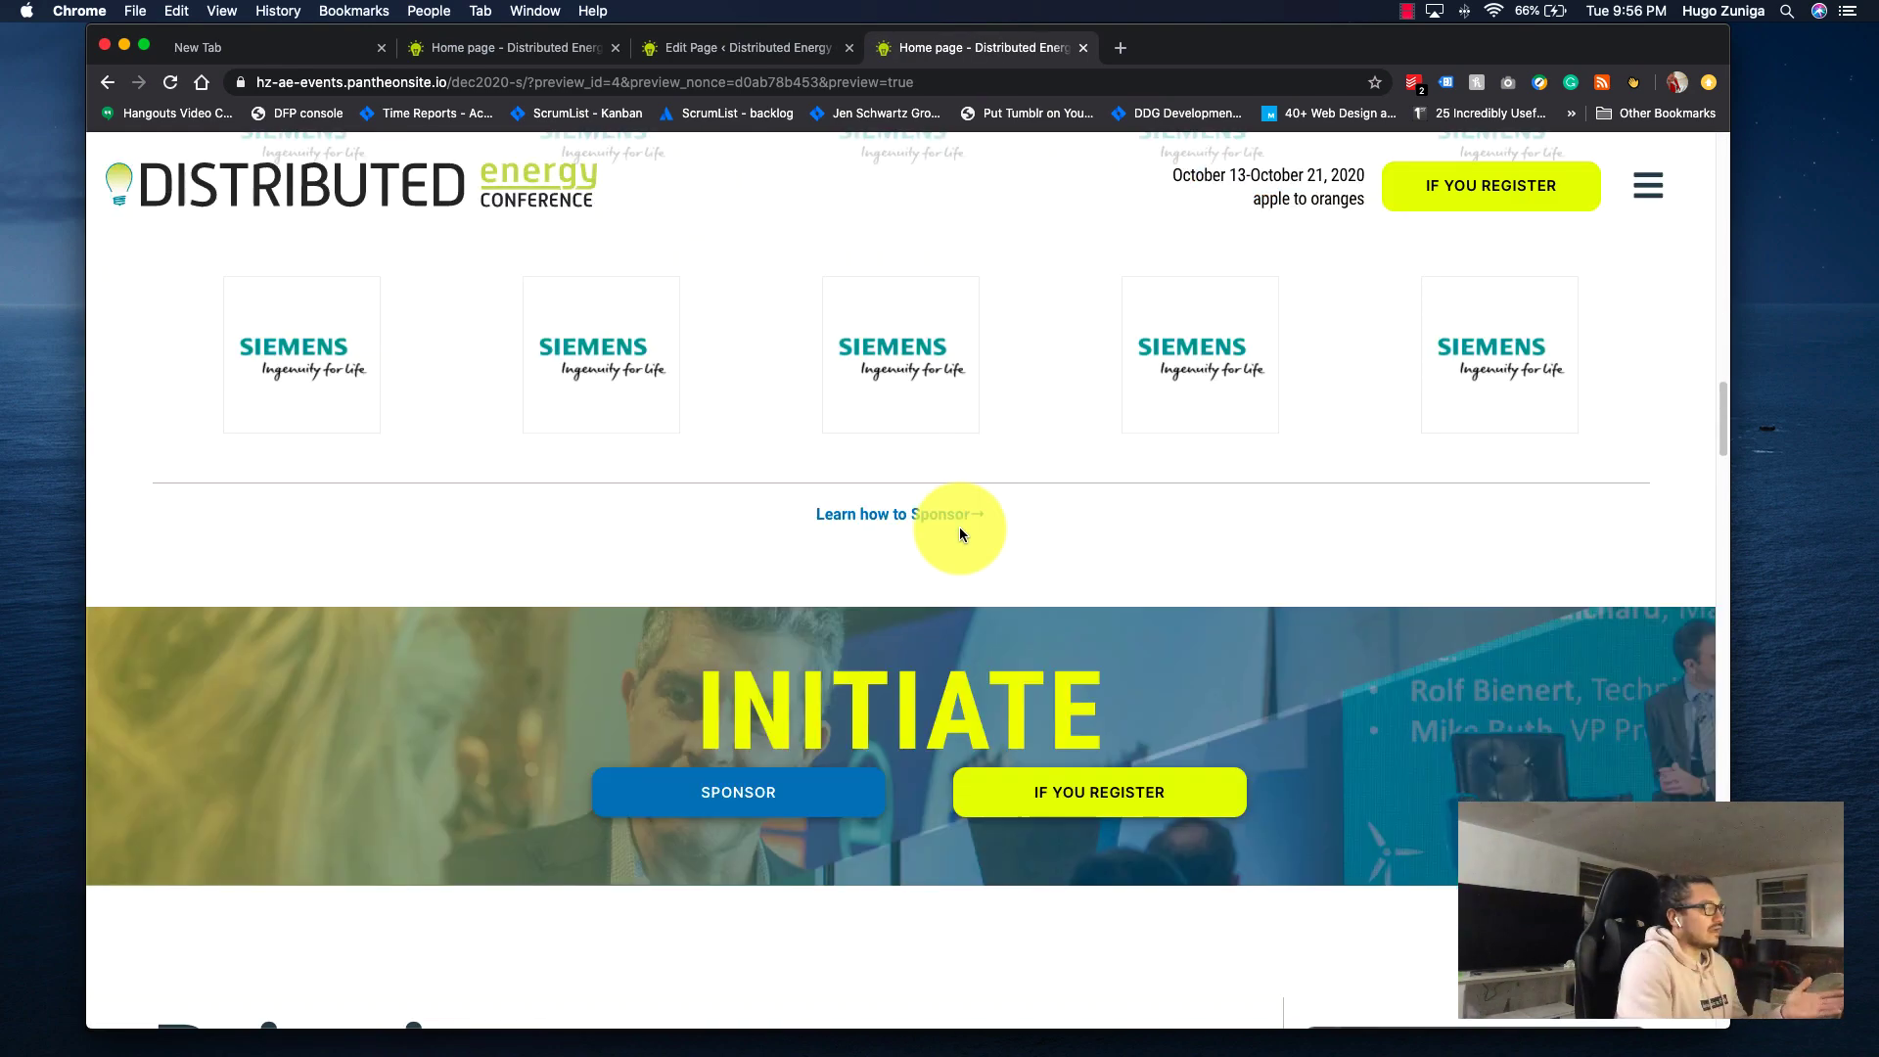
scroll(959, 536, down, 10)
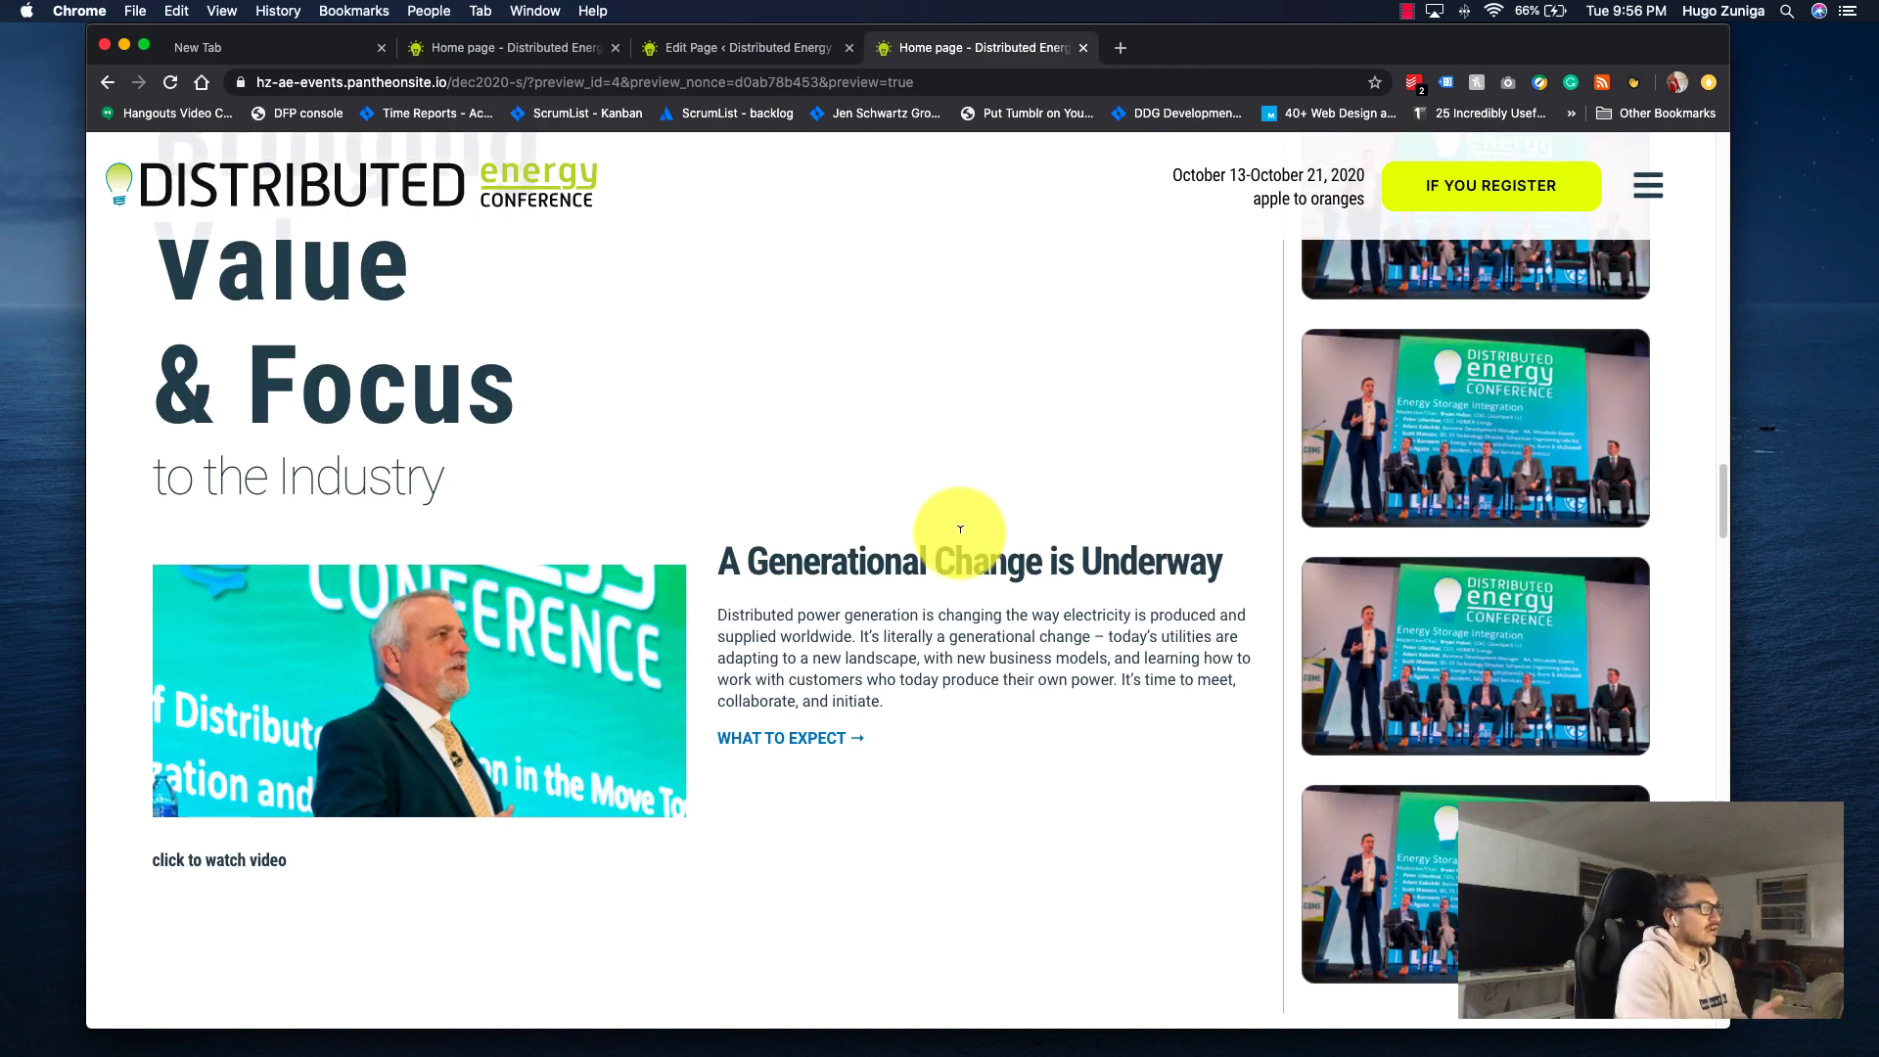
scroll(959, 538, up, 3)
scroll(959, 536, down, 2)
scroll(939, 499, up, 8)
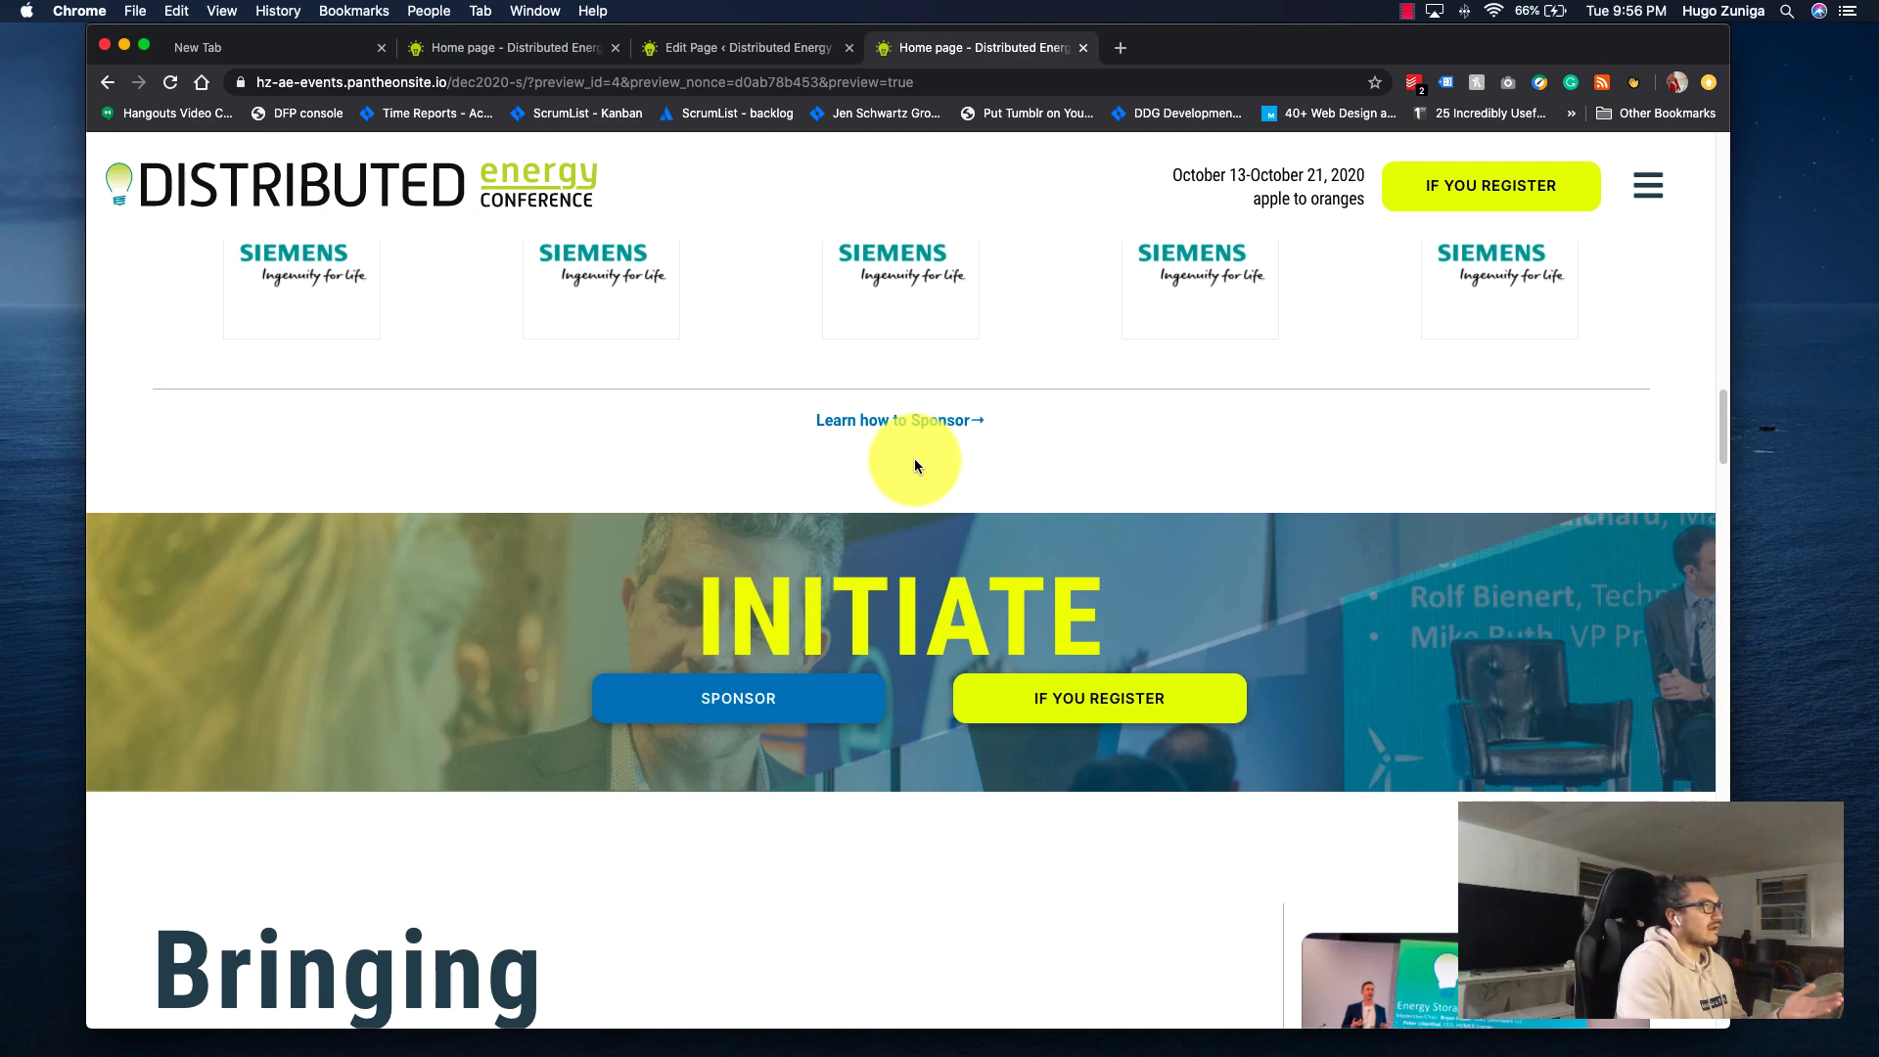
scroll(917, 460, down, 4)
click(748, 49)
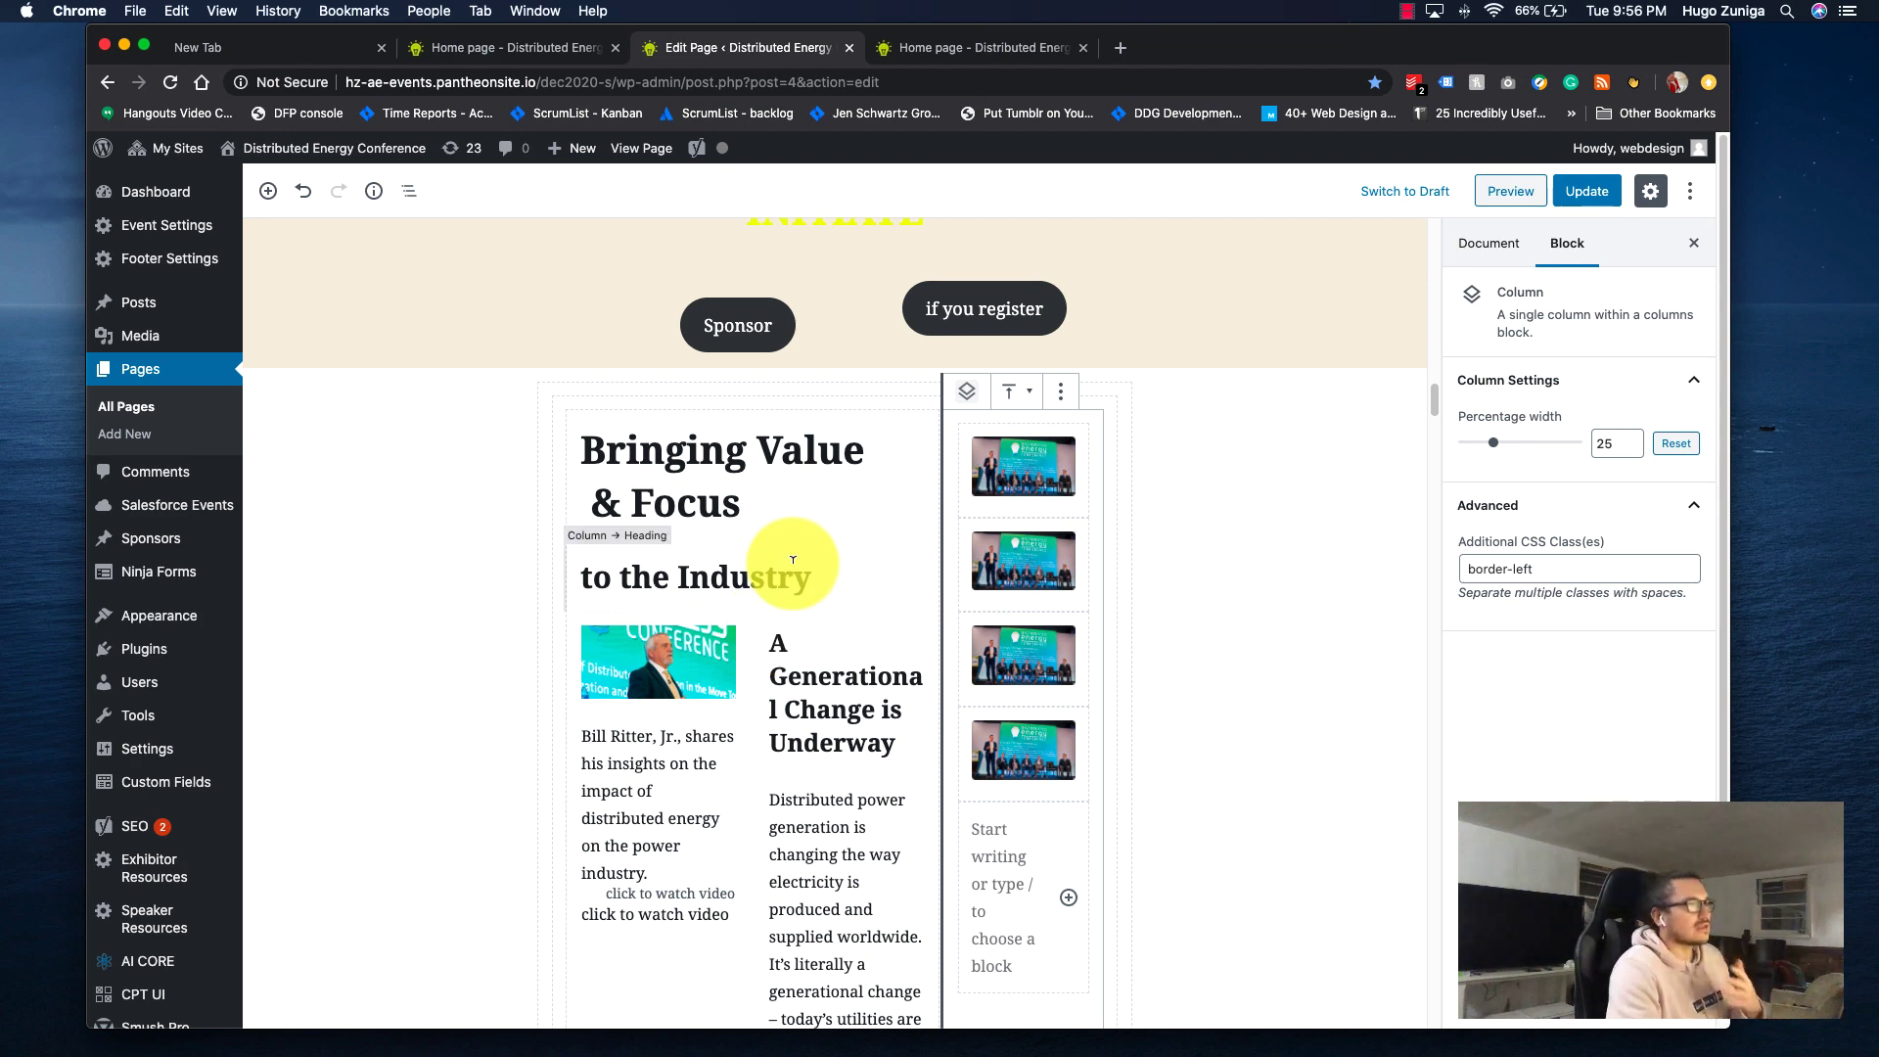
Change the level of the "Bringing Value & Focus" heading to H2.
double_click(762, 493)
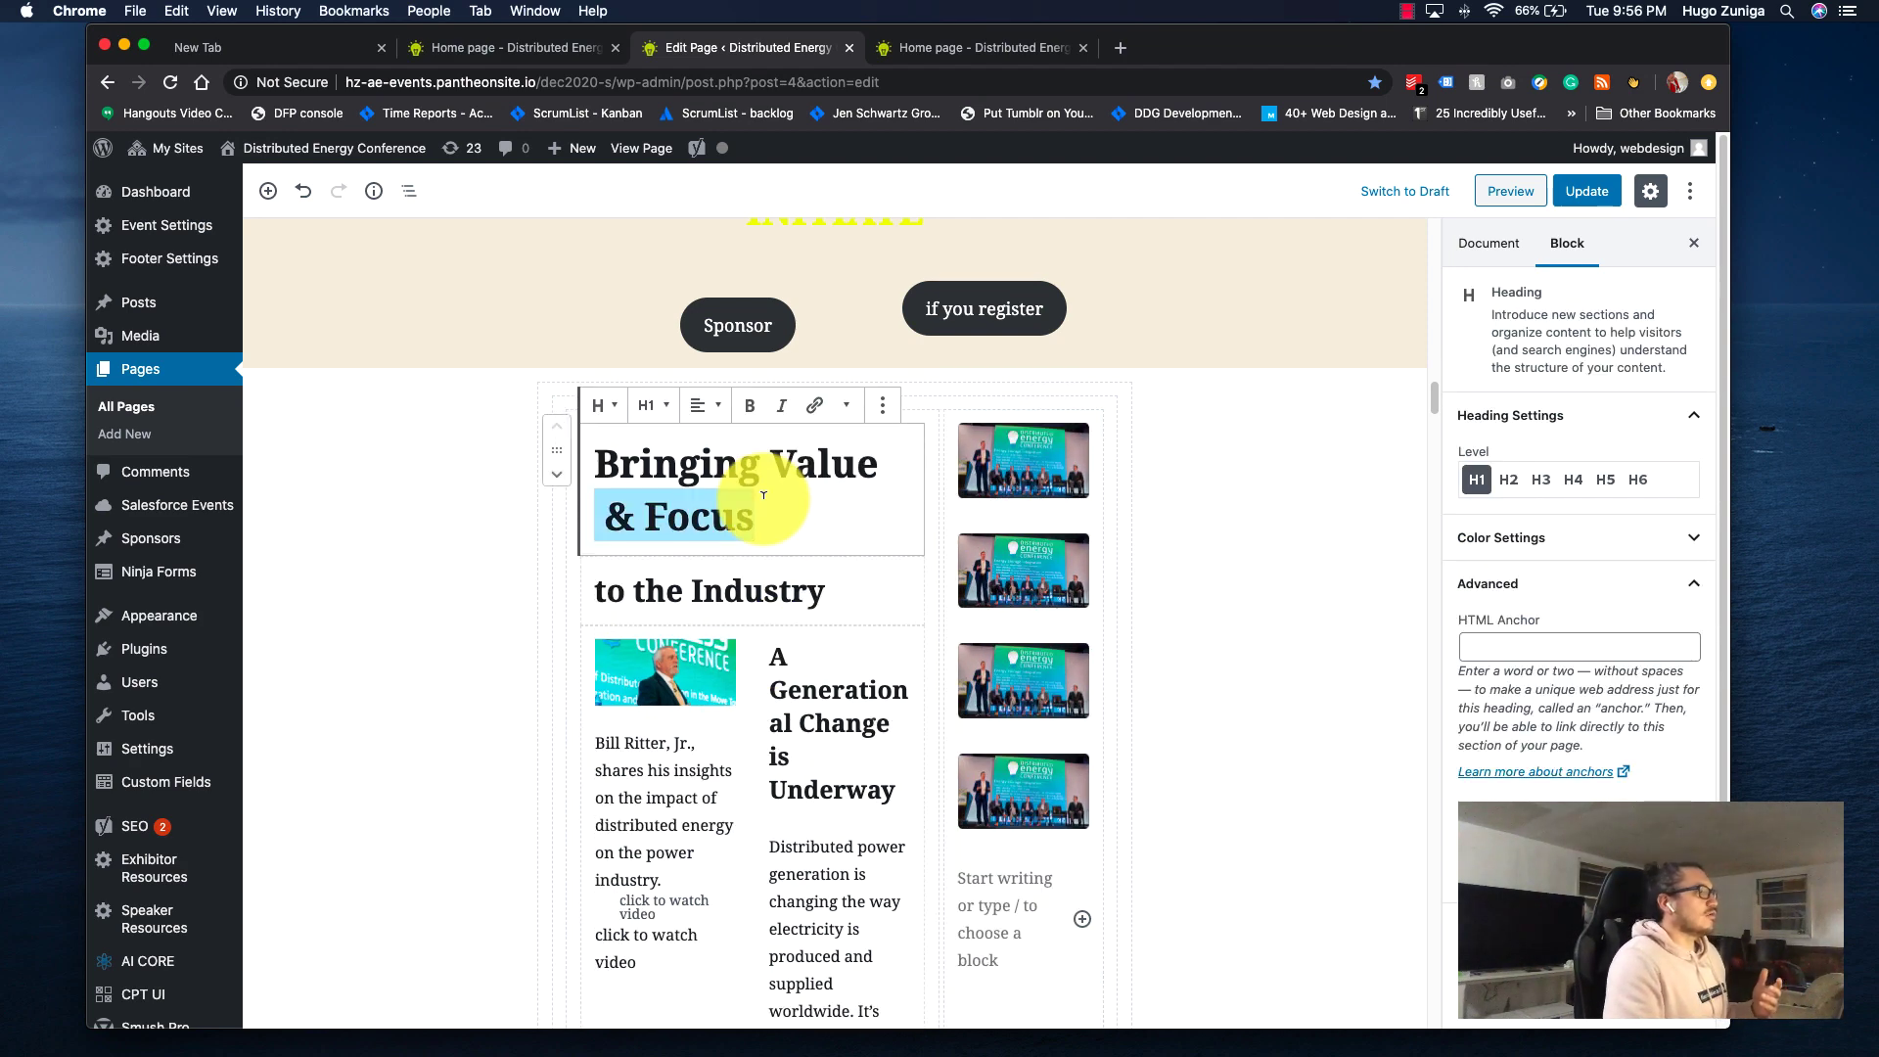
click(763, 494)
key(Down)
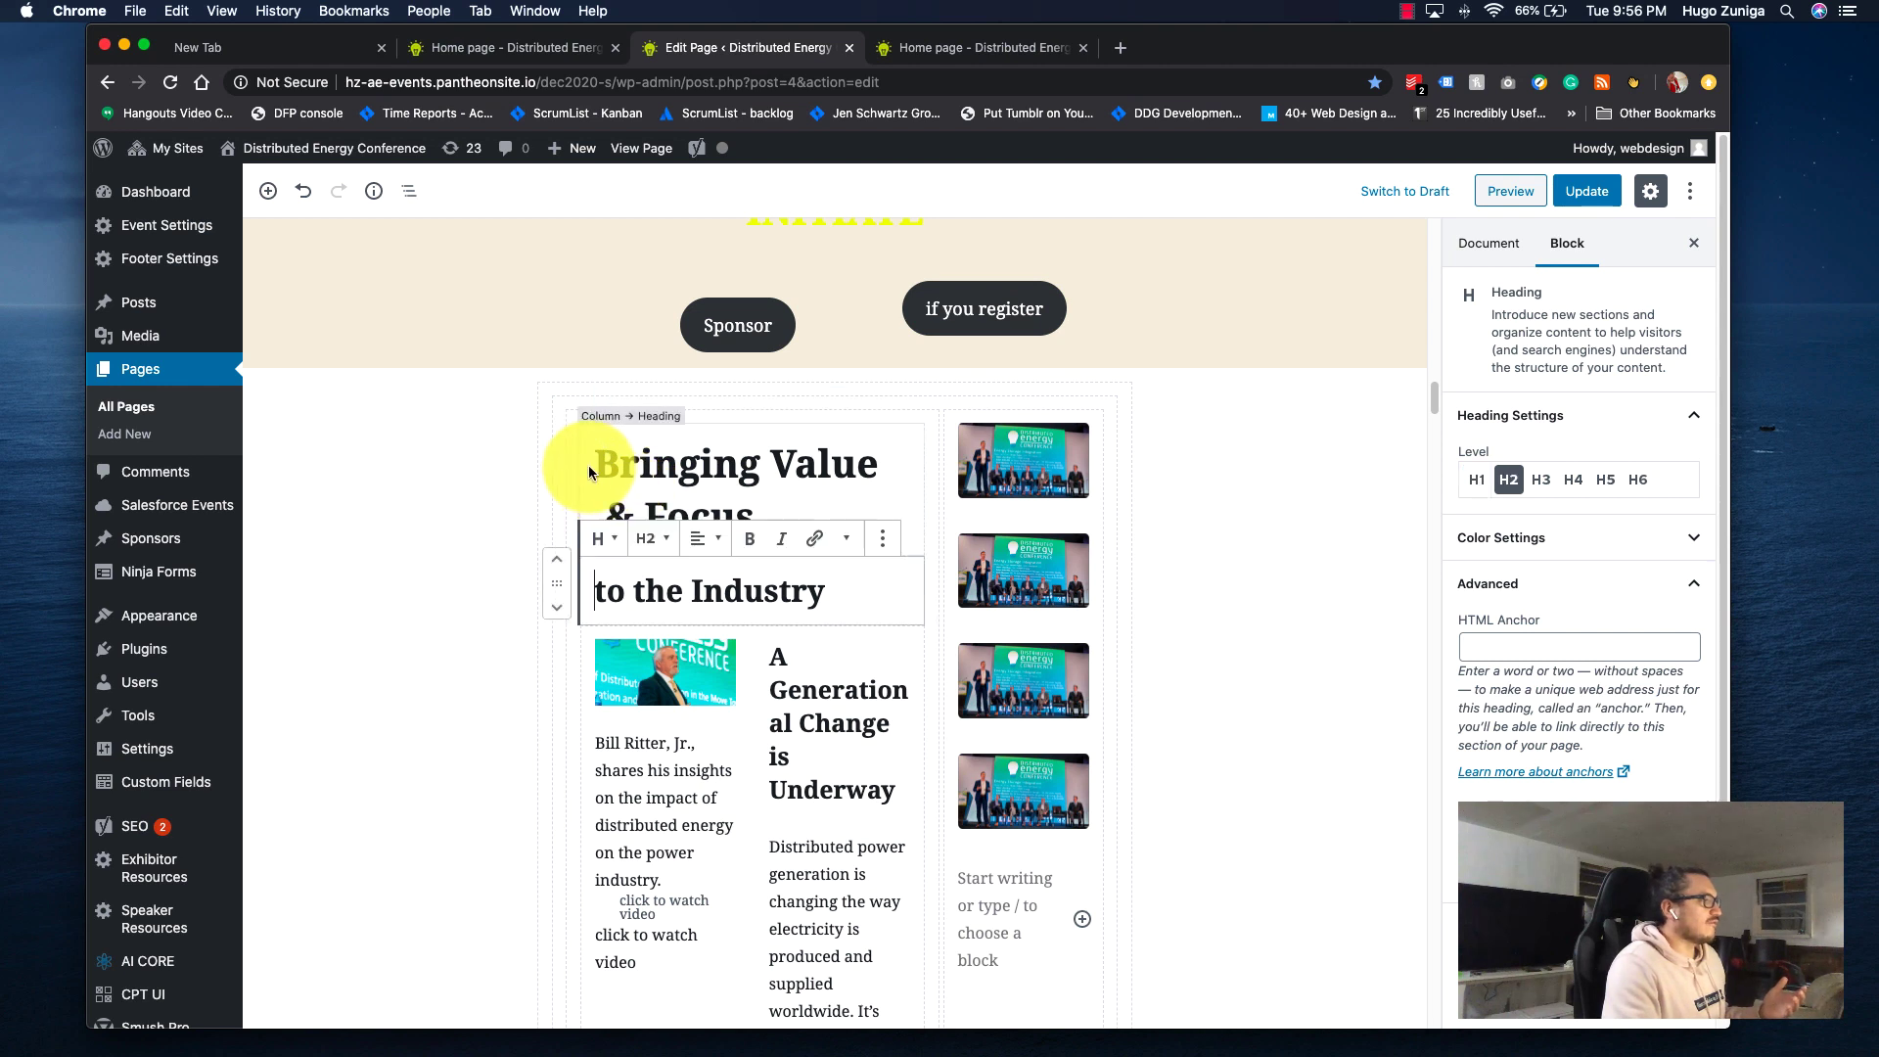
triple_click(589, 466)
click(763, 519)
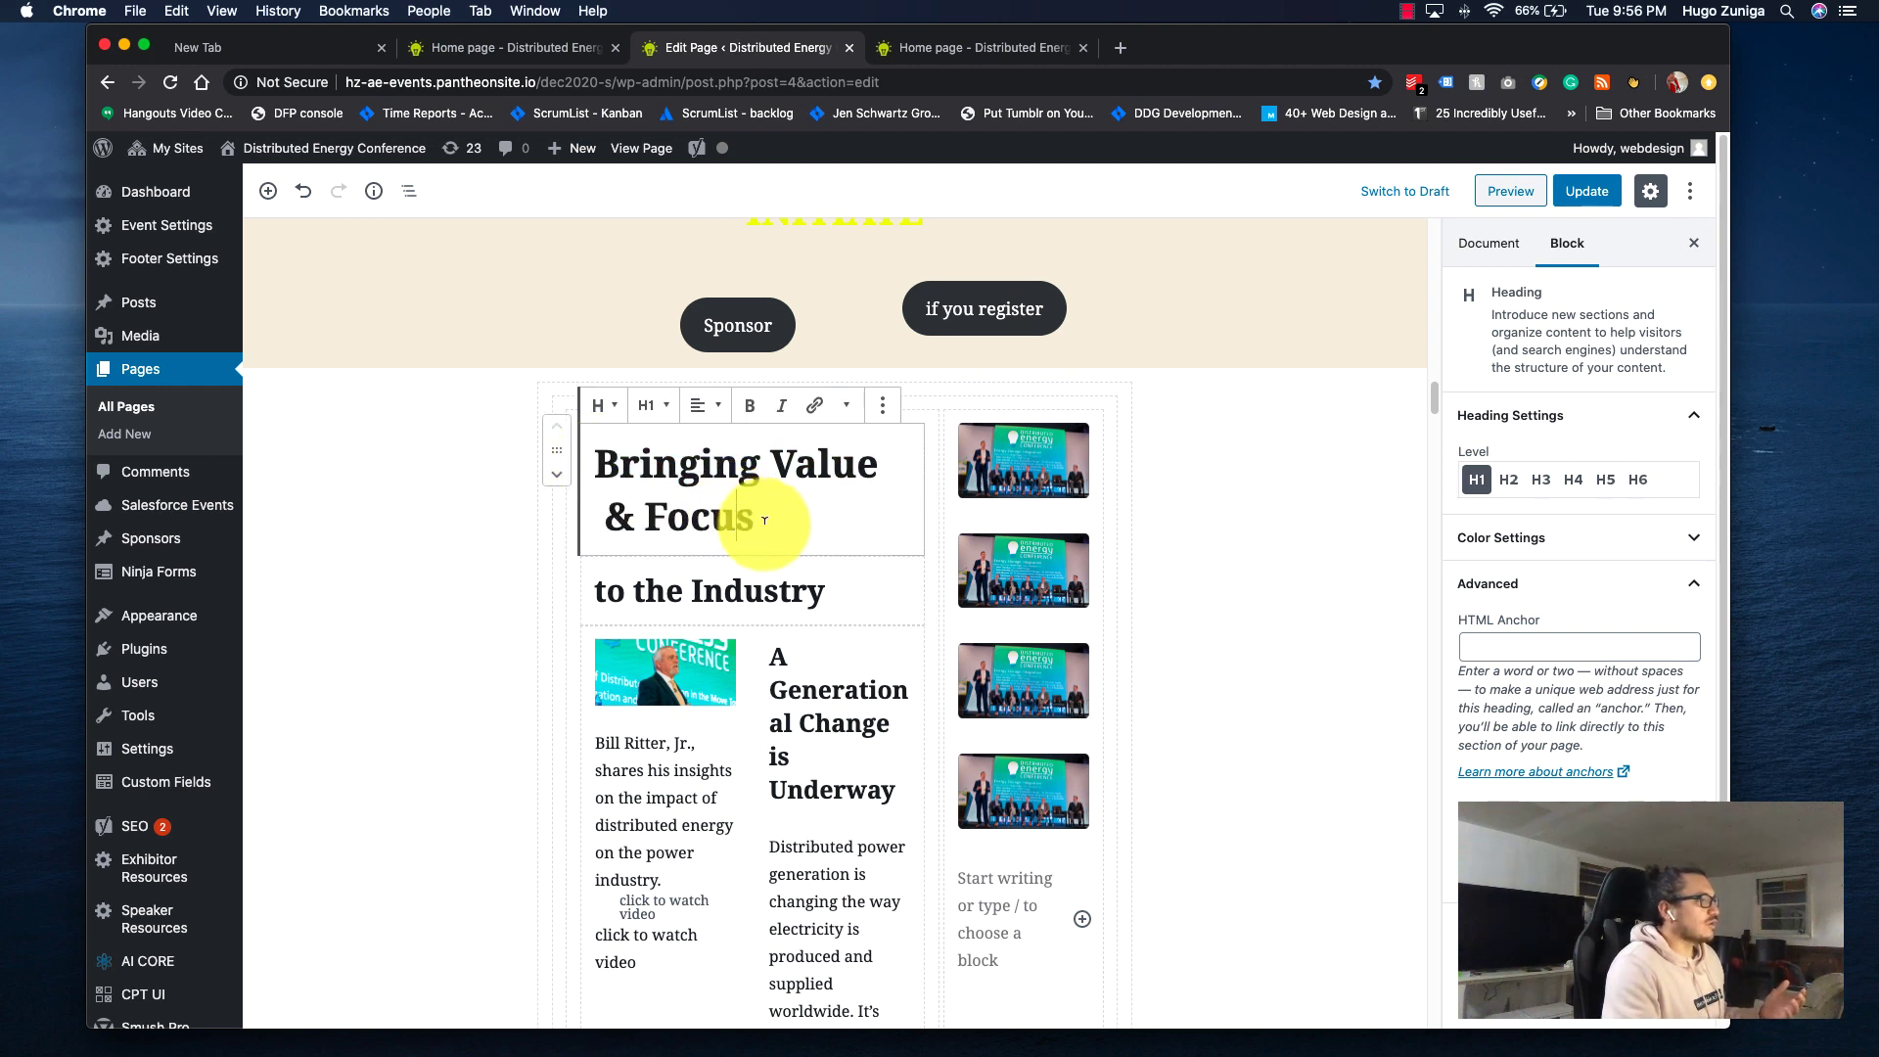
drag(764, 520, 585, 456)
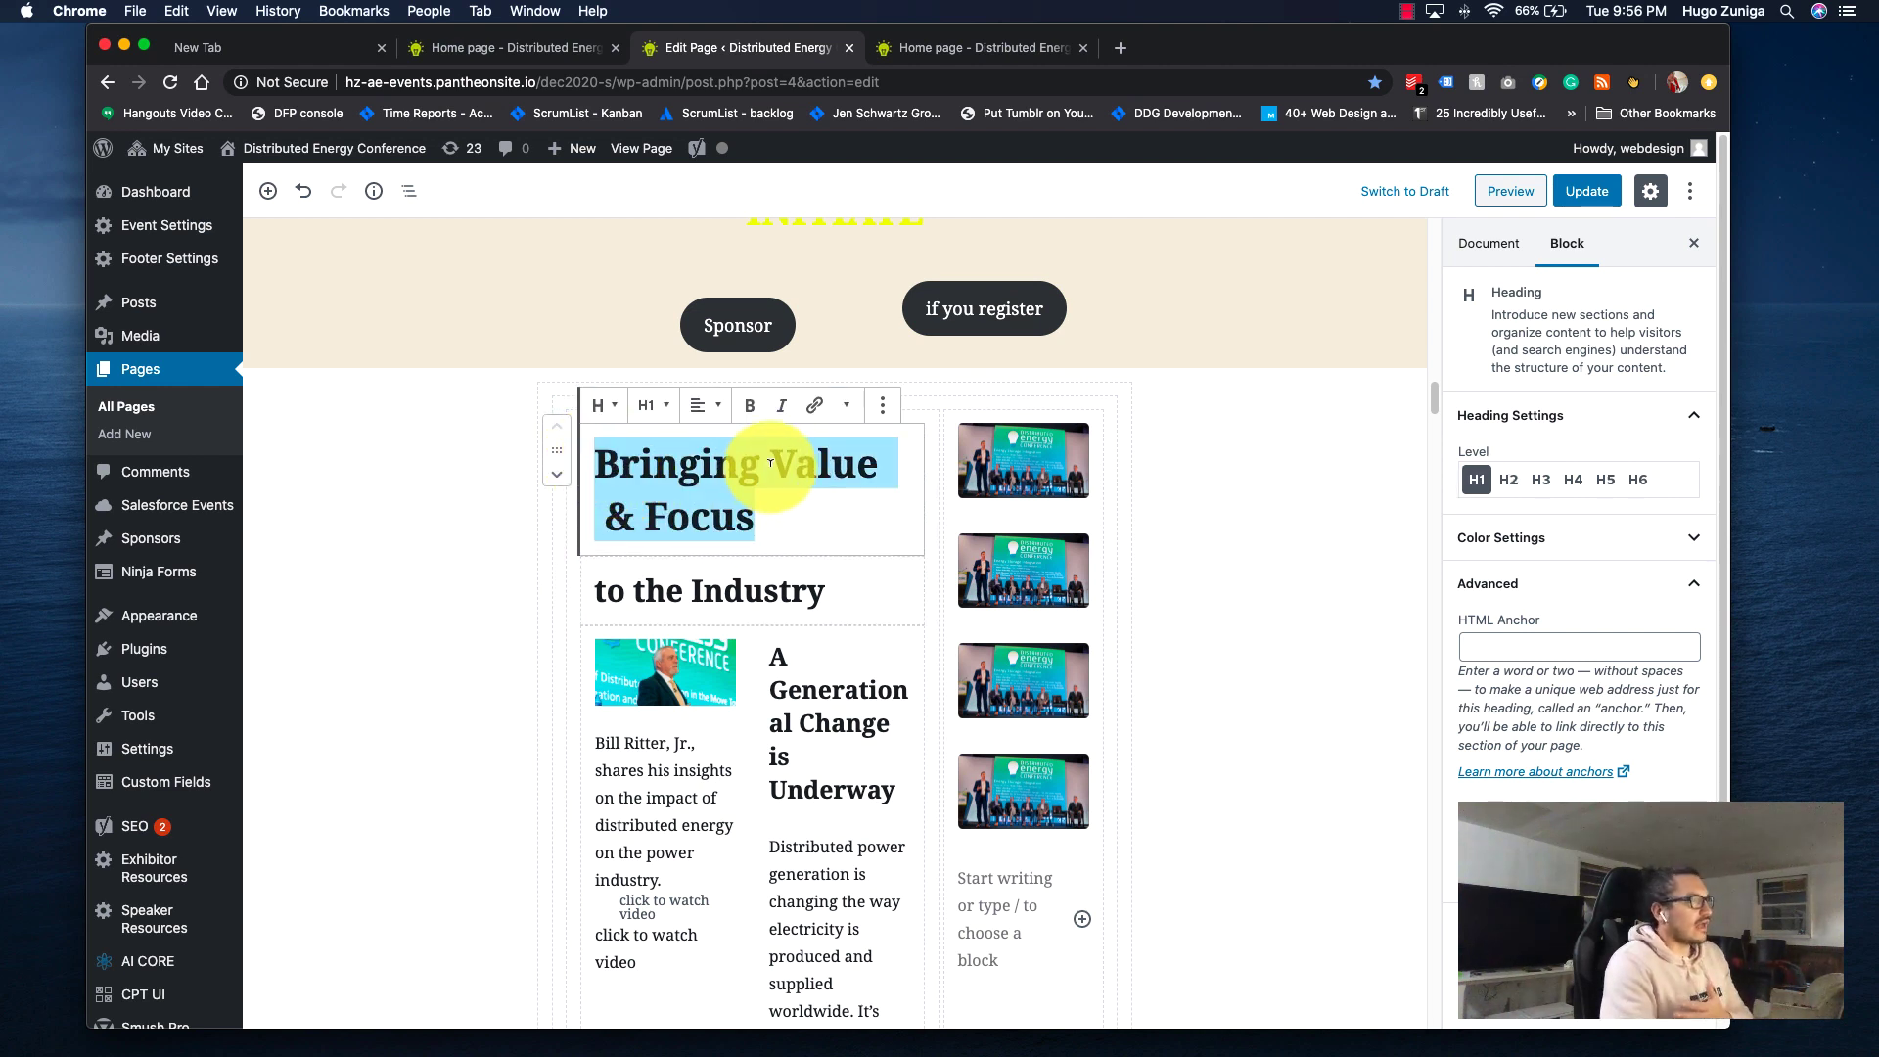
click(1510, 479)
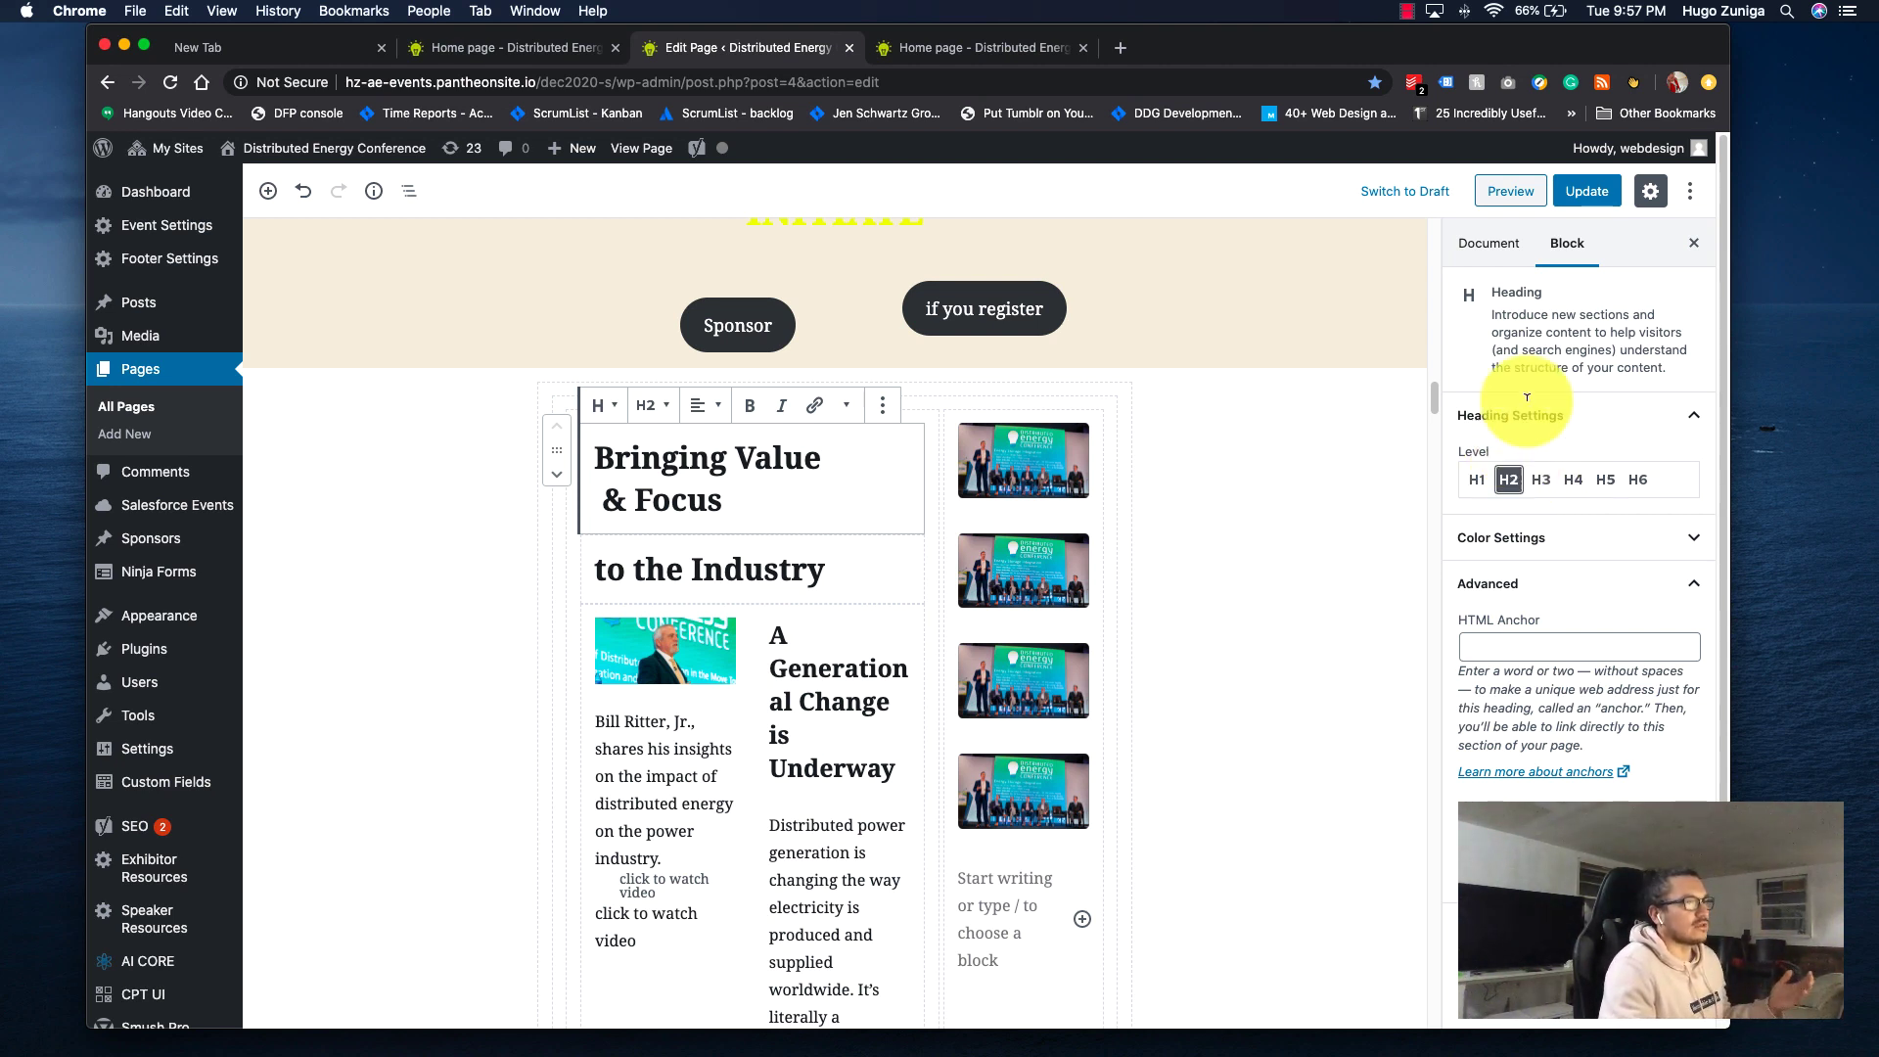
Preview the home page, compare the Bringing Value & Focus heading style with the Collaborate section's headings, and return to the page editor.
click(1513, 193)
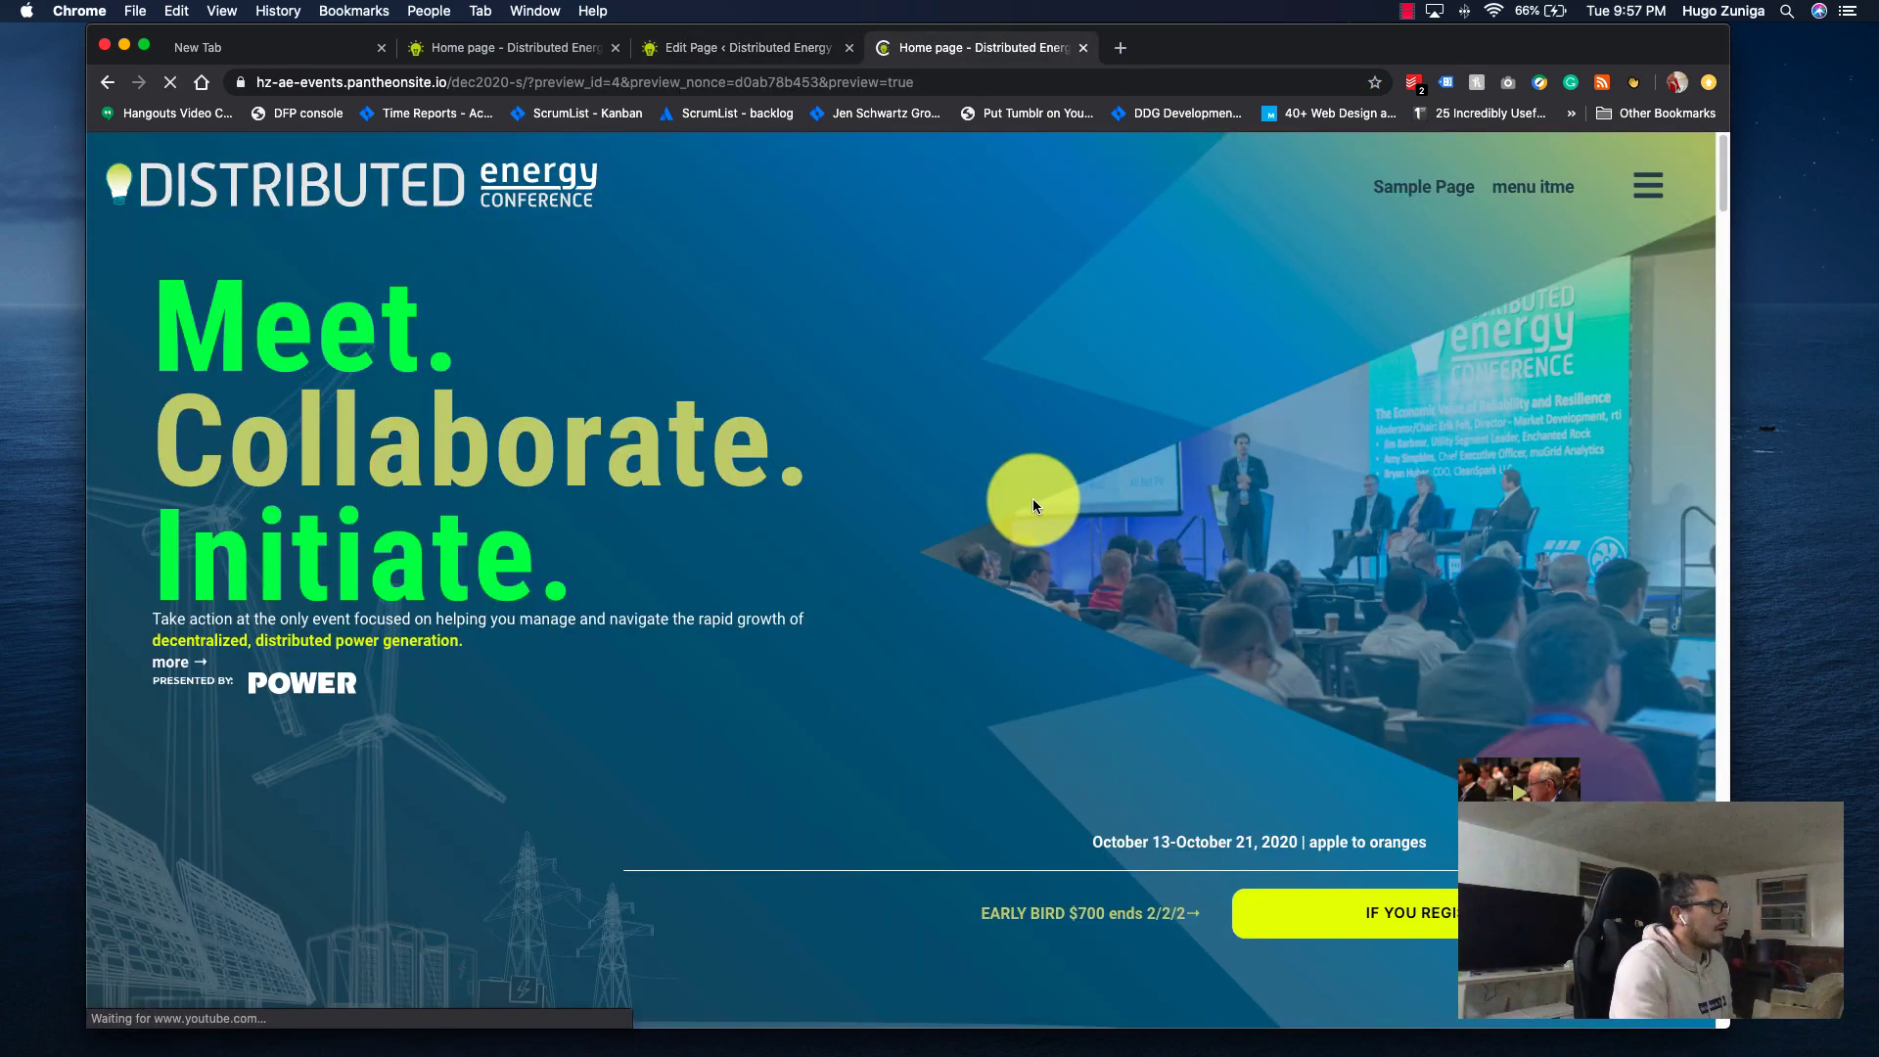
scroll(1032, 497, down, 10)
scroll(1031, 497, down, 5)
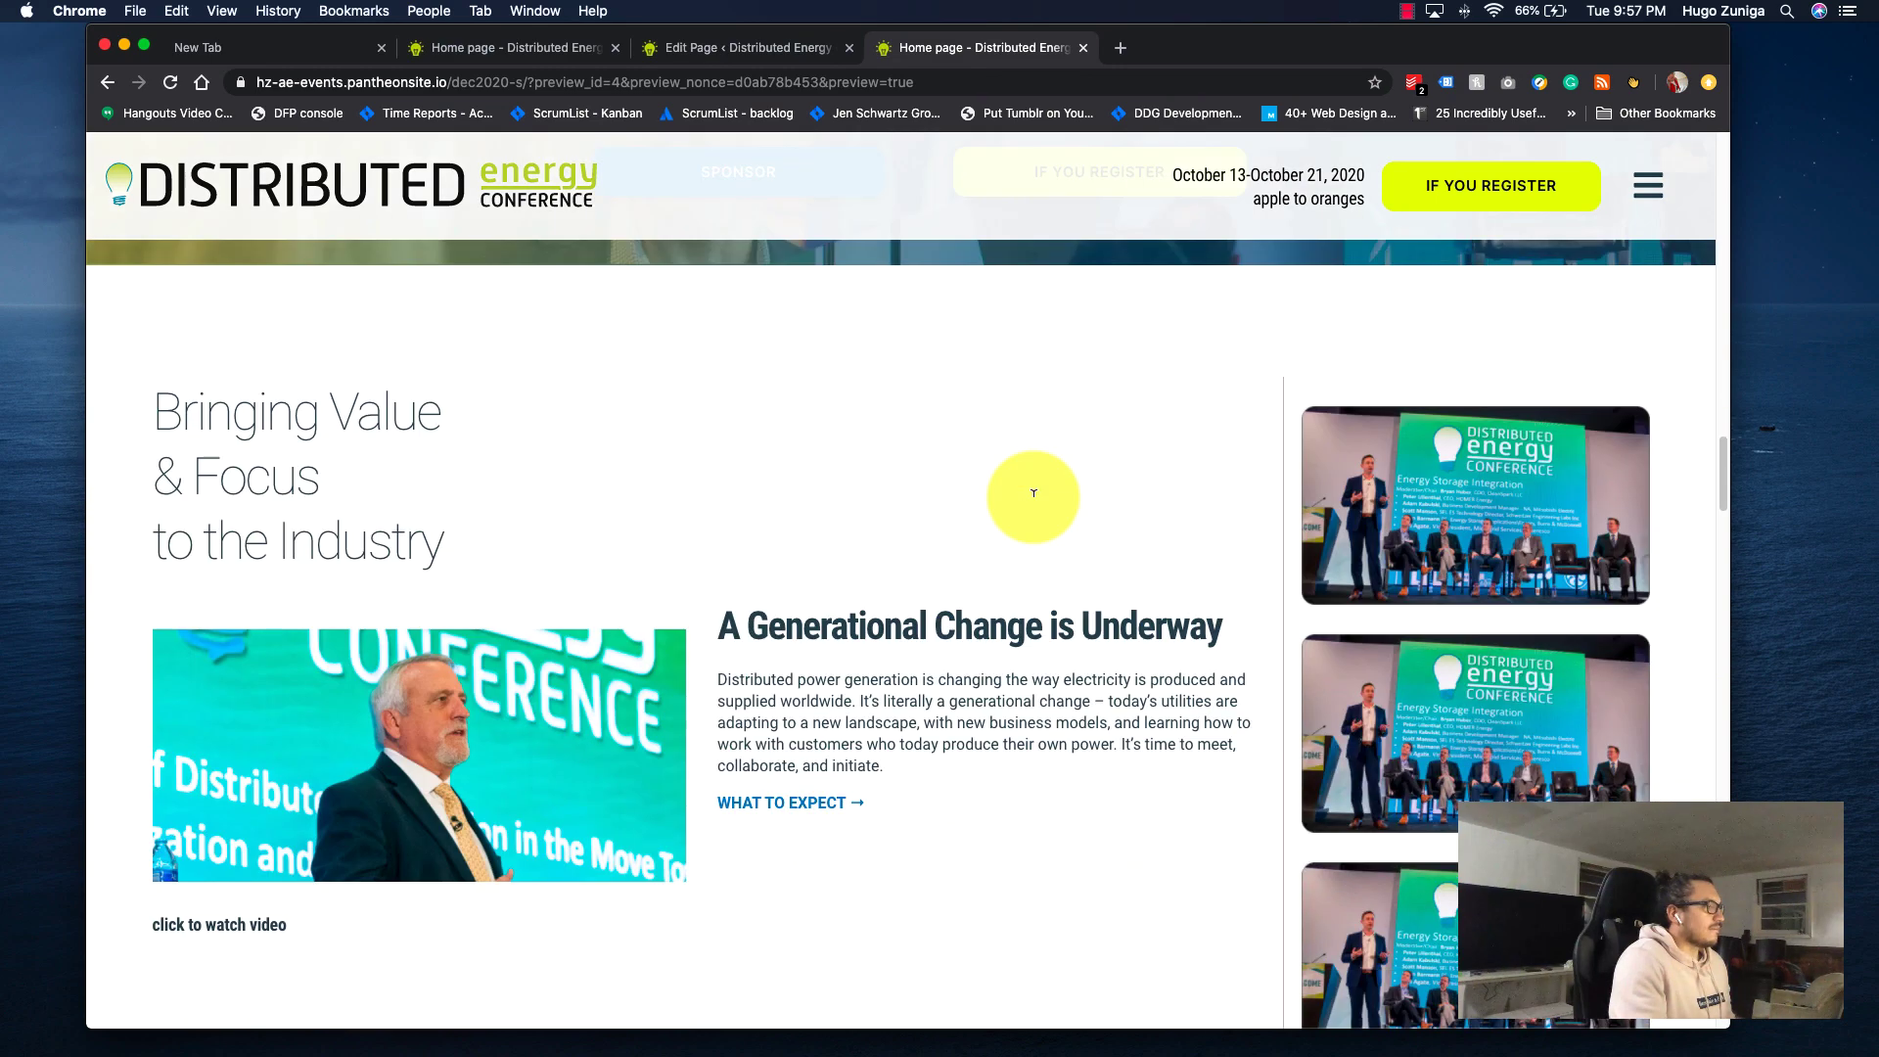
drag(455, 550, 160, 402)
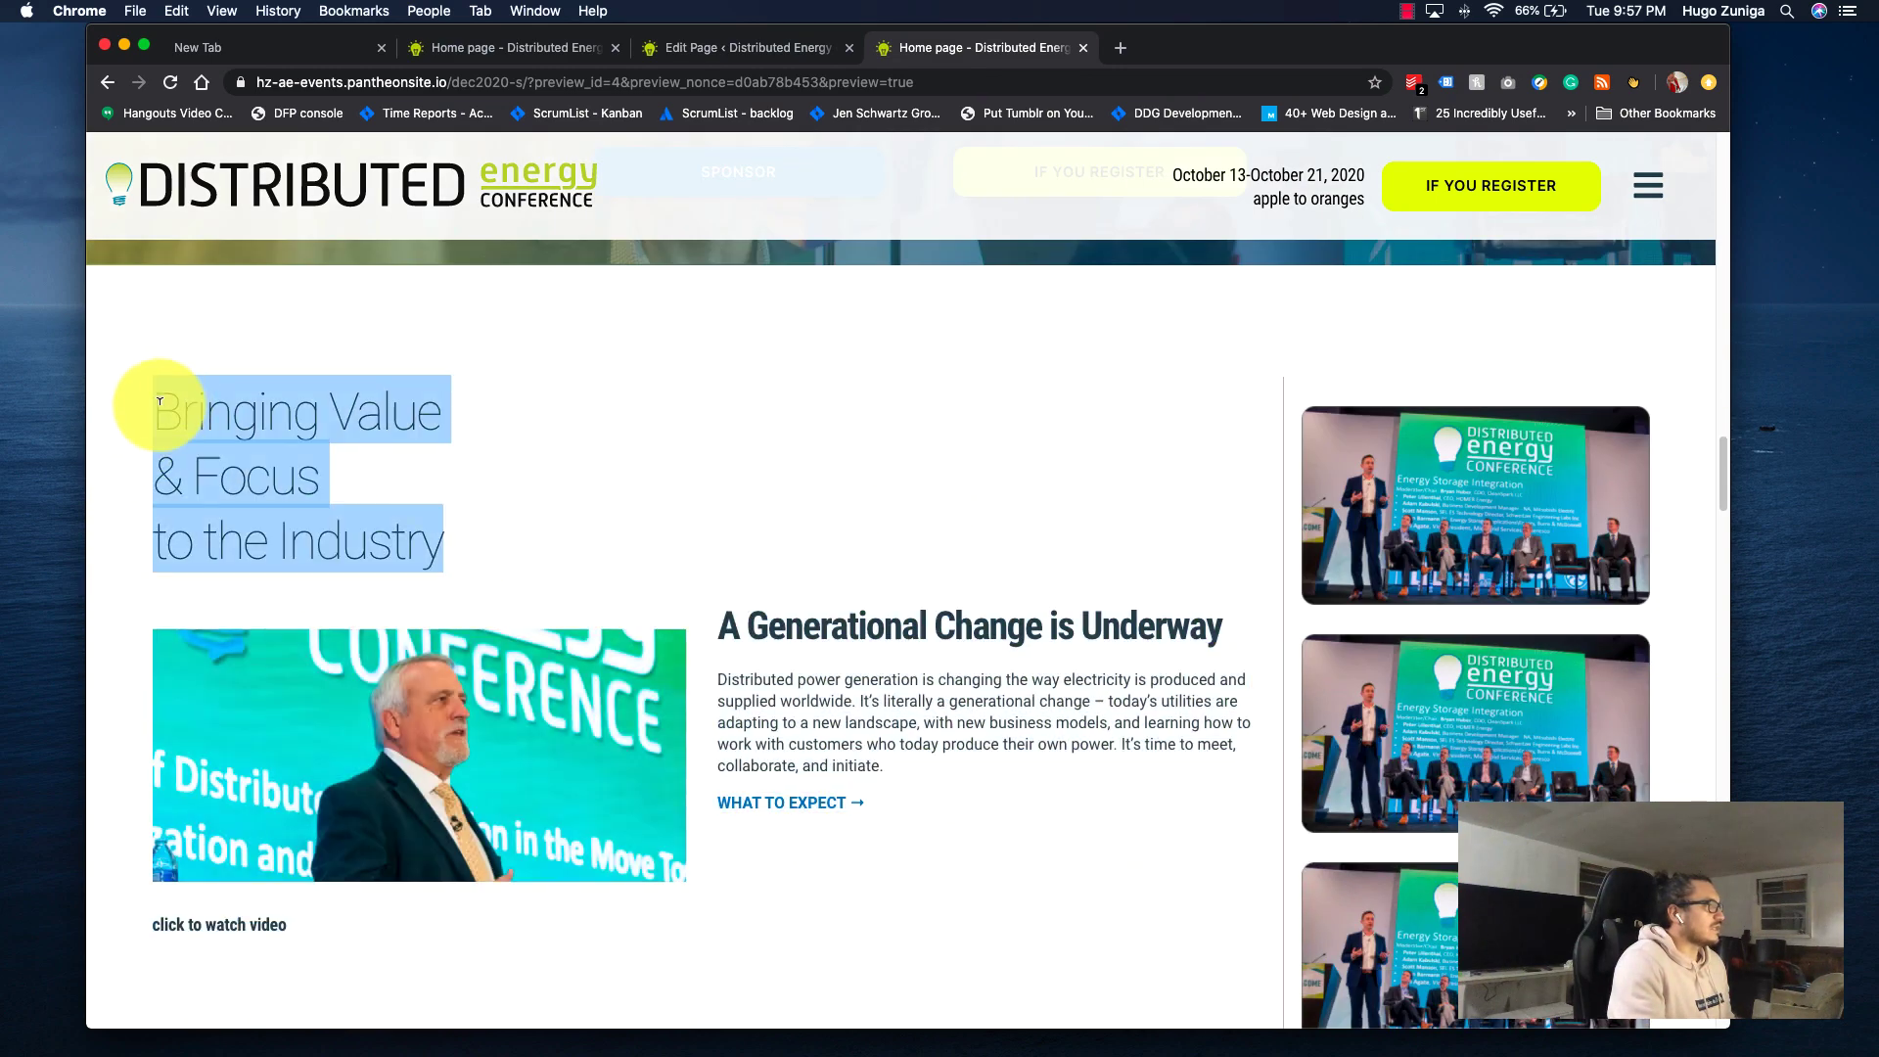
click(250, 413)
scroll(805, 596, up, 5)
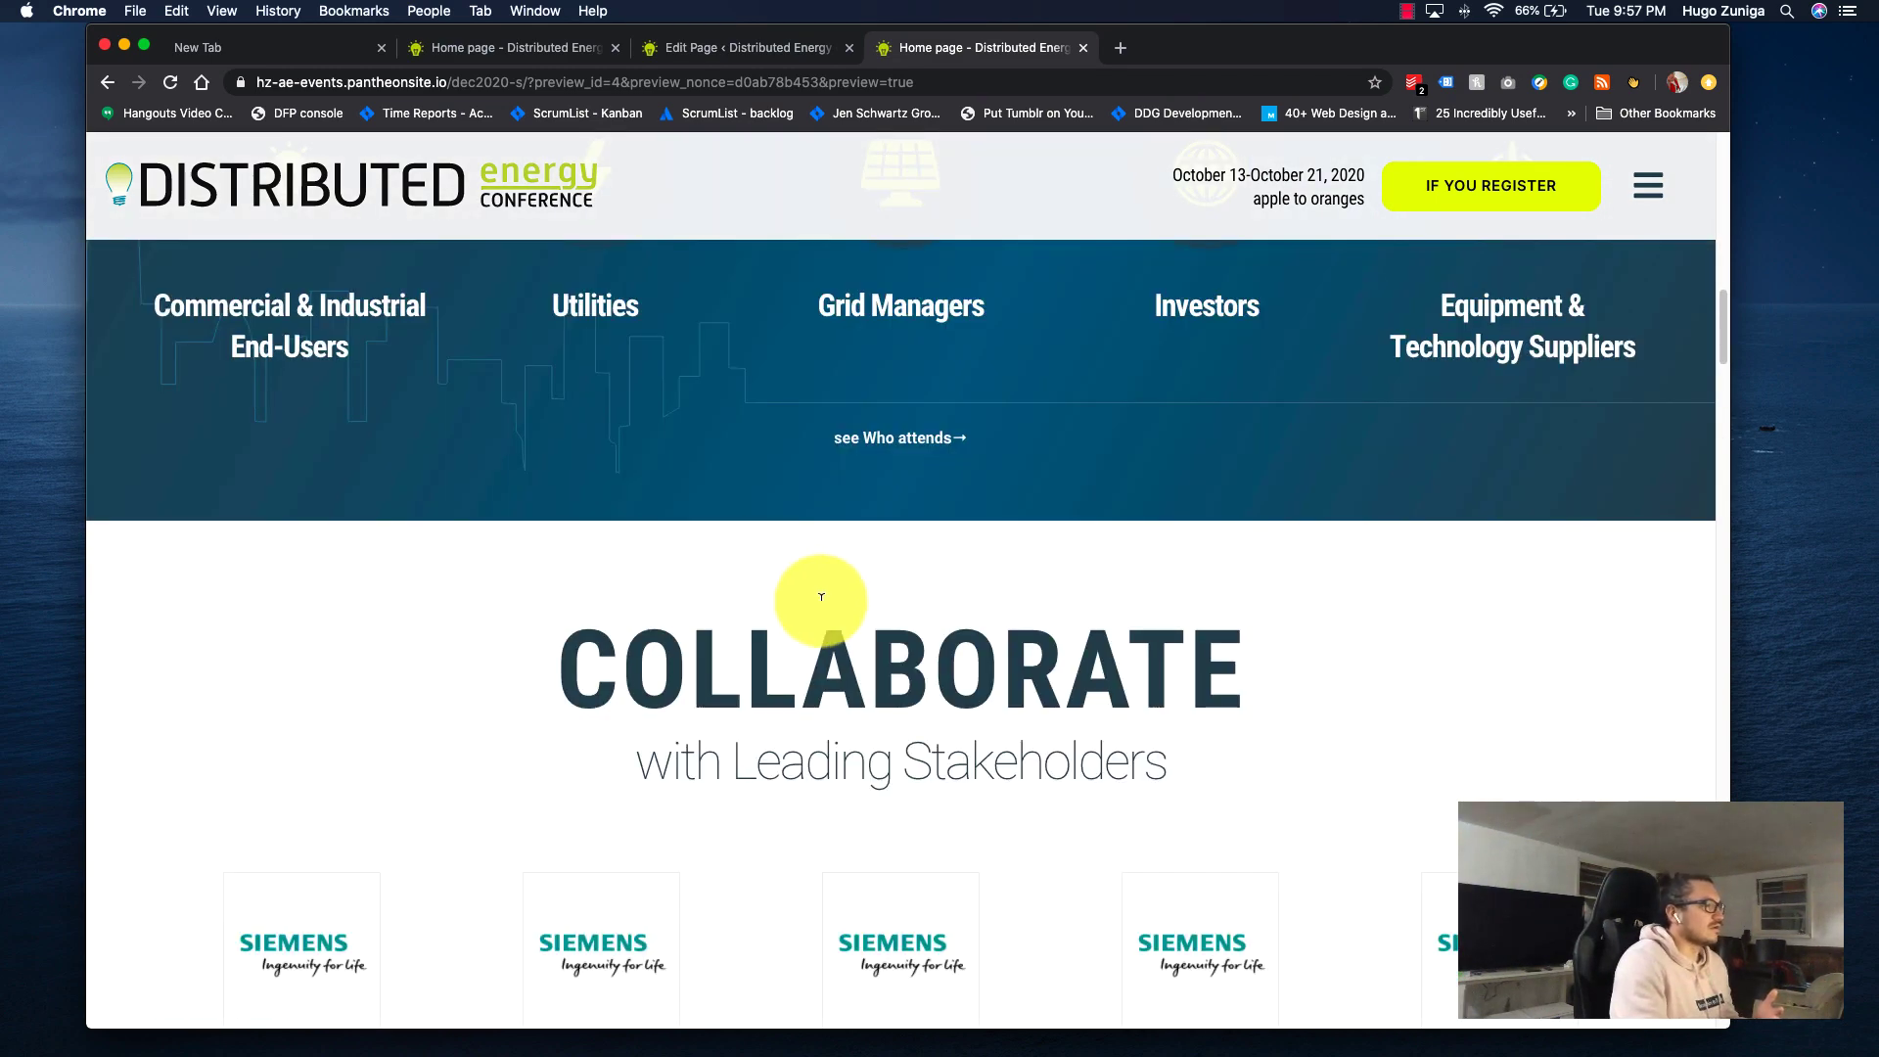
double_click(881, 623)
double_click(914, 759)
scroll(945, 739, down, 5)
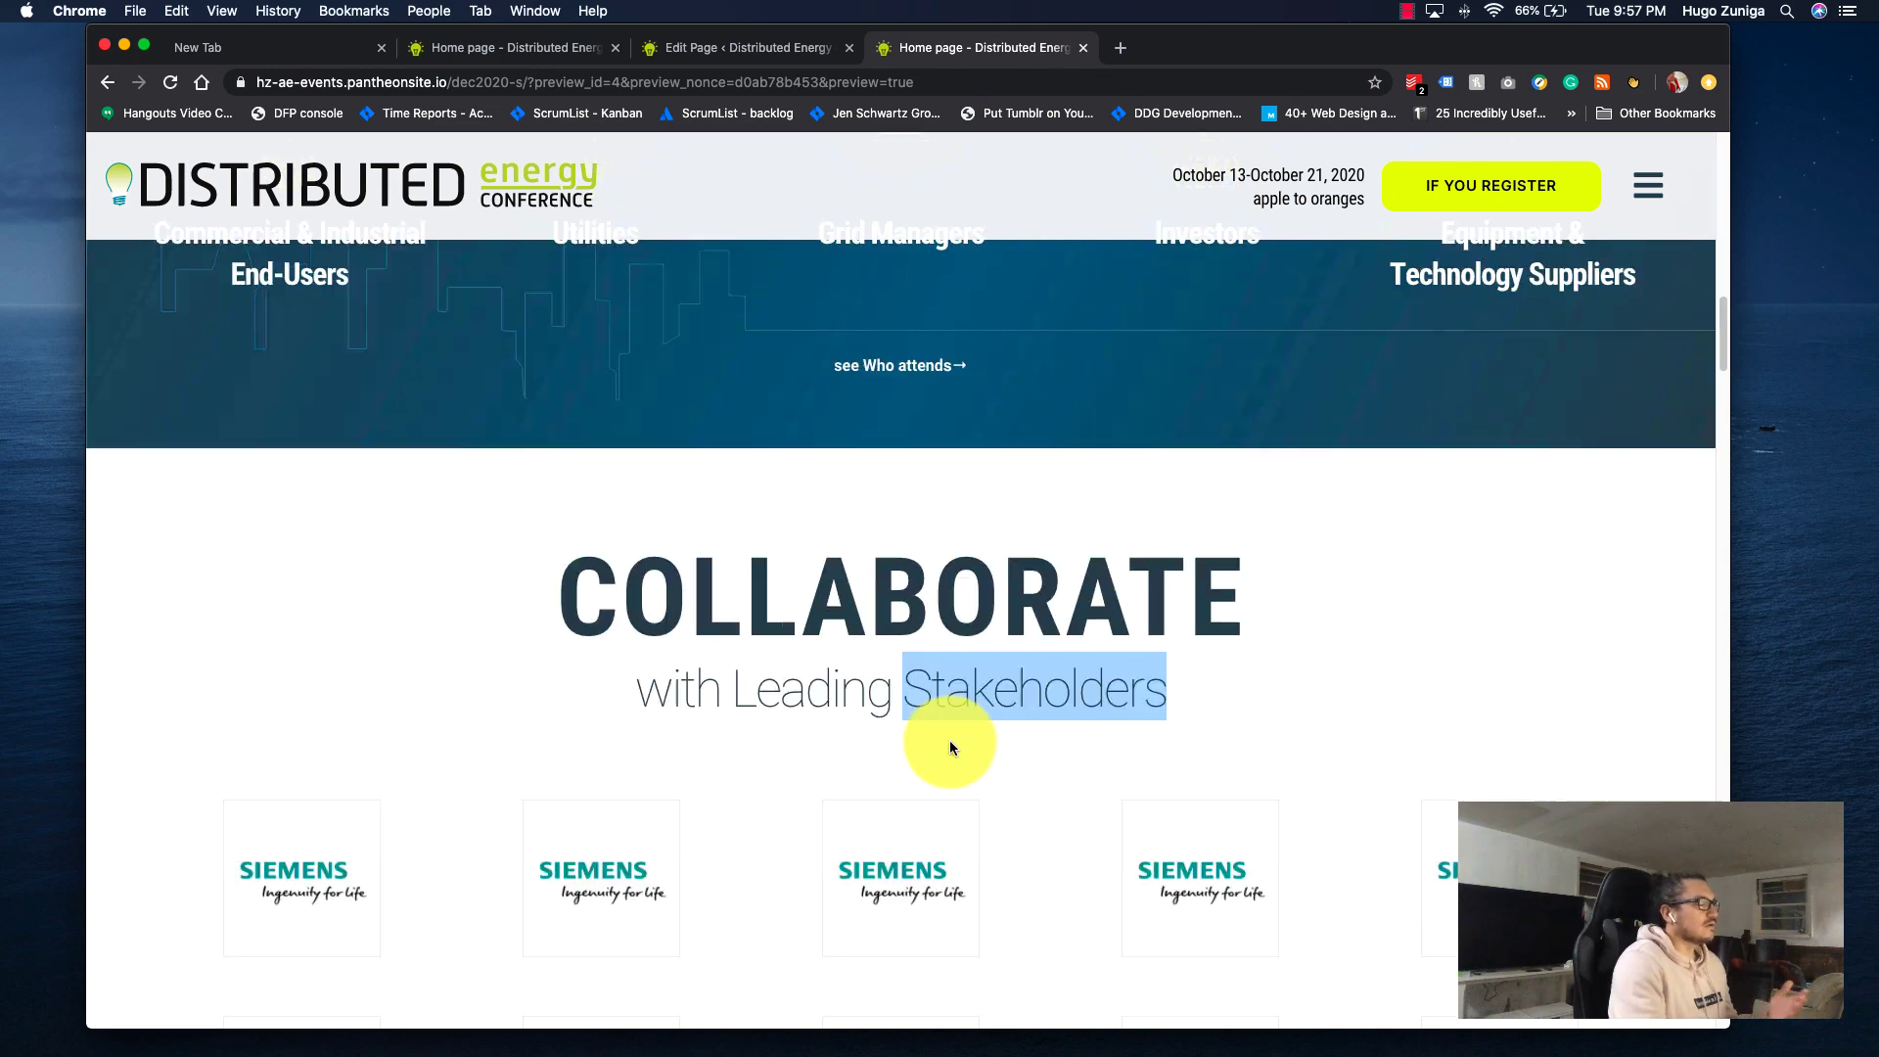
scroll(920, 682, down, 10)
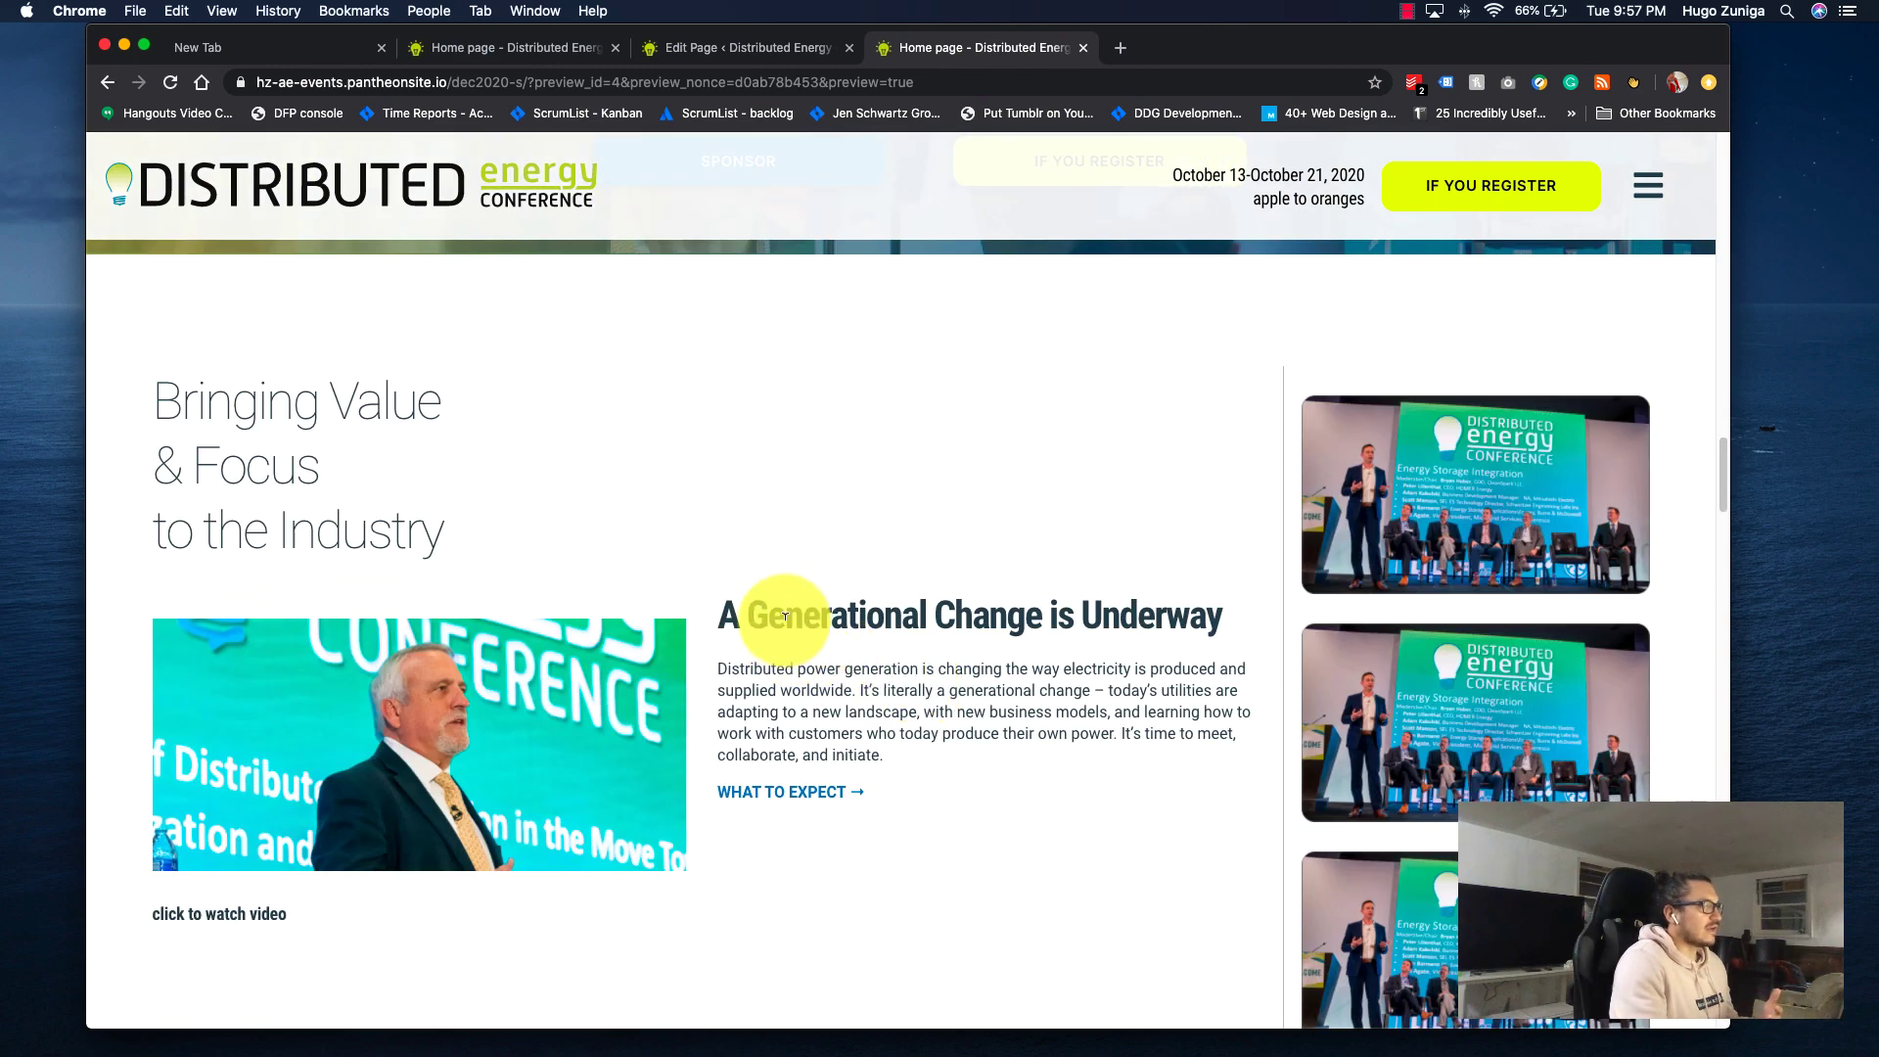
triple_click(785, 616)
click(913, 556)
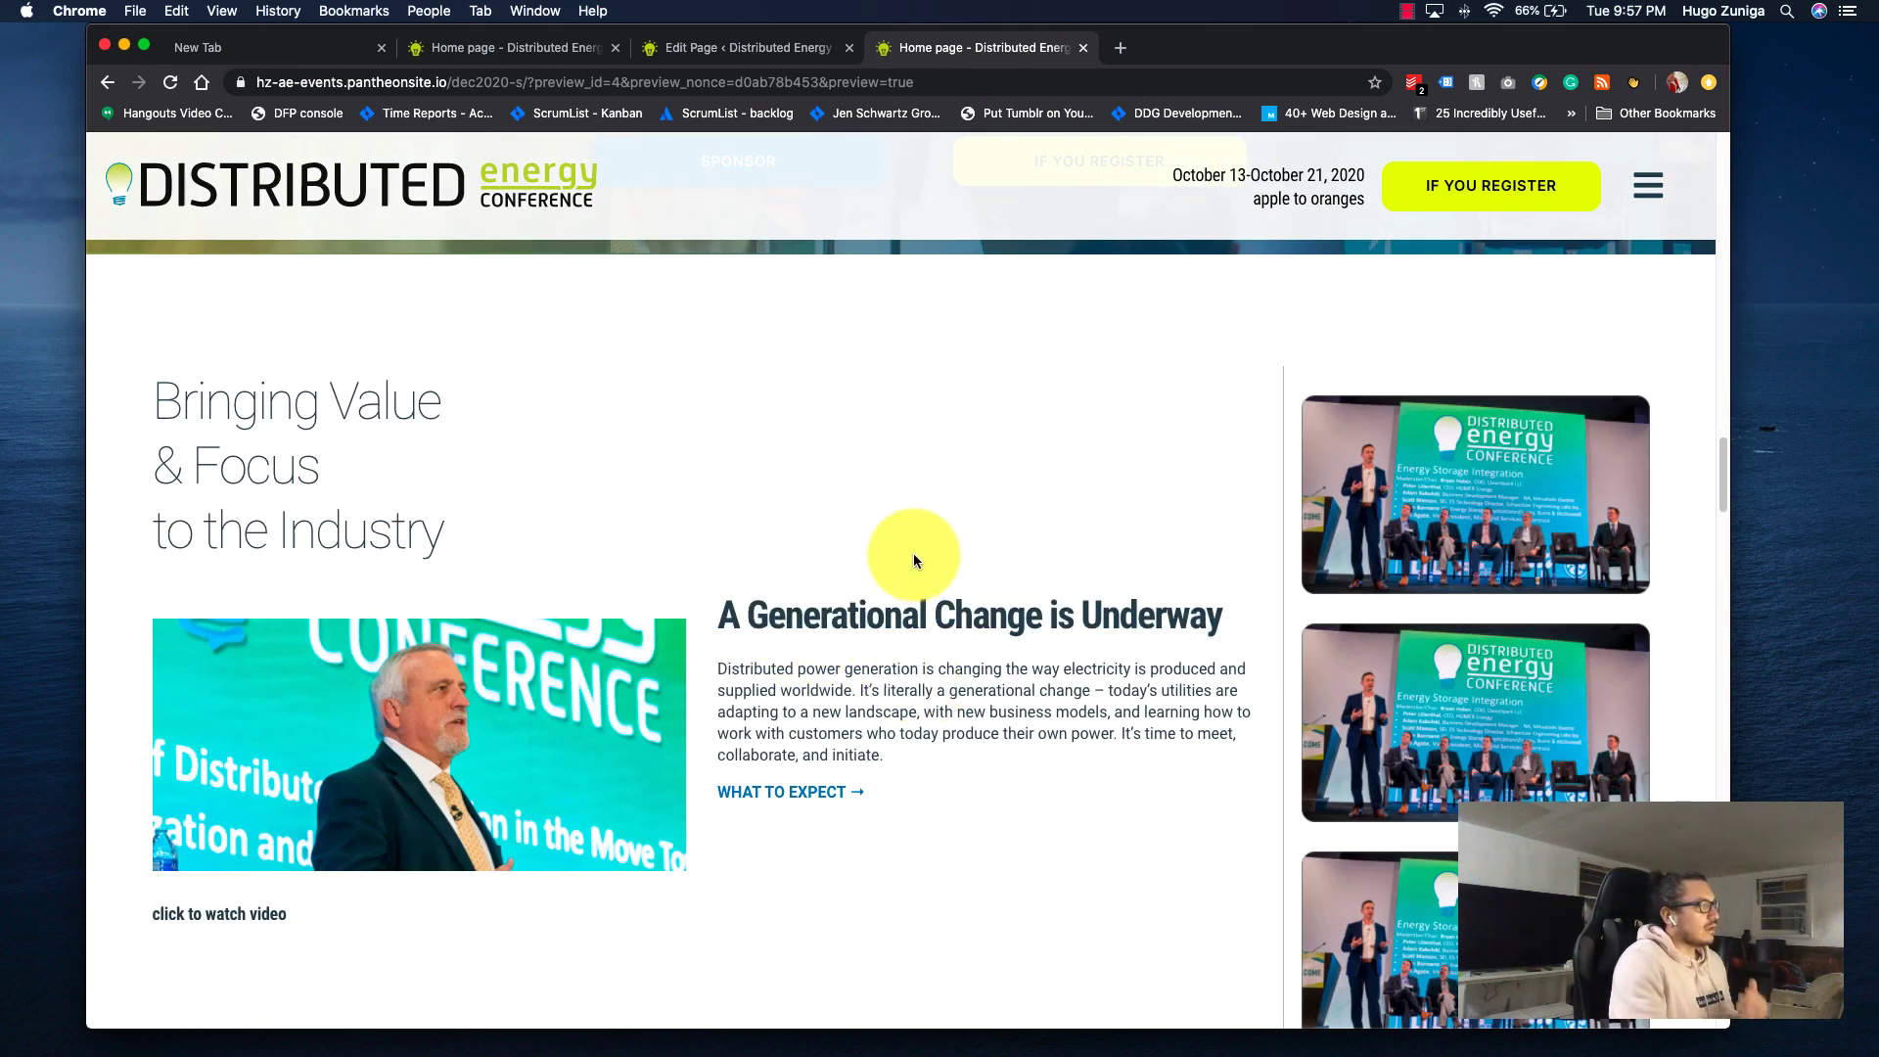
click(760, 45)
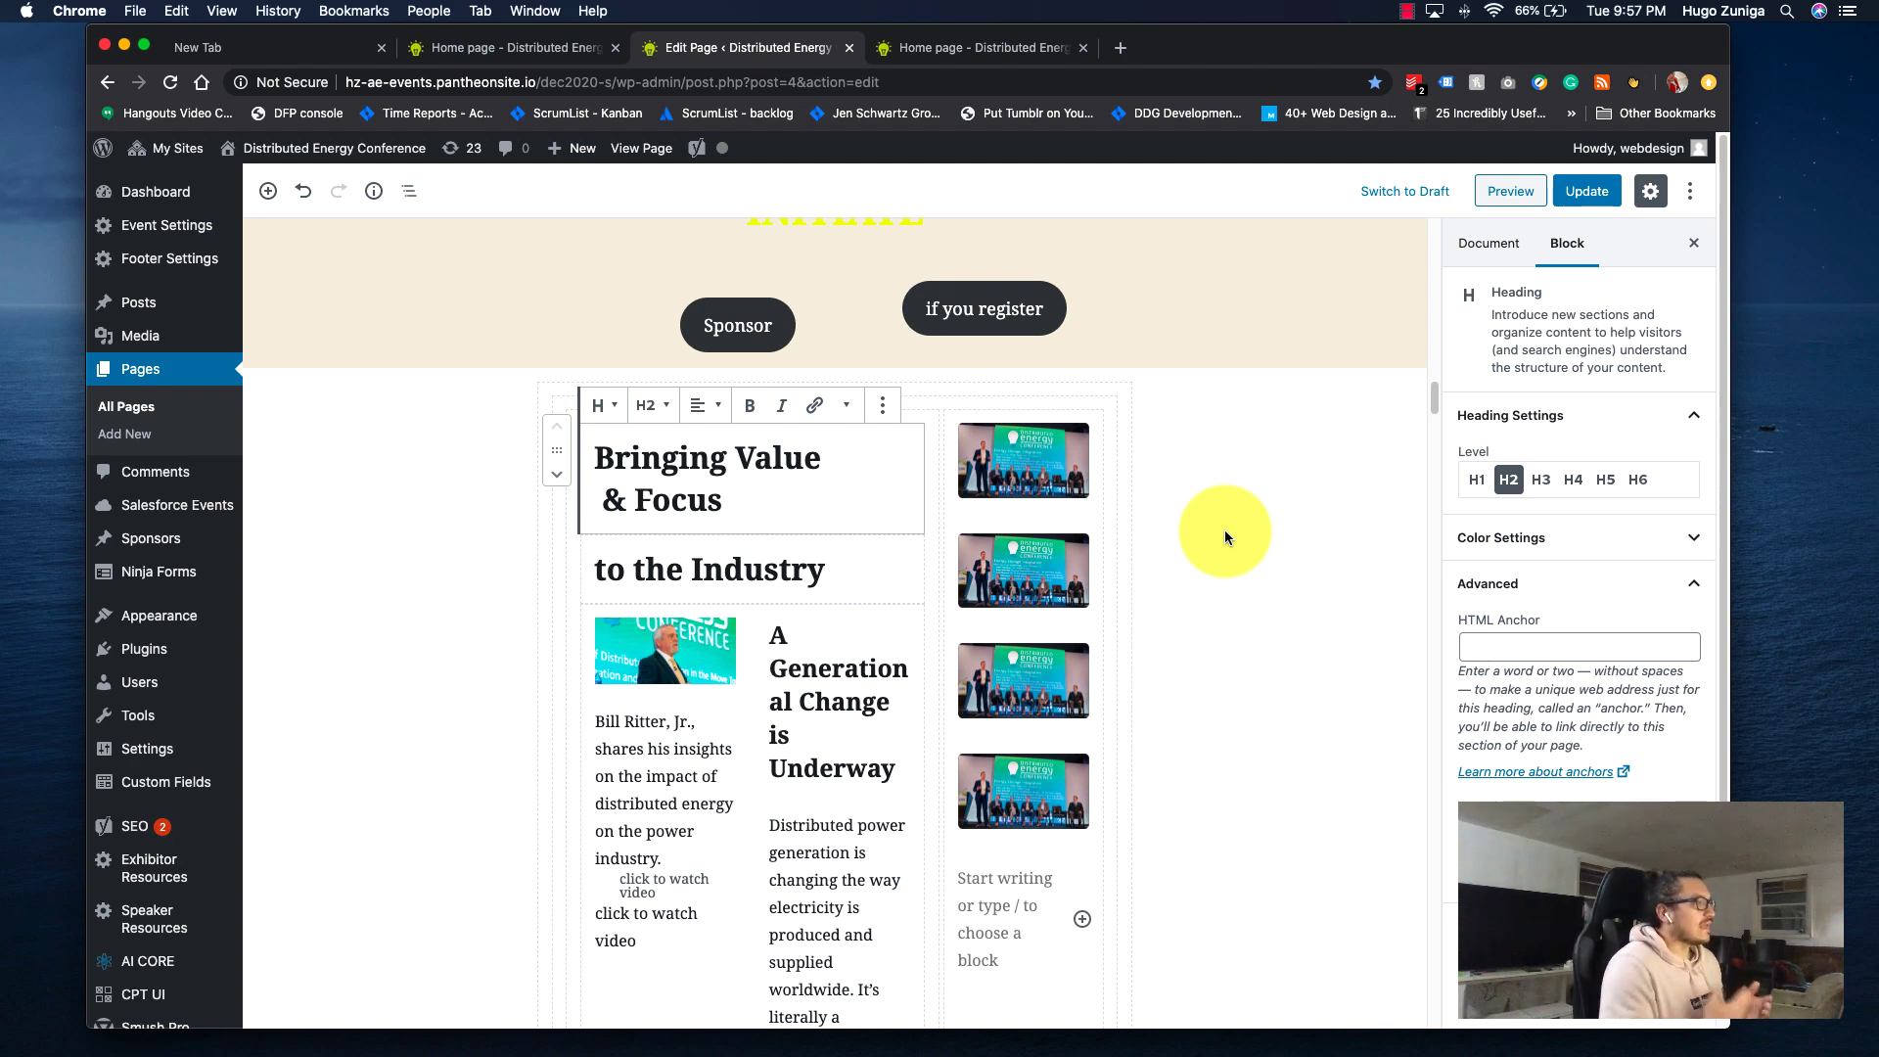
Set the text color of the "Bringing Value & Focus" heading to a custom bright red.
click(744, 497)
key(shift+Home)
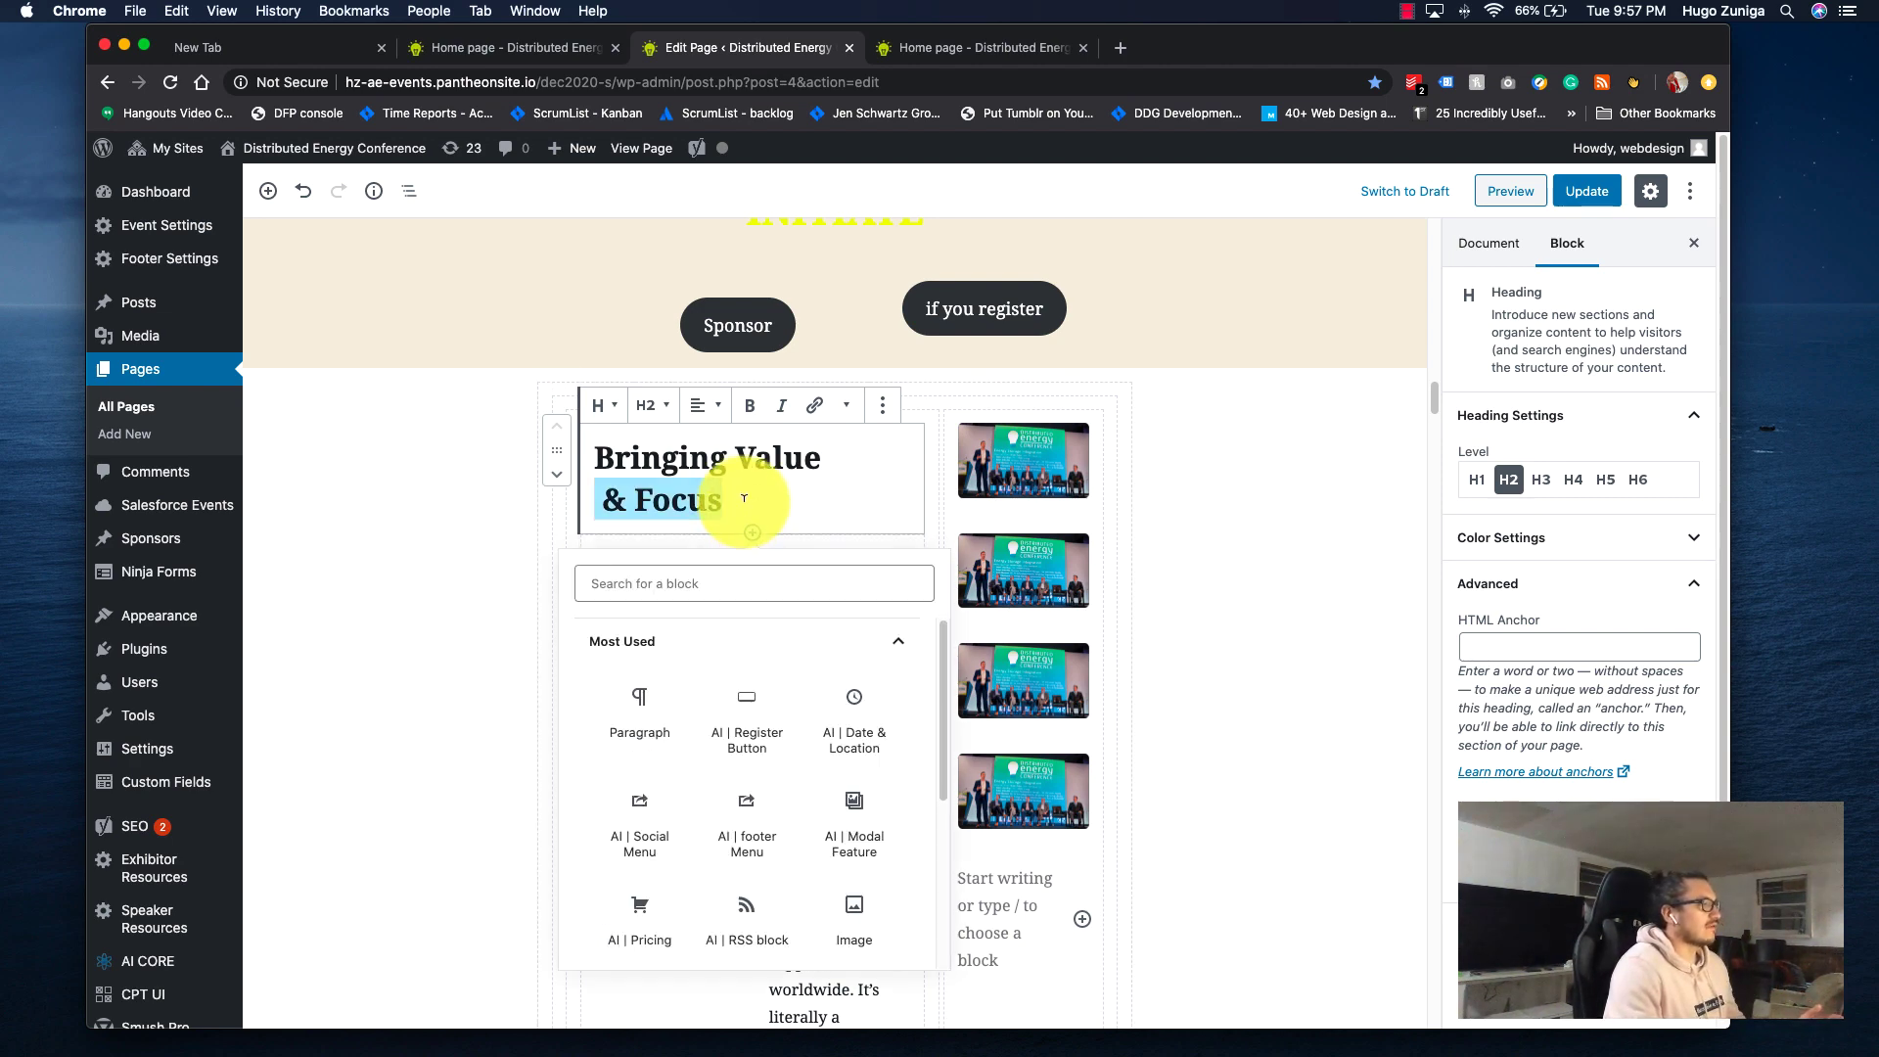
drag(744, 498, 590, 446)
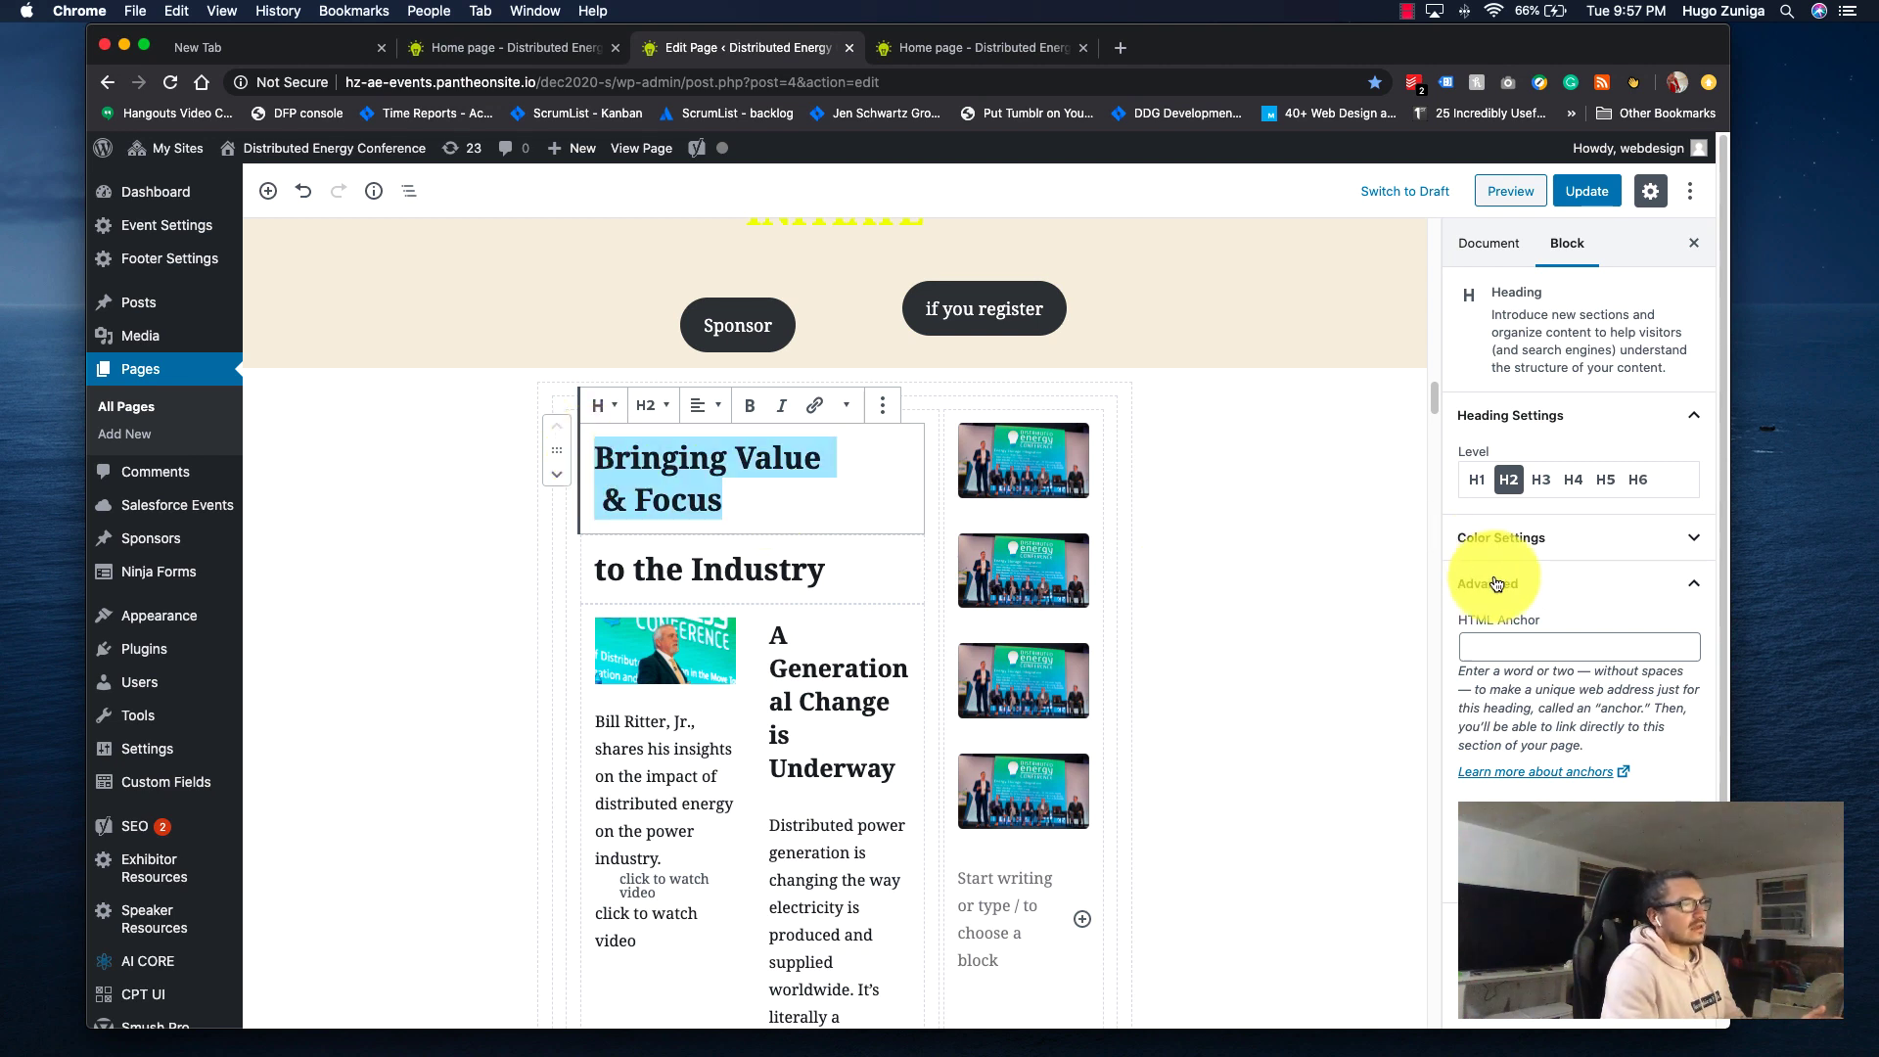
click(1596, 541)
click(1598, 648)
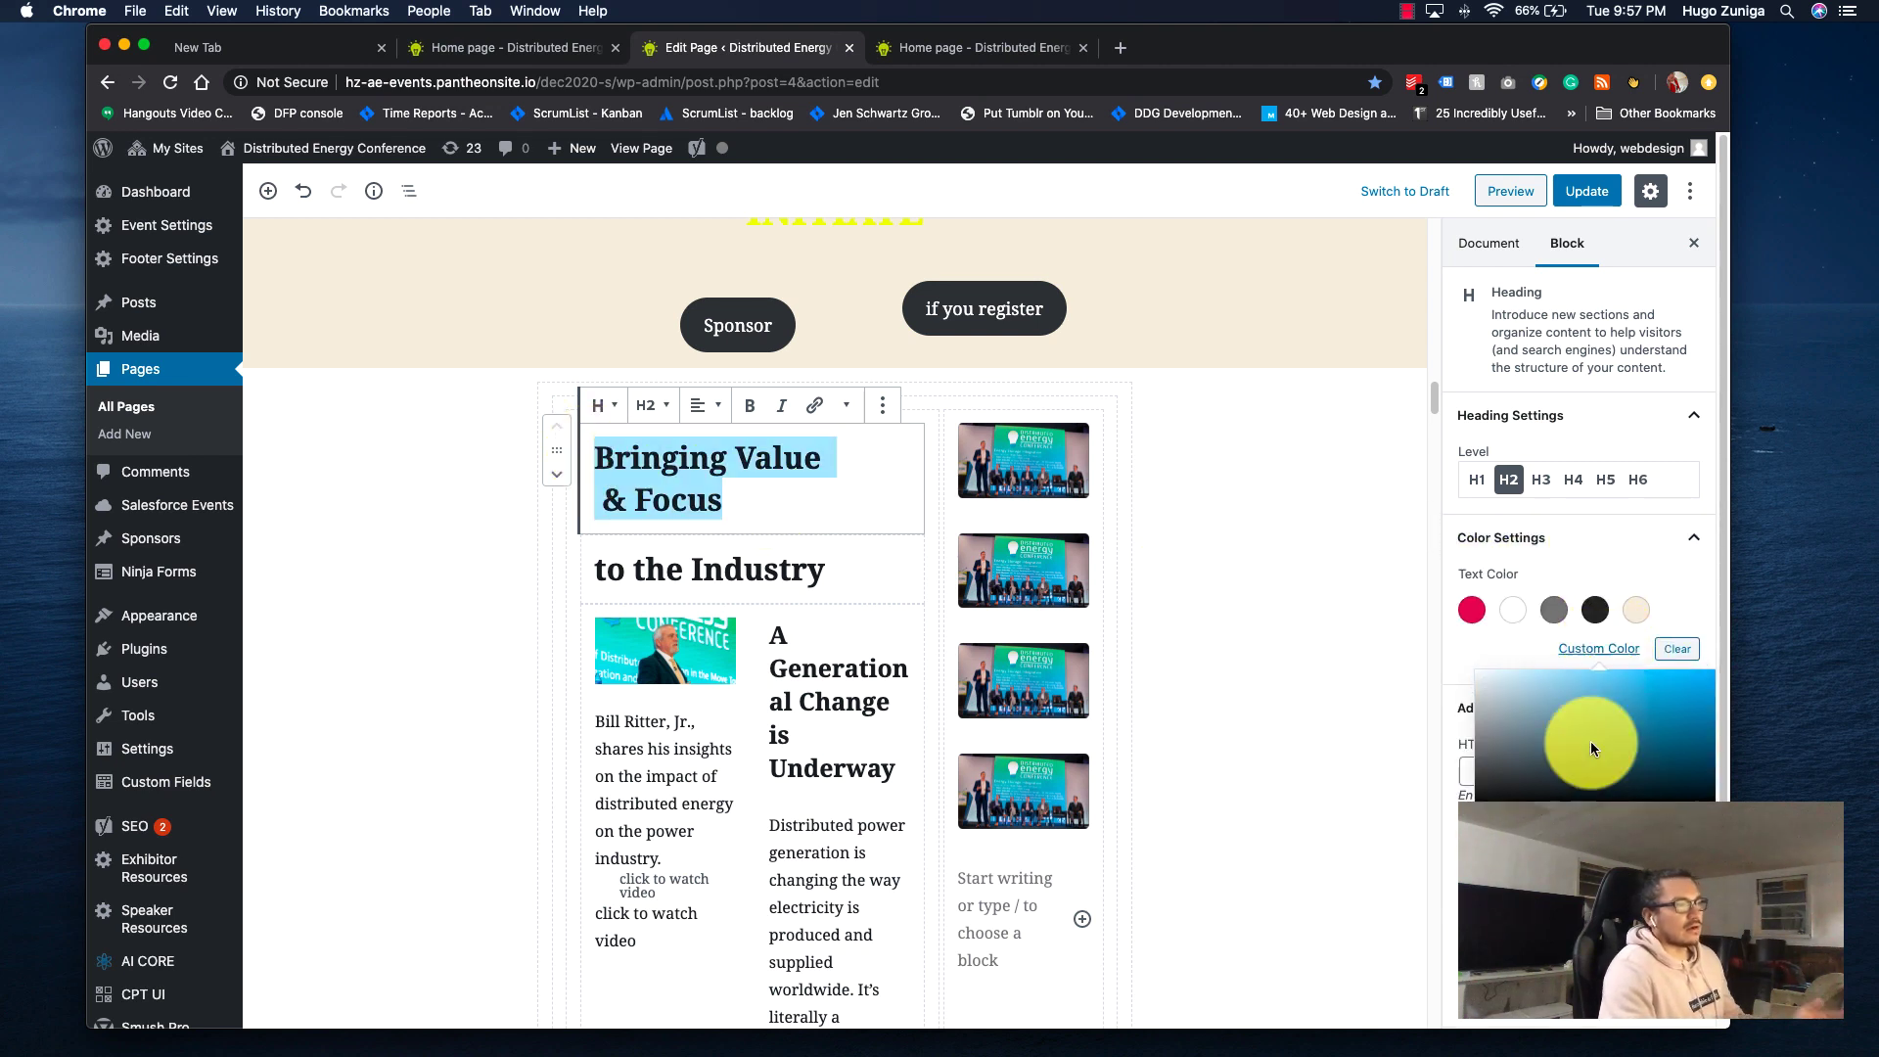
drag(1664, 817, 1711, 817)
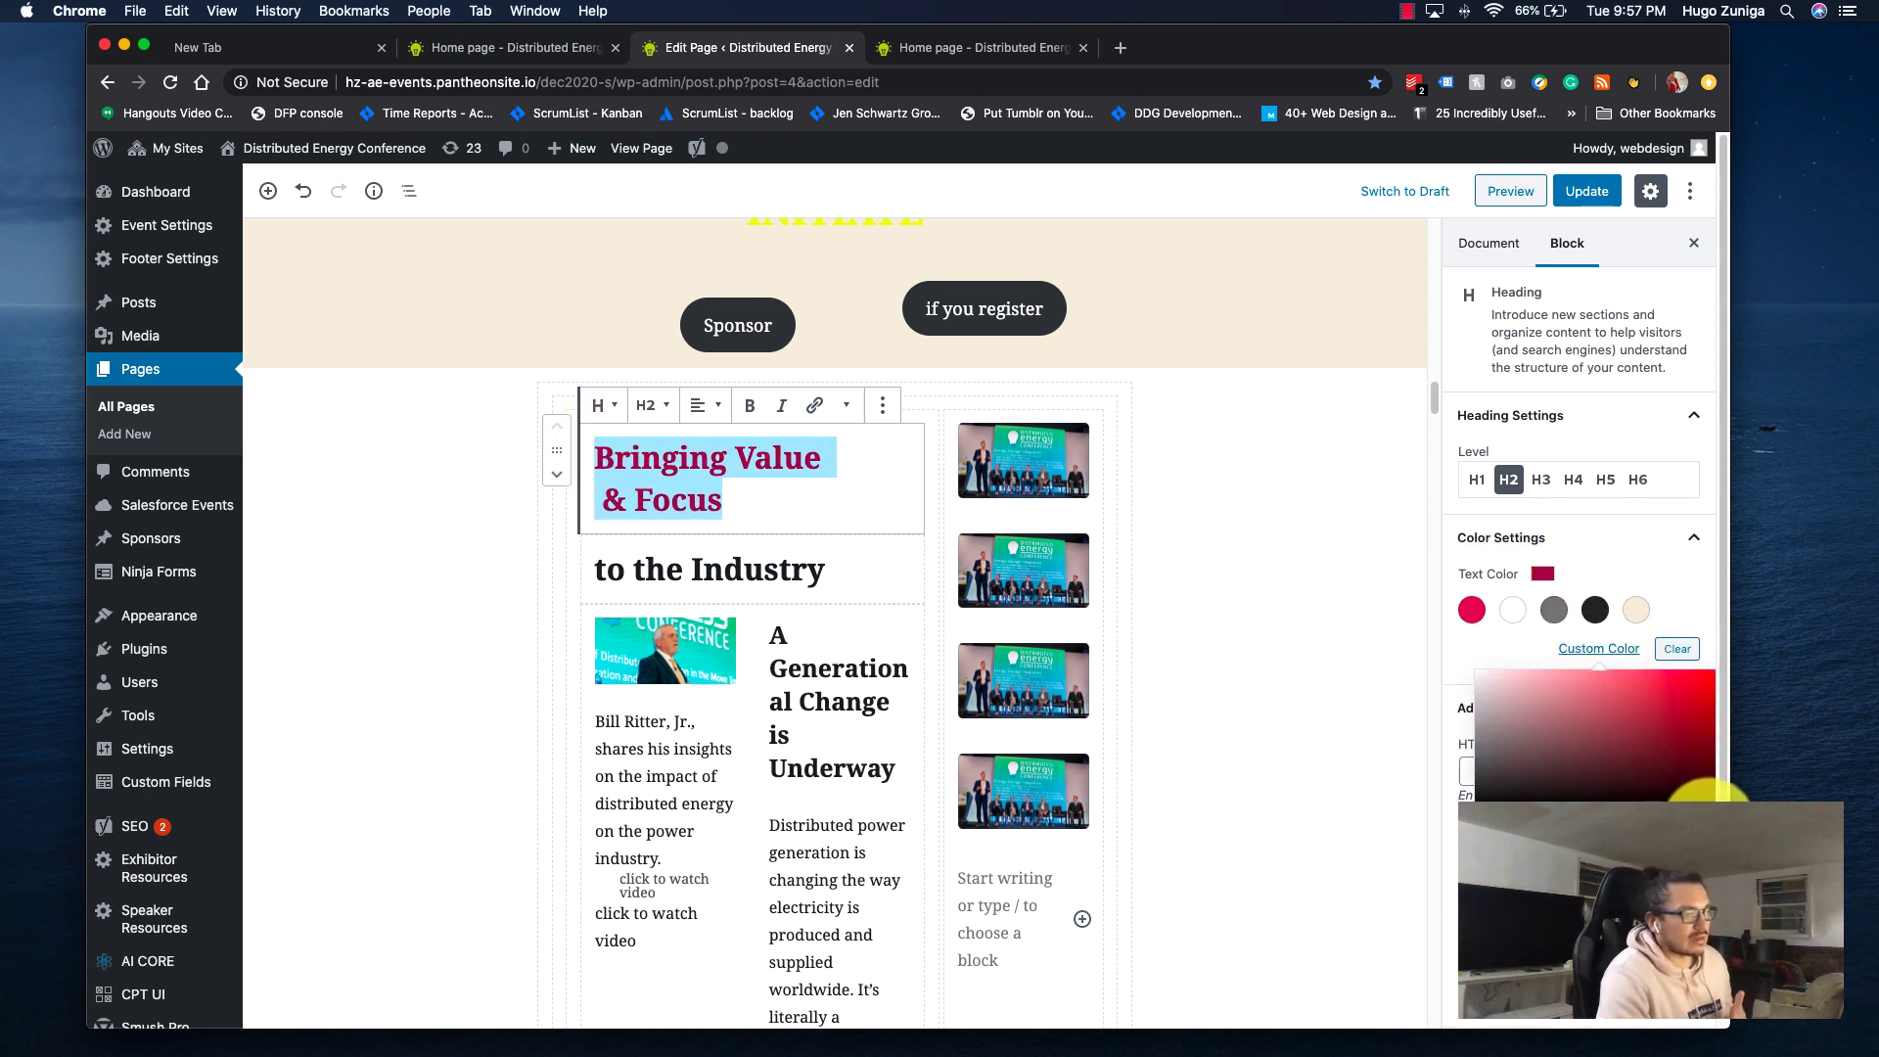
click(1710, 669)
Preview the home page, examine the recolored Bringing Value & Focus heading, and return to the page editor.
click(1510, 192)
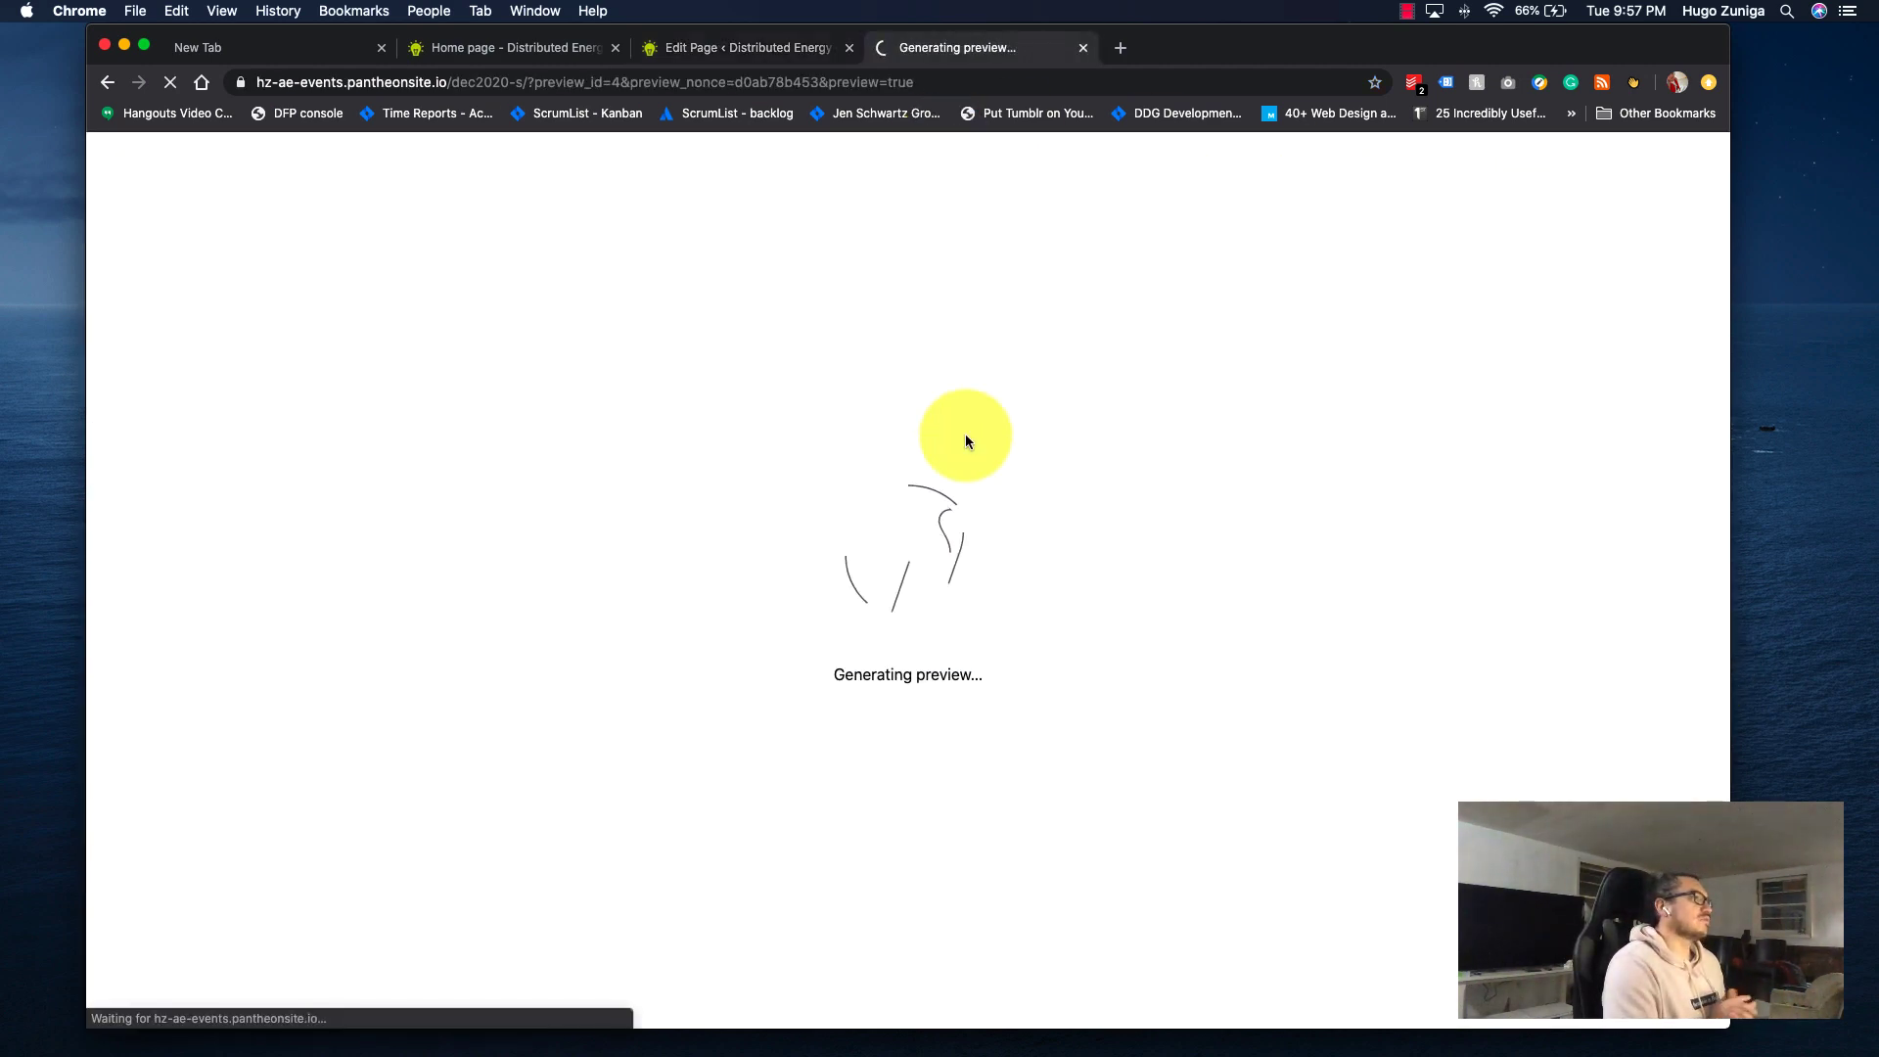
scroll(985, 416, down, 15)
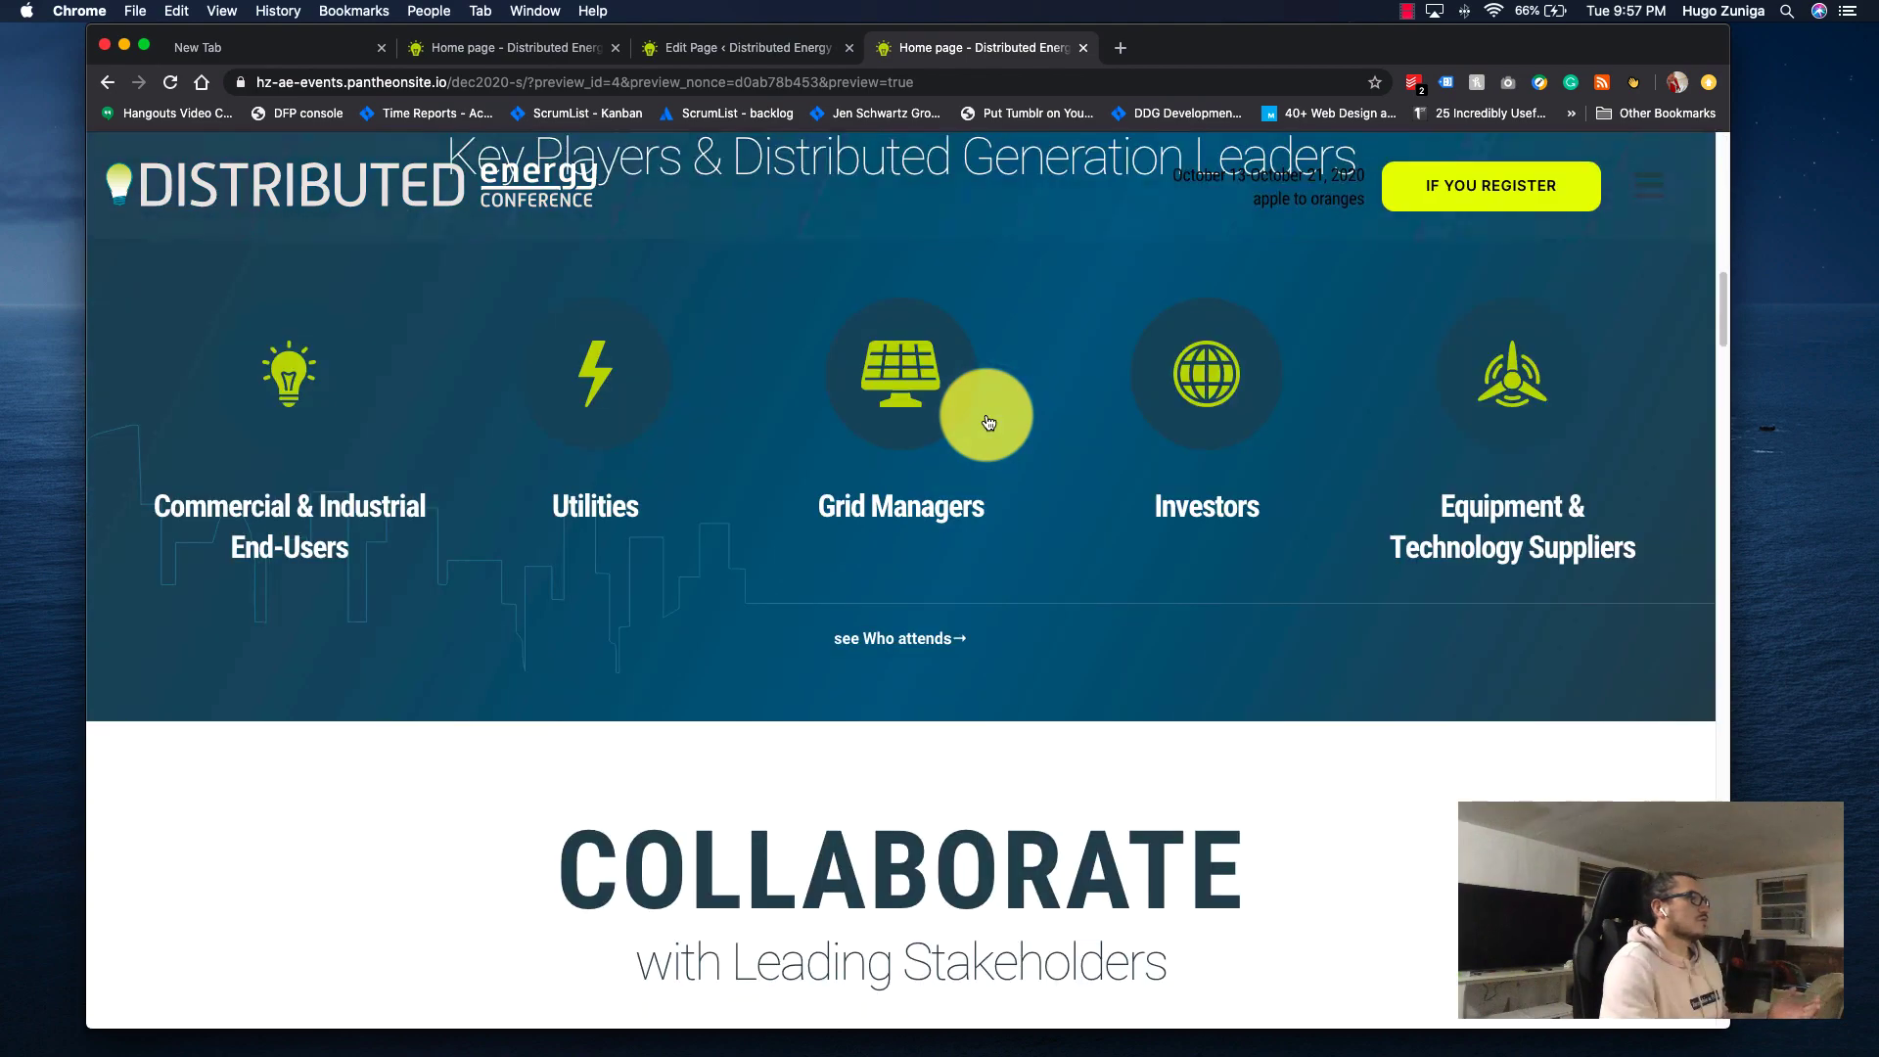
scroll(984, 416, up, 10)
scroll(982, 419, down, 1)
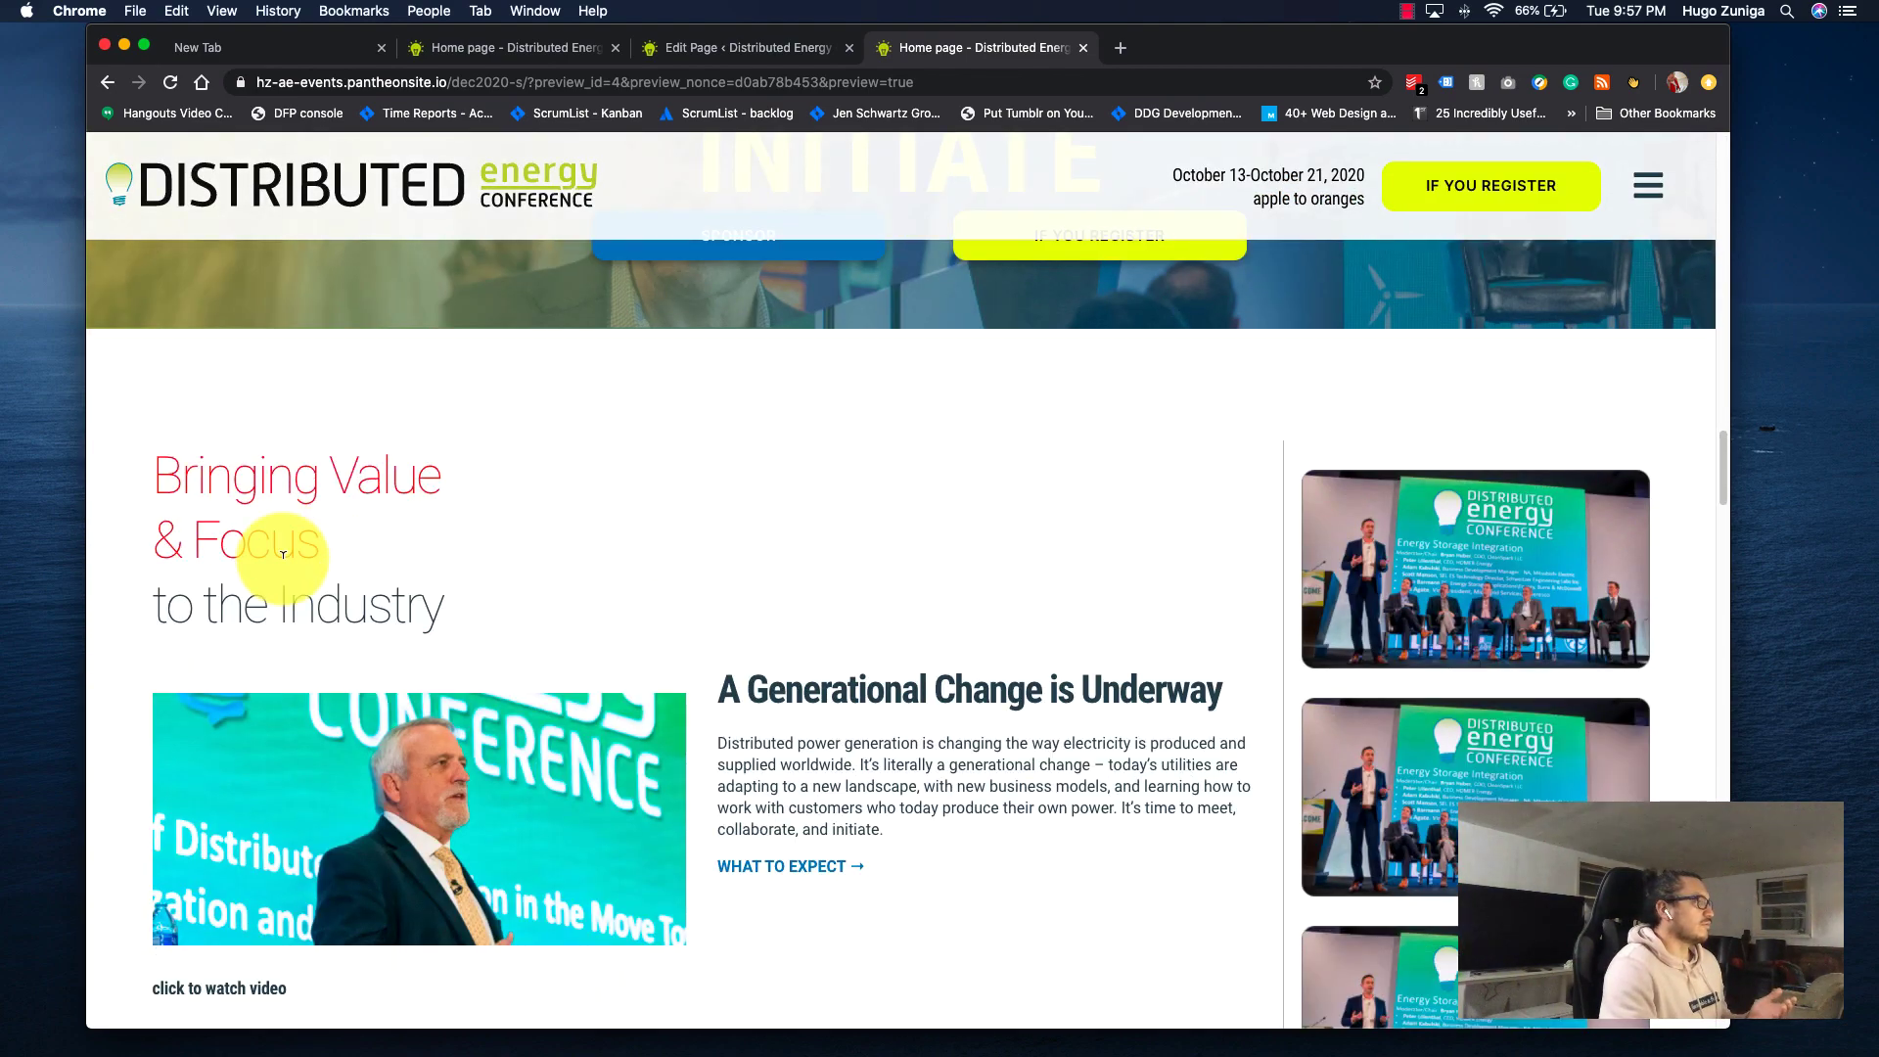
drag(333, 537, 328, 487)
click(327, 486)
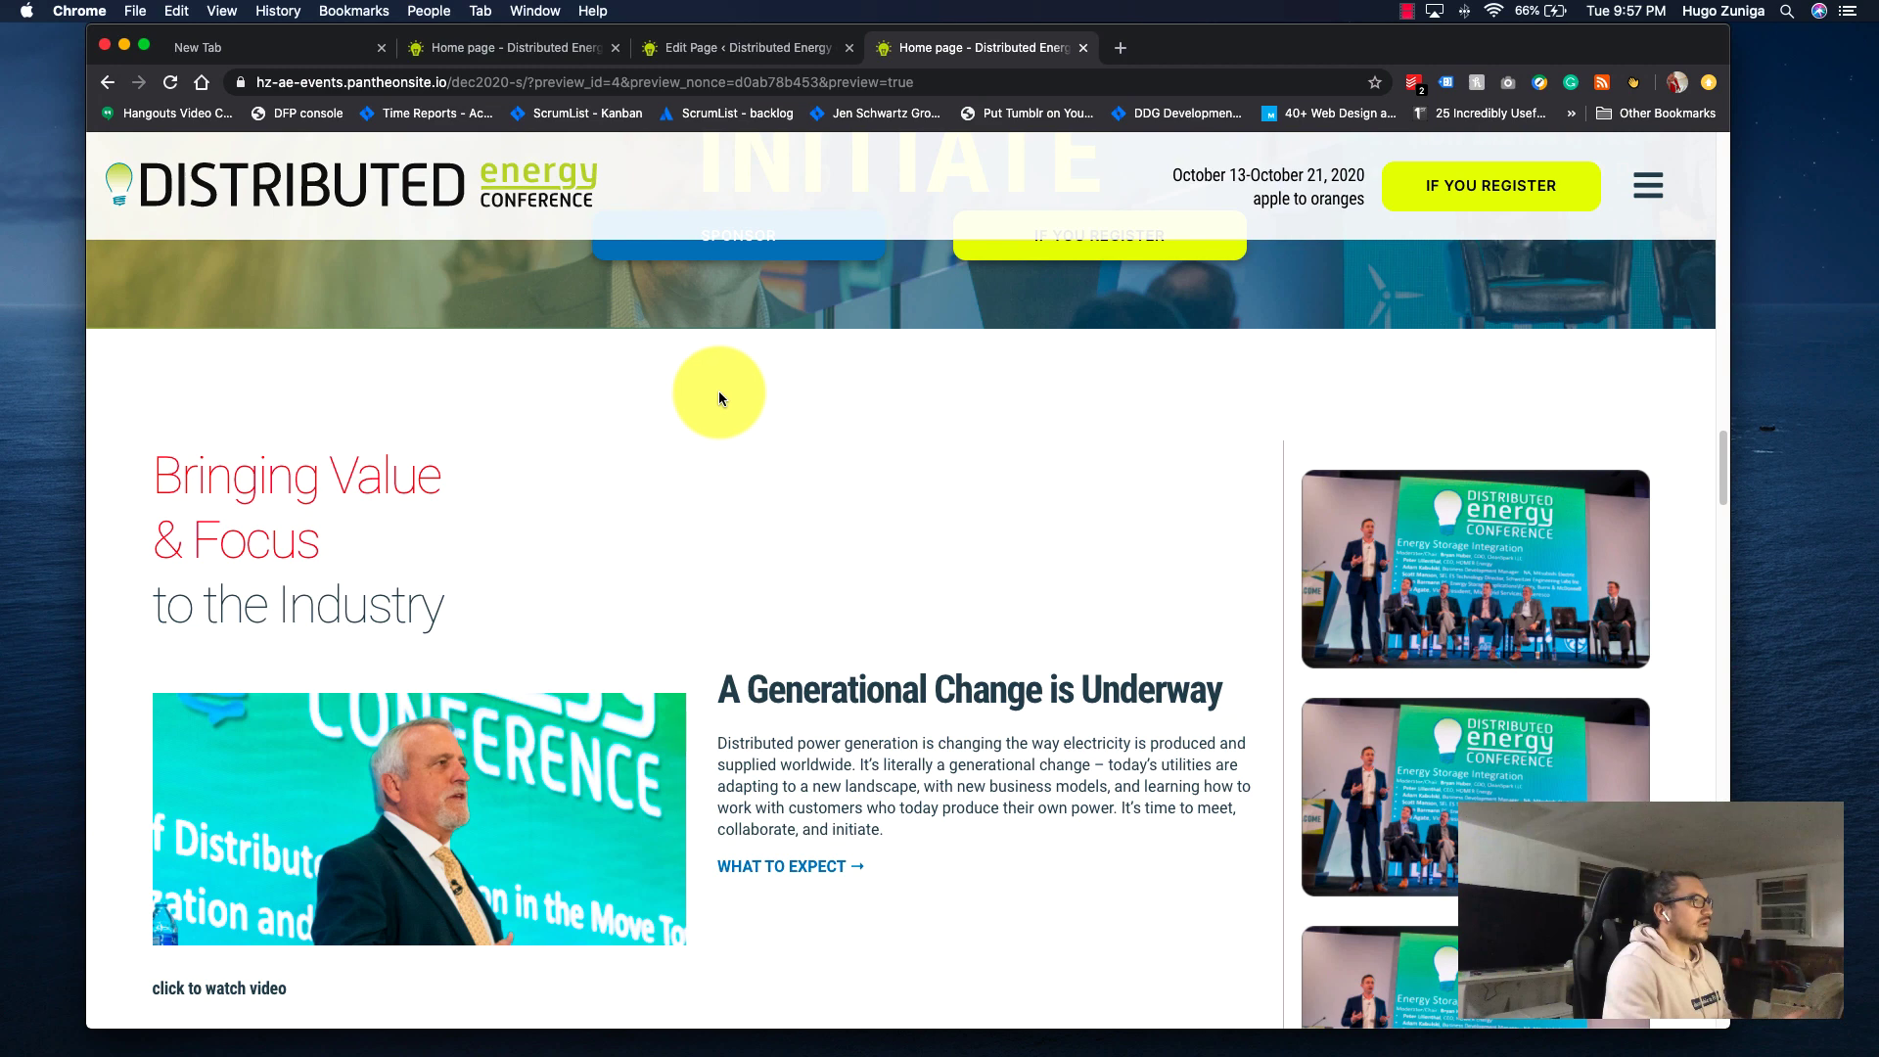
click(754, 46)
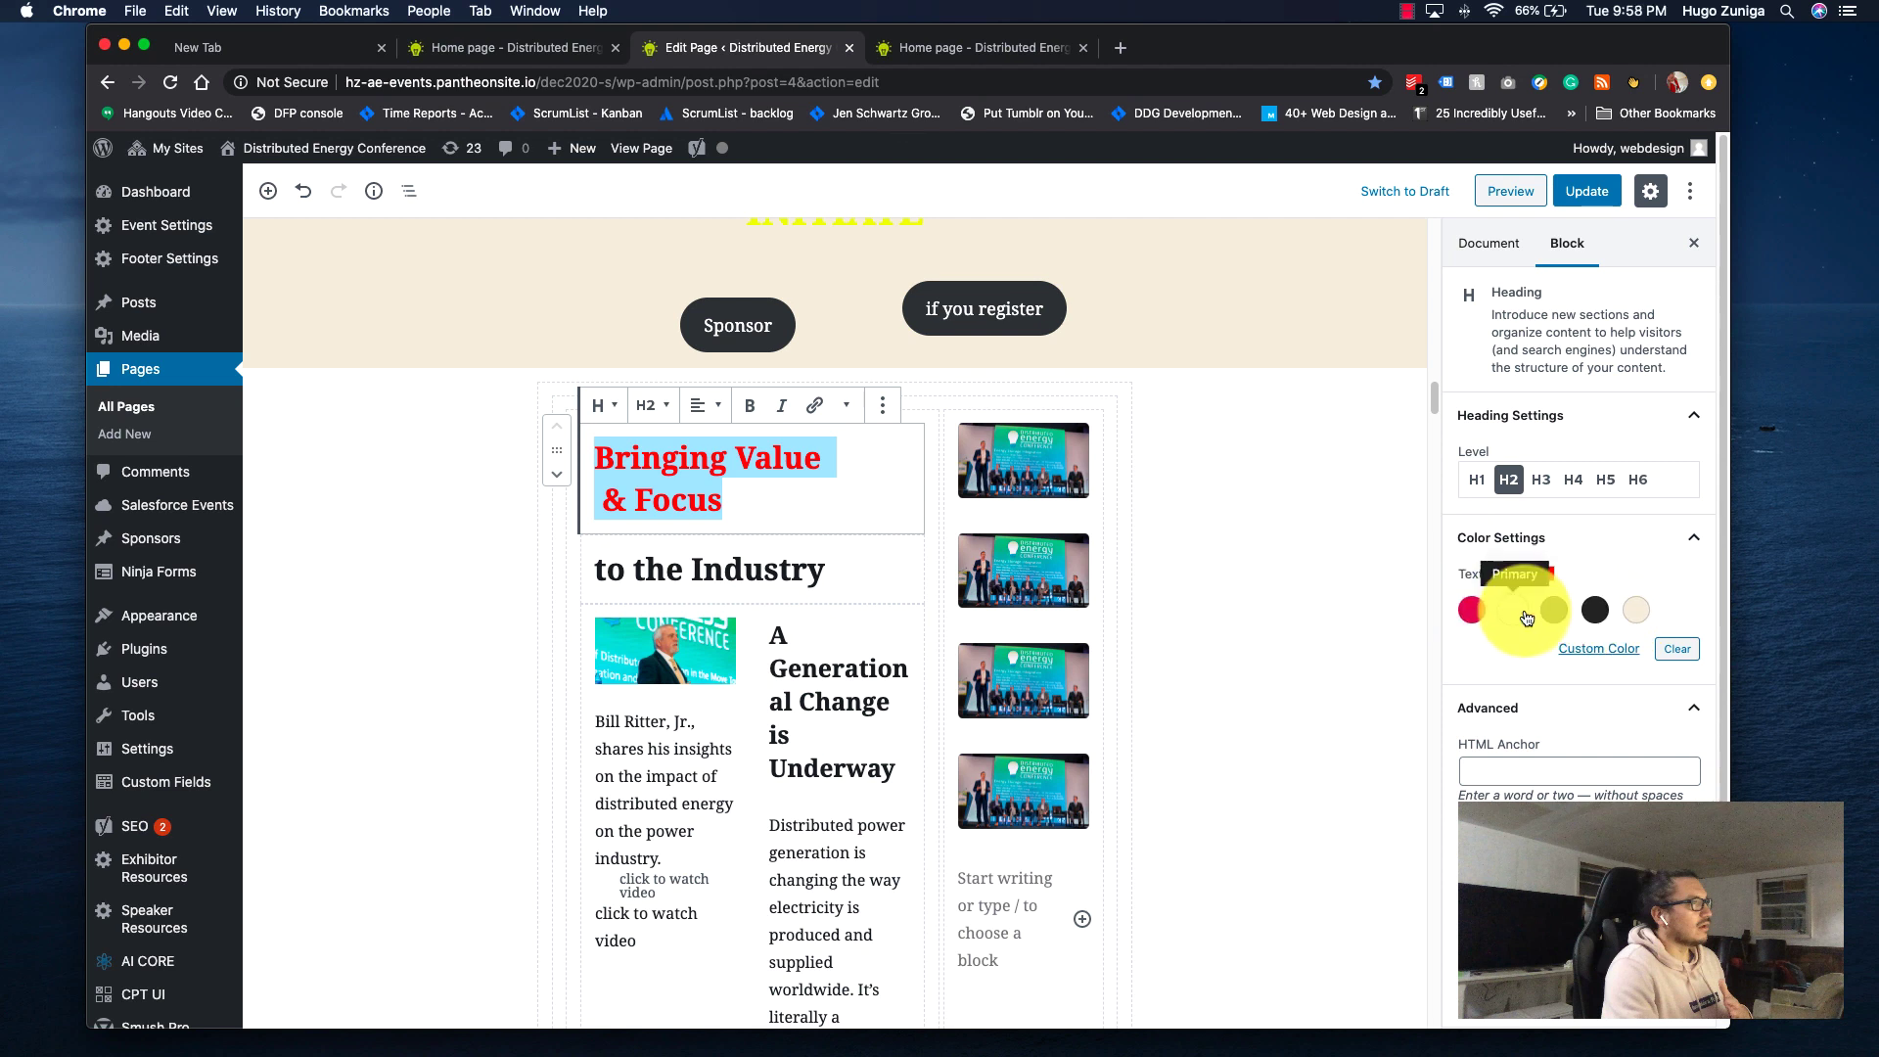
click(1366, 572)
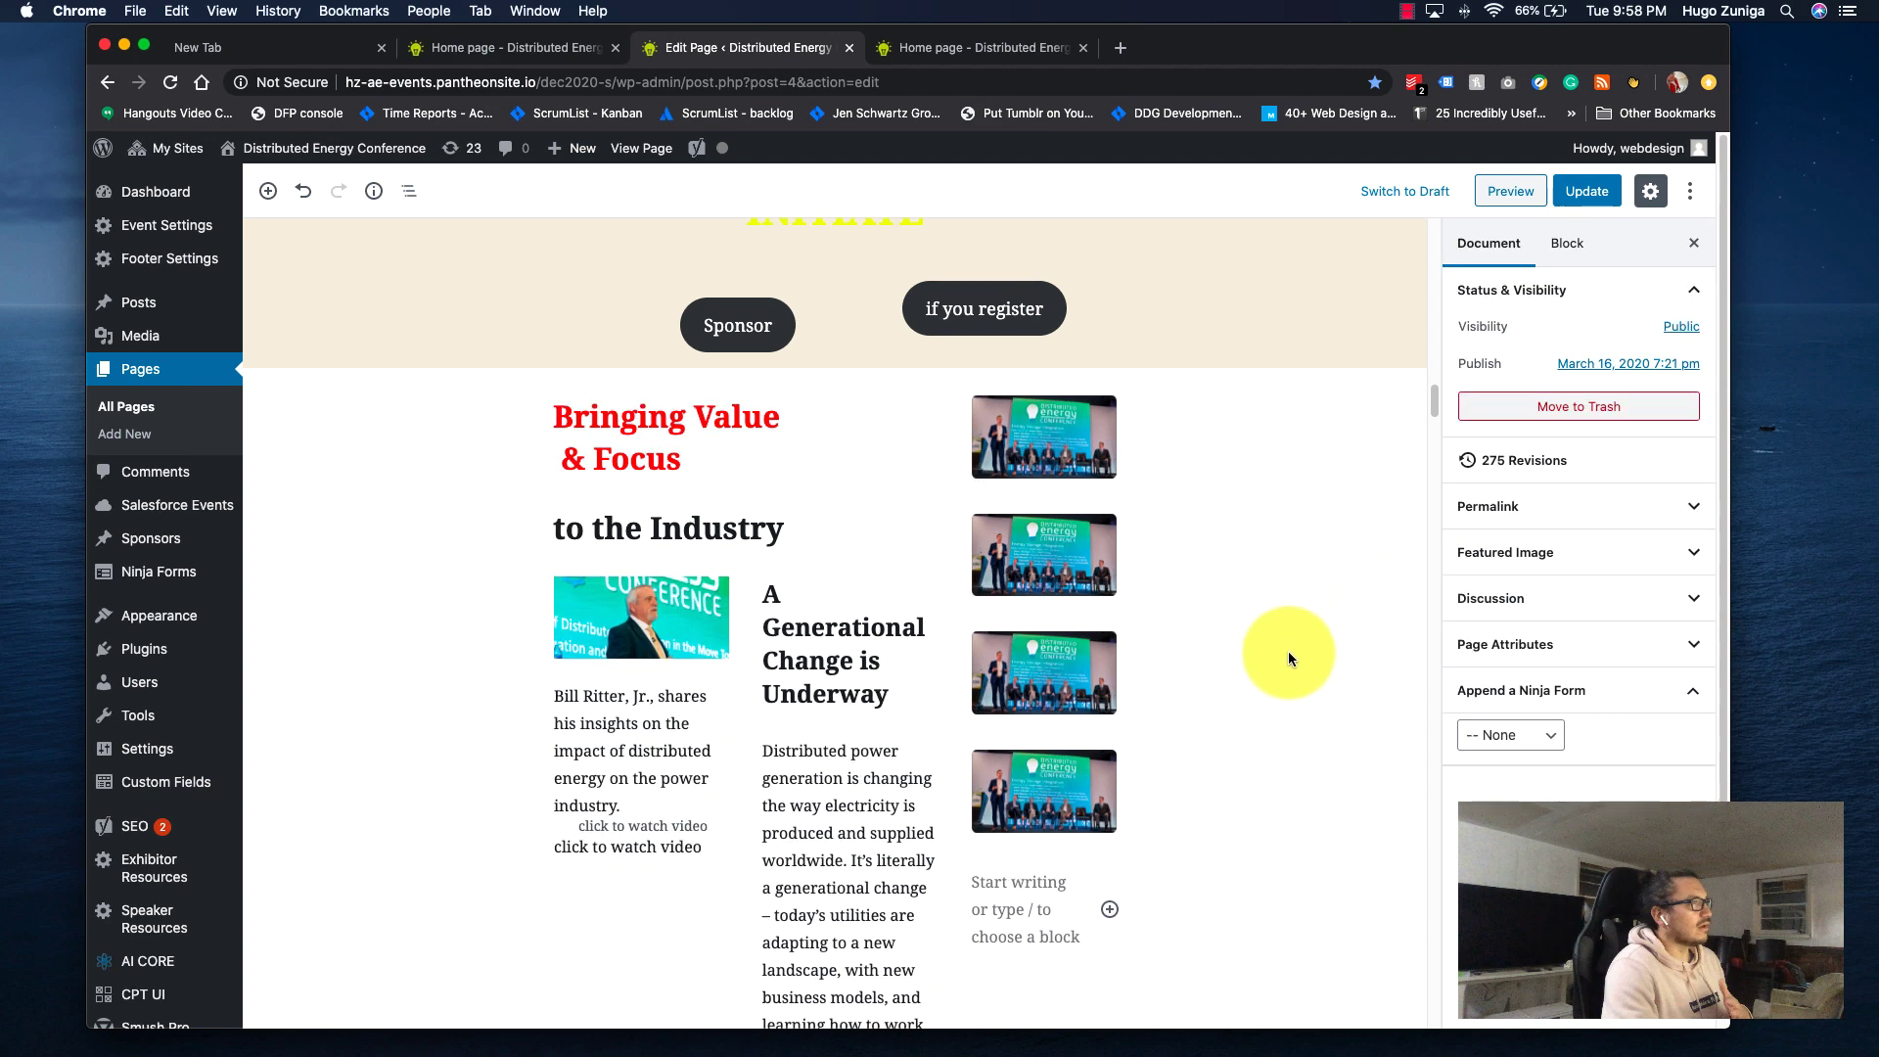
click(767, 531)
triple_click(825, 577)
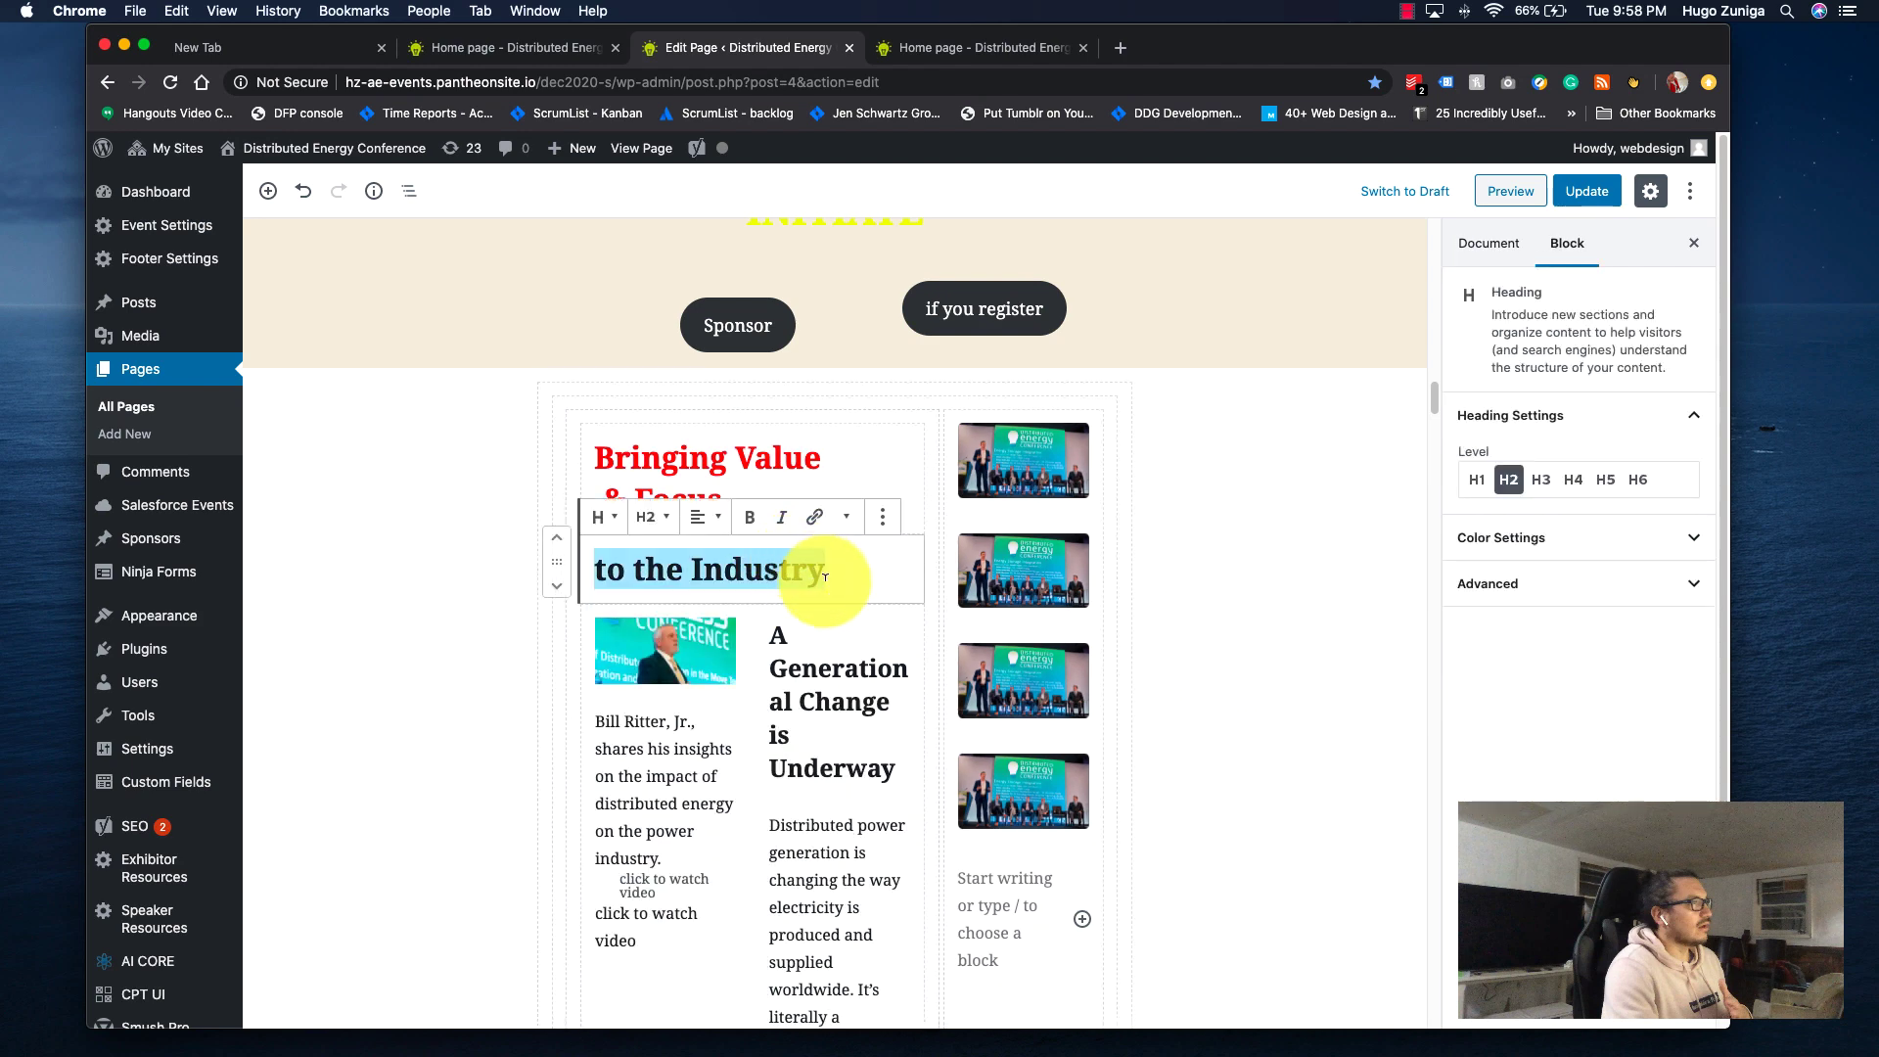
click(1160, 564)
scroll(1163, 560, down, 2)
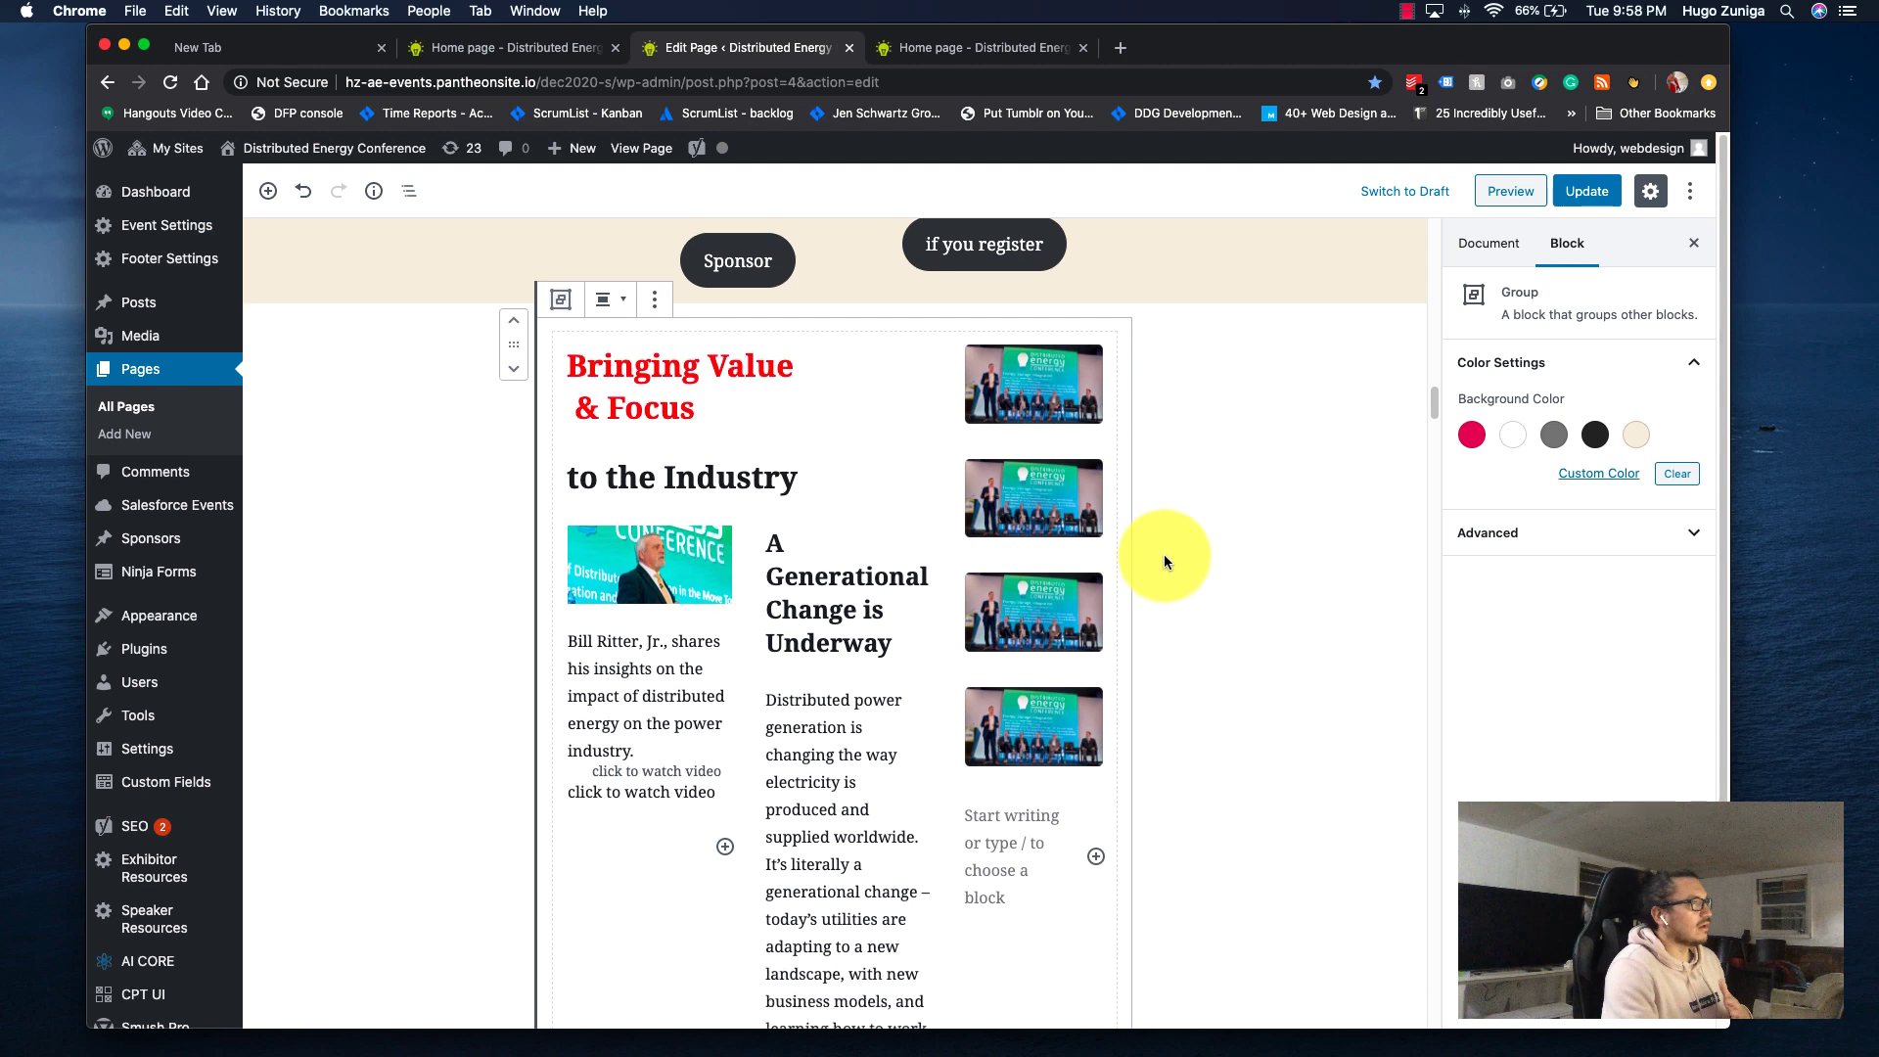
Open the home page's revision history and compare the most recent autosave with the revision before it.
click(1470, 246)
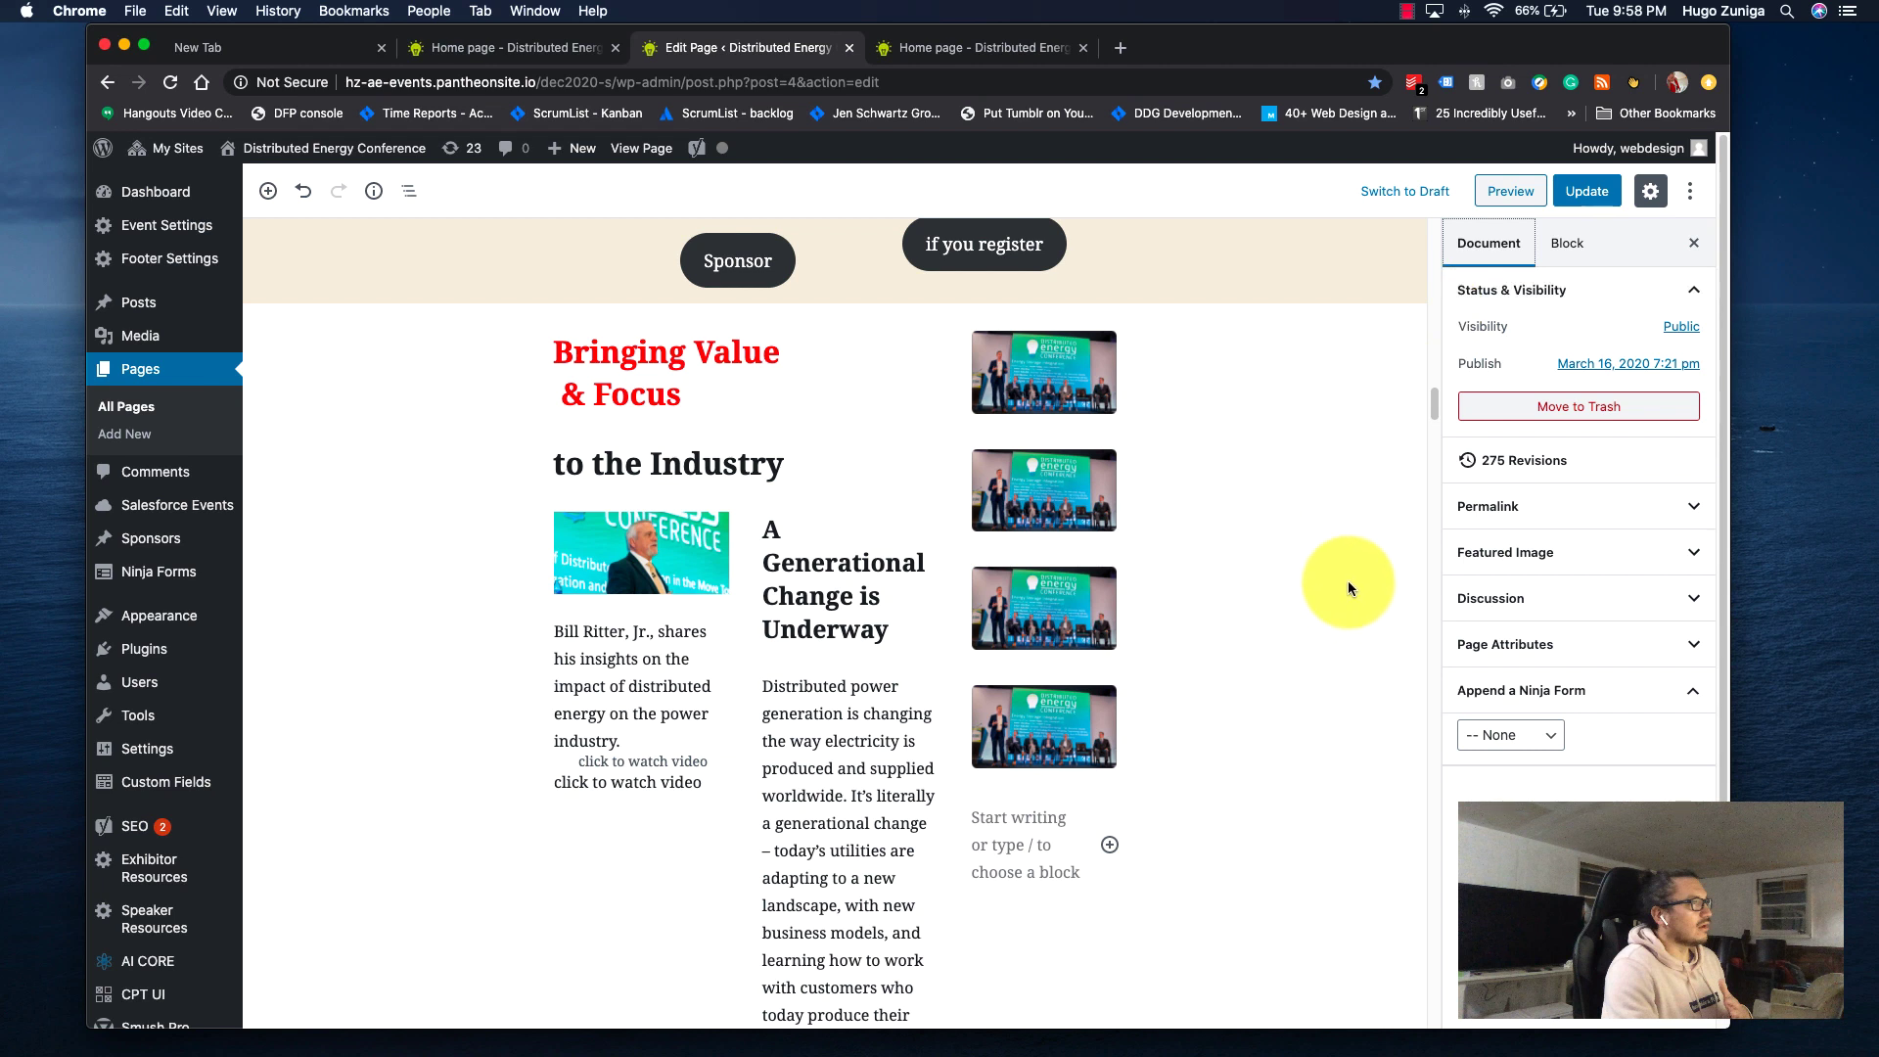
click(1554, 460)
click(1064, 367)
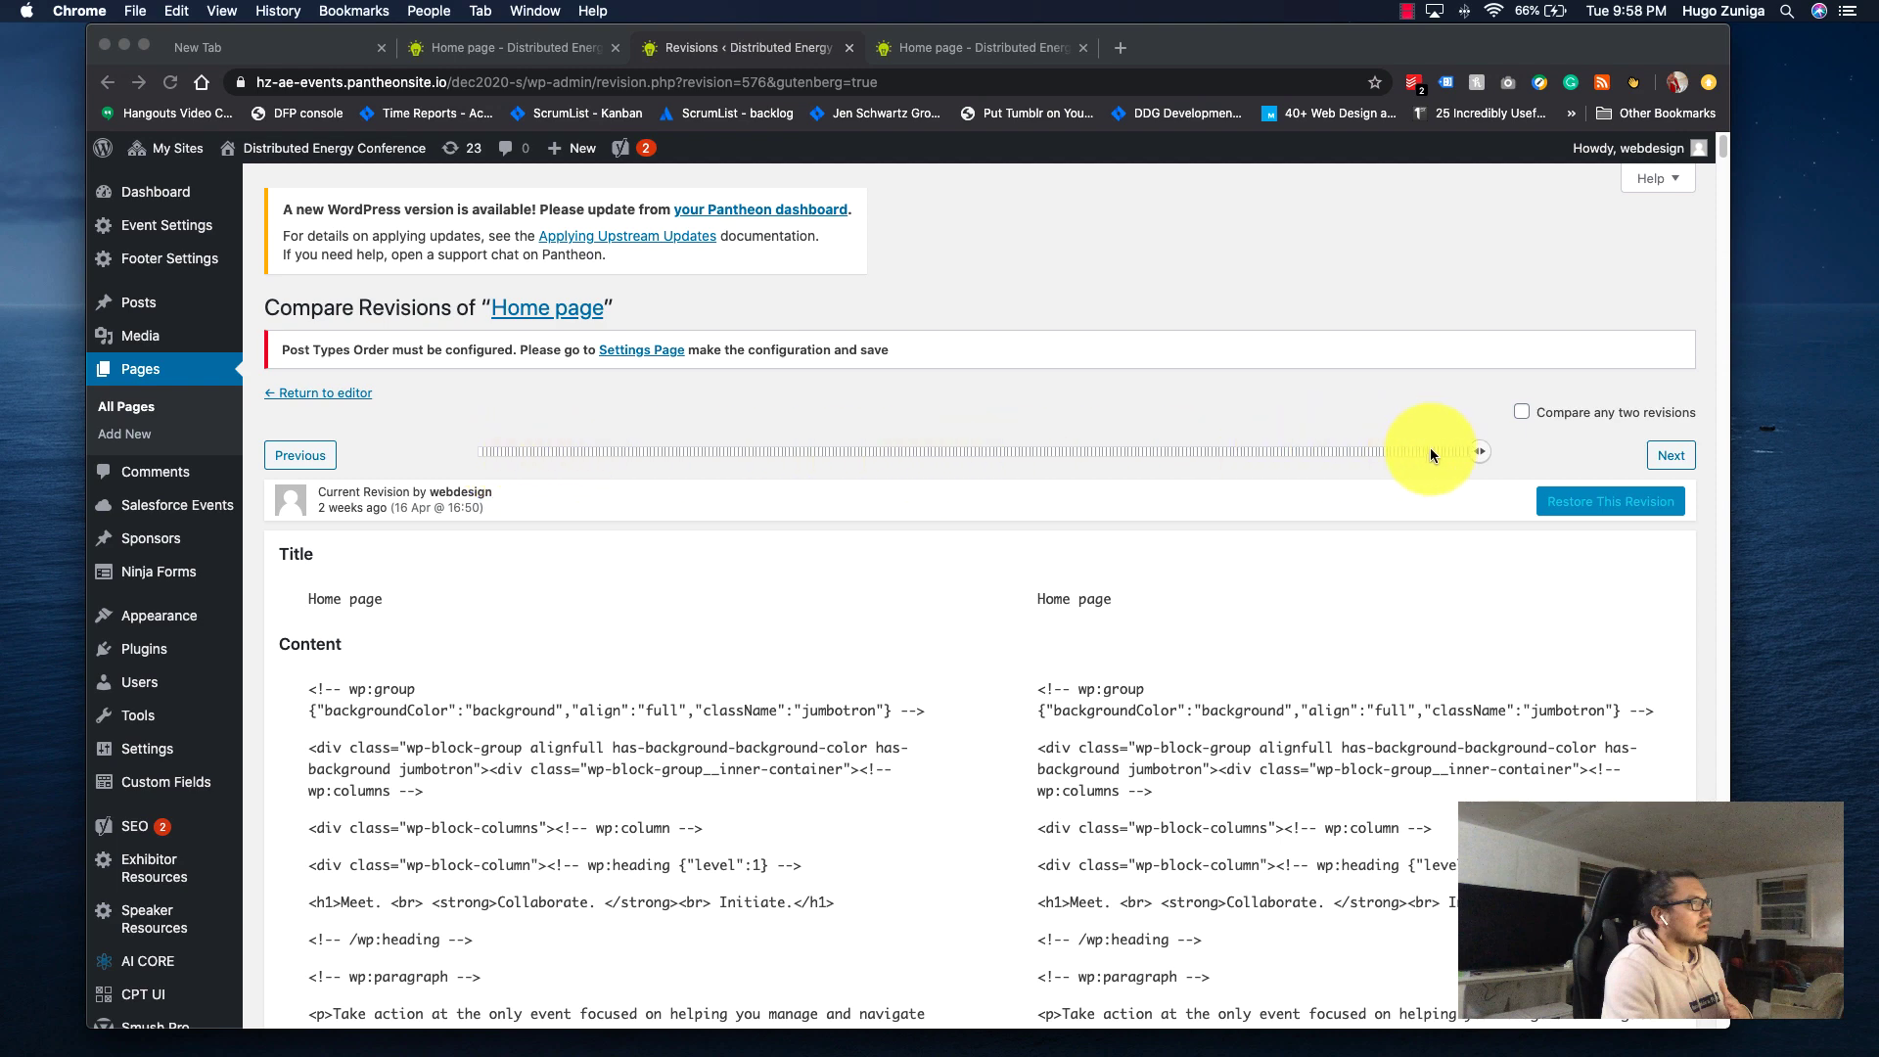
click(1477, 453)
drag(1469, 457, 1485, 457)
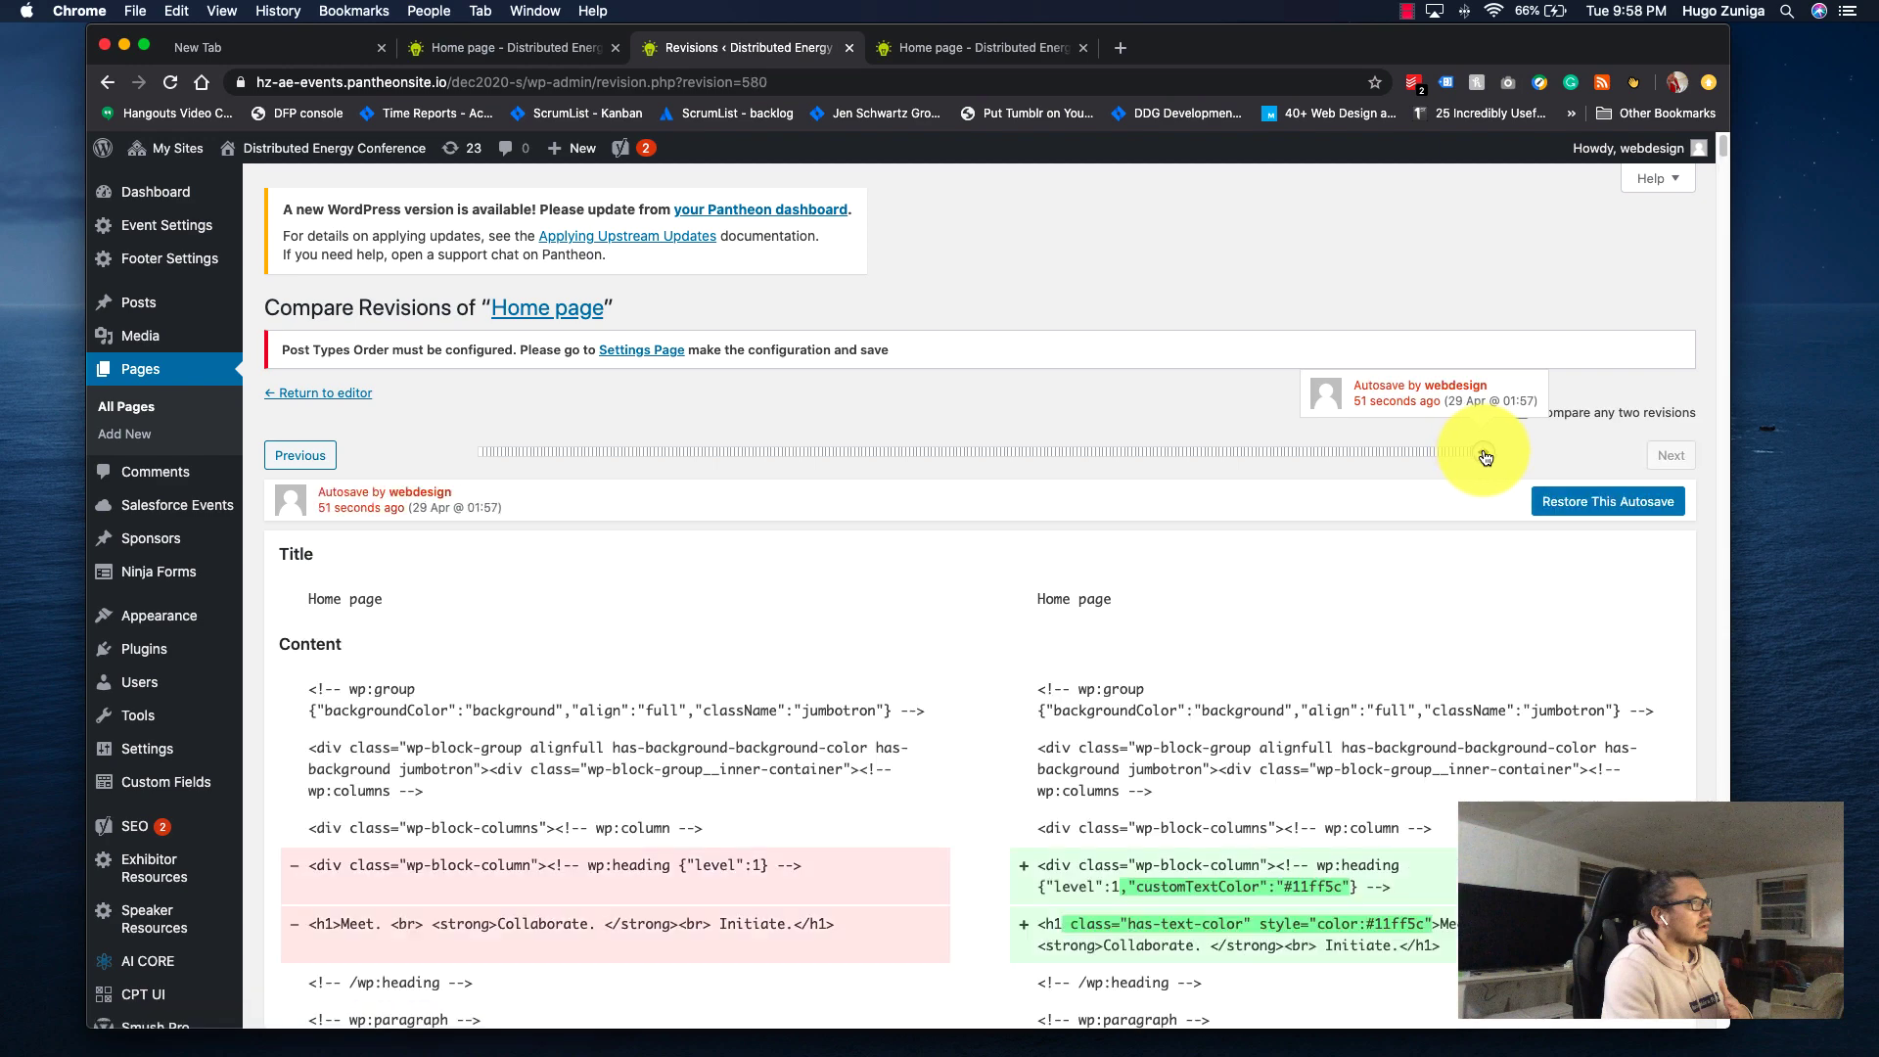
View the current revision's changes, enable comparing any two revisions, and examine the code differences from the revision before it.
drag(1486, 457, 1483, 457)
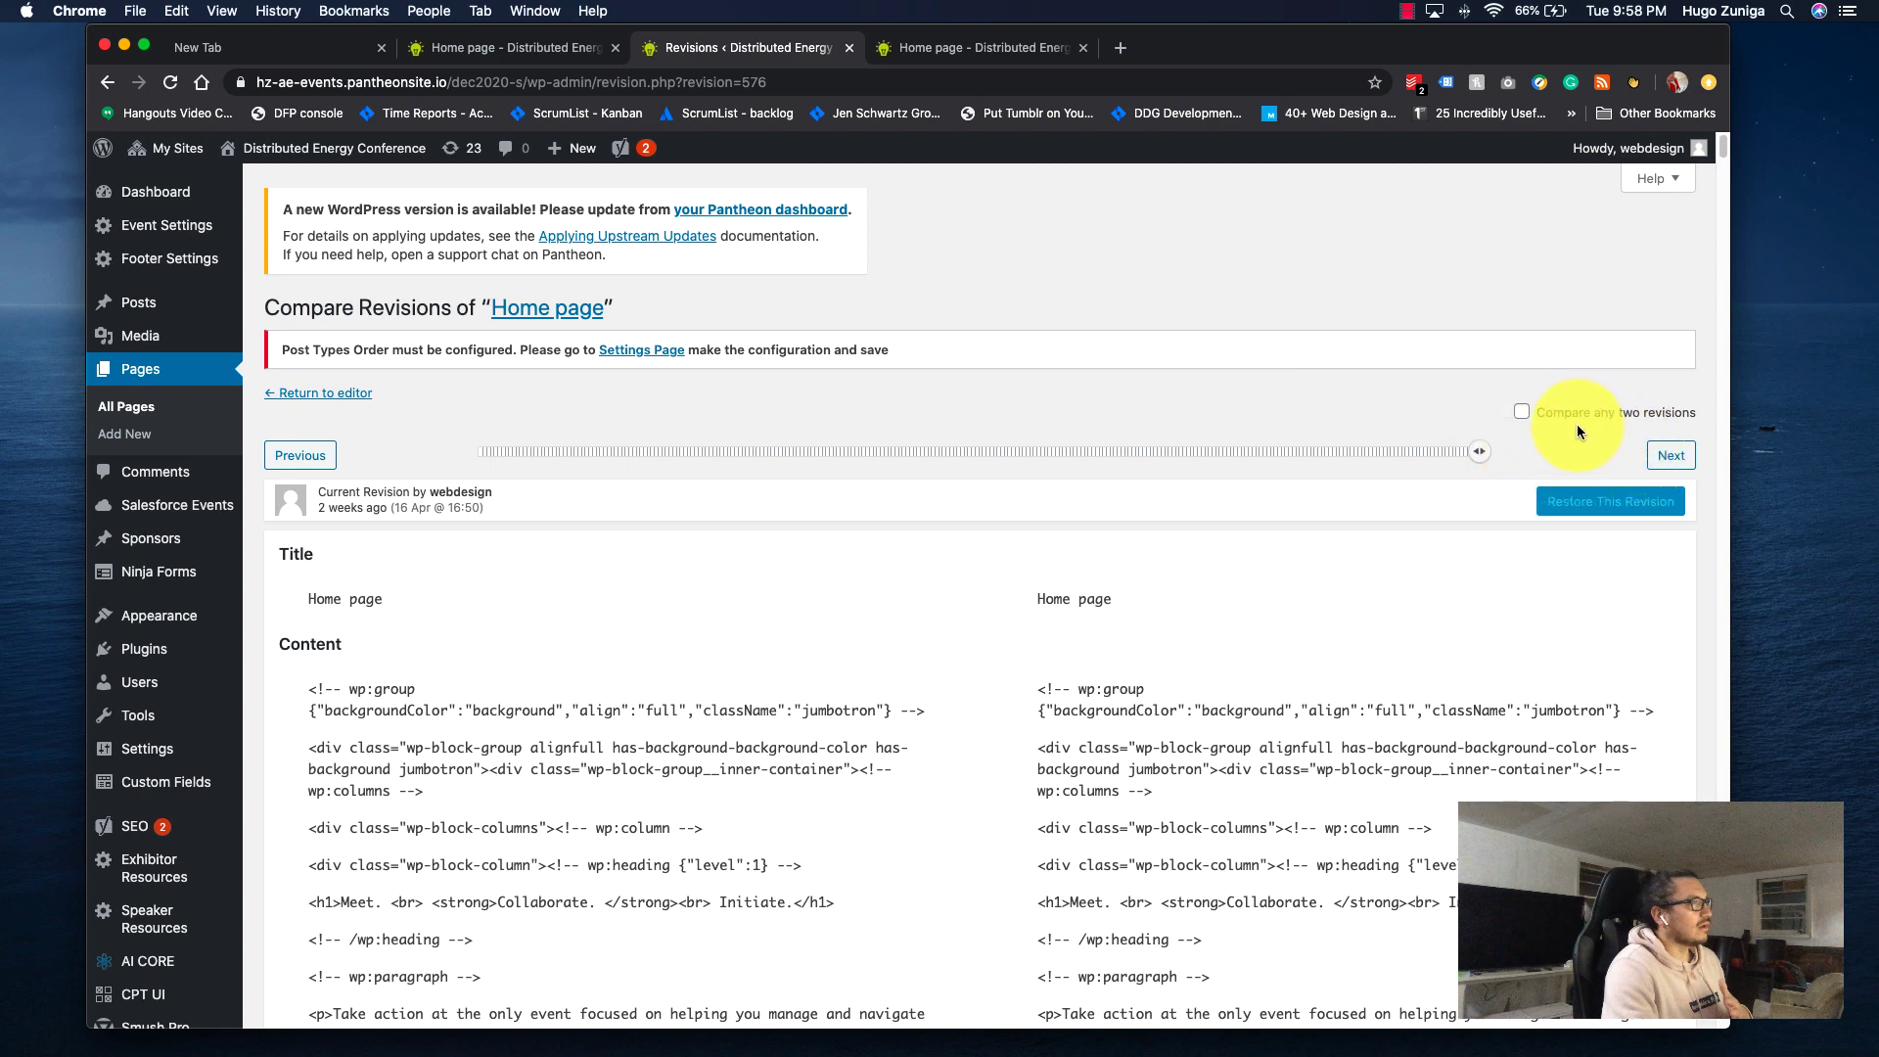
scroll(1577, 425, down, 5)
scroll(1517, 441, up, 5)
click(1521, 416)
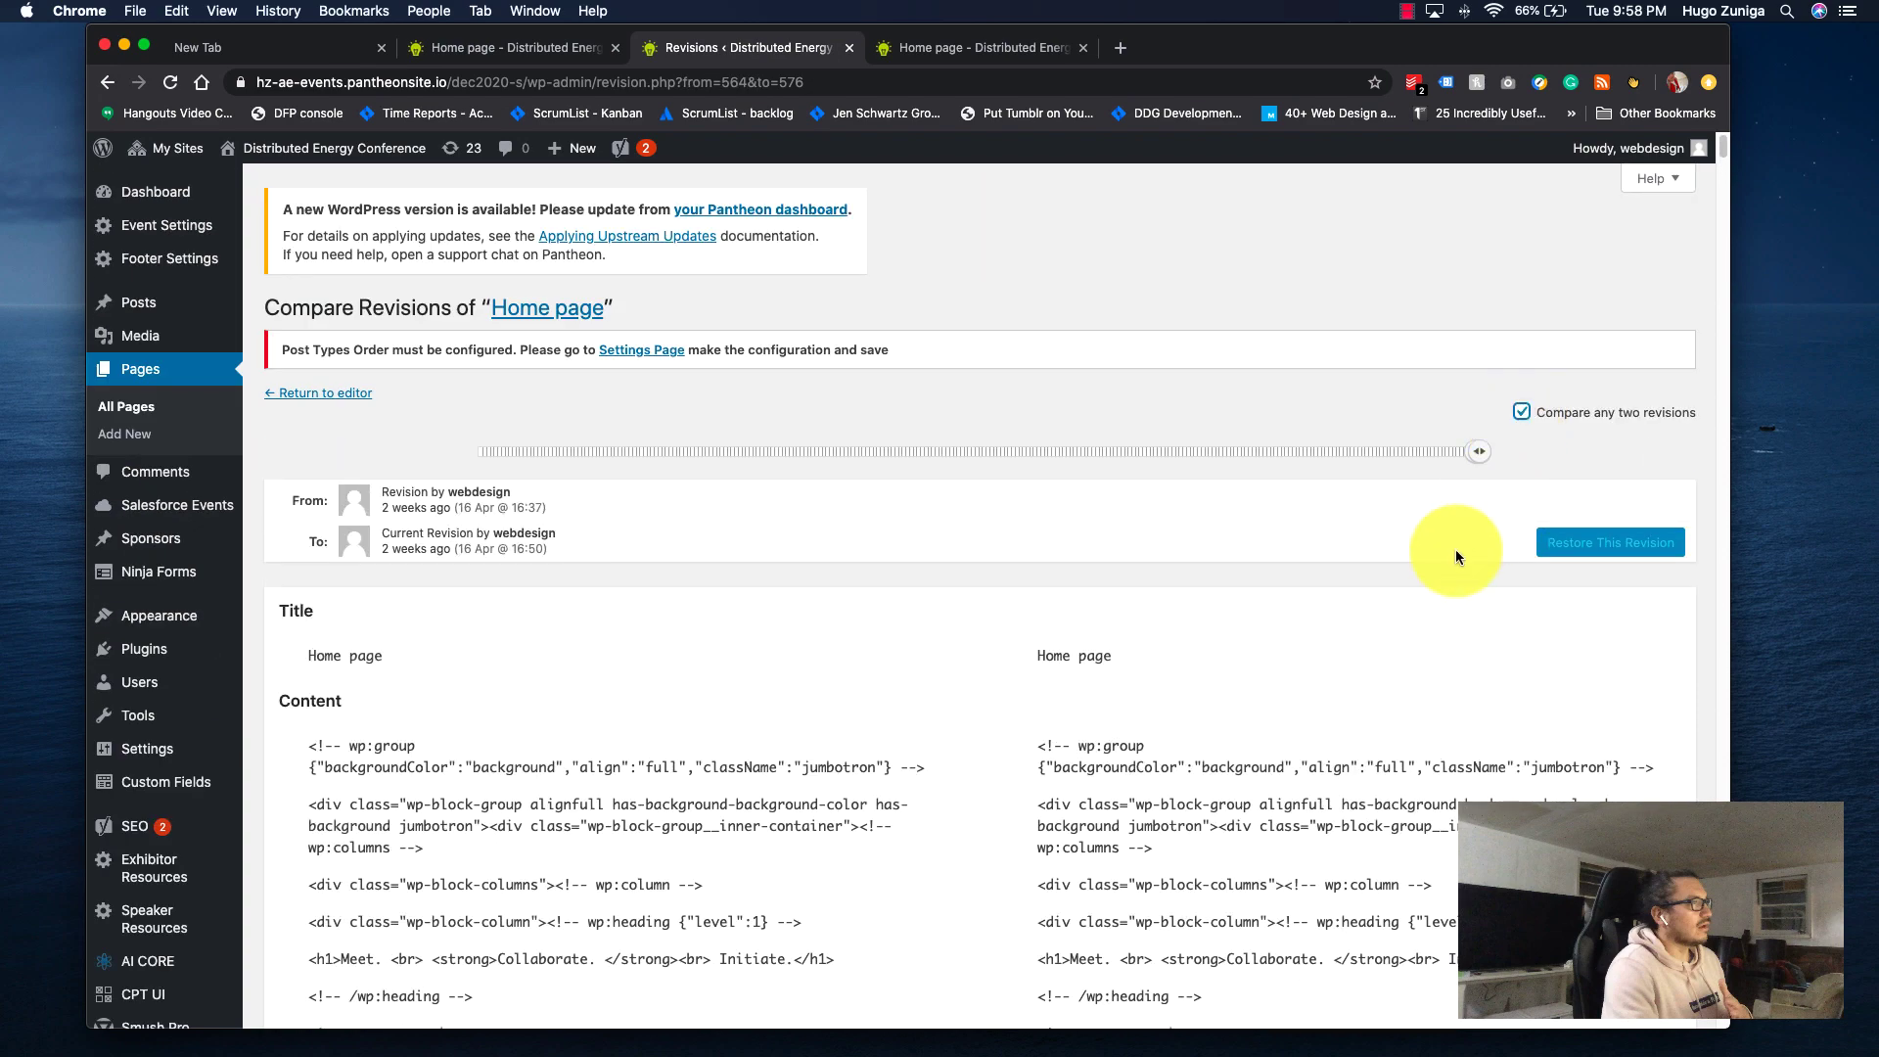
scroll(1454, 549, down, 3)
scroll(1456, 549, down, 15)
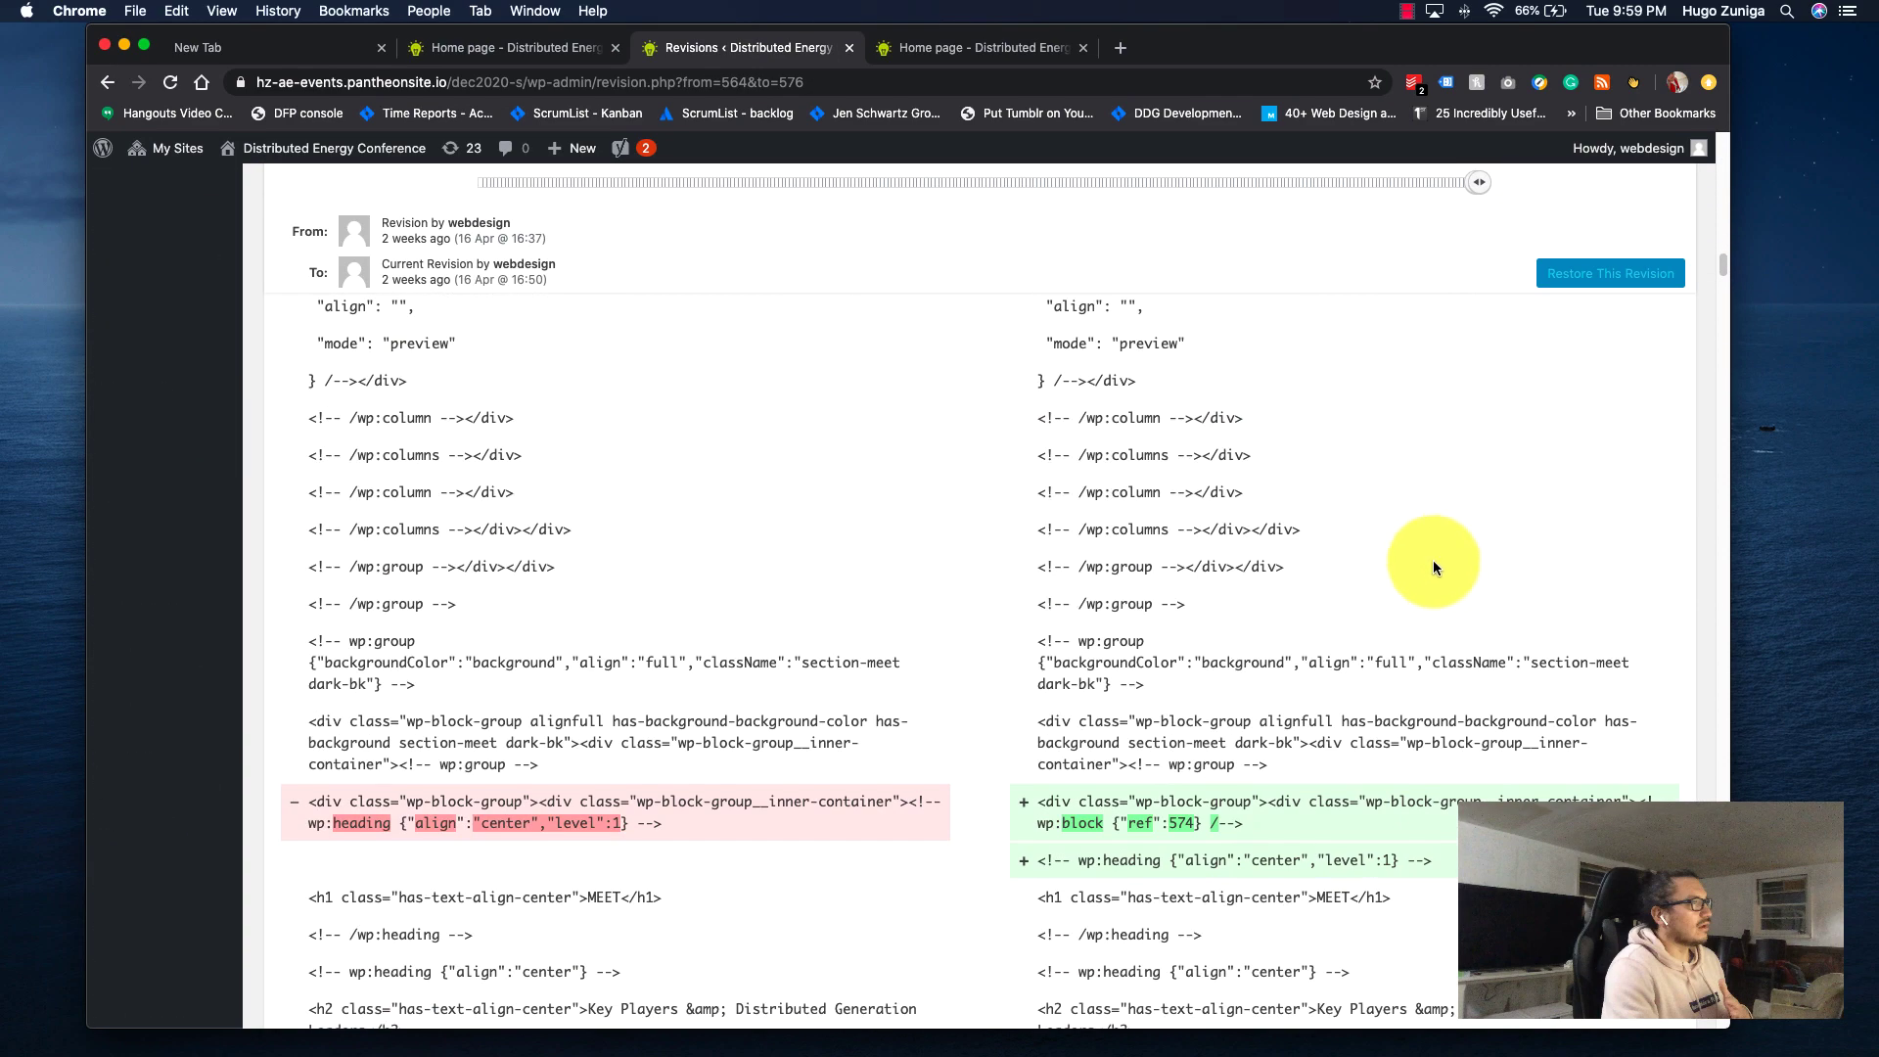
scroll(1196, 837, up, 20)
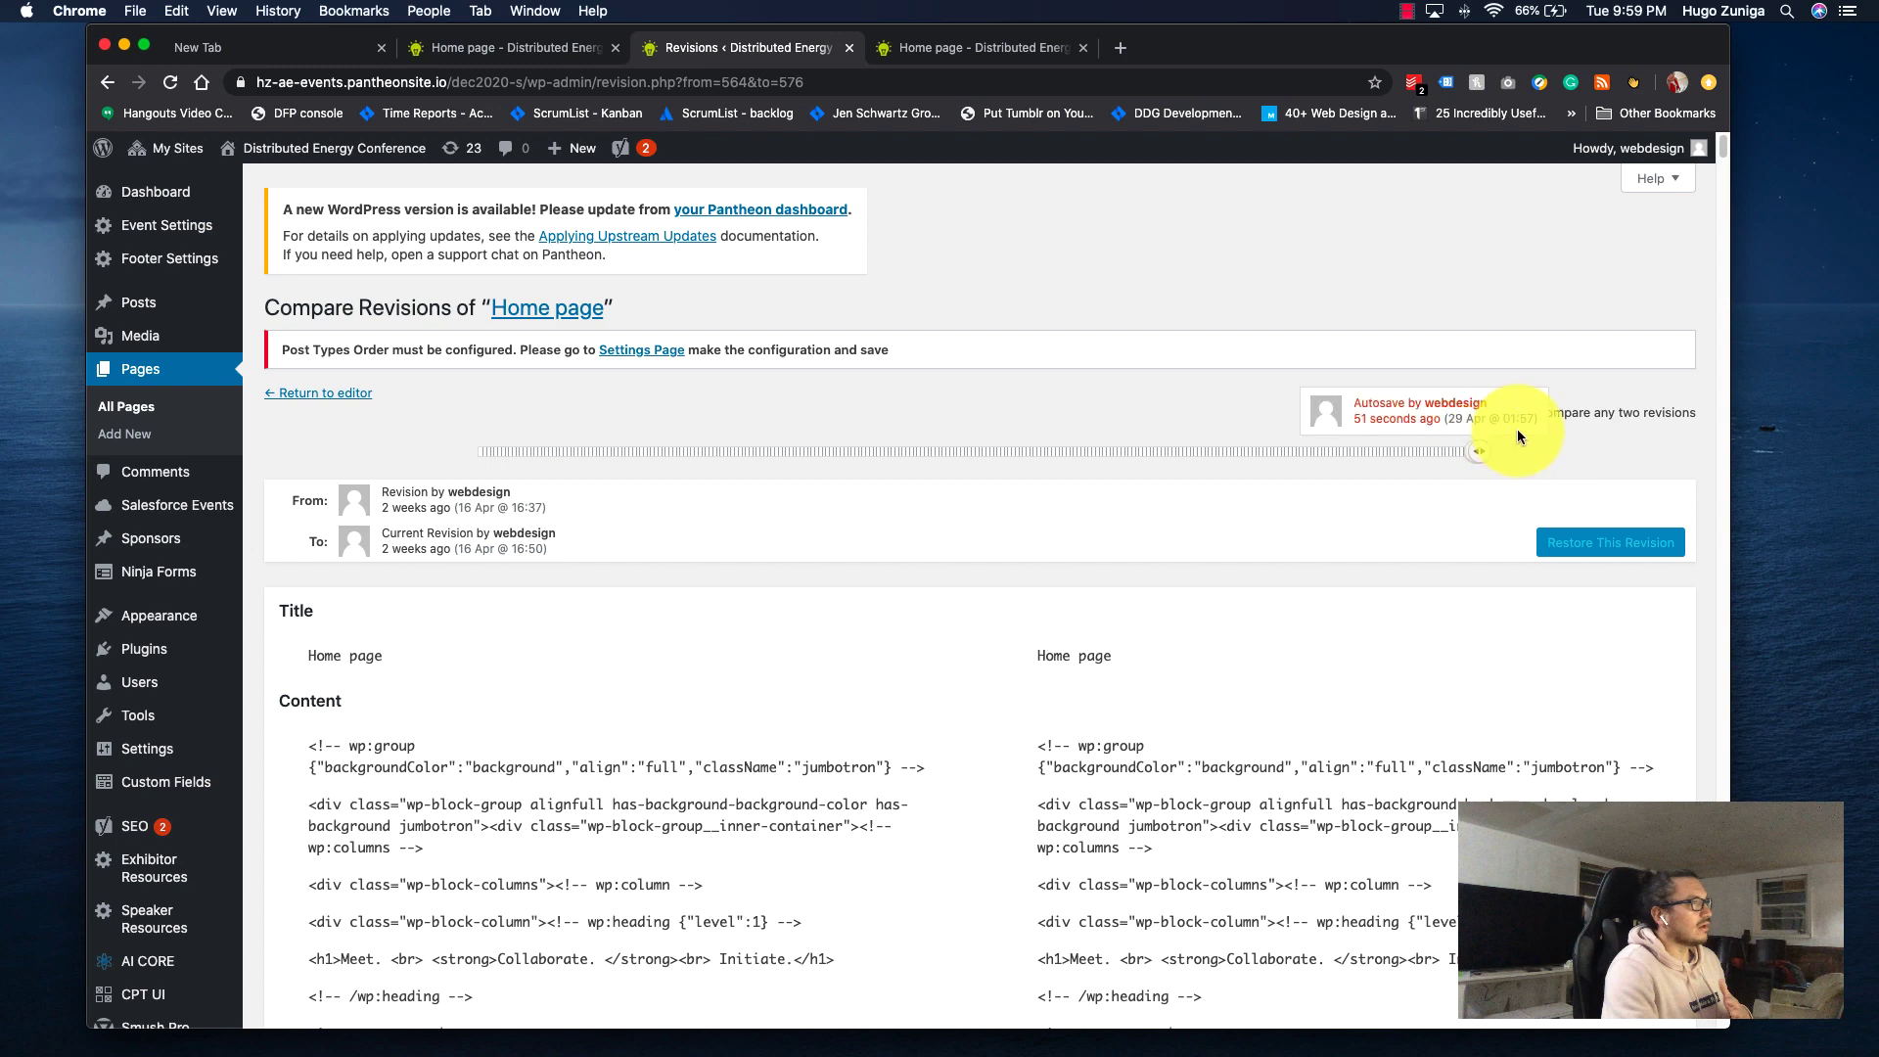
Turn off the two-revision comparison, go to the most recent autosave, and restore it to the home page.
click(1521, 414)
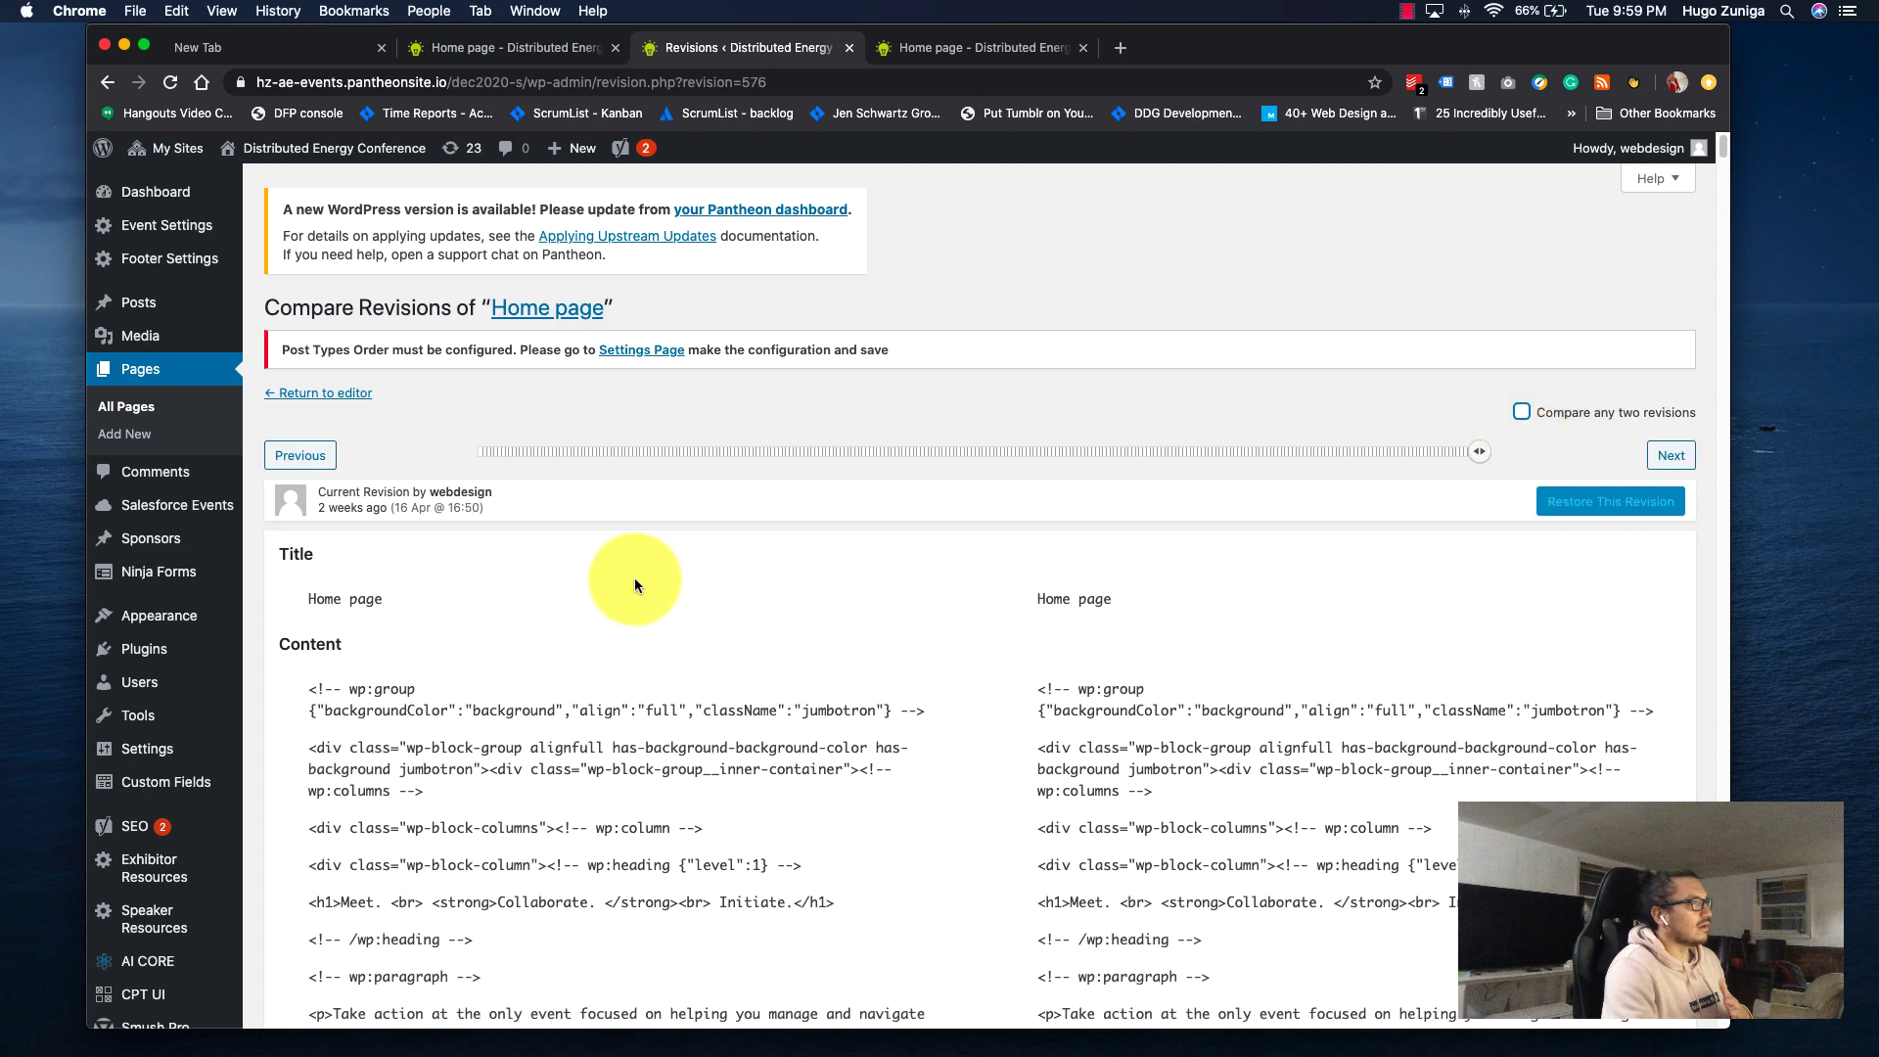
click(937, 506)
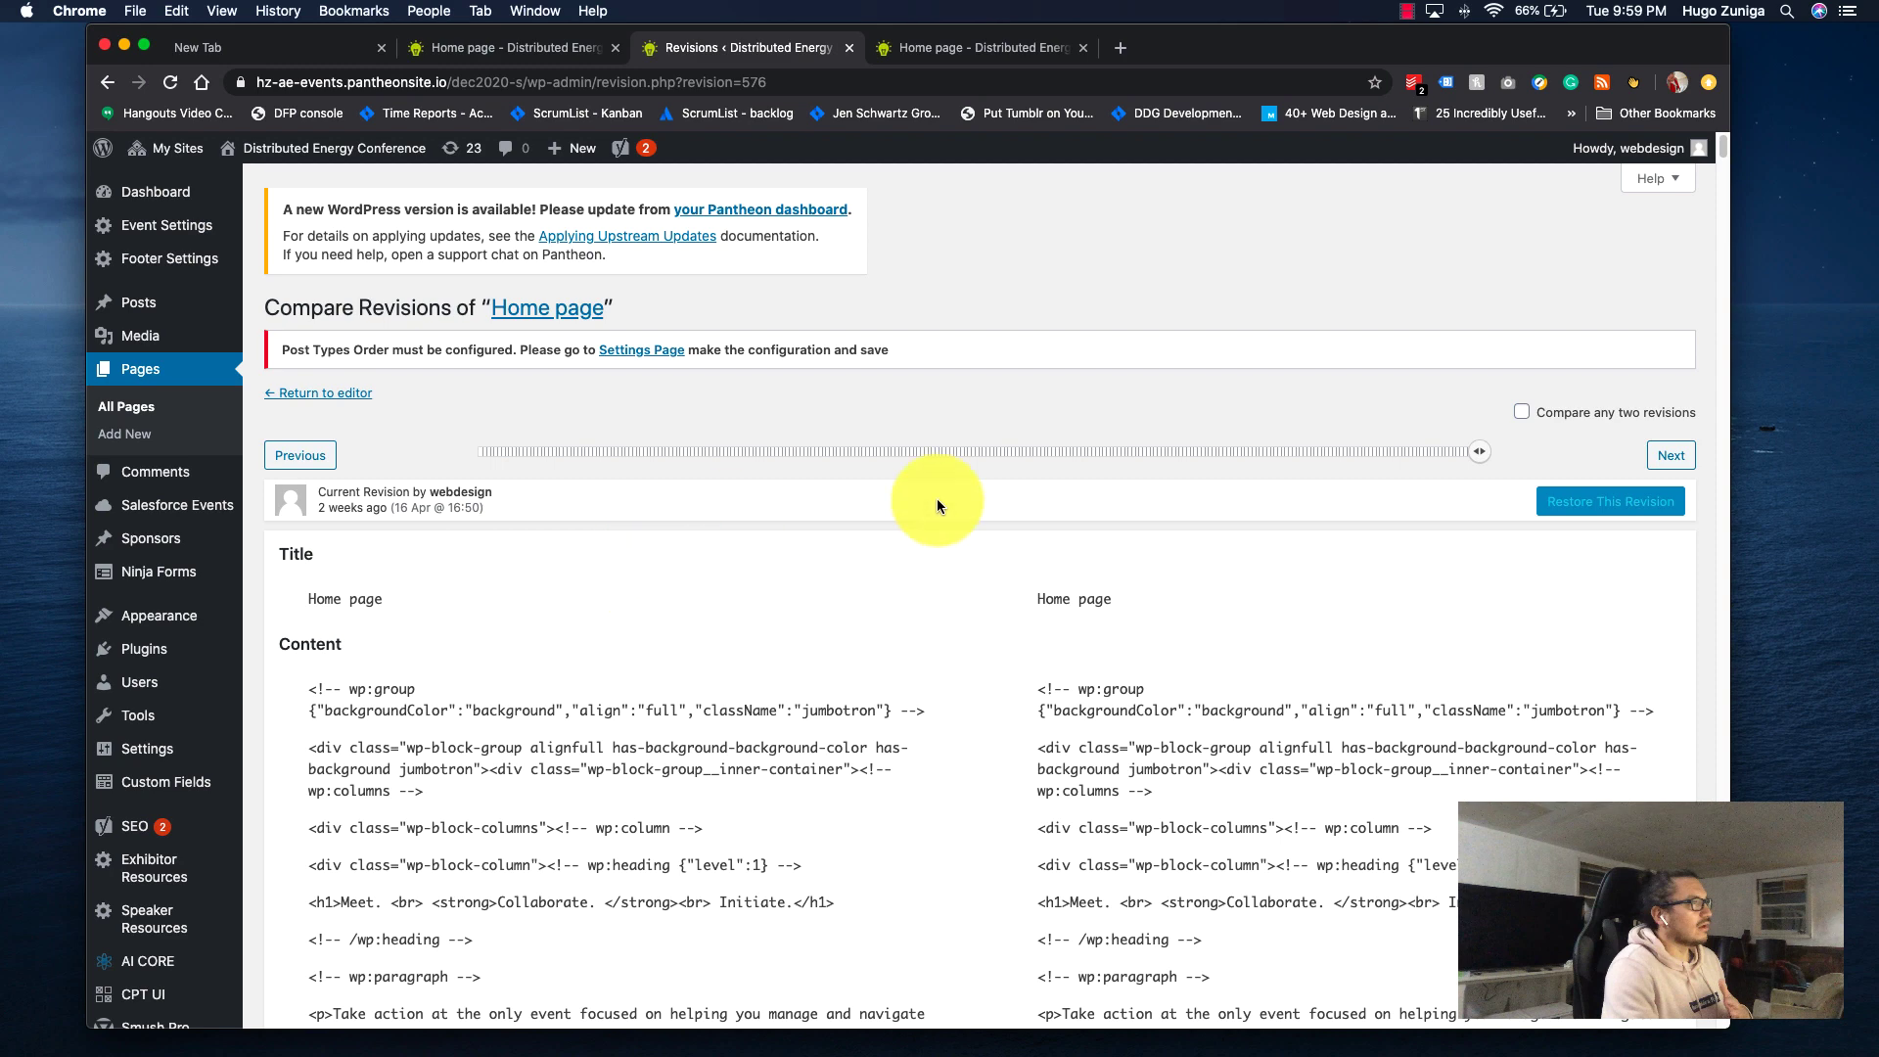
click(1480, 456)
click(1484, 456)
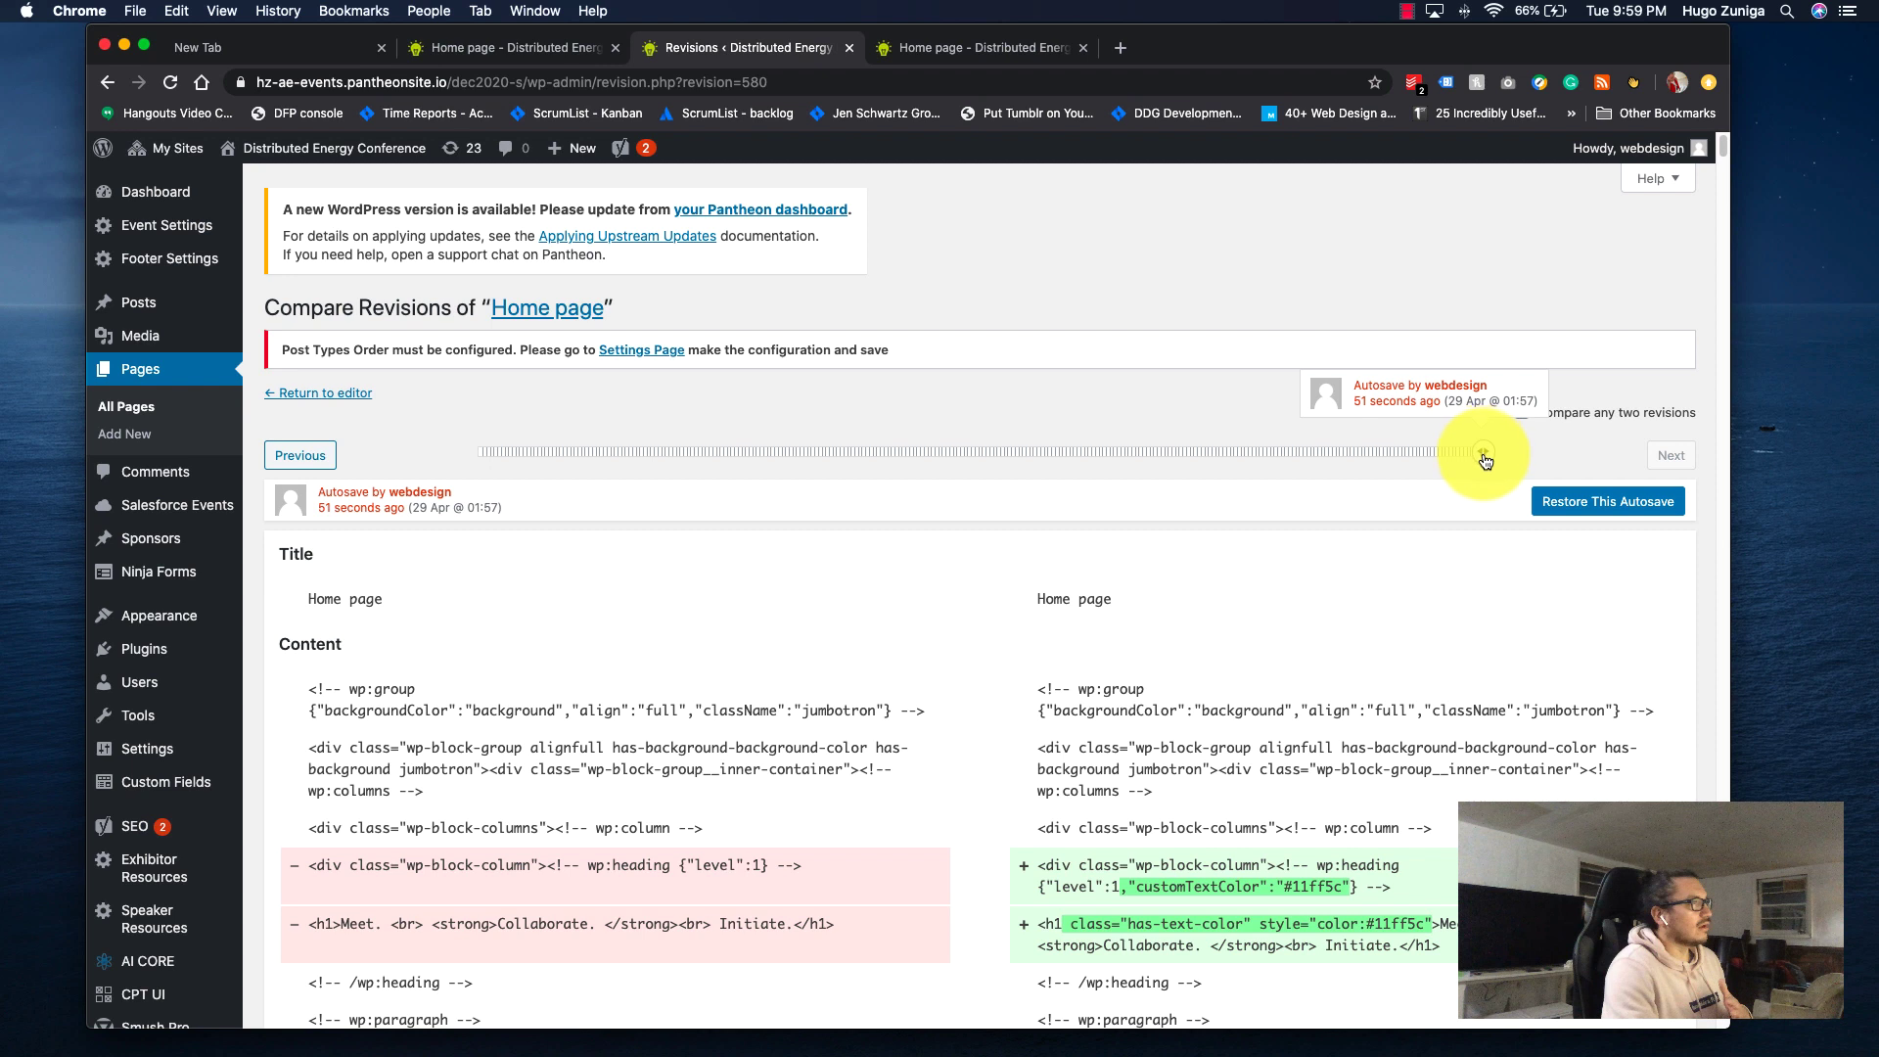
click(1584, 504)
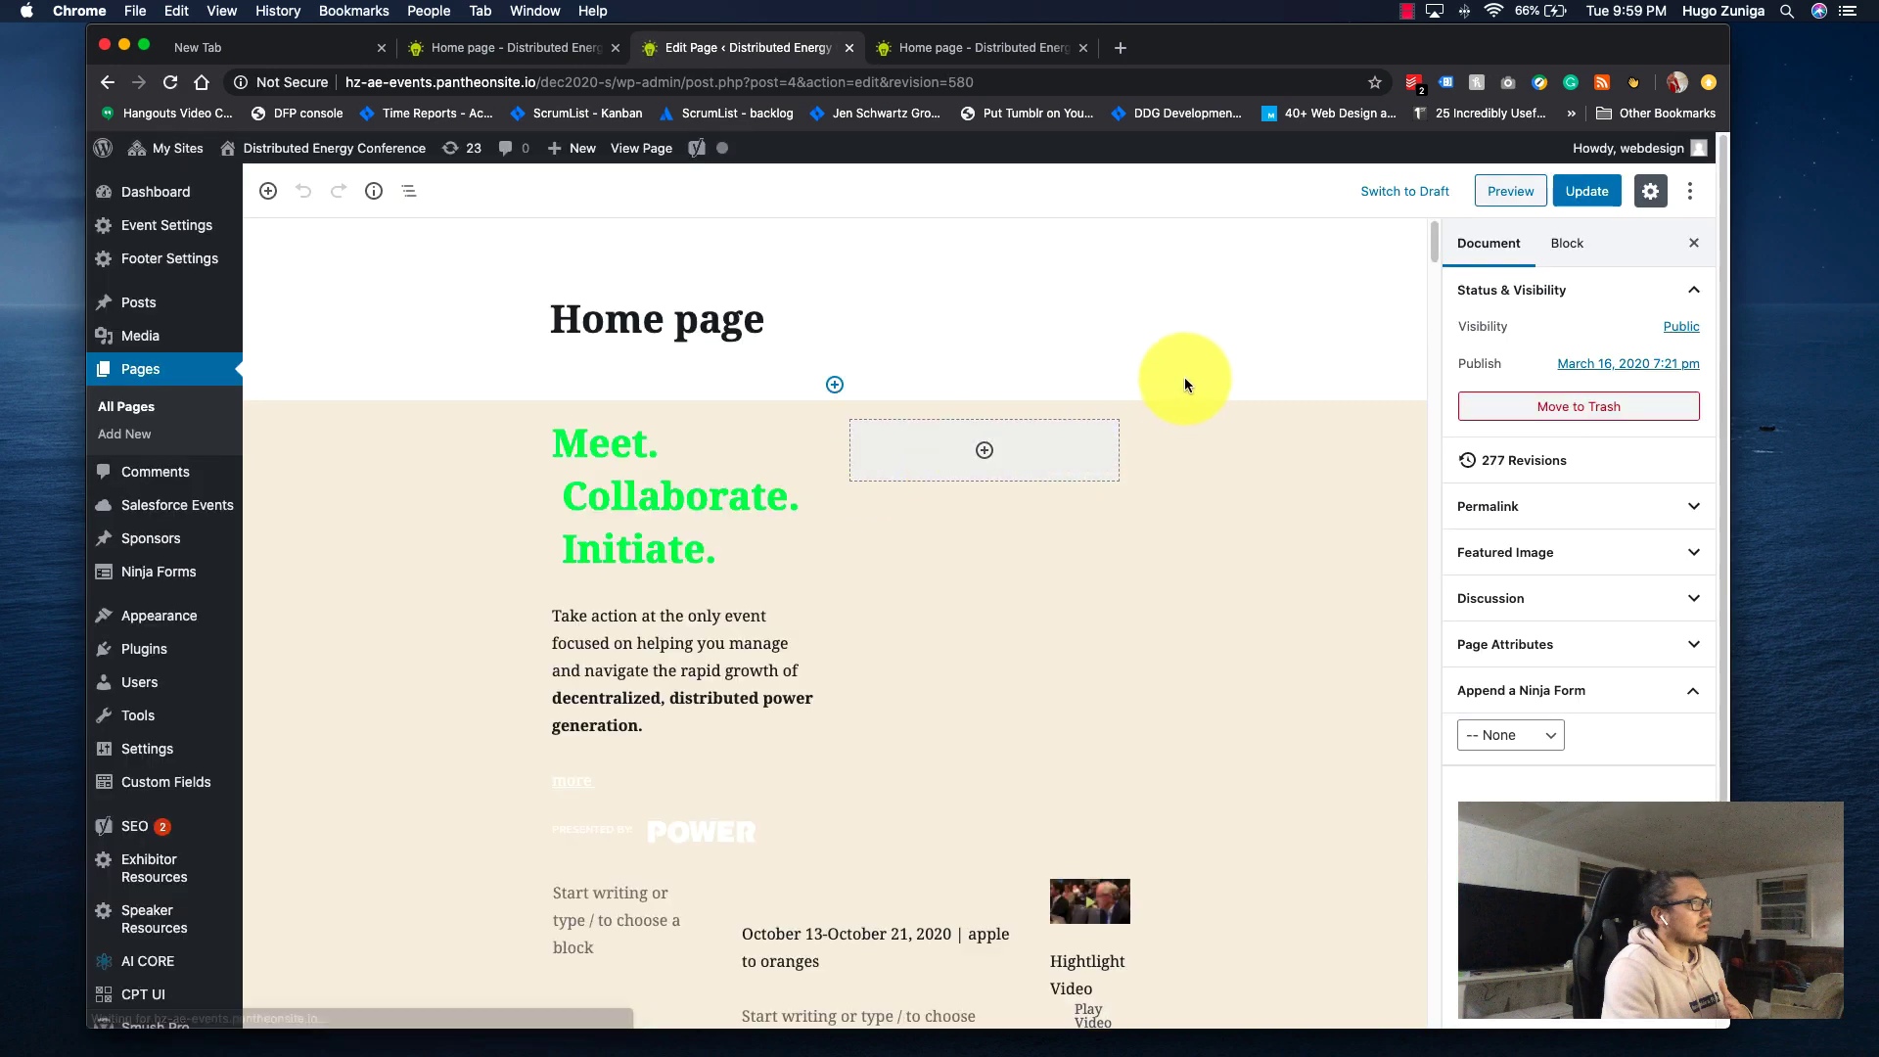
Show the home page in the code editor and copy all of its code.
click(1690, 191)
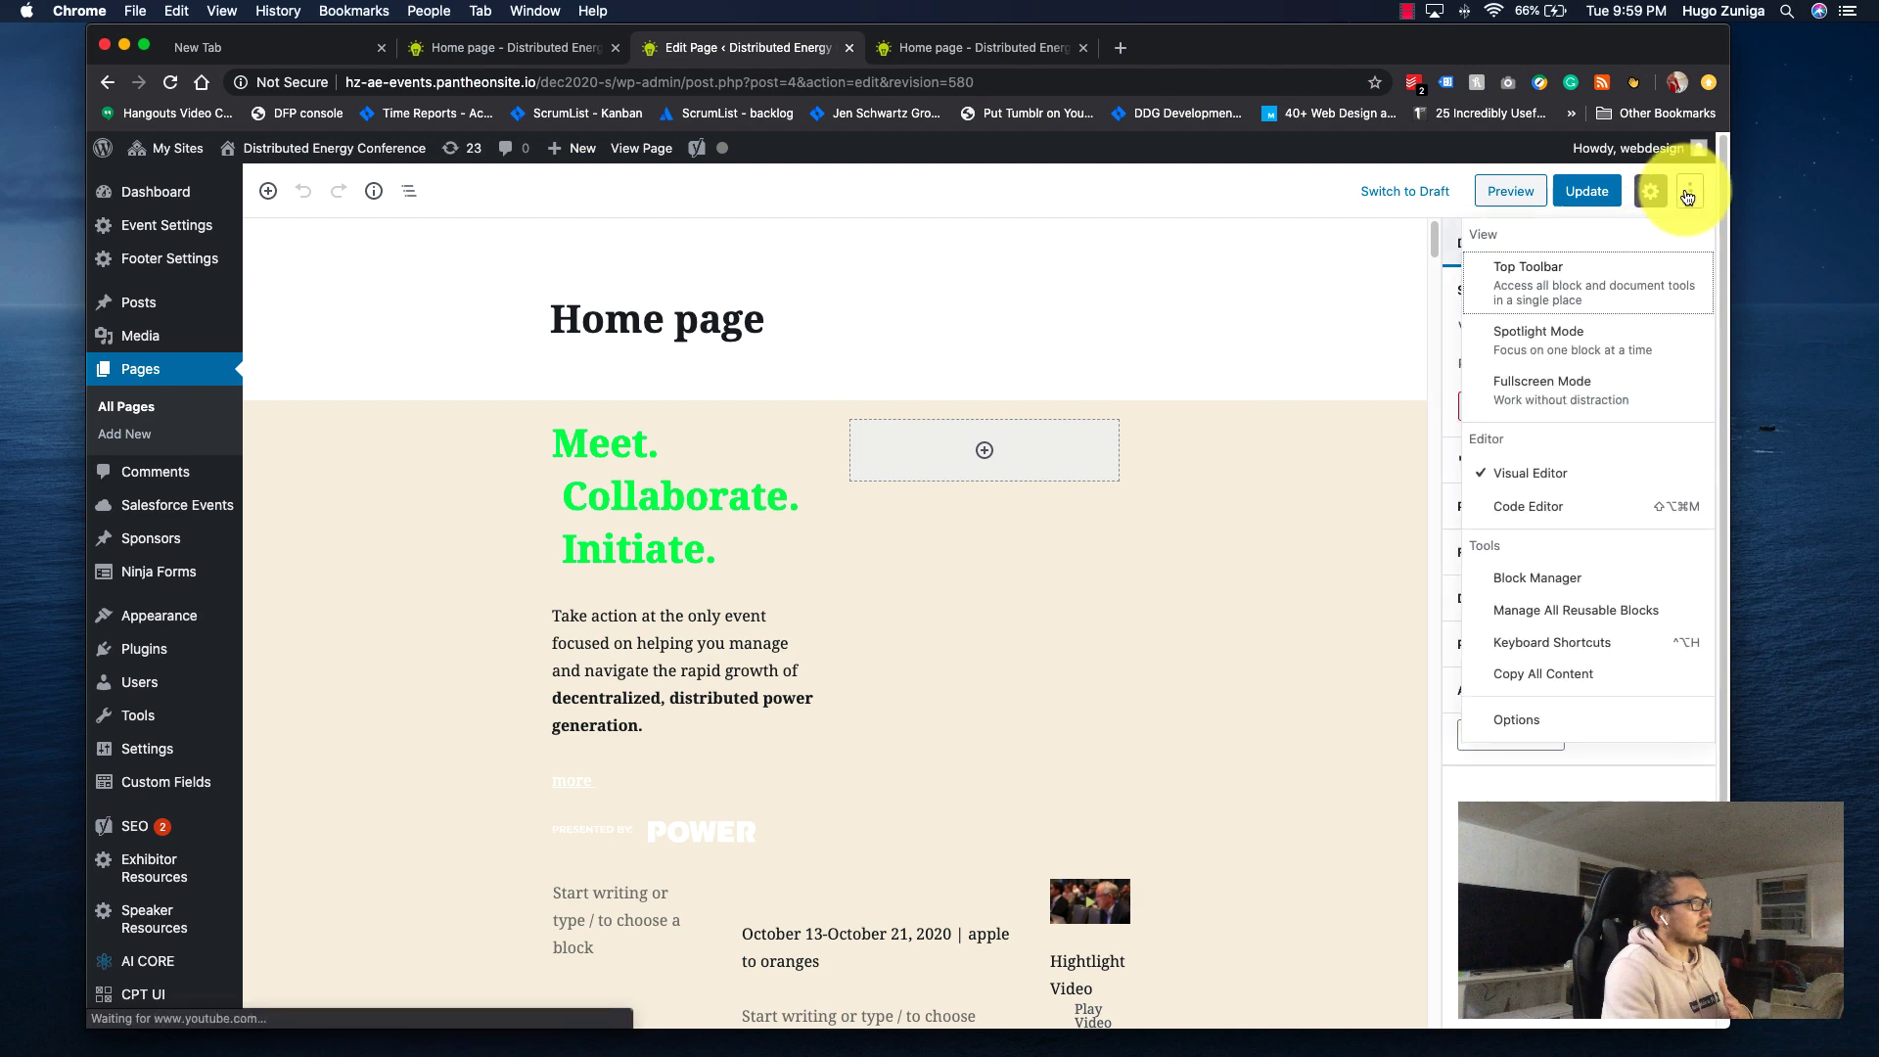
click(1560, 505)
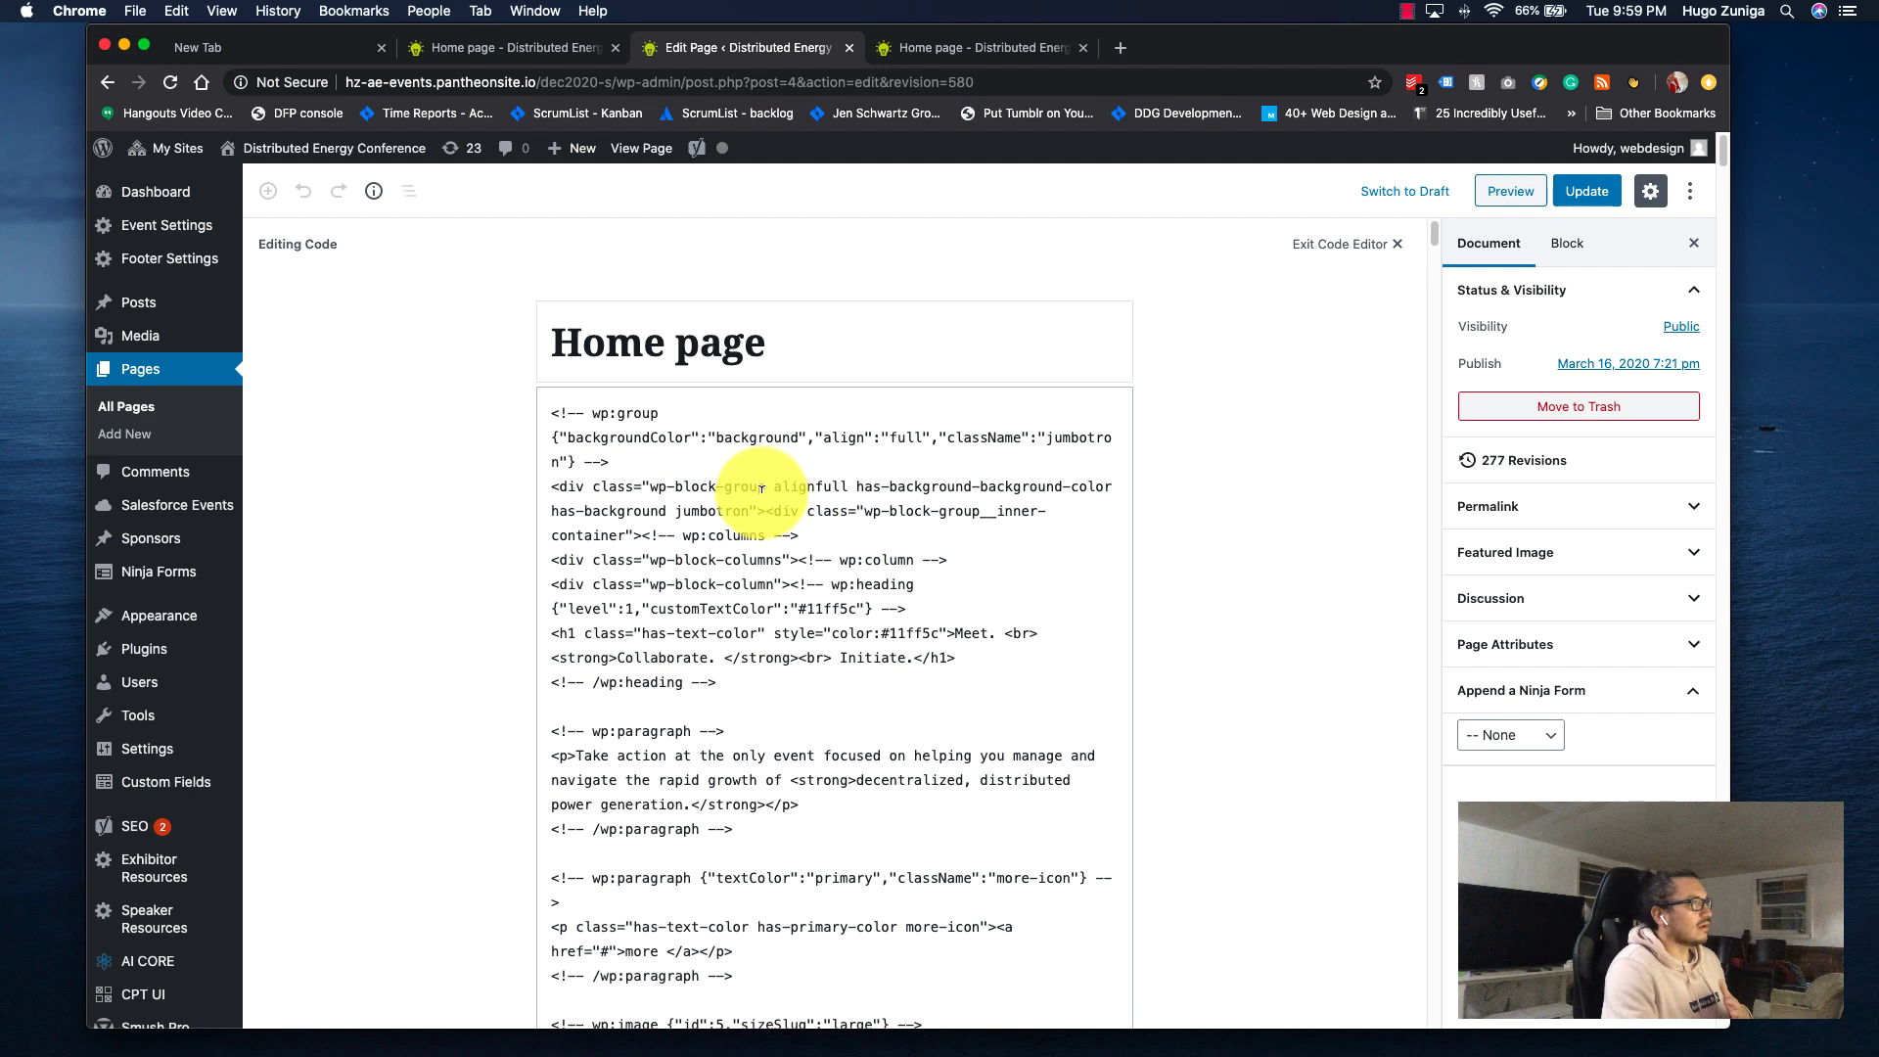
key(super+a)
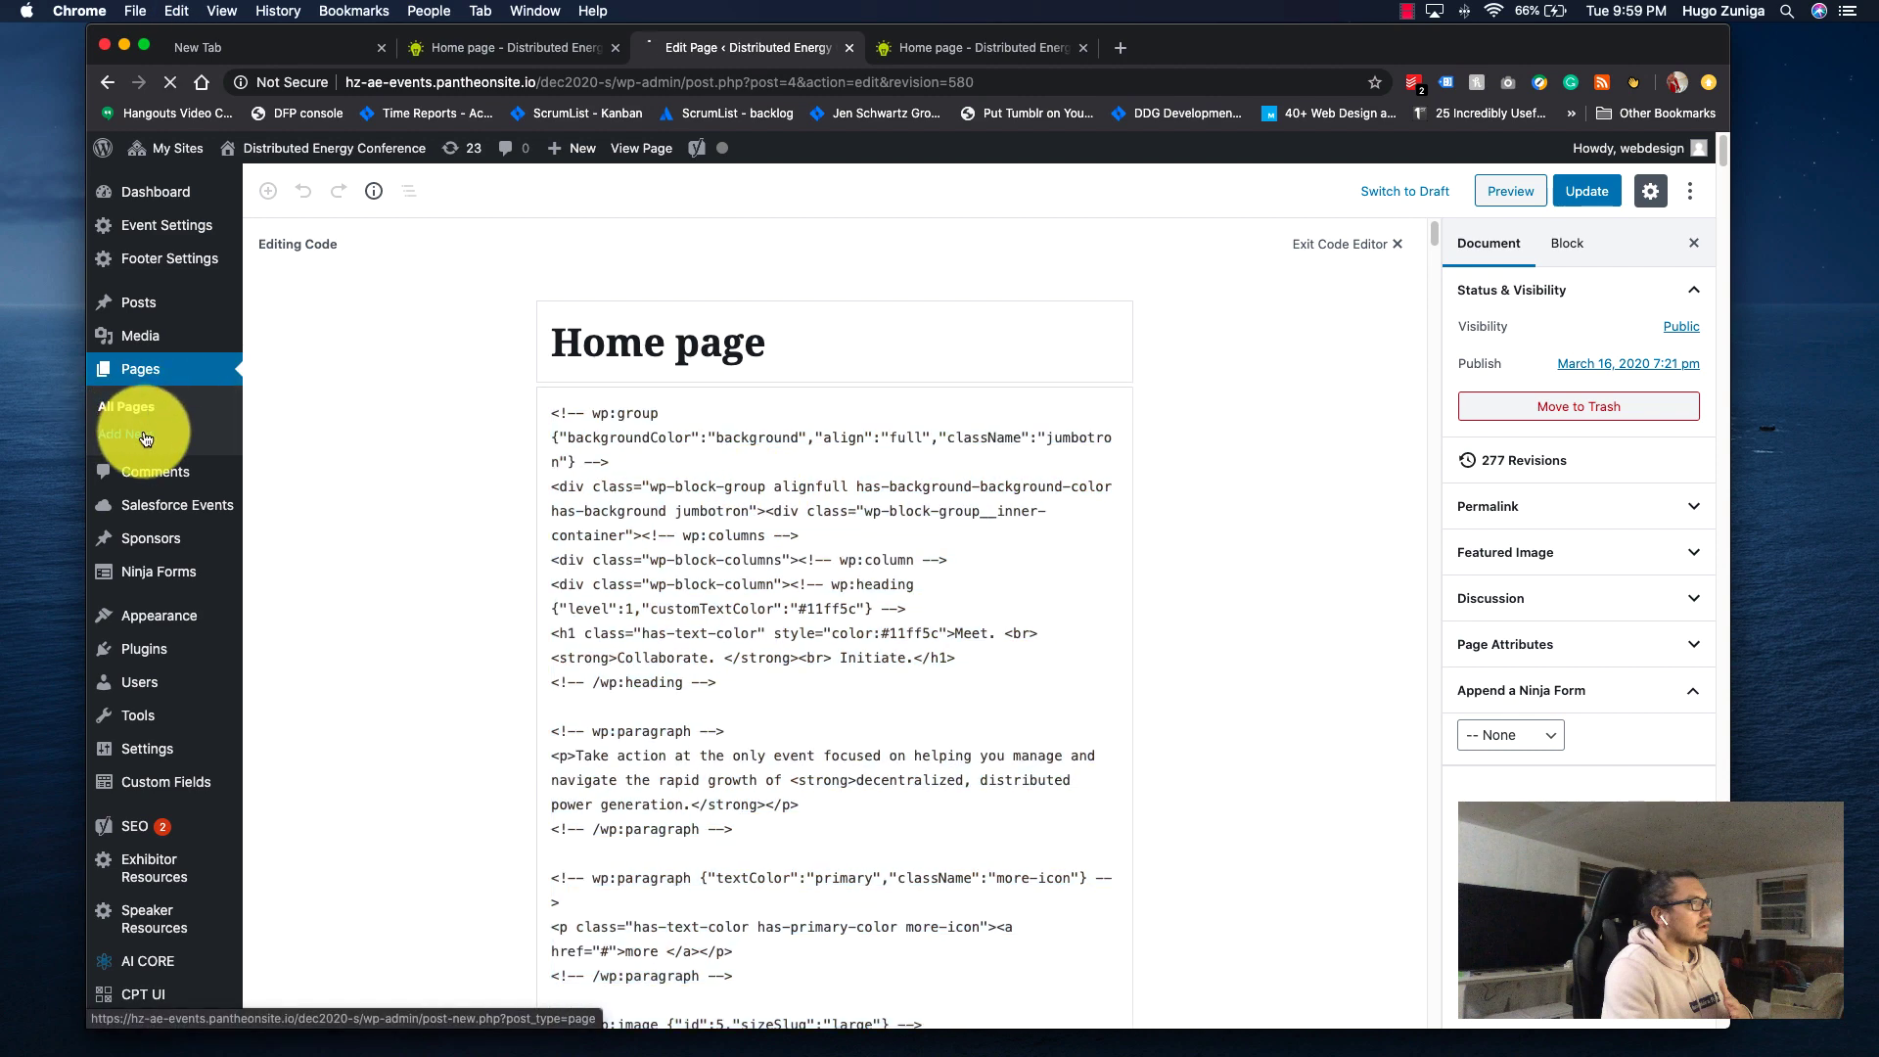
Add a new page titled "my test page of home" and paste the copied home page code as its content.
click(125, 433)
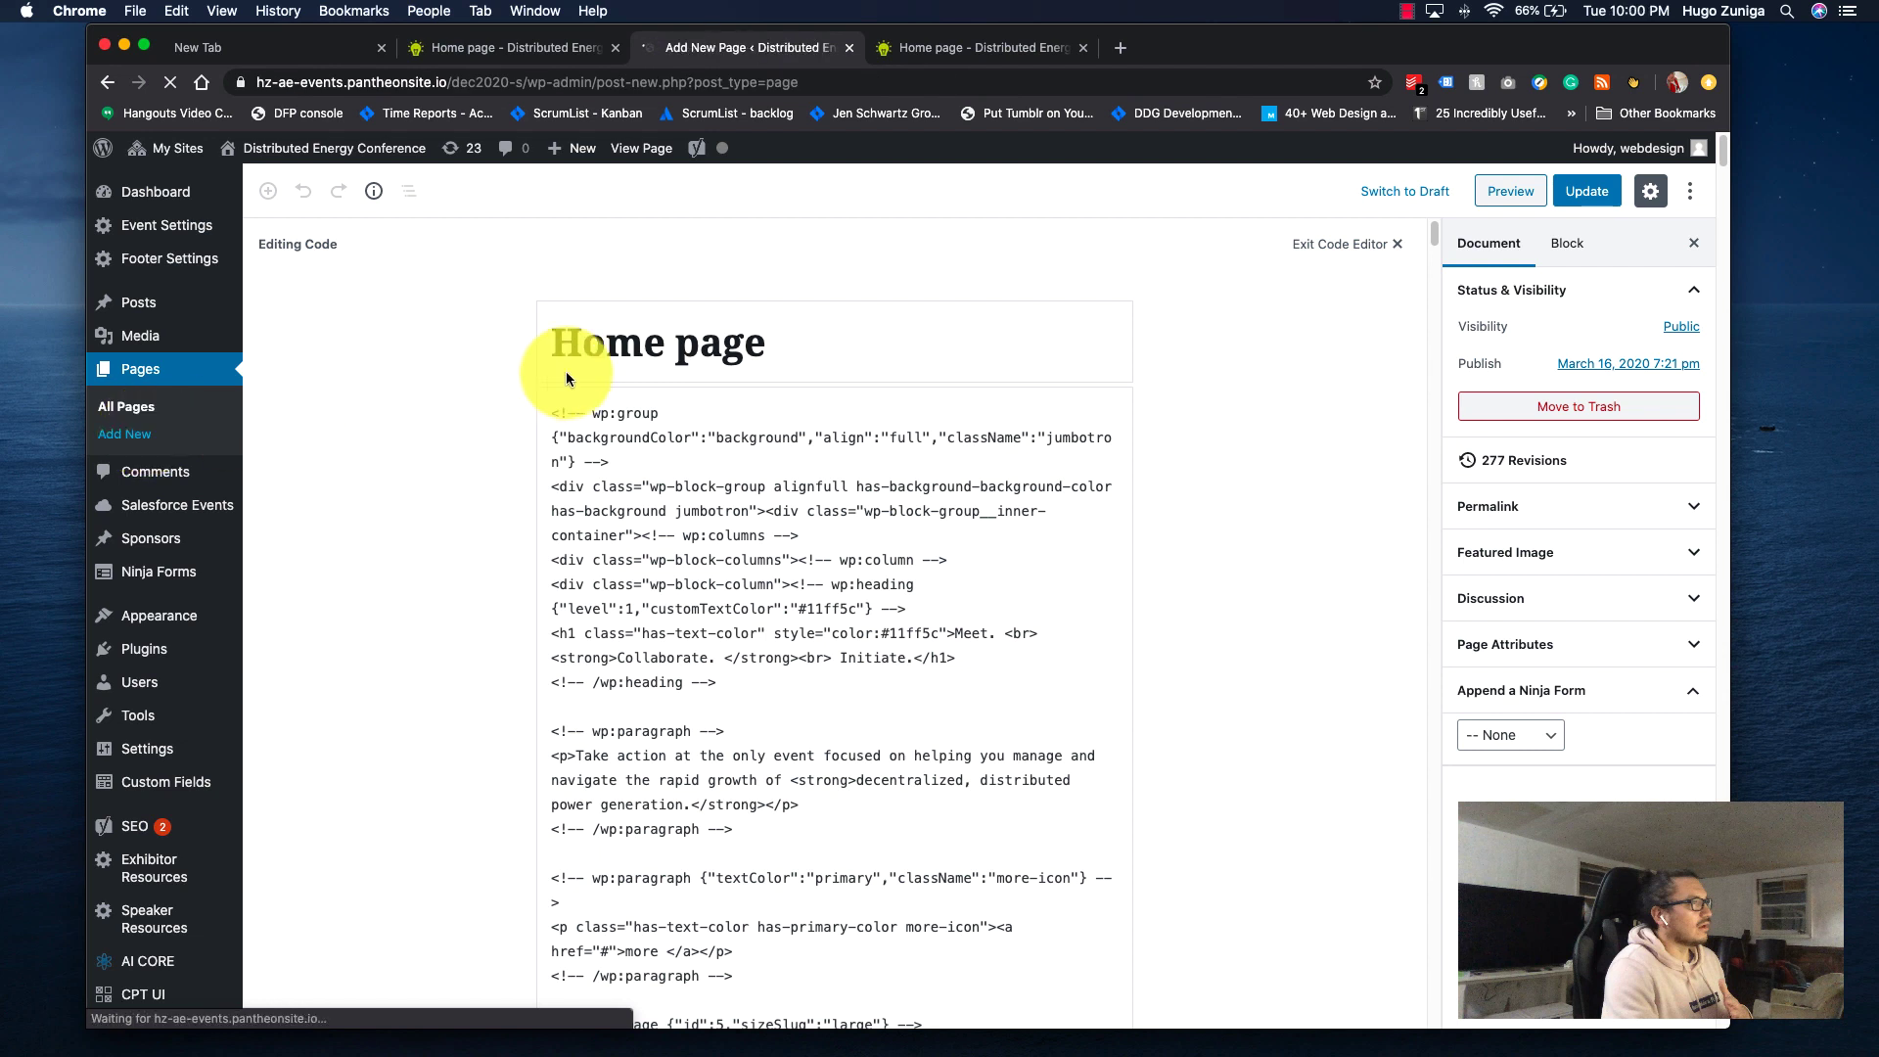
text(my test page)
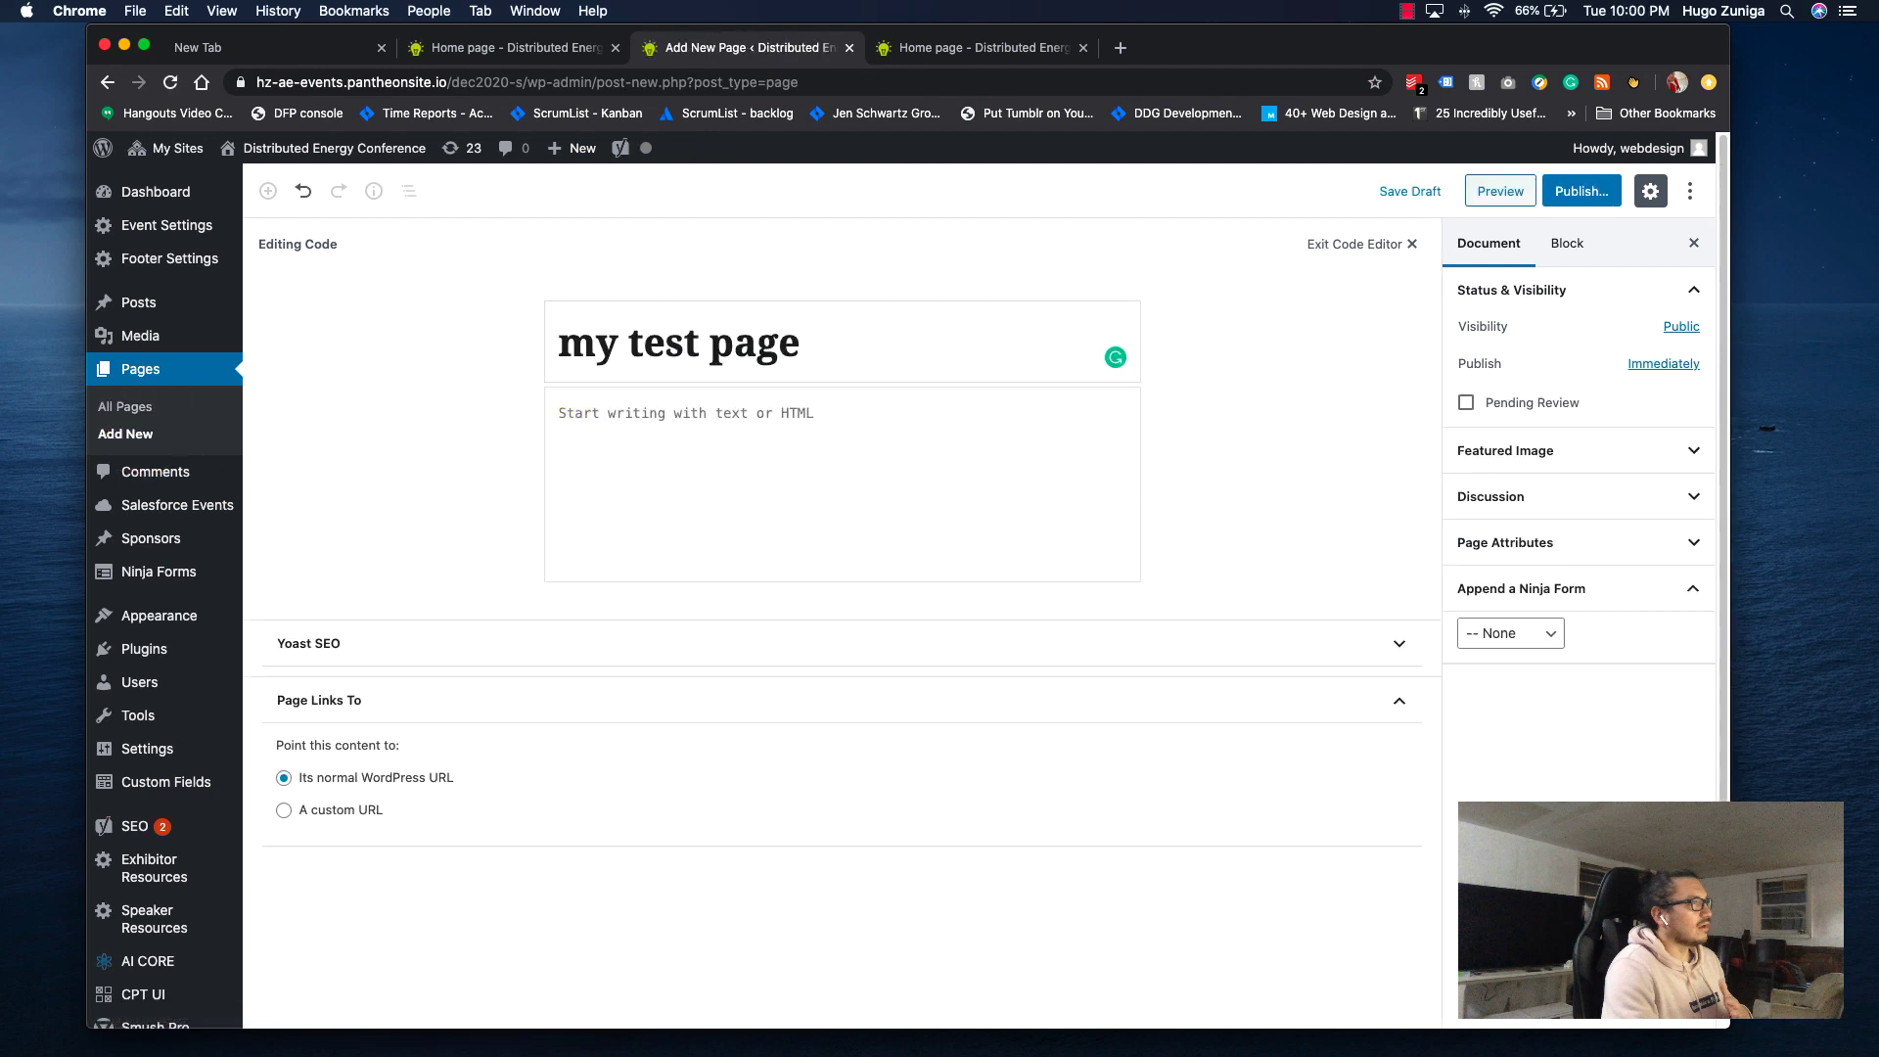
text( of home)
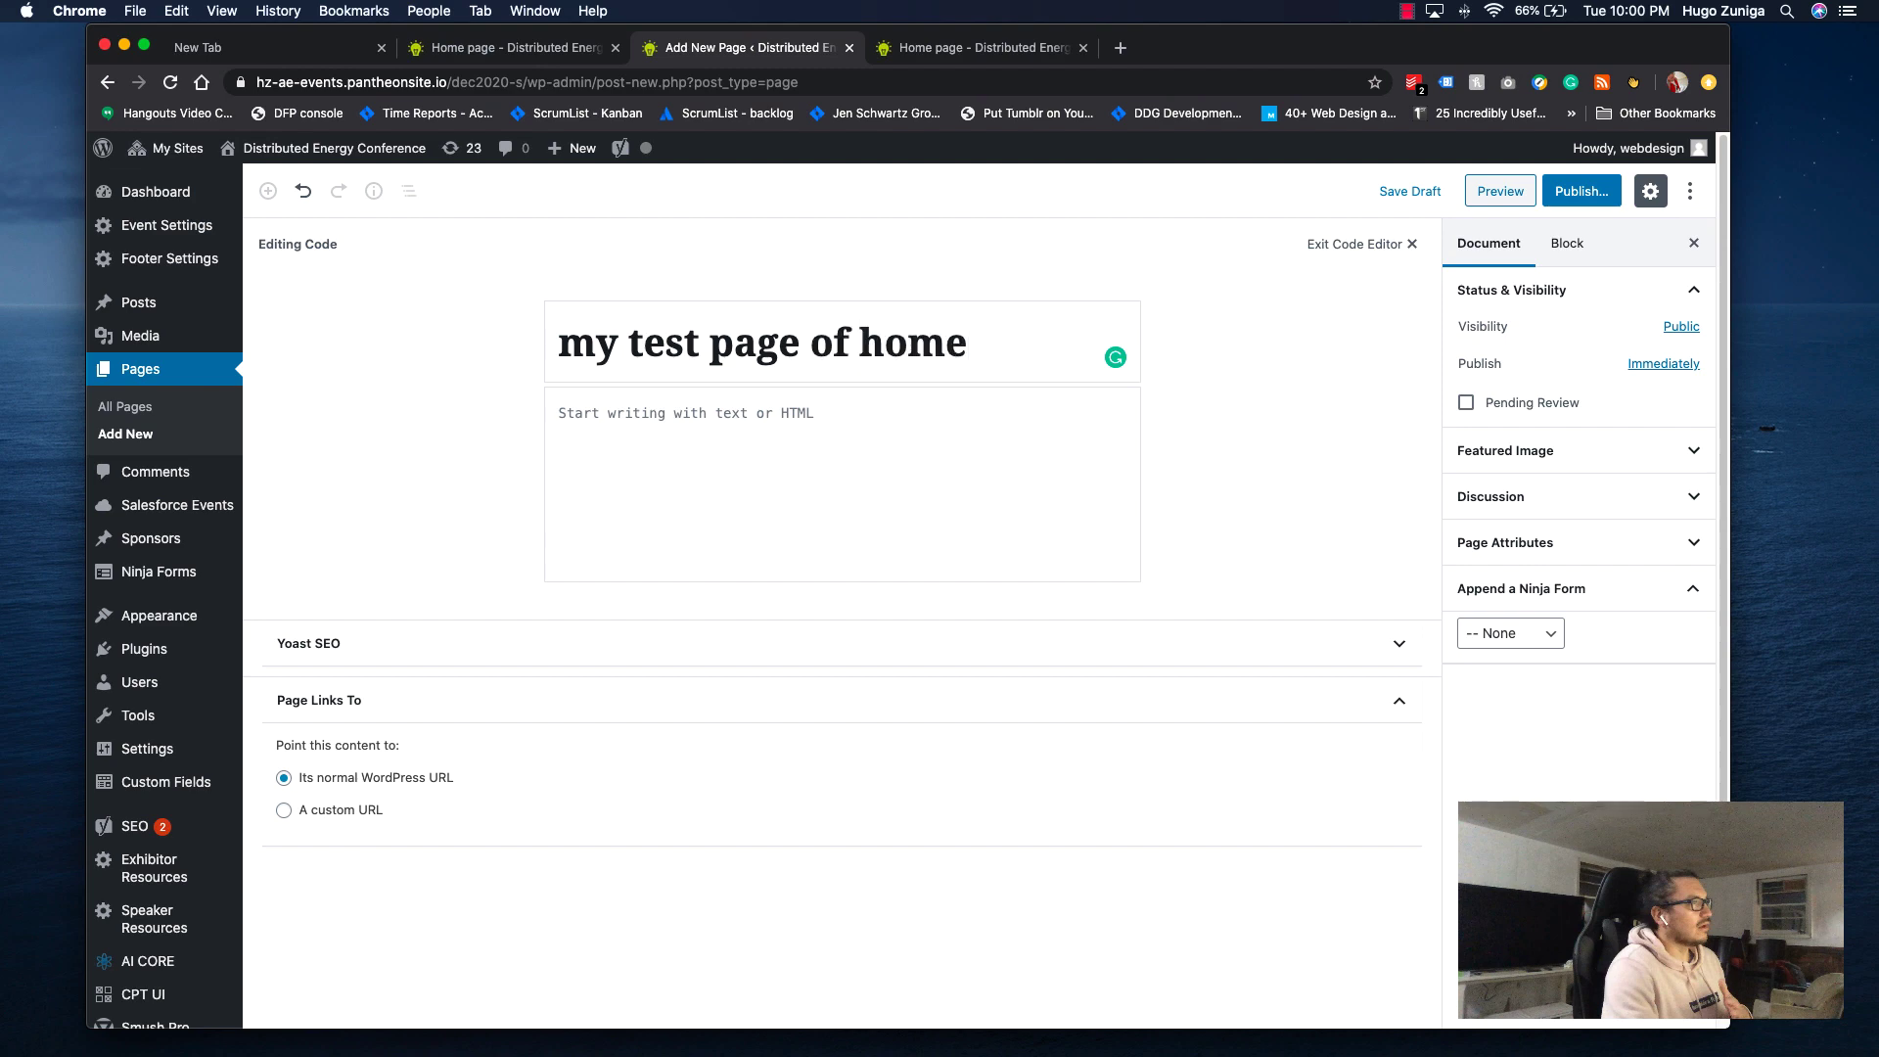
click(637, 421)
key(super+v)
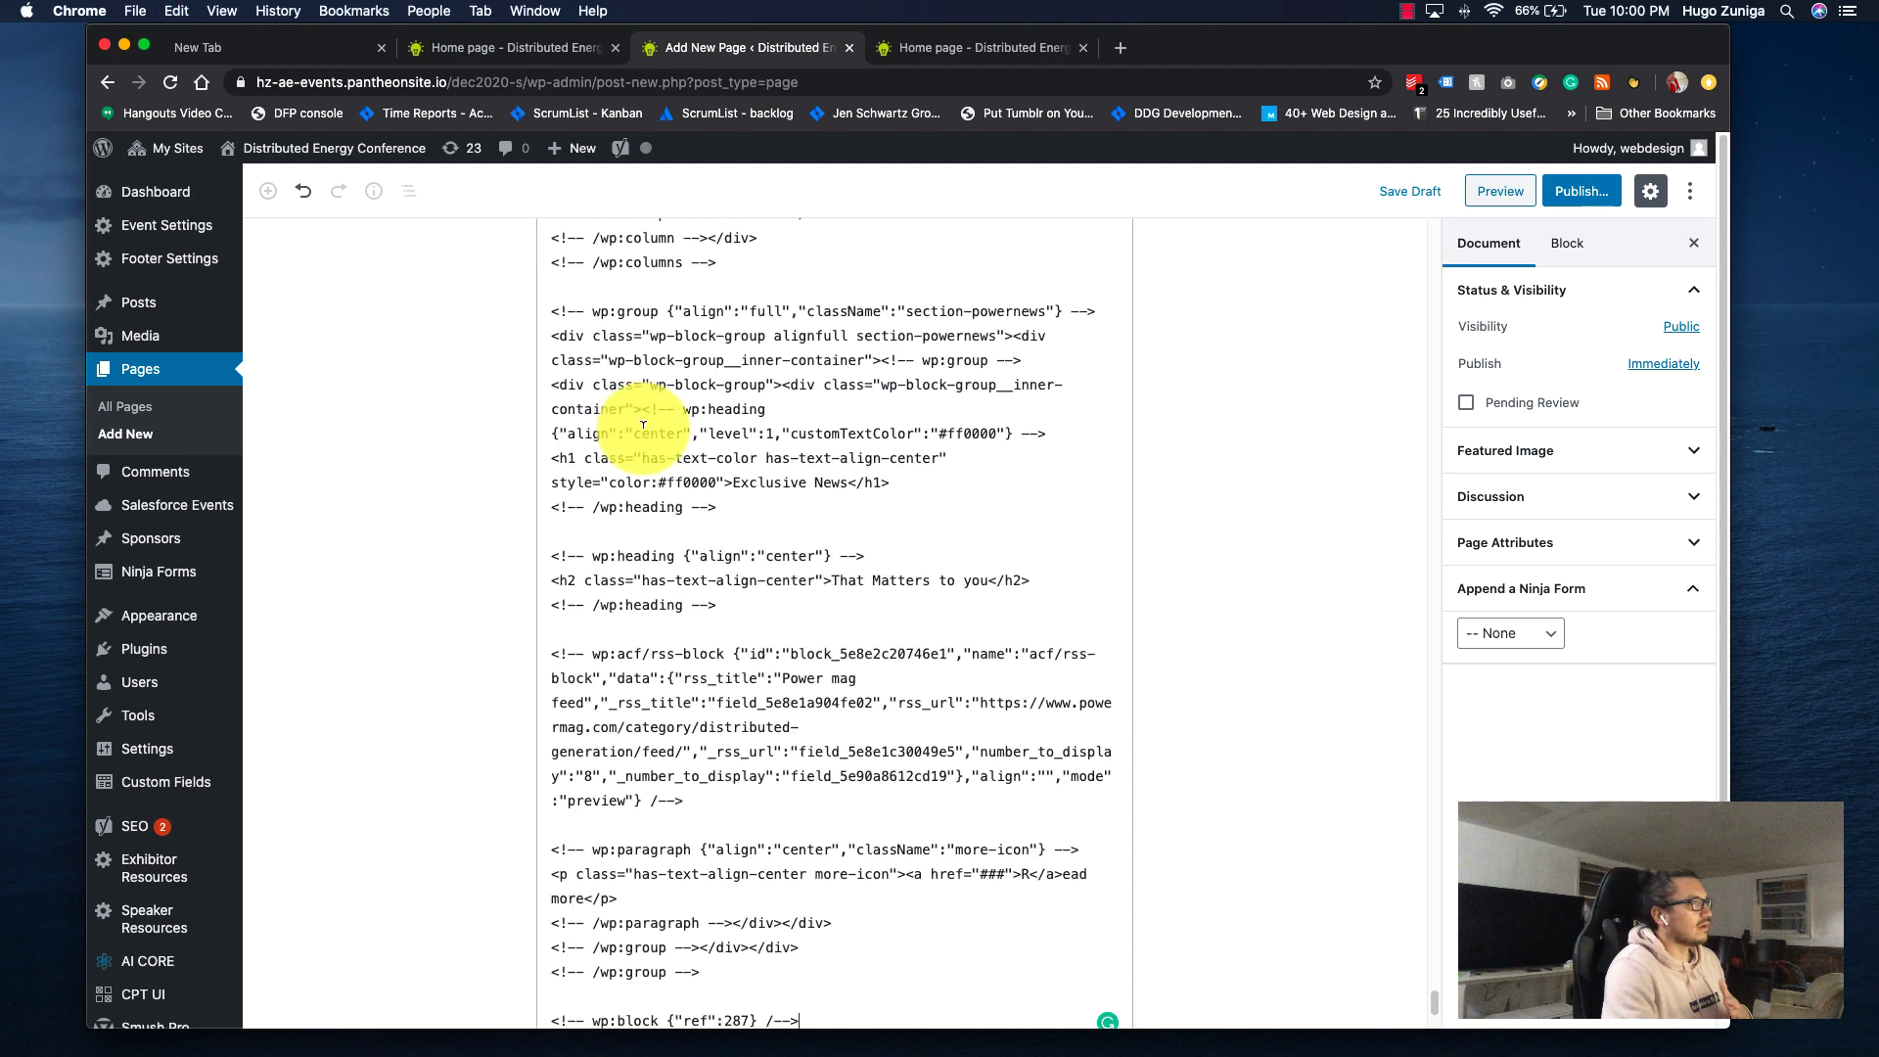
Review the pasted code back to its beginning and show the new page in the visual editor.
scroll(832, 426, up, 3)
scroll(860, 428, up, 15)
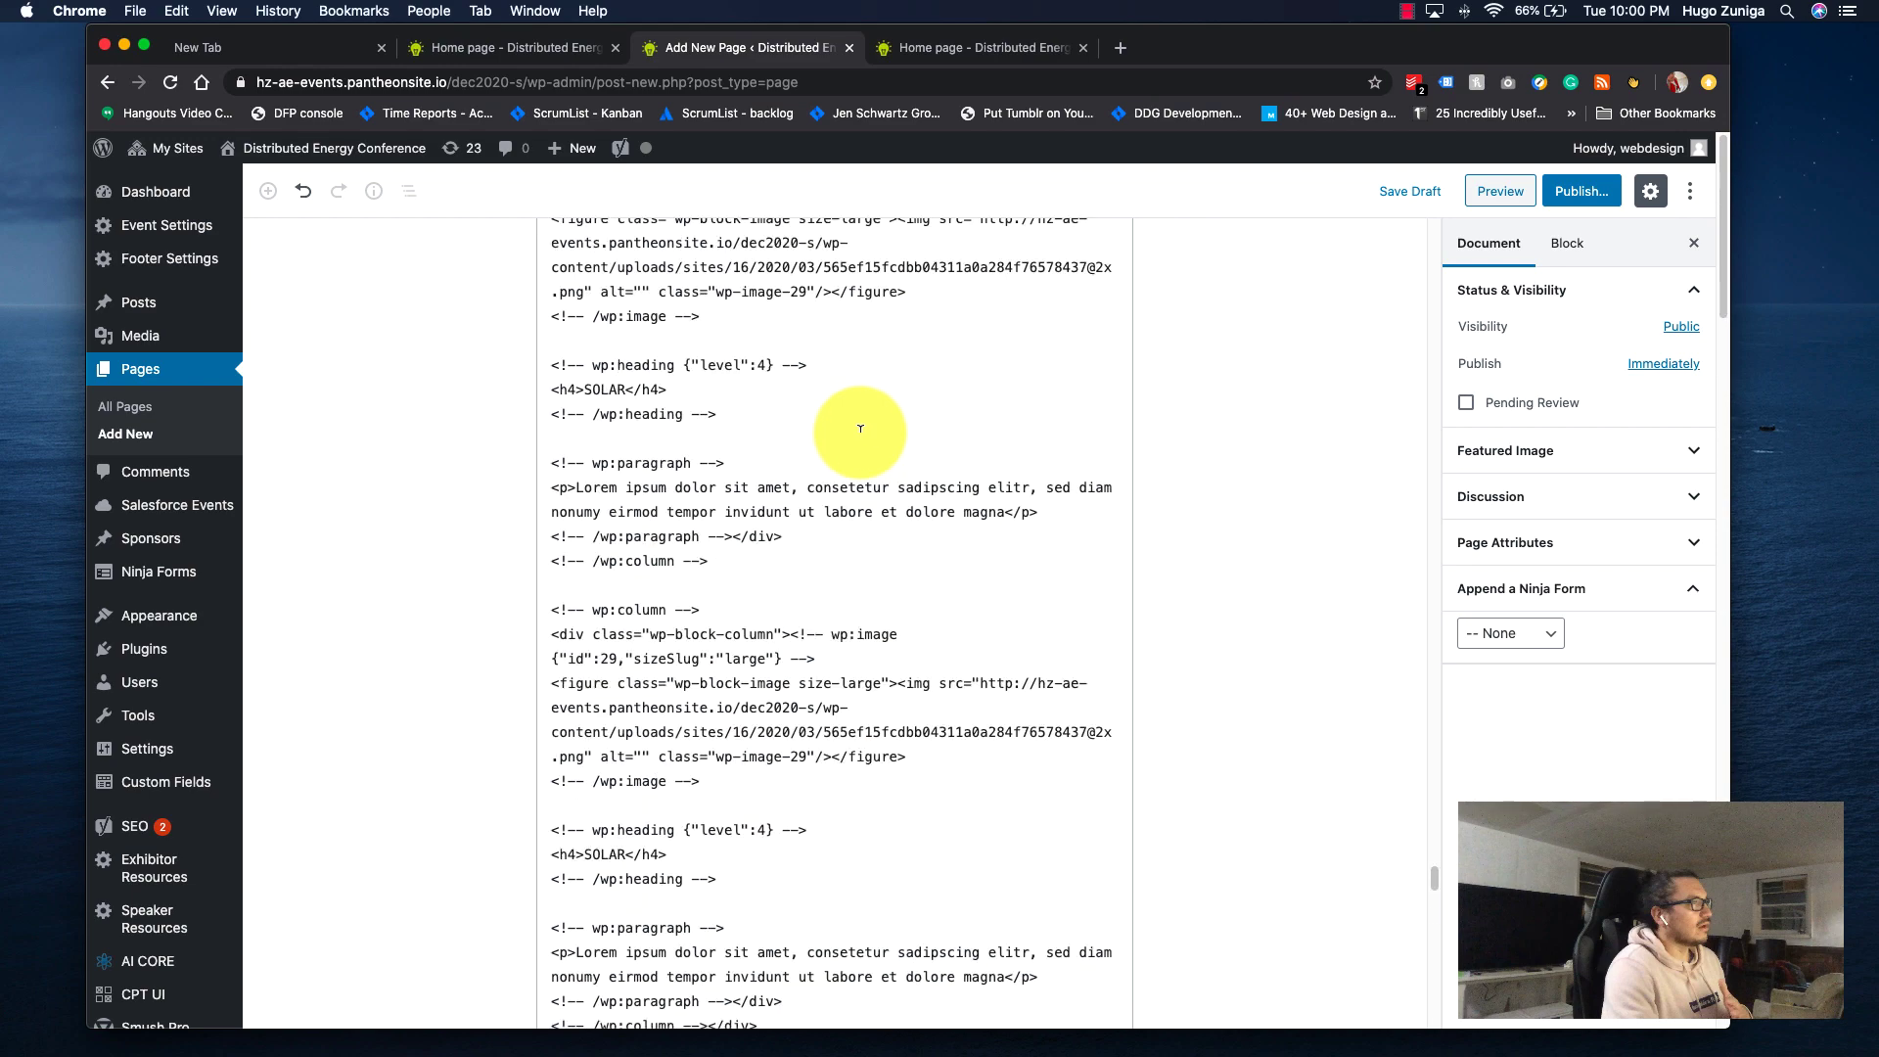
scroll(870, 422, up, 10)
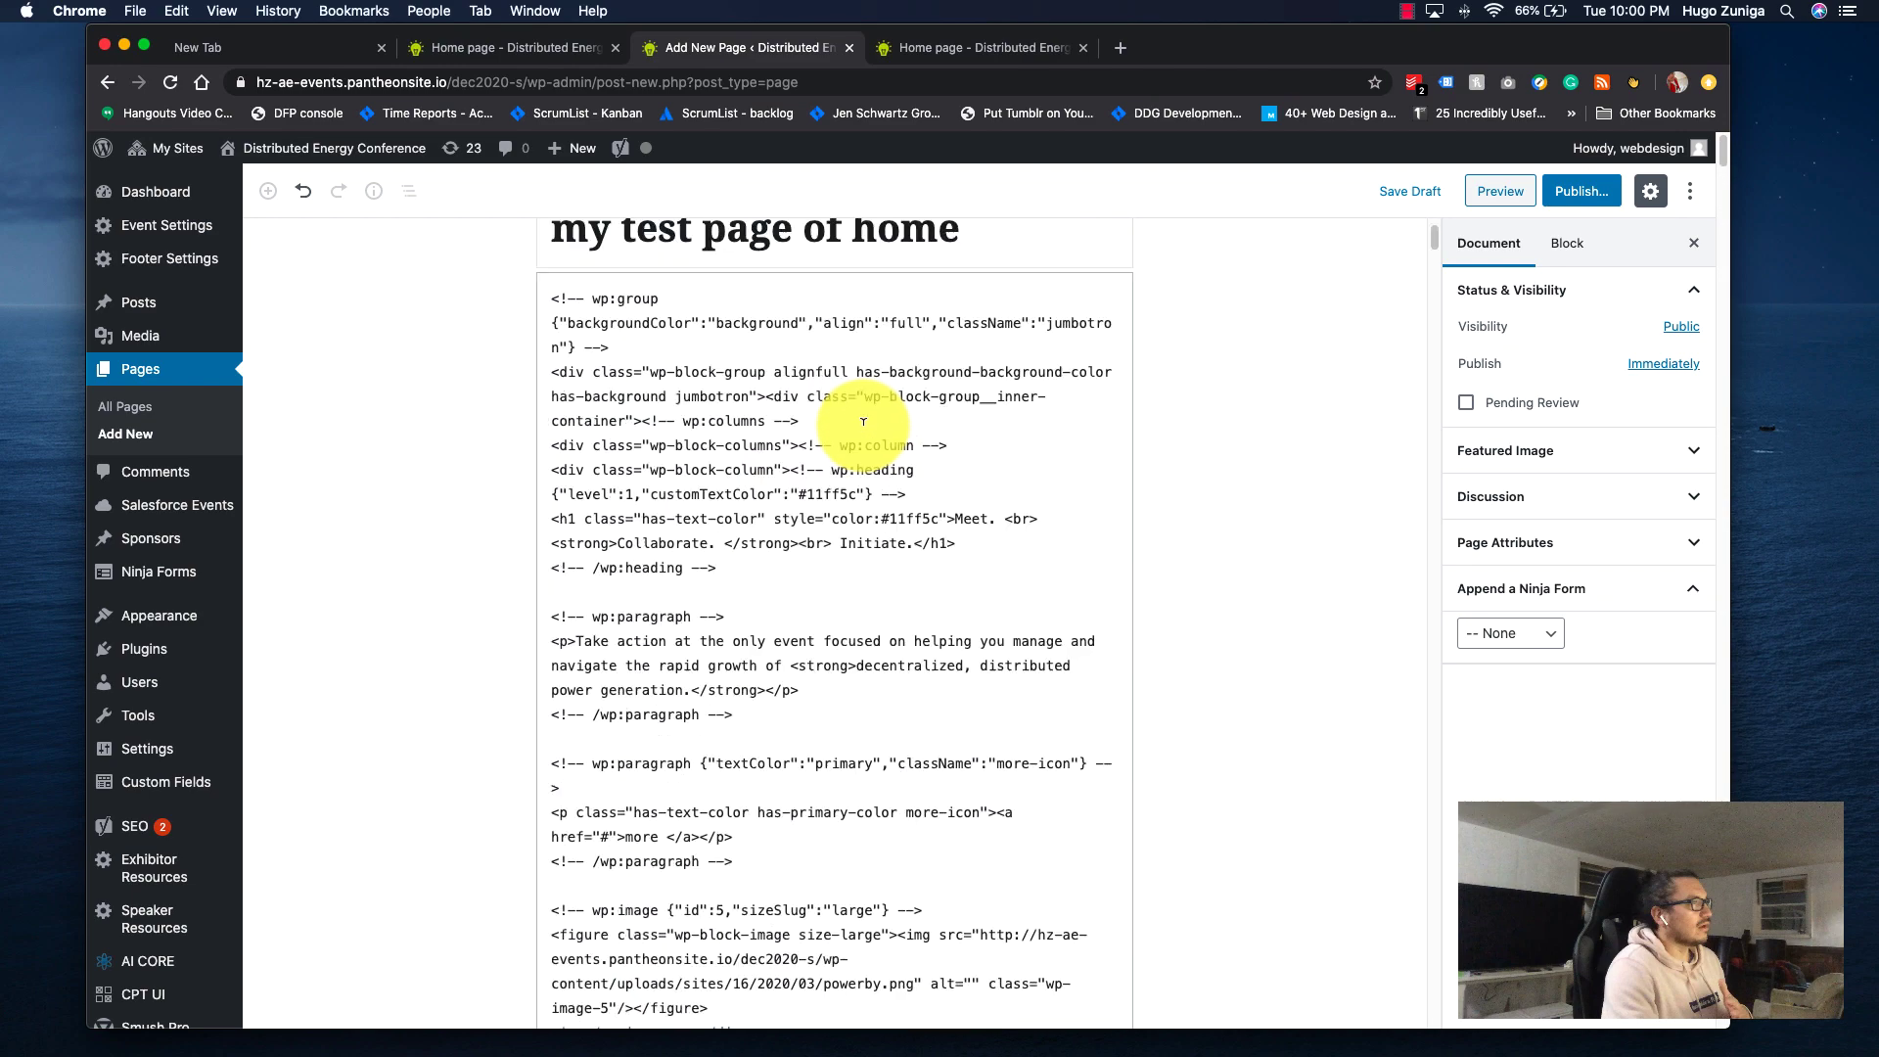
click(1688, 191)
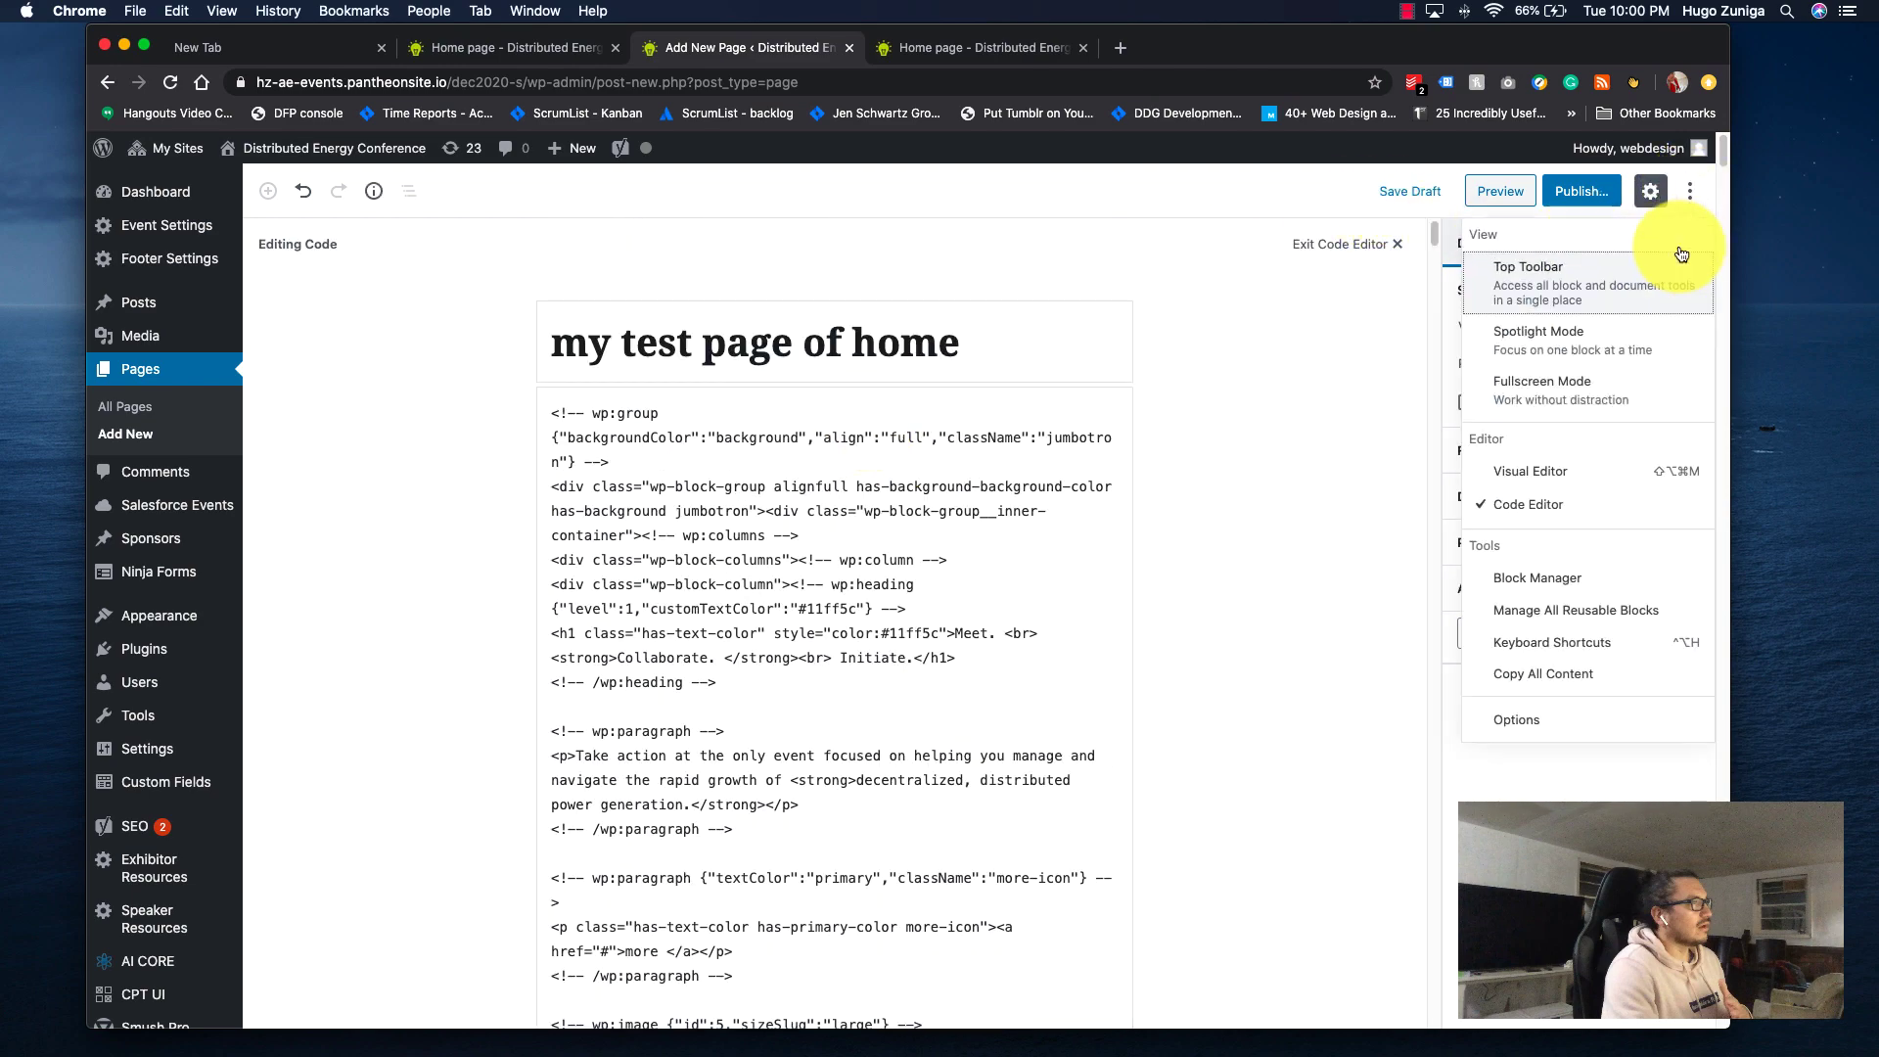
click(1591, 477)
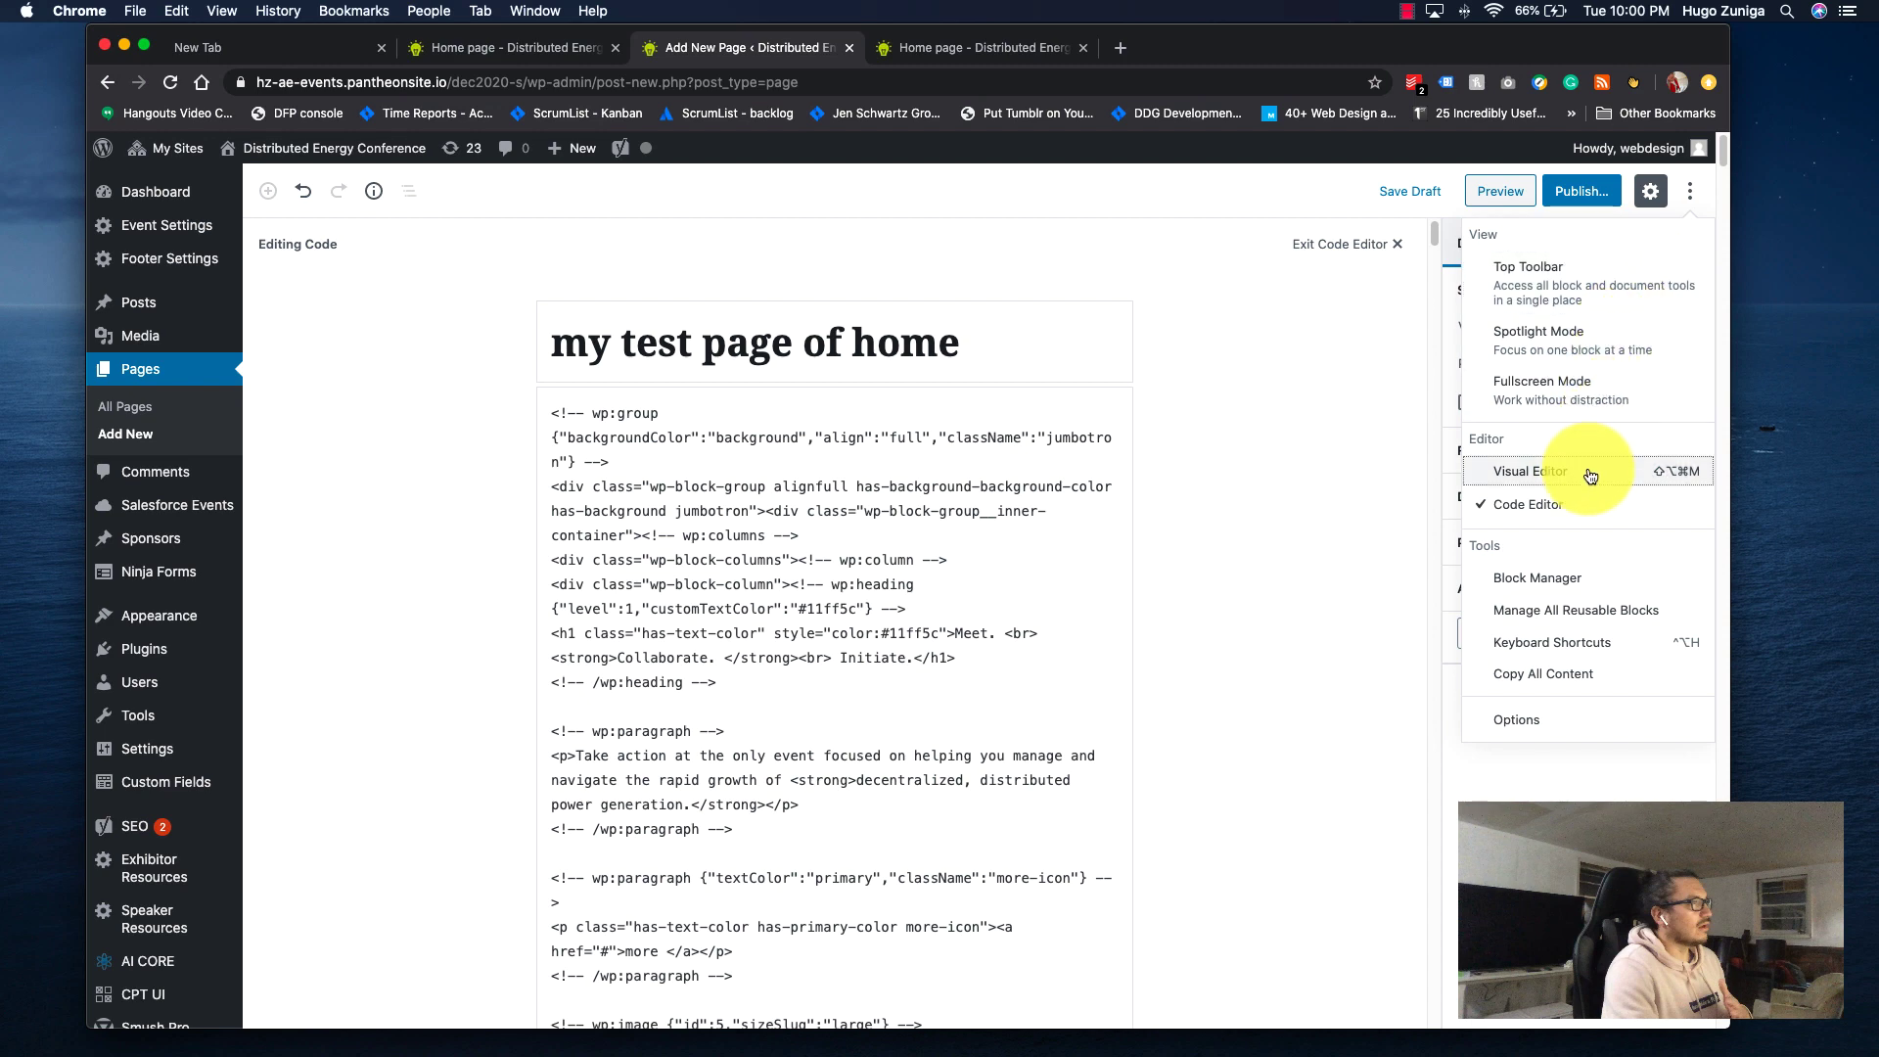
click(1591, 474)
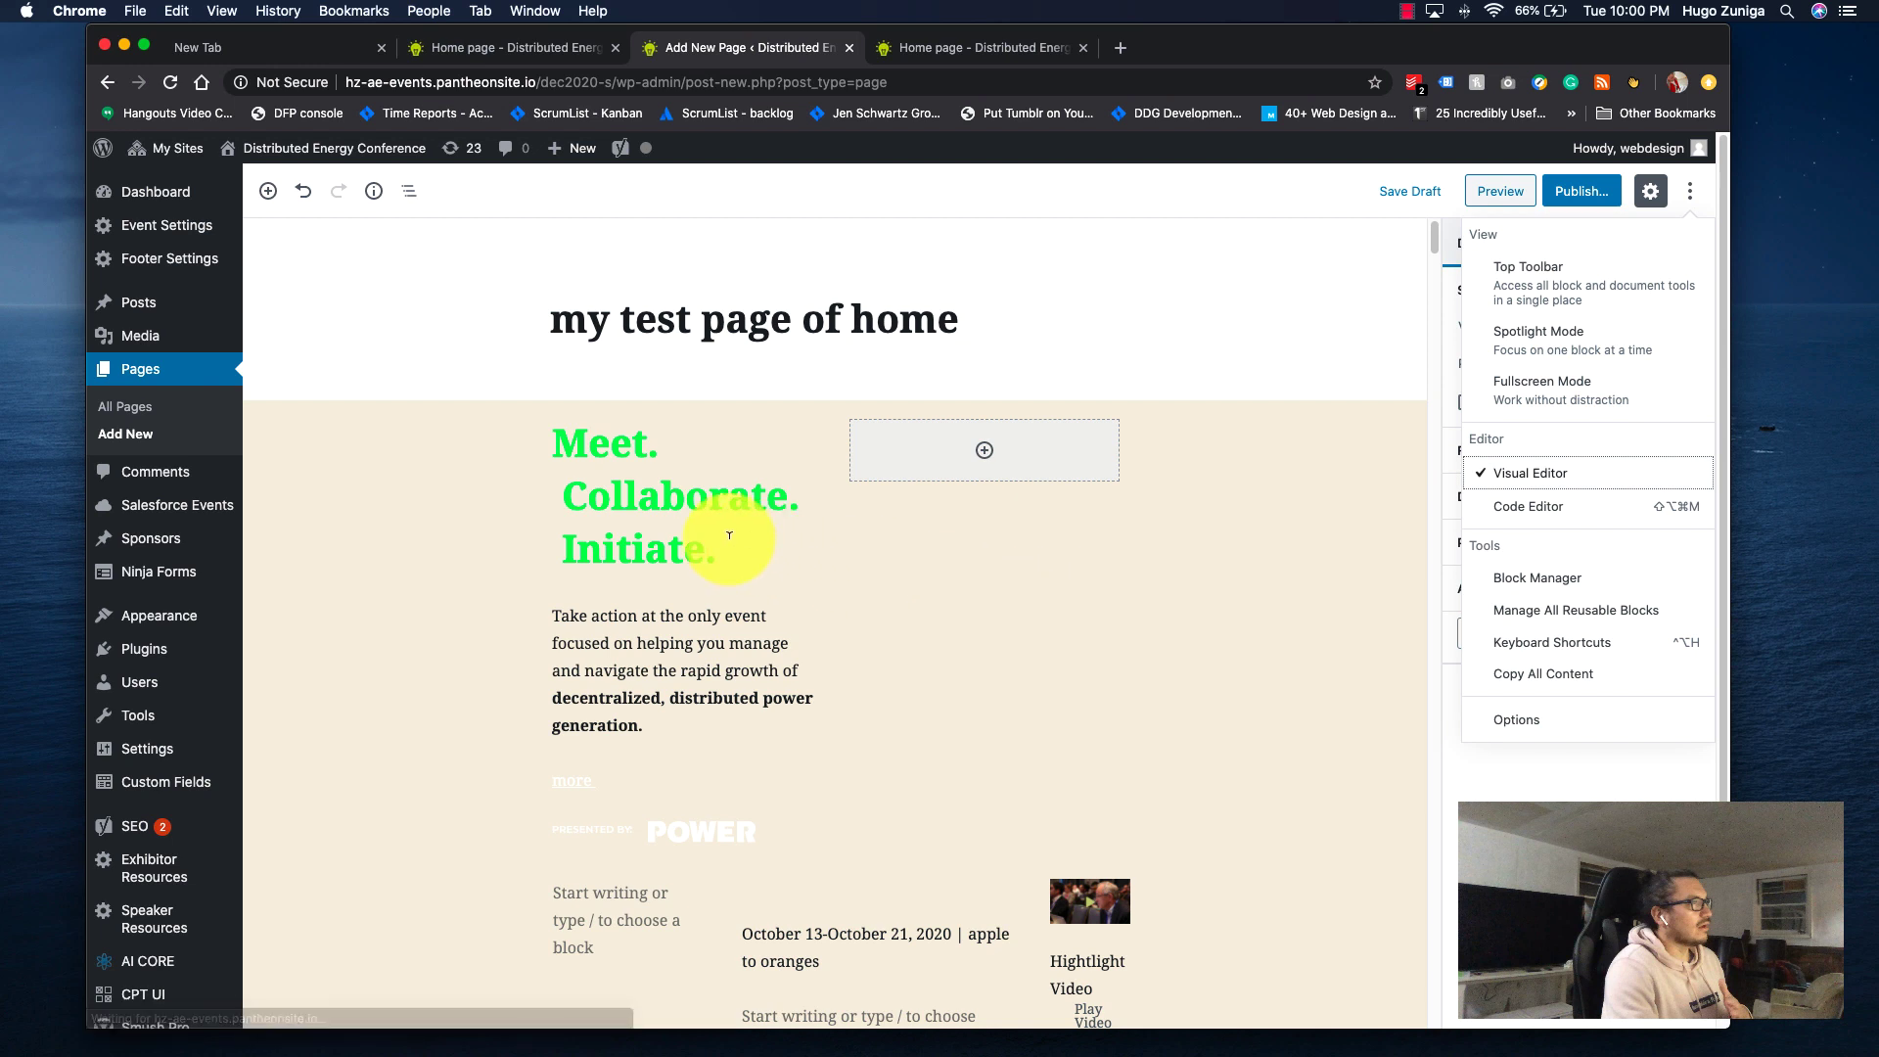
Preview the "my test page of home" page and look through its copied sections.
click(1502, 192)
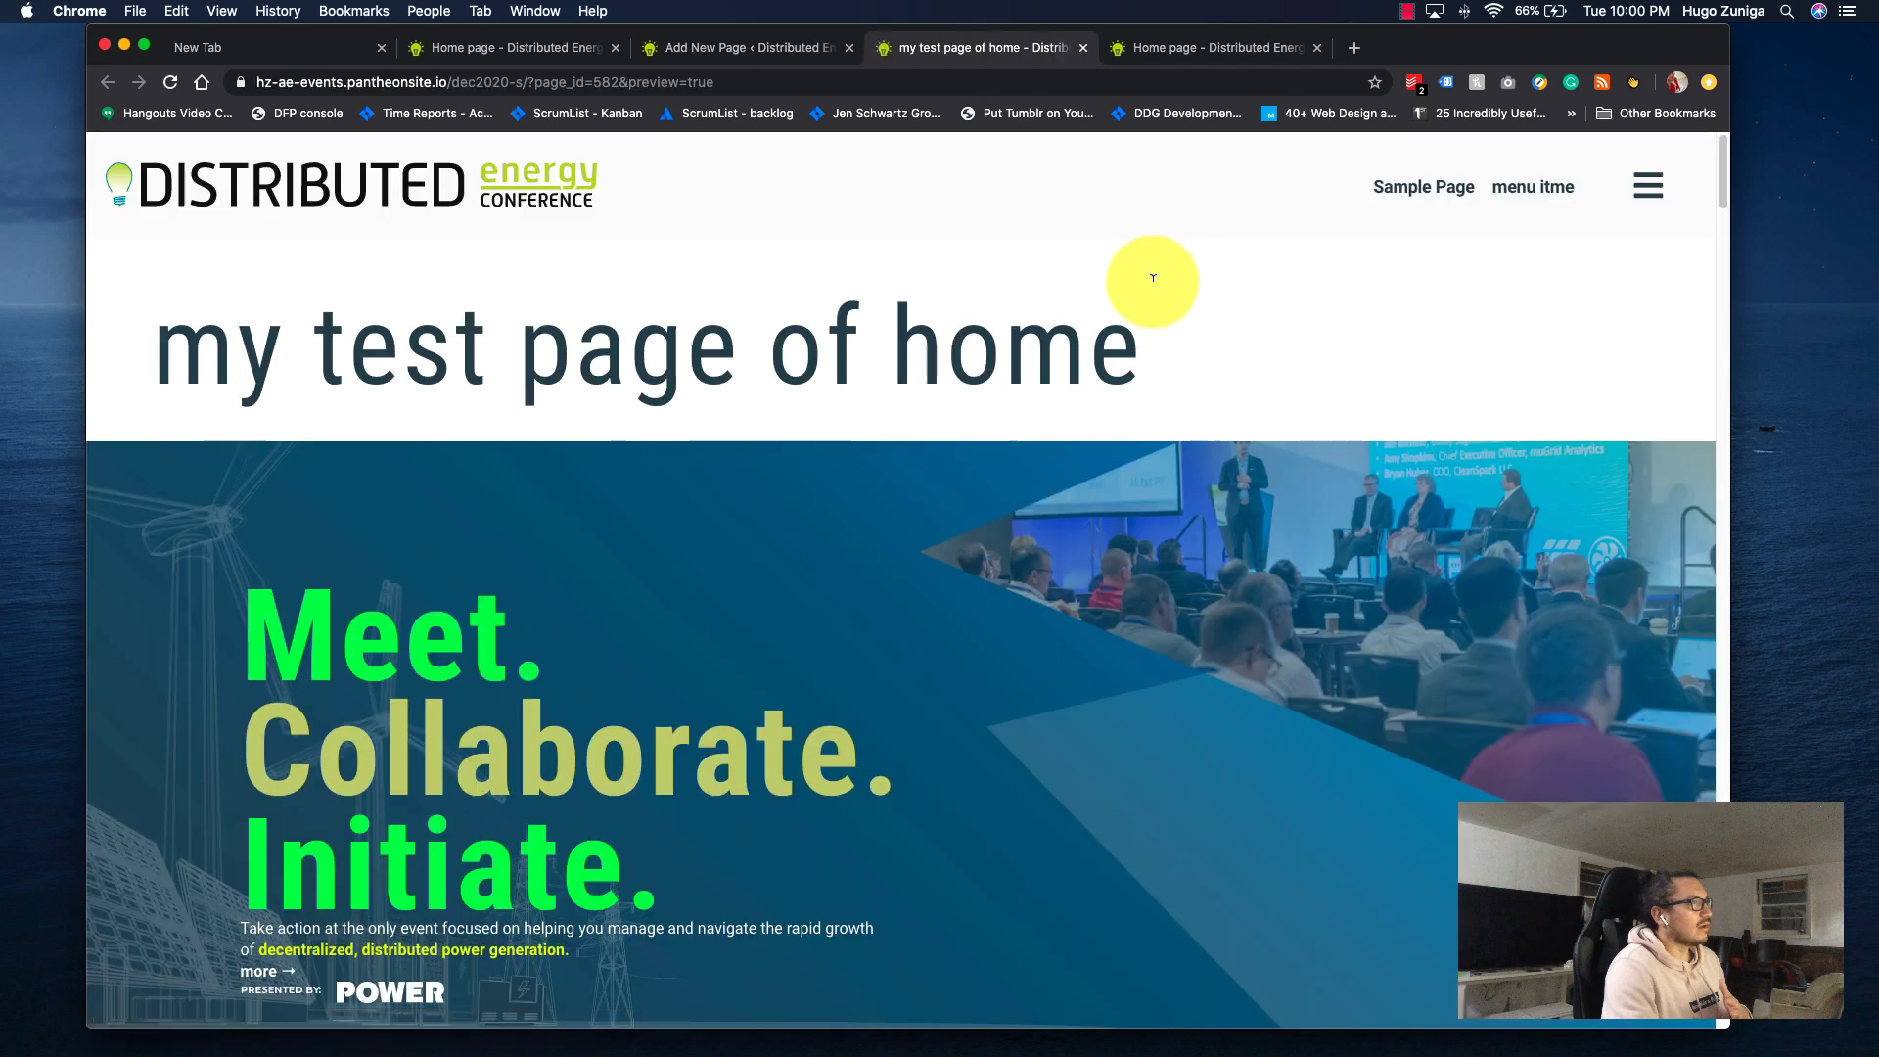
scroll(1049, 472, down, 10)
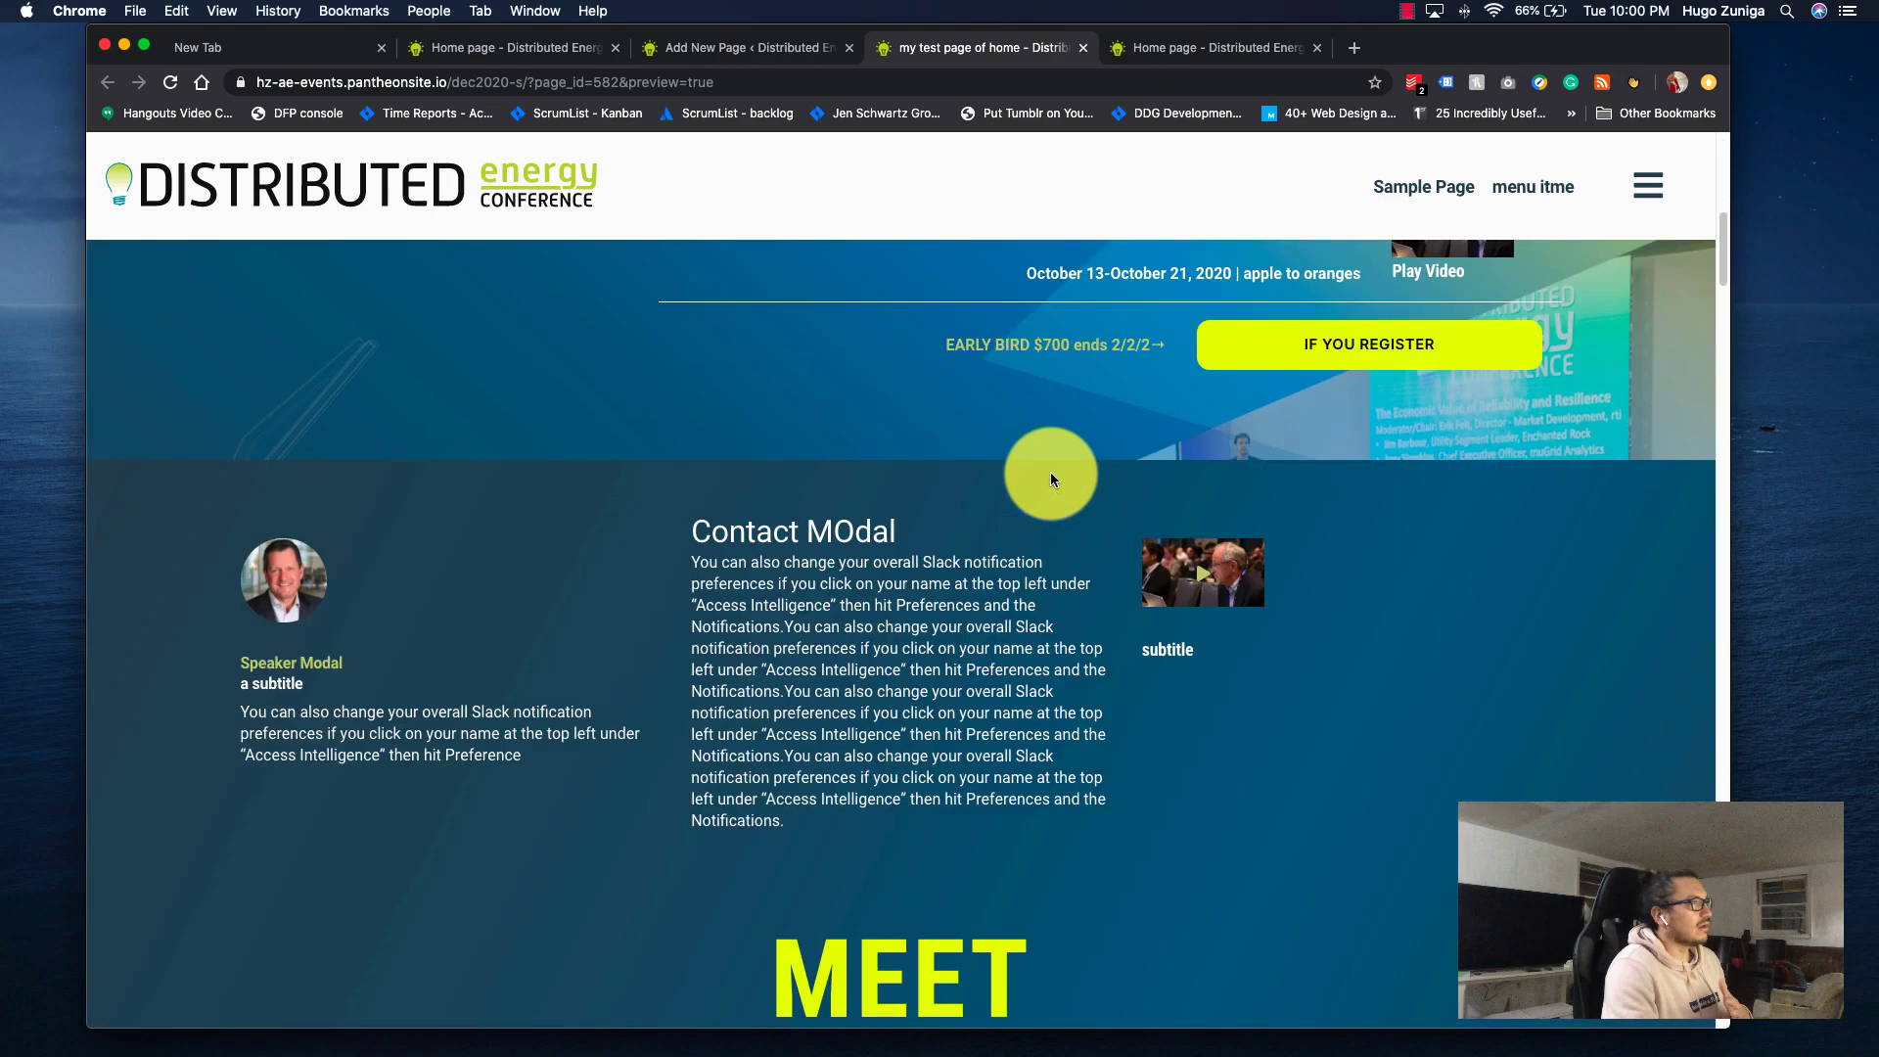
scroll(1050, 471, down, 20)
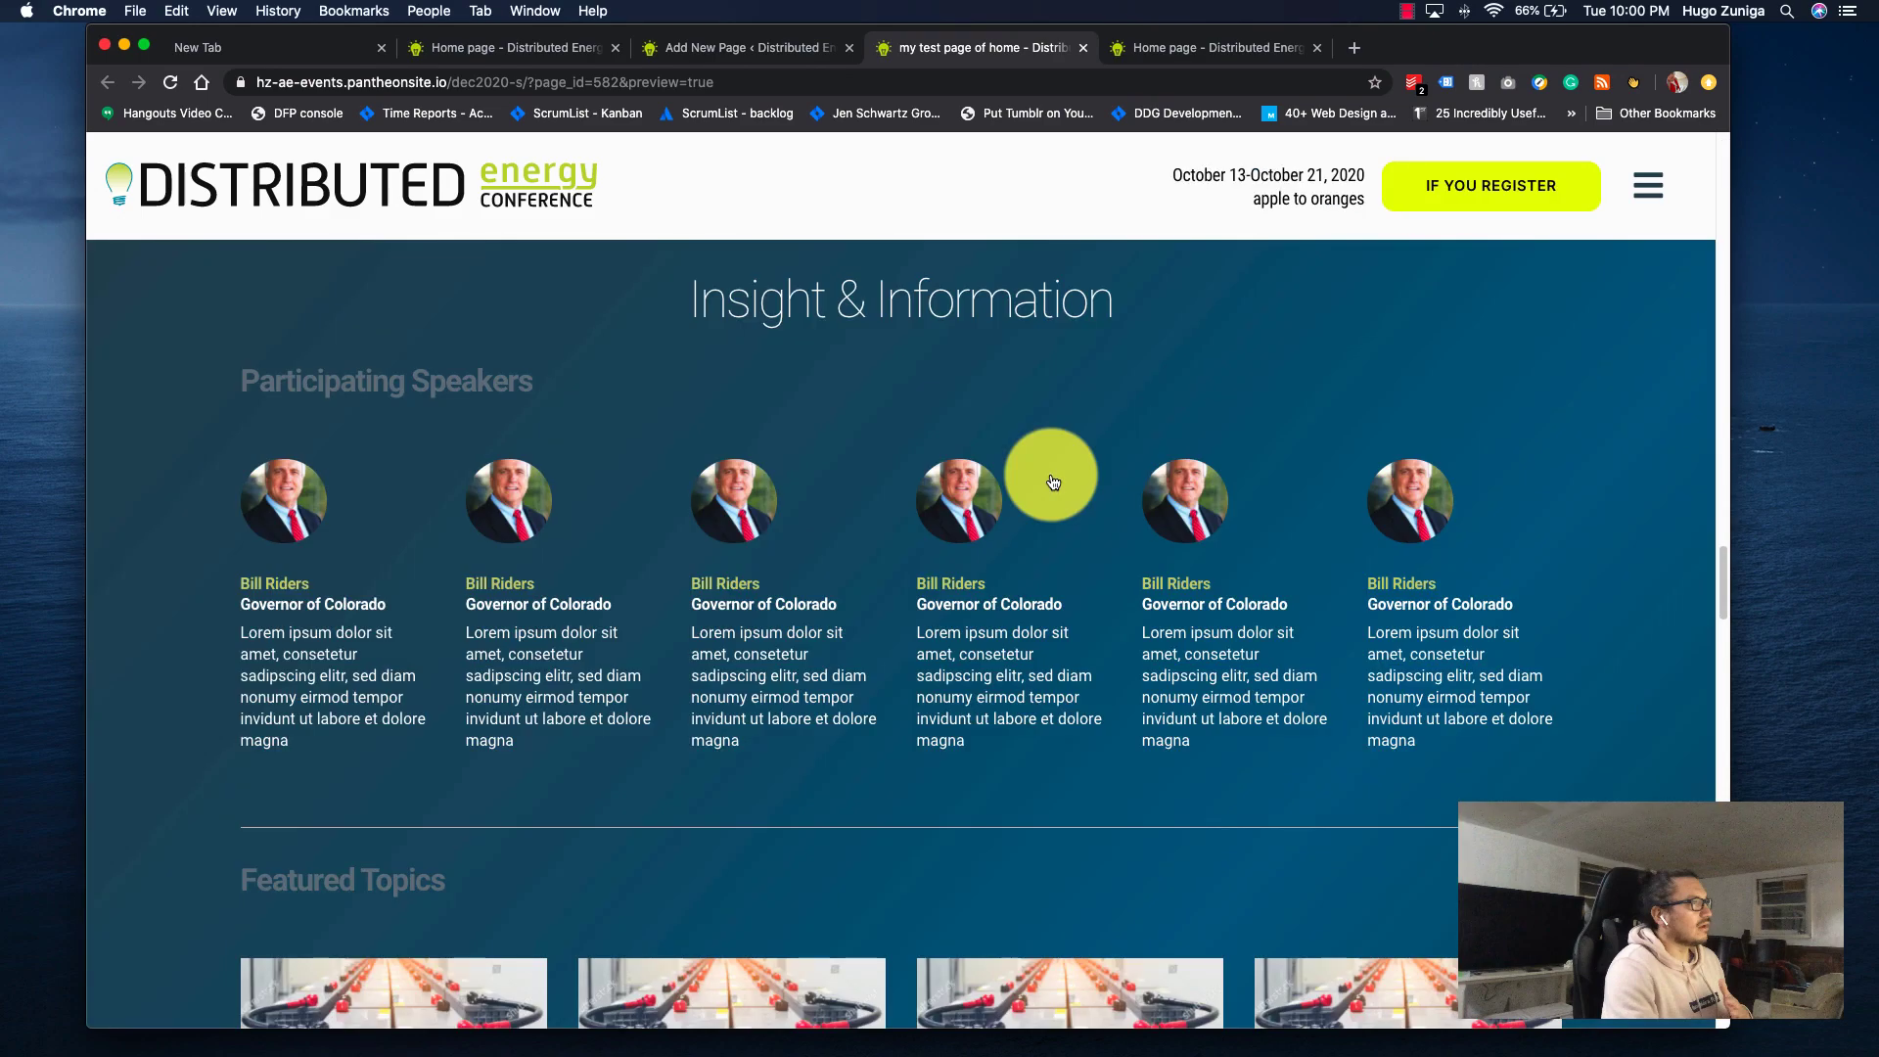
scroll(1053, 481, down, 15)
scroll(1057, 484, up, 20)
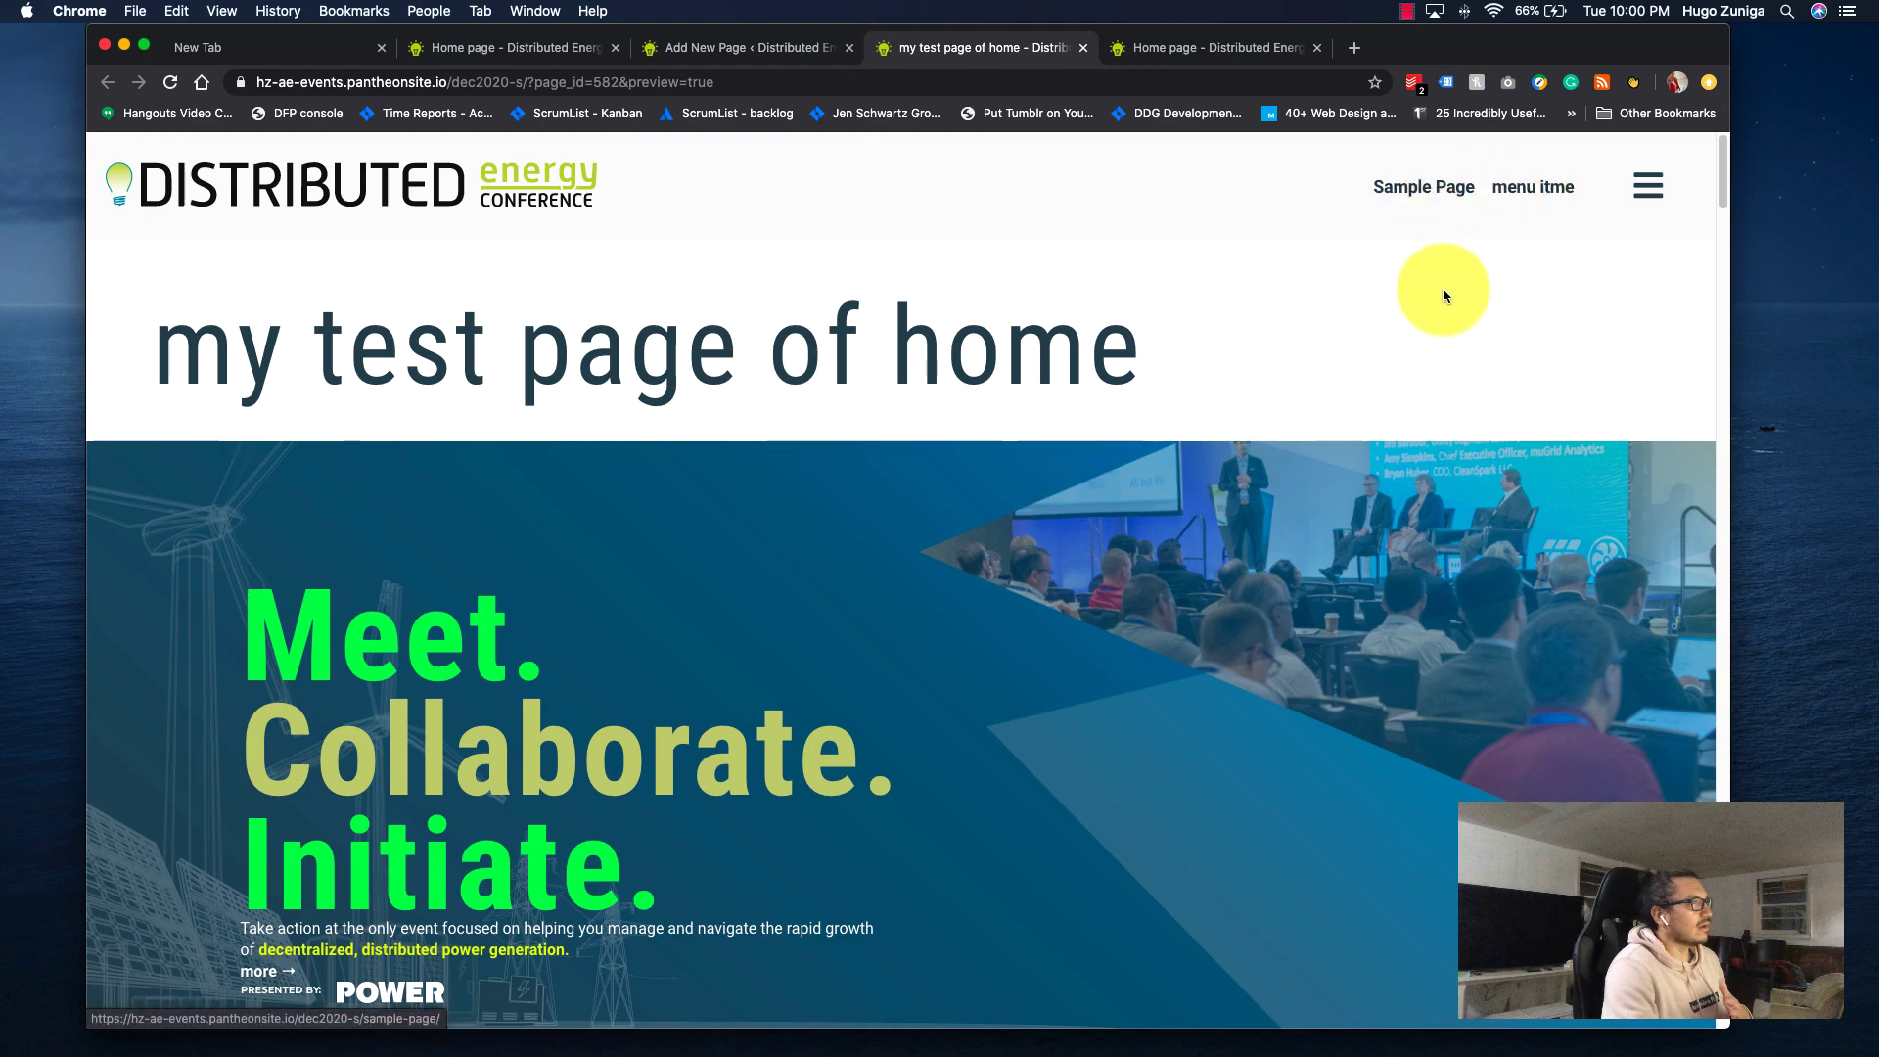
Open the site's full navigation menu in the preview, view its items, and close it.
click(1649, 188)
click(1650, 191)
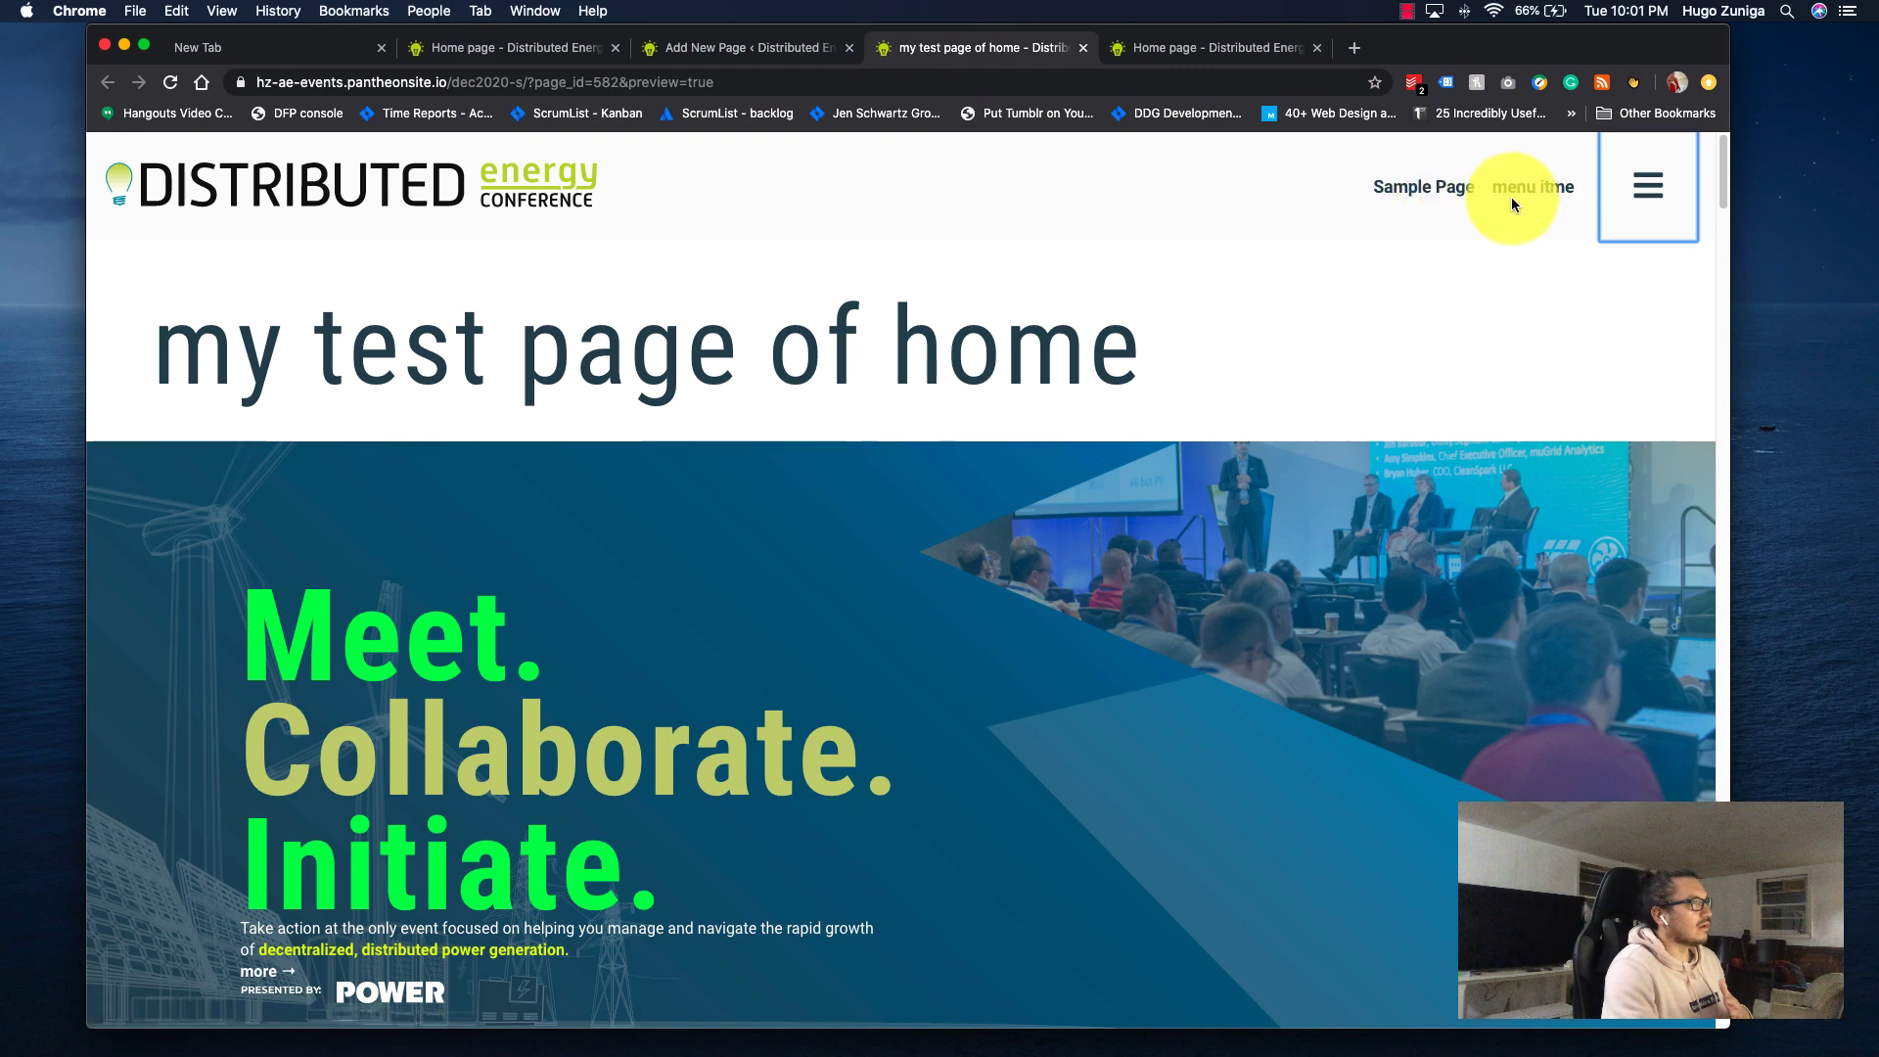
click(1648, 186)
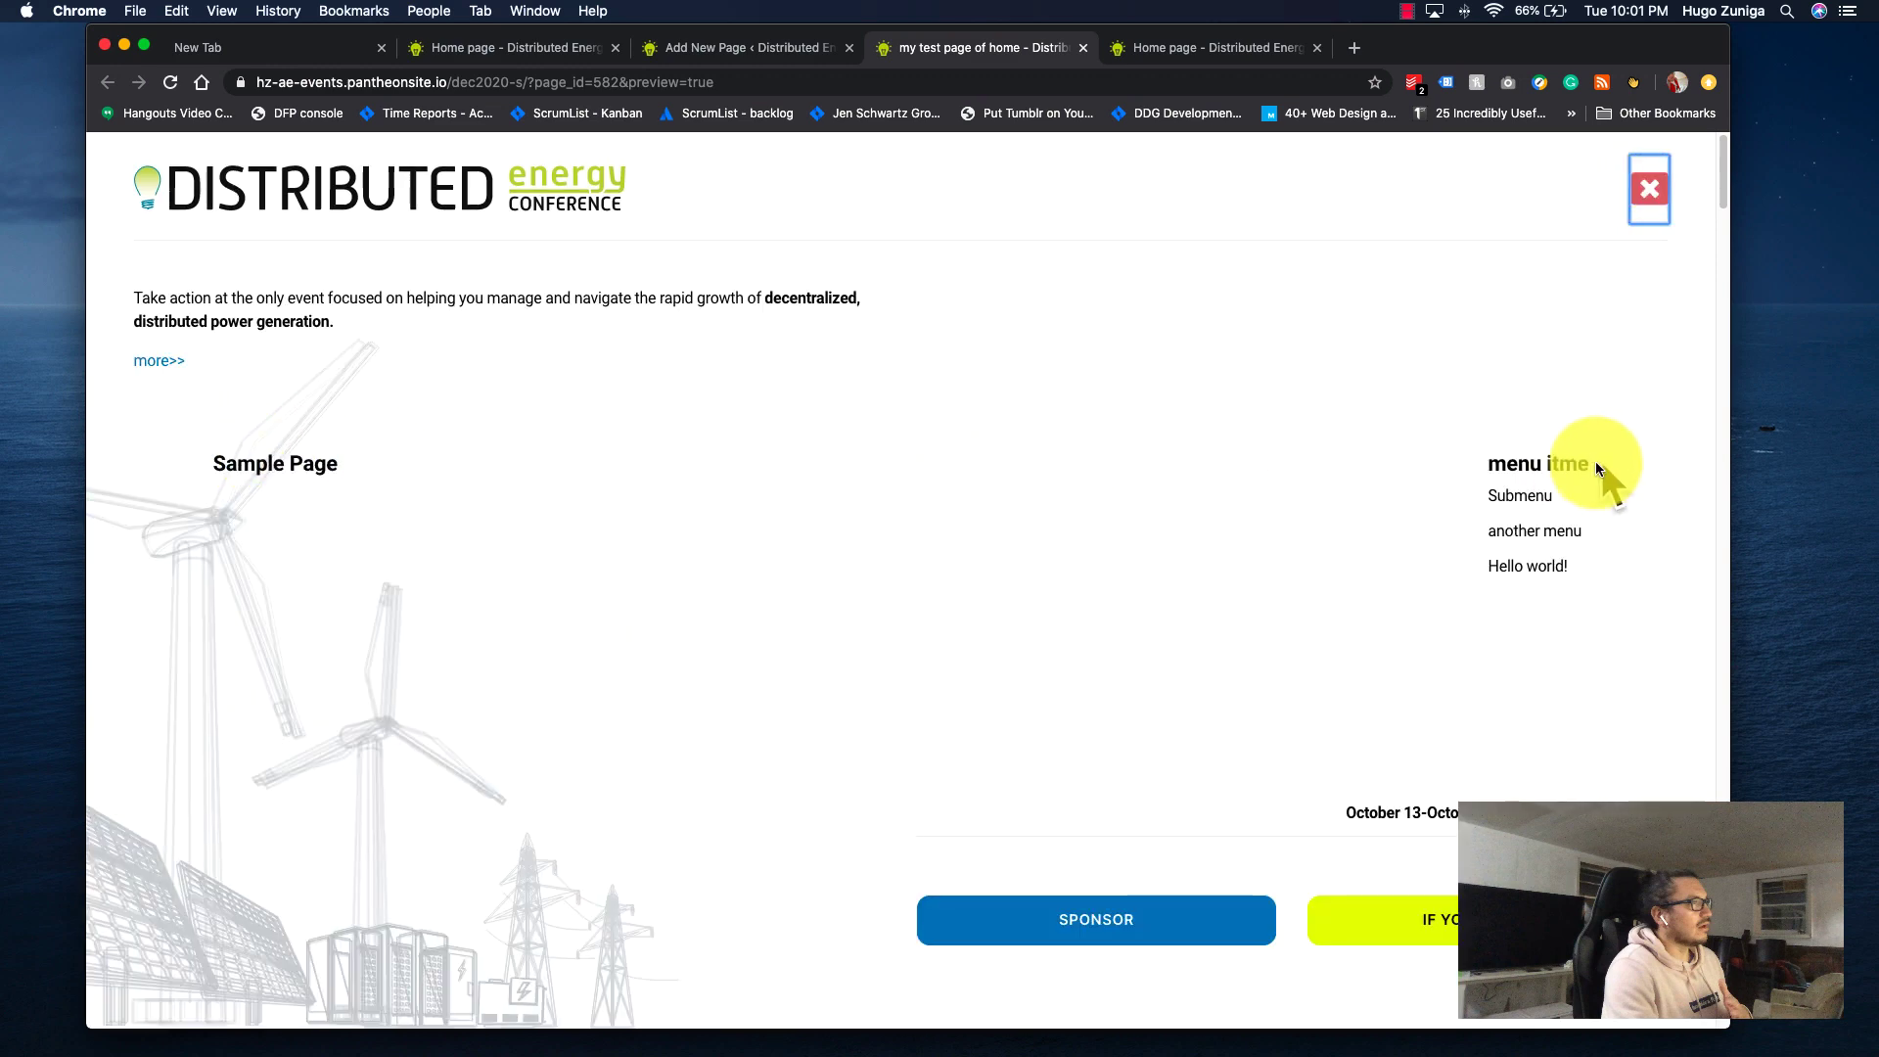
click(1649, 191)
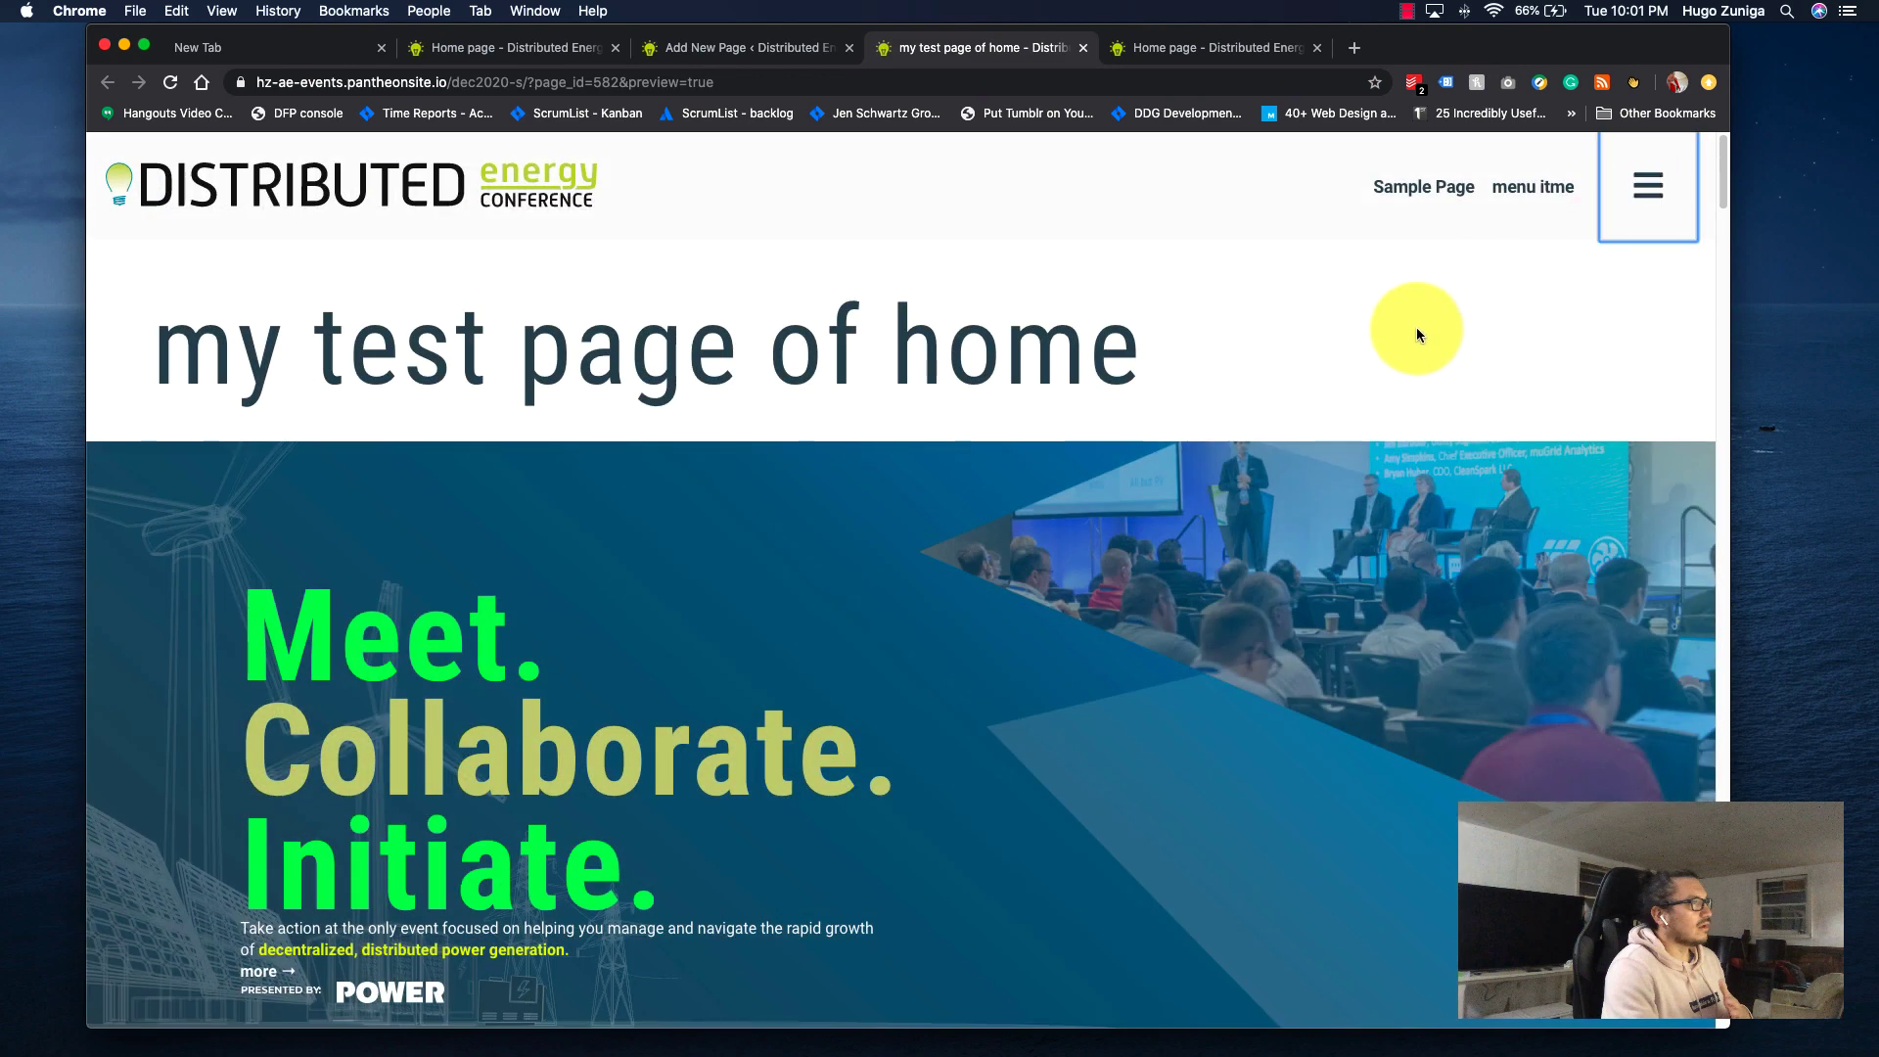
Look through the test page preview from the Contact Modal area down to Exclusive News and return to its beginning.
scroll(1417, 327, down, 5)
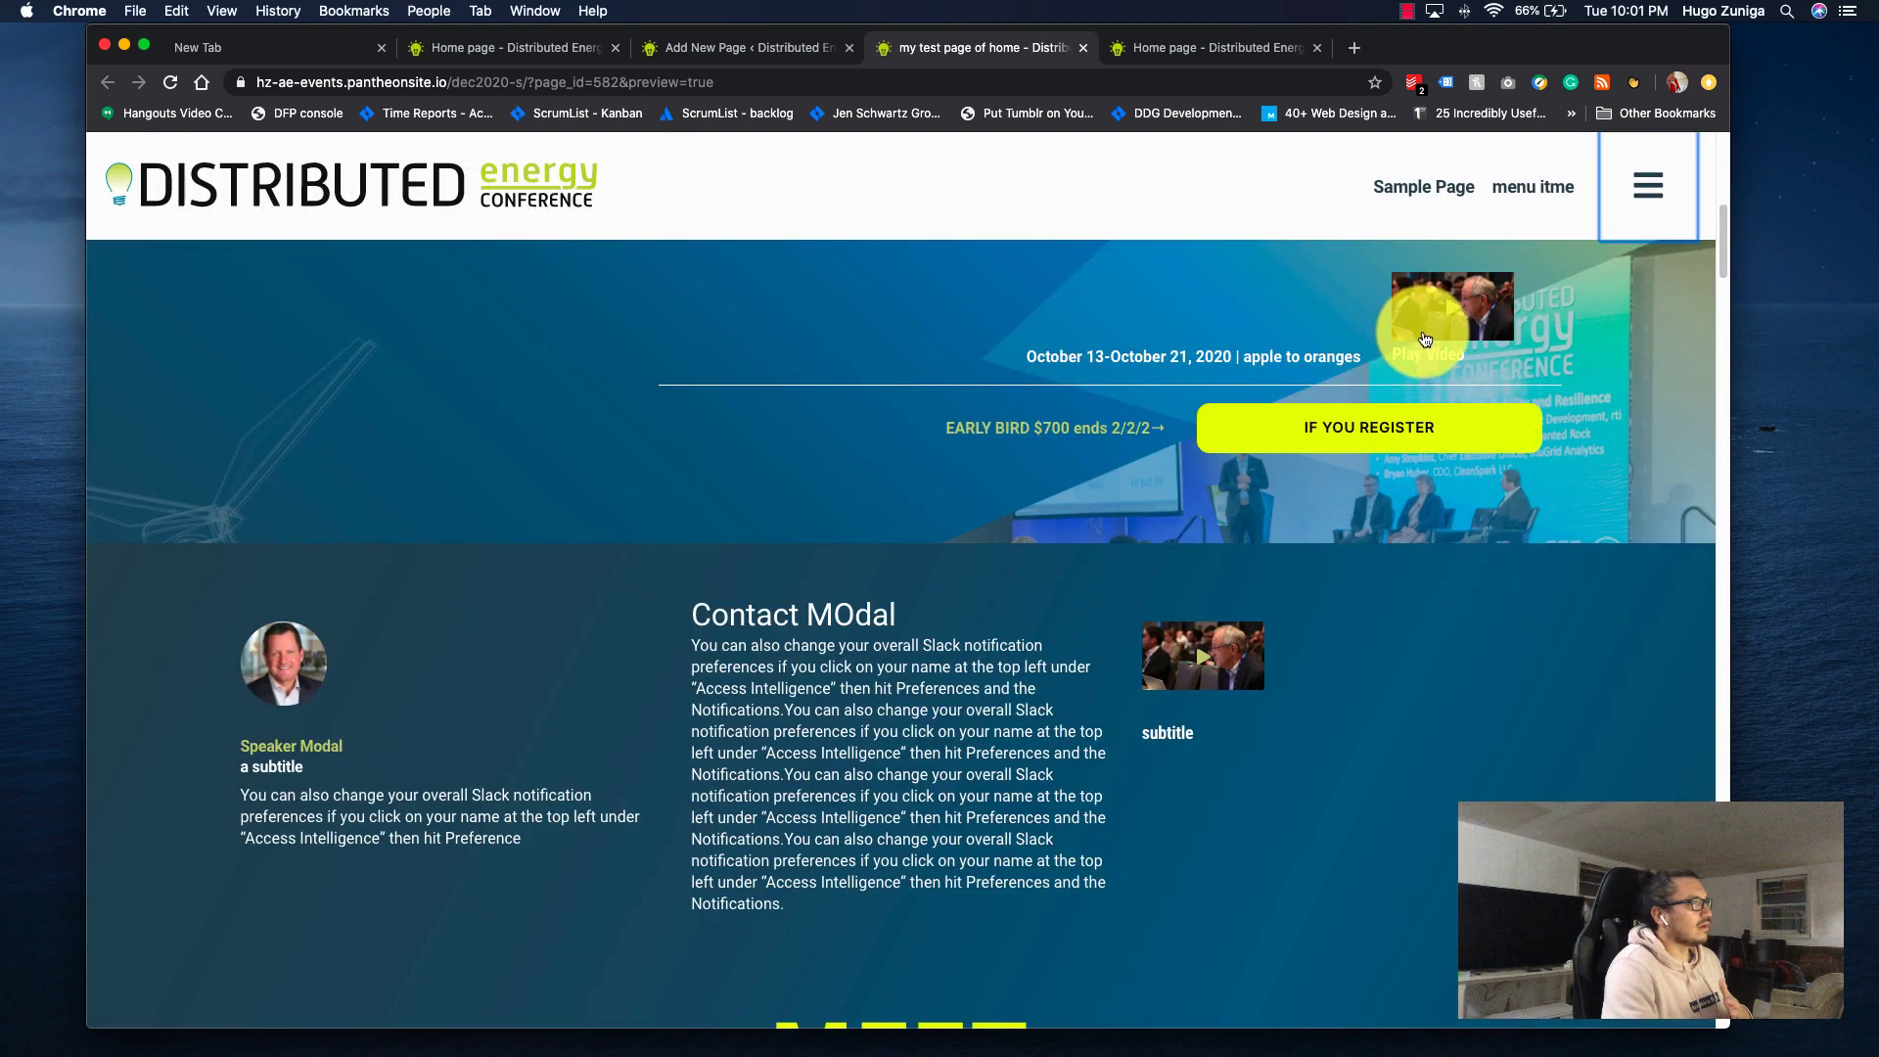
scroll(1462, 430, down, 8)
scroll(1462, 430, down, 15)
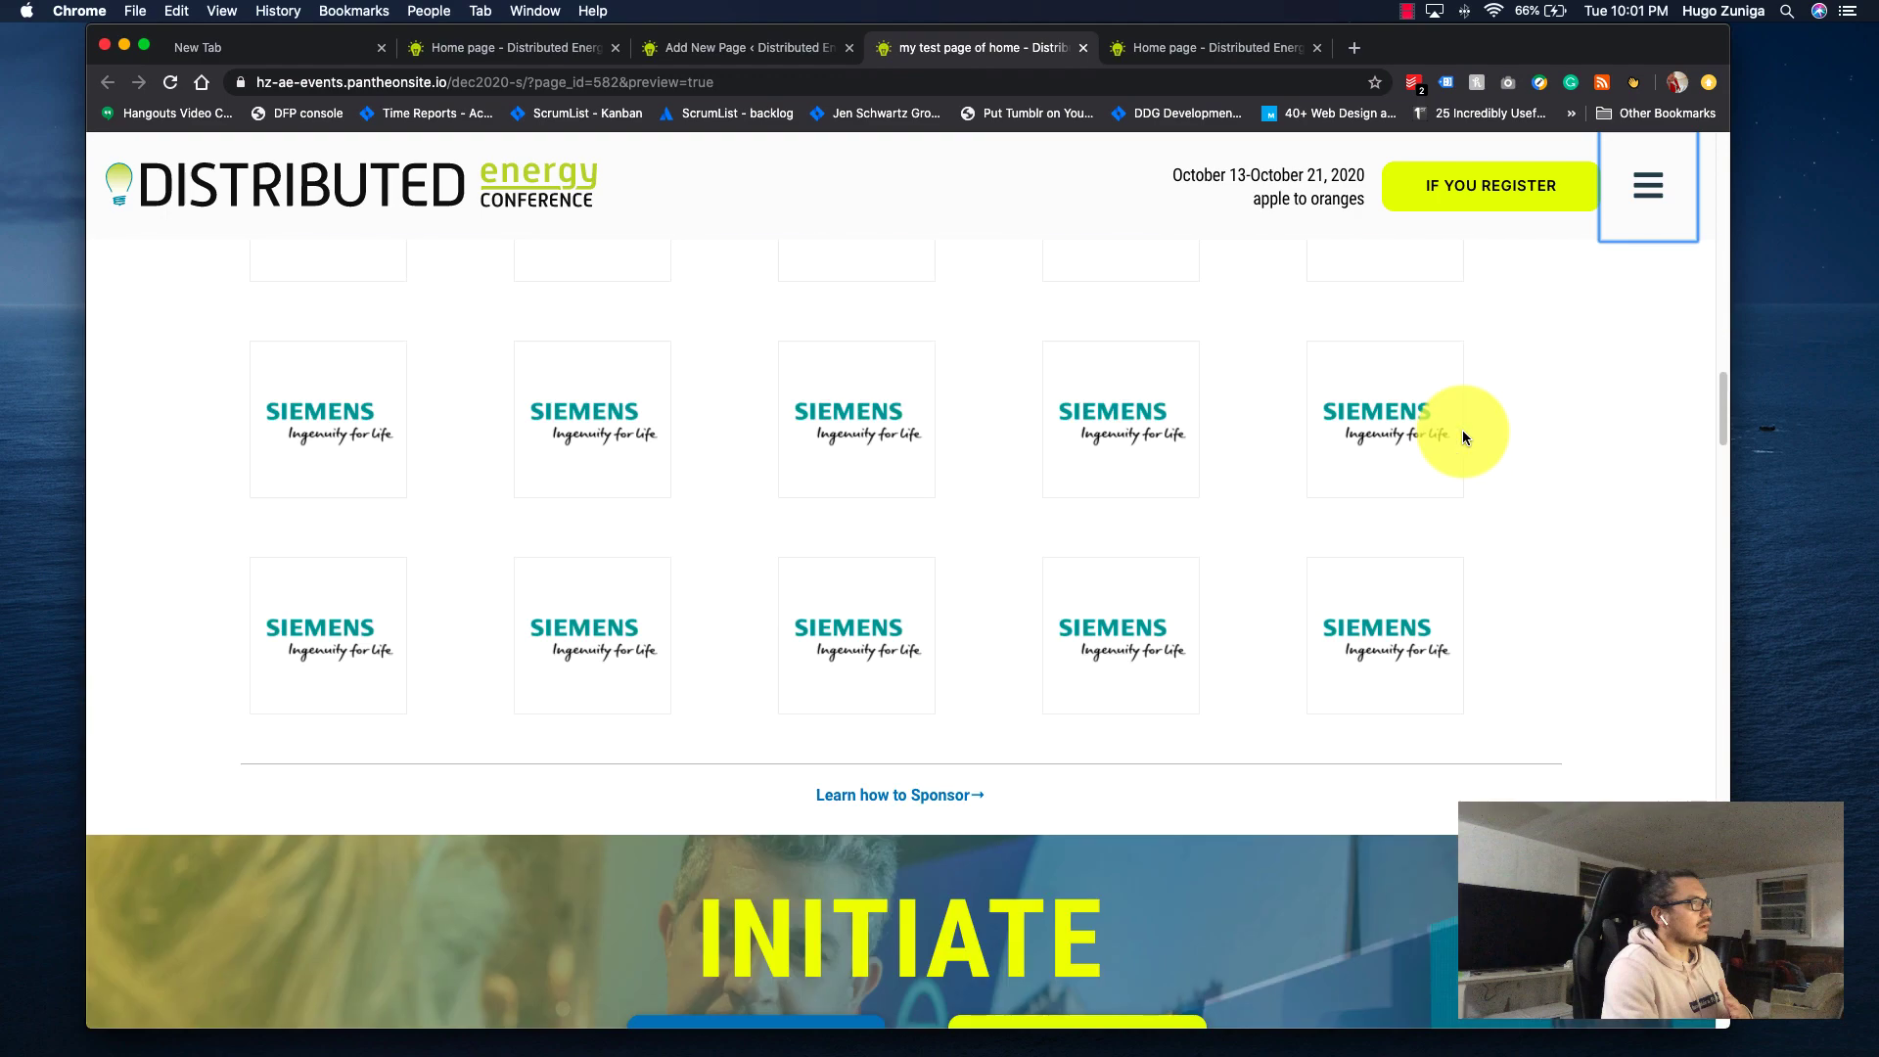
scroll(1460, 429, down, 8)
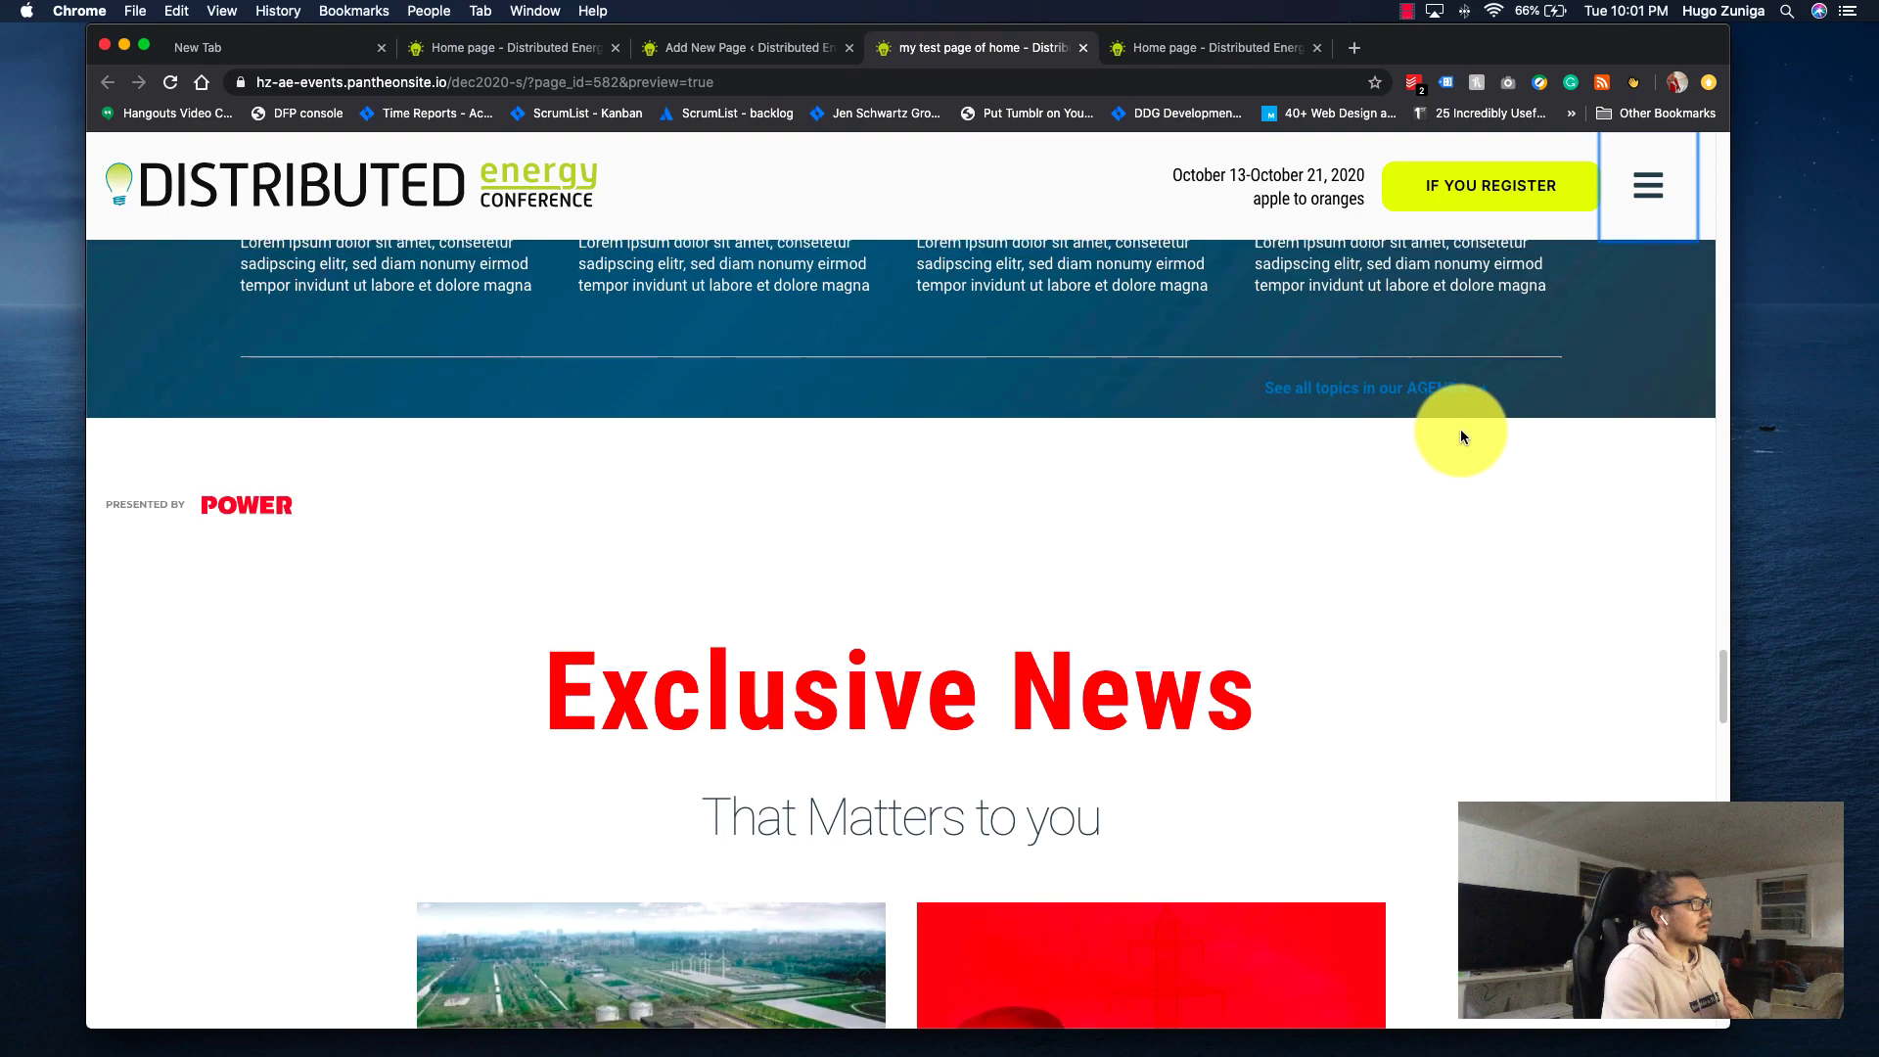
scroll(1460, 431, up, 20)
scroll(1460, 434, up, 10)
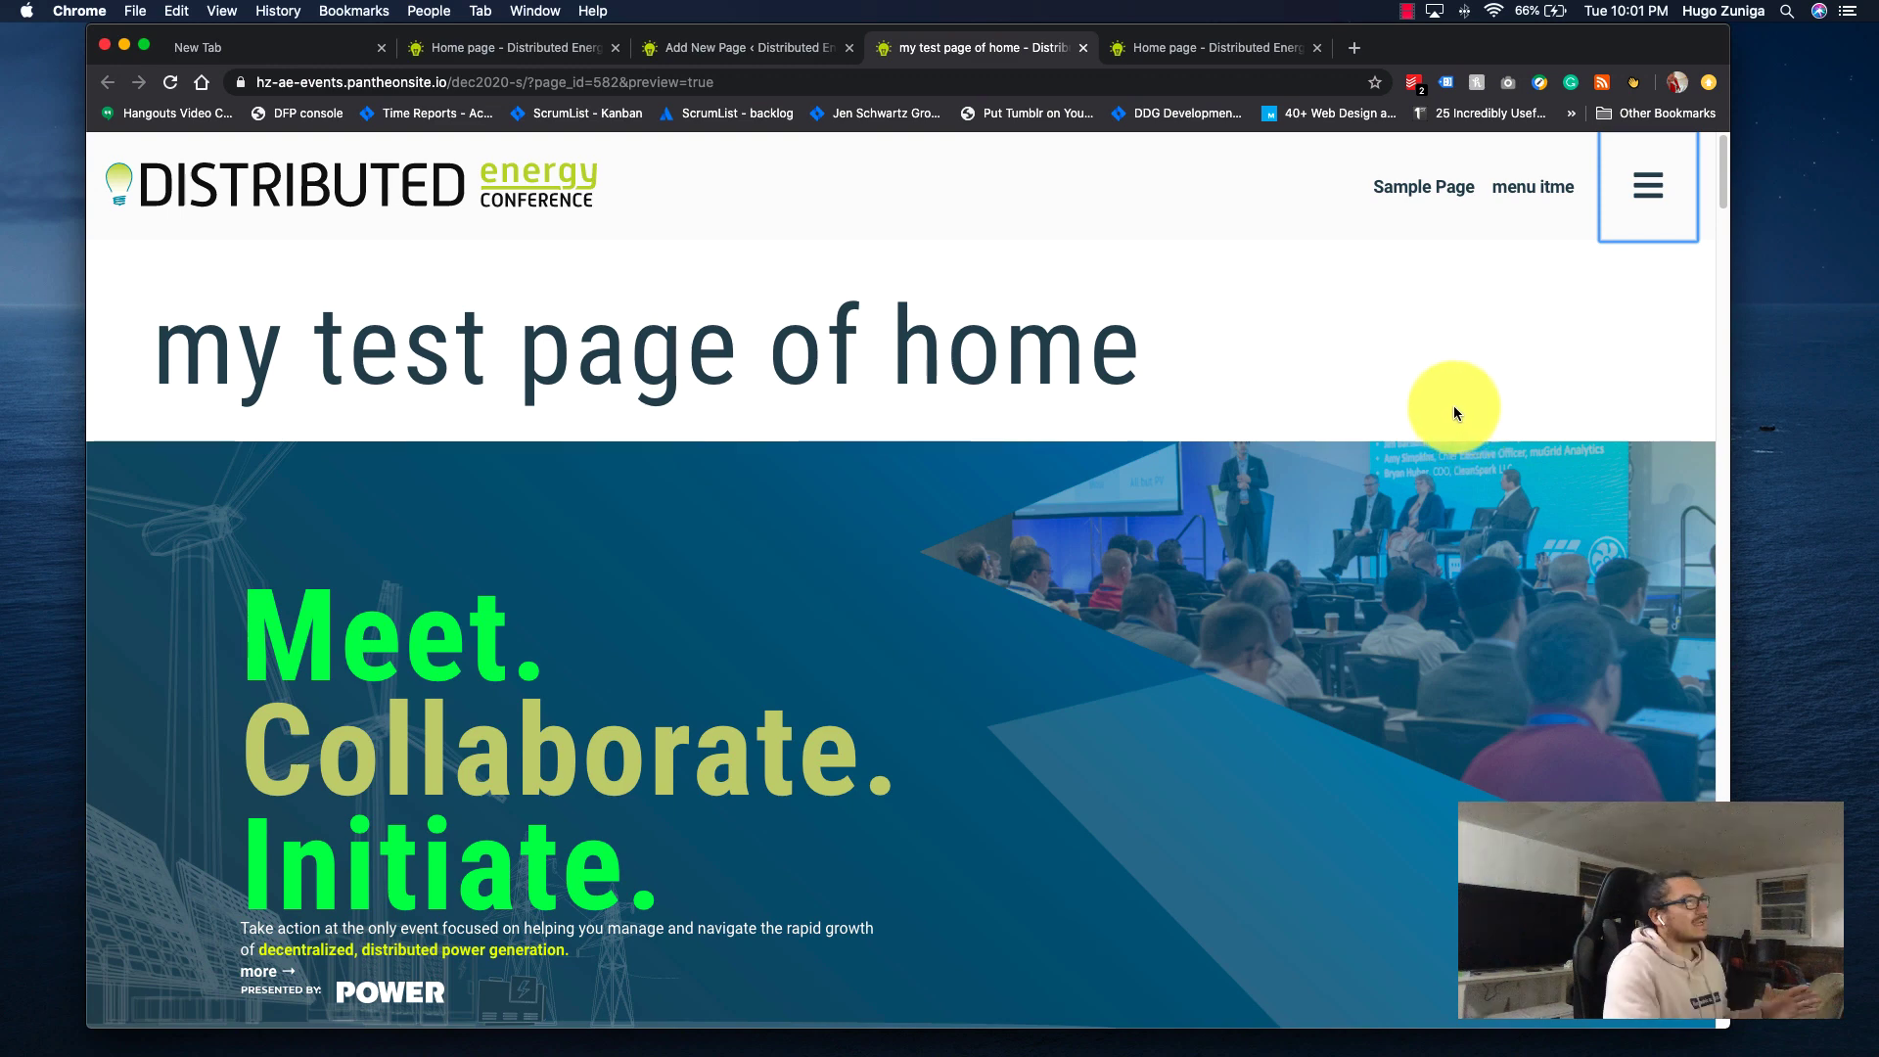
Go to the site's live home page and examine its sections down to Initiate and Bringing Value & Focus.
click(506, 212)
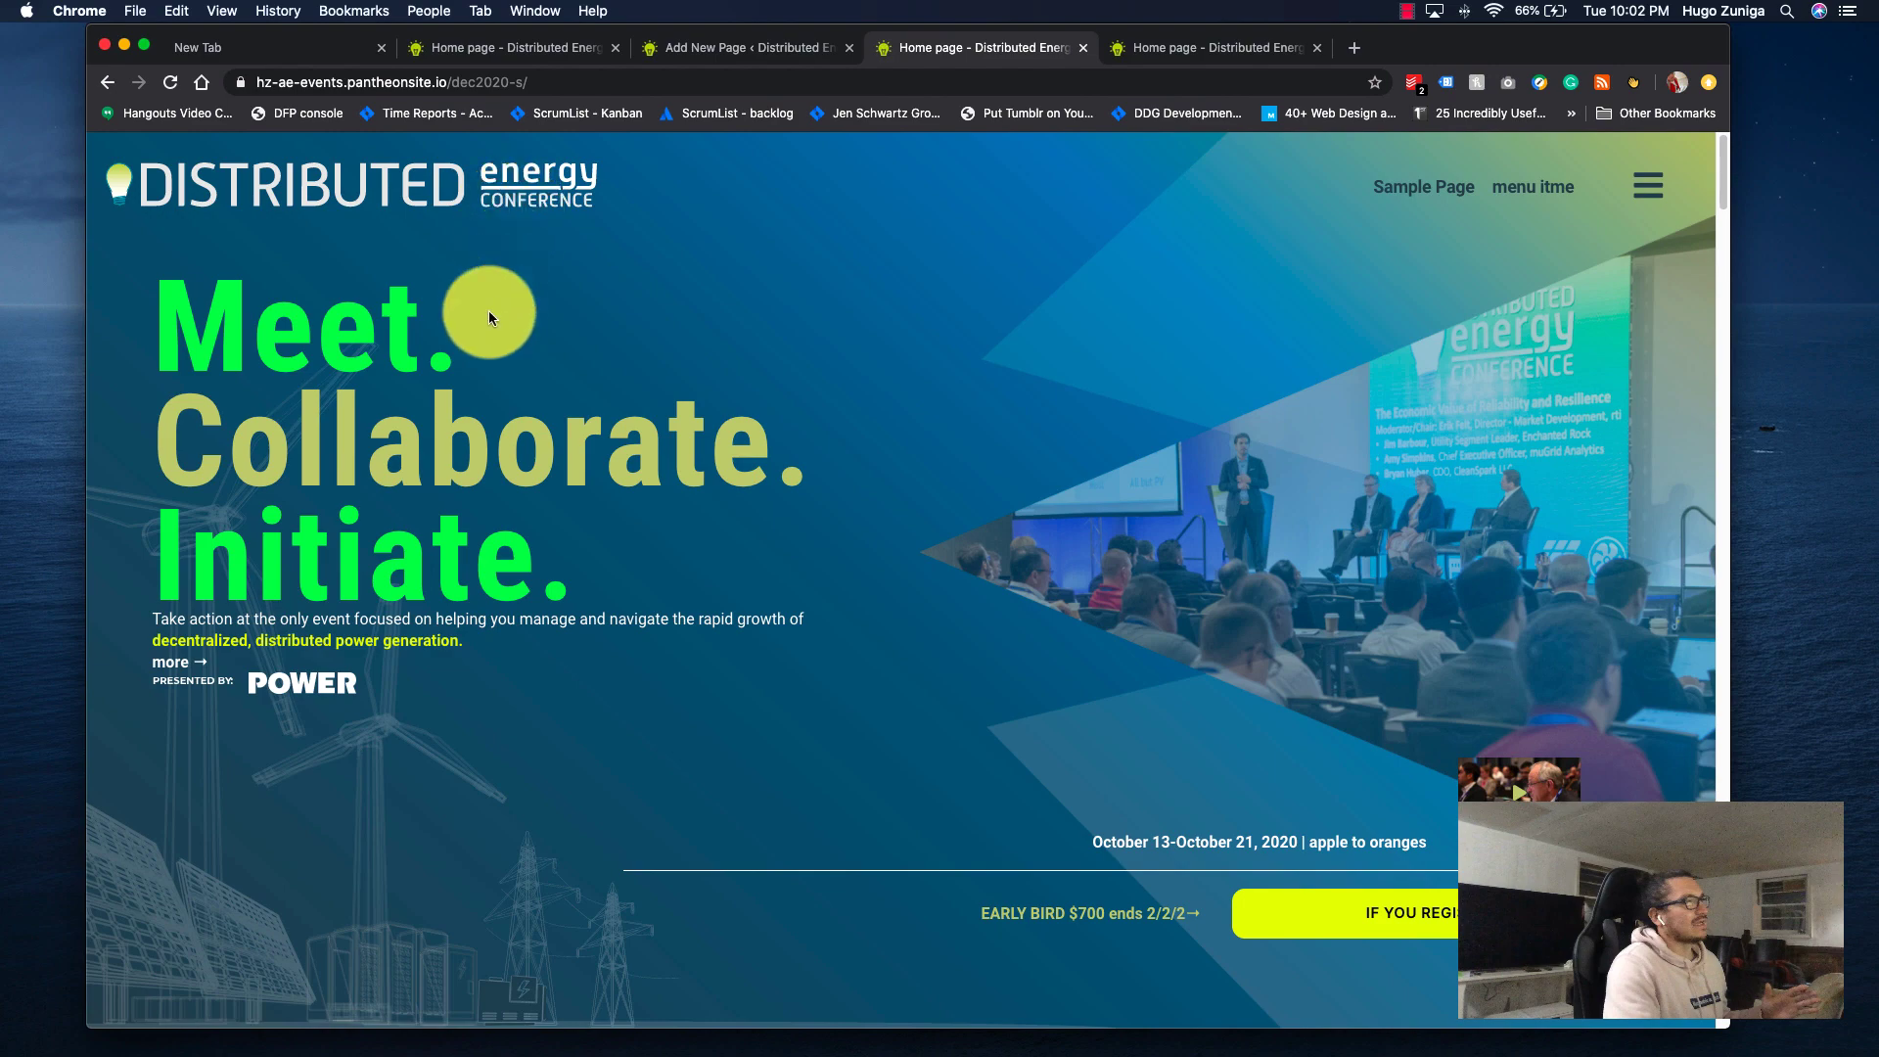
scroll(839, 535, down, 1)
scroll(839, 535, down, 15)
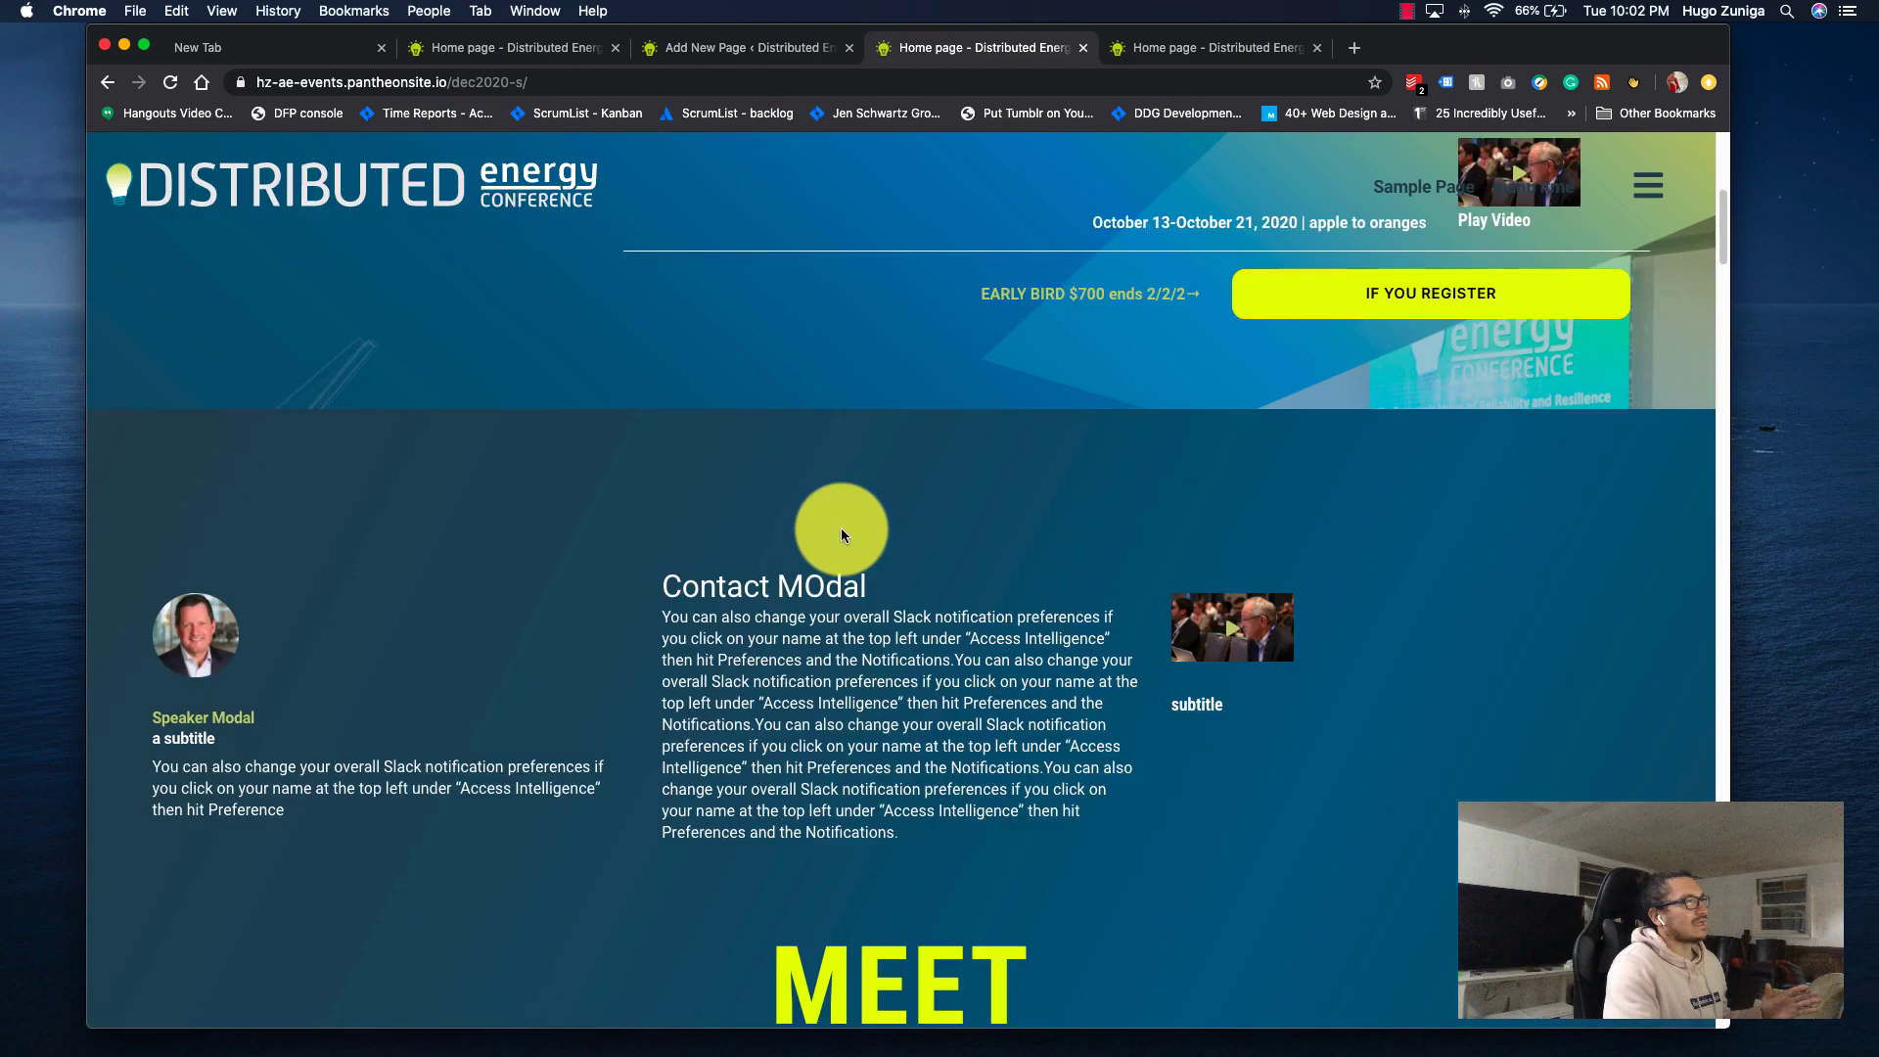
scroll(843, 529, down, 12)
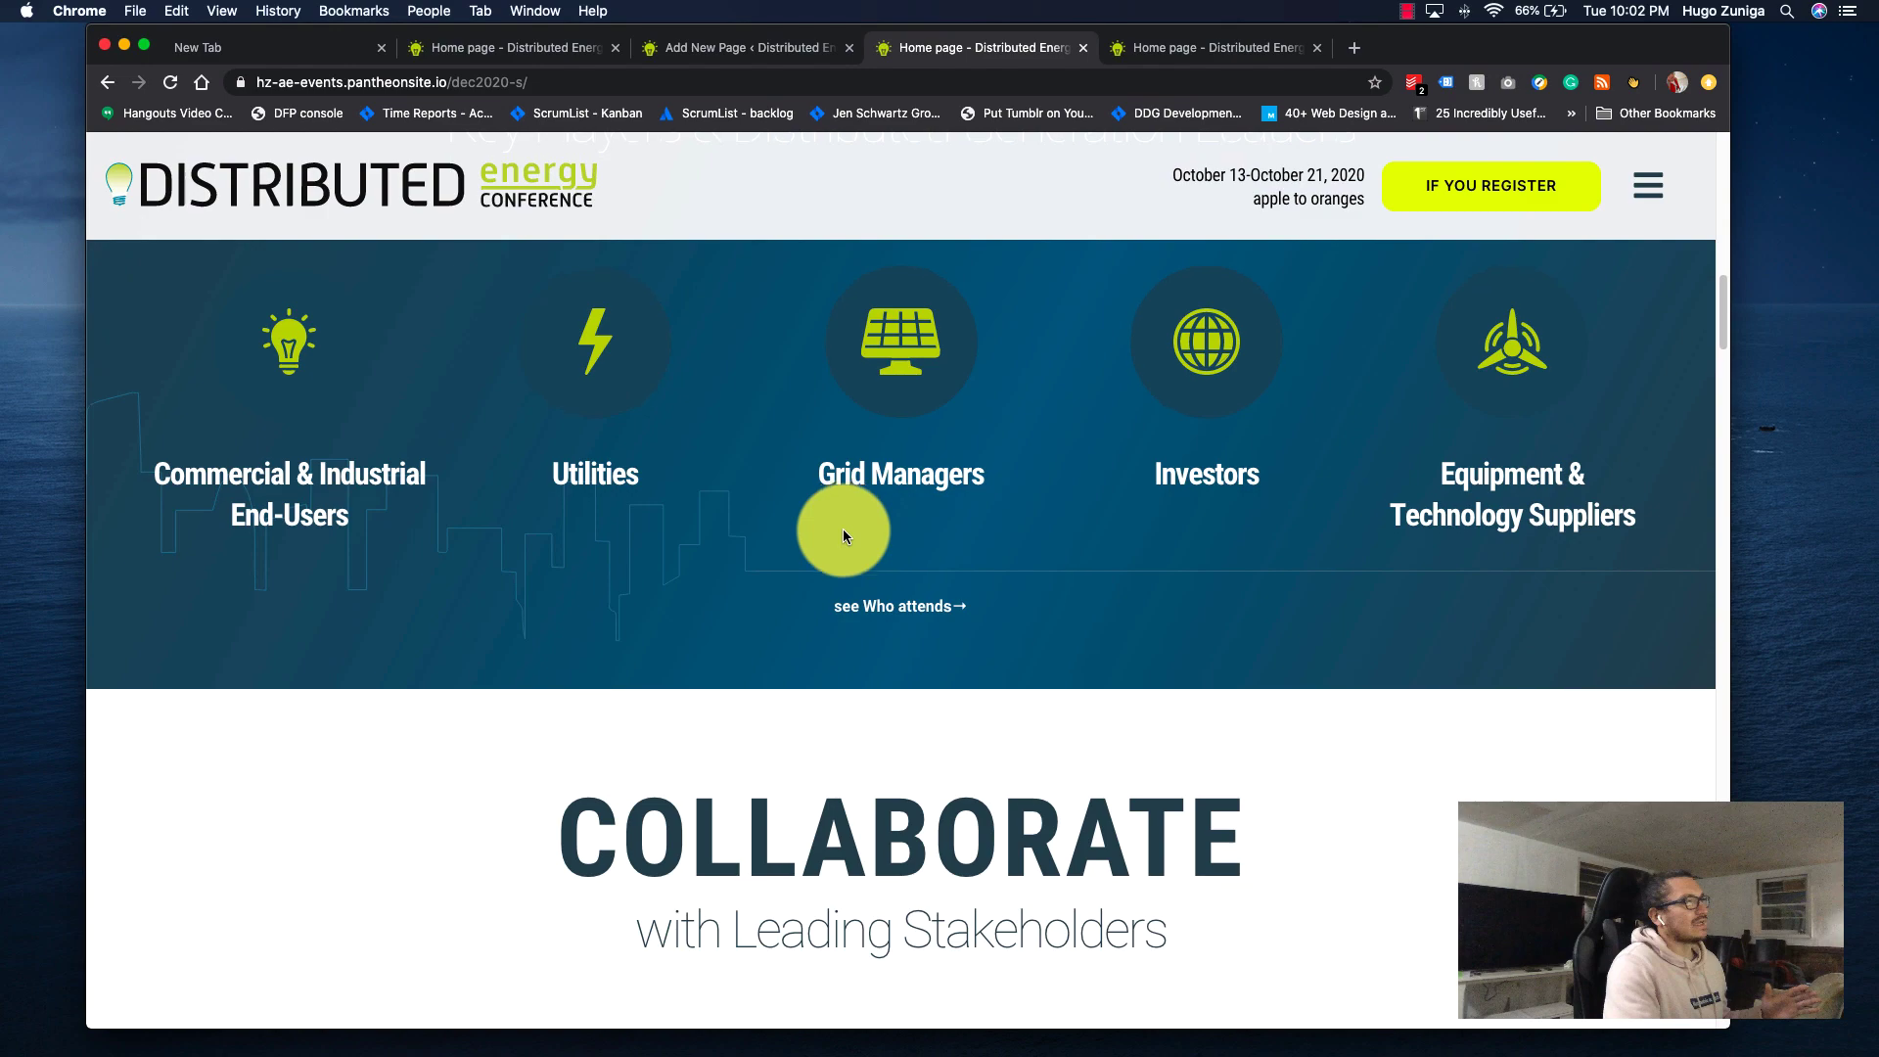
scroll(842, 536, up, 1)
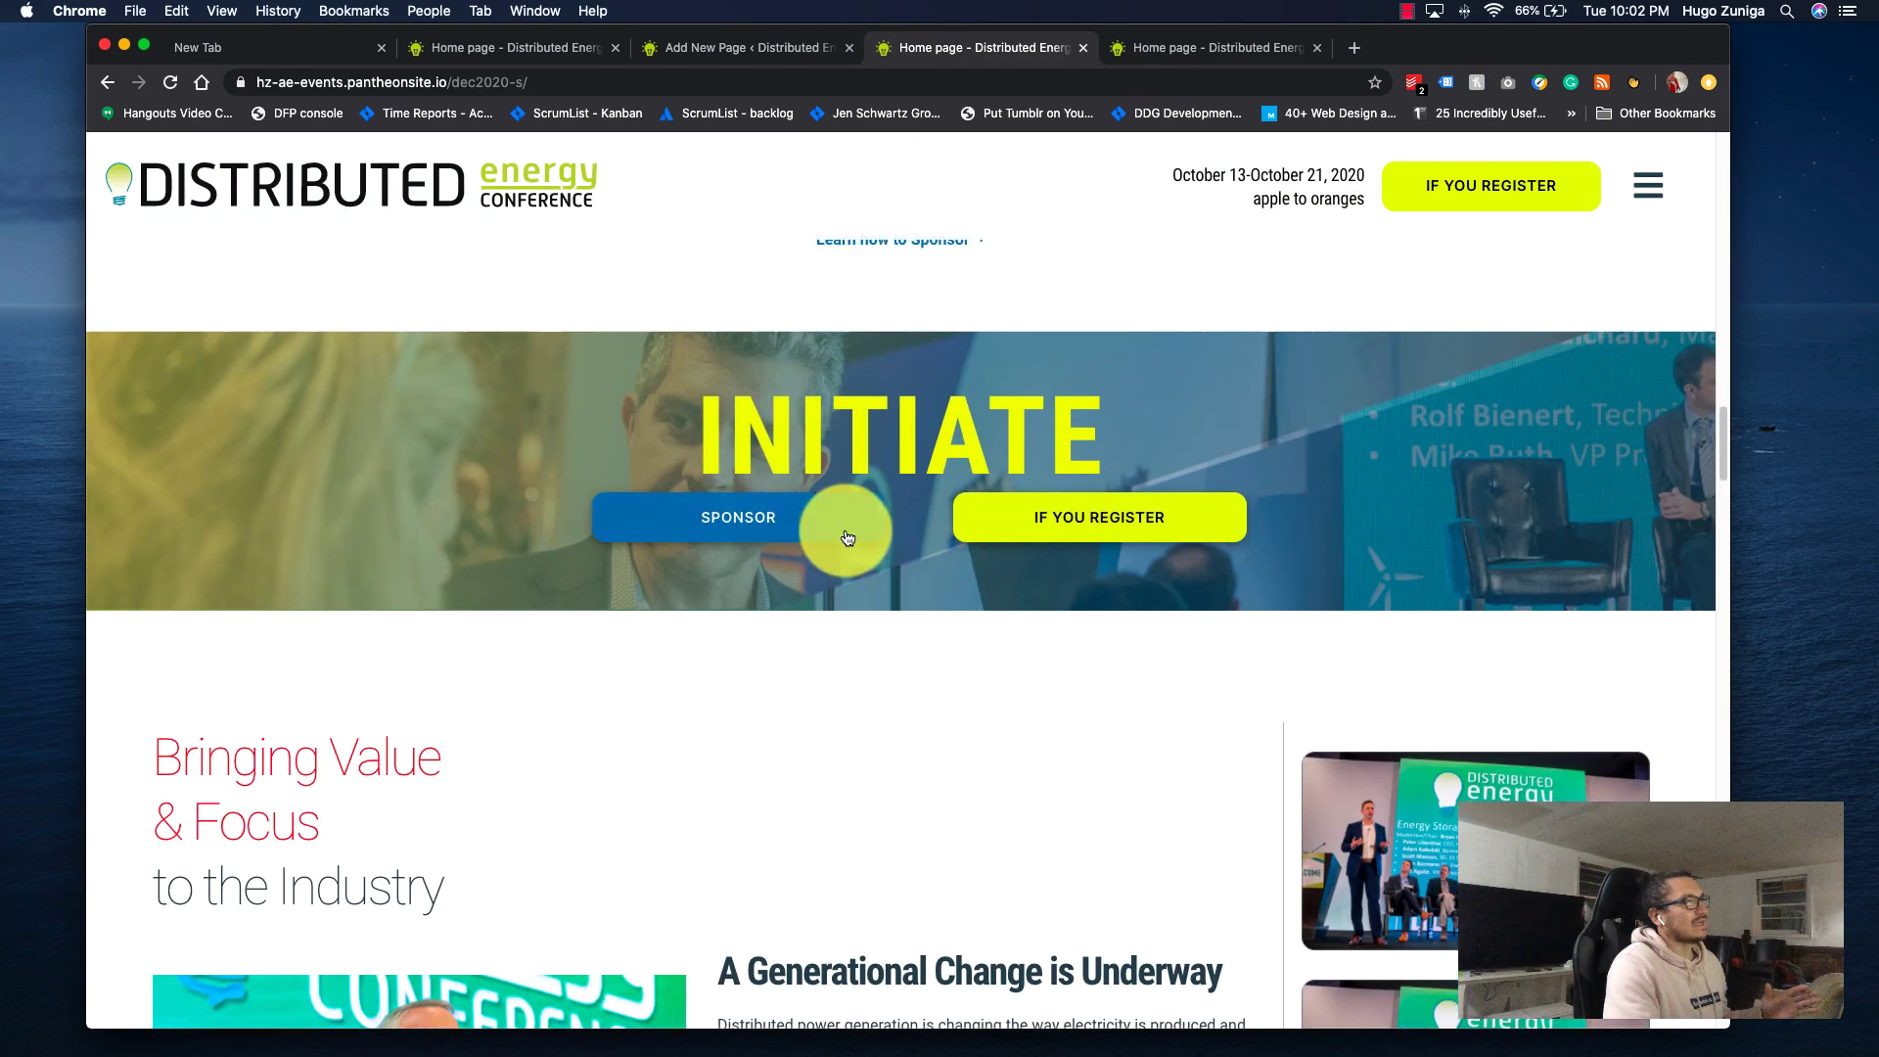
Examine the live home page down to Participating Speakers, opening and closing the site's full navigation menu there.
scroll(843, 536, down, 3)
scroll(845, 536, up, 7)
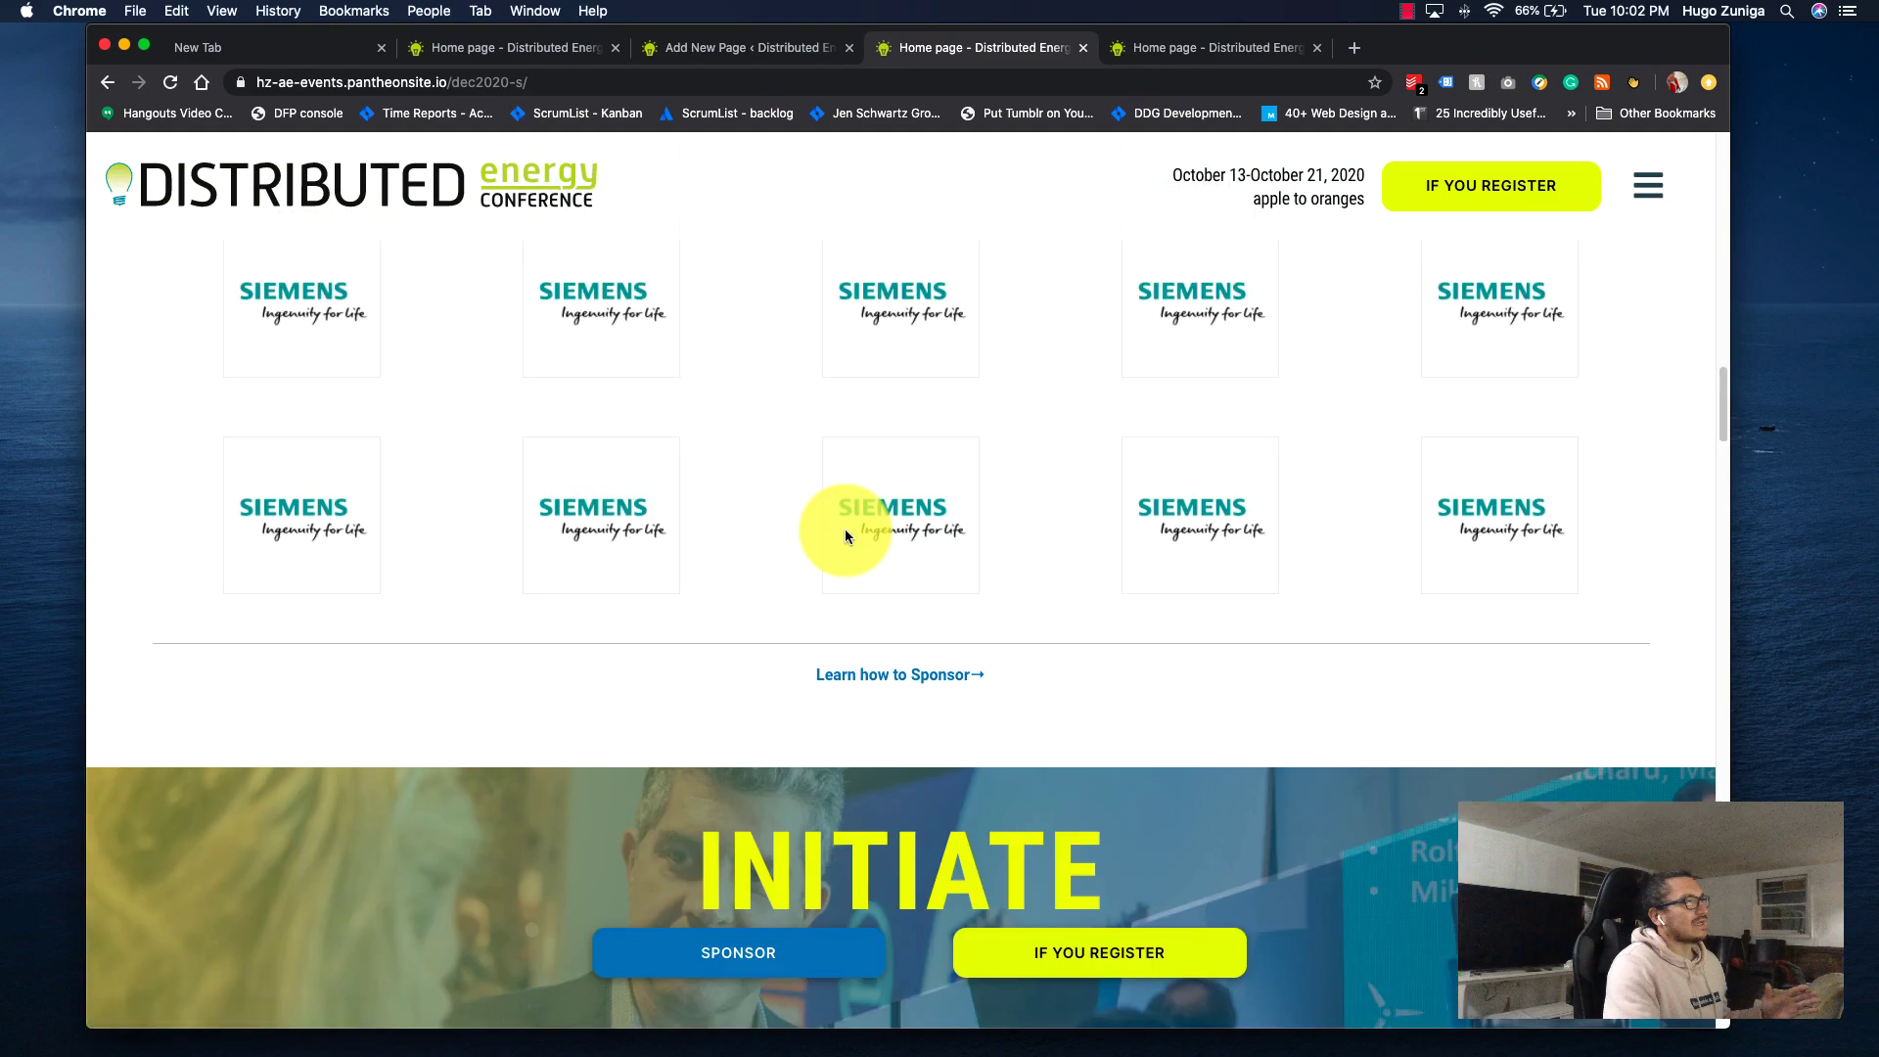
scroll(846, 535, down, 15)
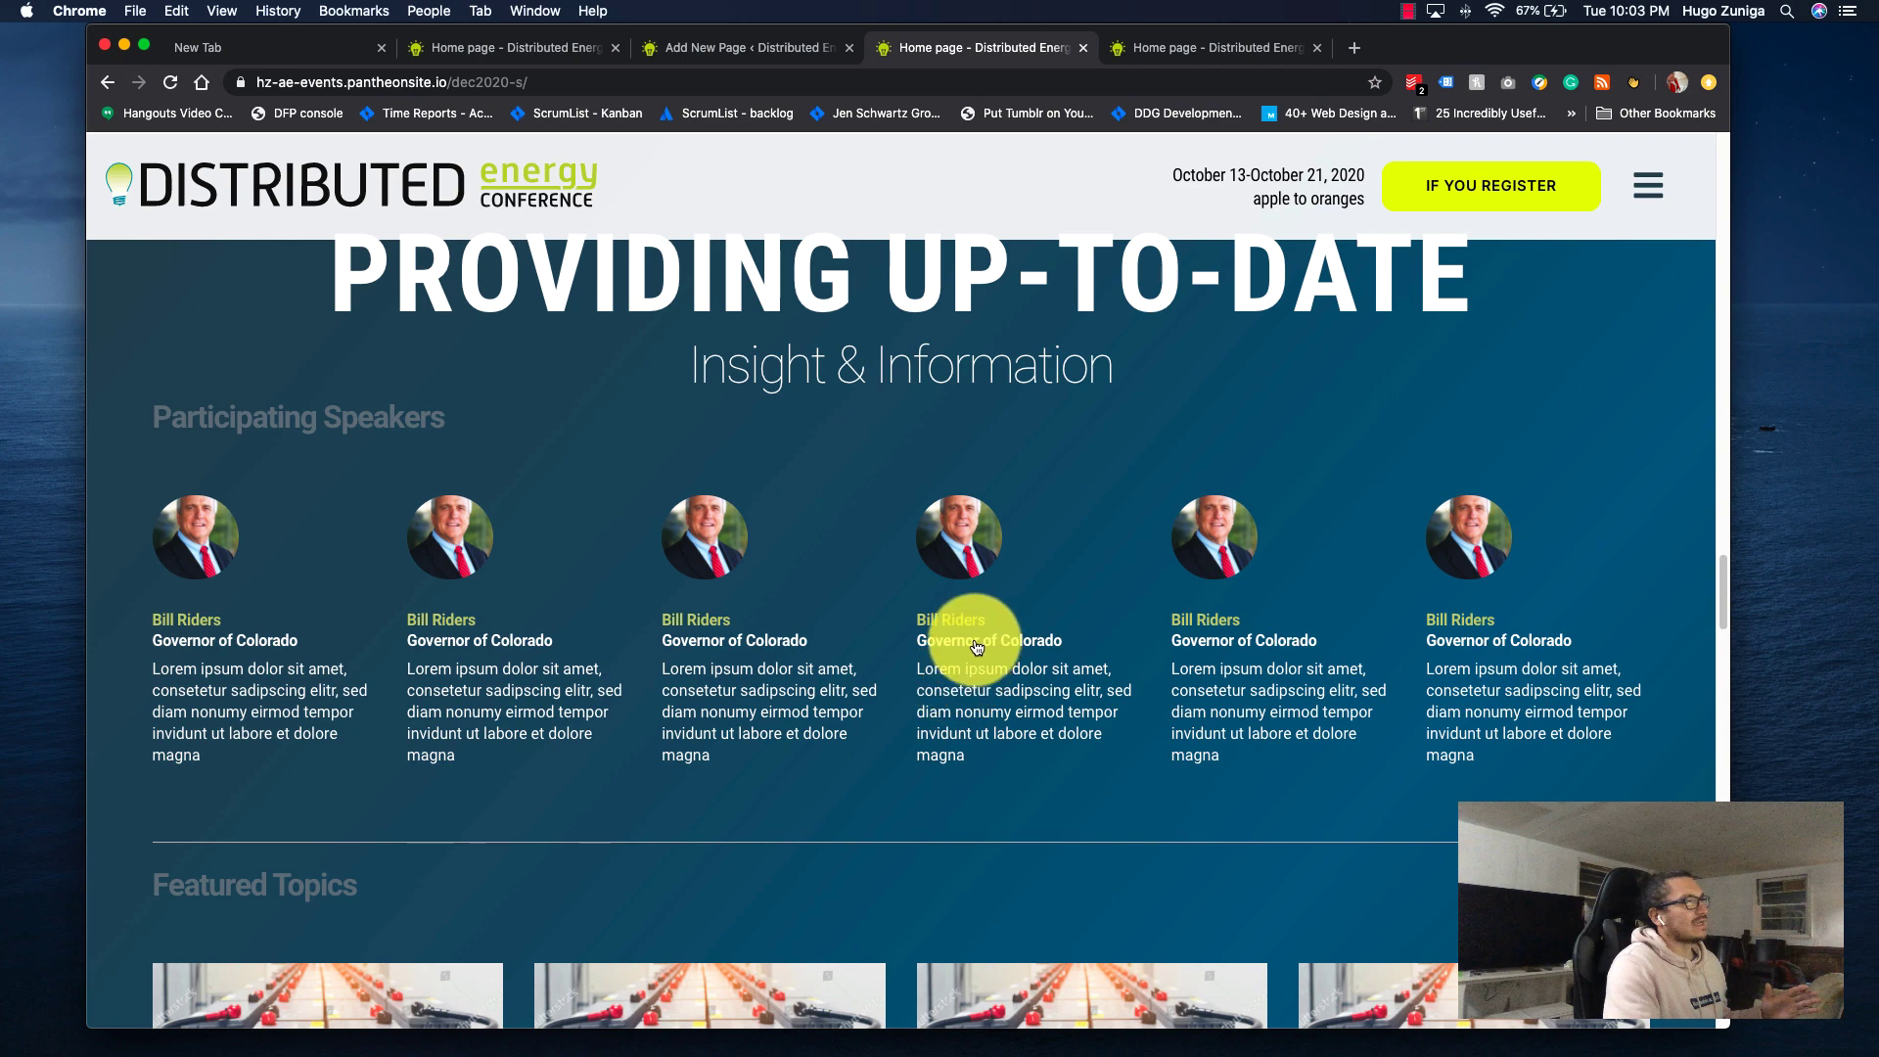
click(1654, 191)
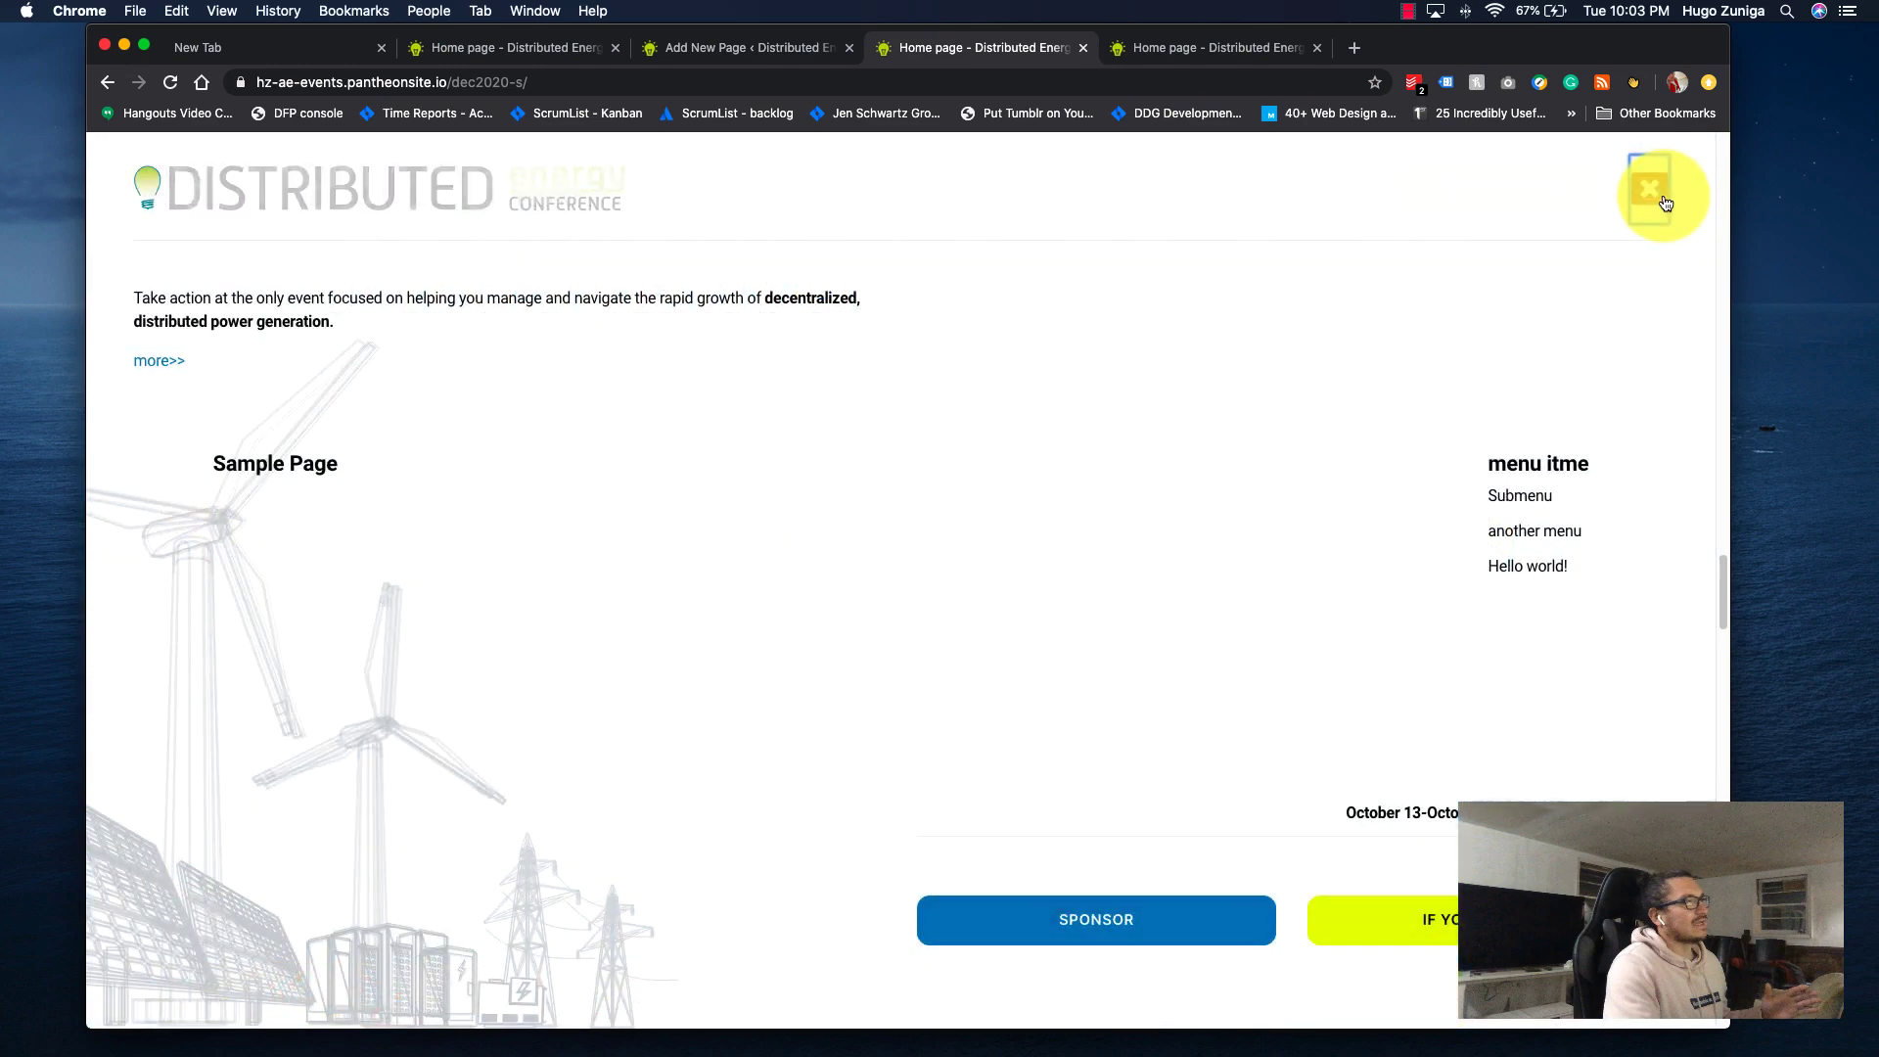
click(1662, 196)
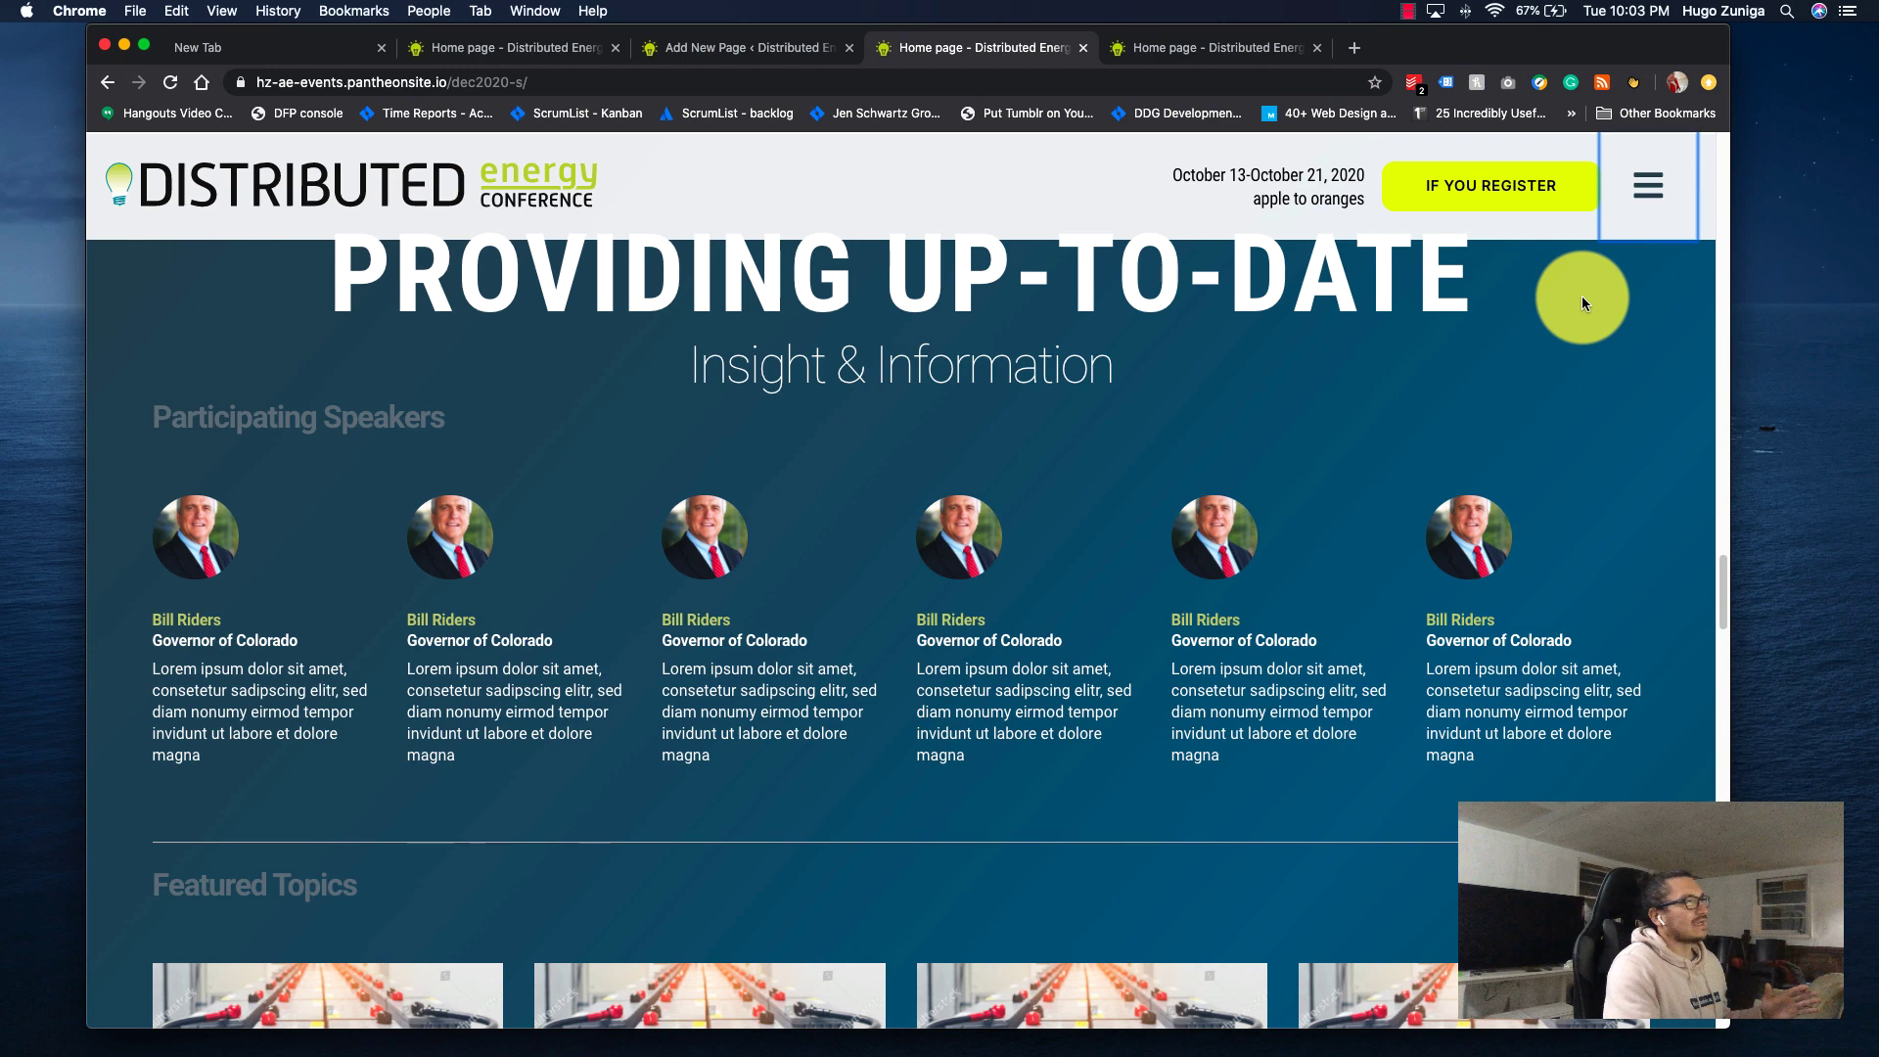
click(1634, 207)
click(1635, 190)
View the pop-up details of the fifth and sixth participating speakers on the live home page, closing each one.
click(1208, 553)
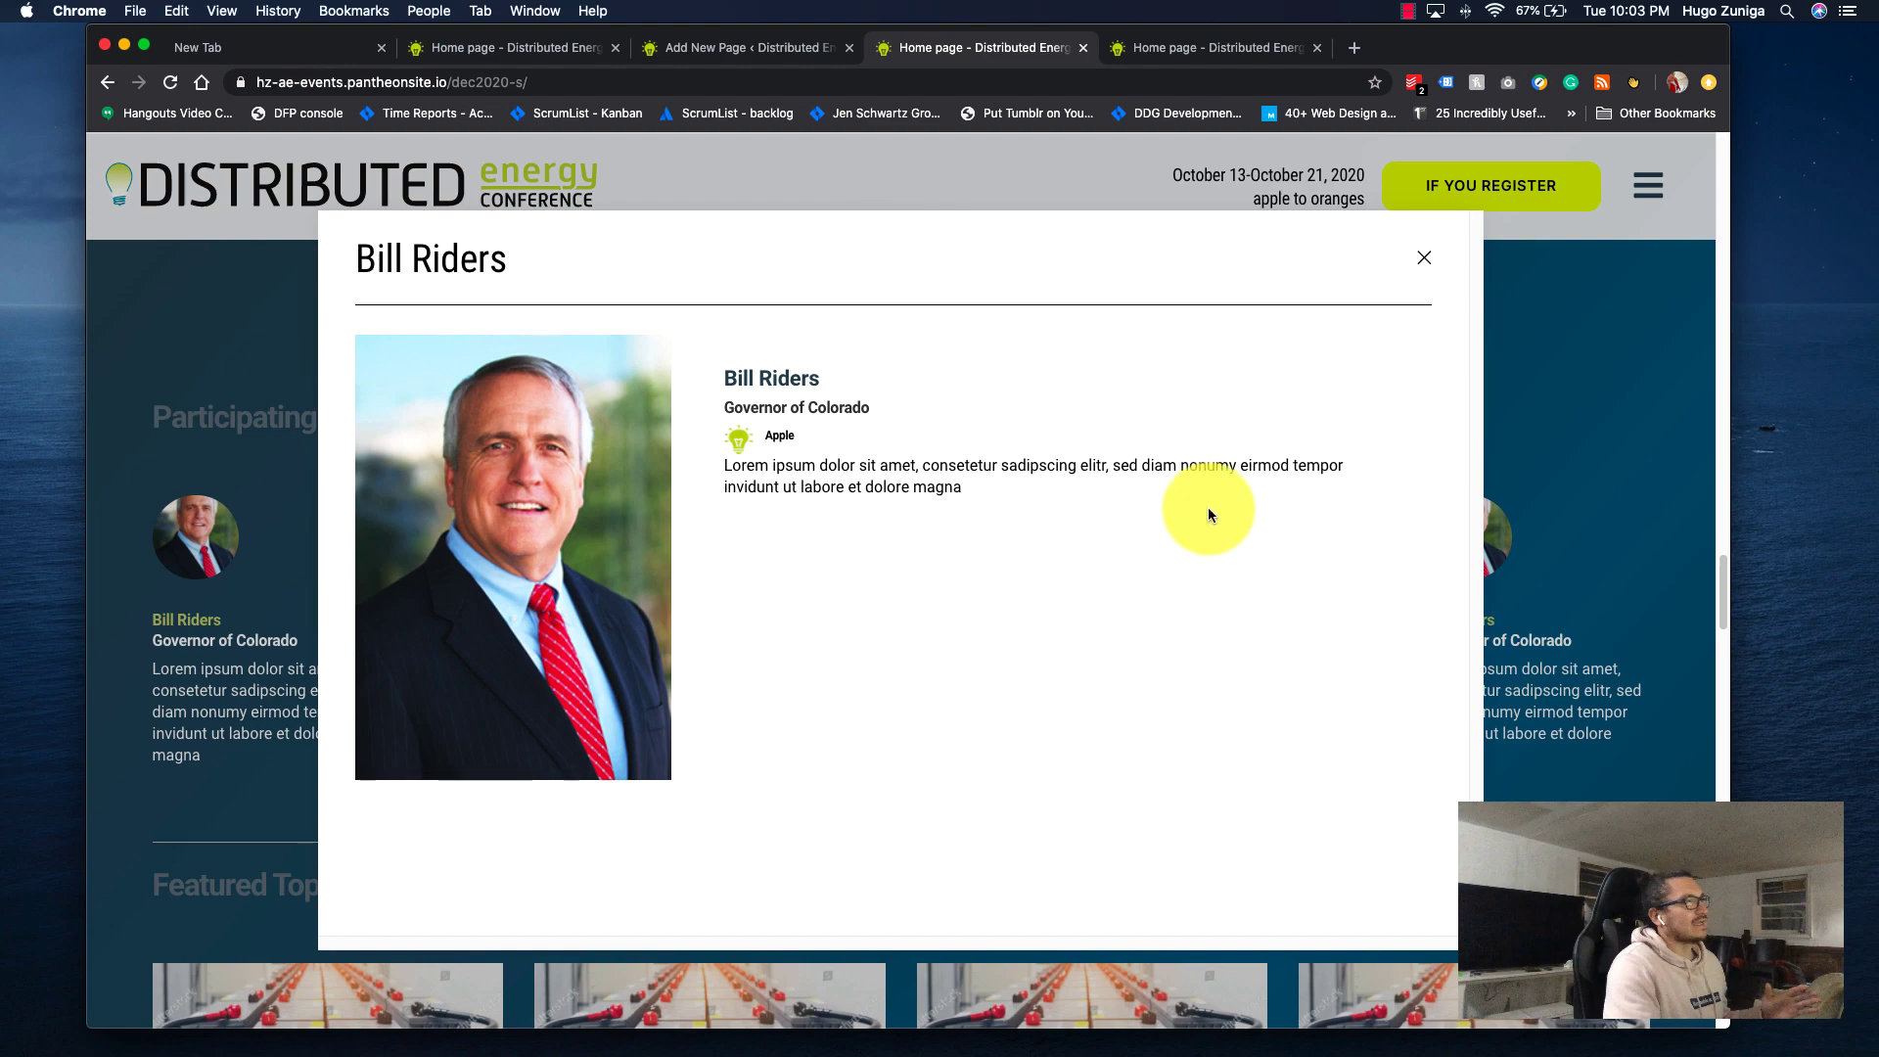
click(1424, 258)
click(1474, 574)
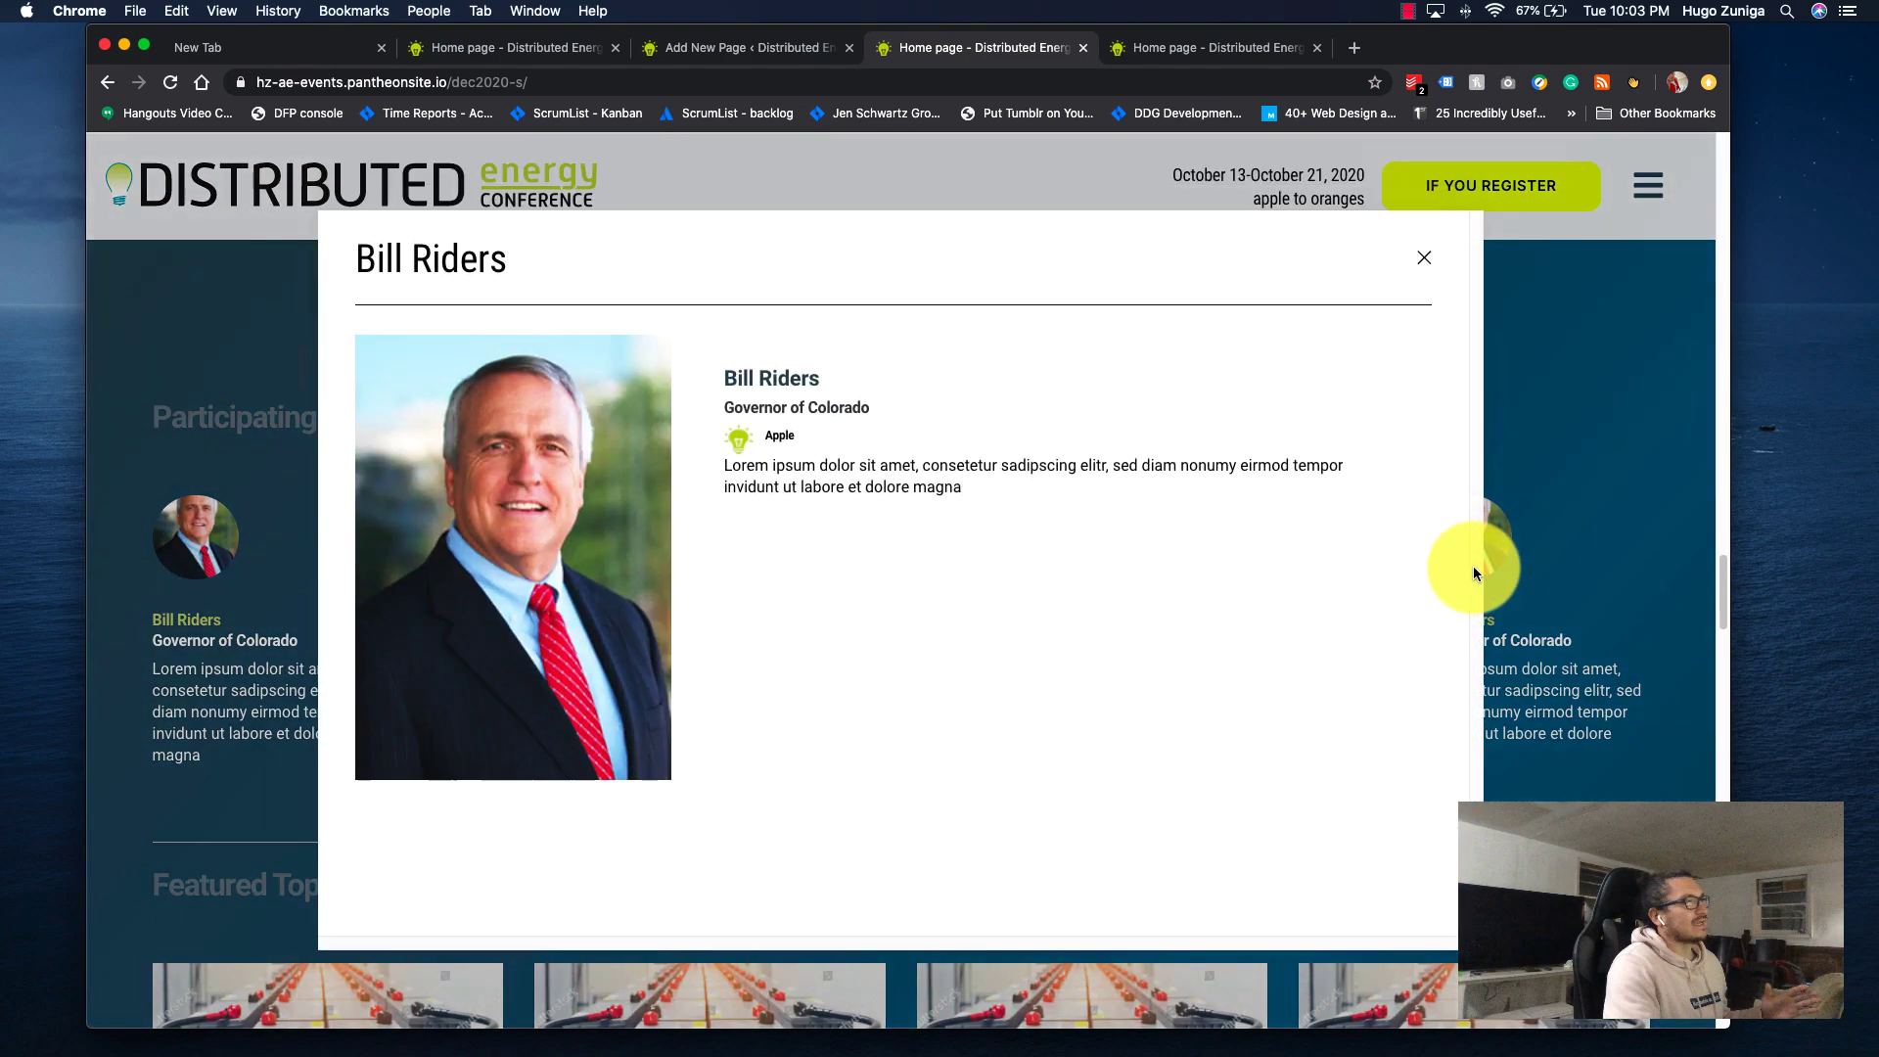
click(1424, 260)
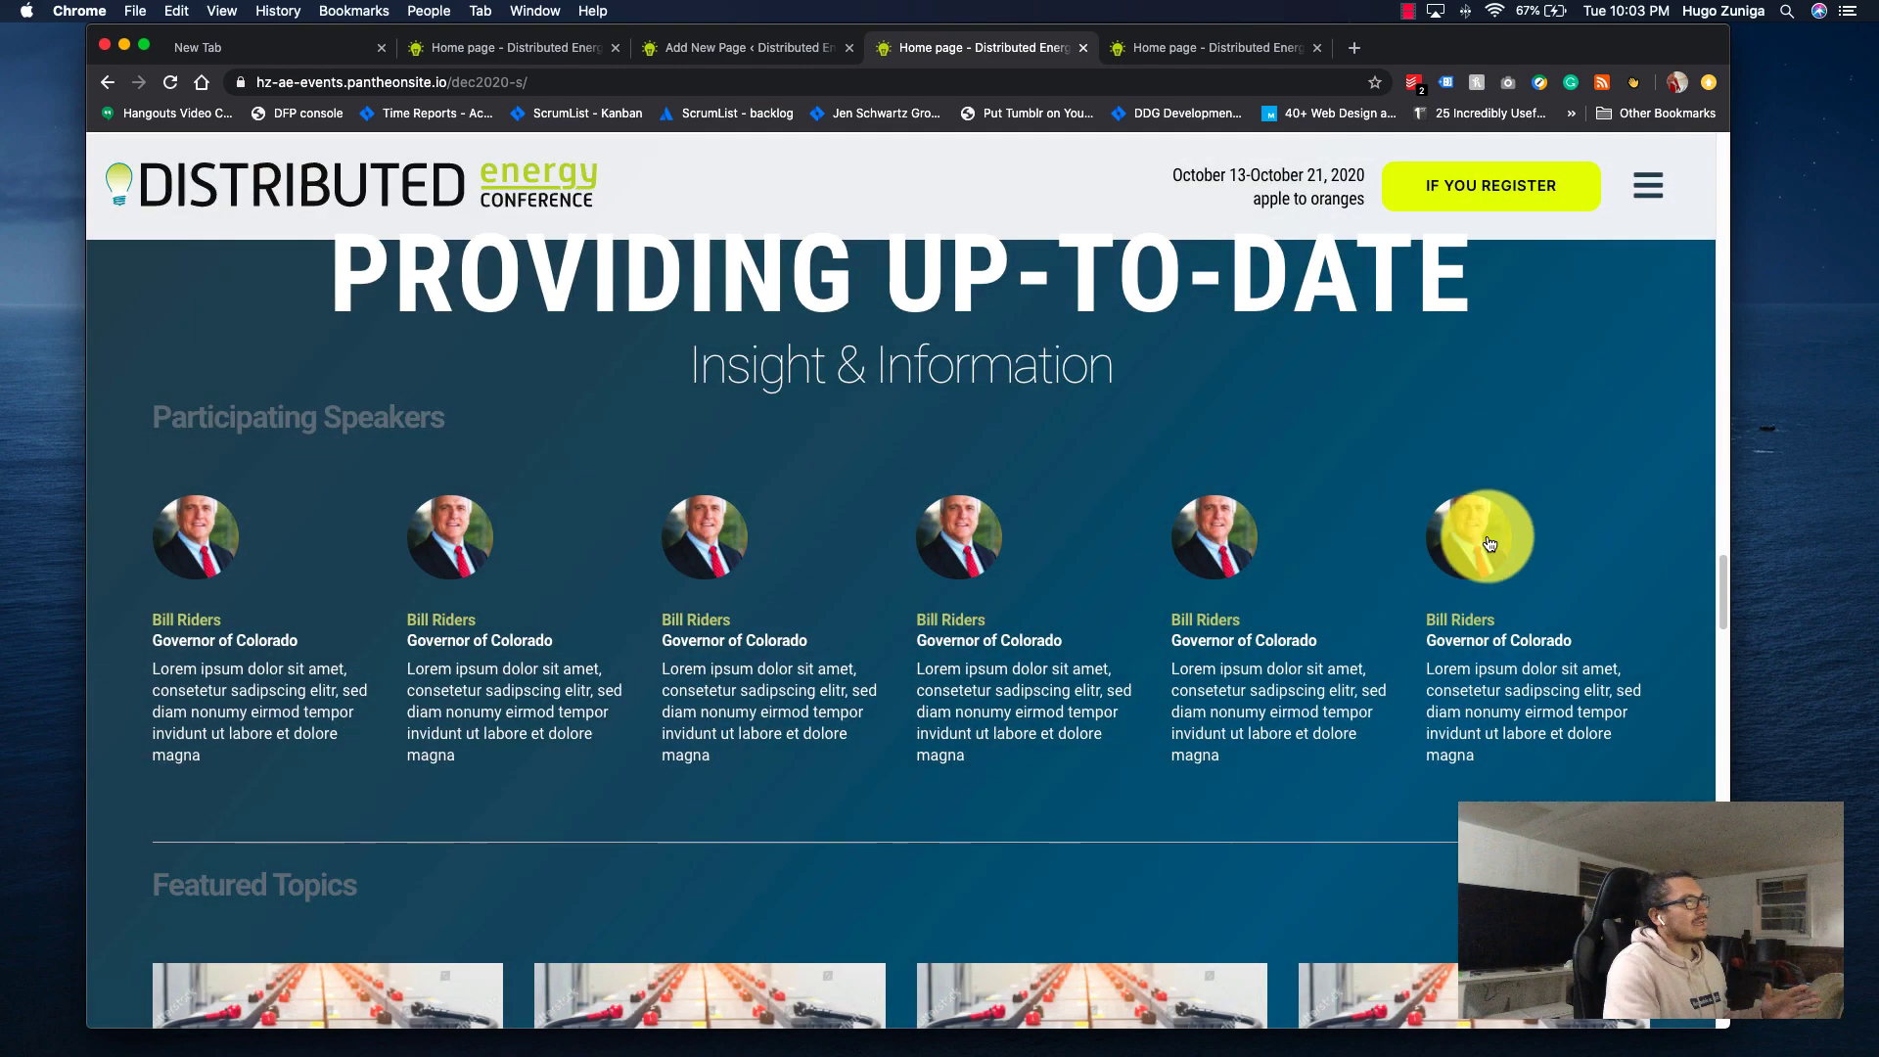
Return to the "my test page of home" editor and select the first speaker's AI | Modal Feature block under Participating Speakers.
click(1145, 59)
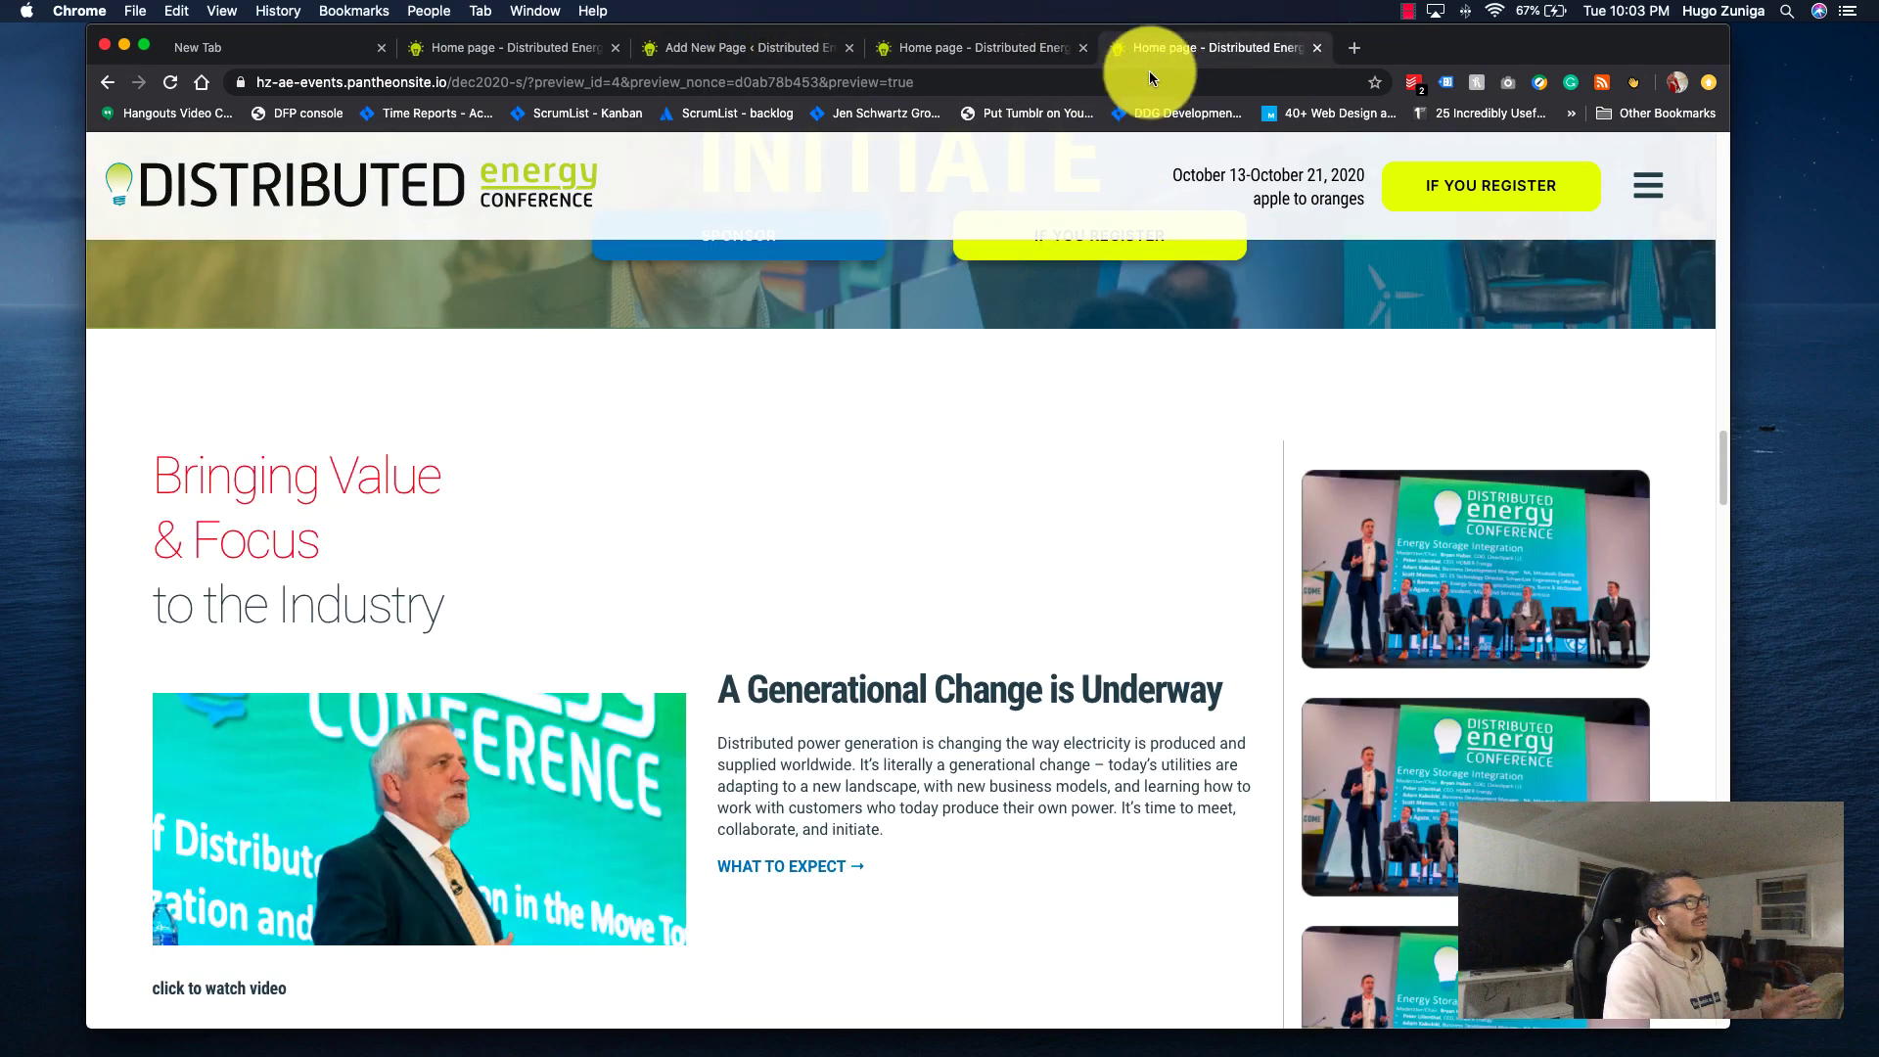
click(974, 56)
click(804, 45)
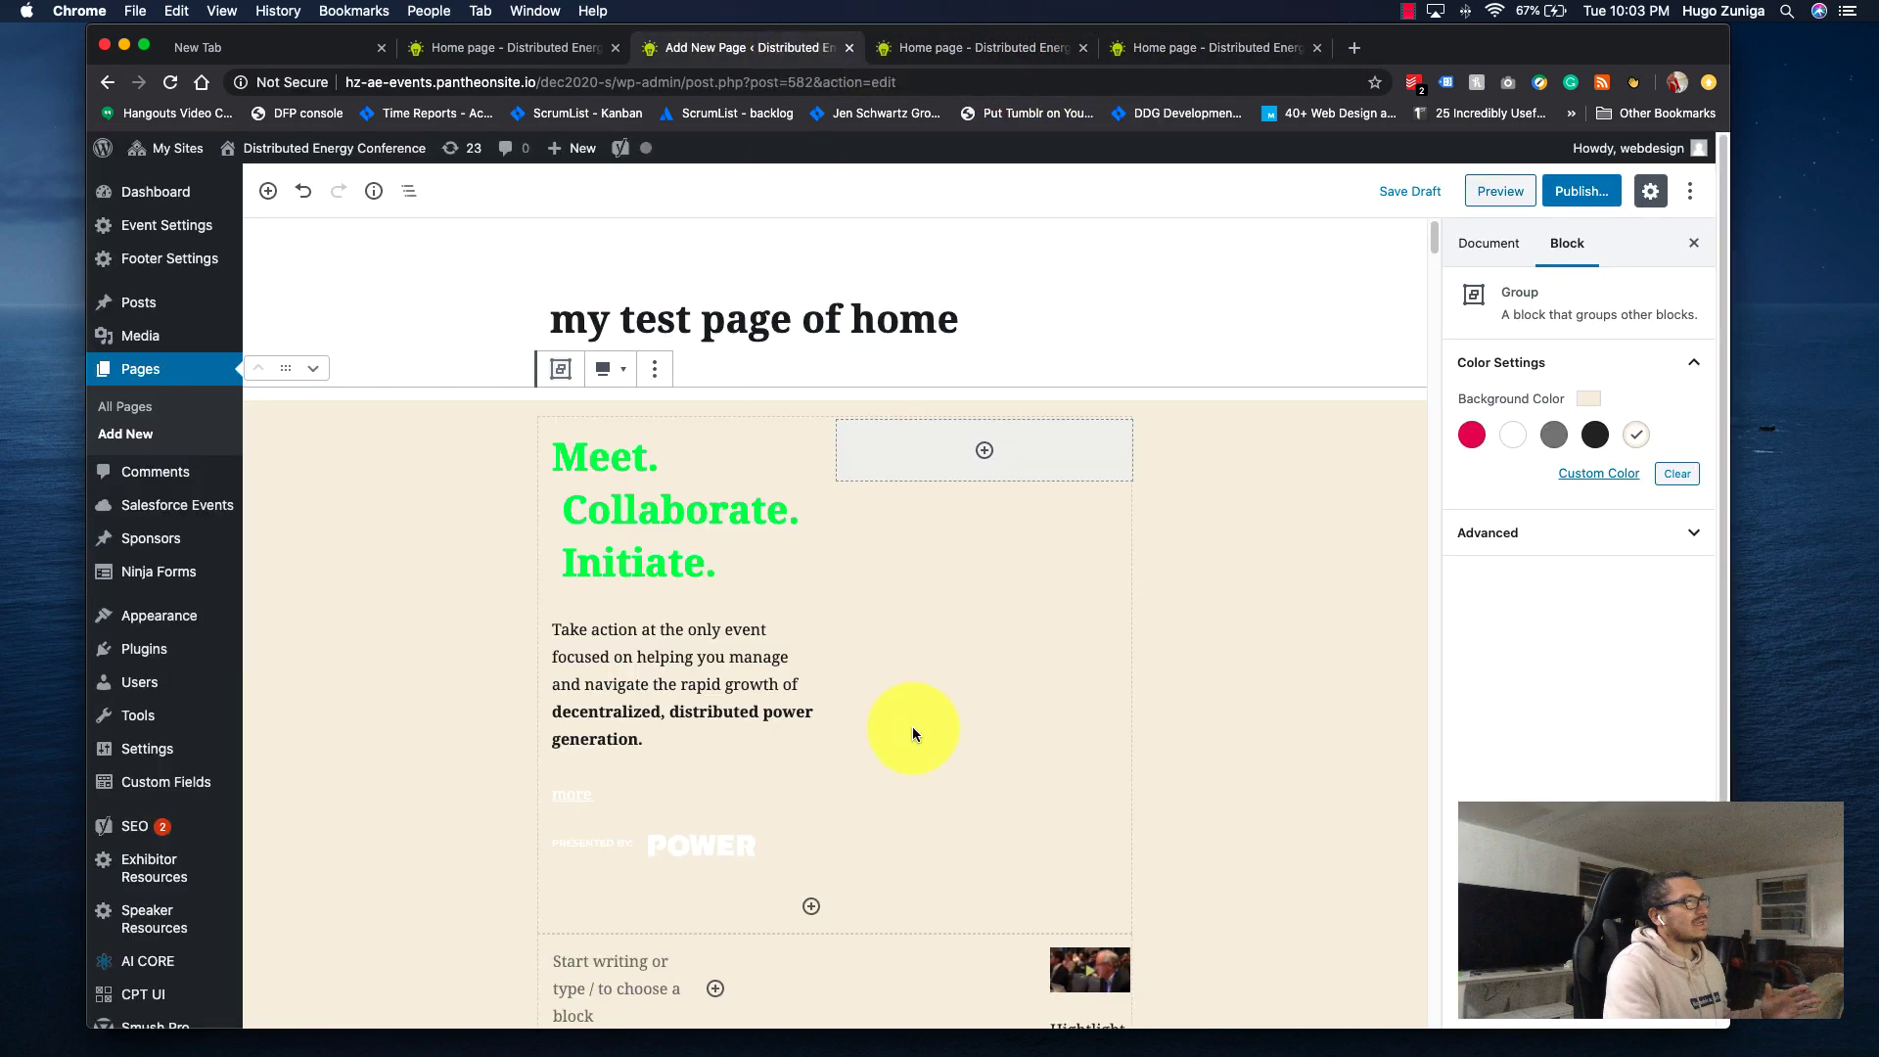
scroll(913, 725, down, 10)
scroll(913, 725, up, 15)
scroll(913, 725, down, 10)
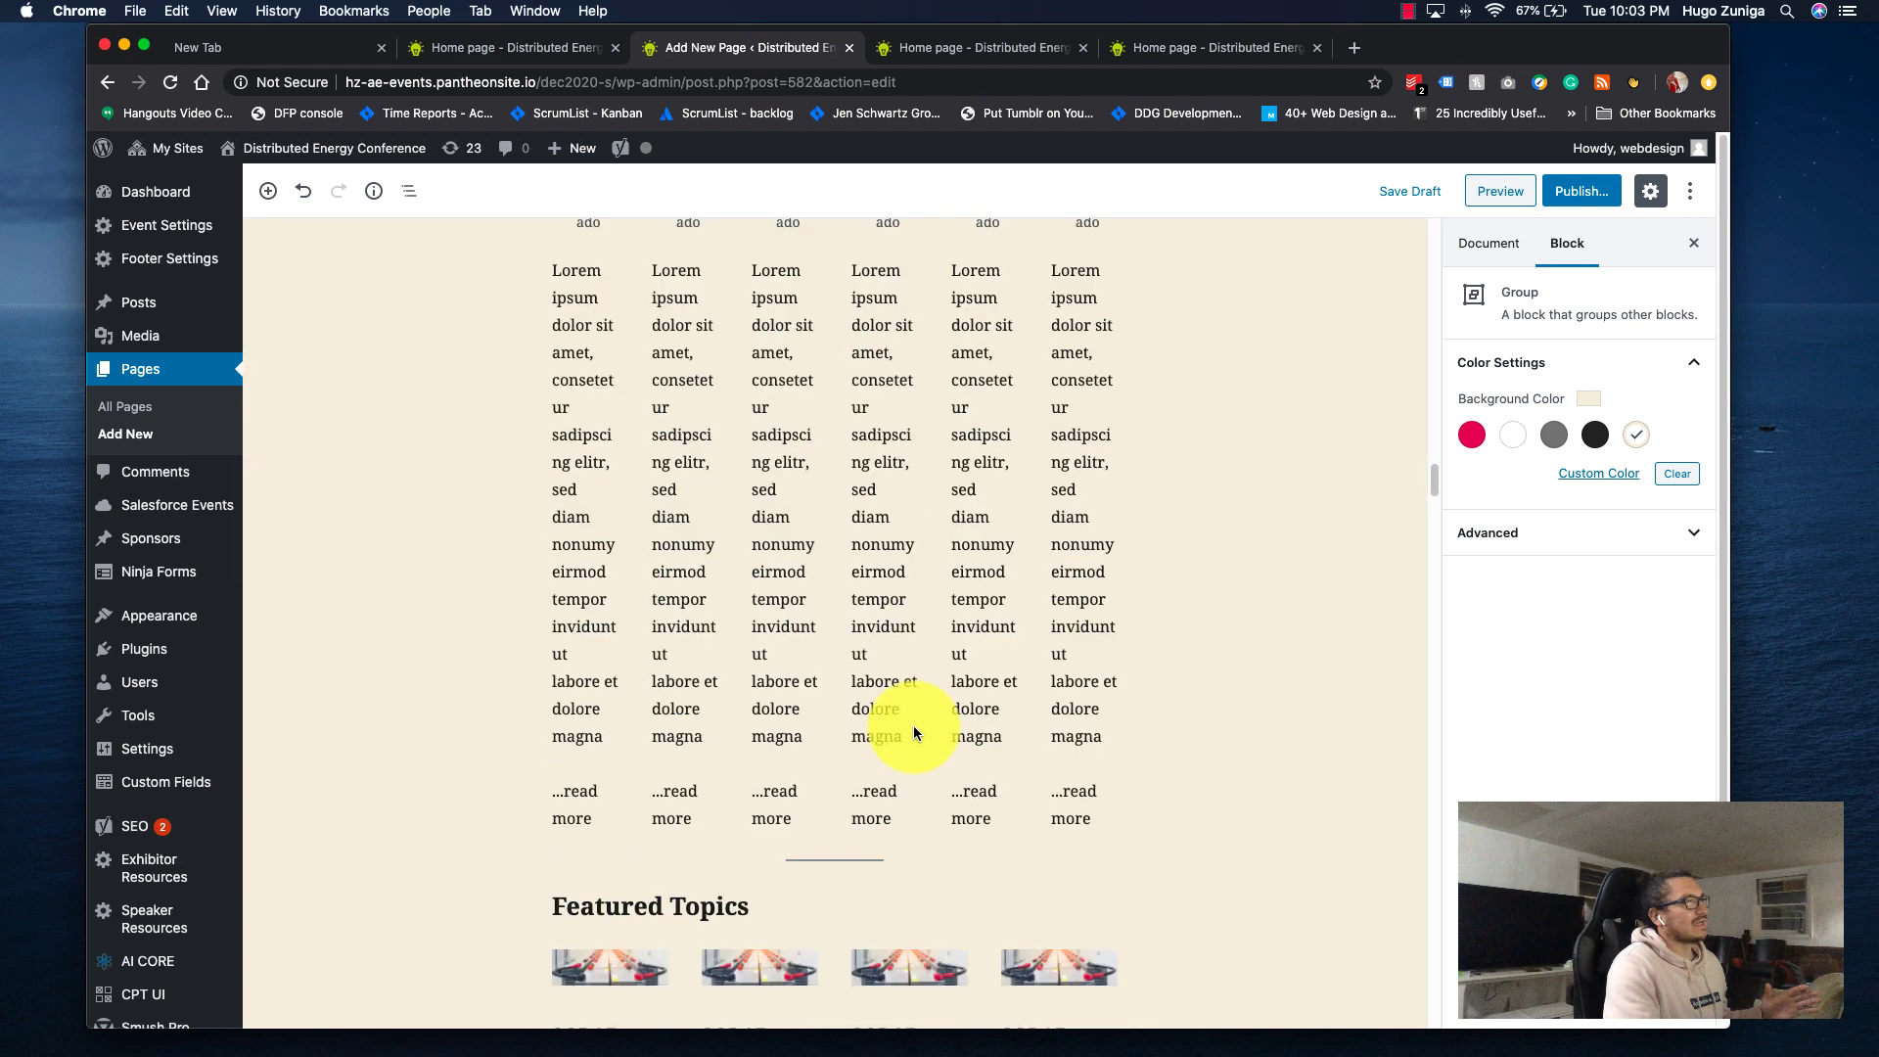
scroll(913, 725, up, 5)
scroll(915, 732, down, 5)
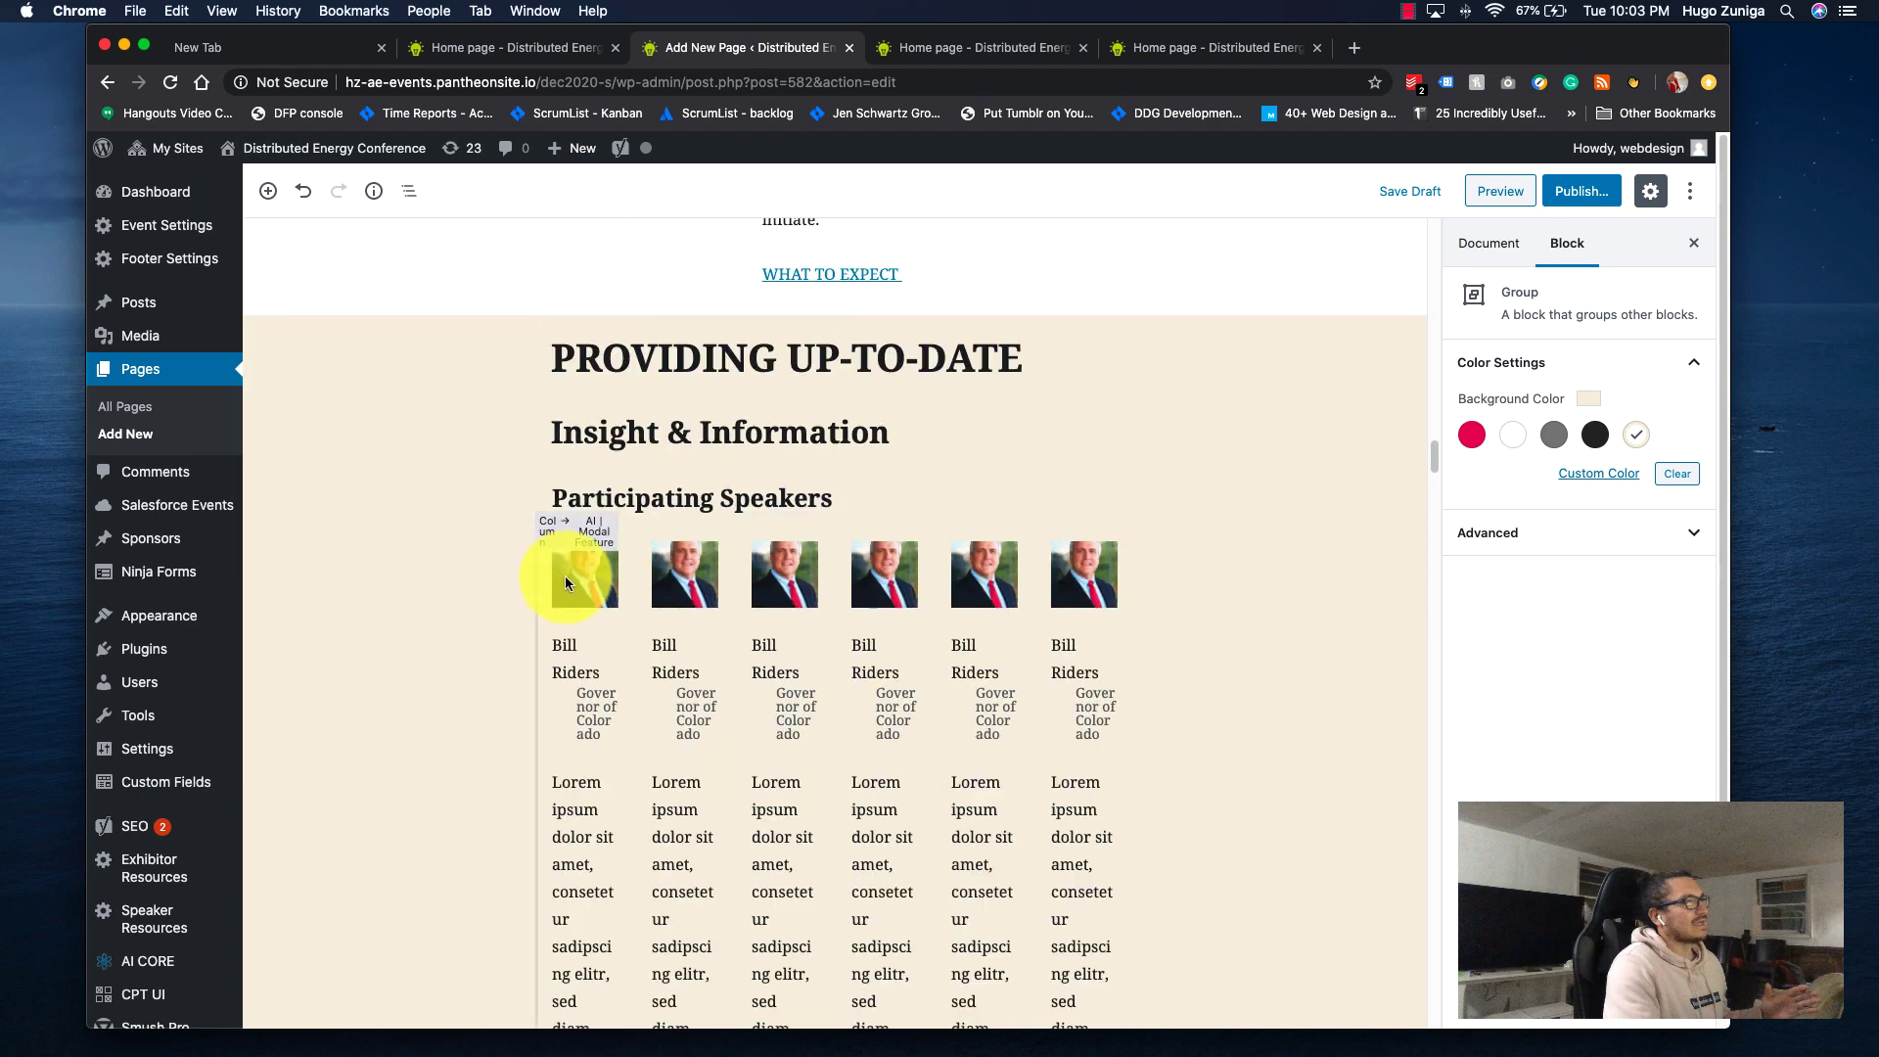
click(566, 583)
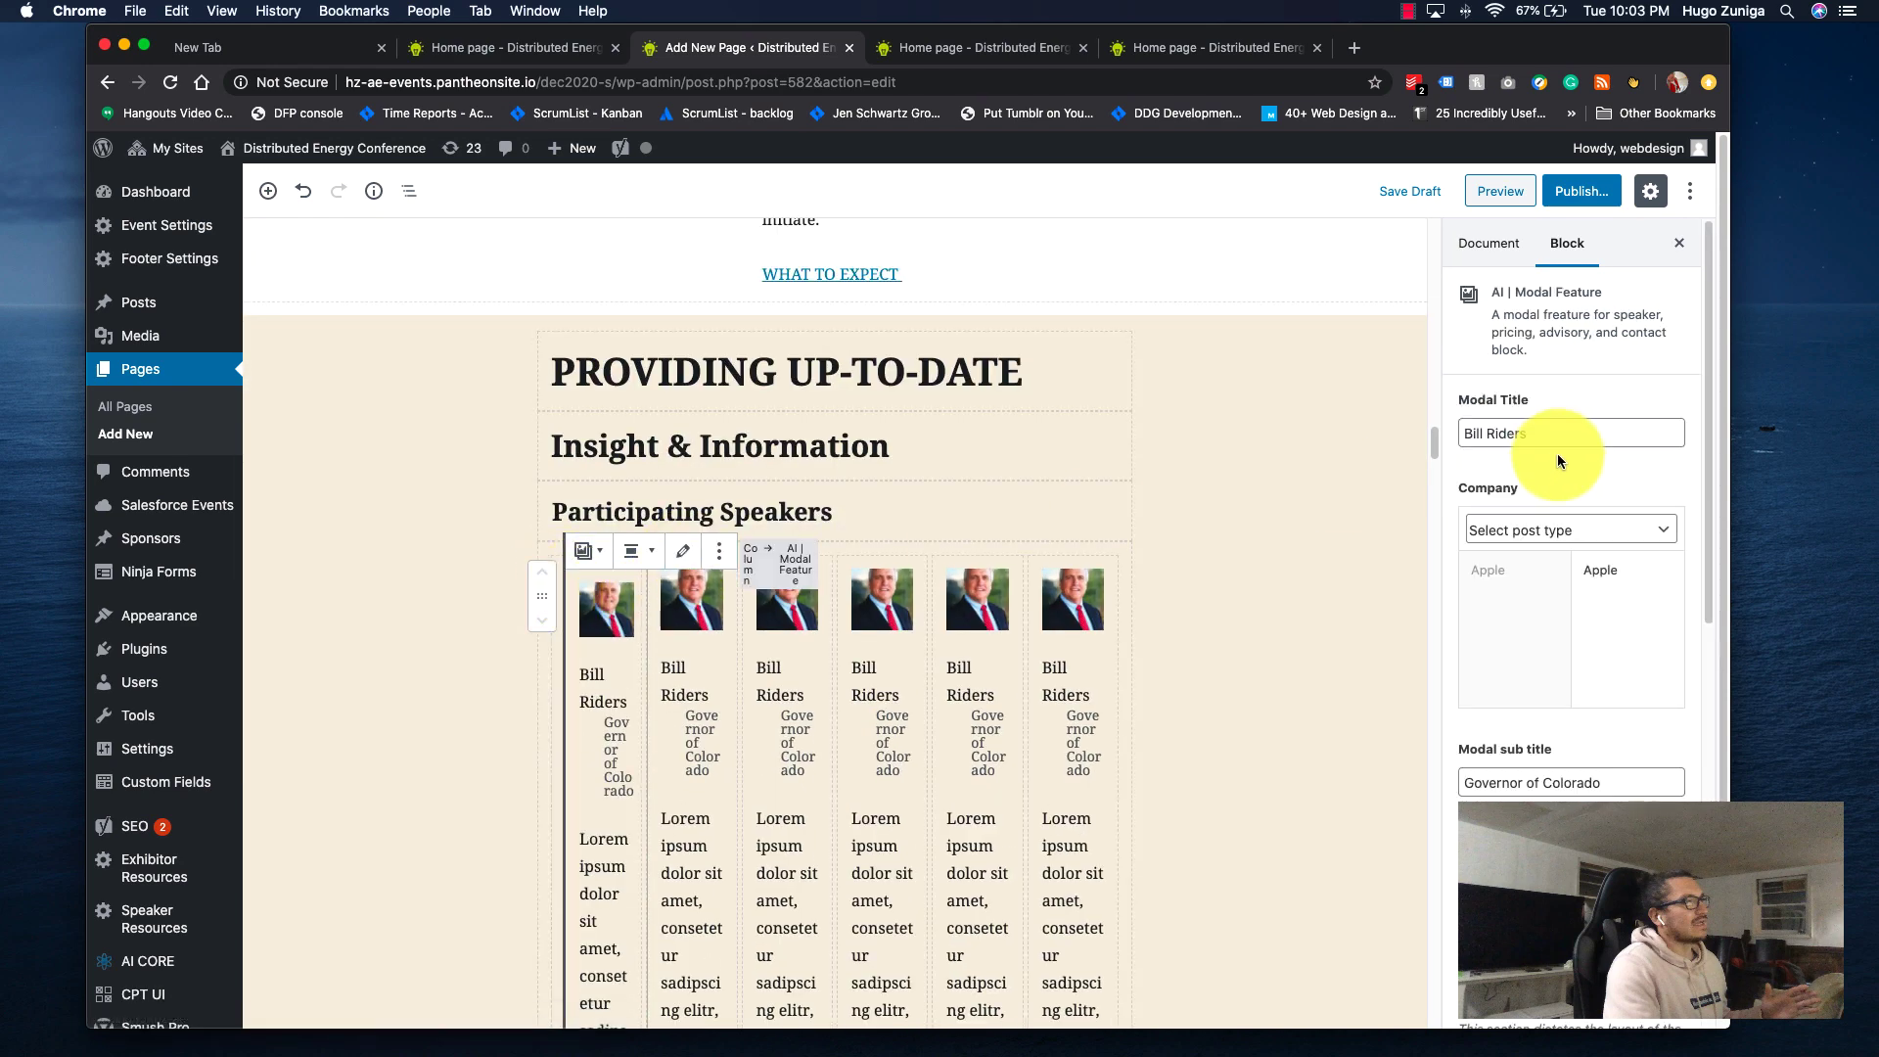
Examine the Modal Title, Company and Modal sub title settings of the first speaker's block.
double_click(1543, 431)
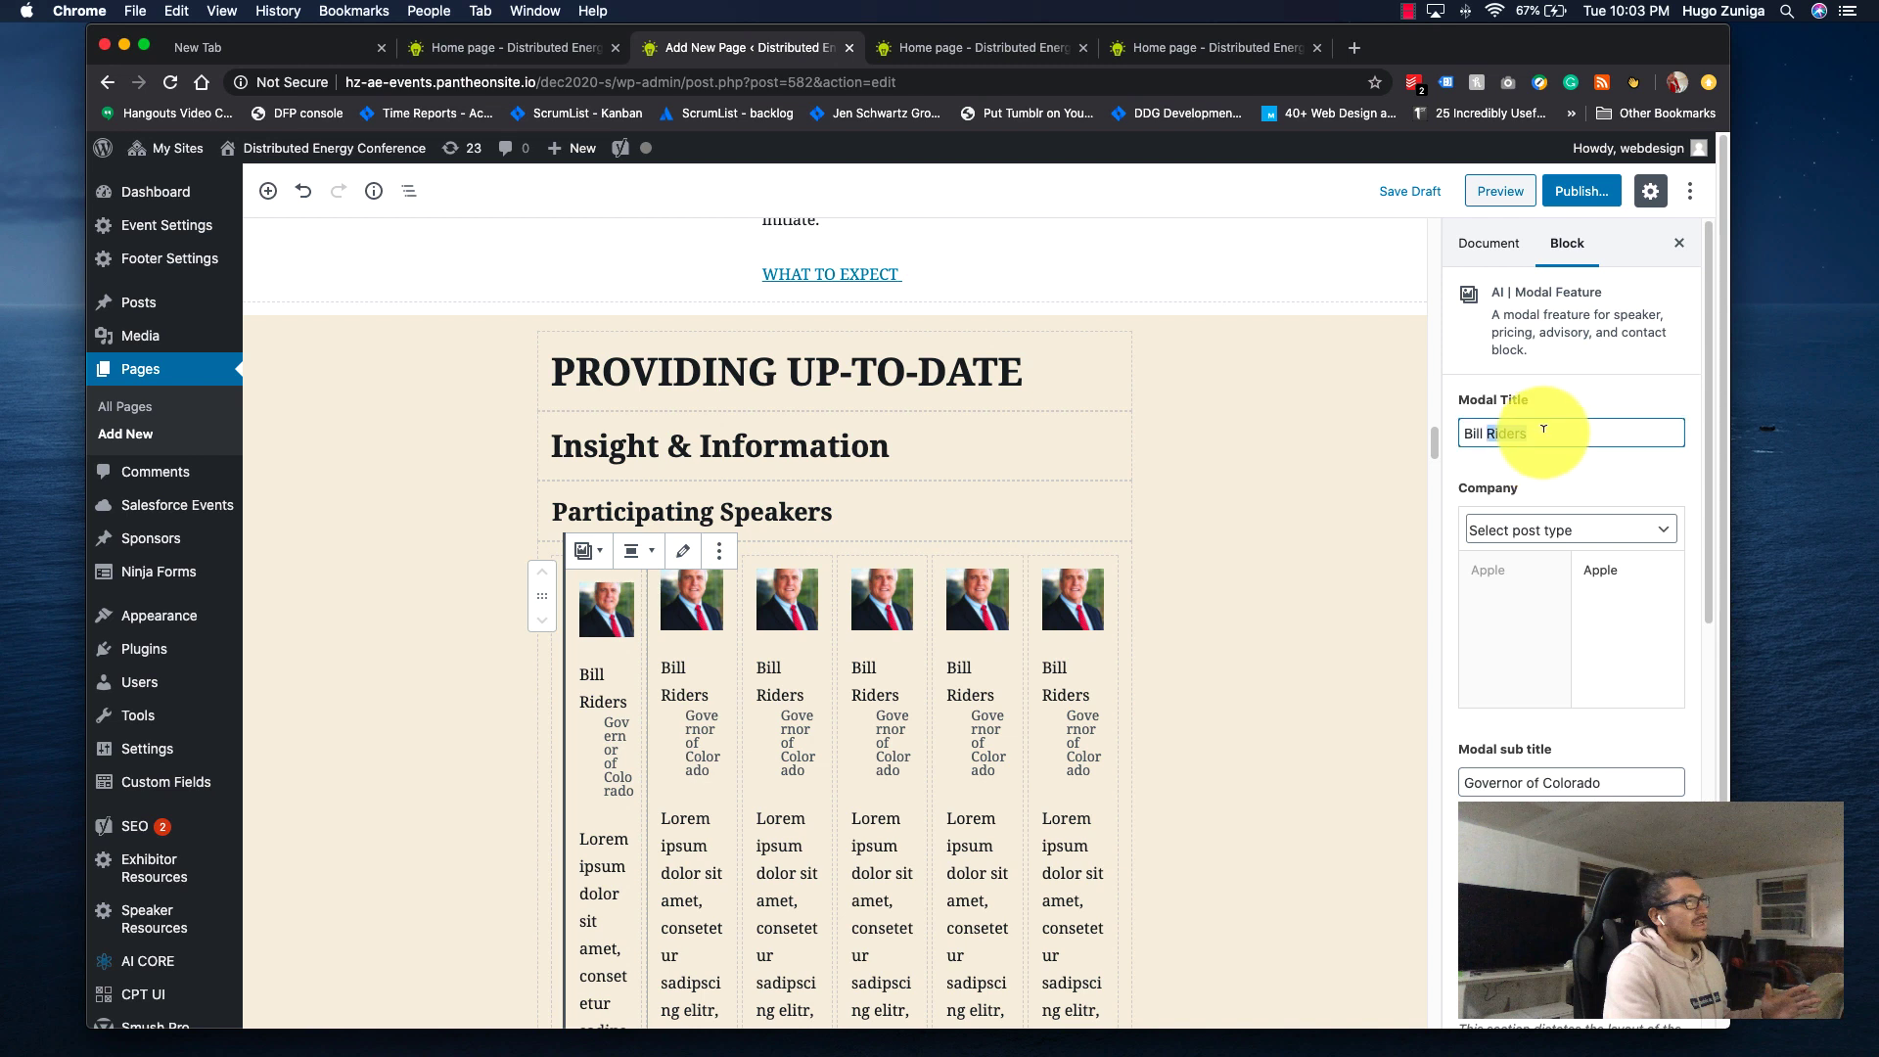
triple_click(1544, 430)
double_click(1546, 431)
triple_click(1545, 430)
drag(1548, 401, 1459, 417)
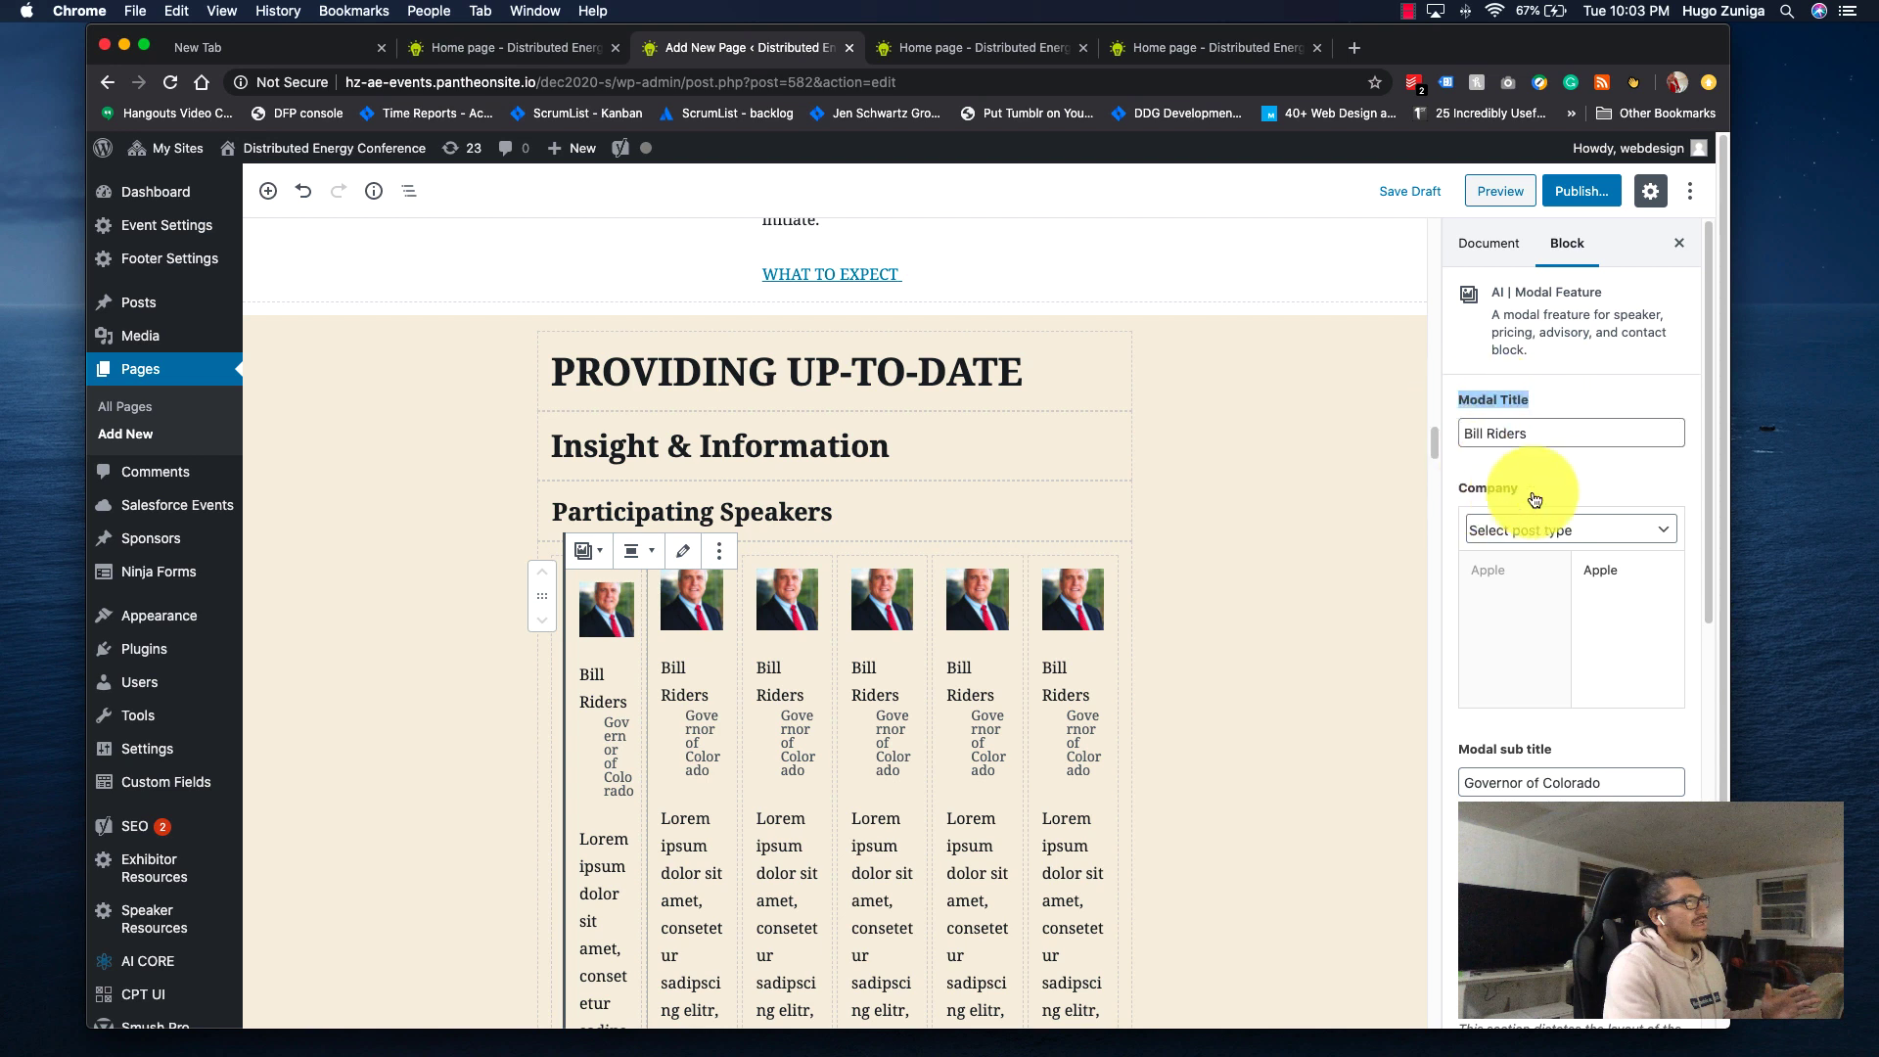
scroll(1586, 572, down, 2)
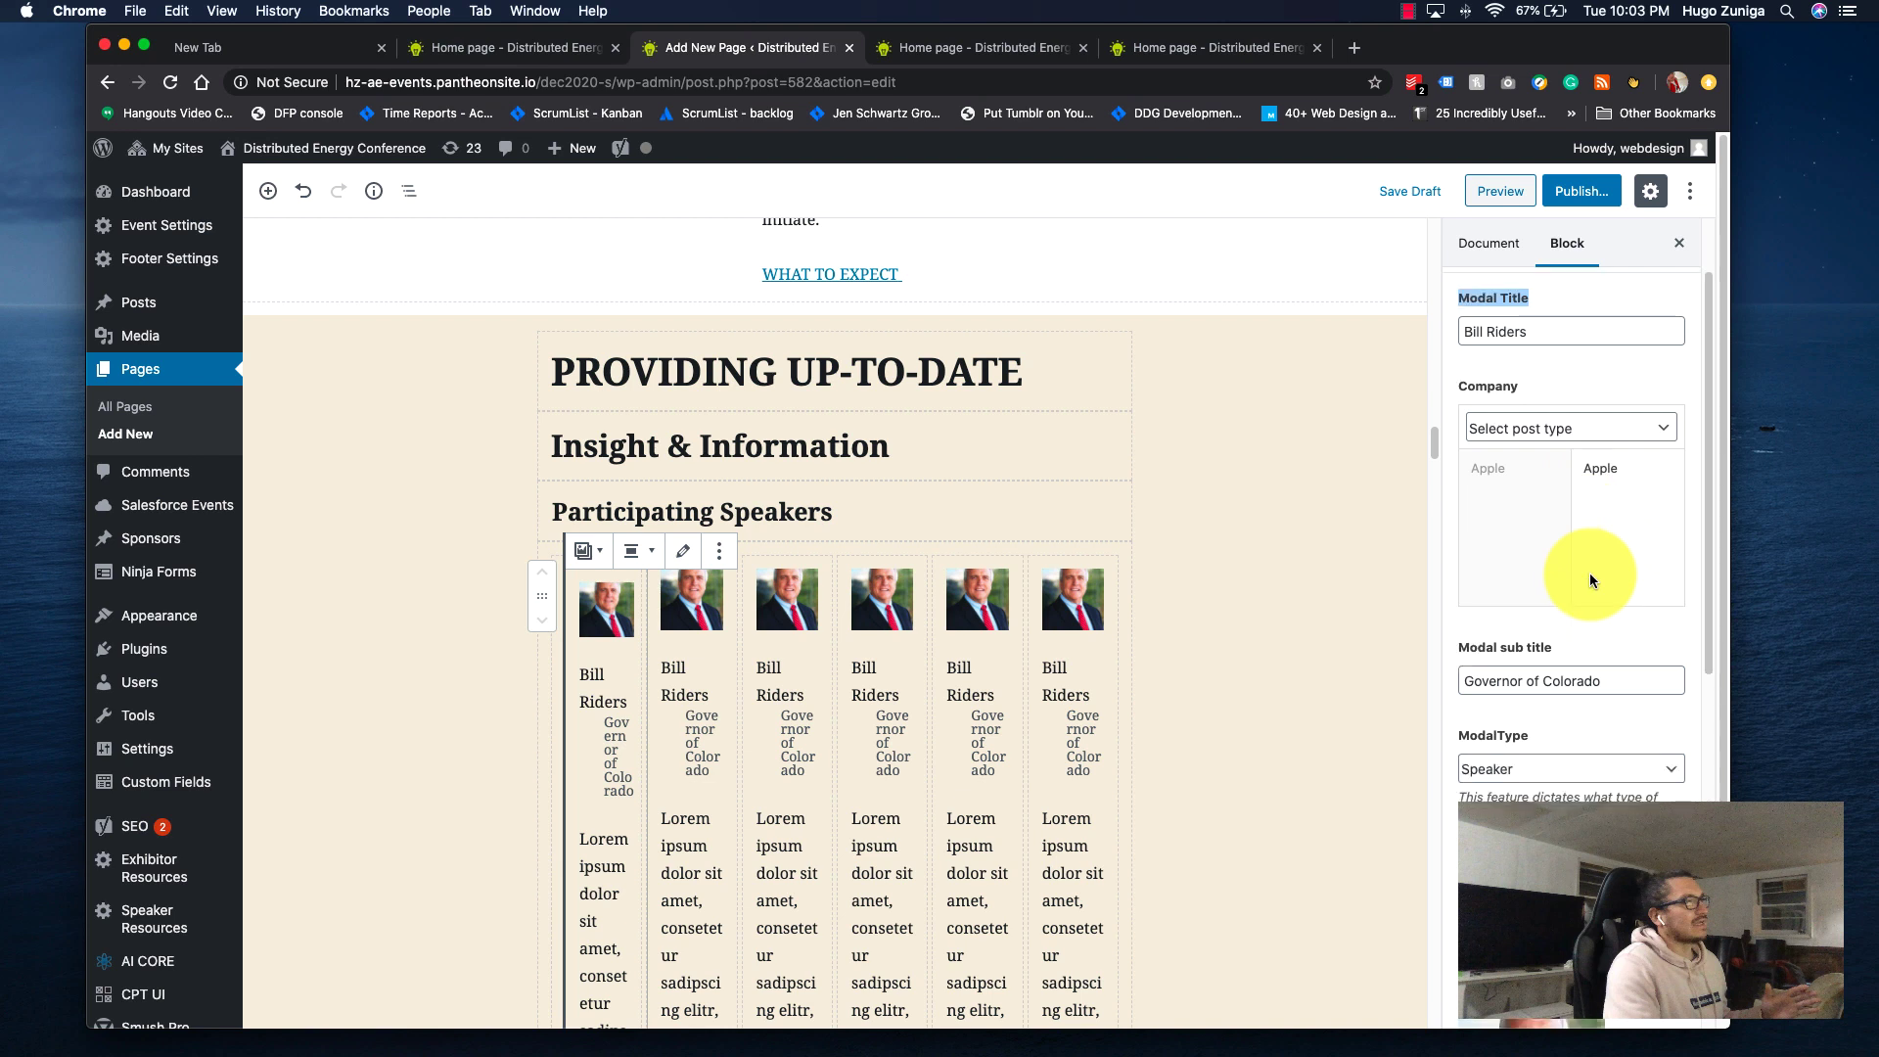
scroll(1595, 582, down, 3)
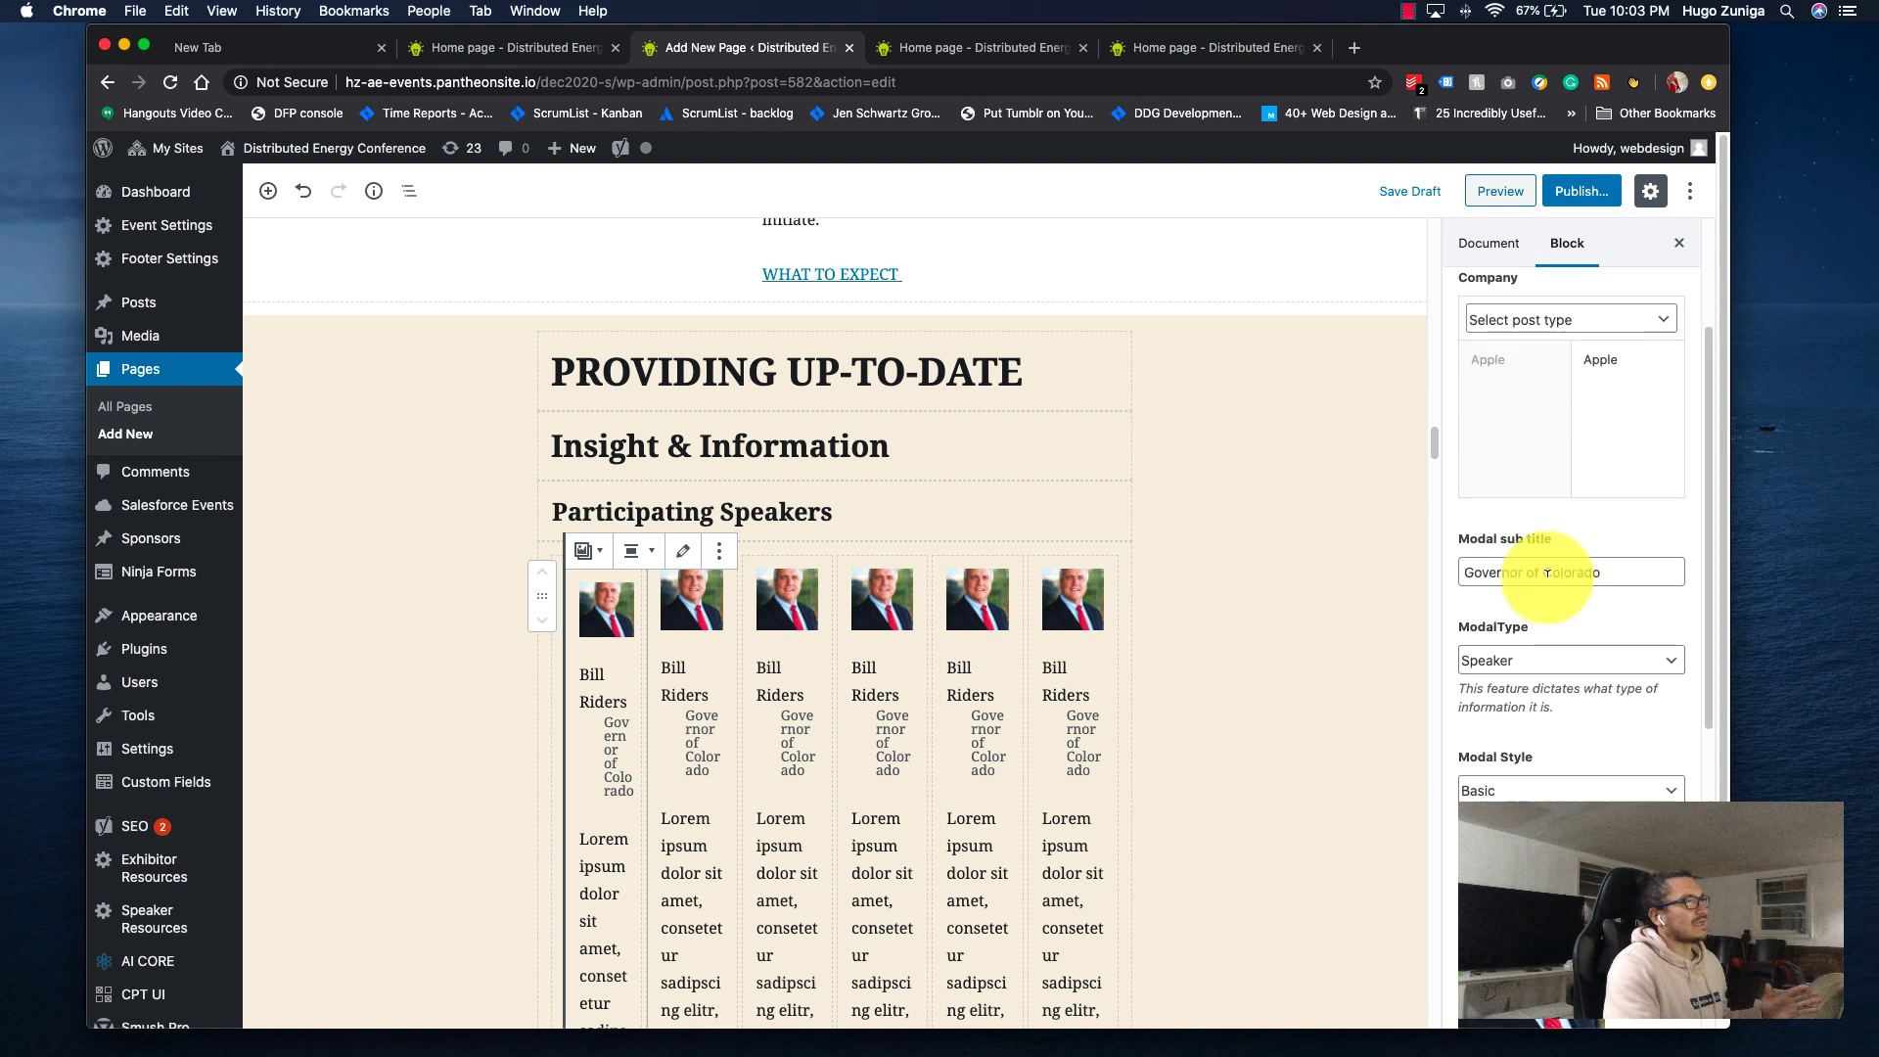
triple_click(1547, 572)
scroll(1548, 588, down, 1)
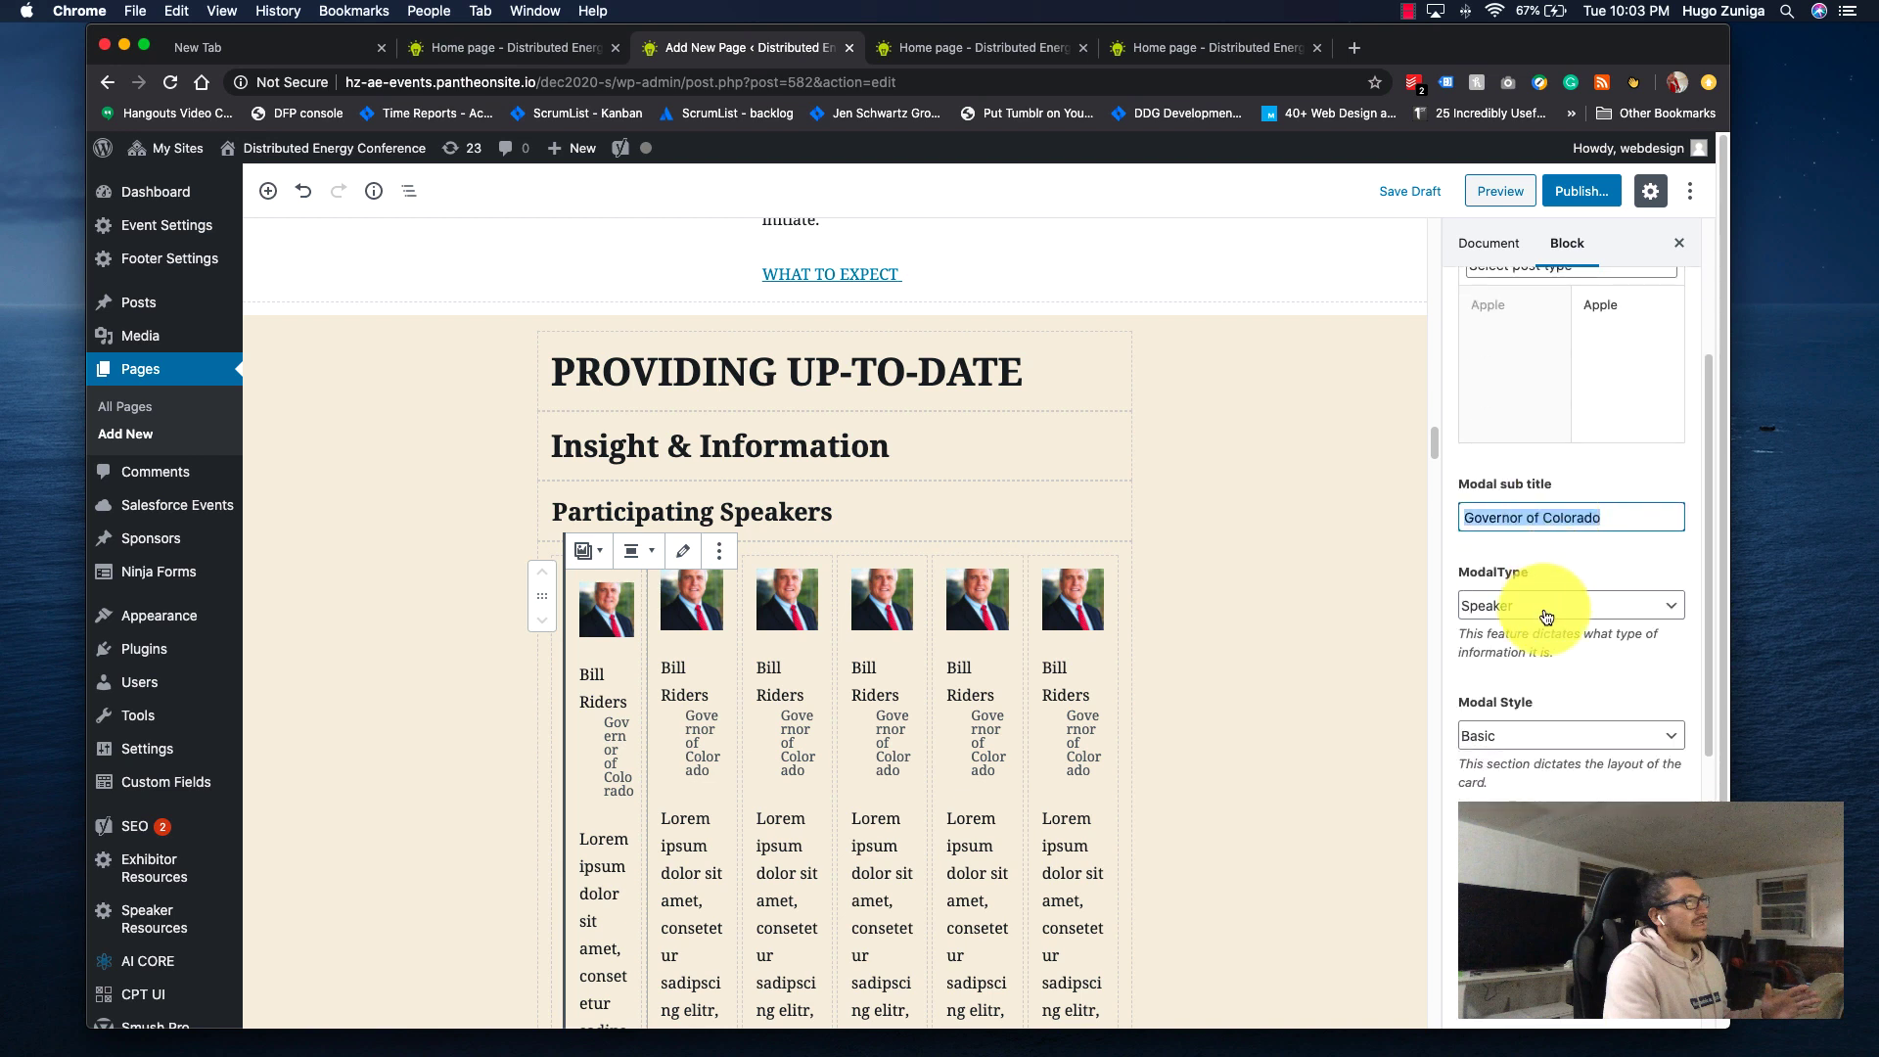
Review the options available for ModalType and Modal Style in the first speaker's block.
click(1547, 615)
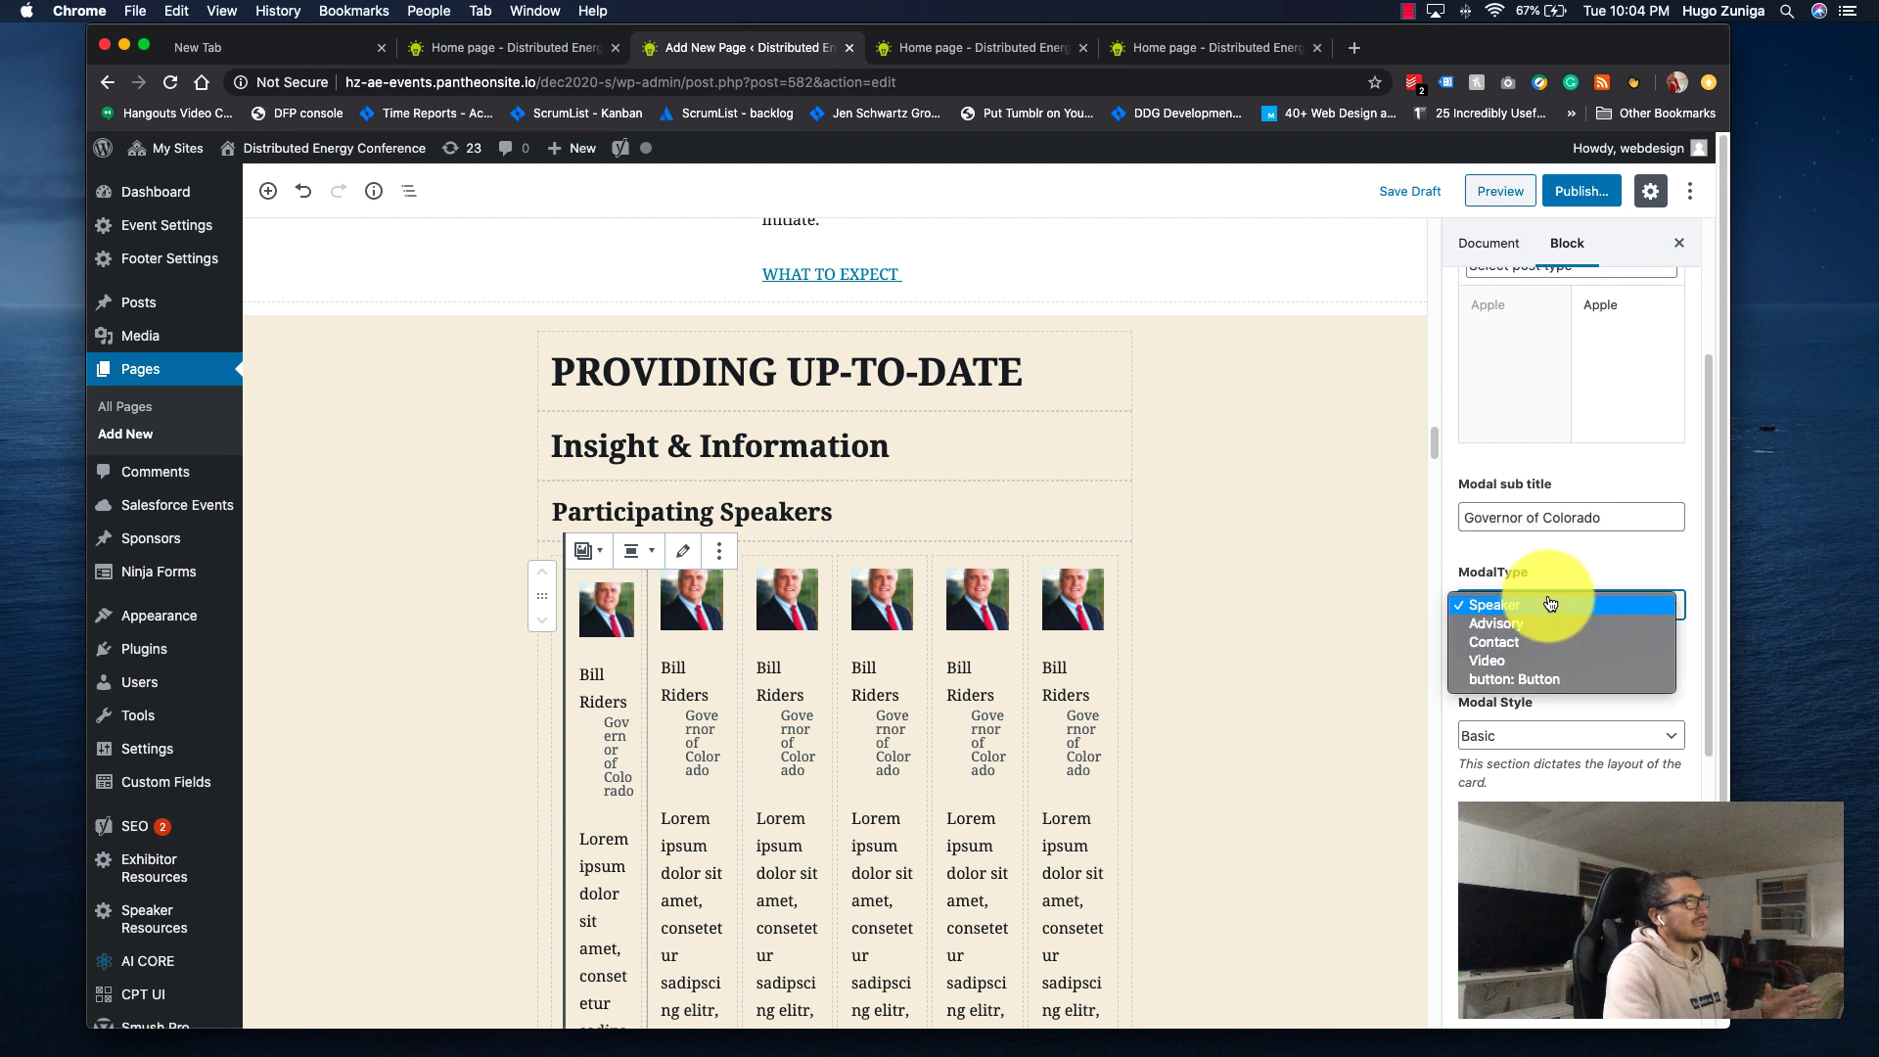
click(1550, 604)
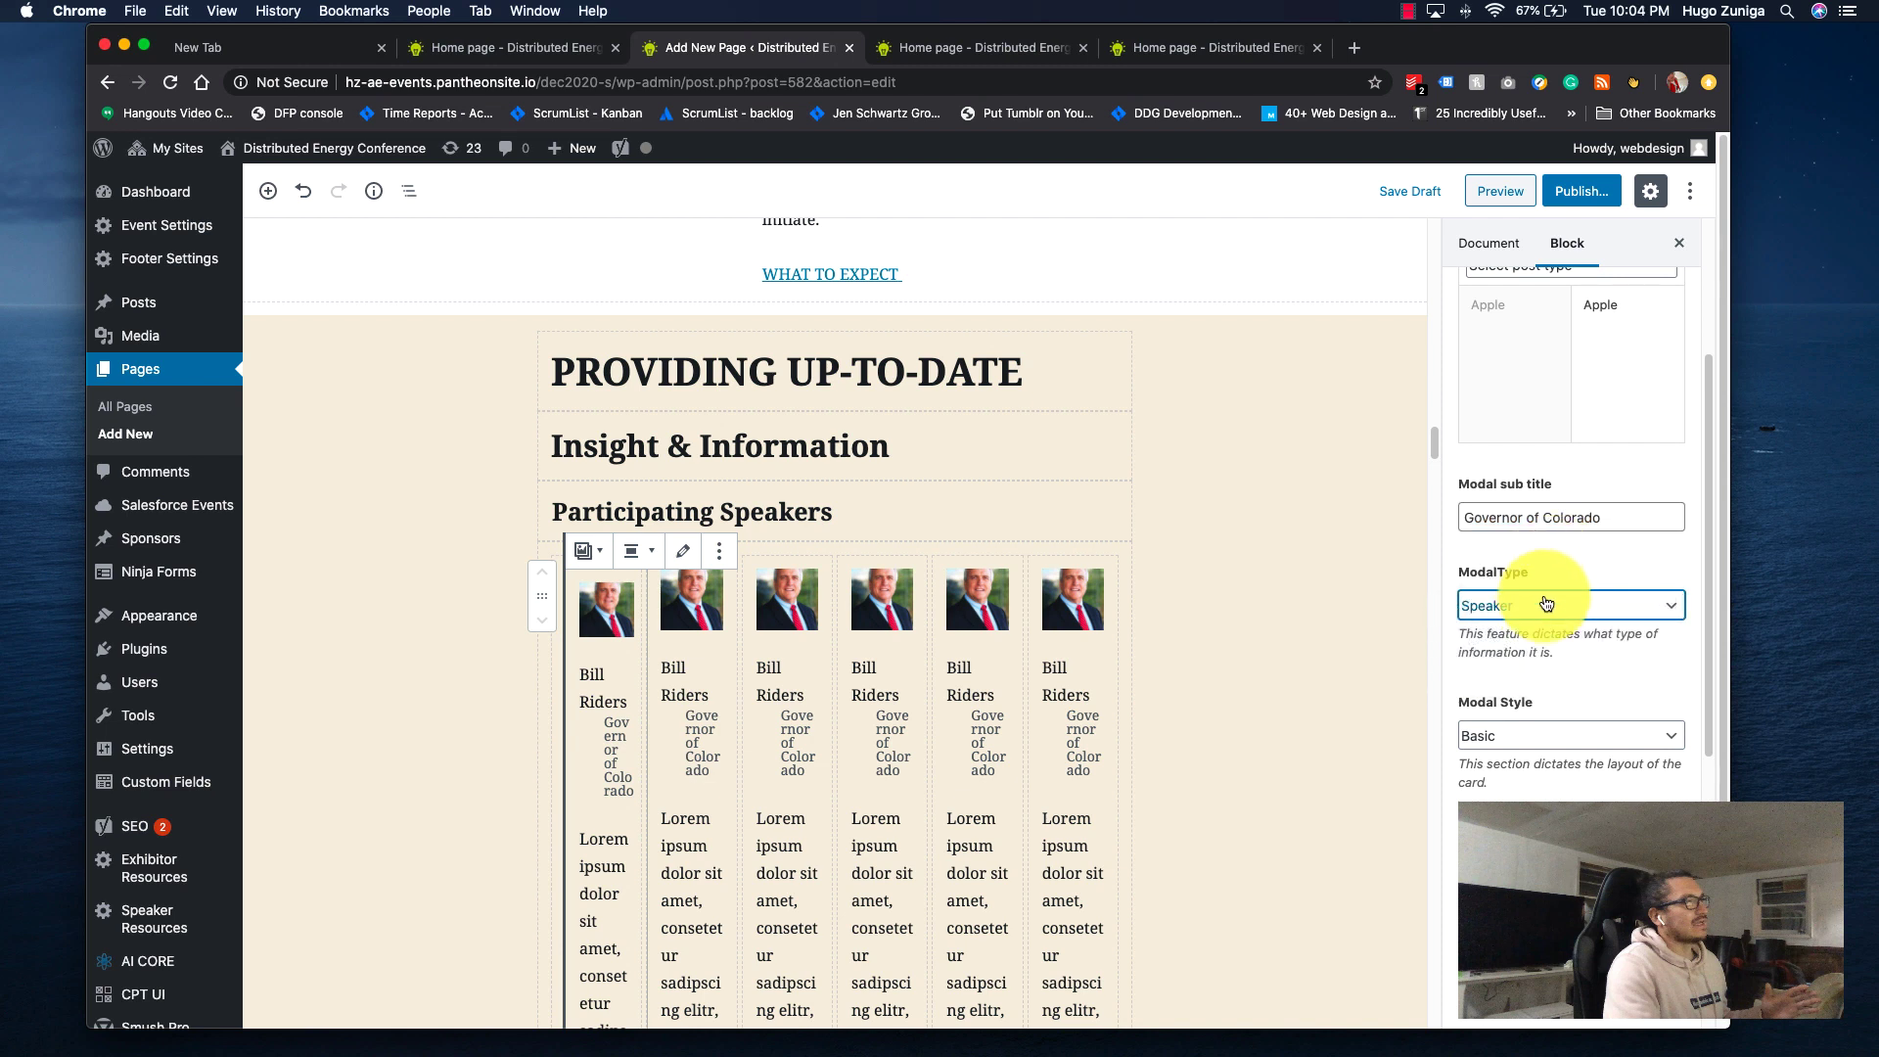
click(1555, 603)
click(1550, 602)
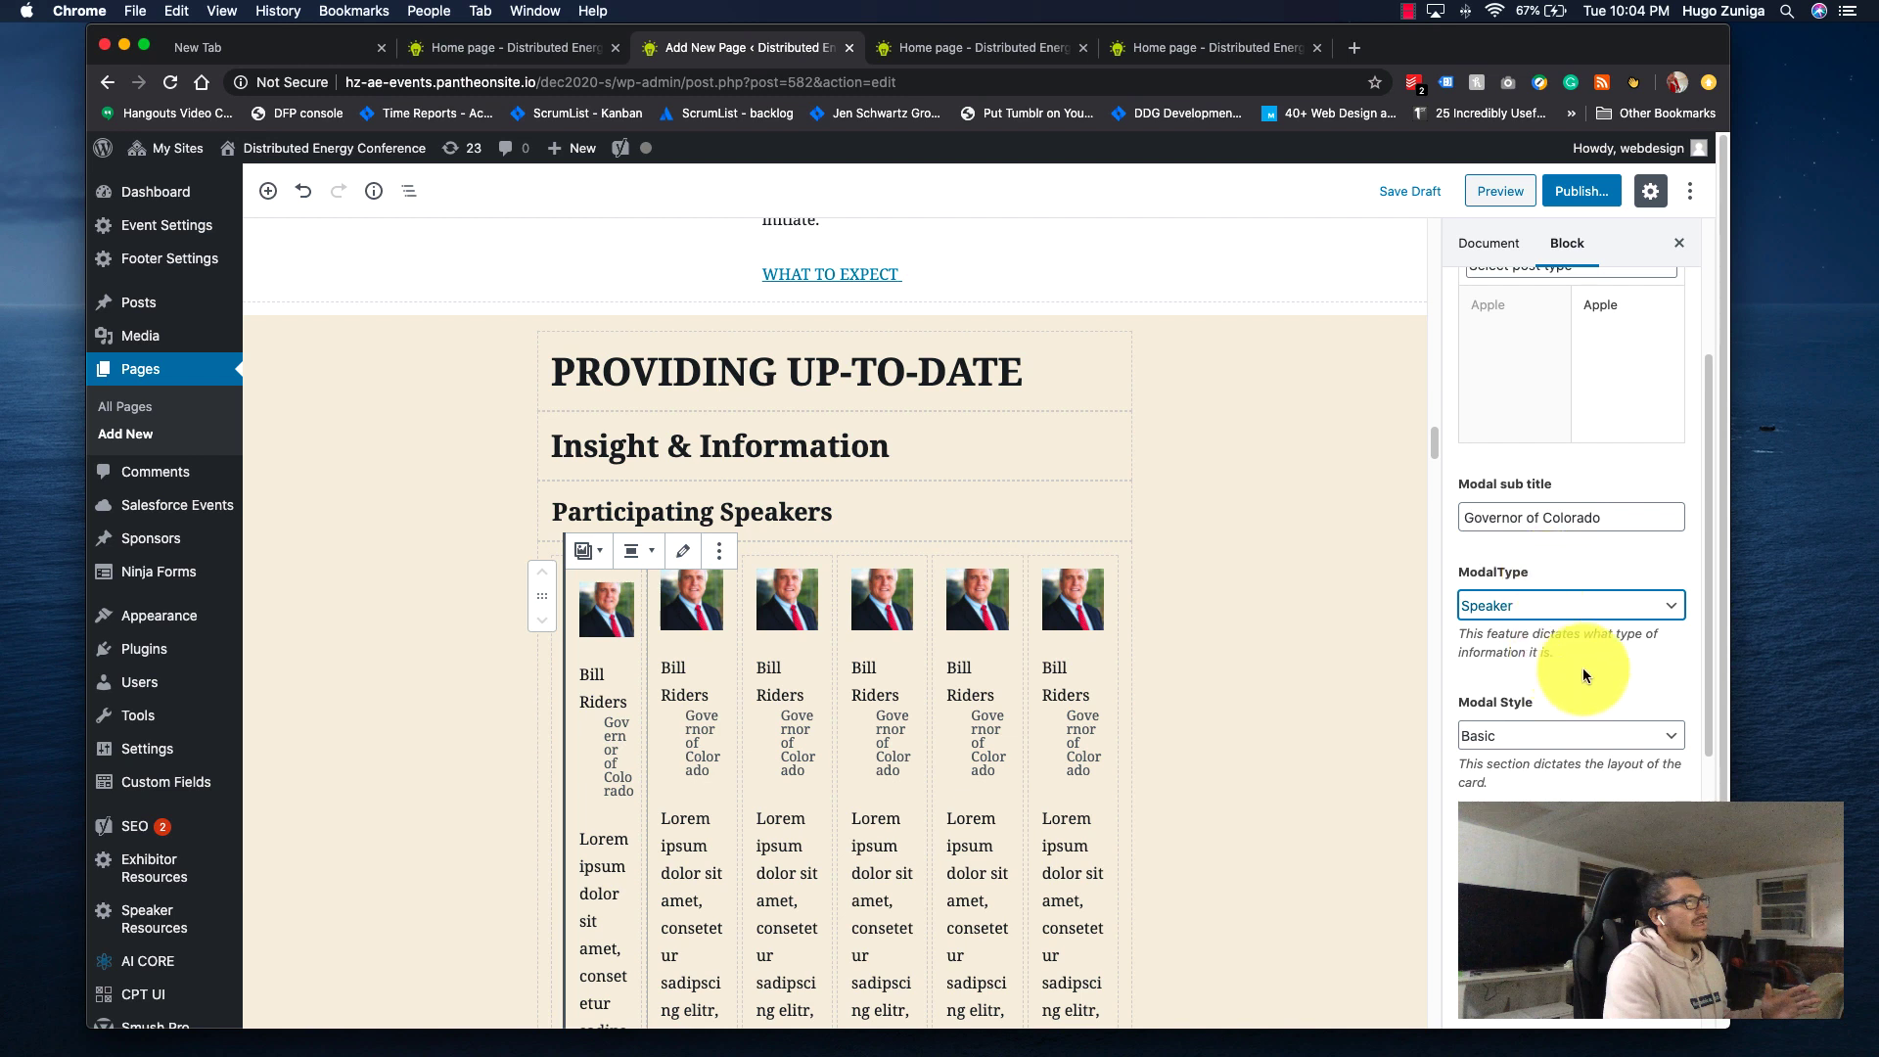
scroll(1566, 666, down, 1)
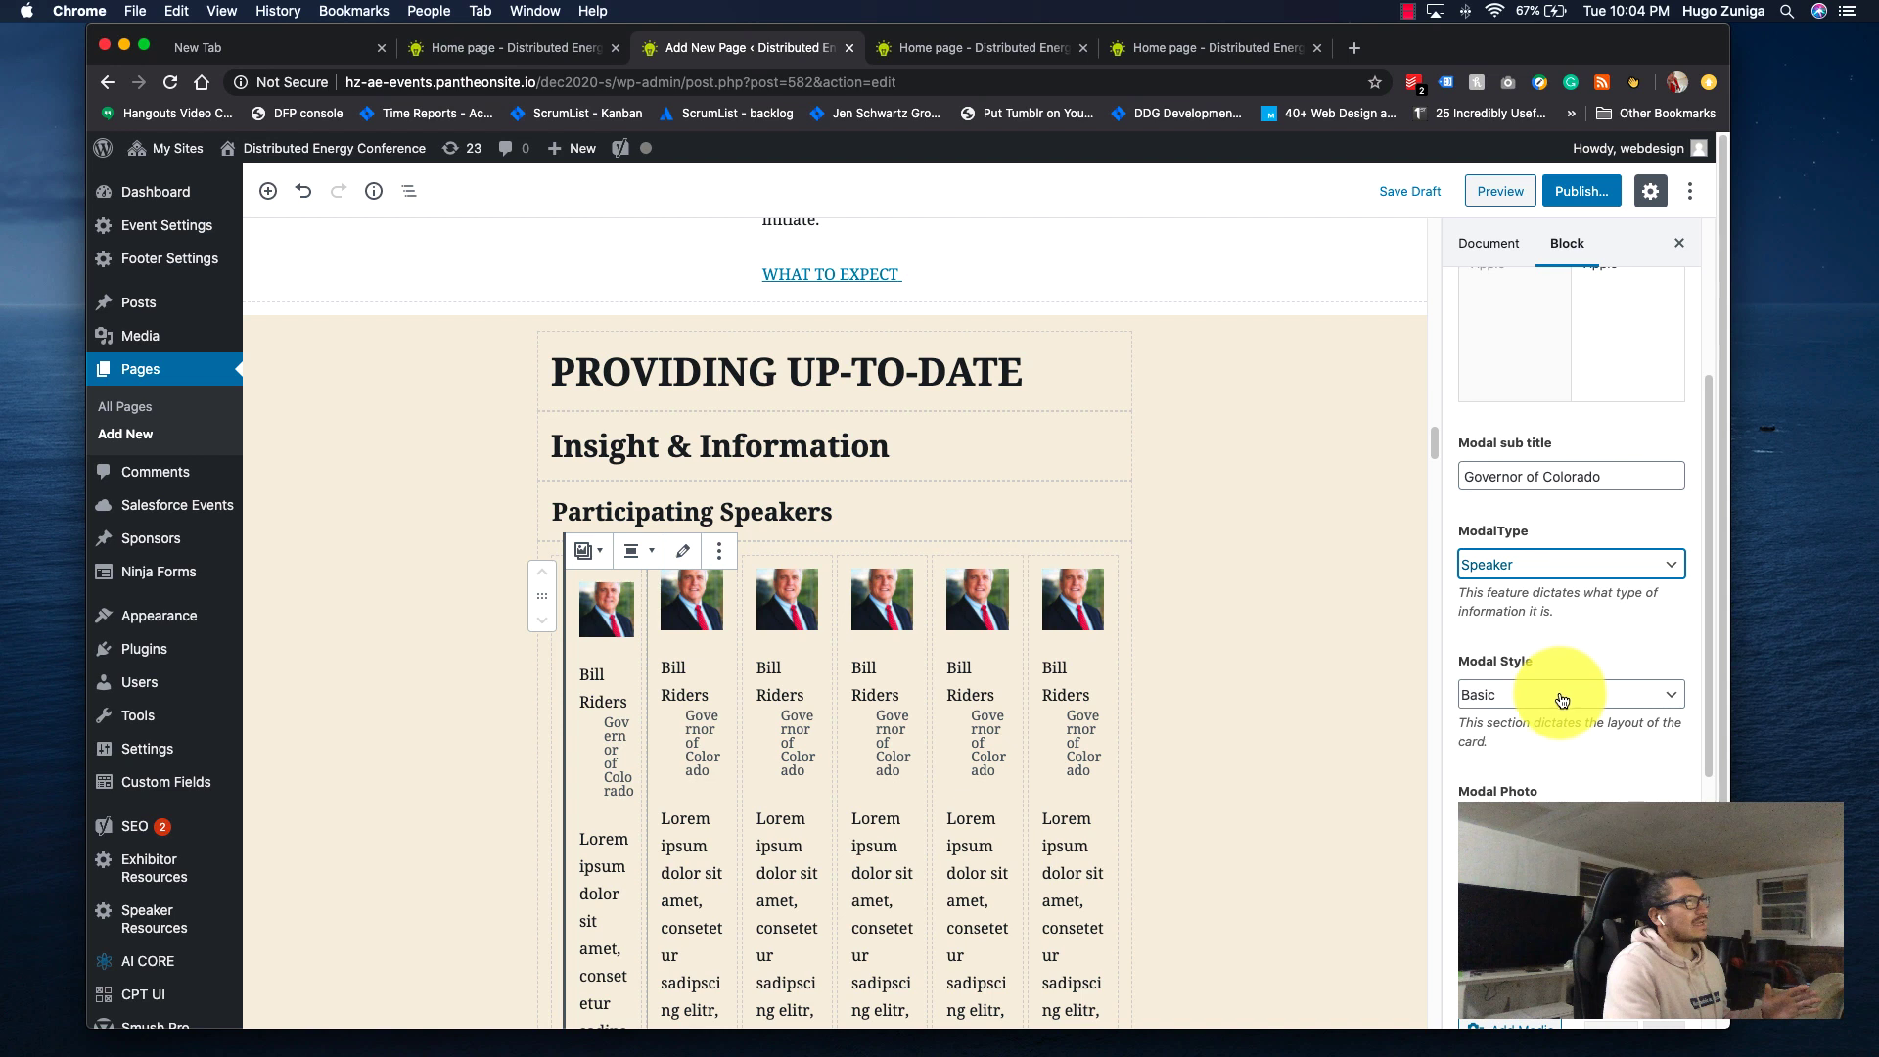
click(1563, 698)
click(1570, 657)
click(1566, 694)
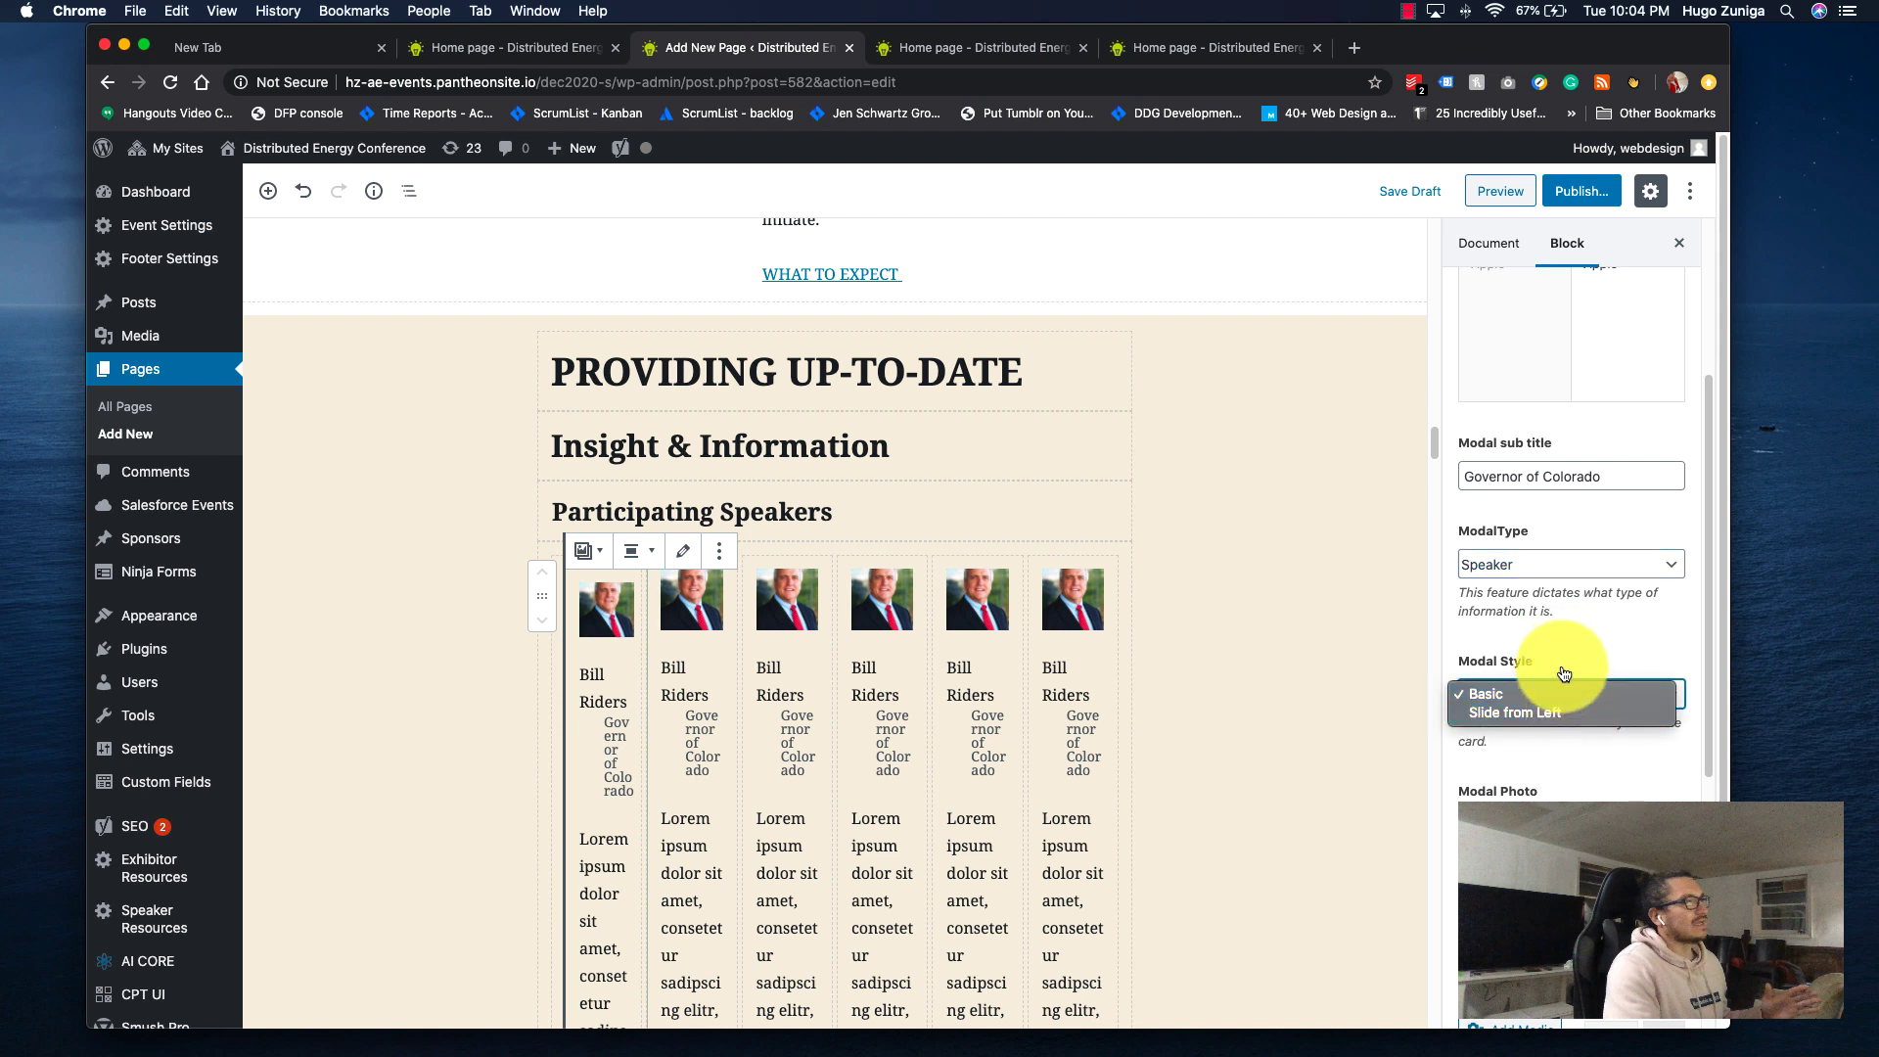
click(1567, 659)
Extend the first speaker's Modal Description with a second paragraph that repeats its "Lorem ipsum dolor sit amet" text.
scroll(1567, 658, down, 5)
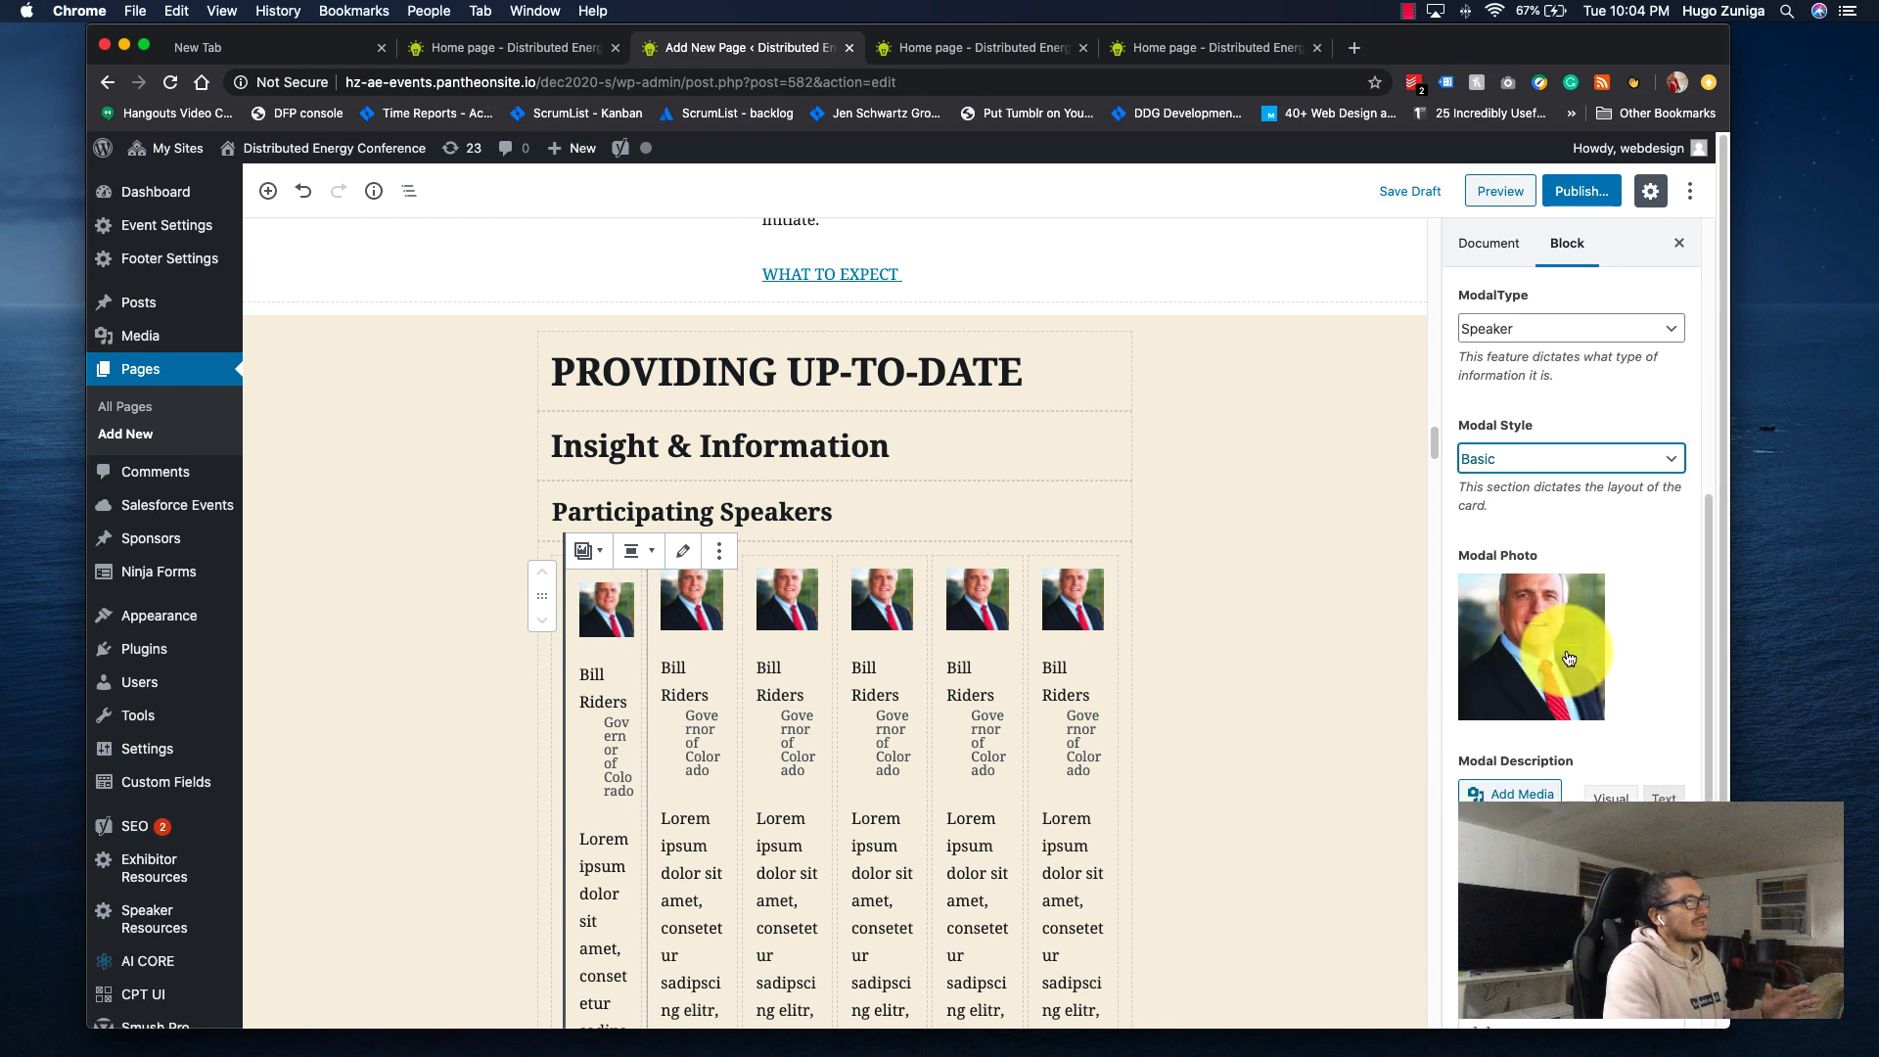
scroll(1556, 704, down, 1)
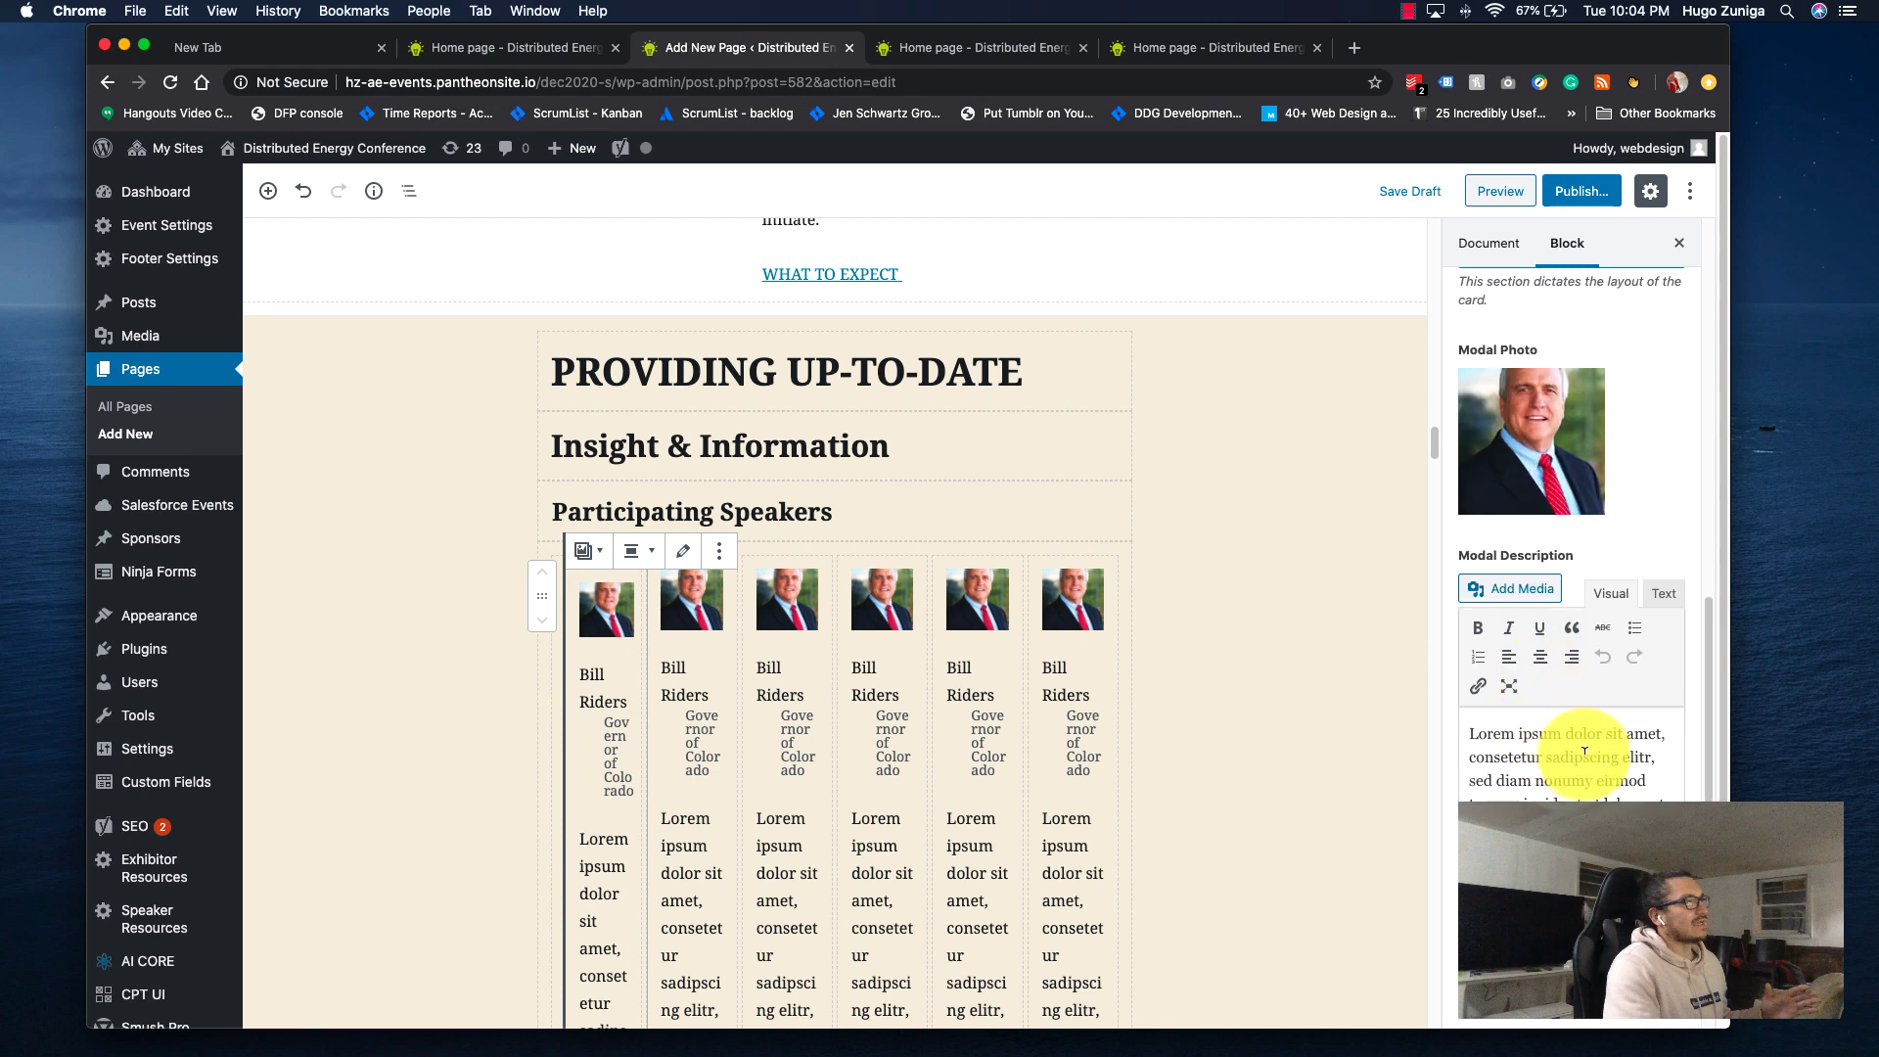
triple_click(1587, 752)
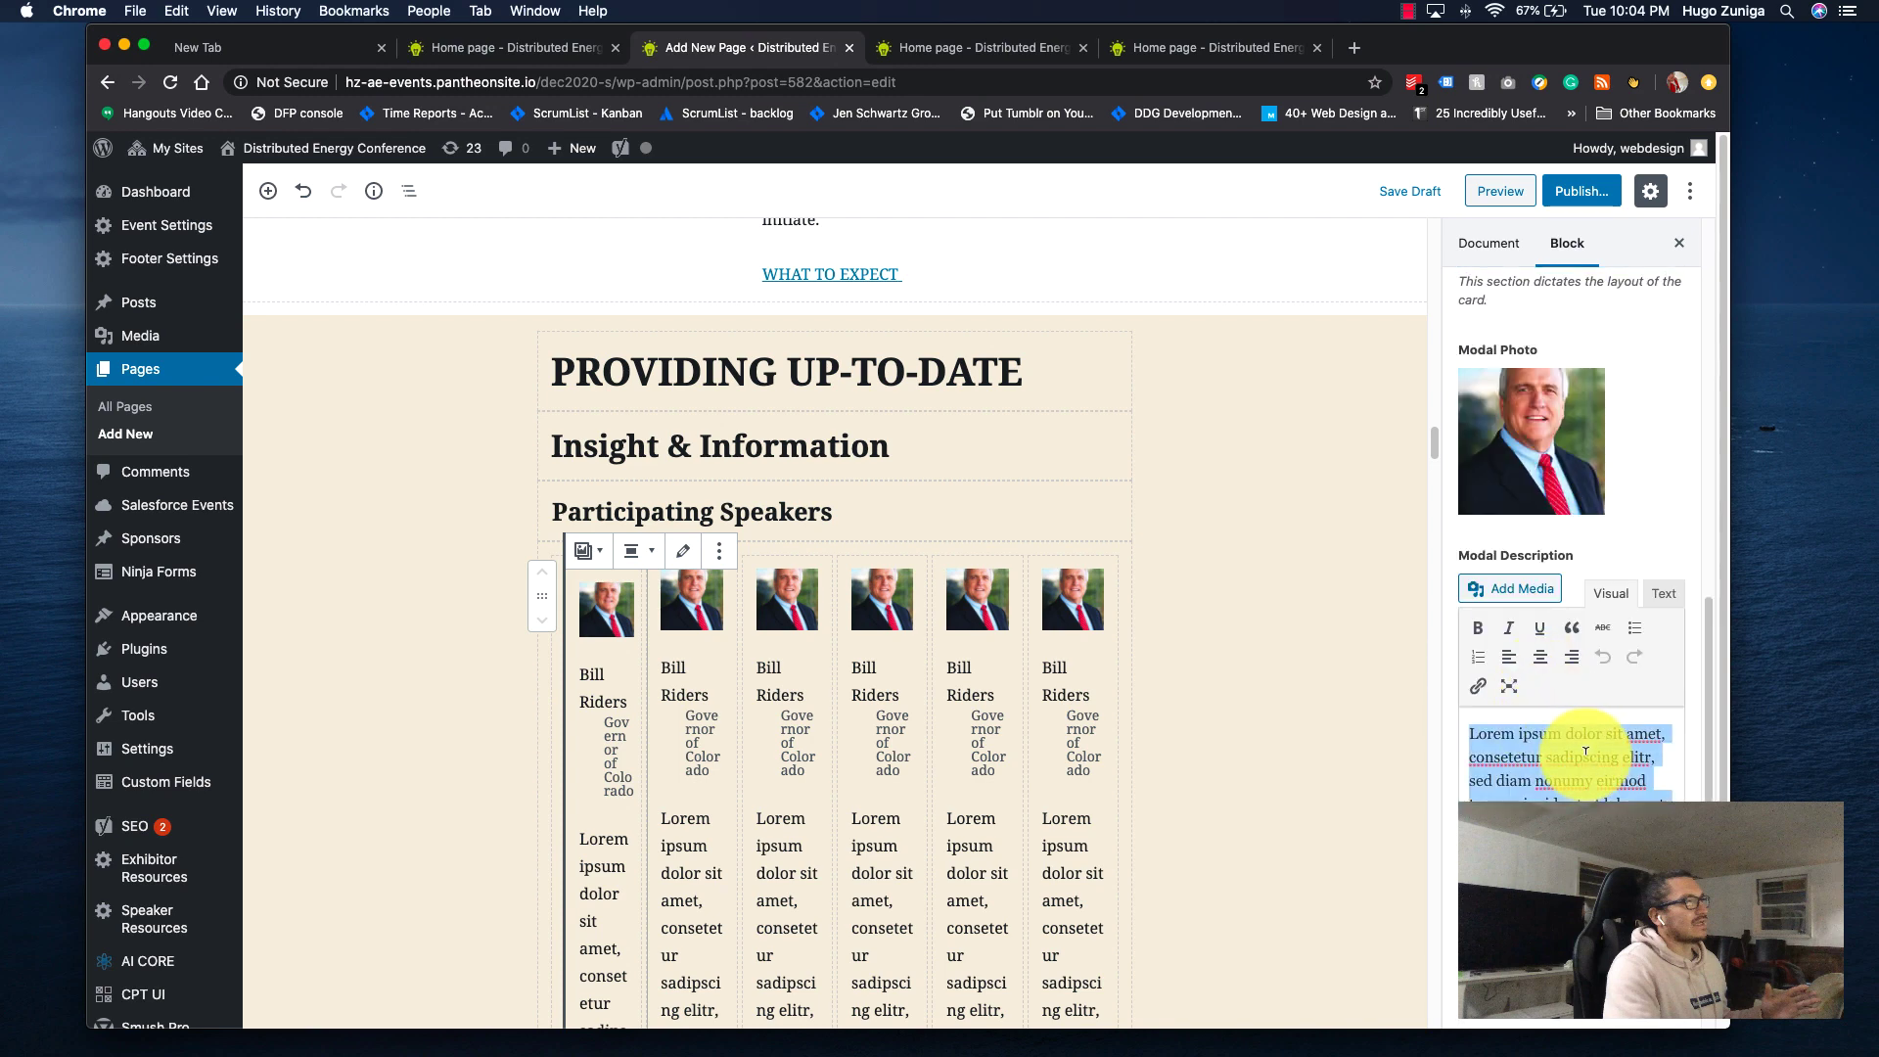
click(1592, 781)
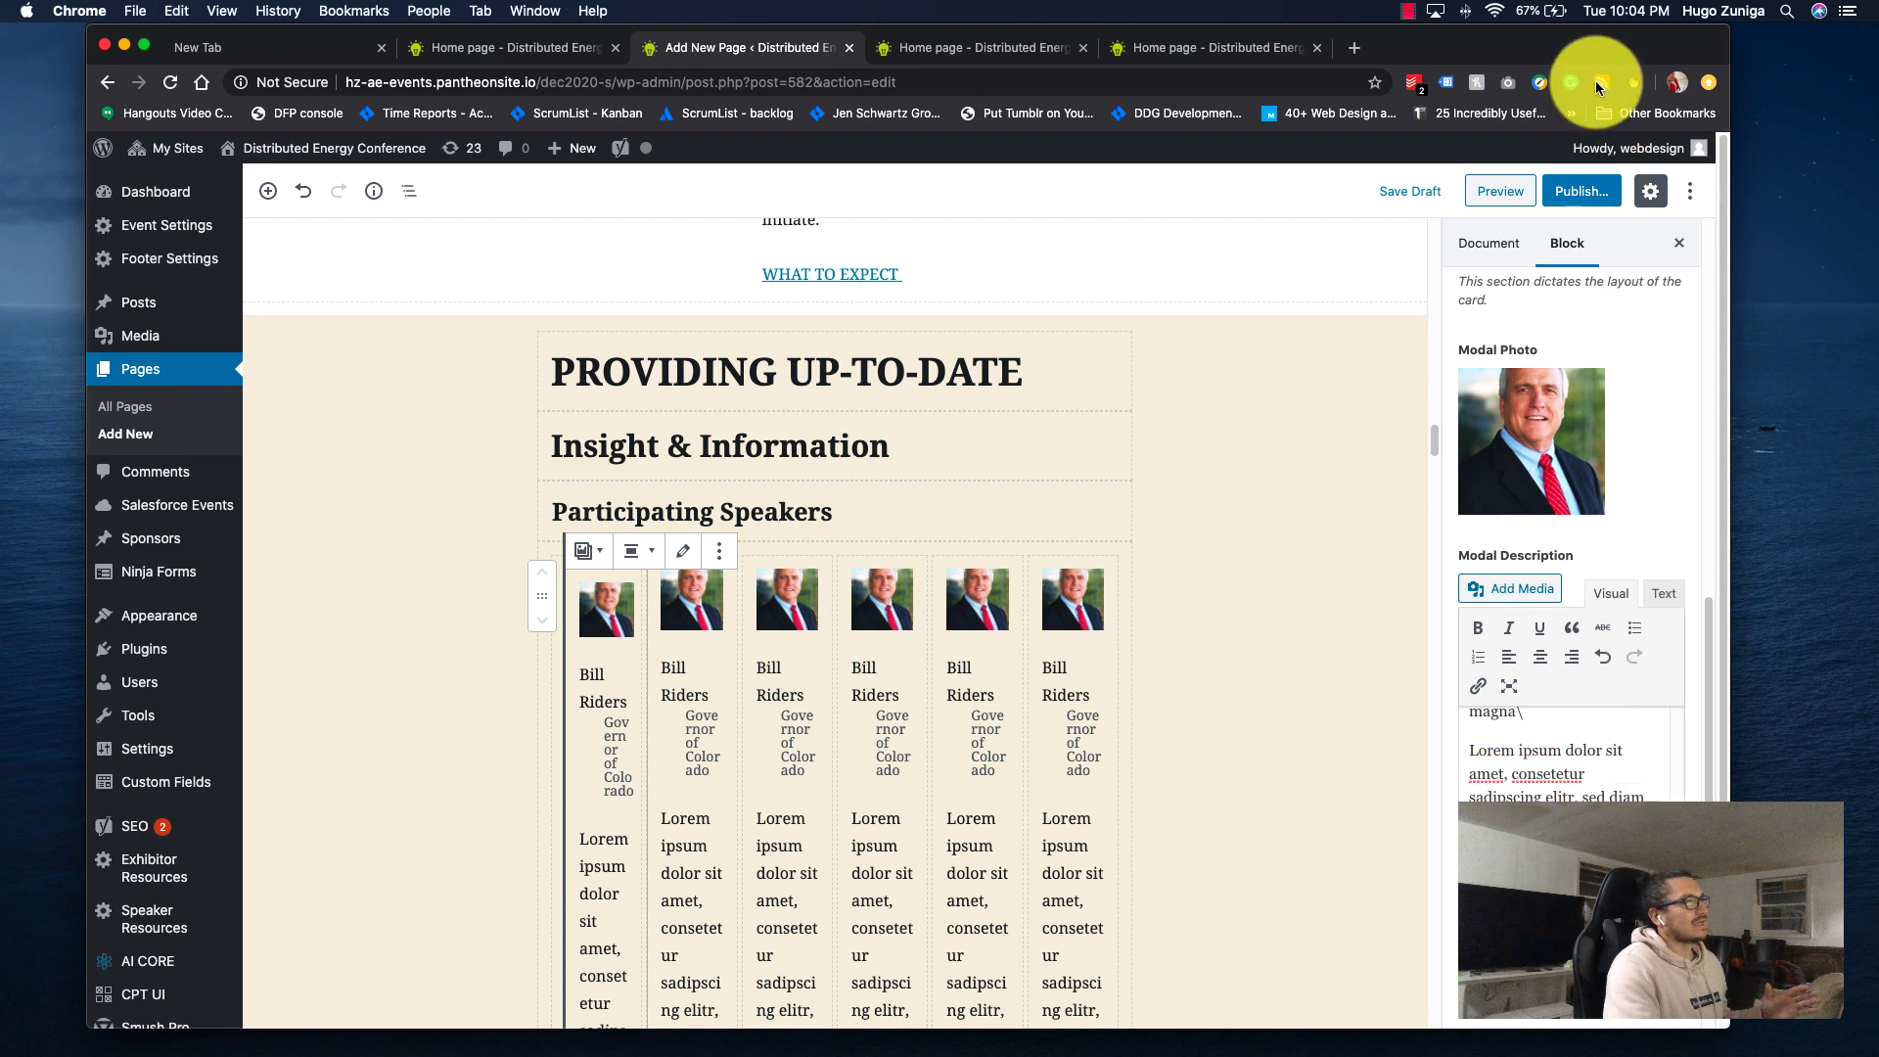
Preview the test page and view the pop-up details of the first and fourth participating speakers, closing each one.
click(1512, 191)
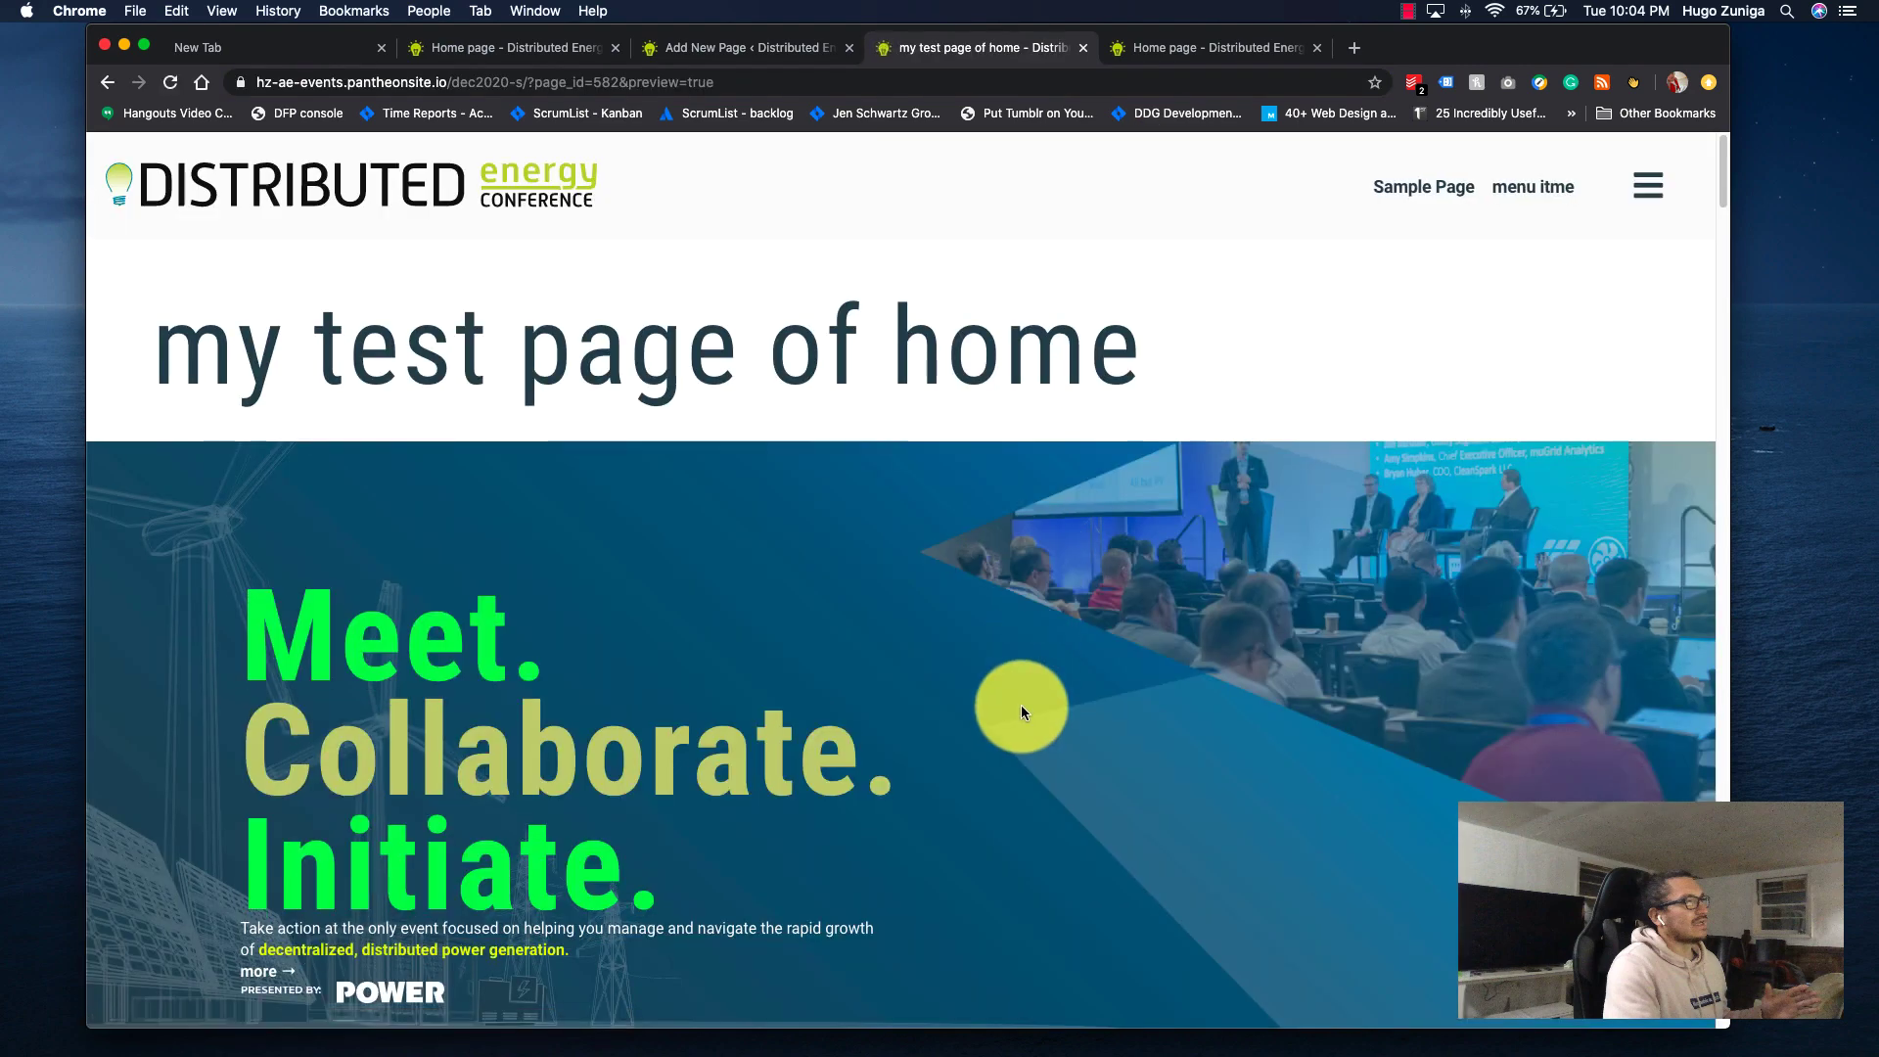
scroll(1020, 703, down, 10)
scroll(1024, 701, down, 15)
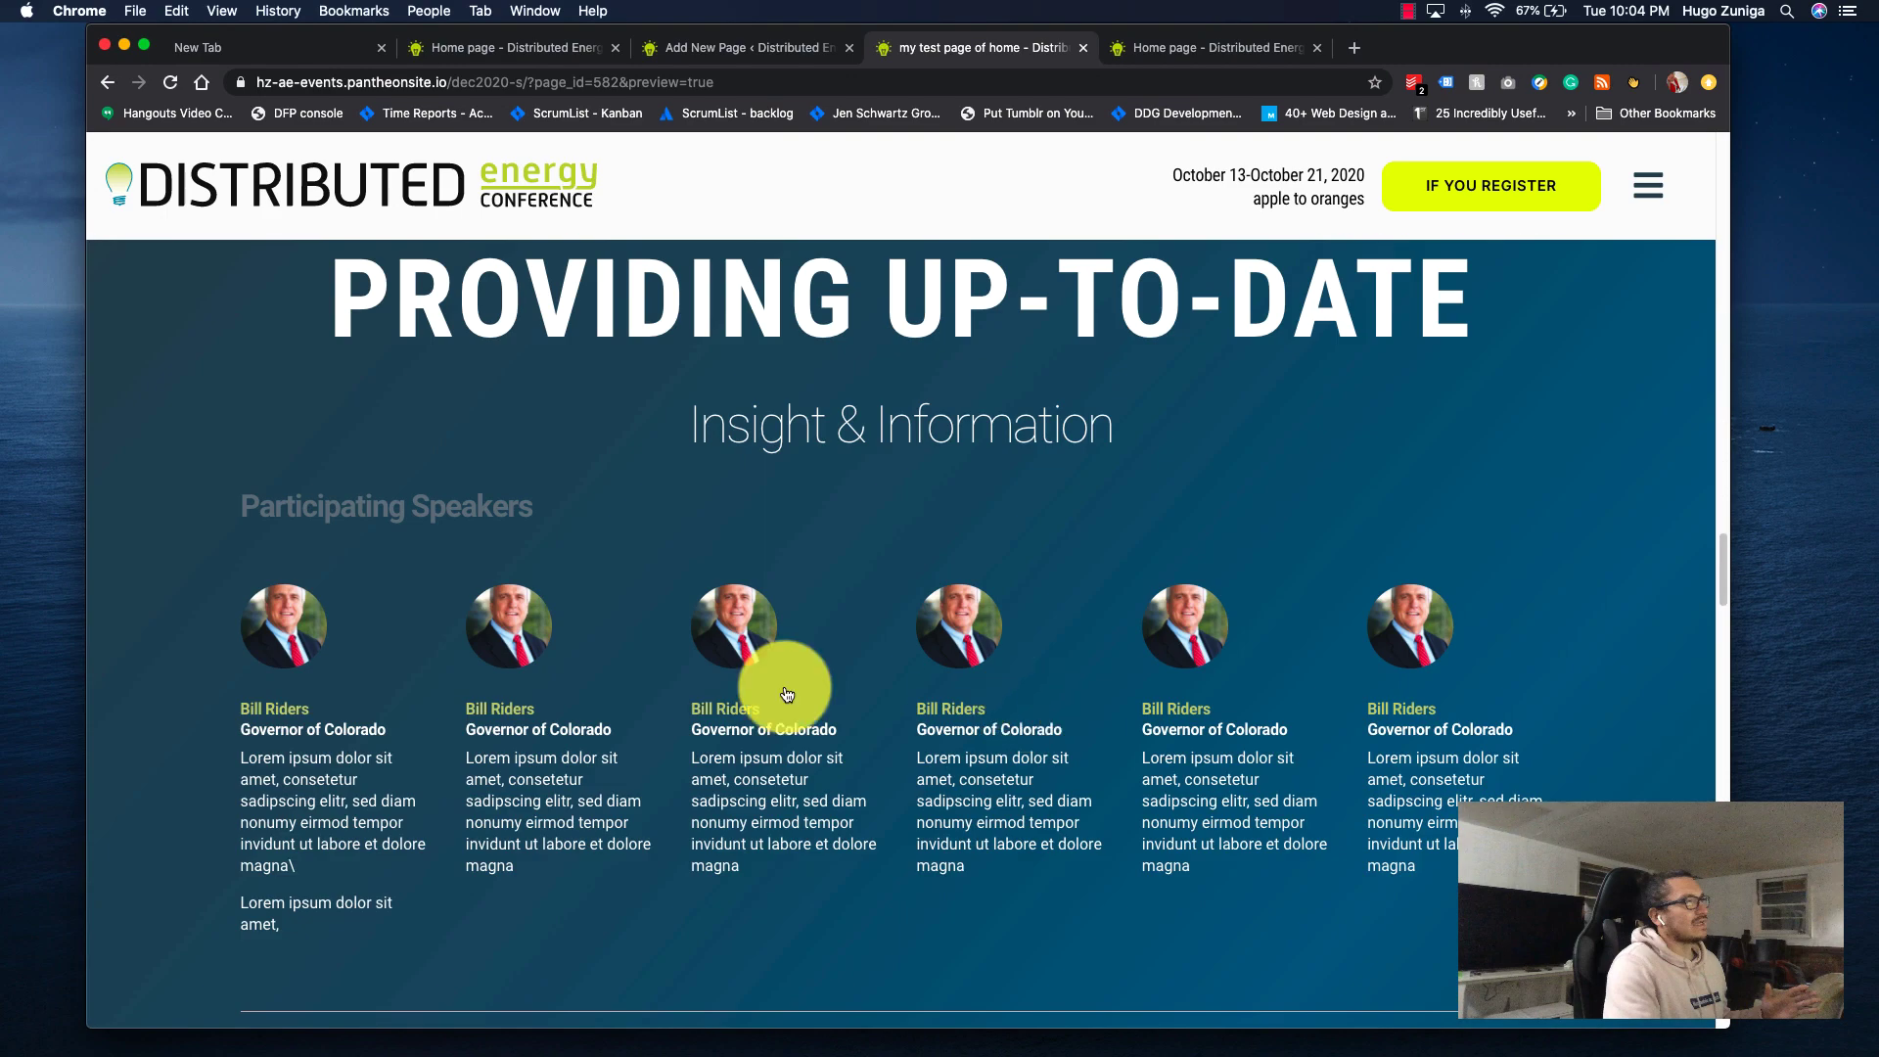
click(312, 612)
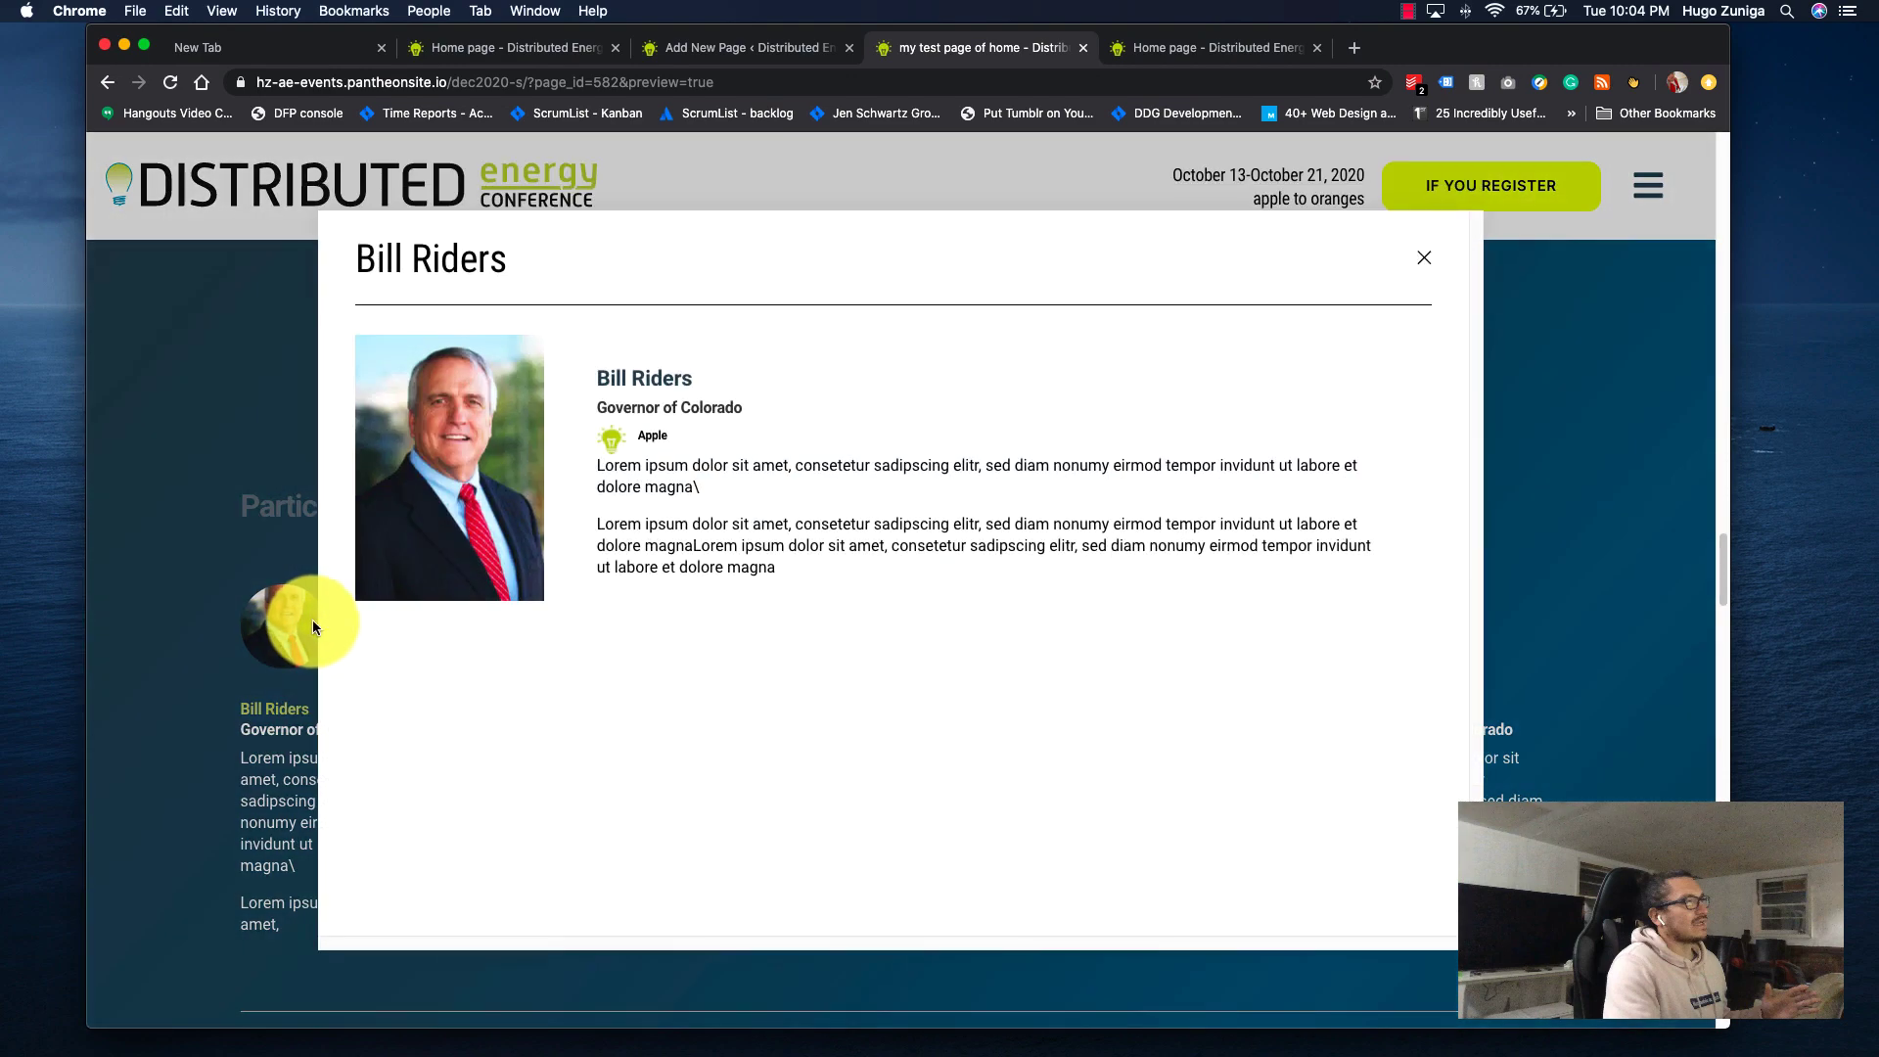
click(1425, 261)
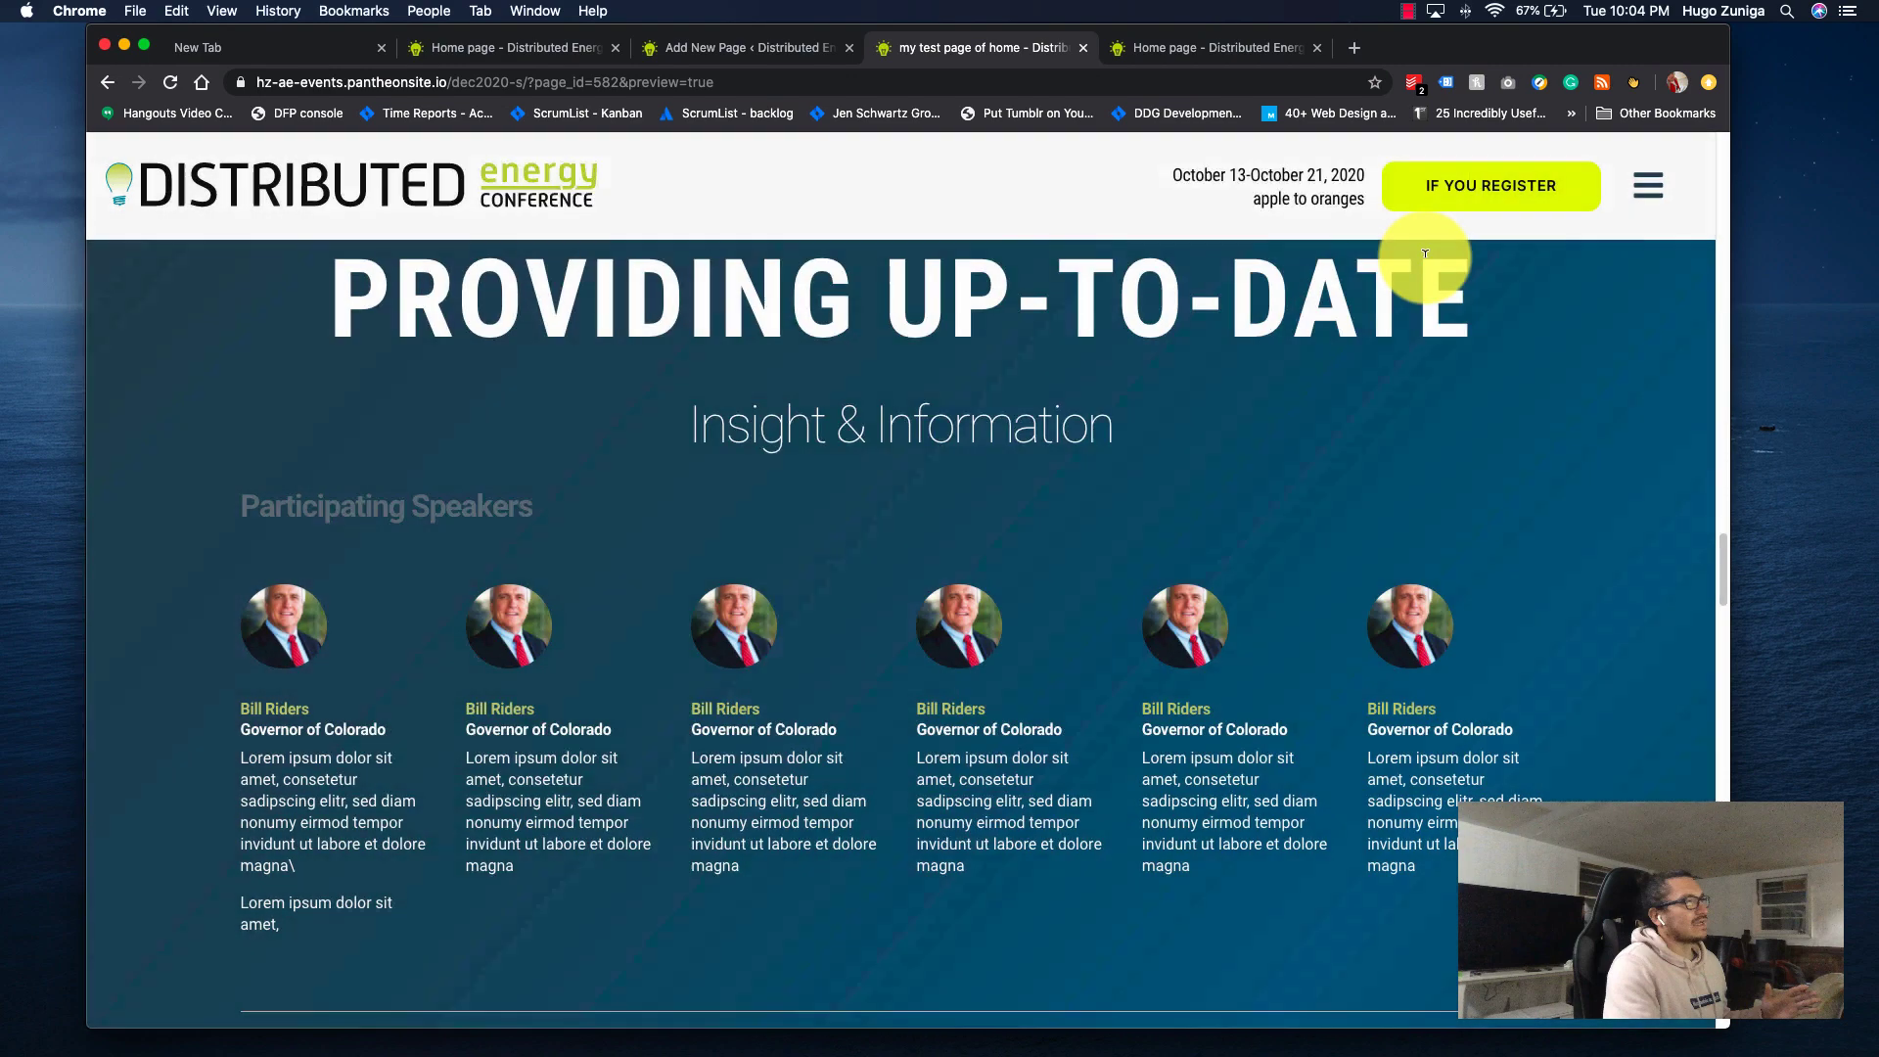
click(967, 629)
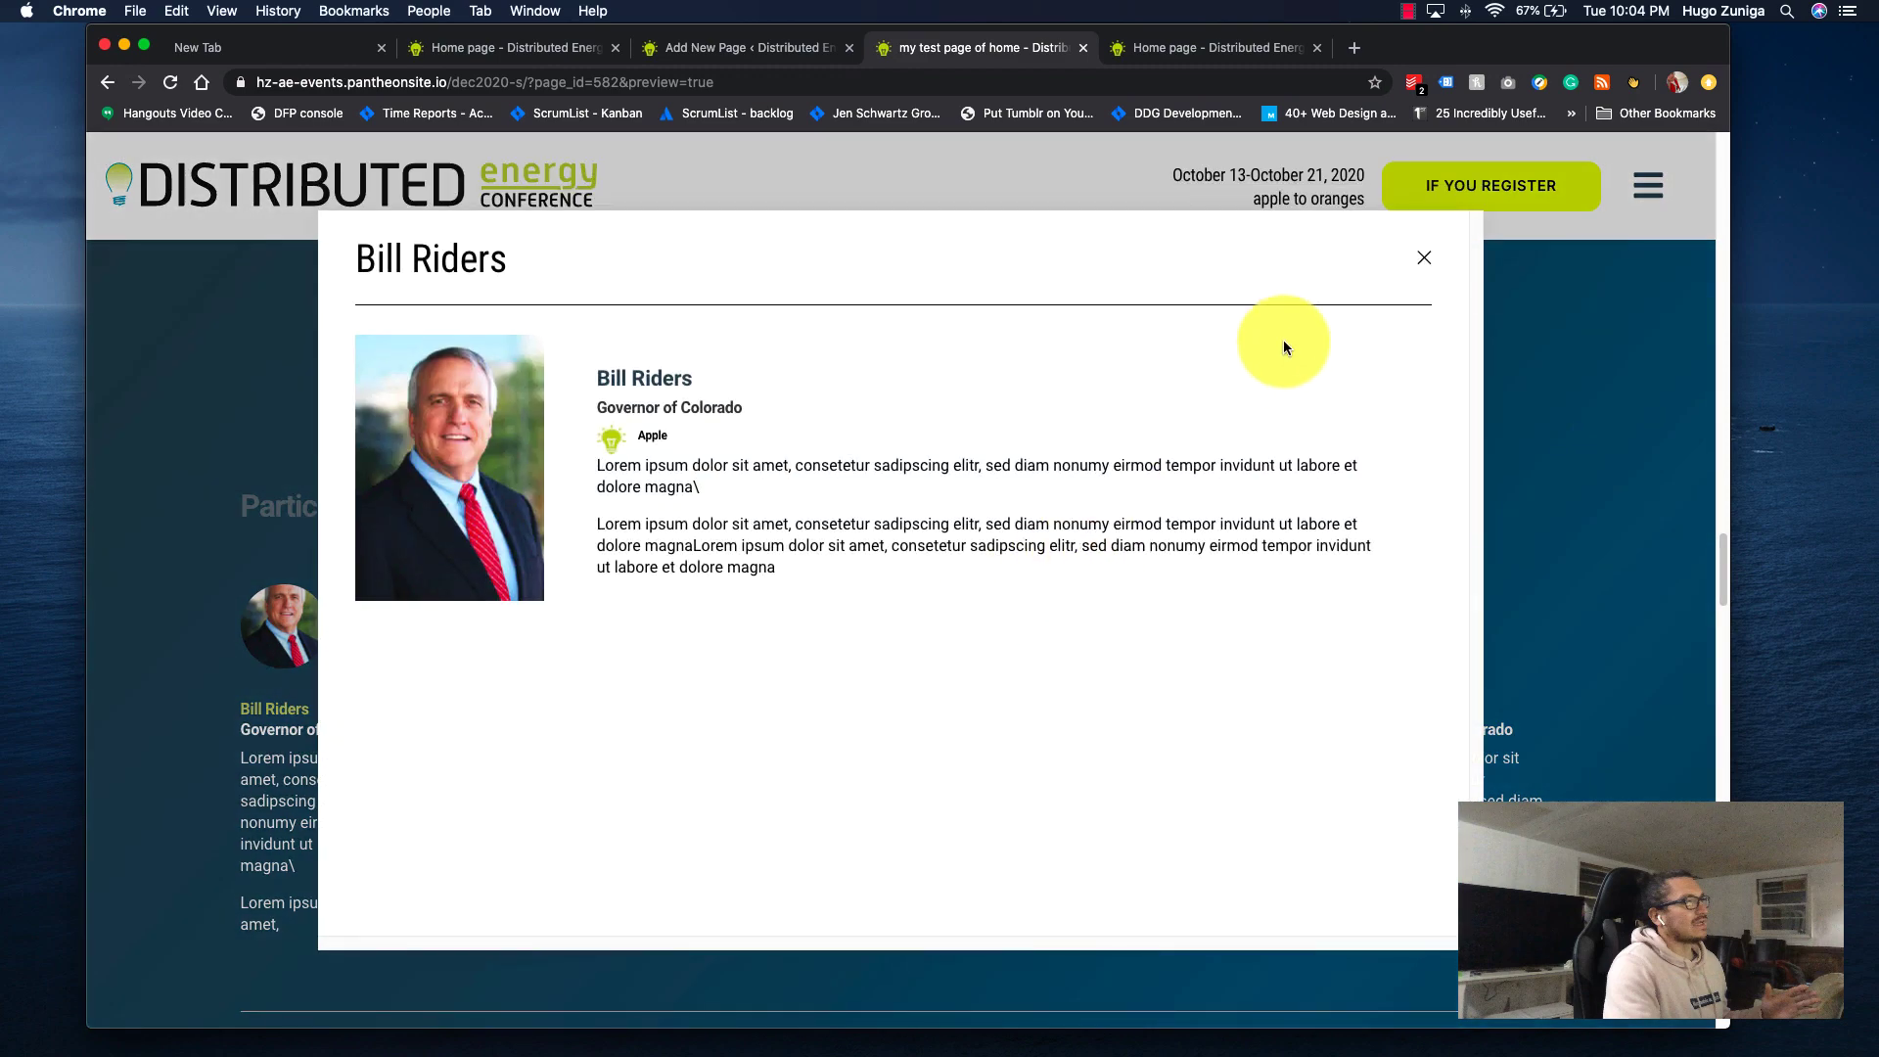
click(1430, 257)
Look through Featured Topics in the preview, return to the page's beginning, and open the full navigation menu.
scroll(1135, 659, down, 5)
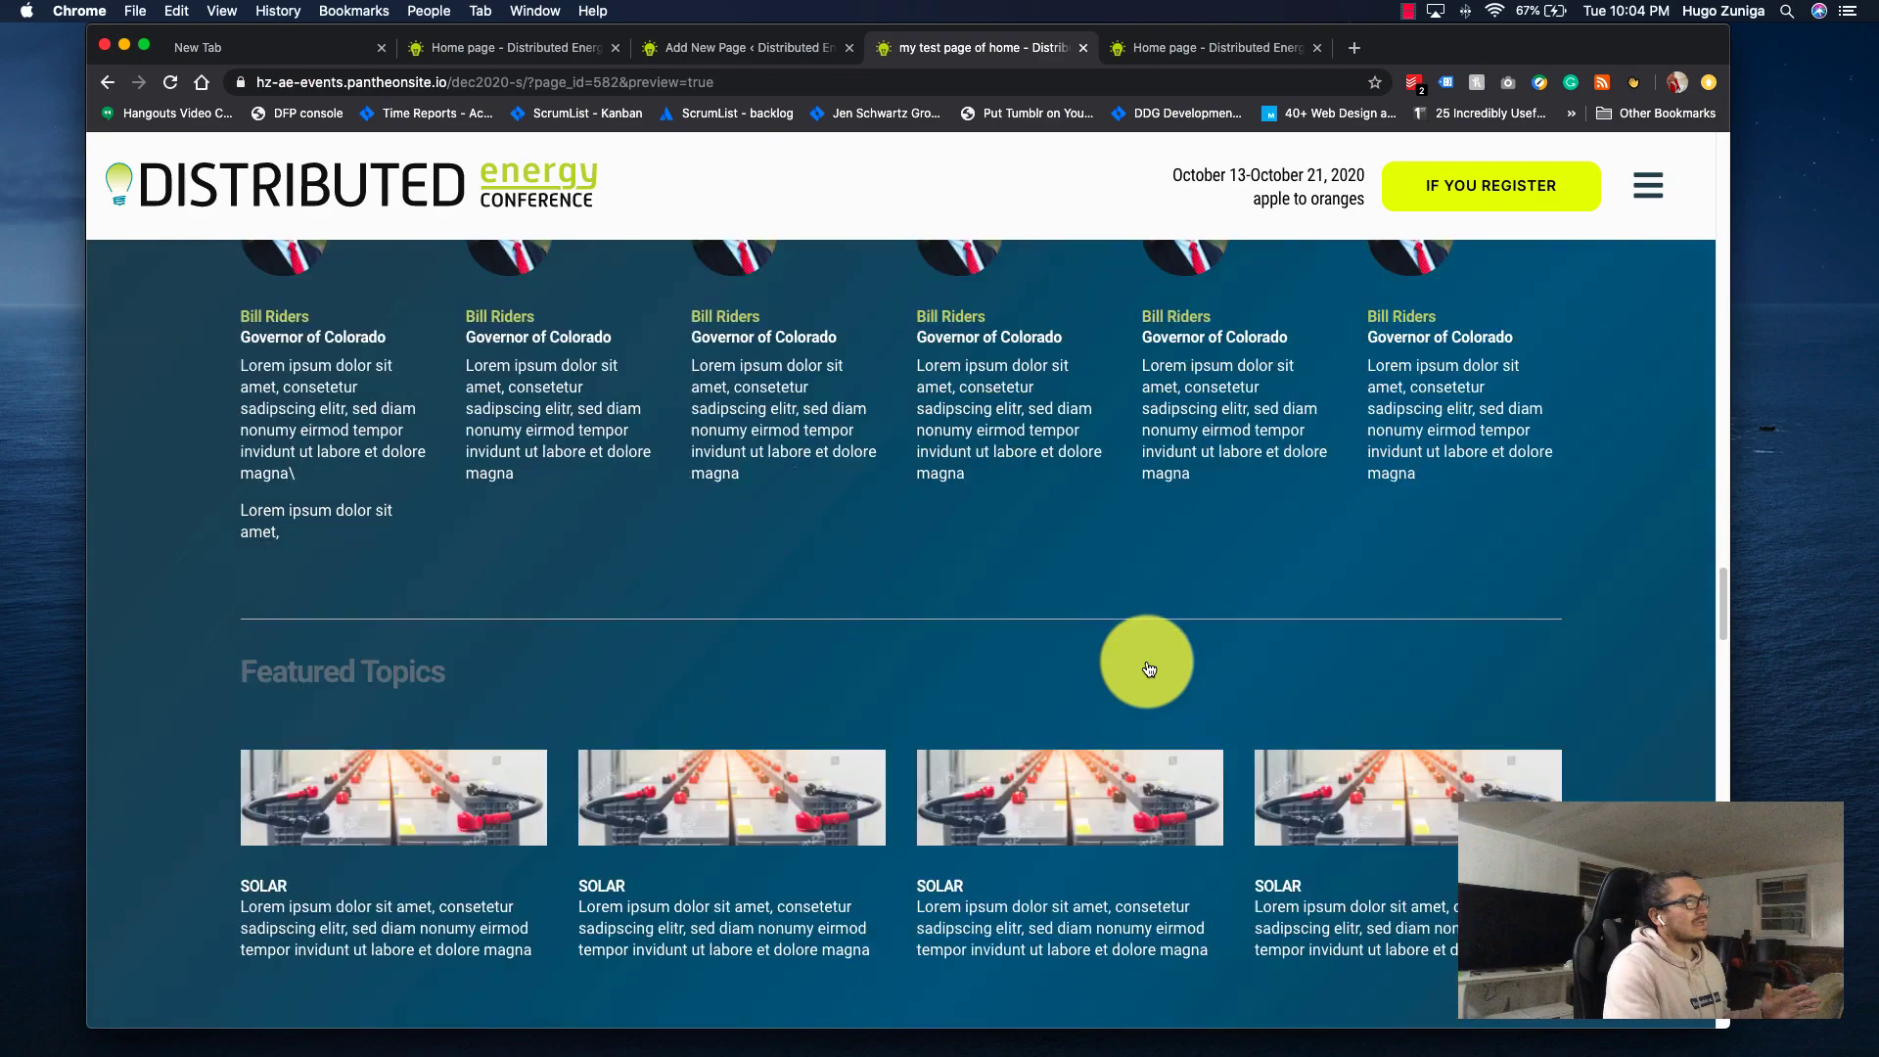
scroll(1145, 666, down, 10)
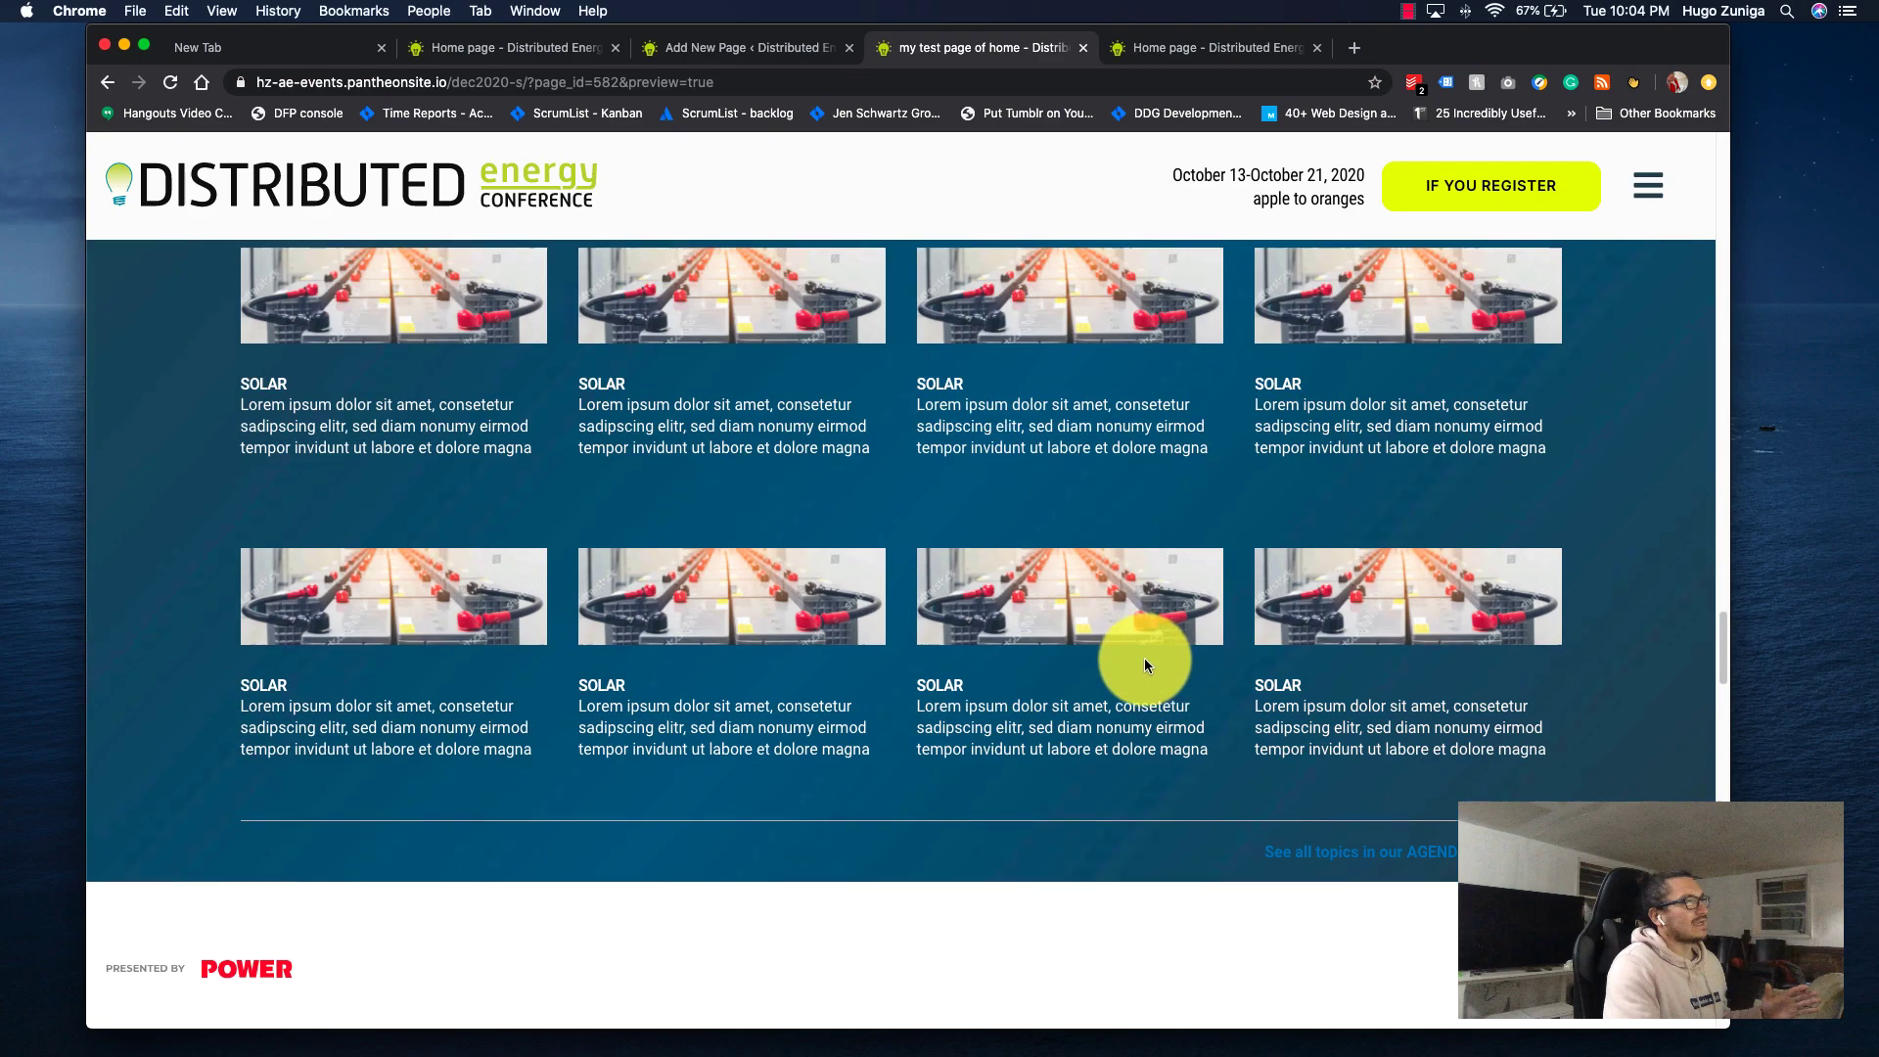
scroll(1143, 666, up, 20)
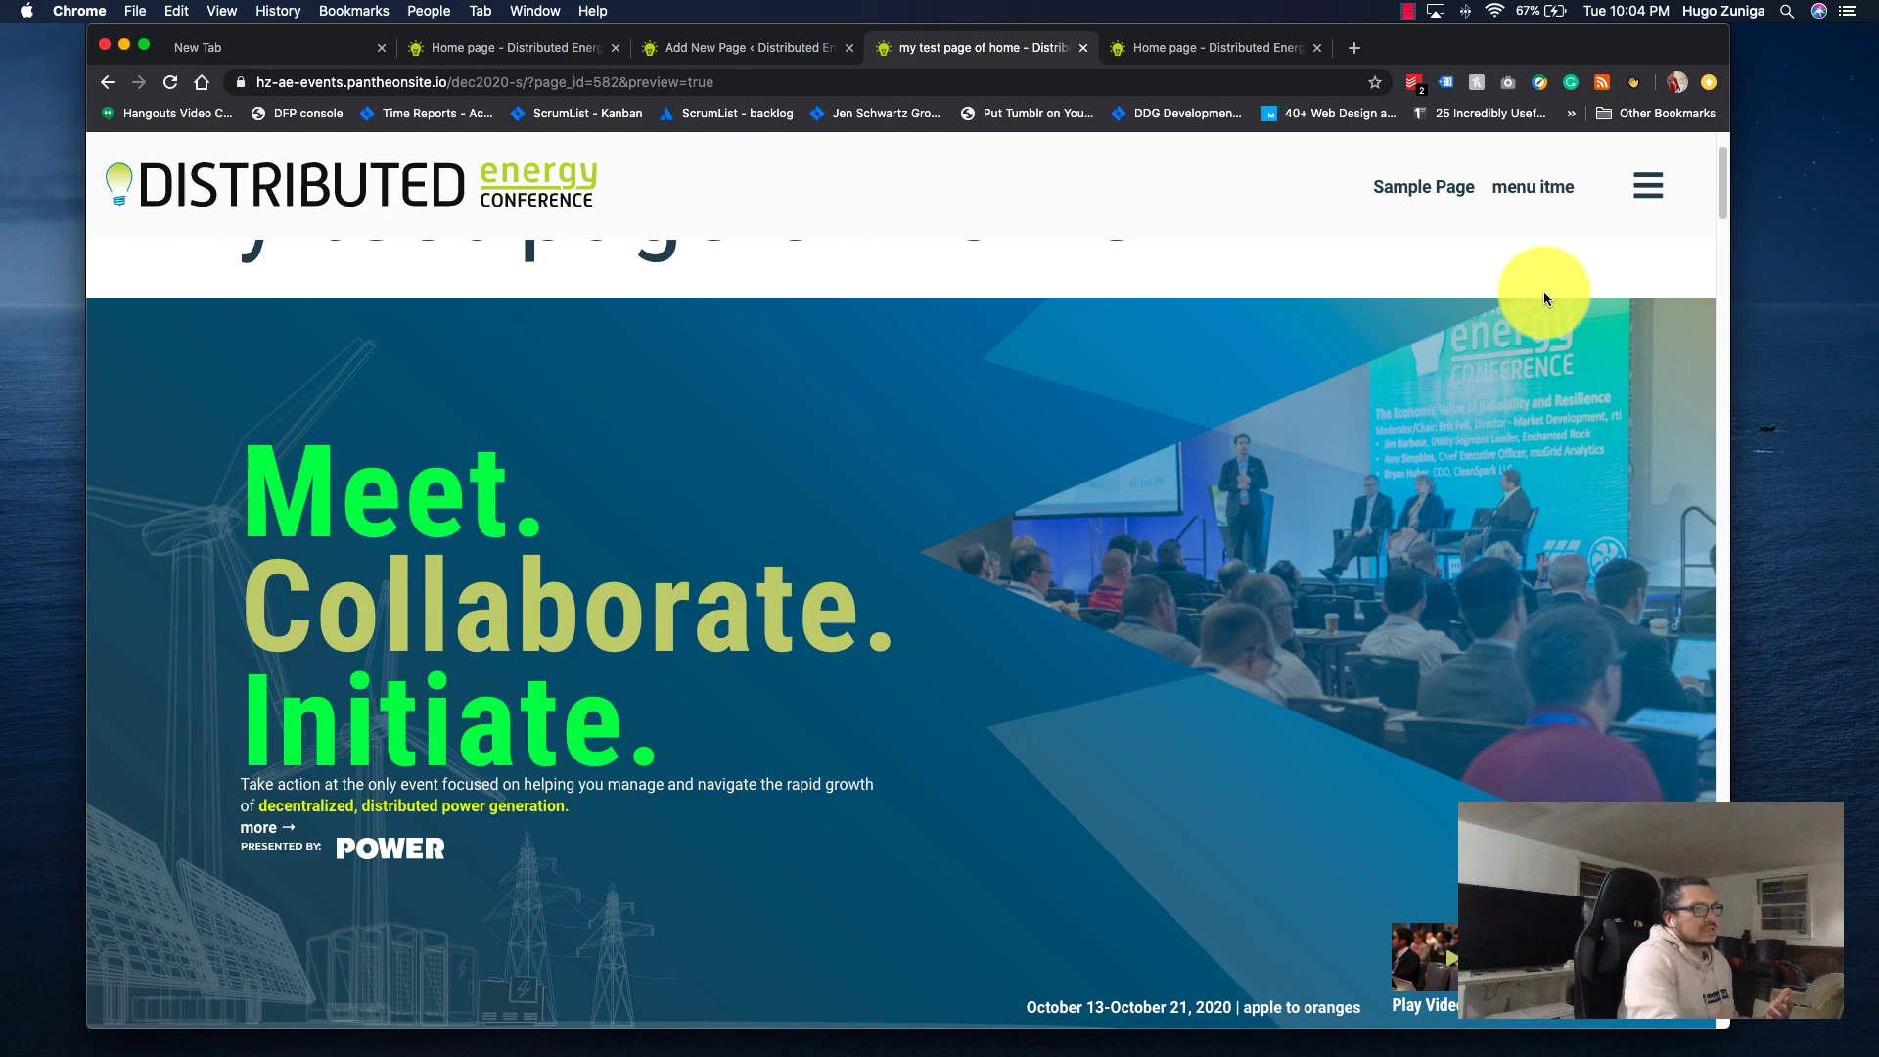
click(1648, 188)
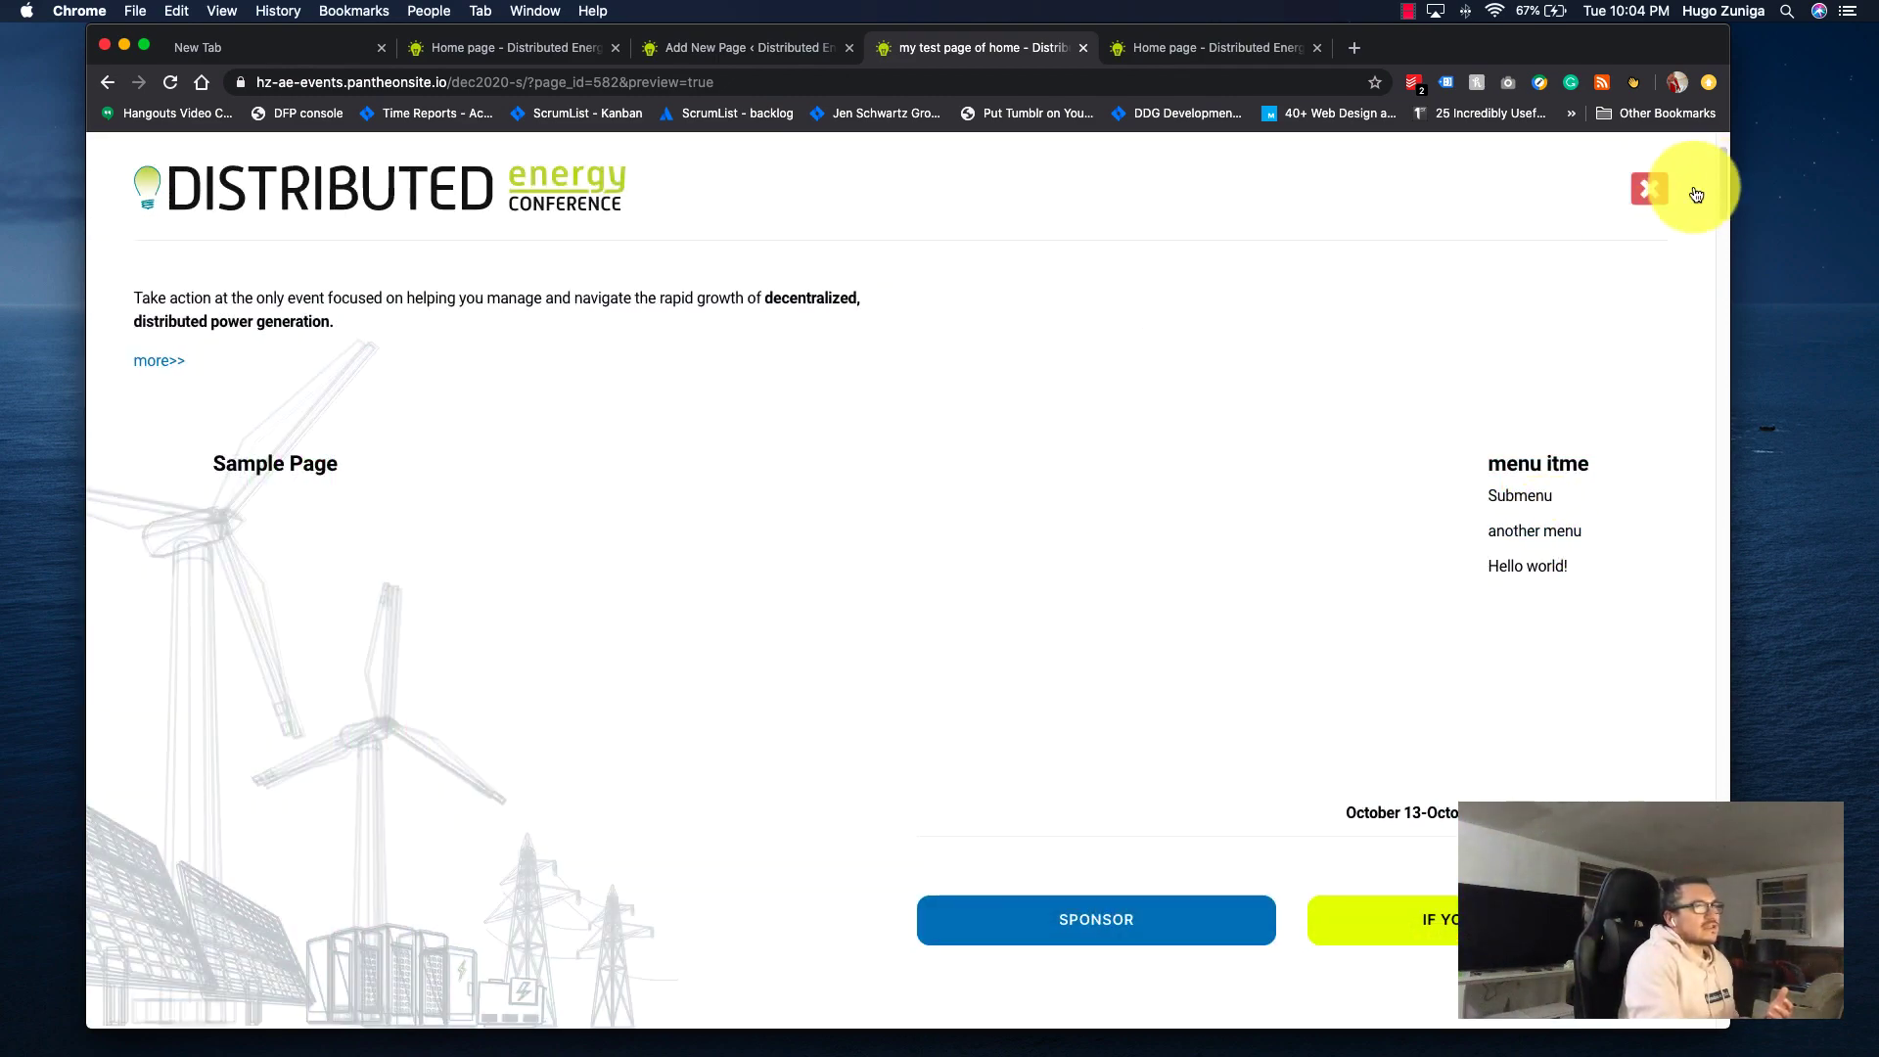
Close the full navigation menu and look through the test page preview from its beginning down to Featured Topics and back.
click(1648, 188)
scroll(1547, 413, up, 2)
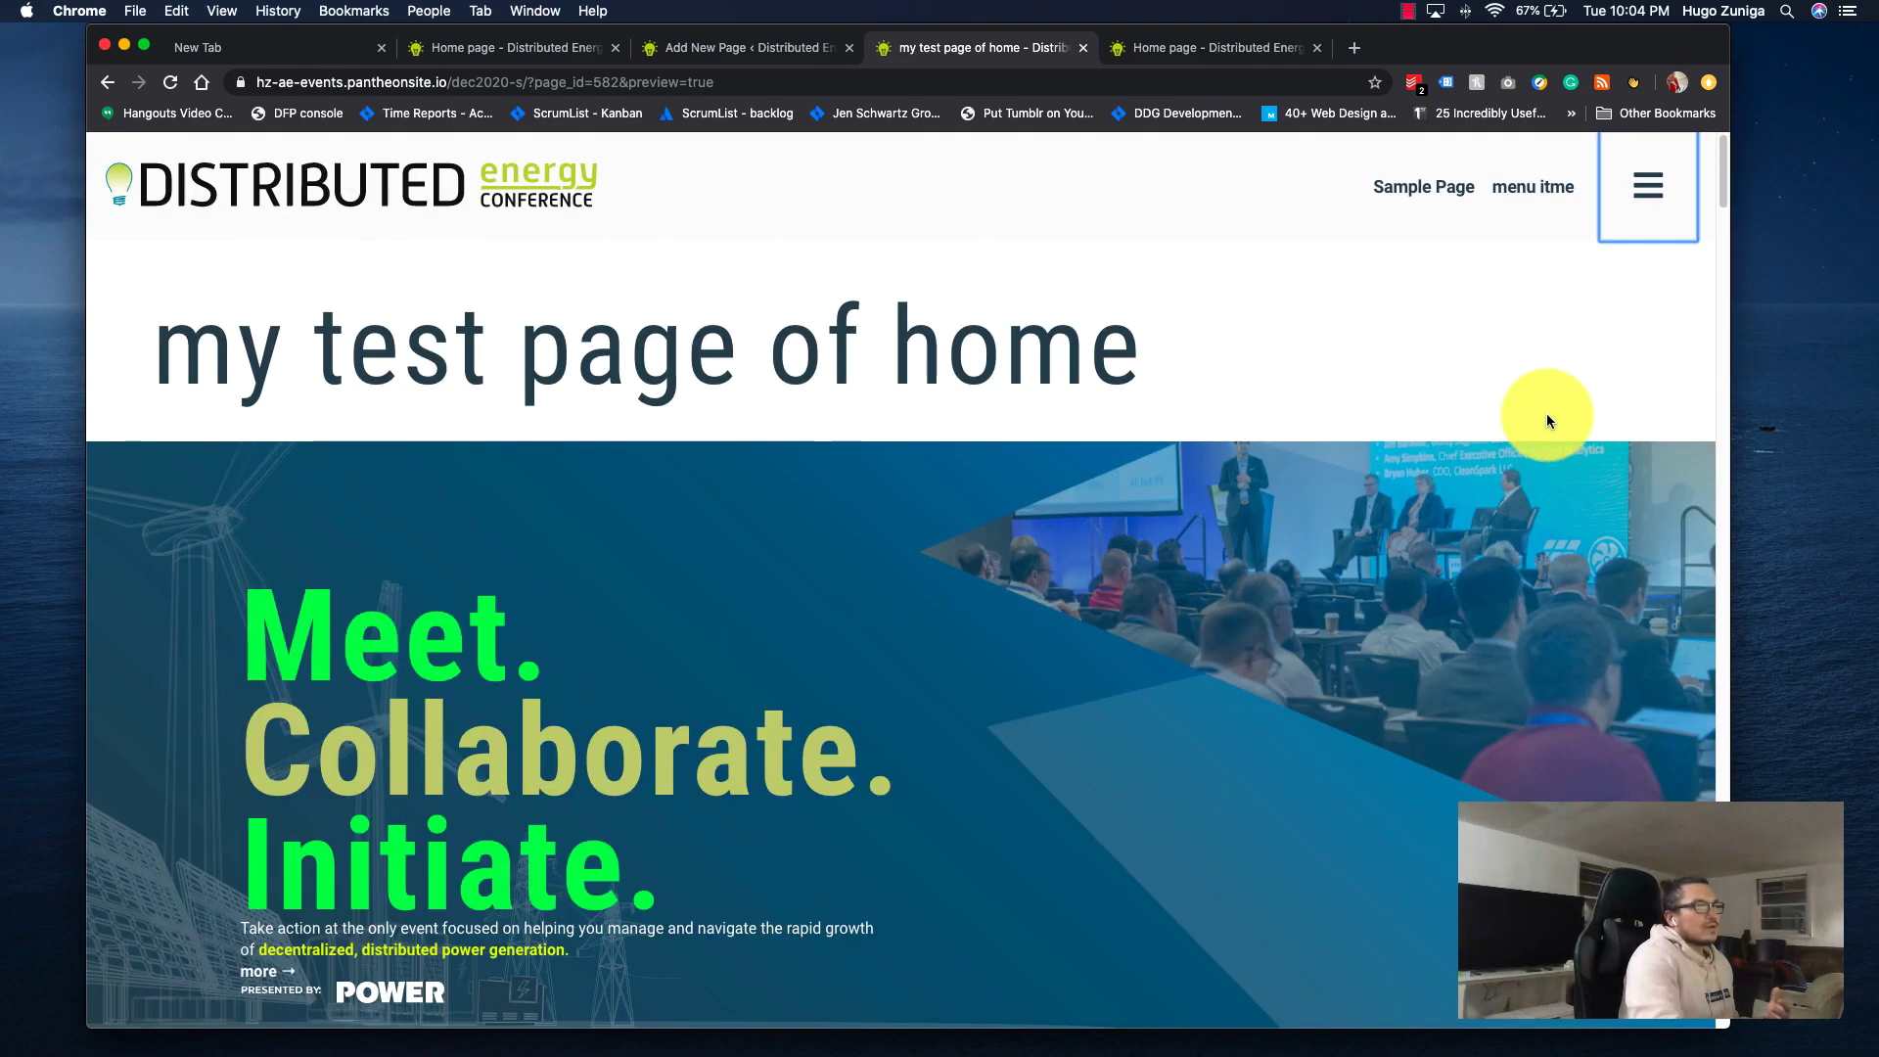
scroll(1548, 421, down, 10)
scroll(1547, 421, up, 5)
scroll(1547, 421, down, 12)
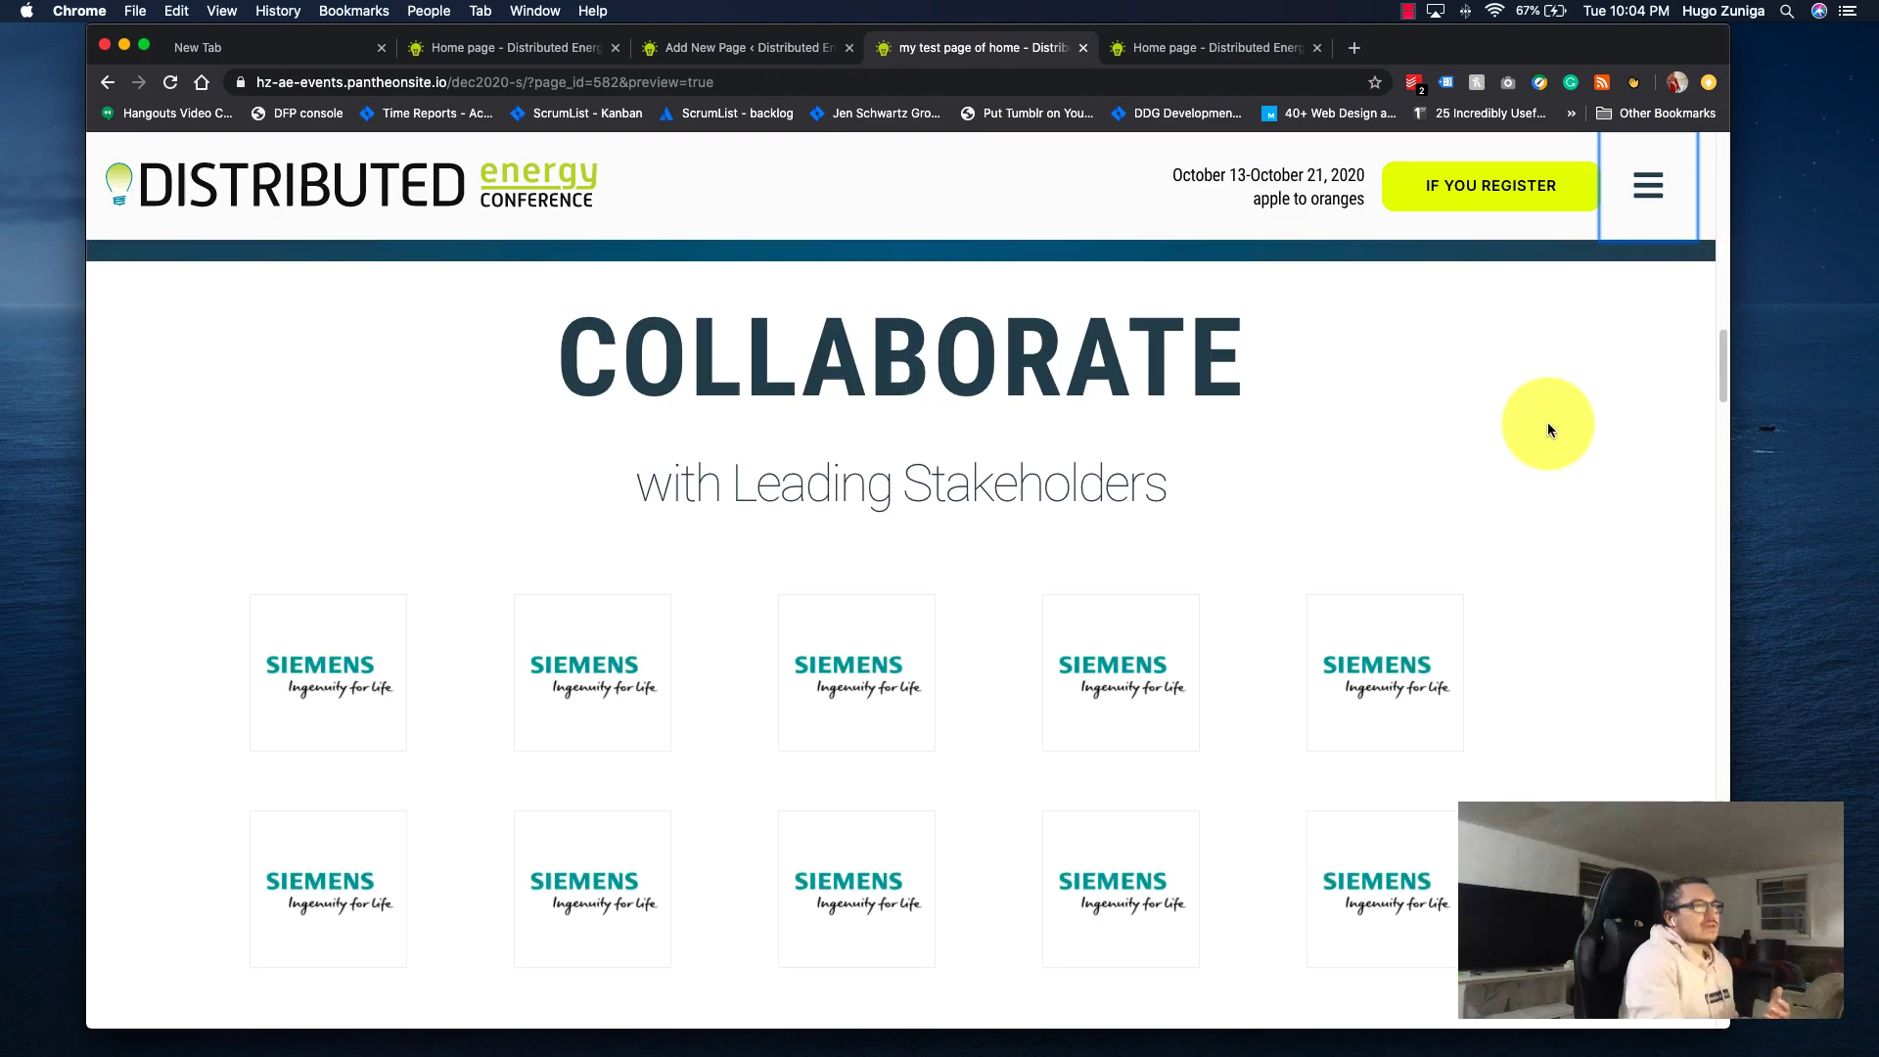
scroll(1546, 423, down, 10)
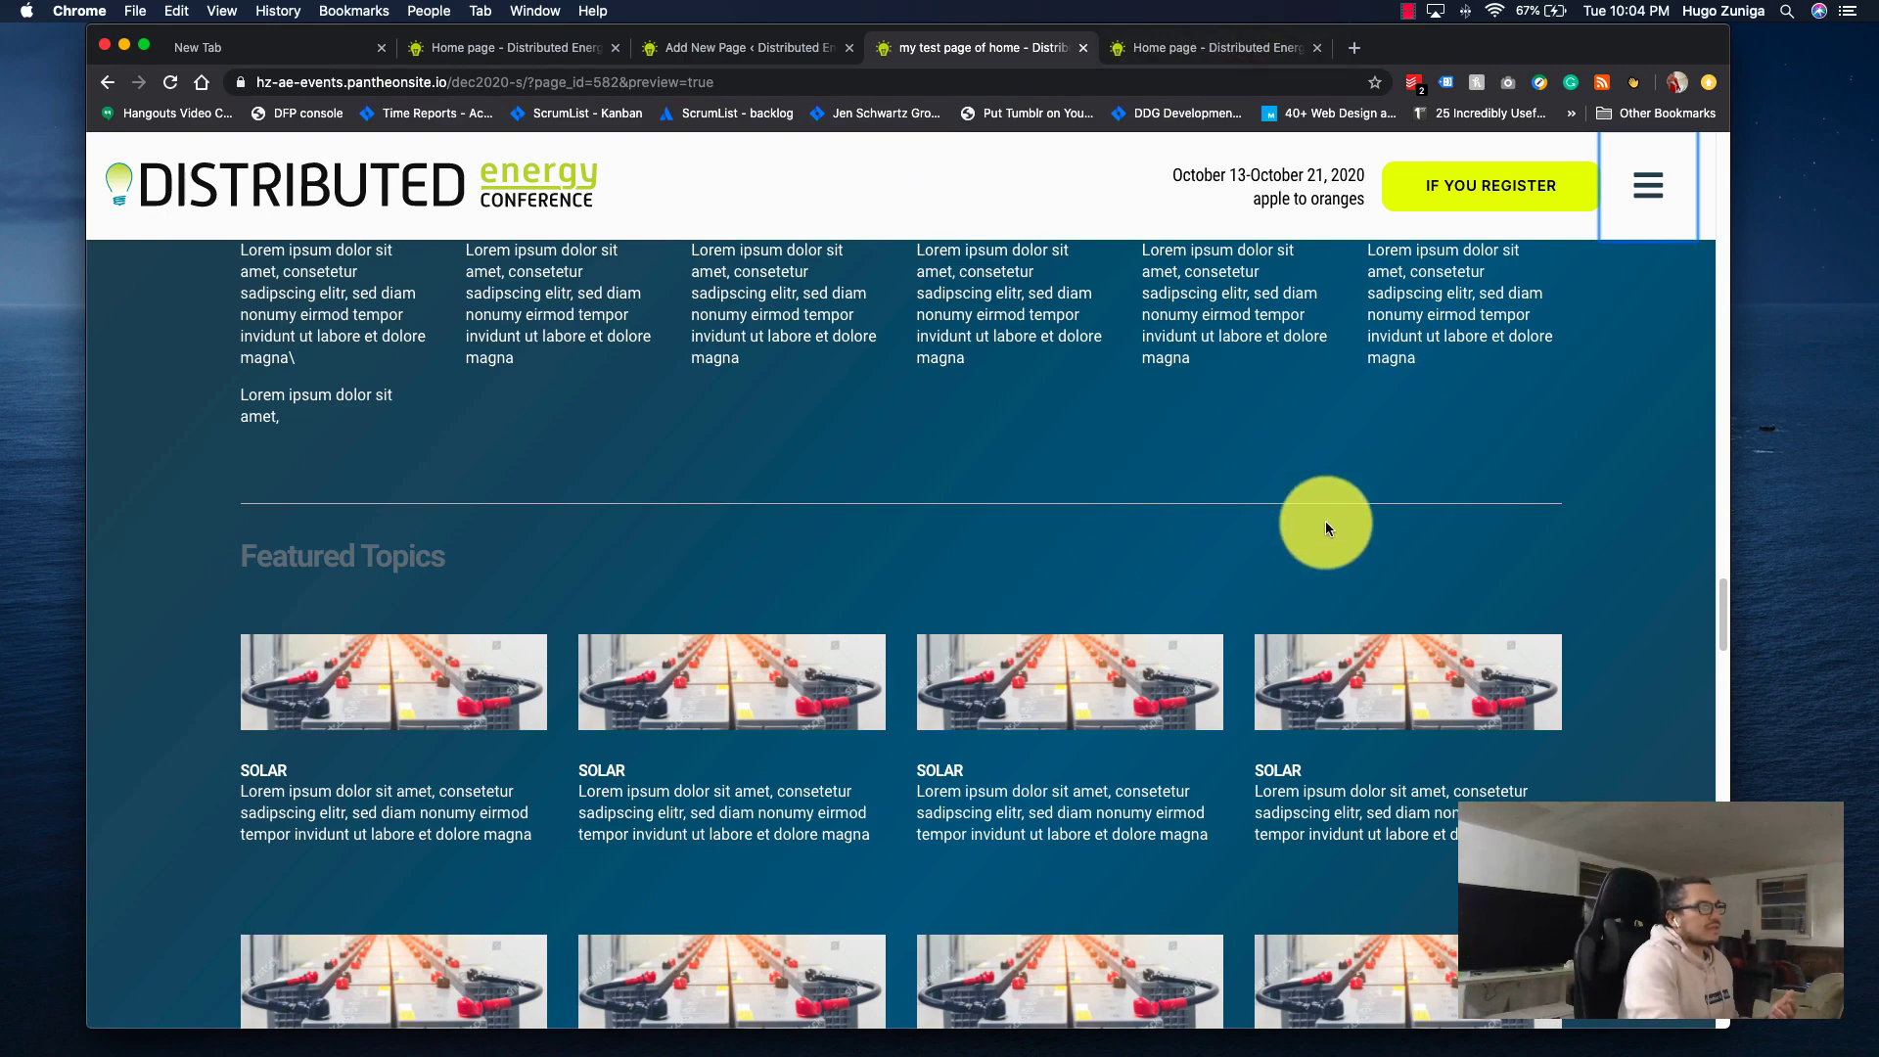
scroll(1323, 520, down, 8)
scroll(1318, 528, up, 15)
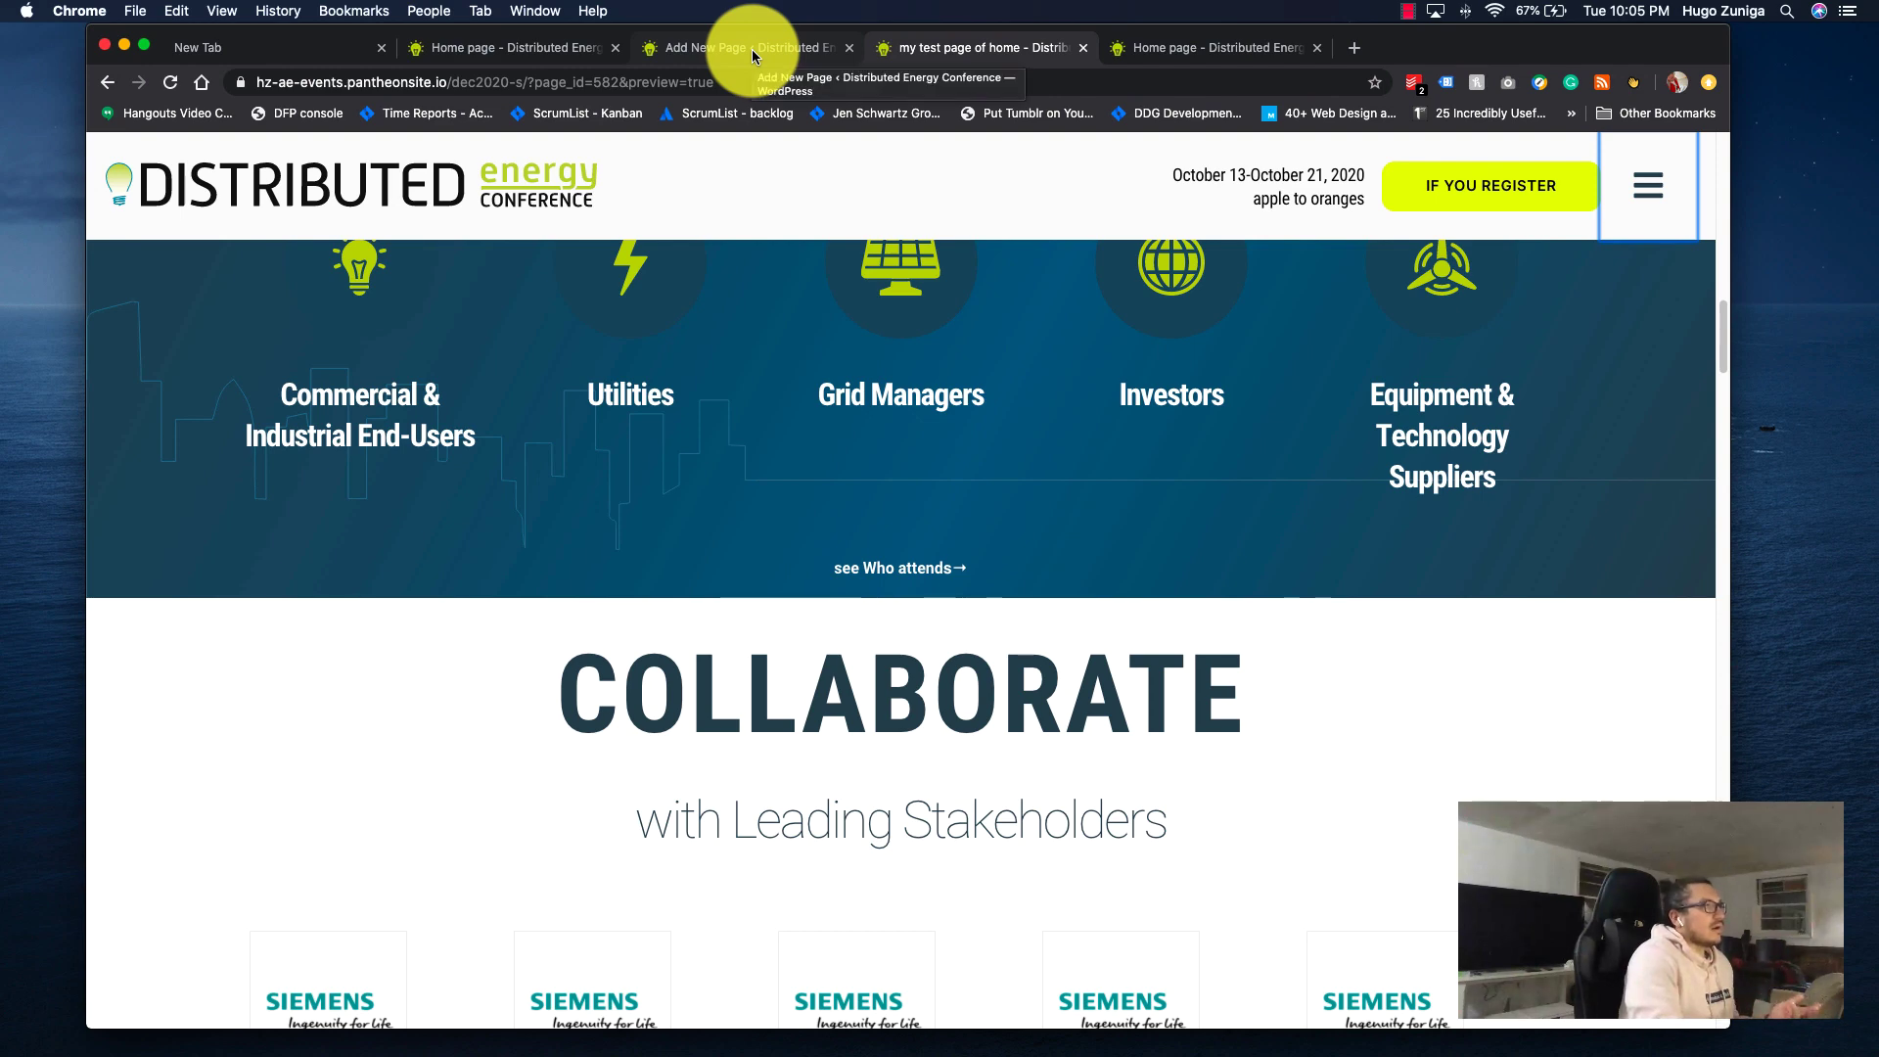
Switch back to the page editor and add an empty paragraph directly below the "Learn how to Sponsor" link.
click(752, 49)
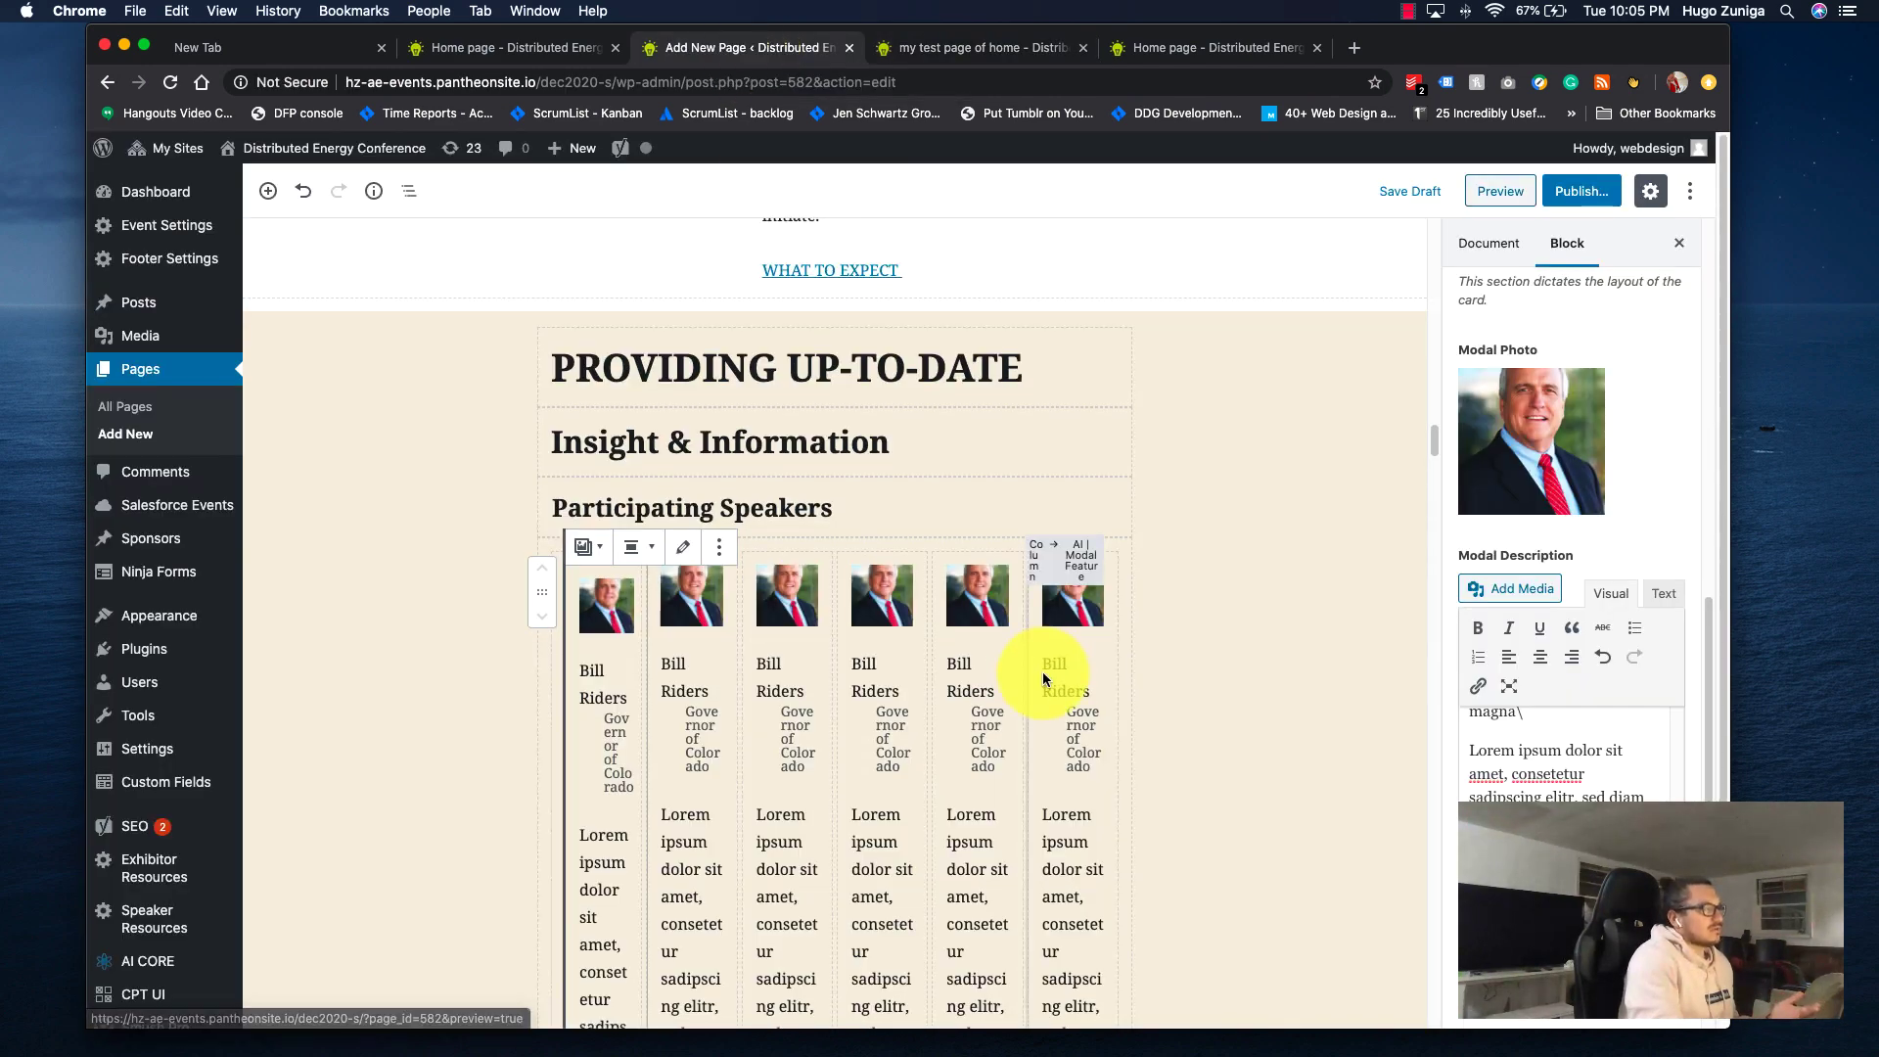
scroll(1045, 665, down, 5)
scroll(1044, 665, down, 15)
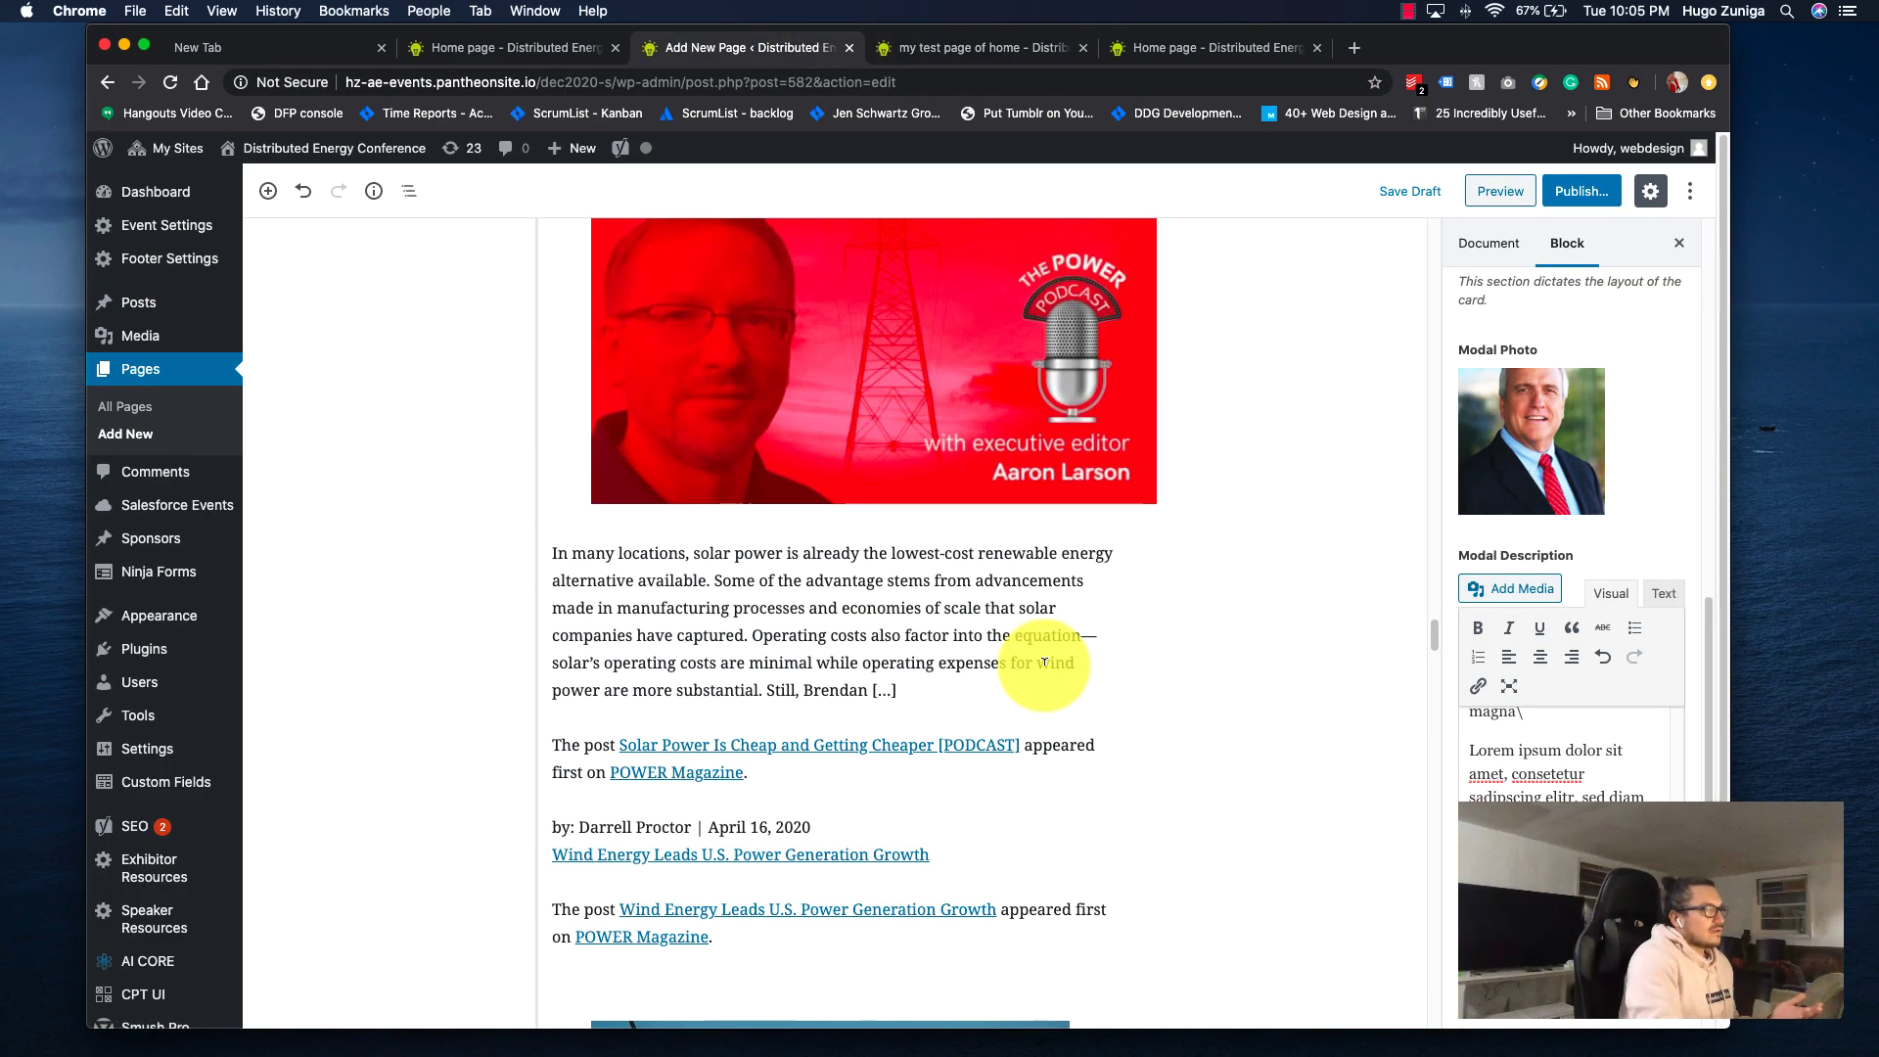
scroll(1044, 663, down, 15)
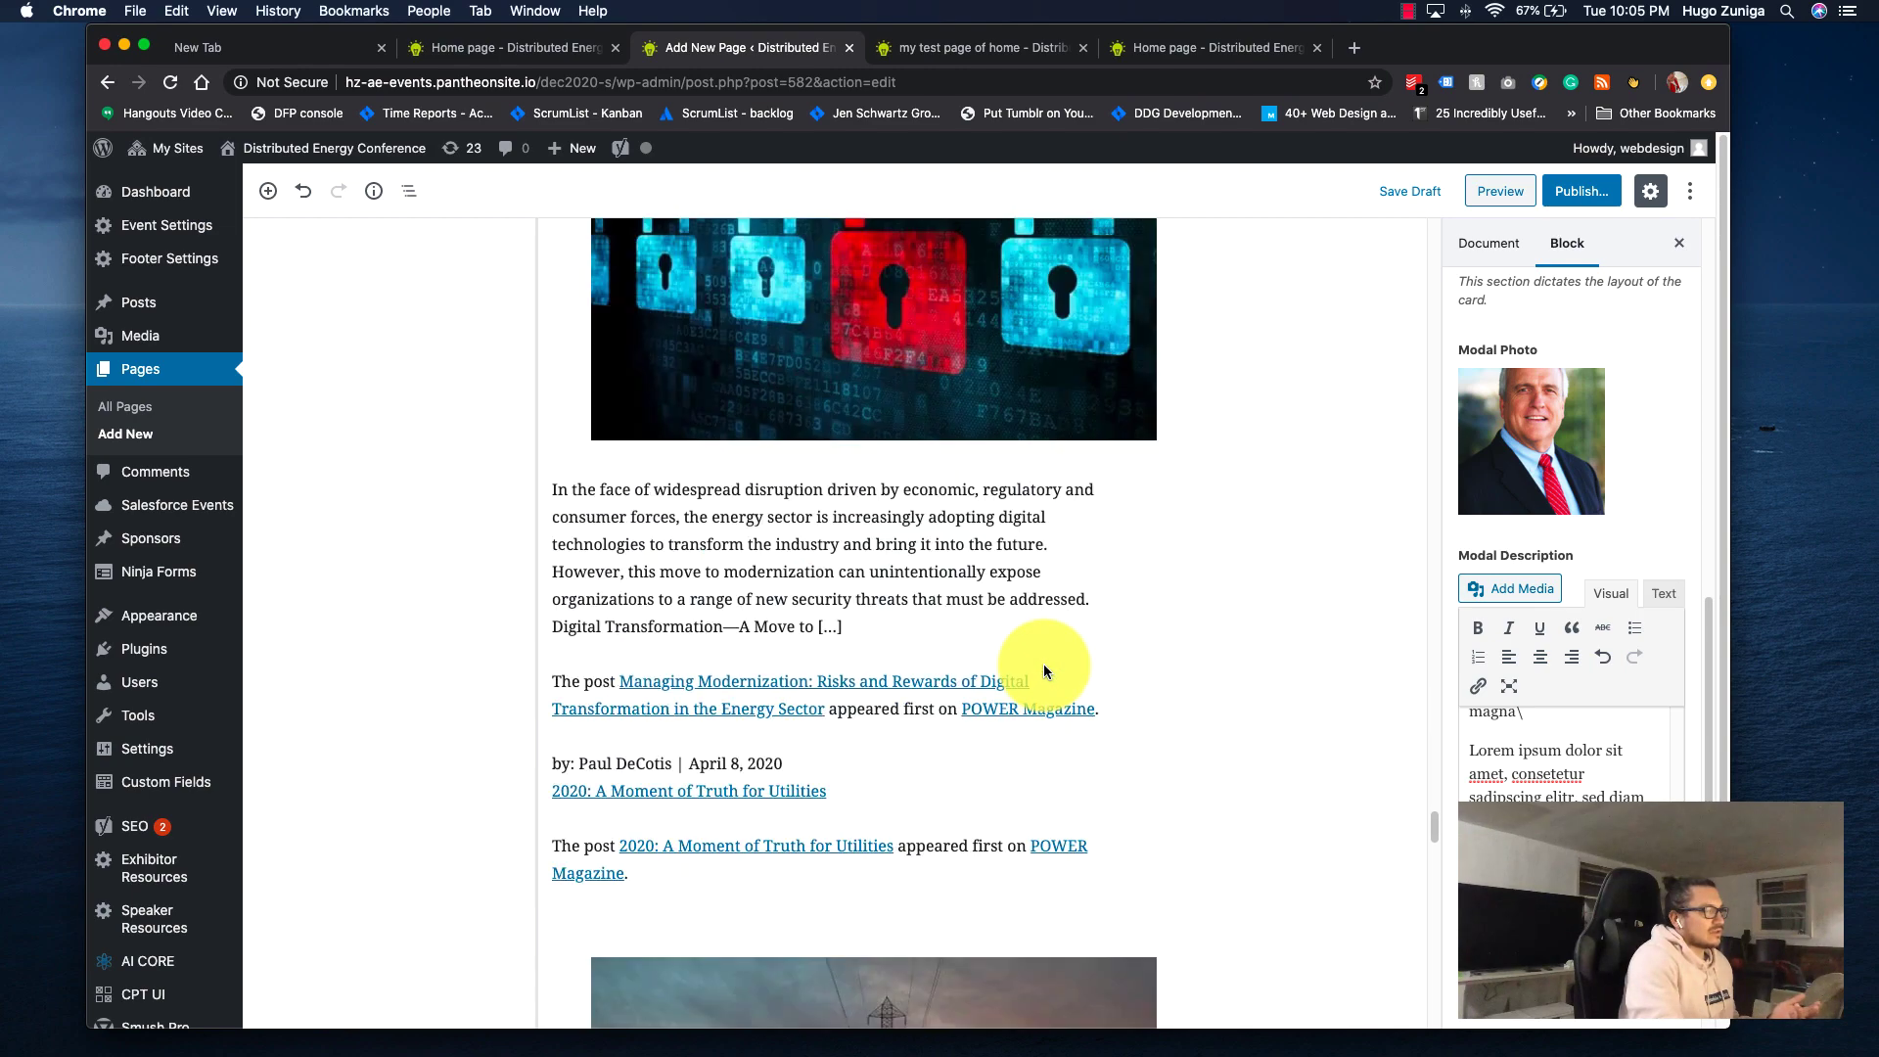
scroll(1043, 663, down, 20)
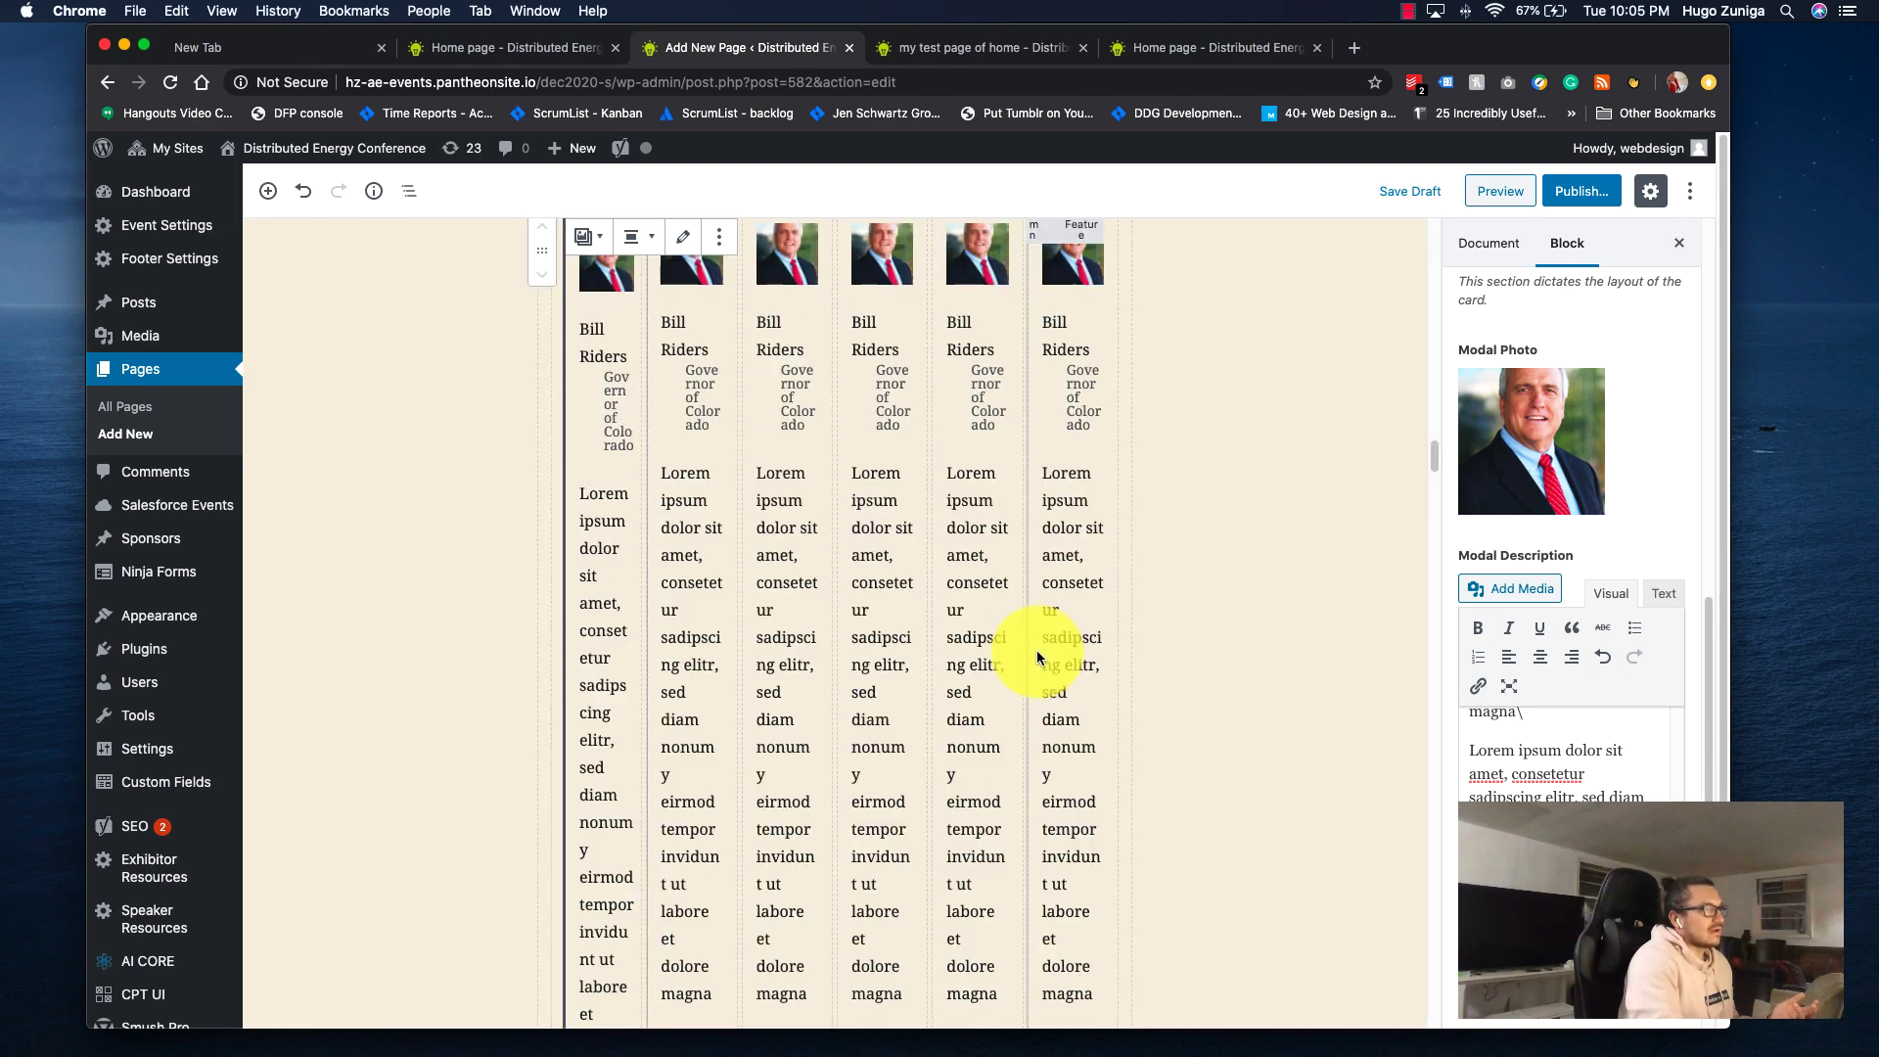
scroll(1037, 650, down, 10)
click(921, 488)
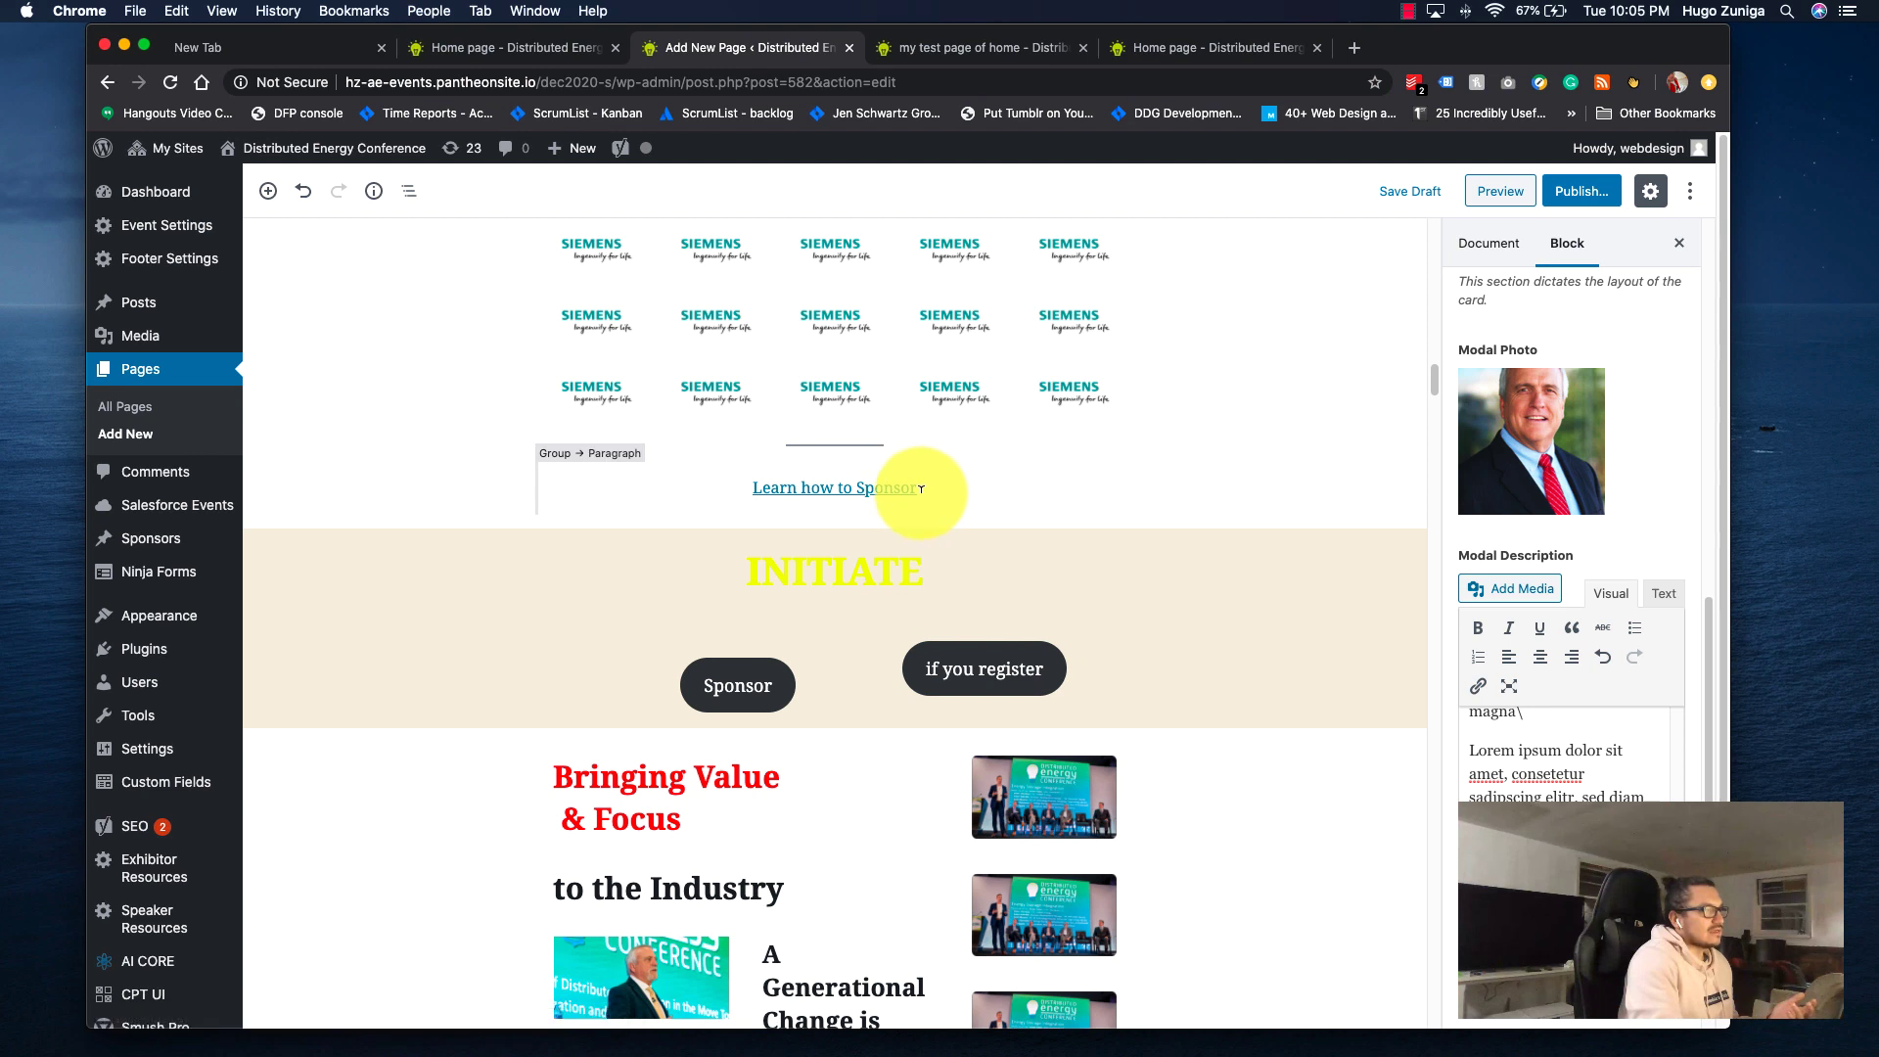
triple_click(929, 486)
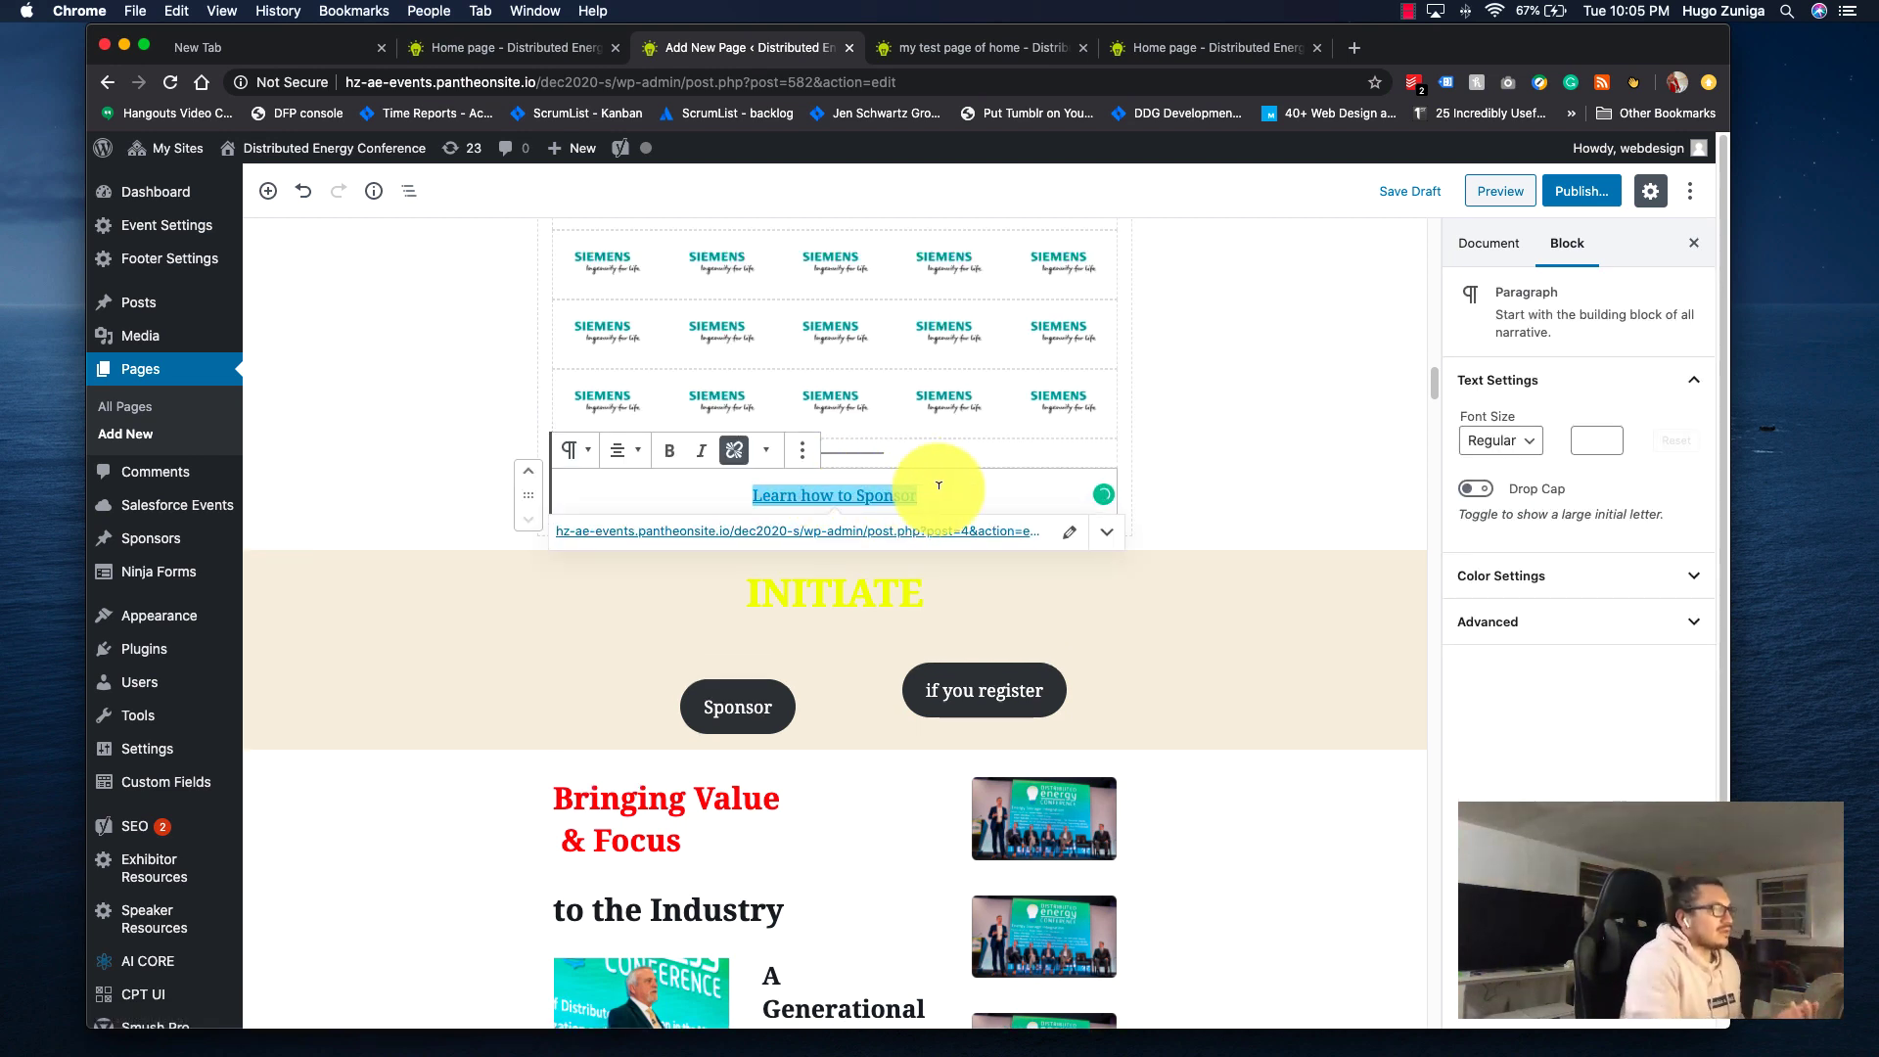
click(942, 495)
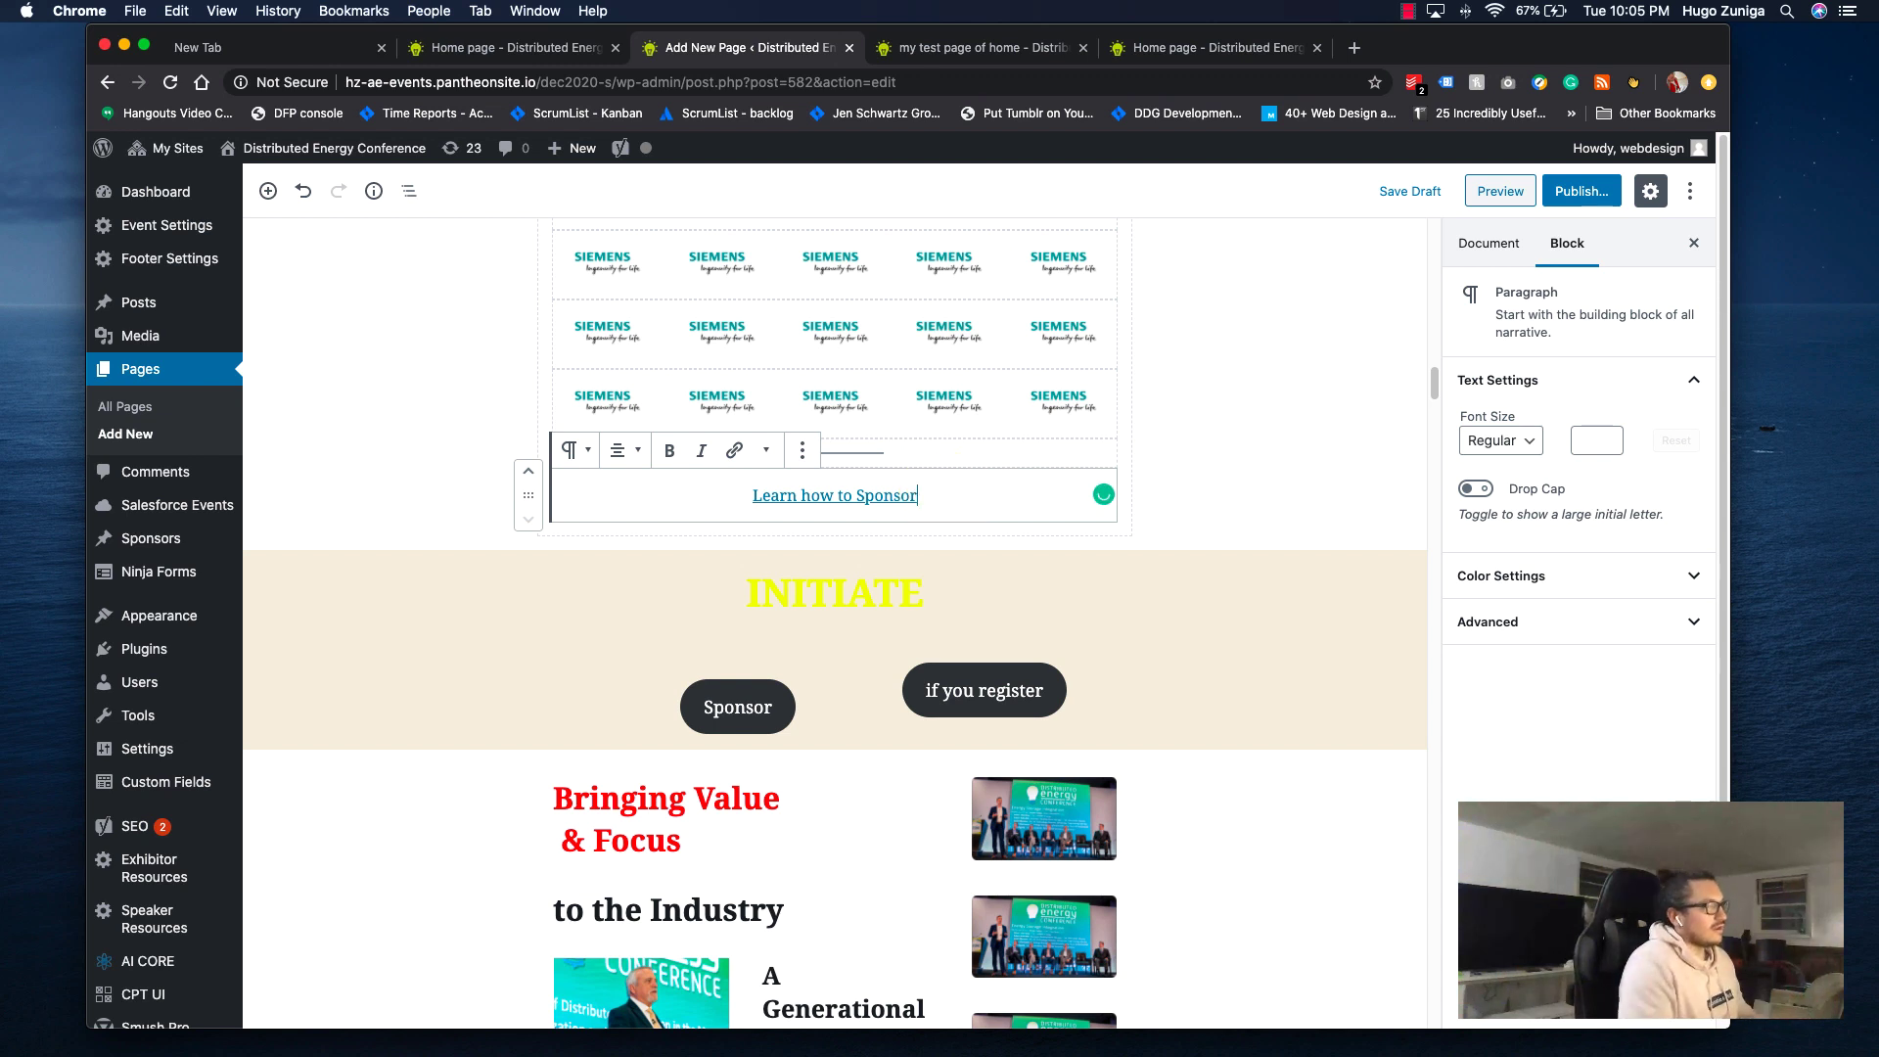
key(Return)
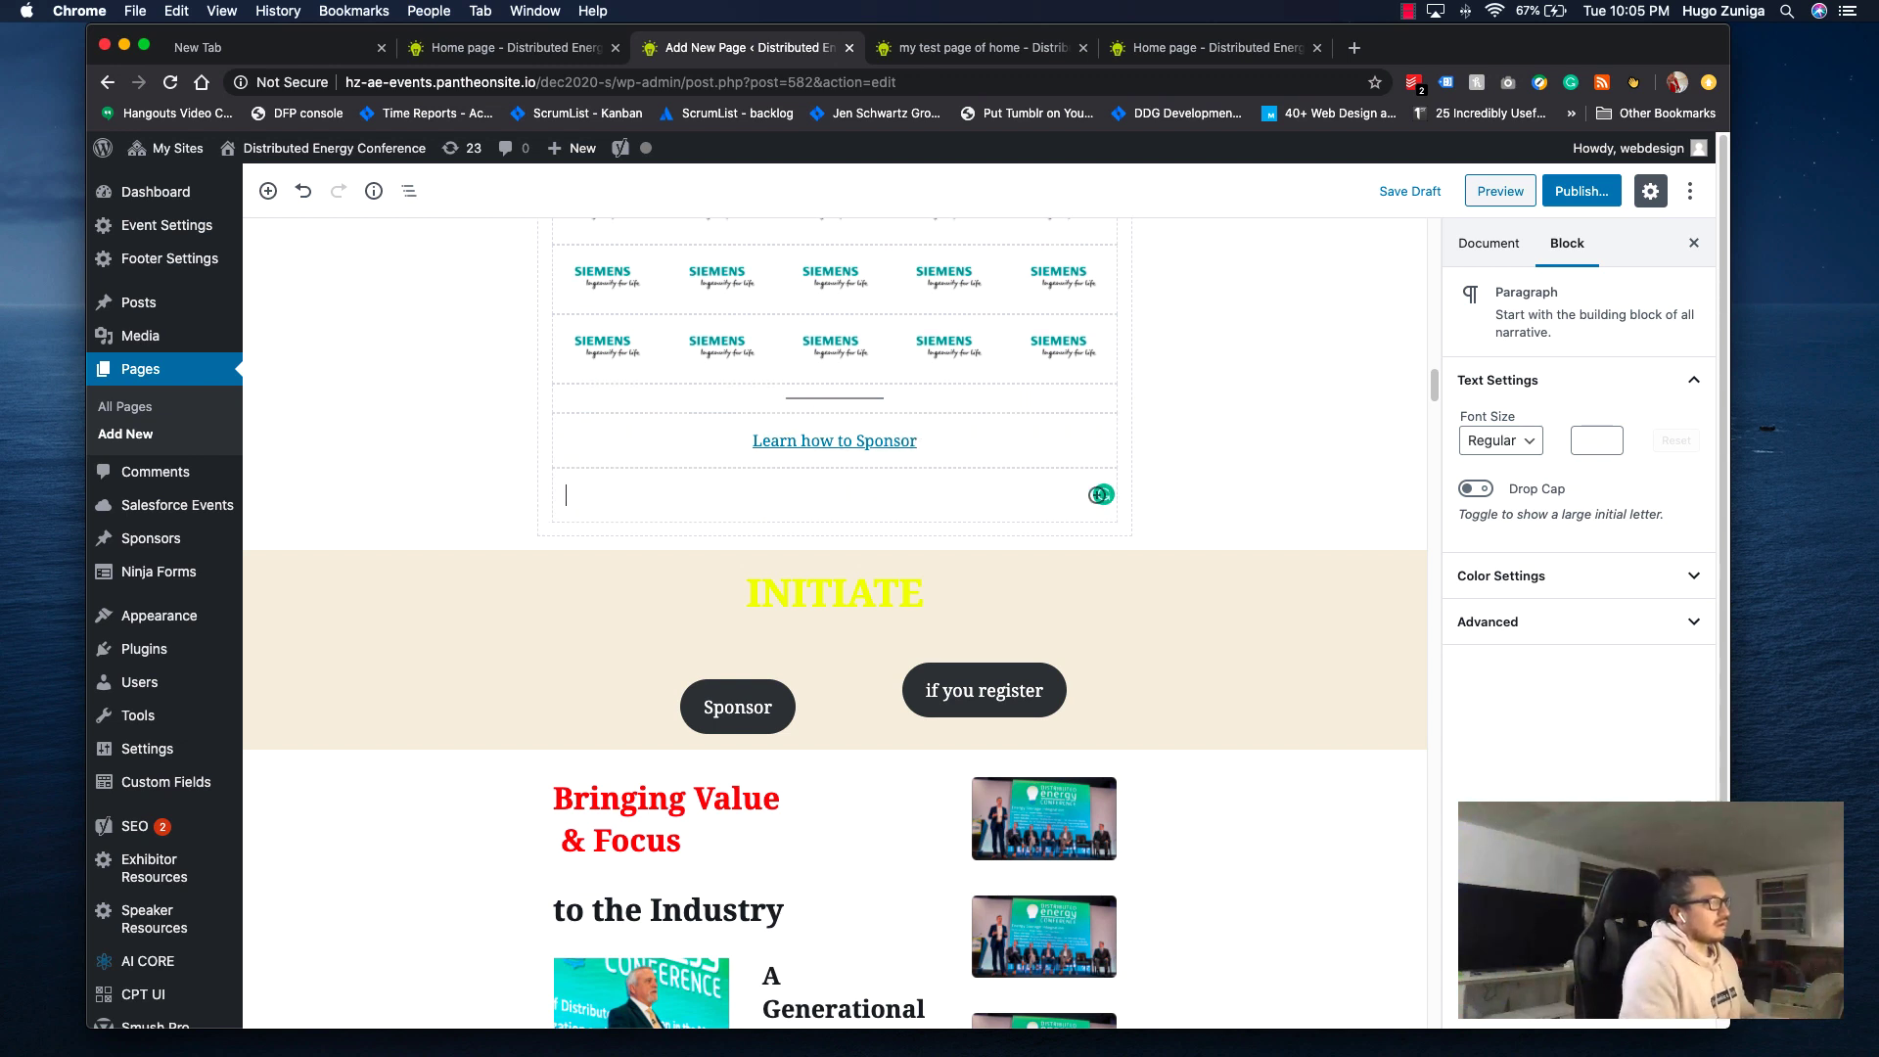
Find the standard Button block with the search "but" and insert it below the "Learn how to Sponsor" link.
click(1097, 497)
text(but)
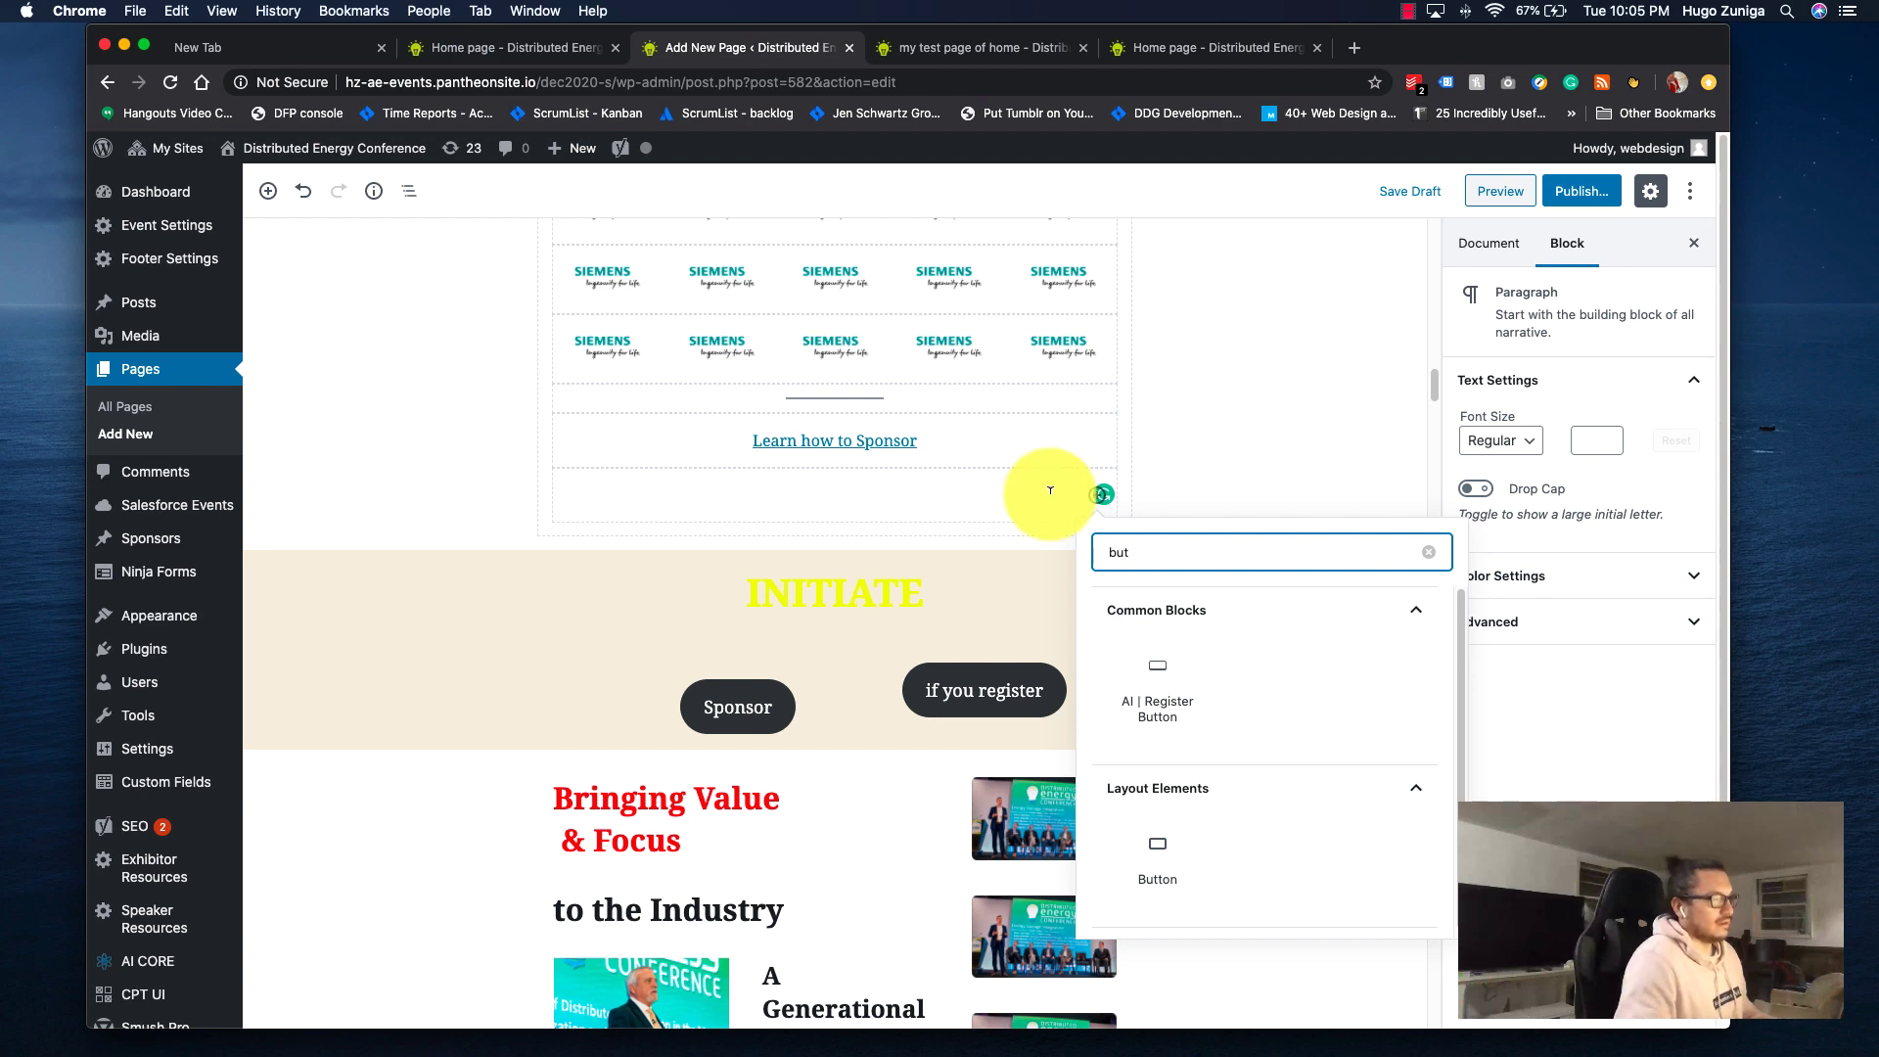
click(1156, 885)
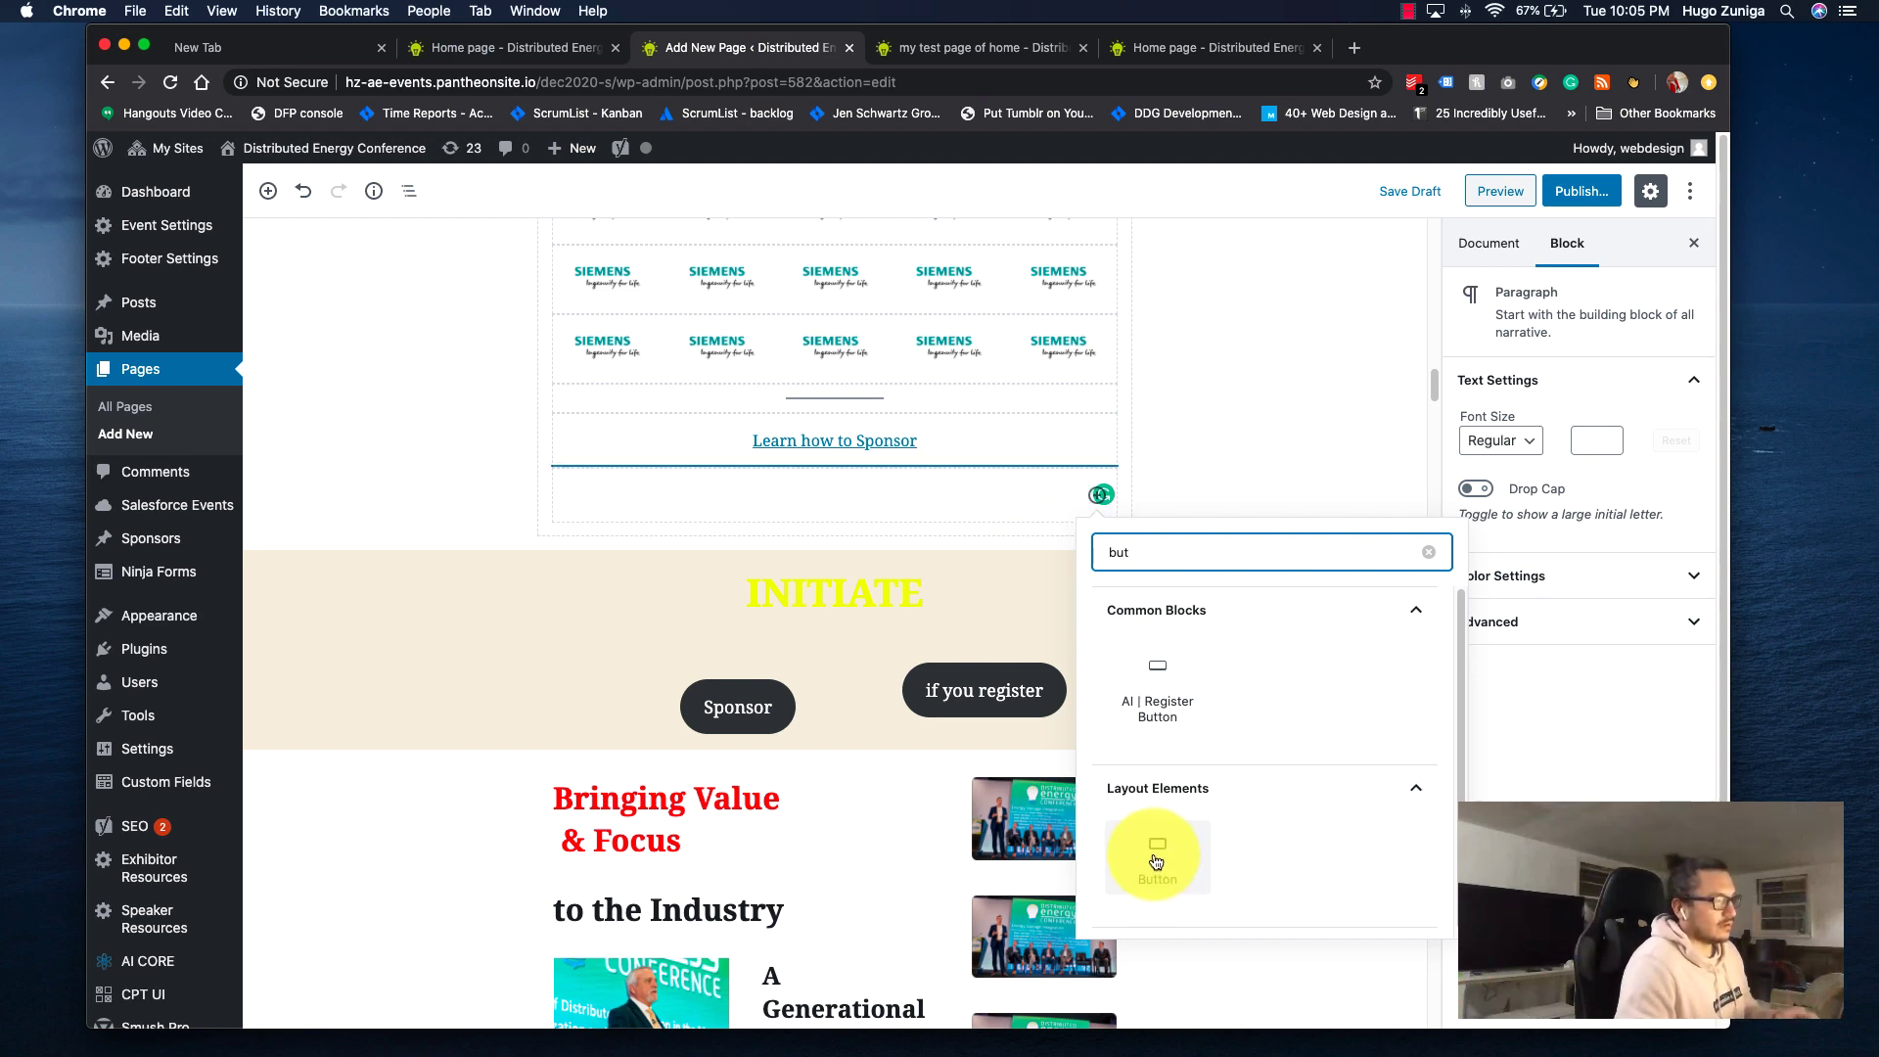
click(1156, 886)
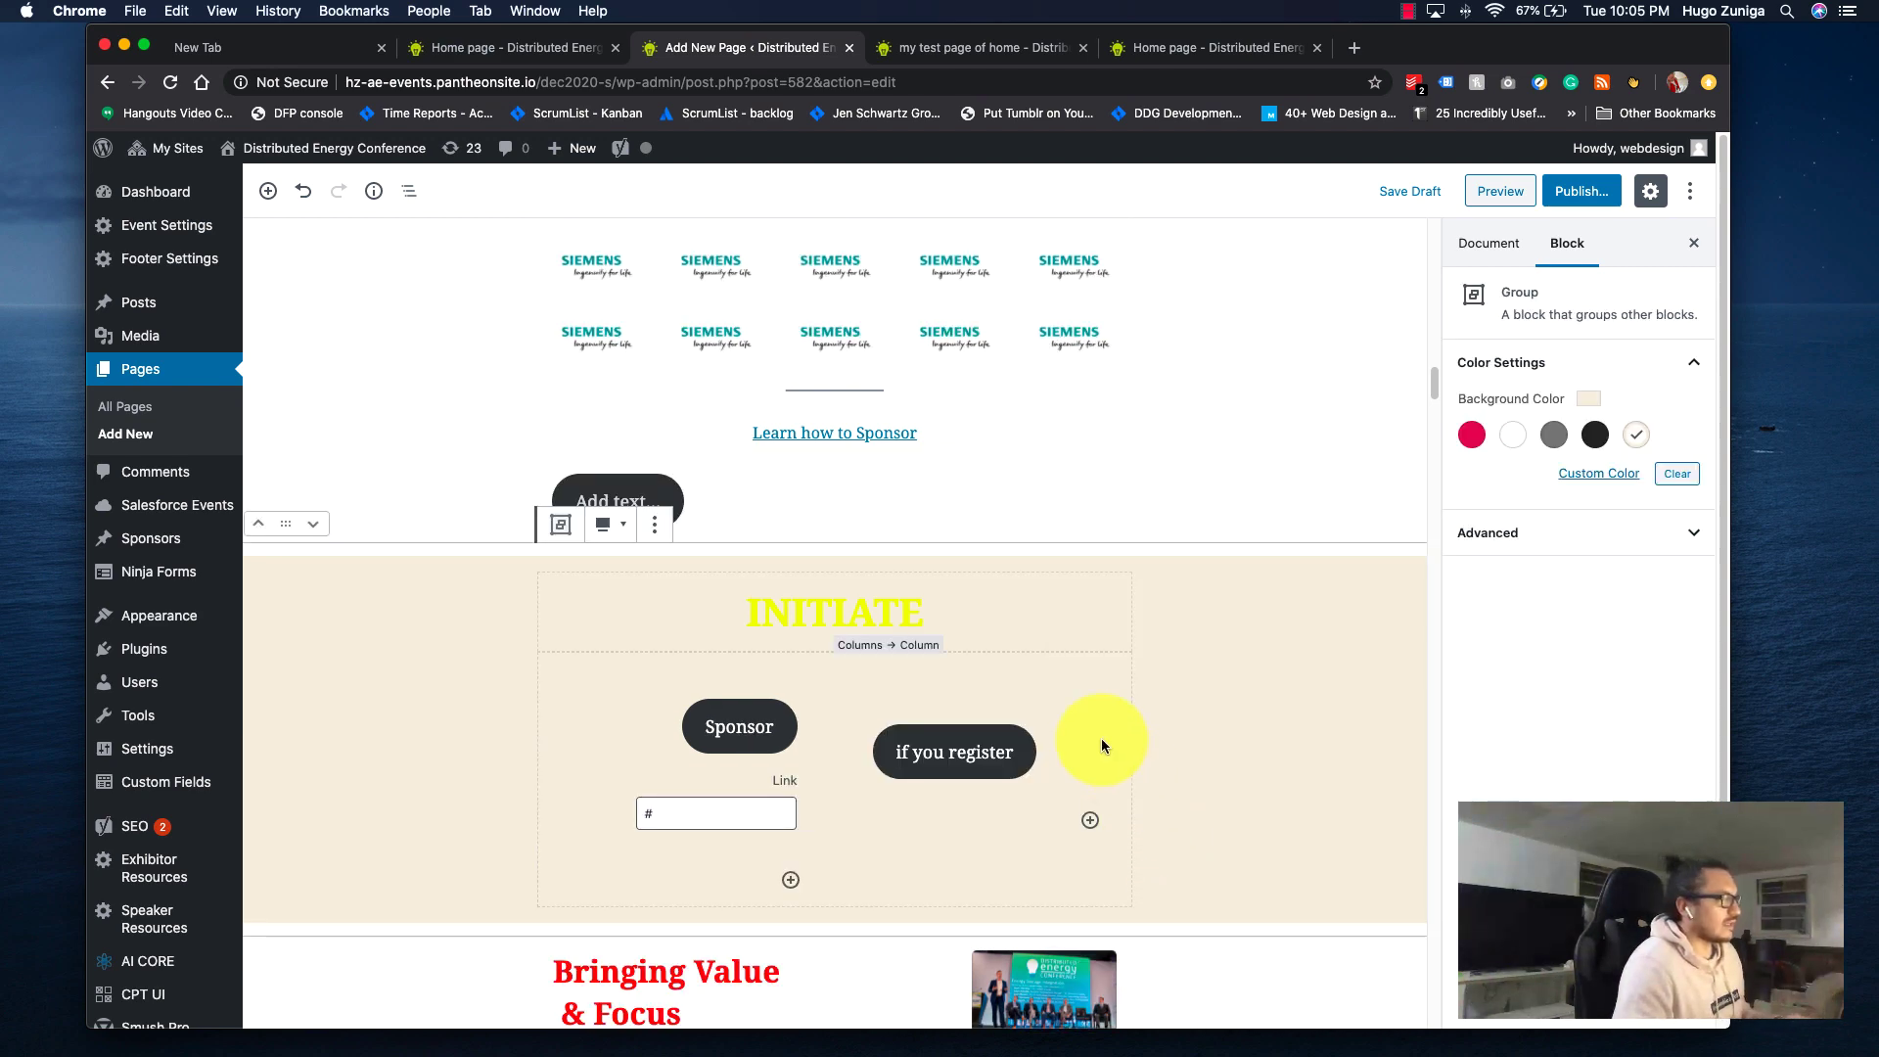
Label the empty button "This. is my new button".
click(649, 489)
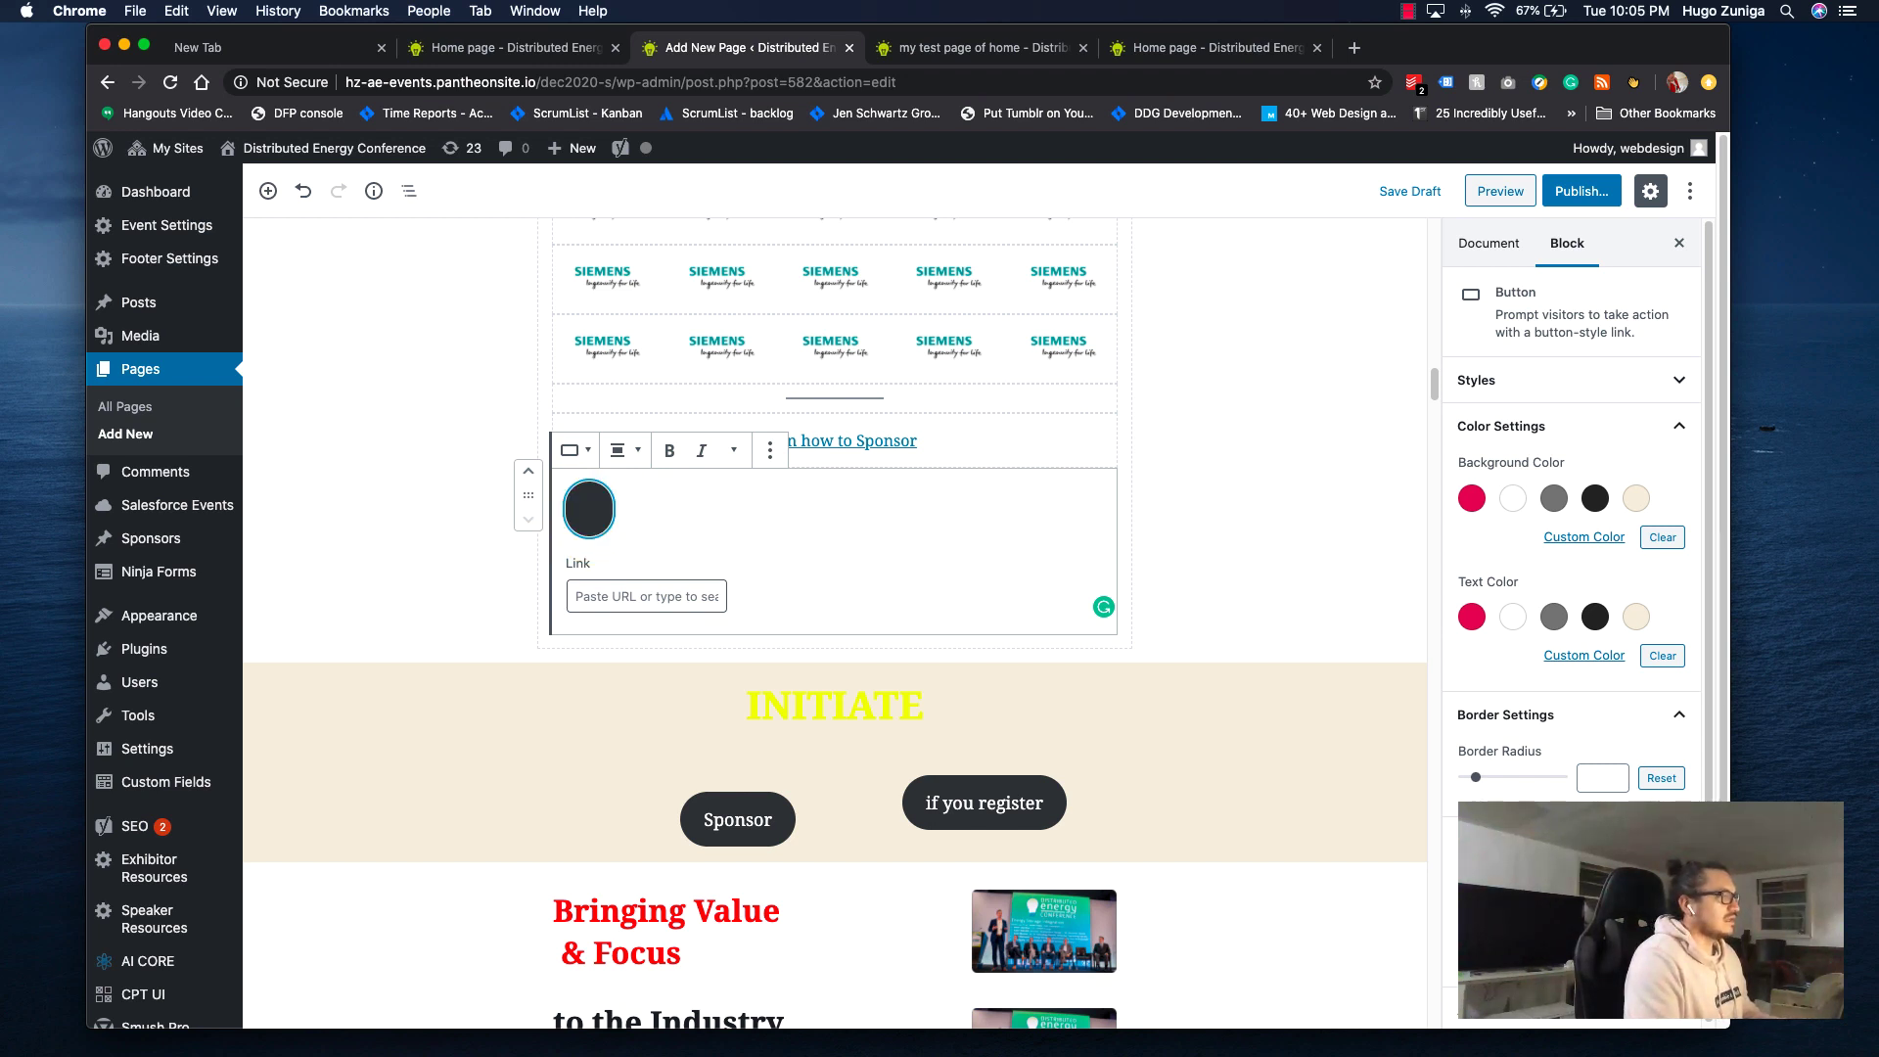
text(This. ismy)
key(BackSpace)
key(BackSpace)
text(m)
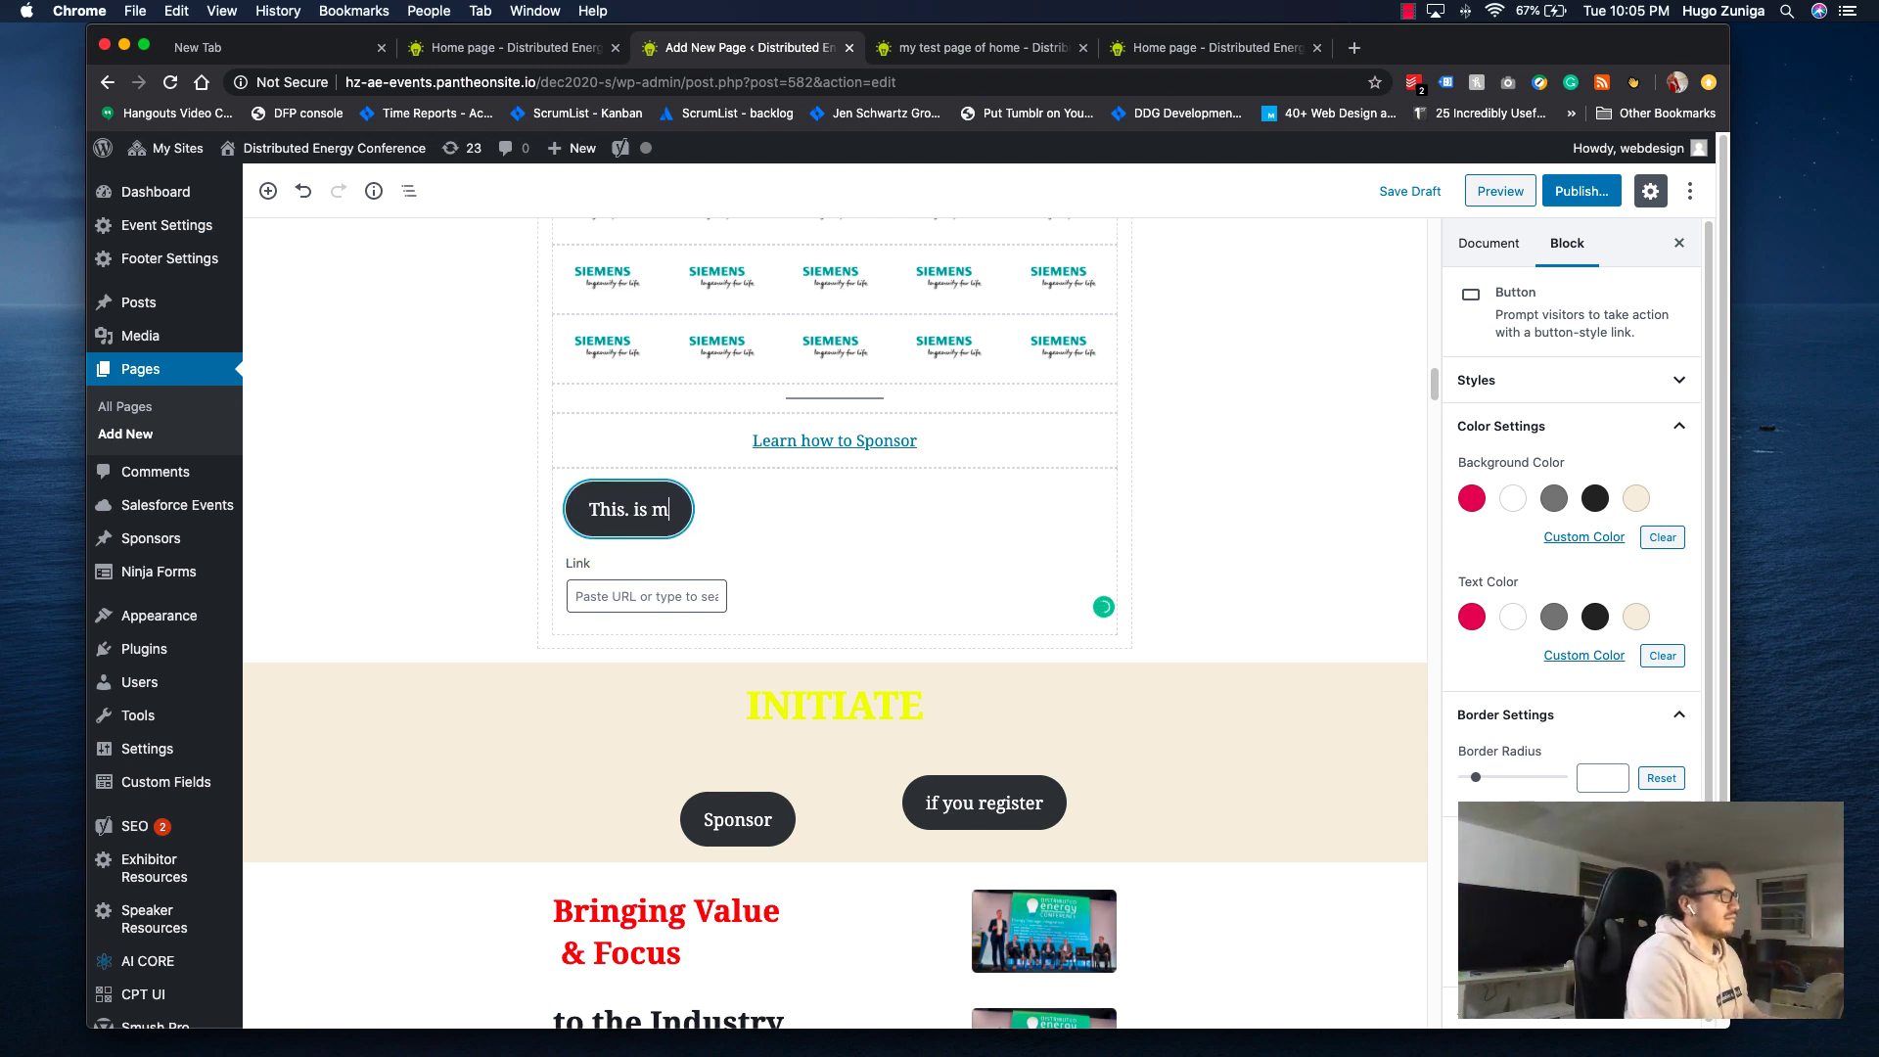
text(y new button)
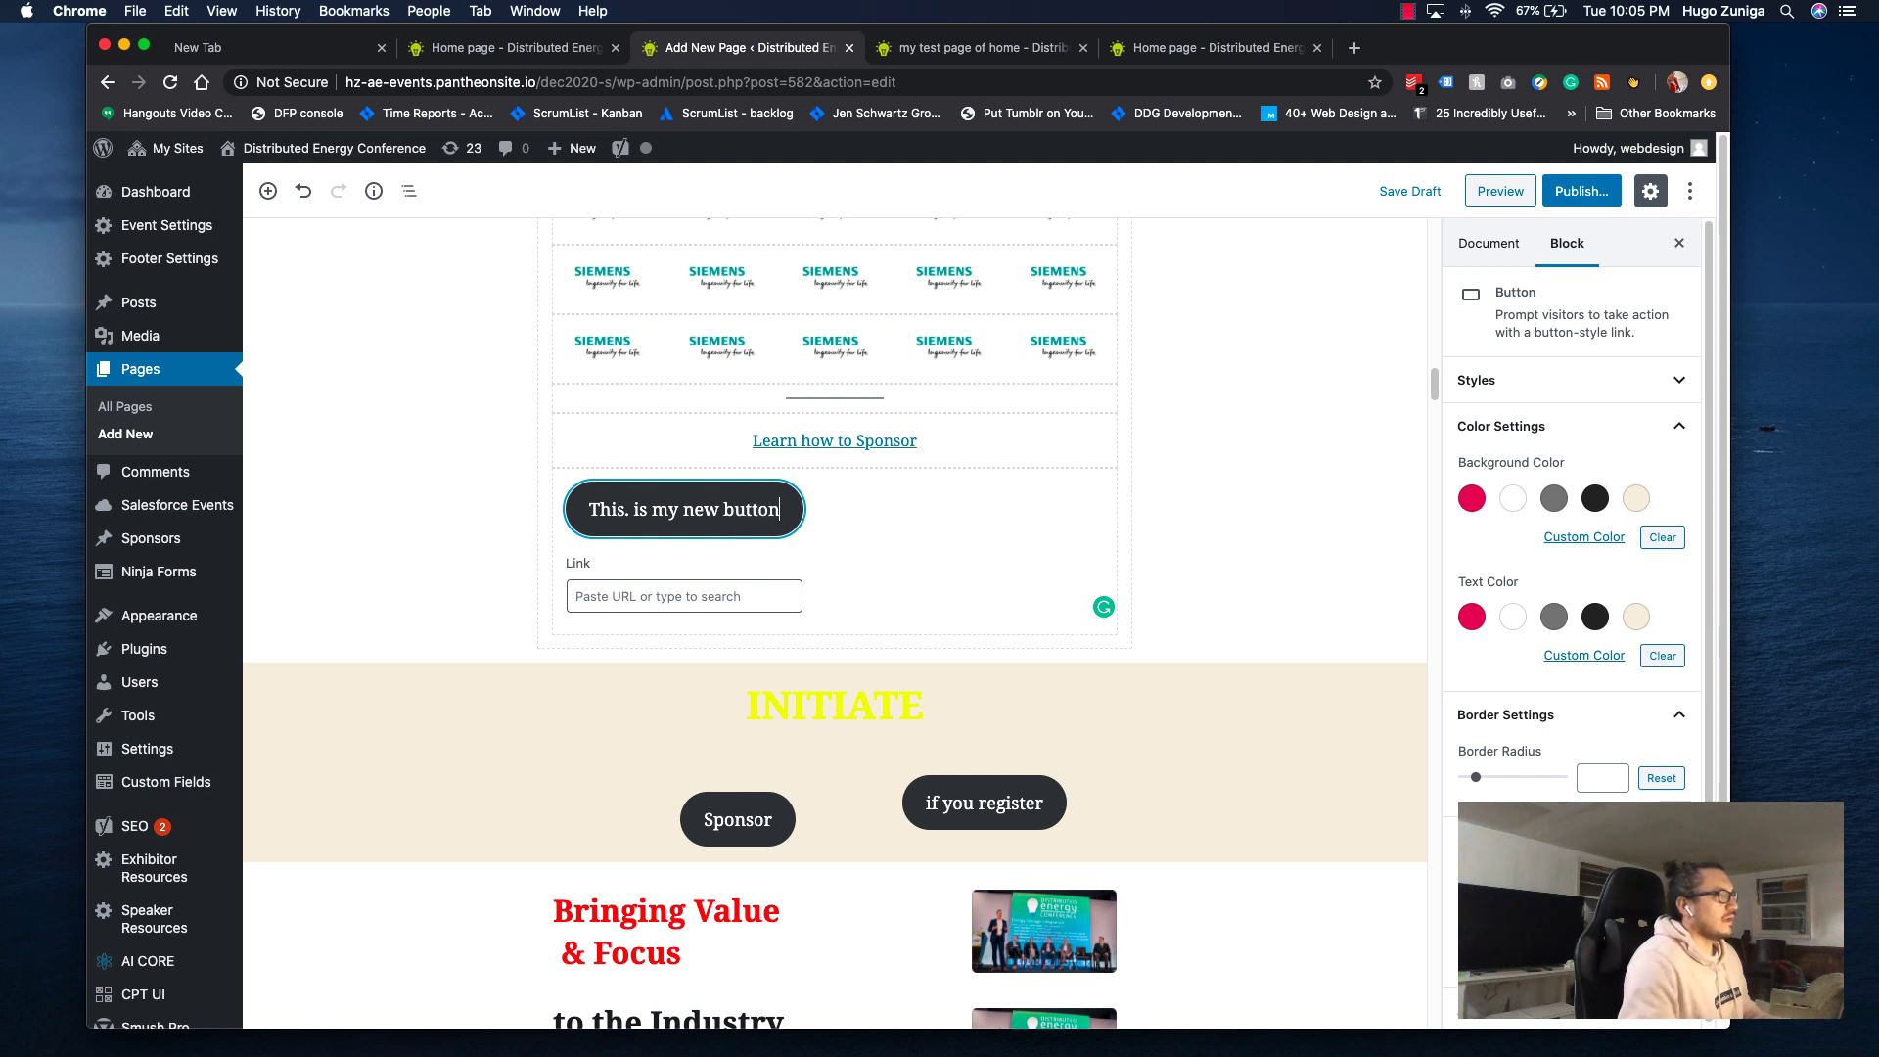
click(582, 597)
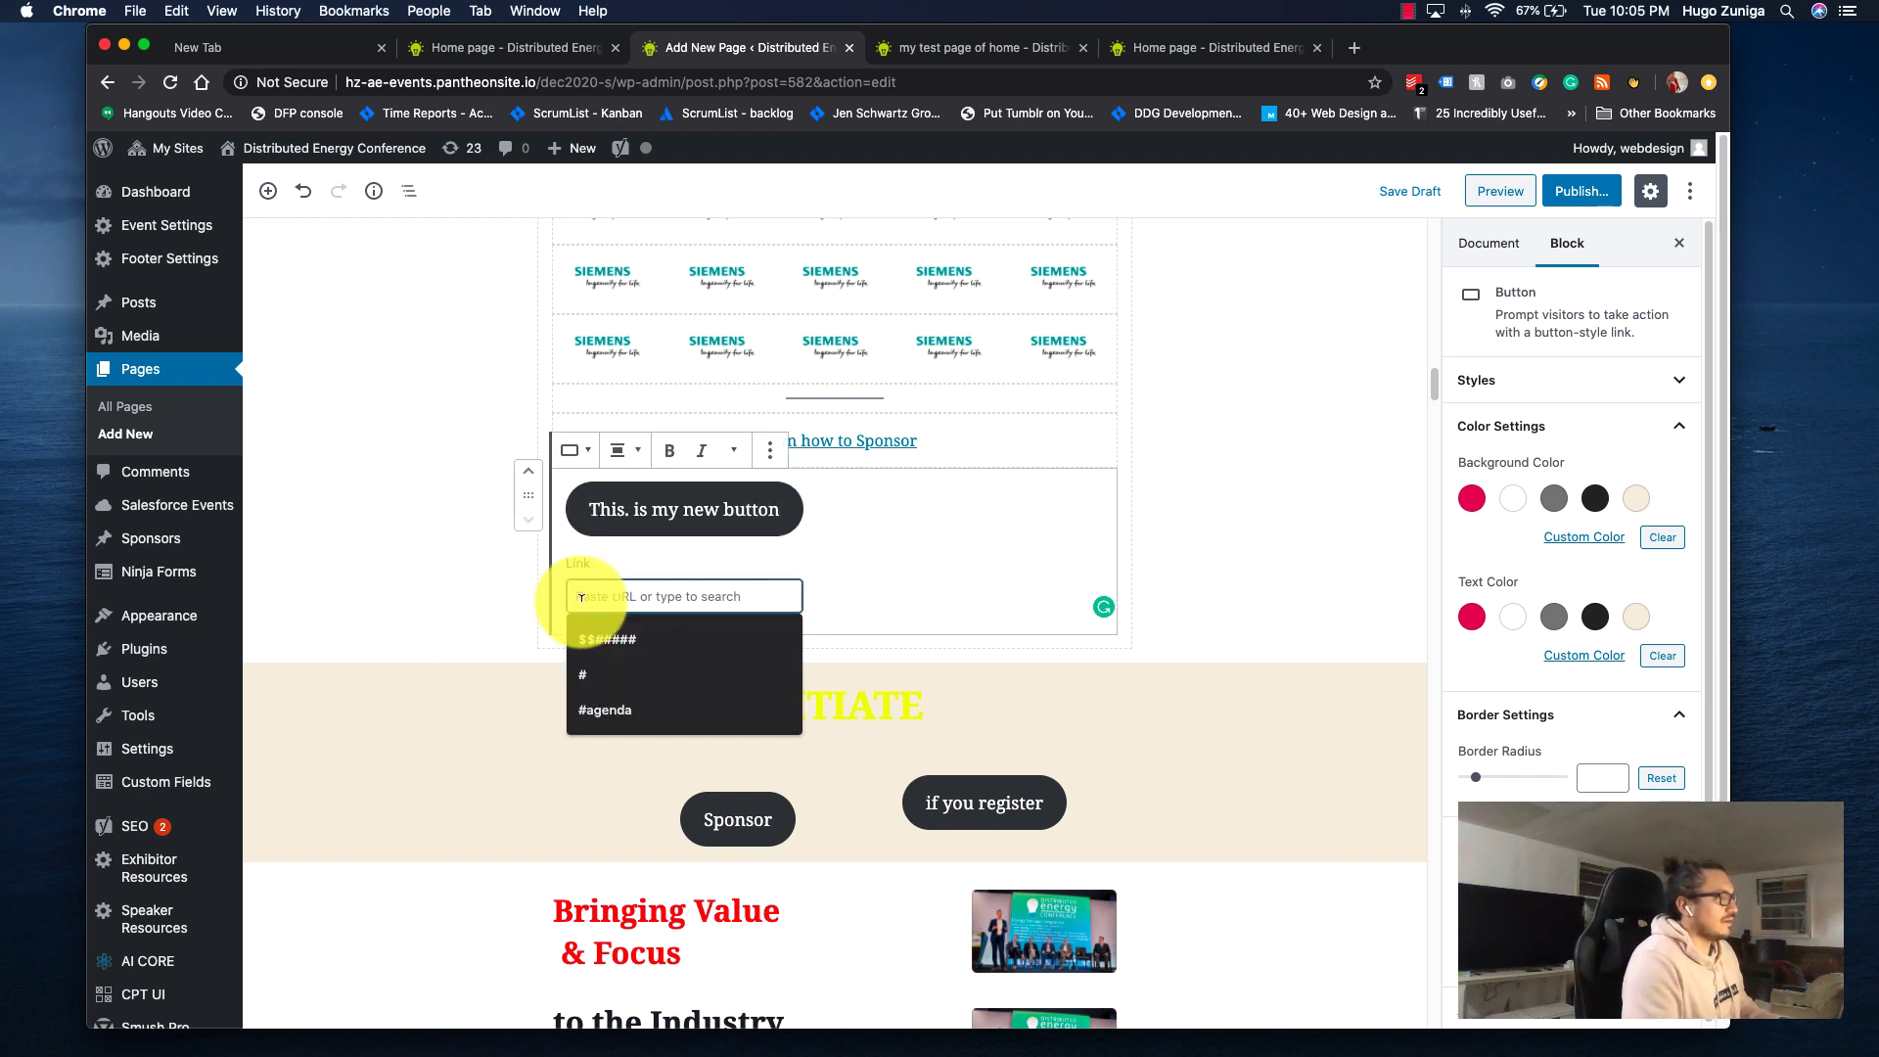
text(/)
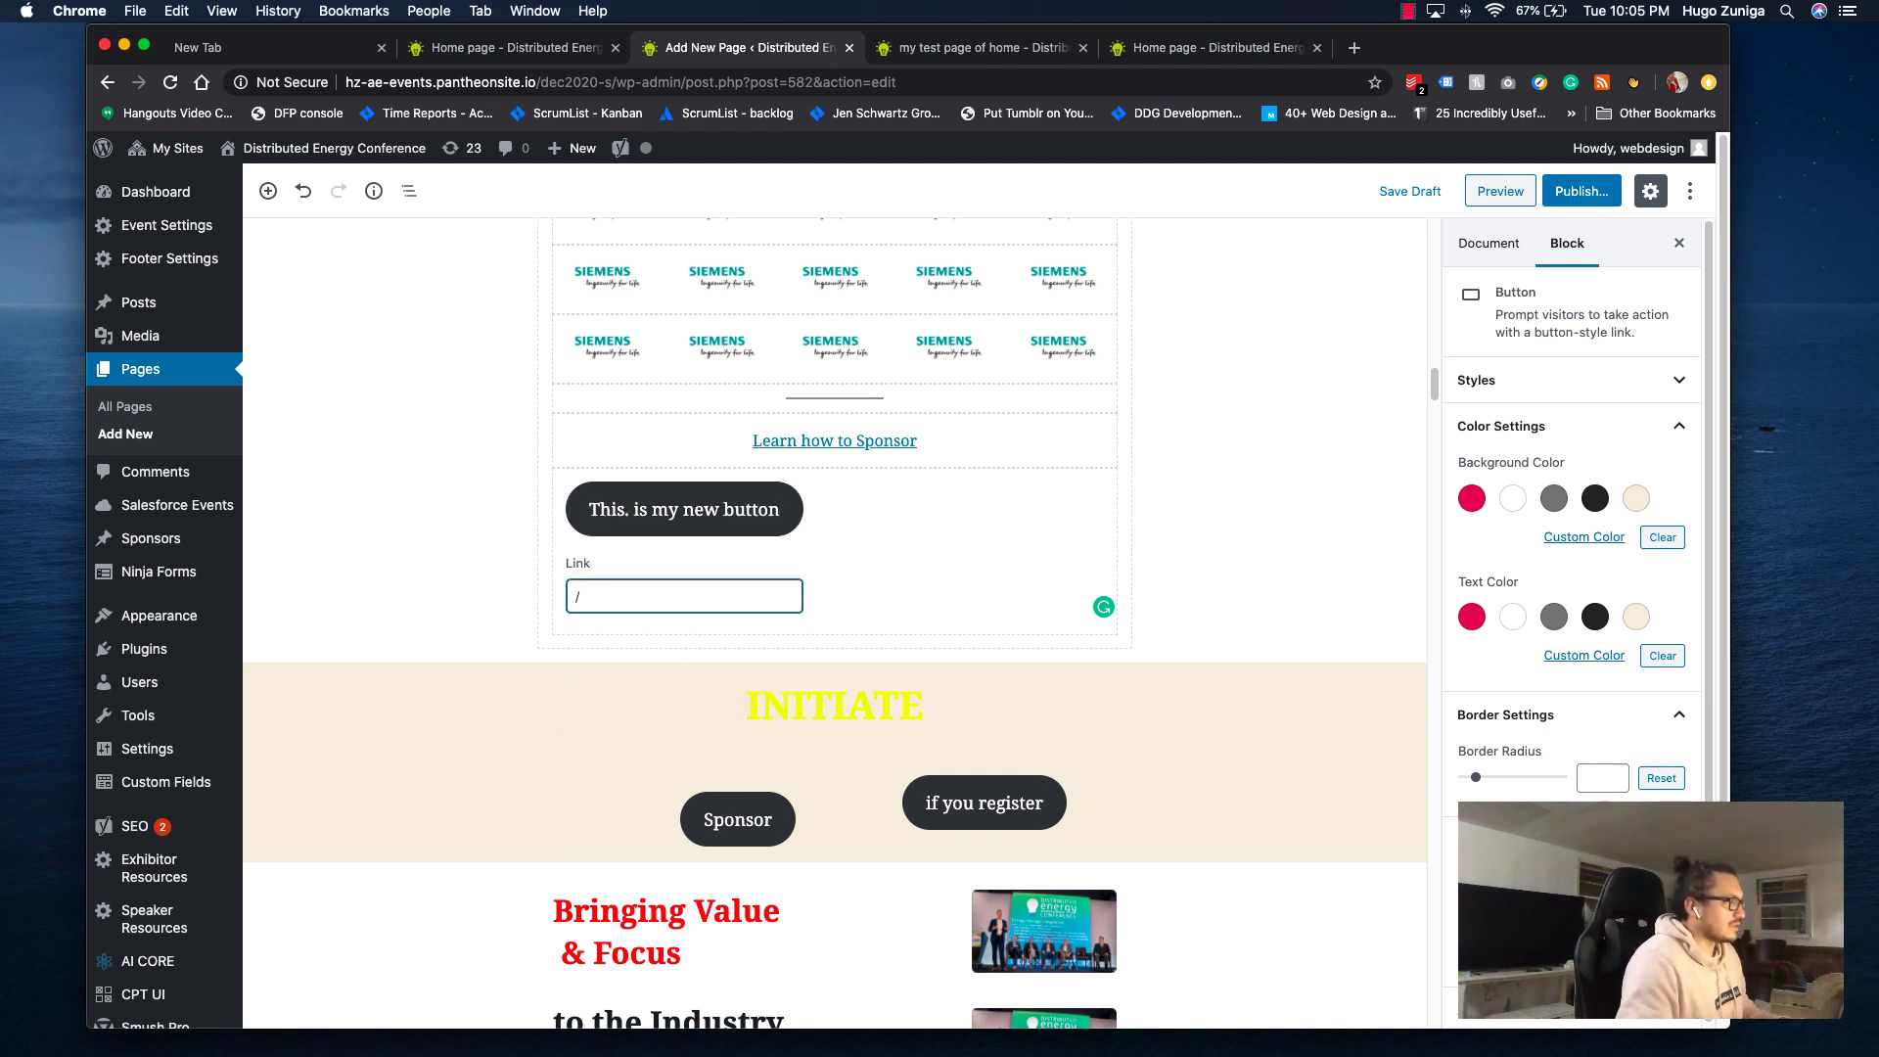
click(685, 753)
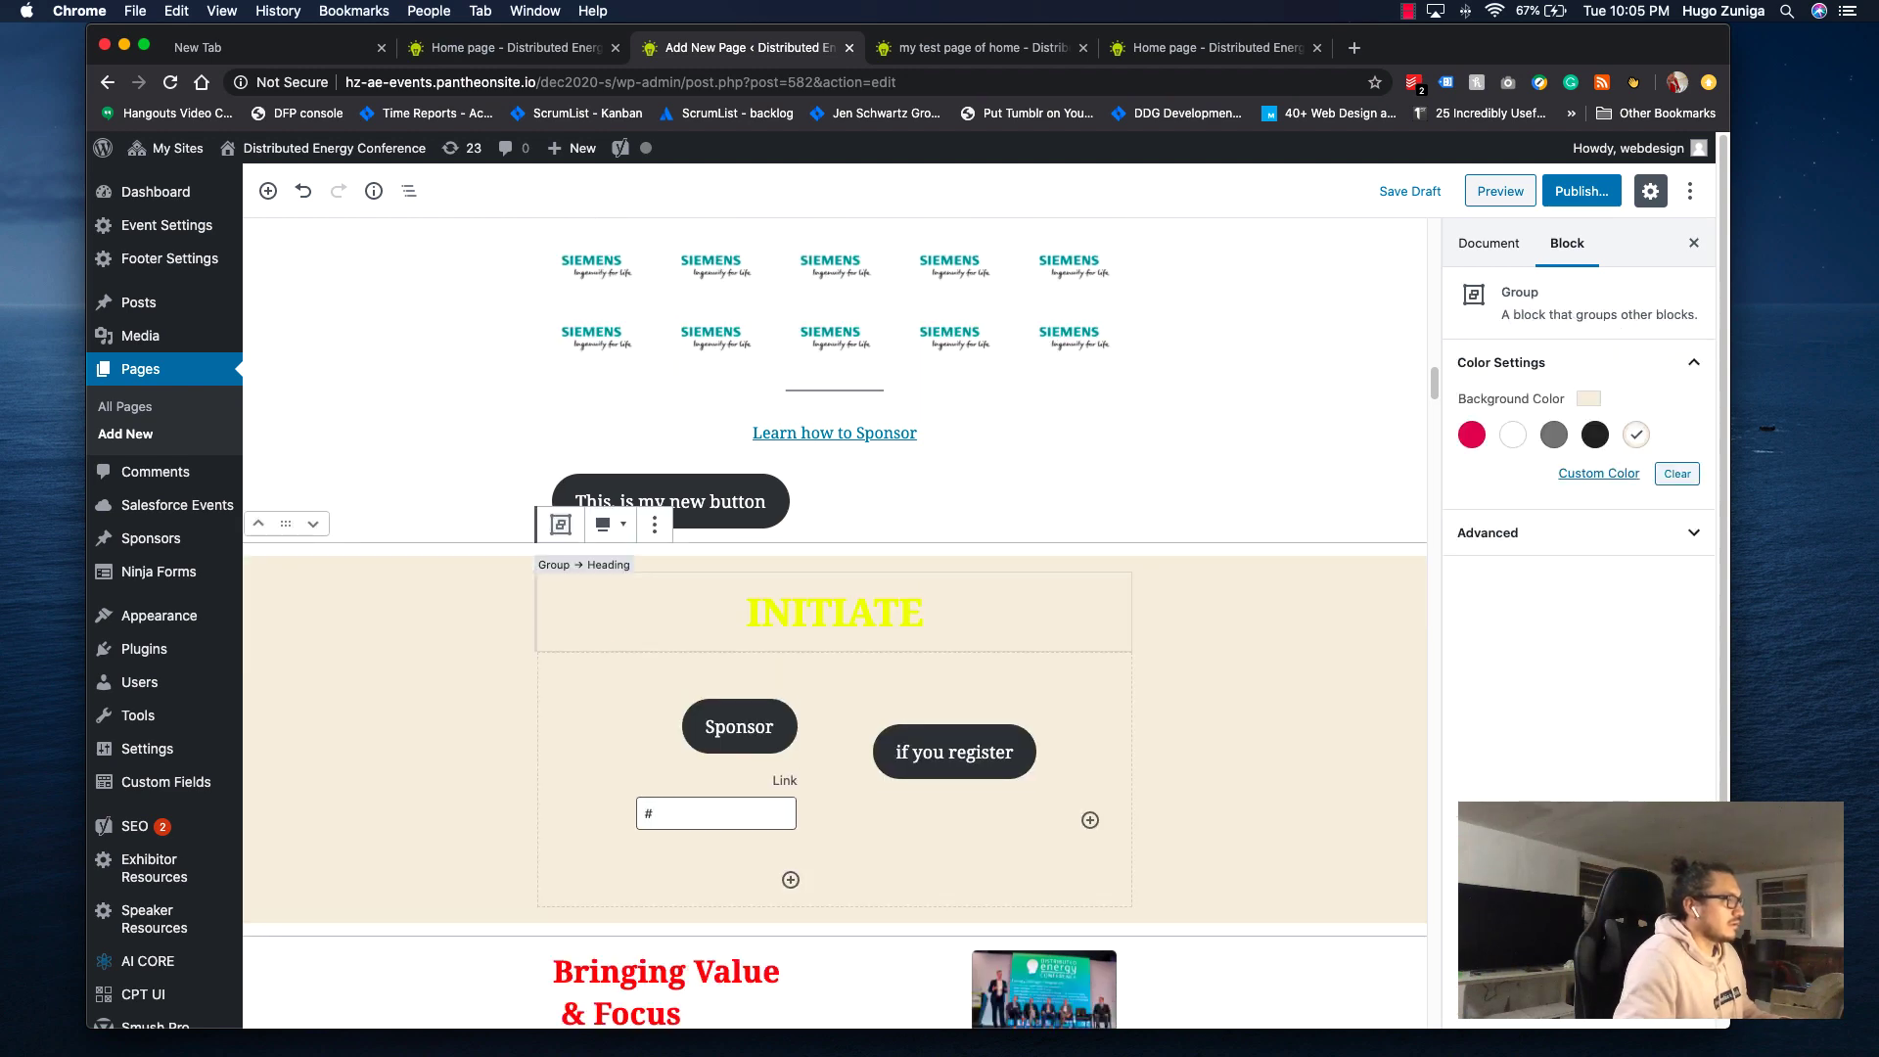
Link the new button to the existing "what to expect" page, using "me" as the link search text.
click(679, 500)
click(631, 592)
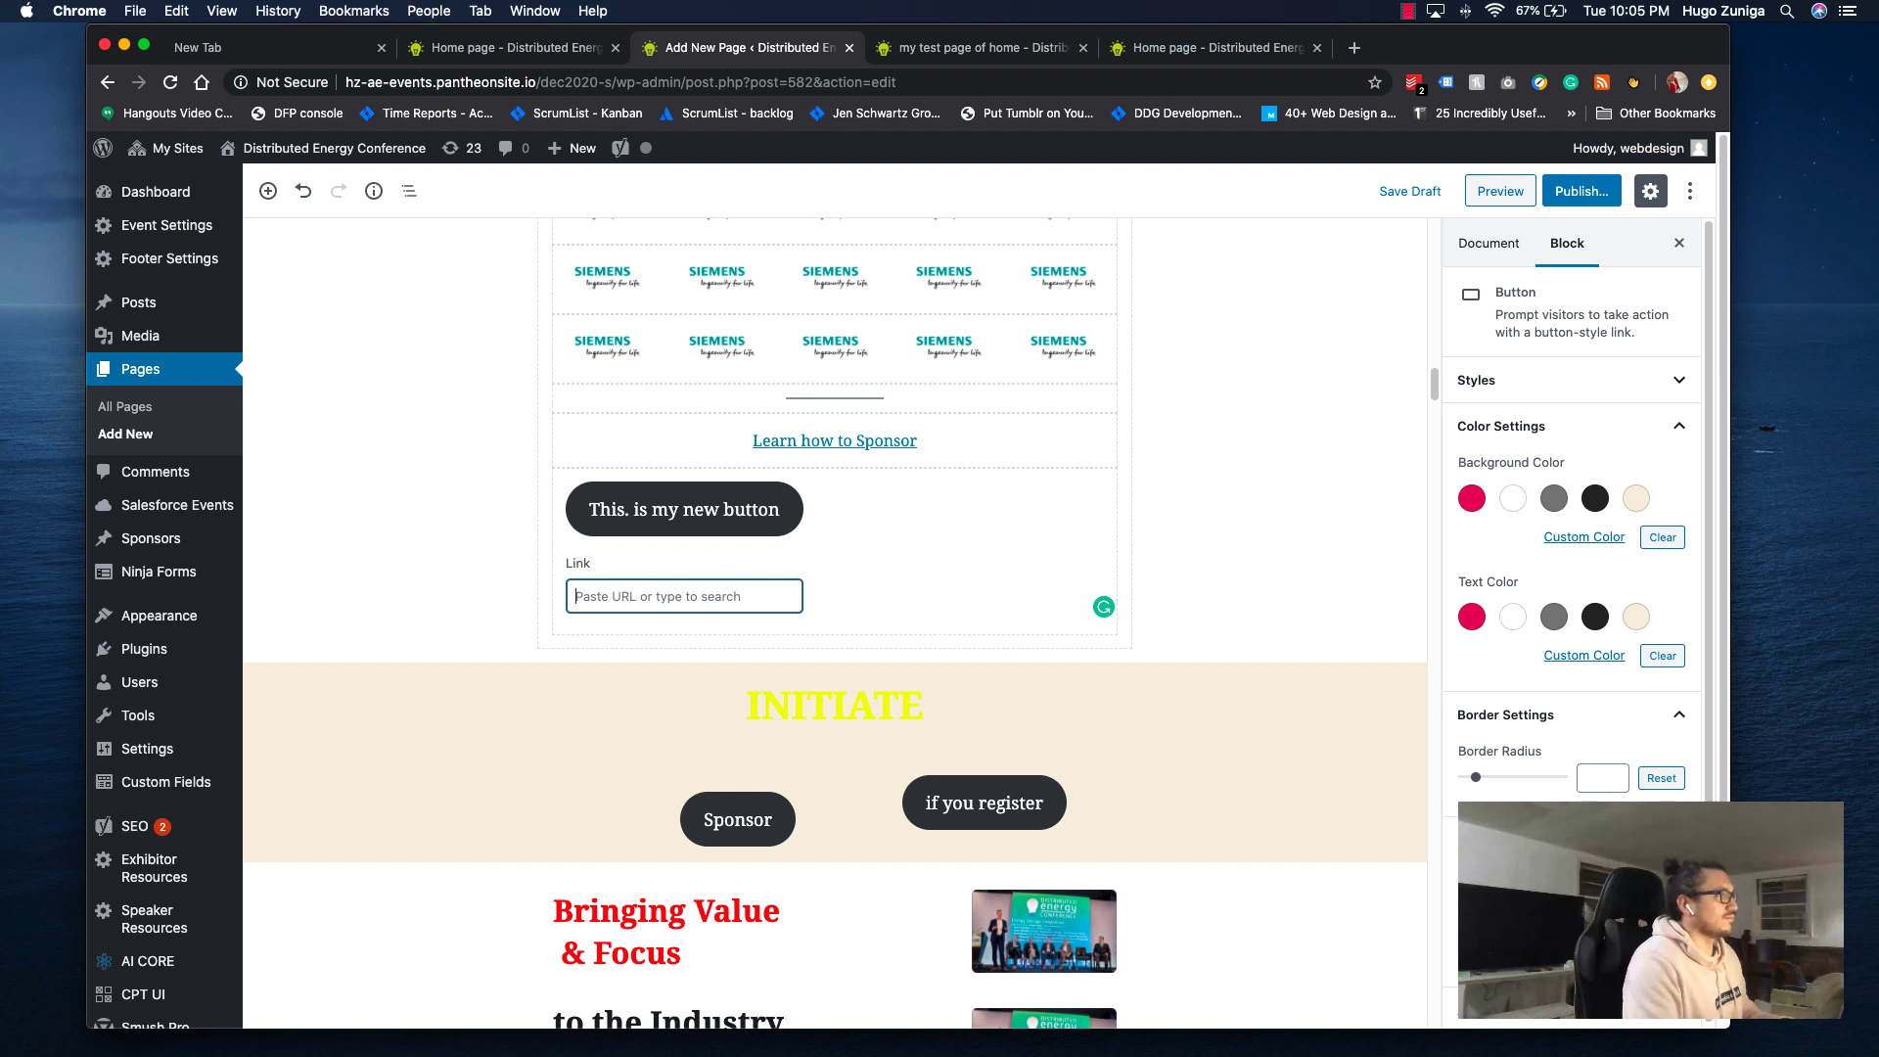
key(Return)
text(m)
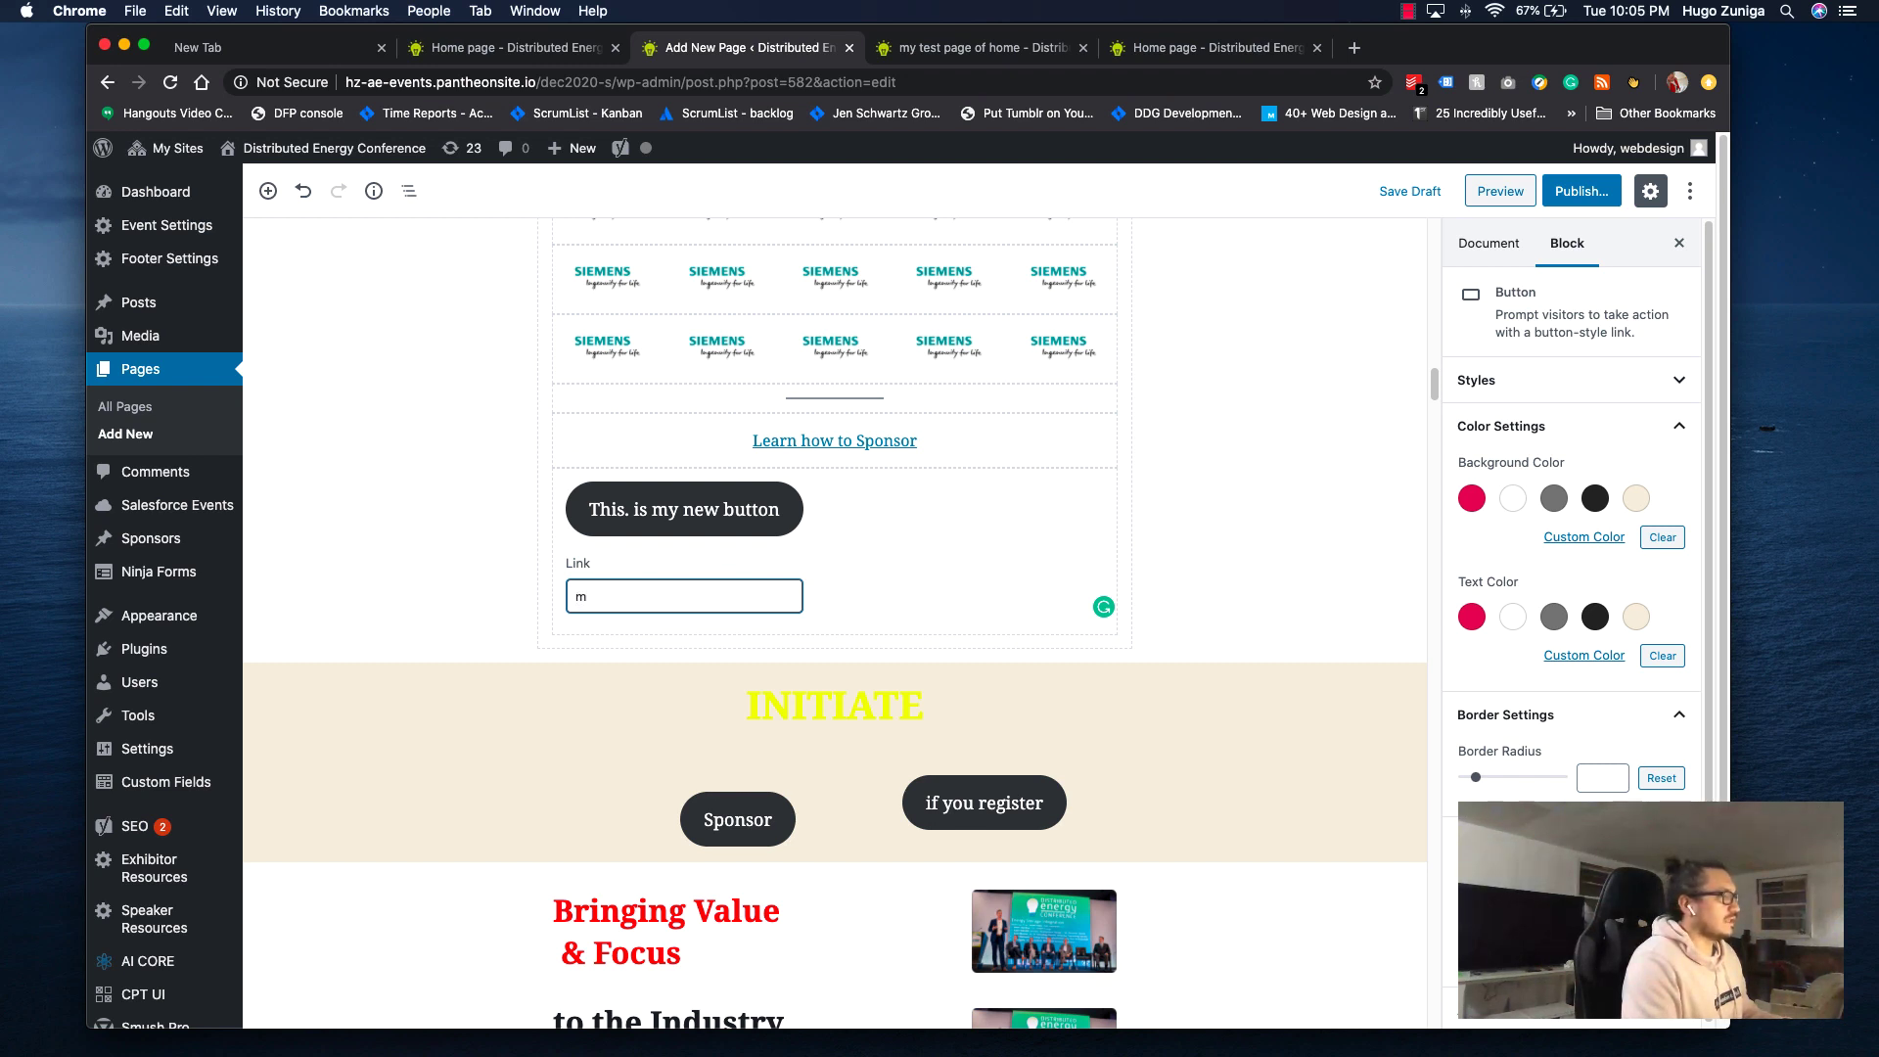
text(e)
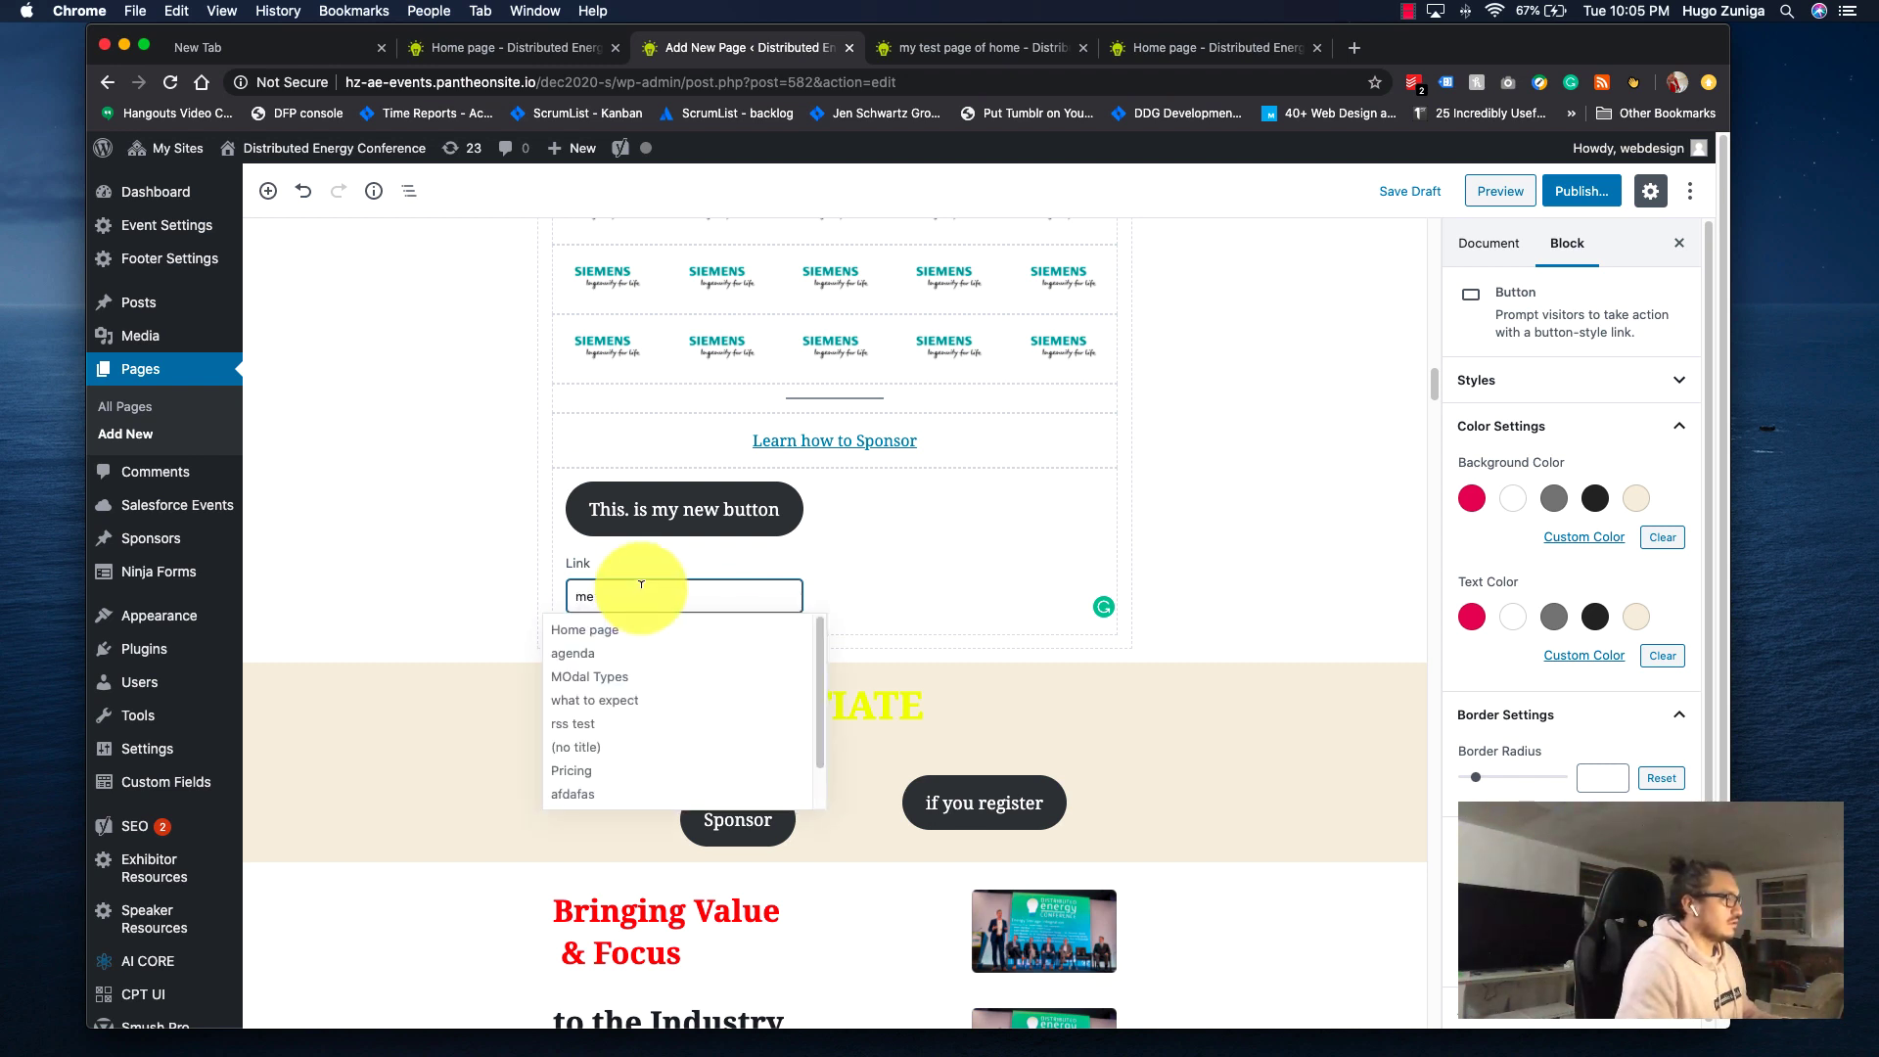
click(638, 701)
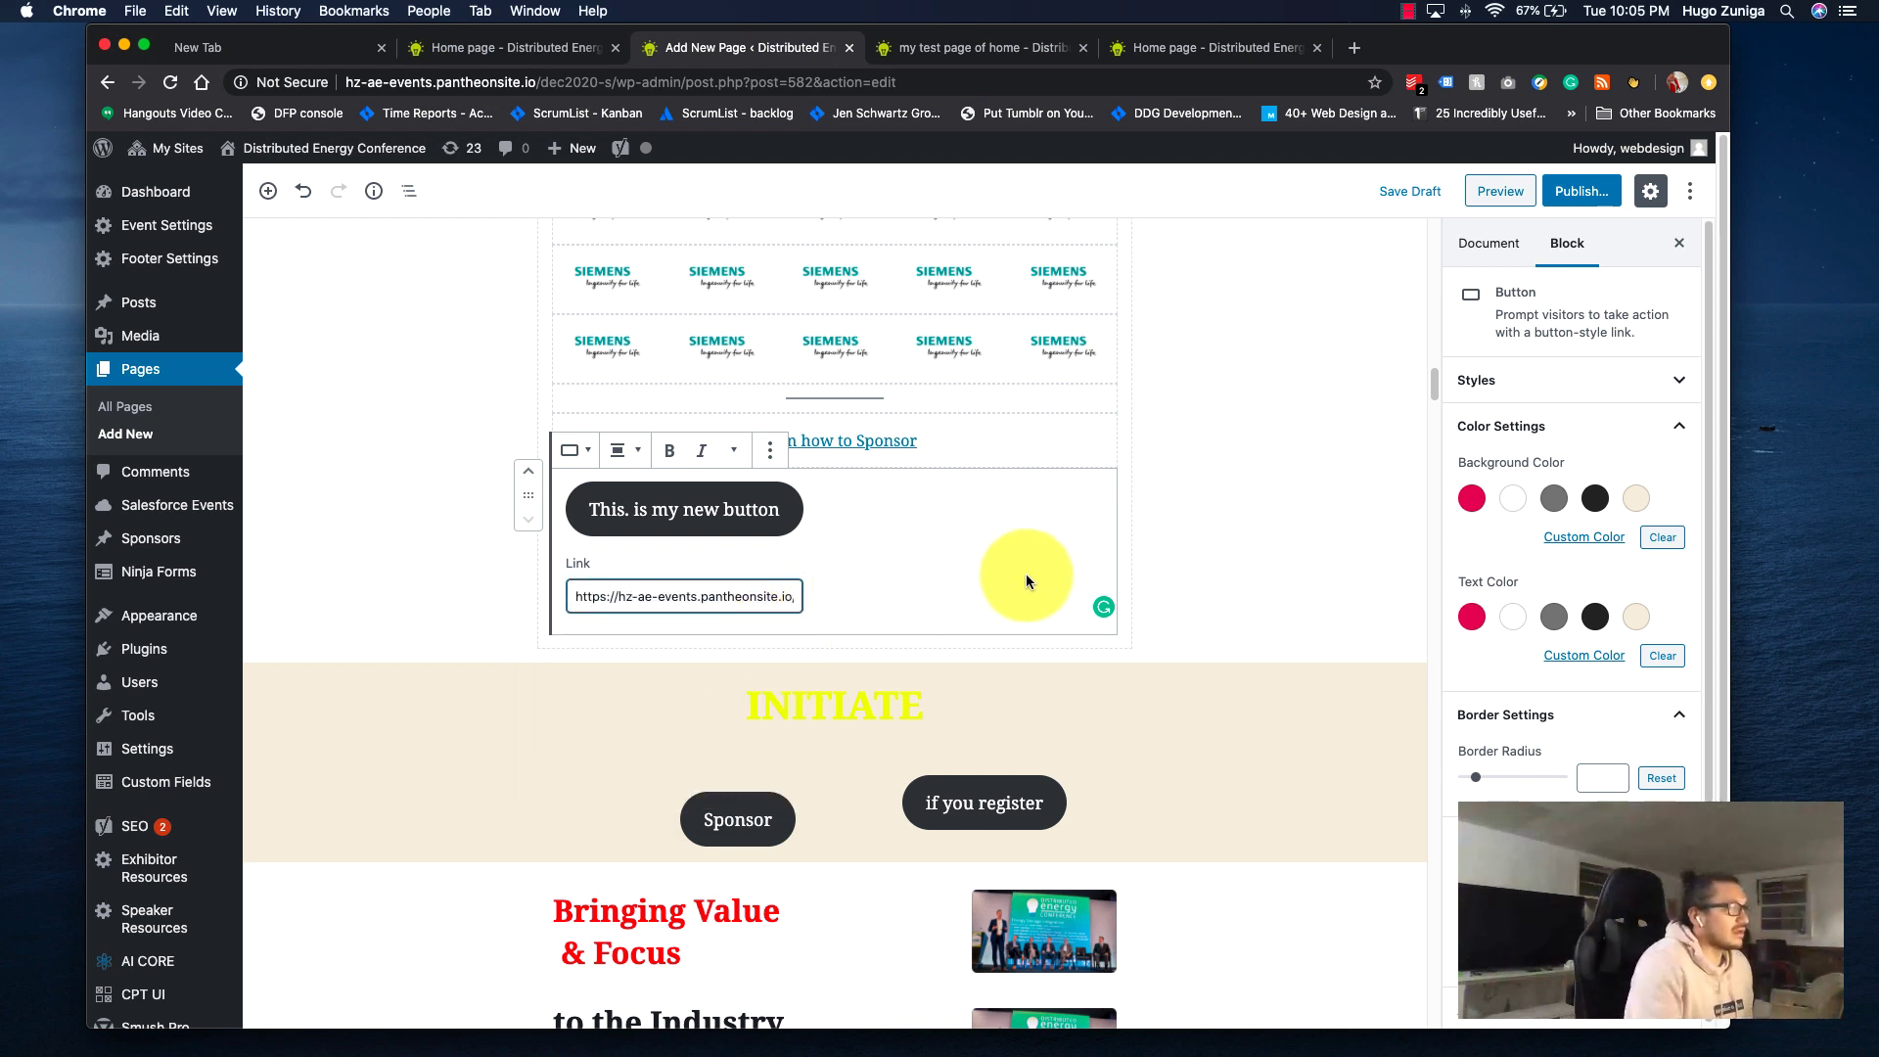
Align the new button to the center of its group.
click(1217, 476)
click(774, 497)
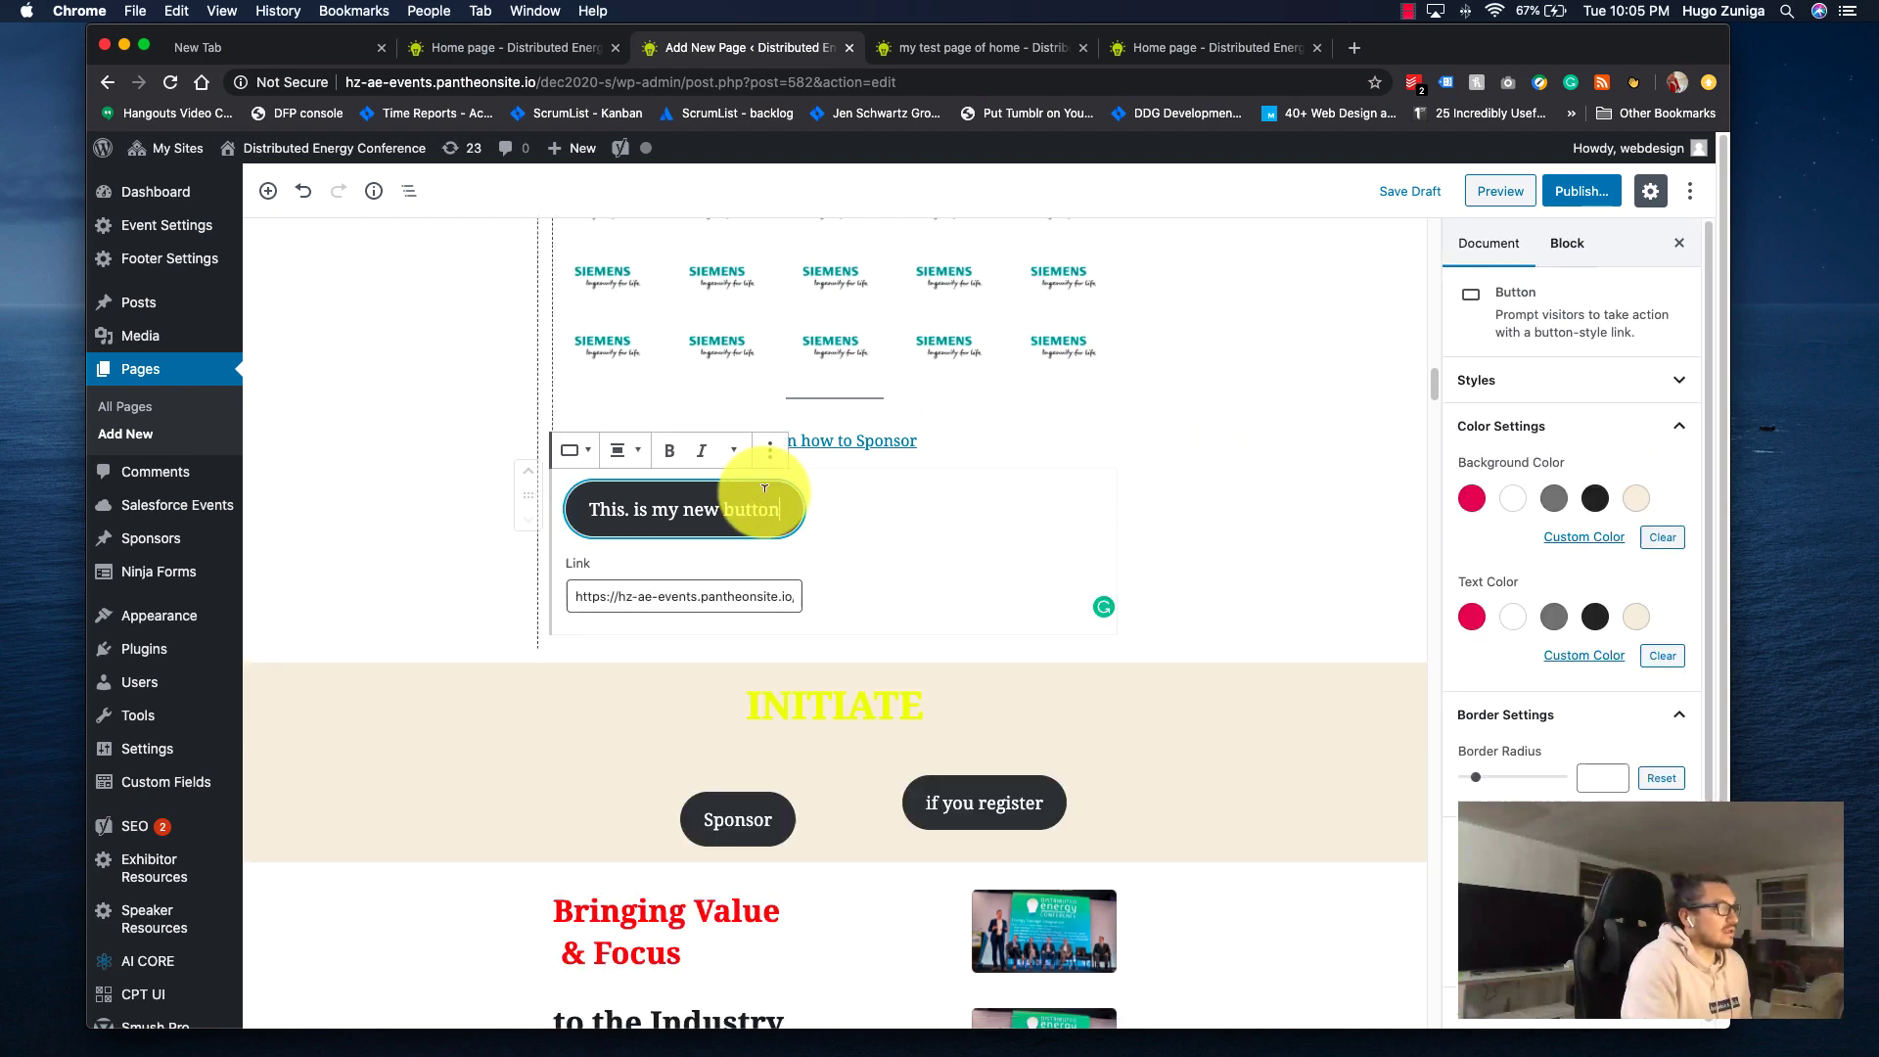
click(635, 455)
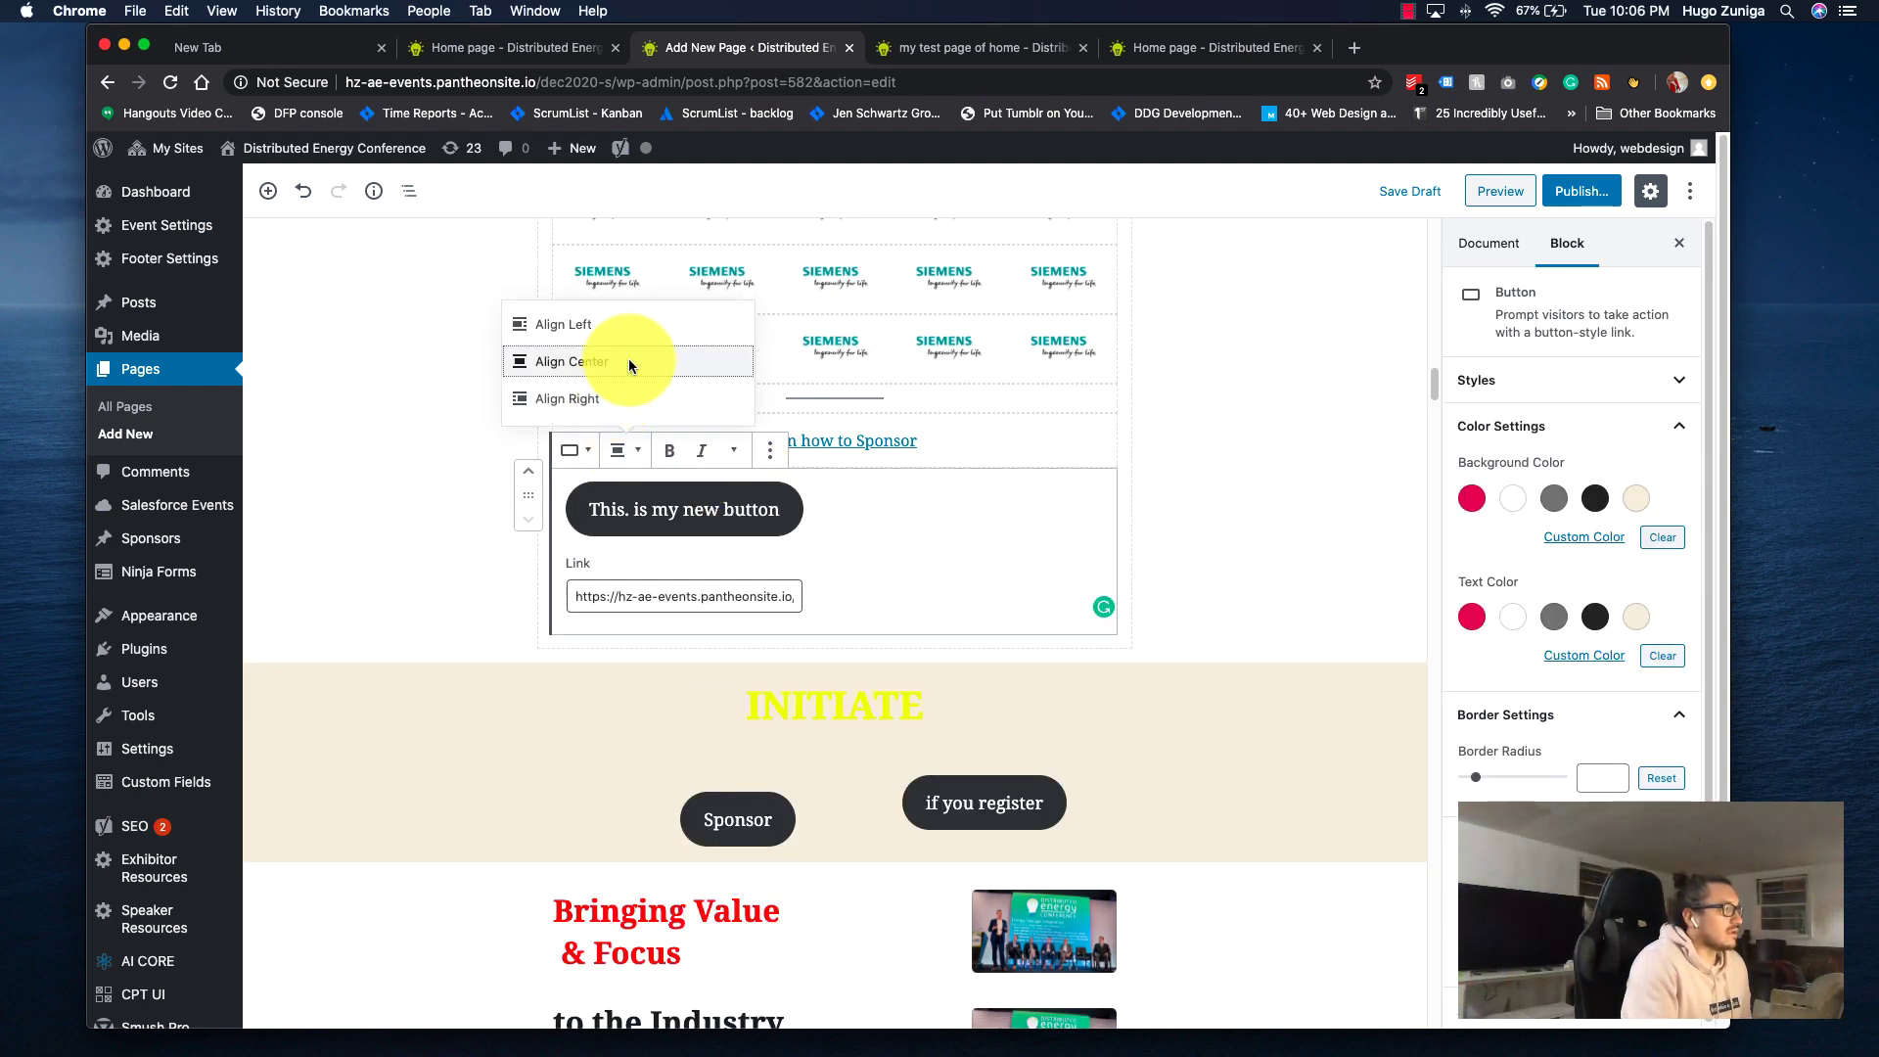
click(628, 358)
Preview the test page again and inspect the new button beneath the sponsor logos.
click(1499, 192)
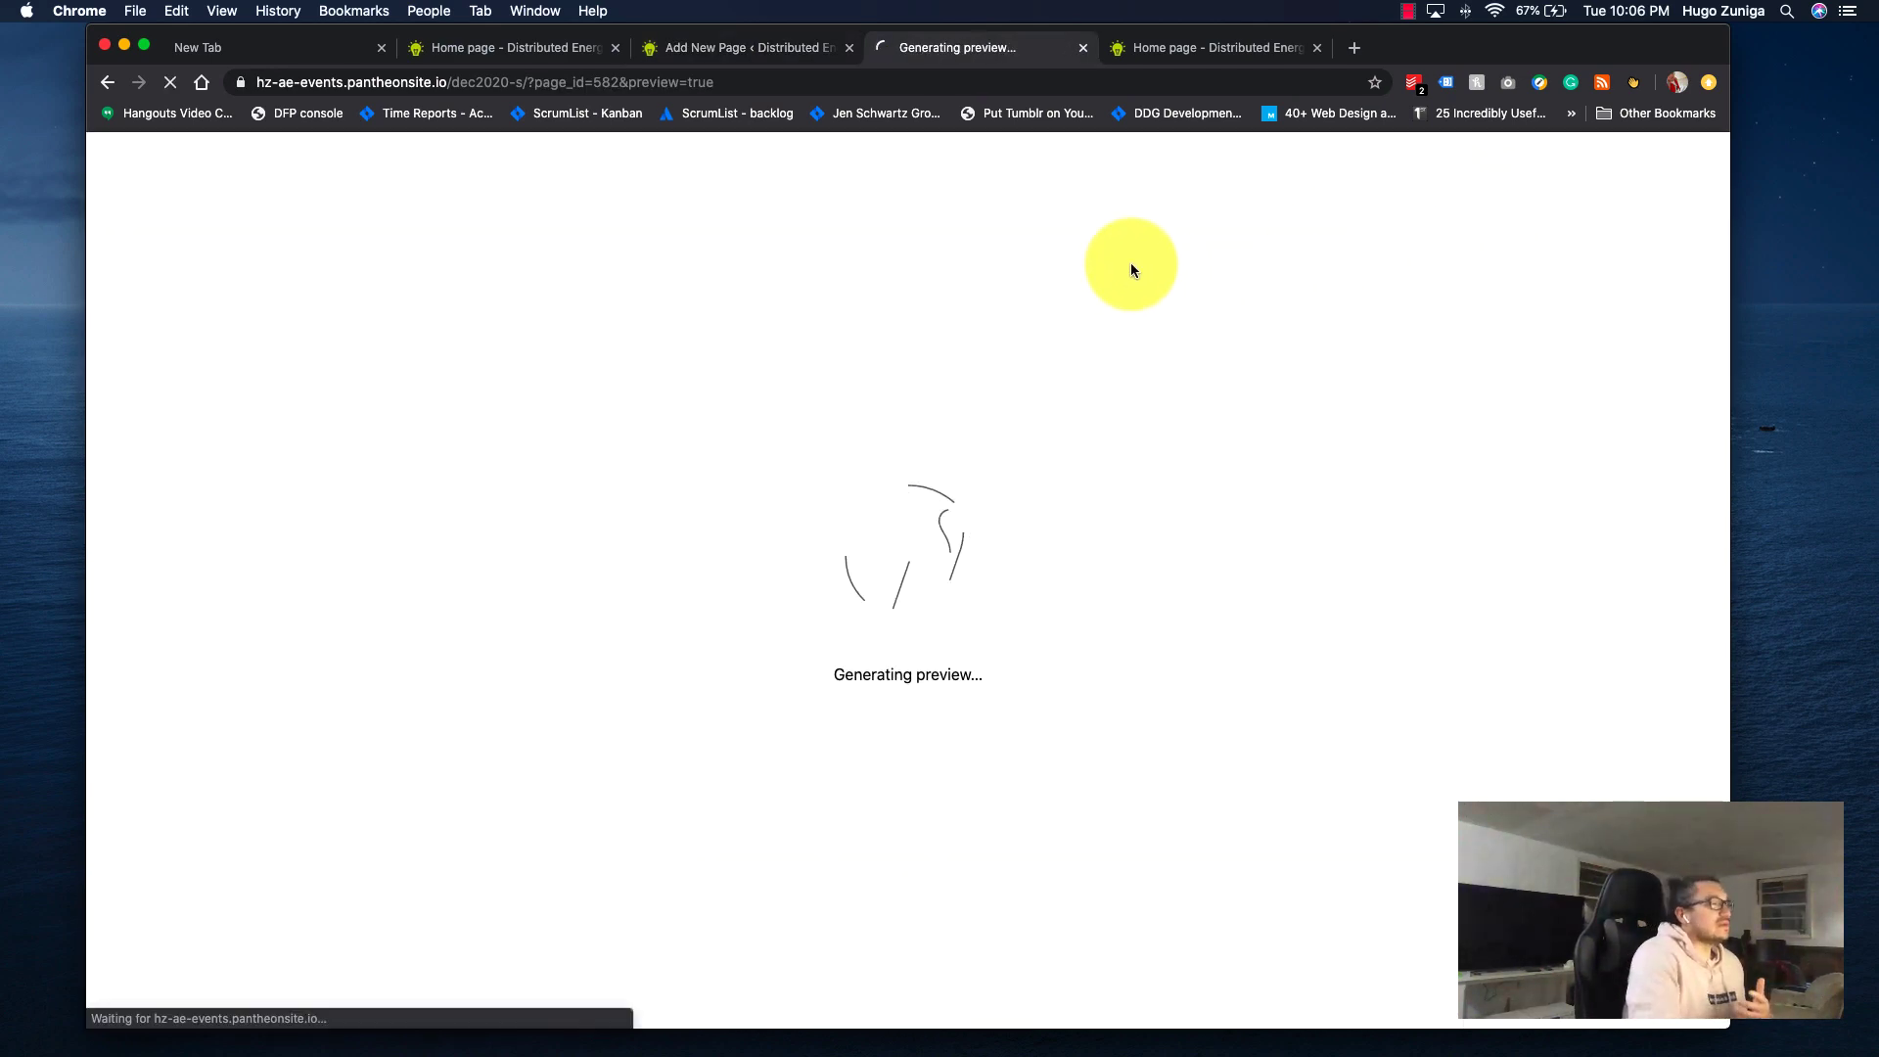
scroll(1130, 656, down, 20)
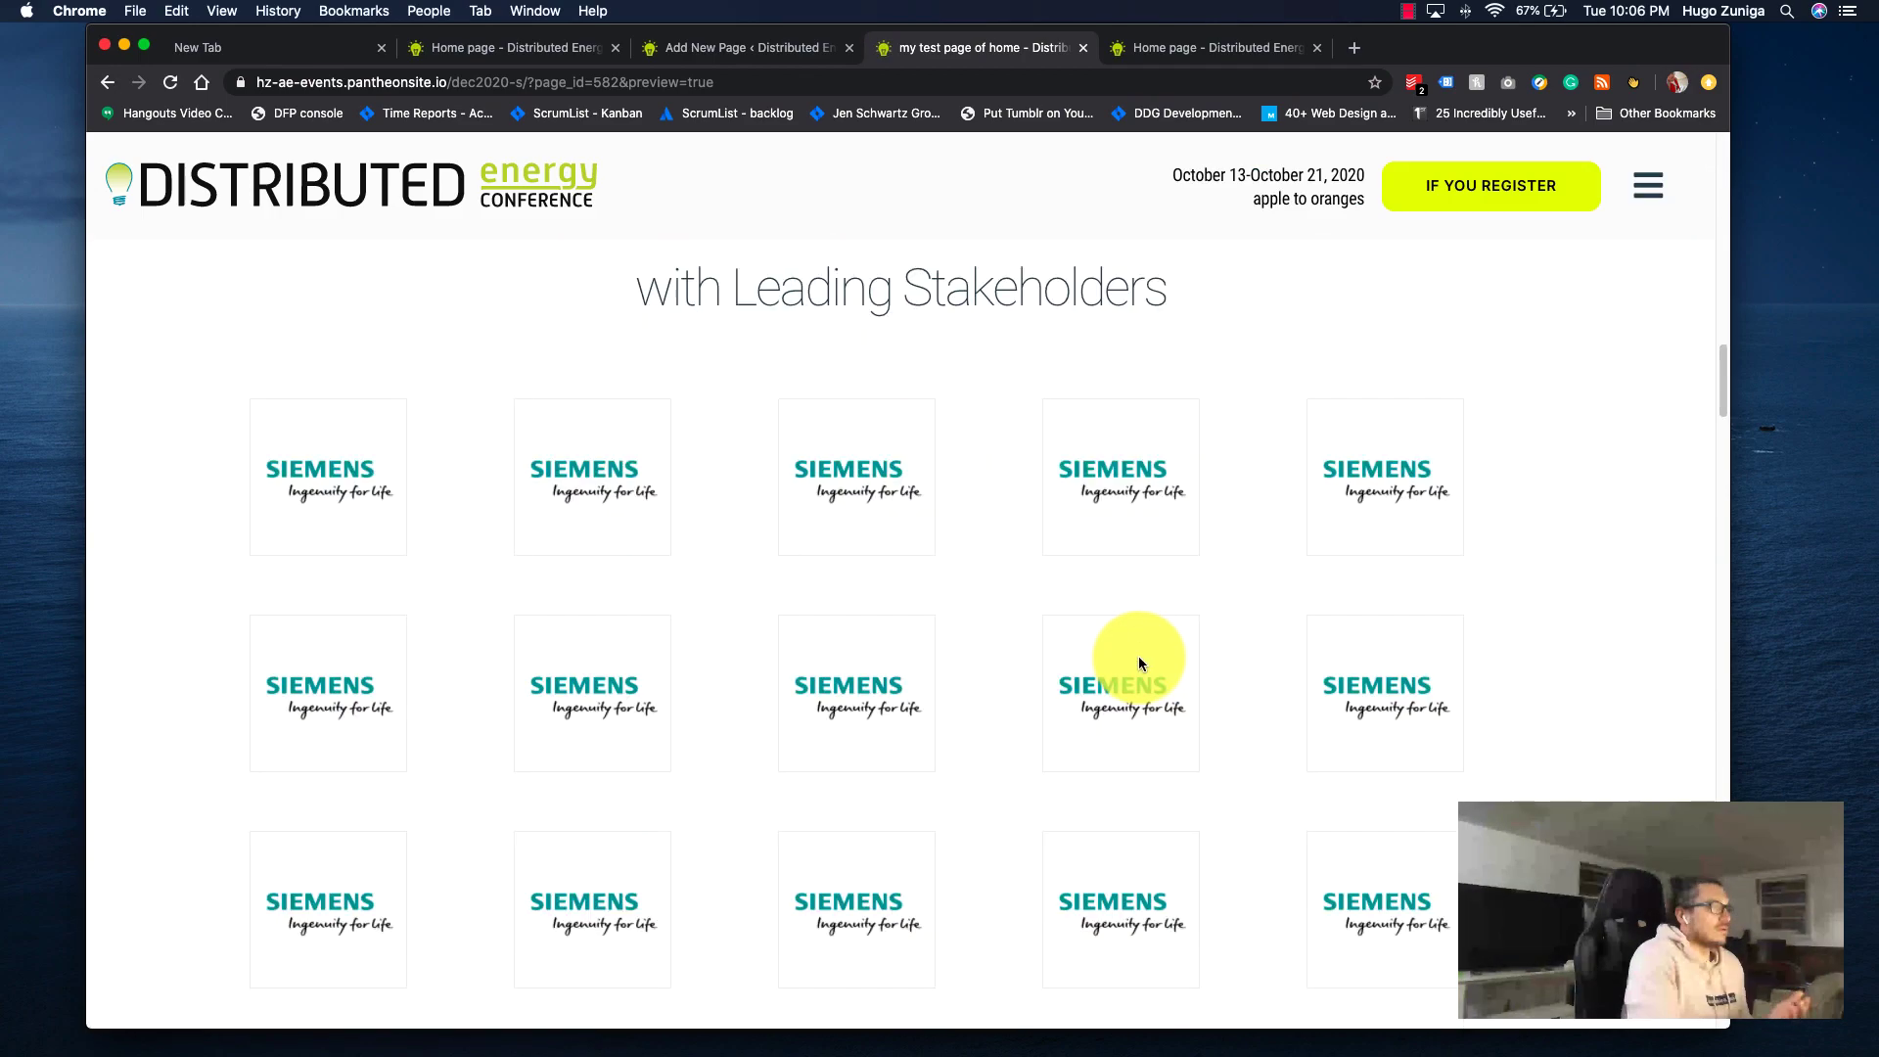
scroll(1141, 663, up, 3)
scroll(1141, 664, down, 15)
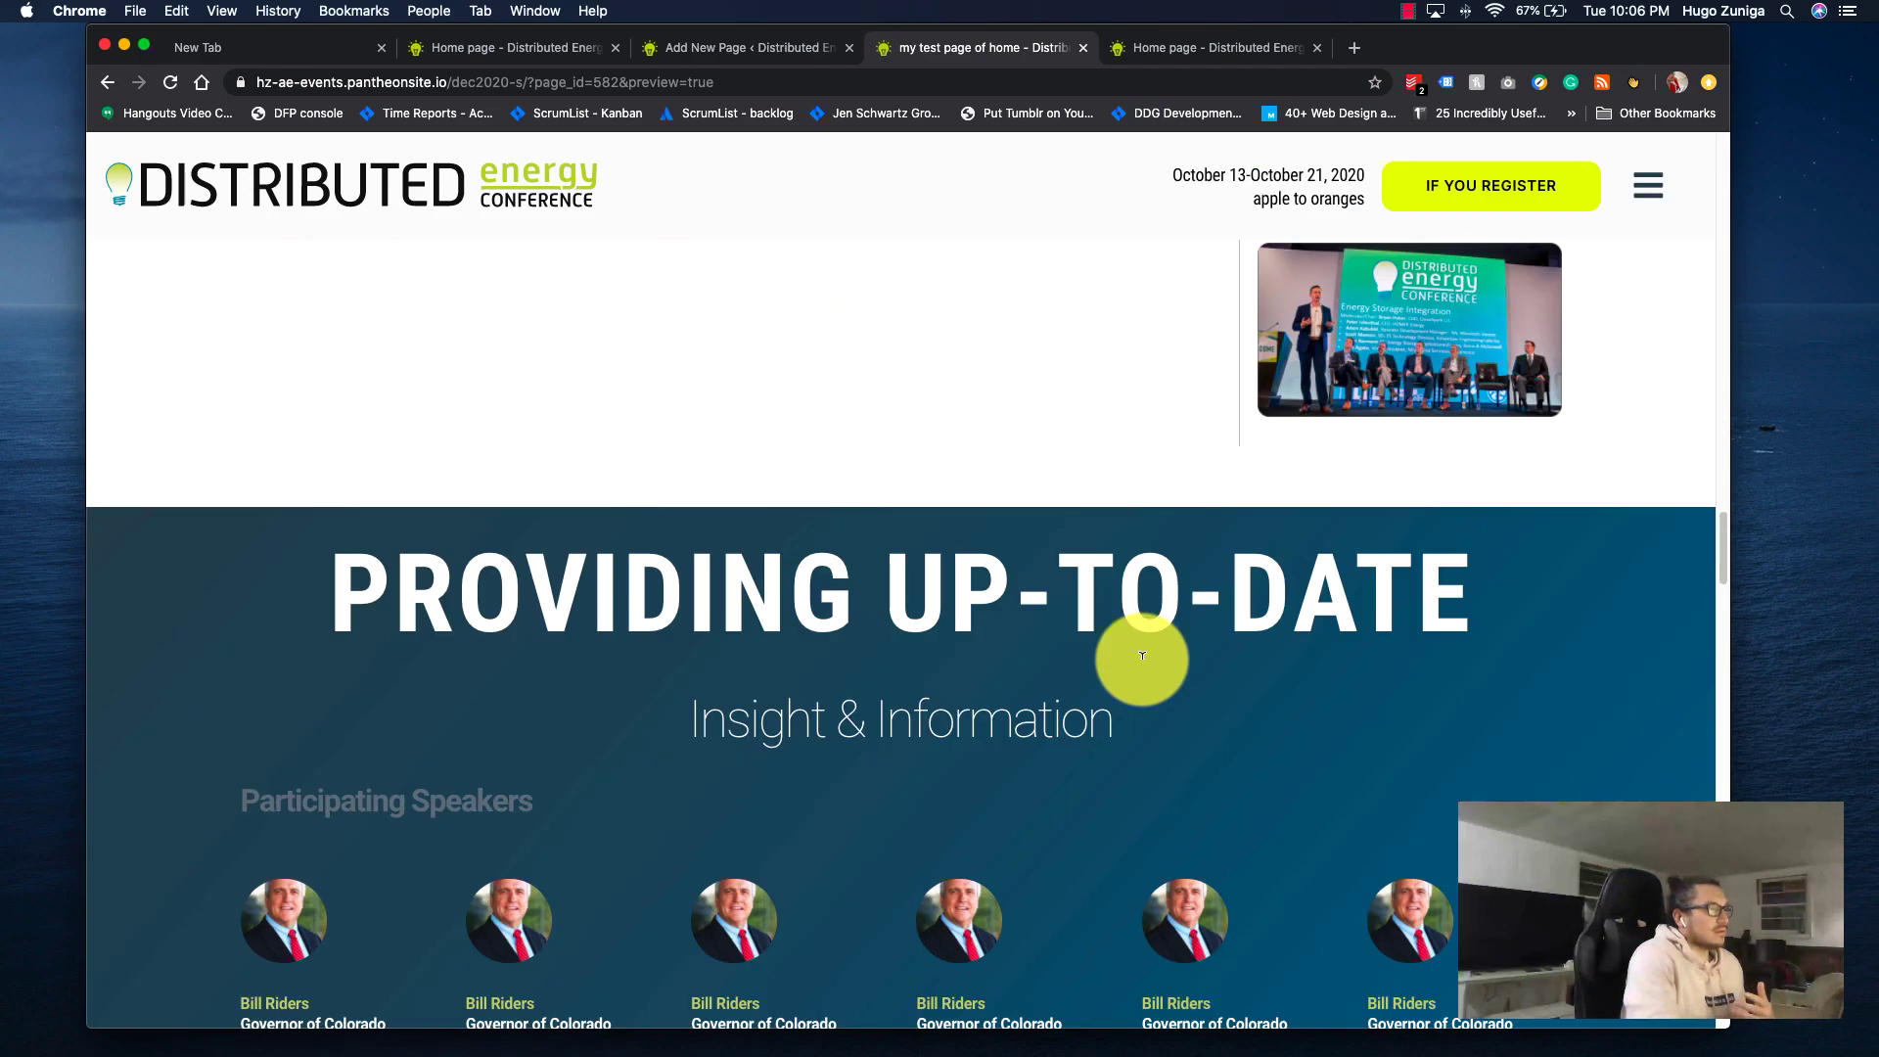
scroll(1141, 664, down, 5)
scroll(1142, 663, up, 15)
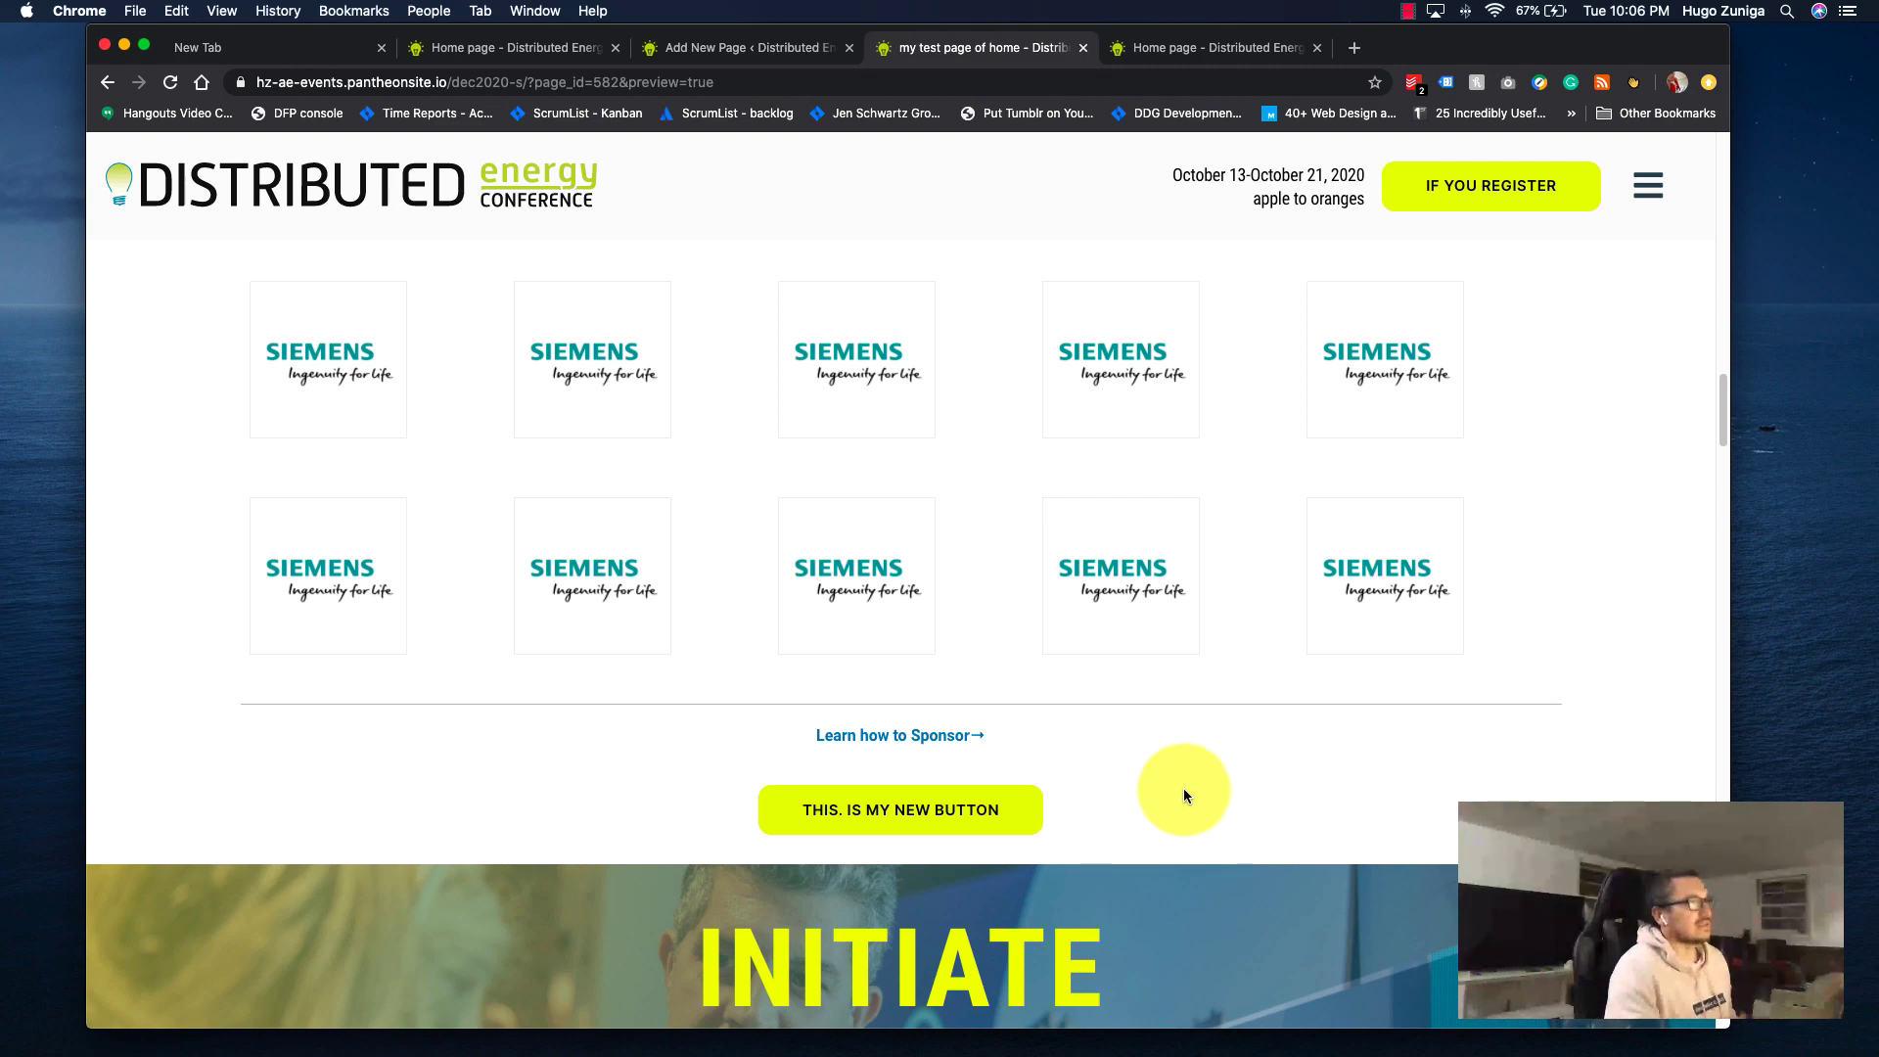
Return to the page editor and give the new button a custom bright blue background color, #01b3ff.
click(802, 49)
click(914, 506)
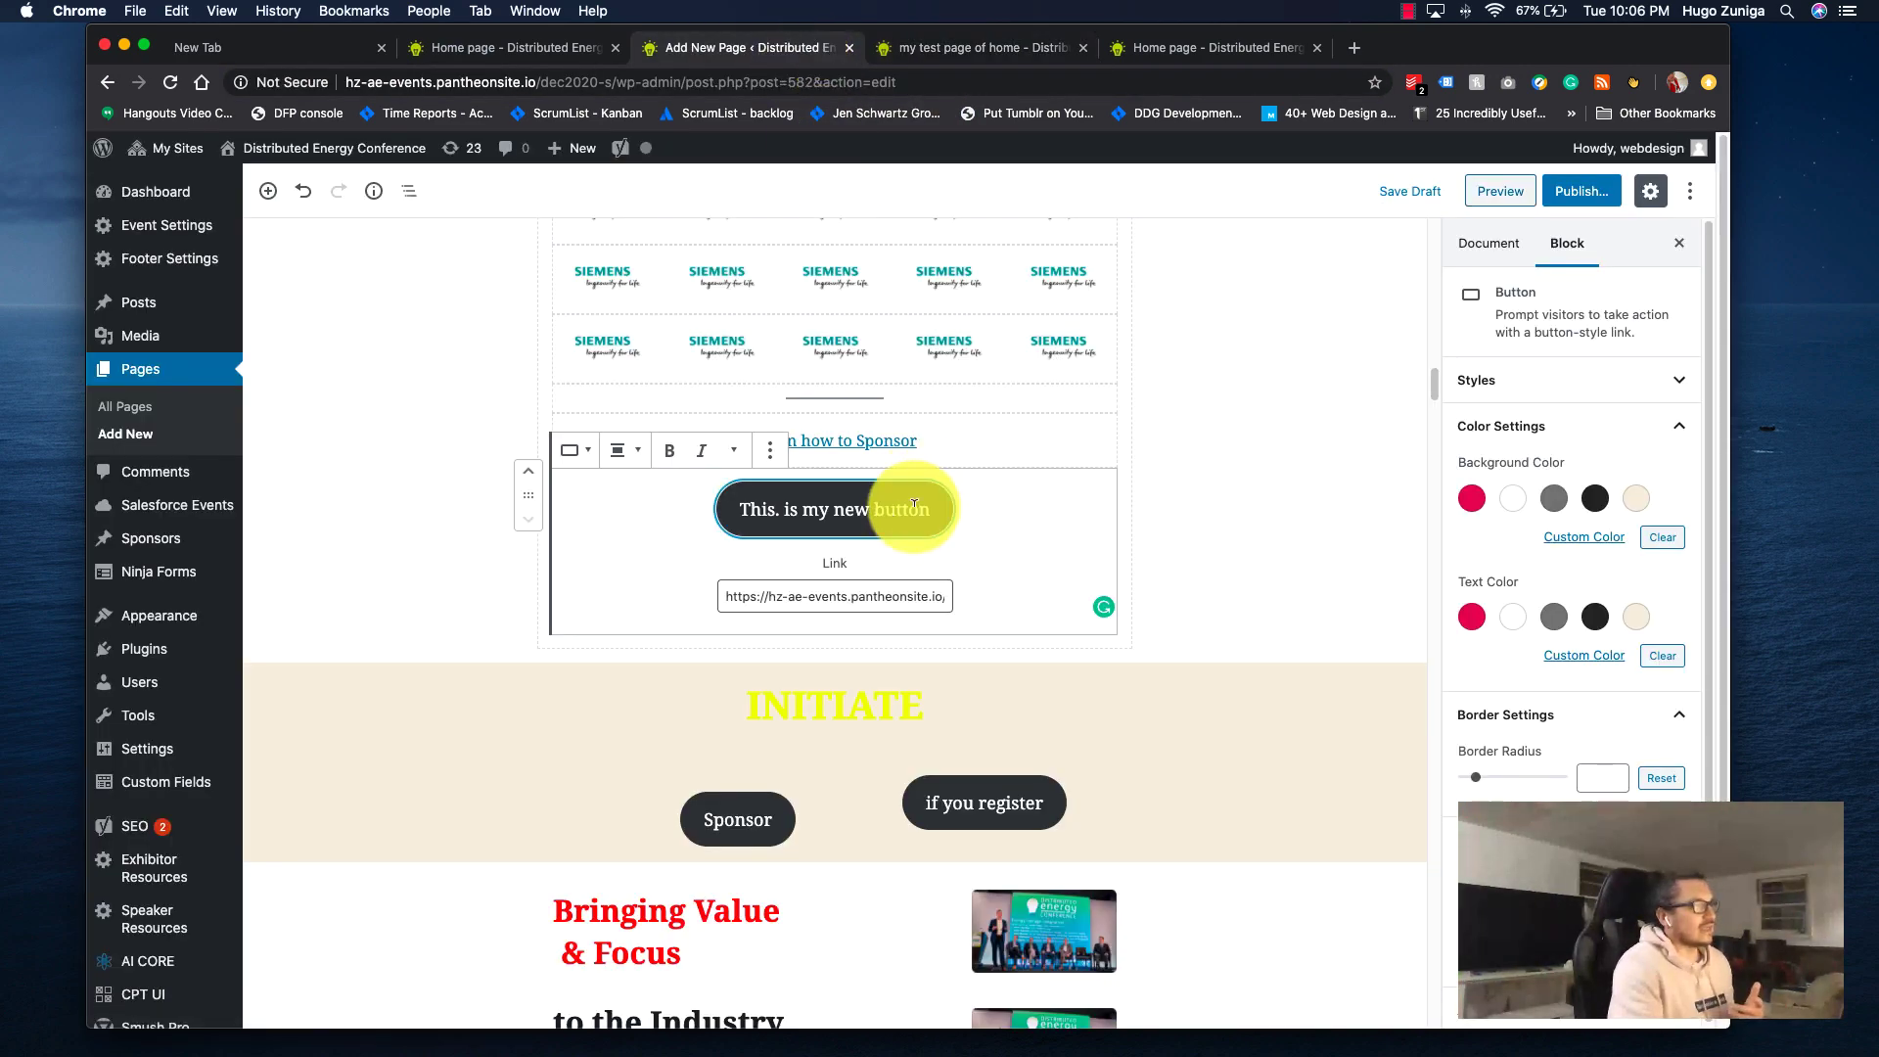
triple_click(914, 505)
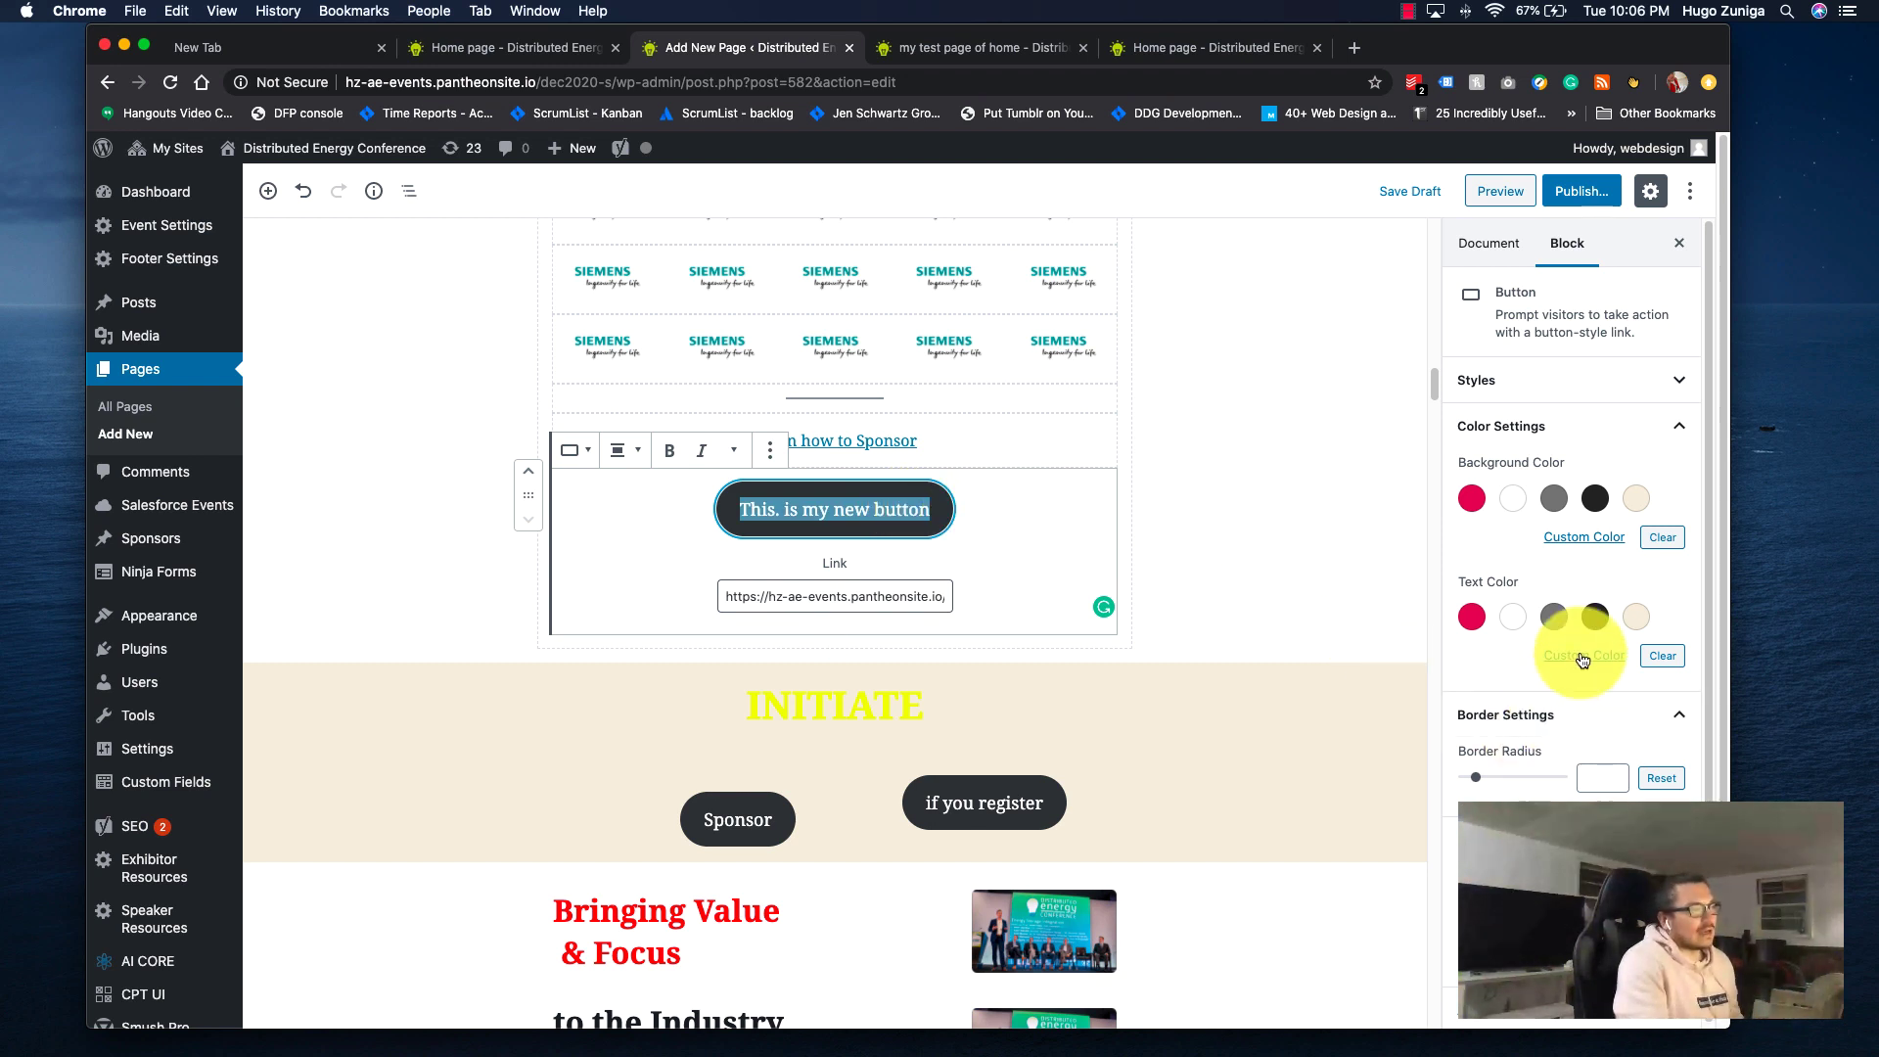
click(1598, 541)
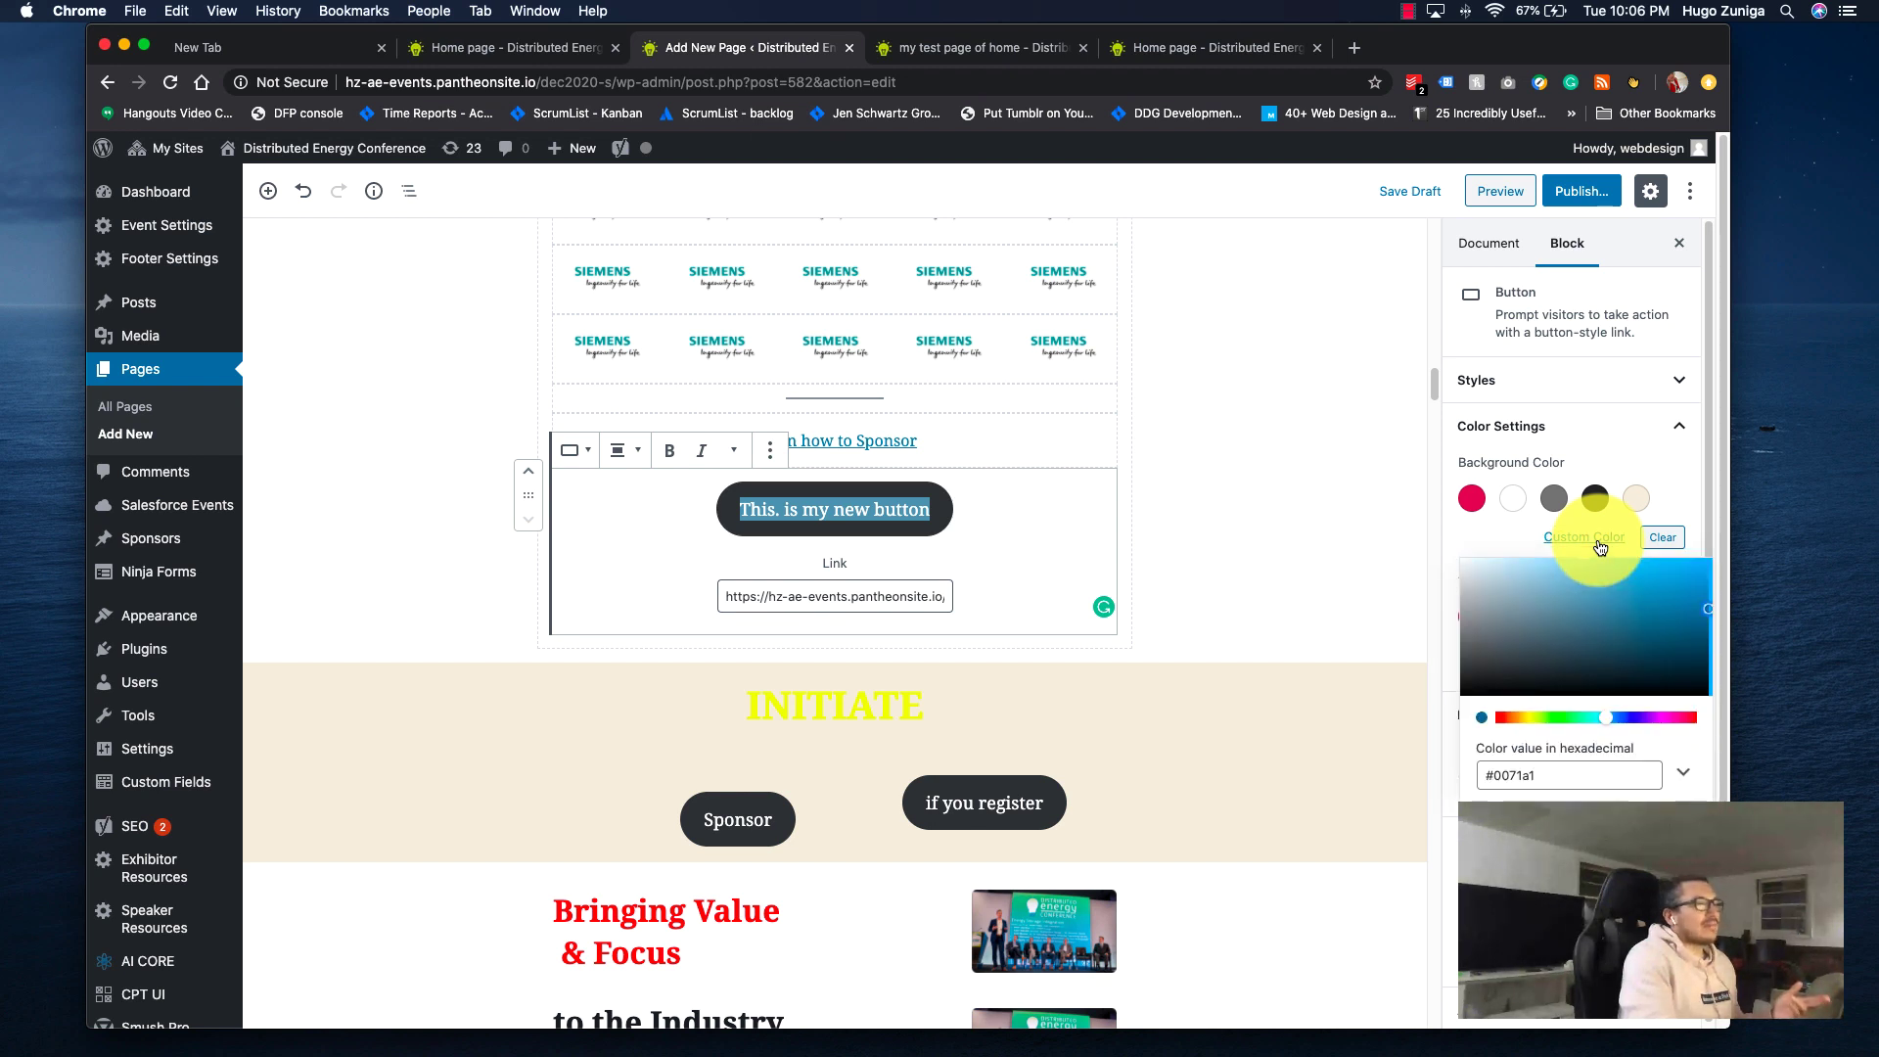
click(1711, 560)
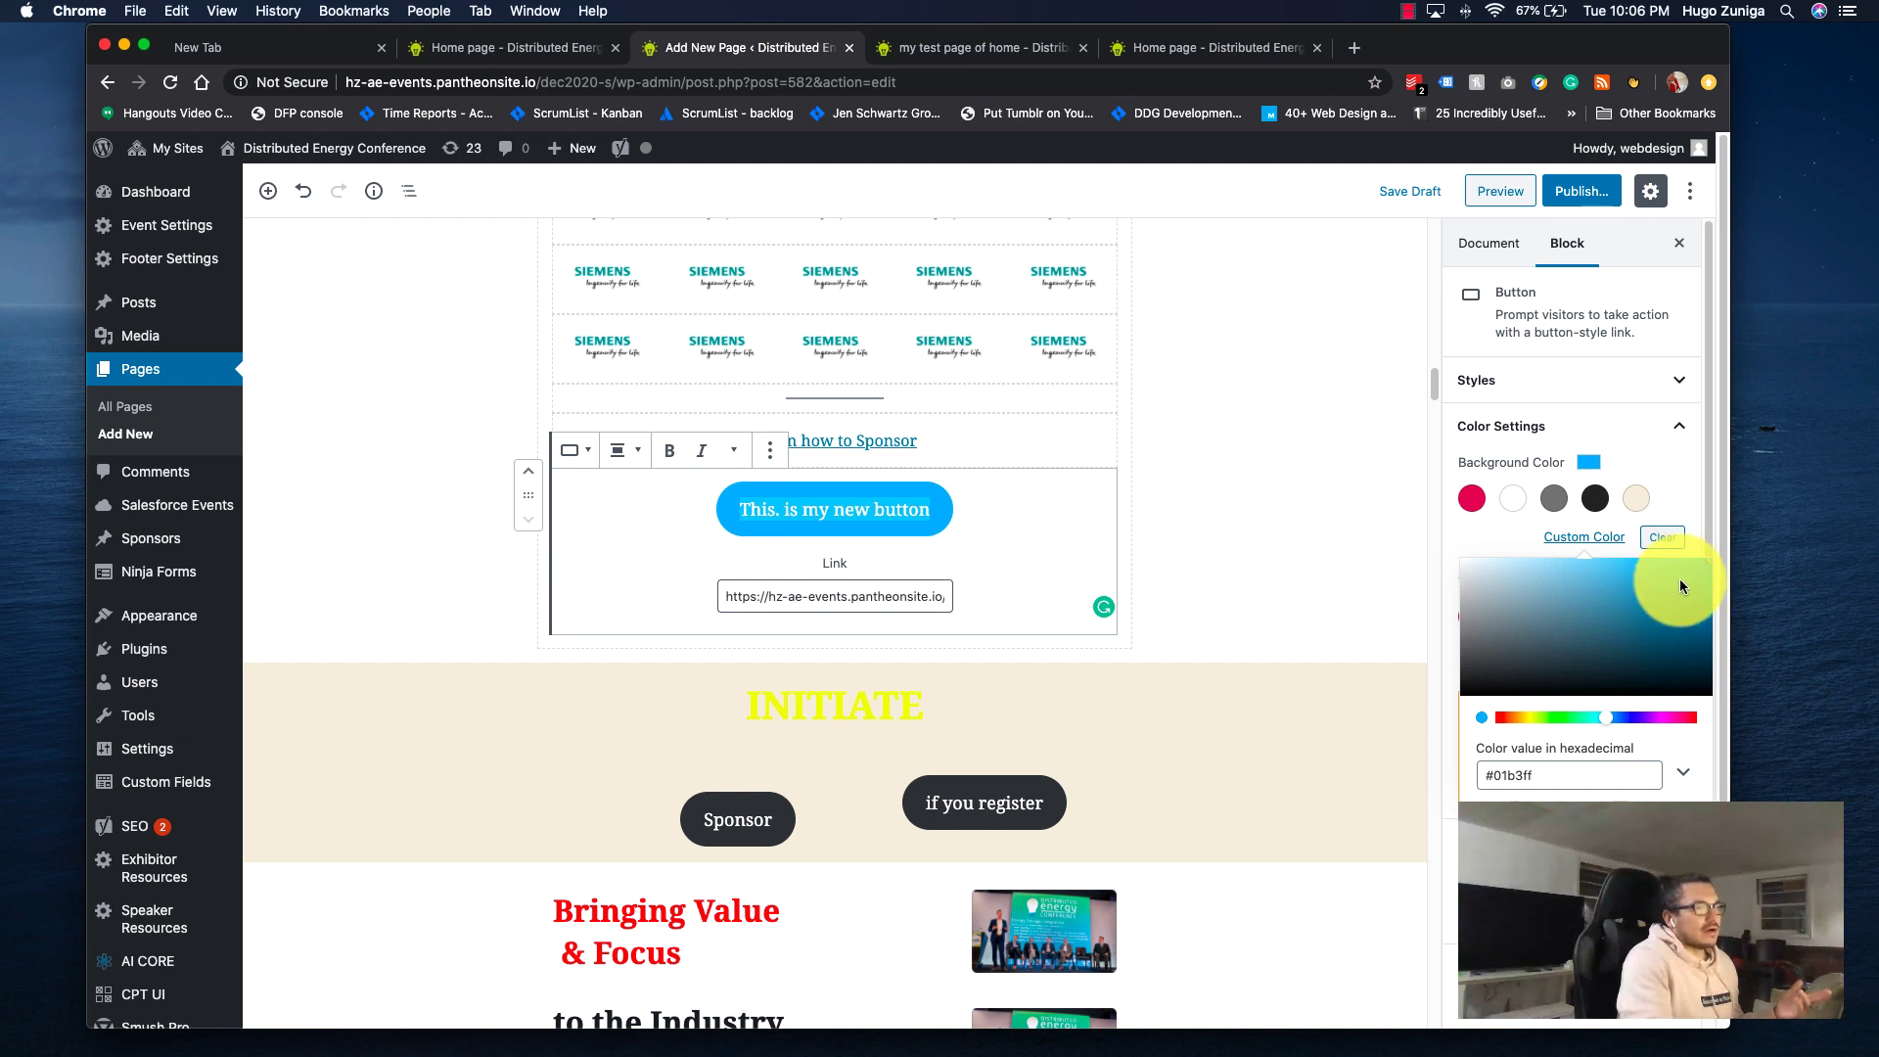
Change the new button's background color to purple, #9e00ff, and check it in the test page preview.
click(1680, 718)
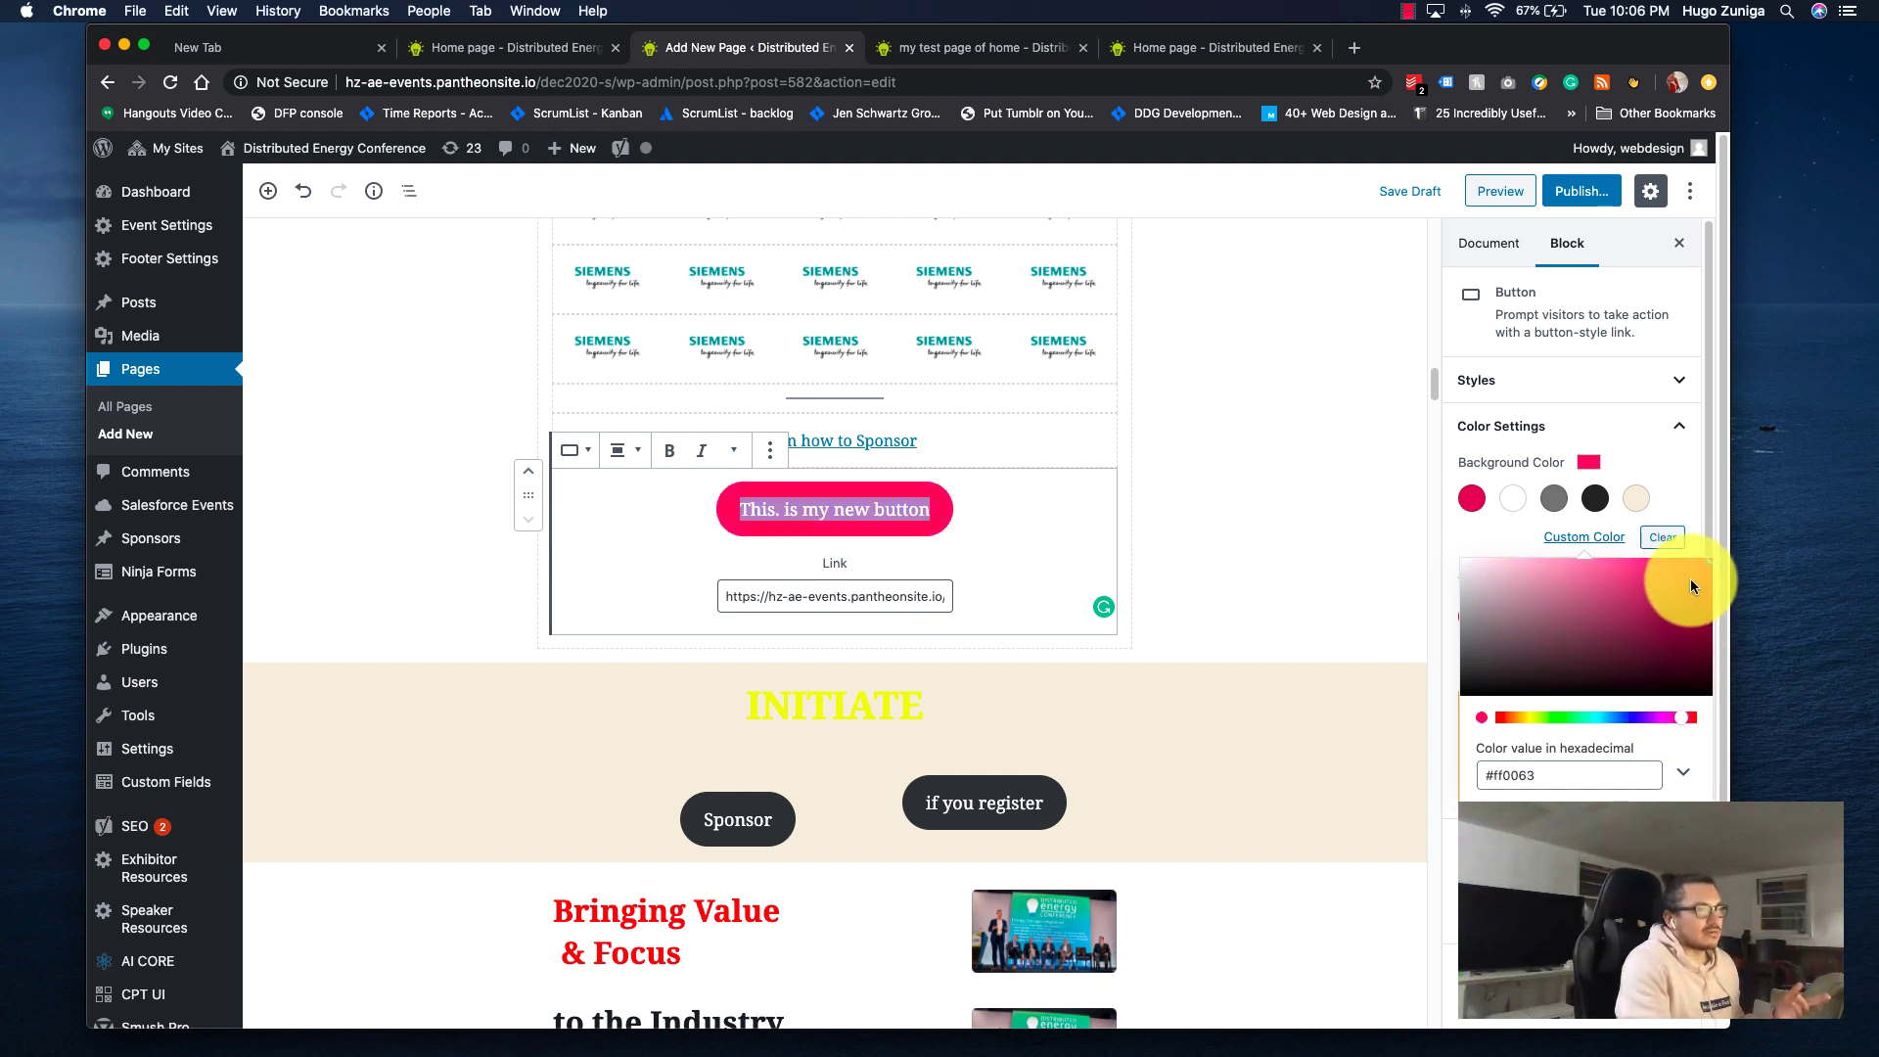
drag(1677, 719, 1650, 718)
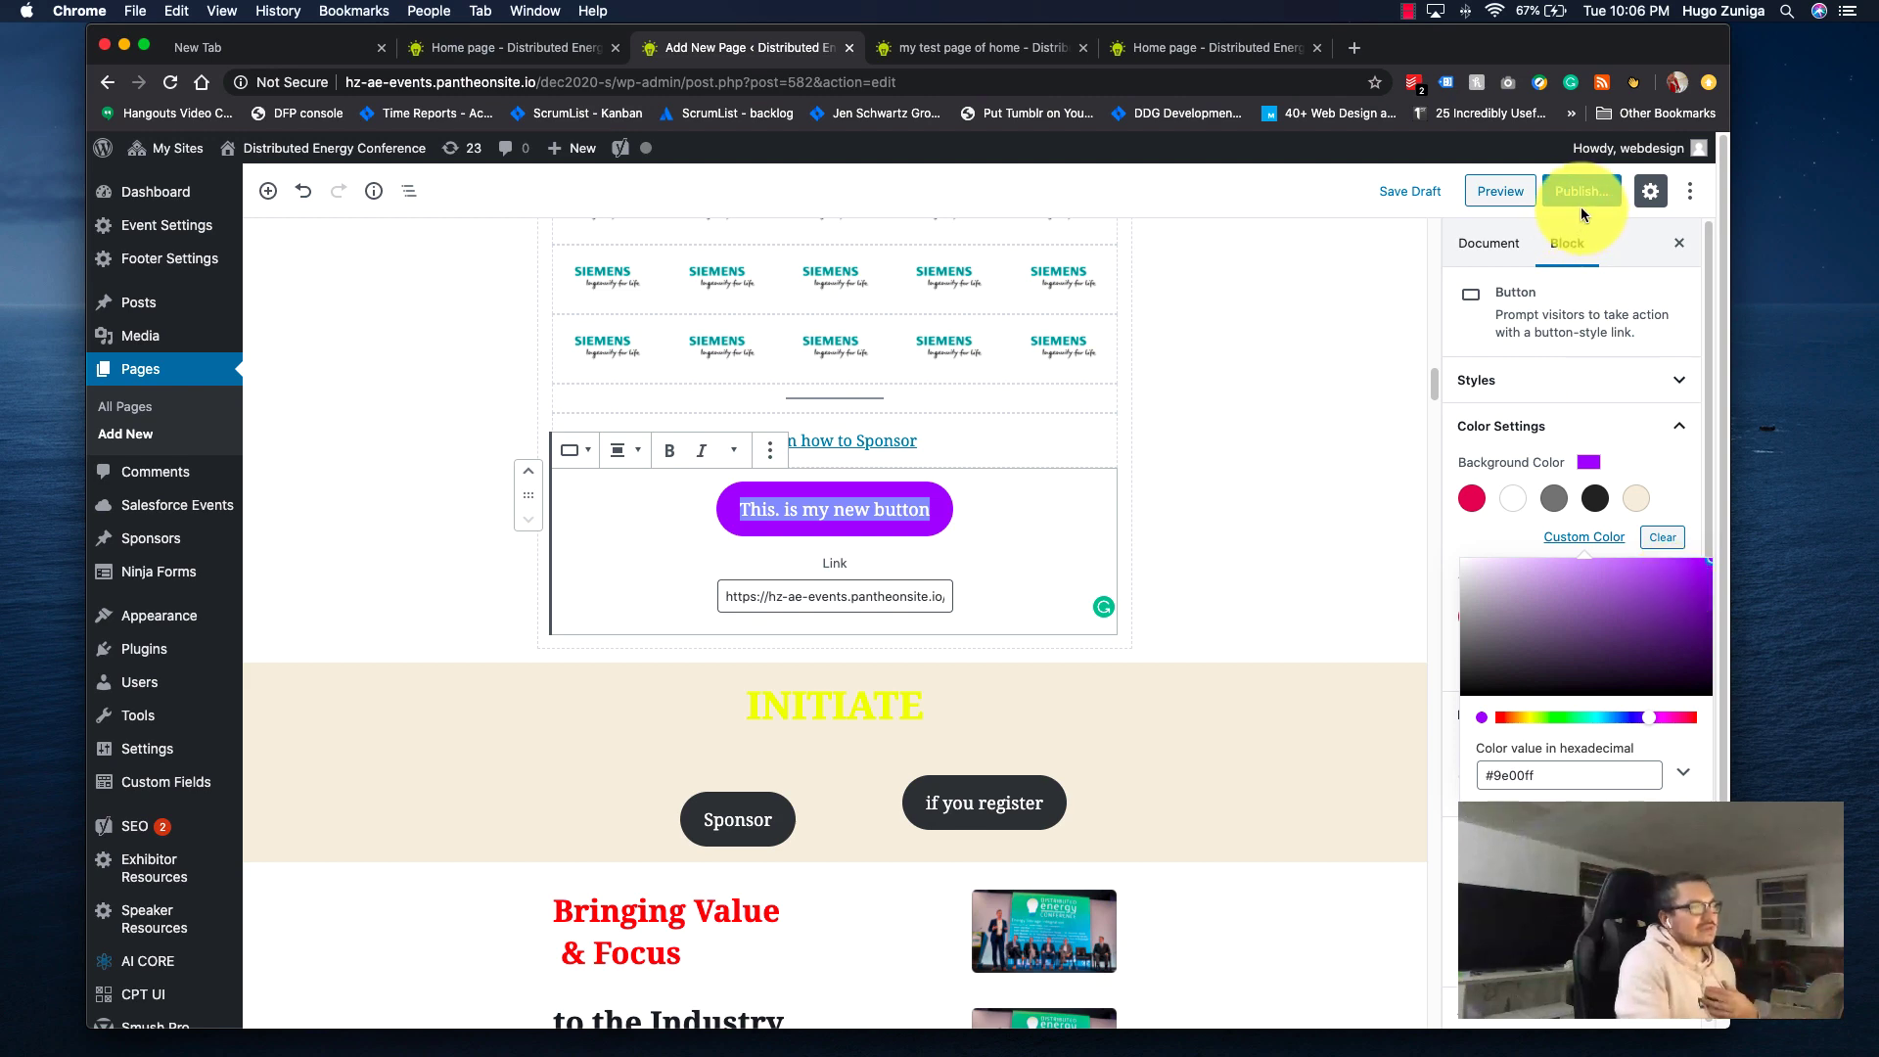
click(1513, 198)
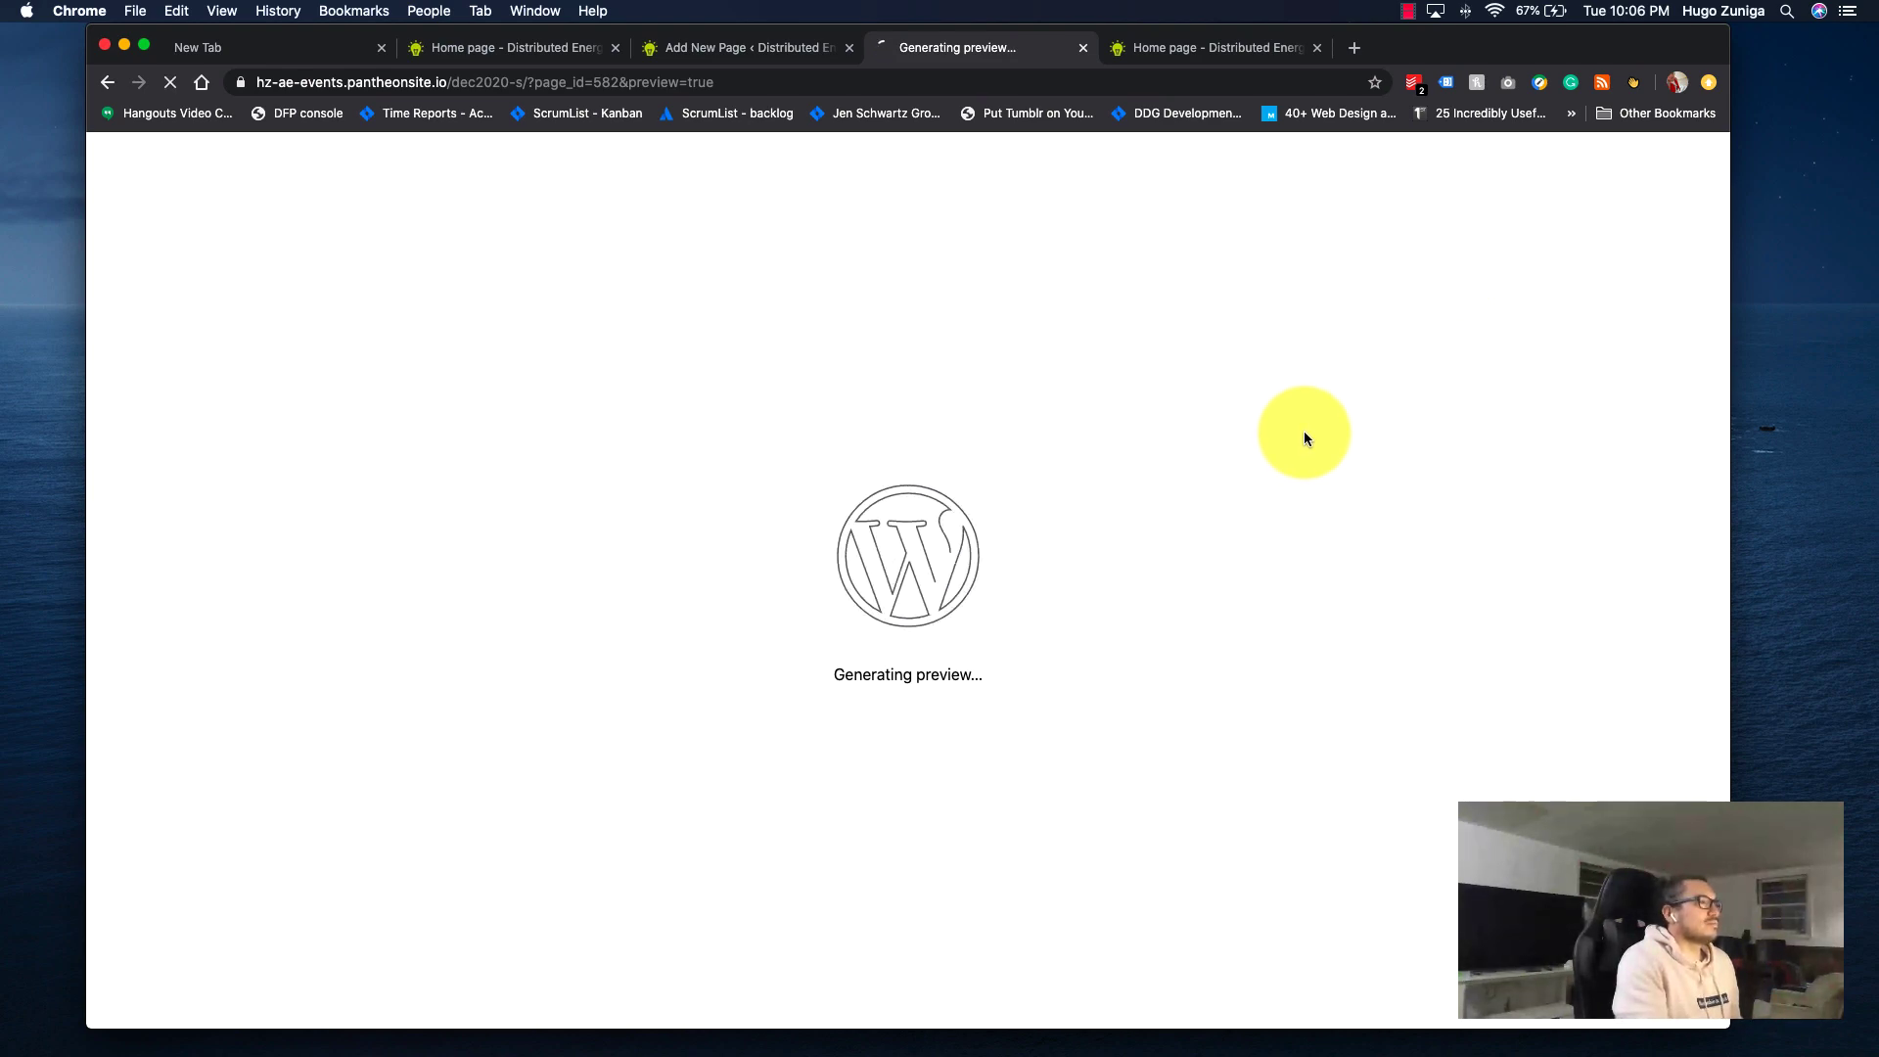
scroll(1306, 436, down, 15)
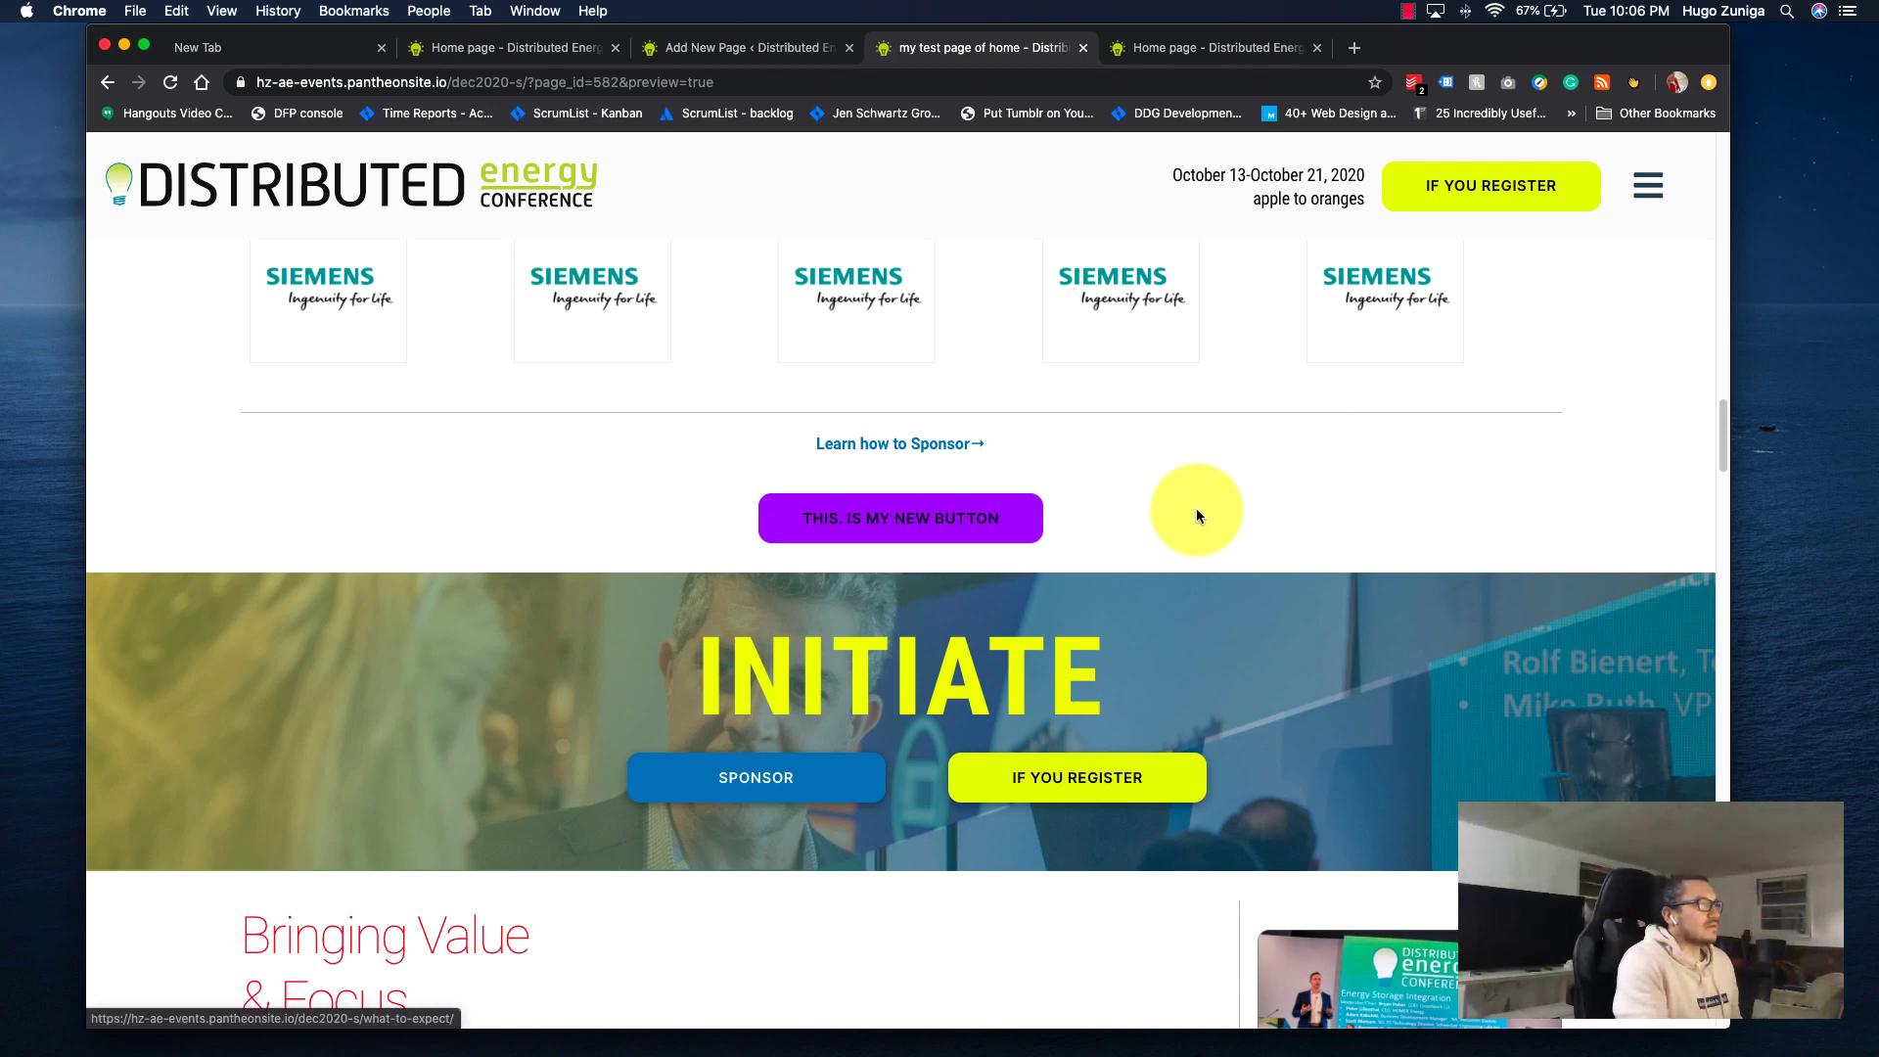
click(1184, 51)
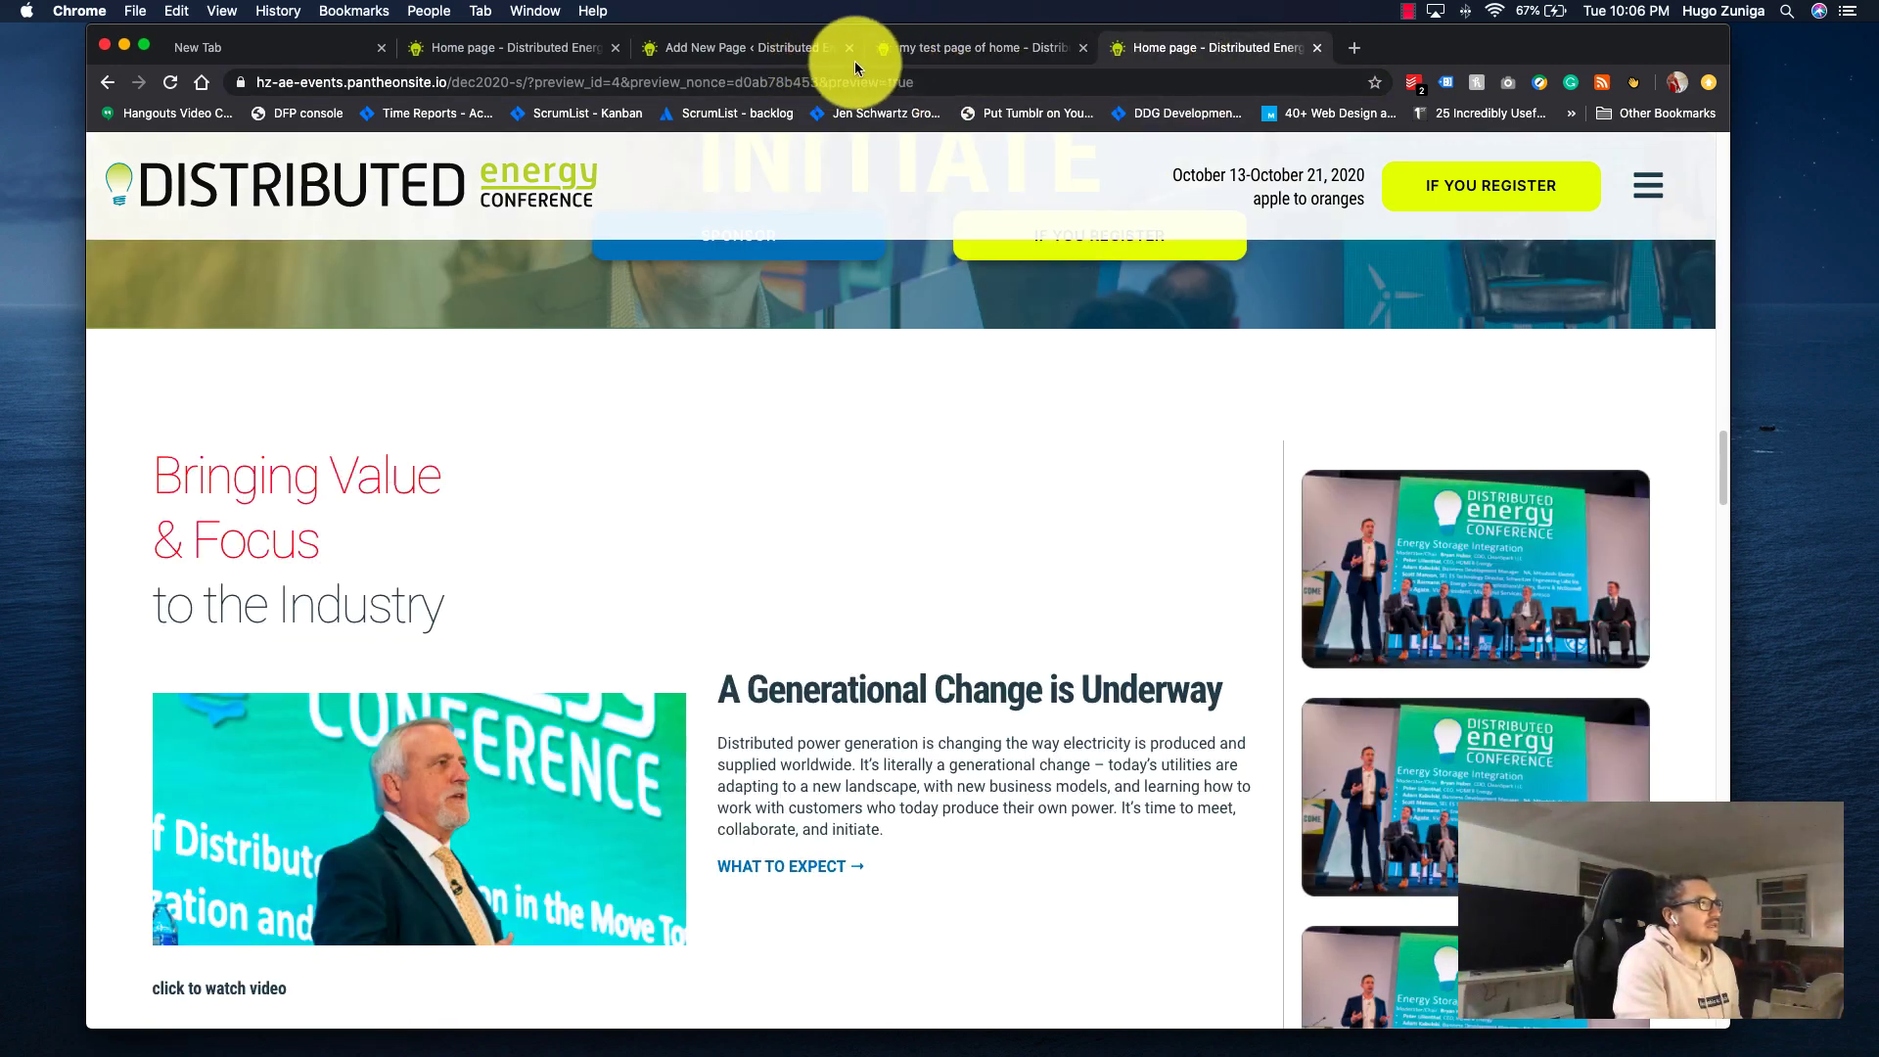
click(916, 54)
Return to the page editor and give the new button a custom light blue text color.
click(783, 51)
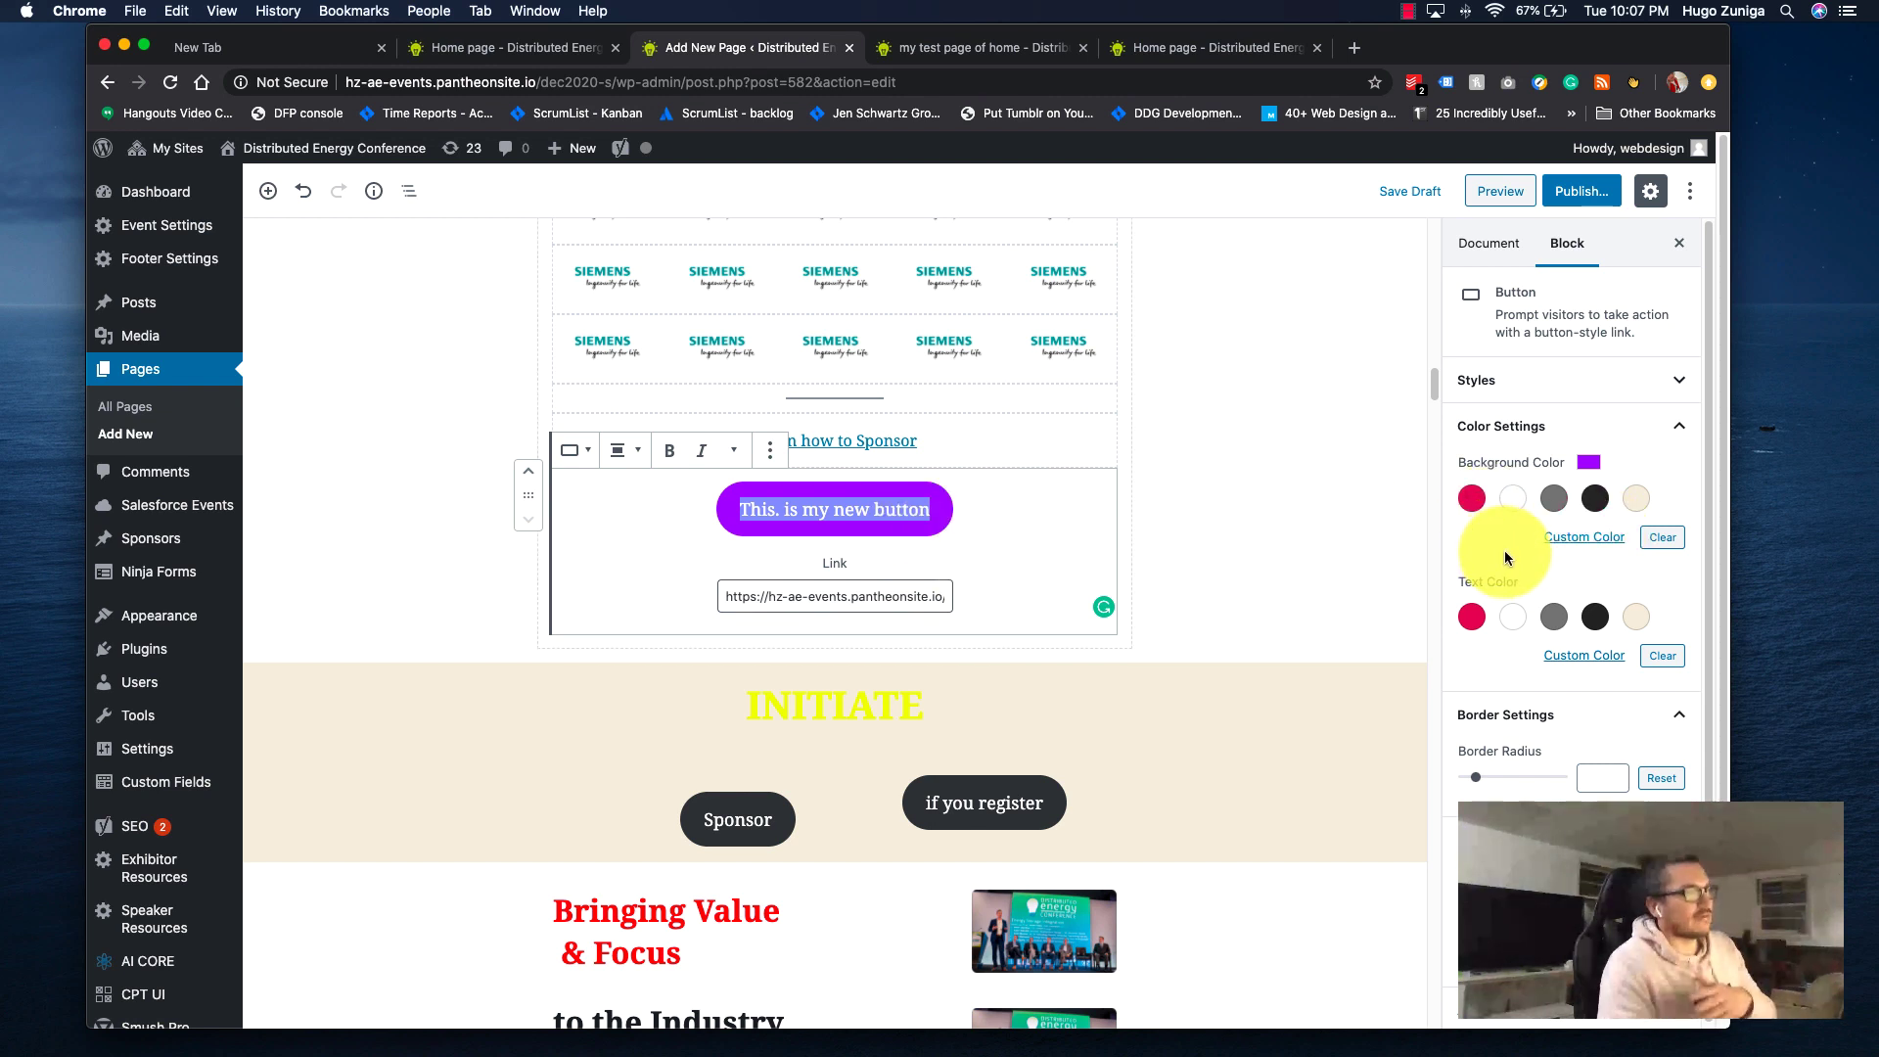
click(1595, 654)
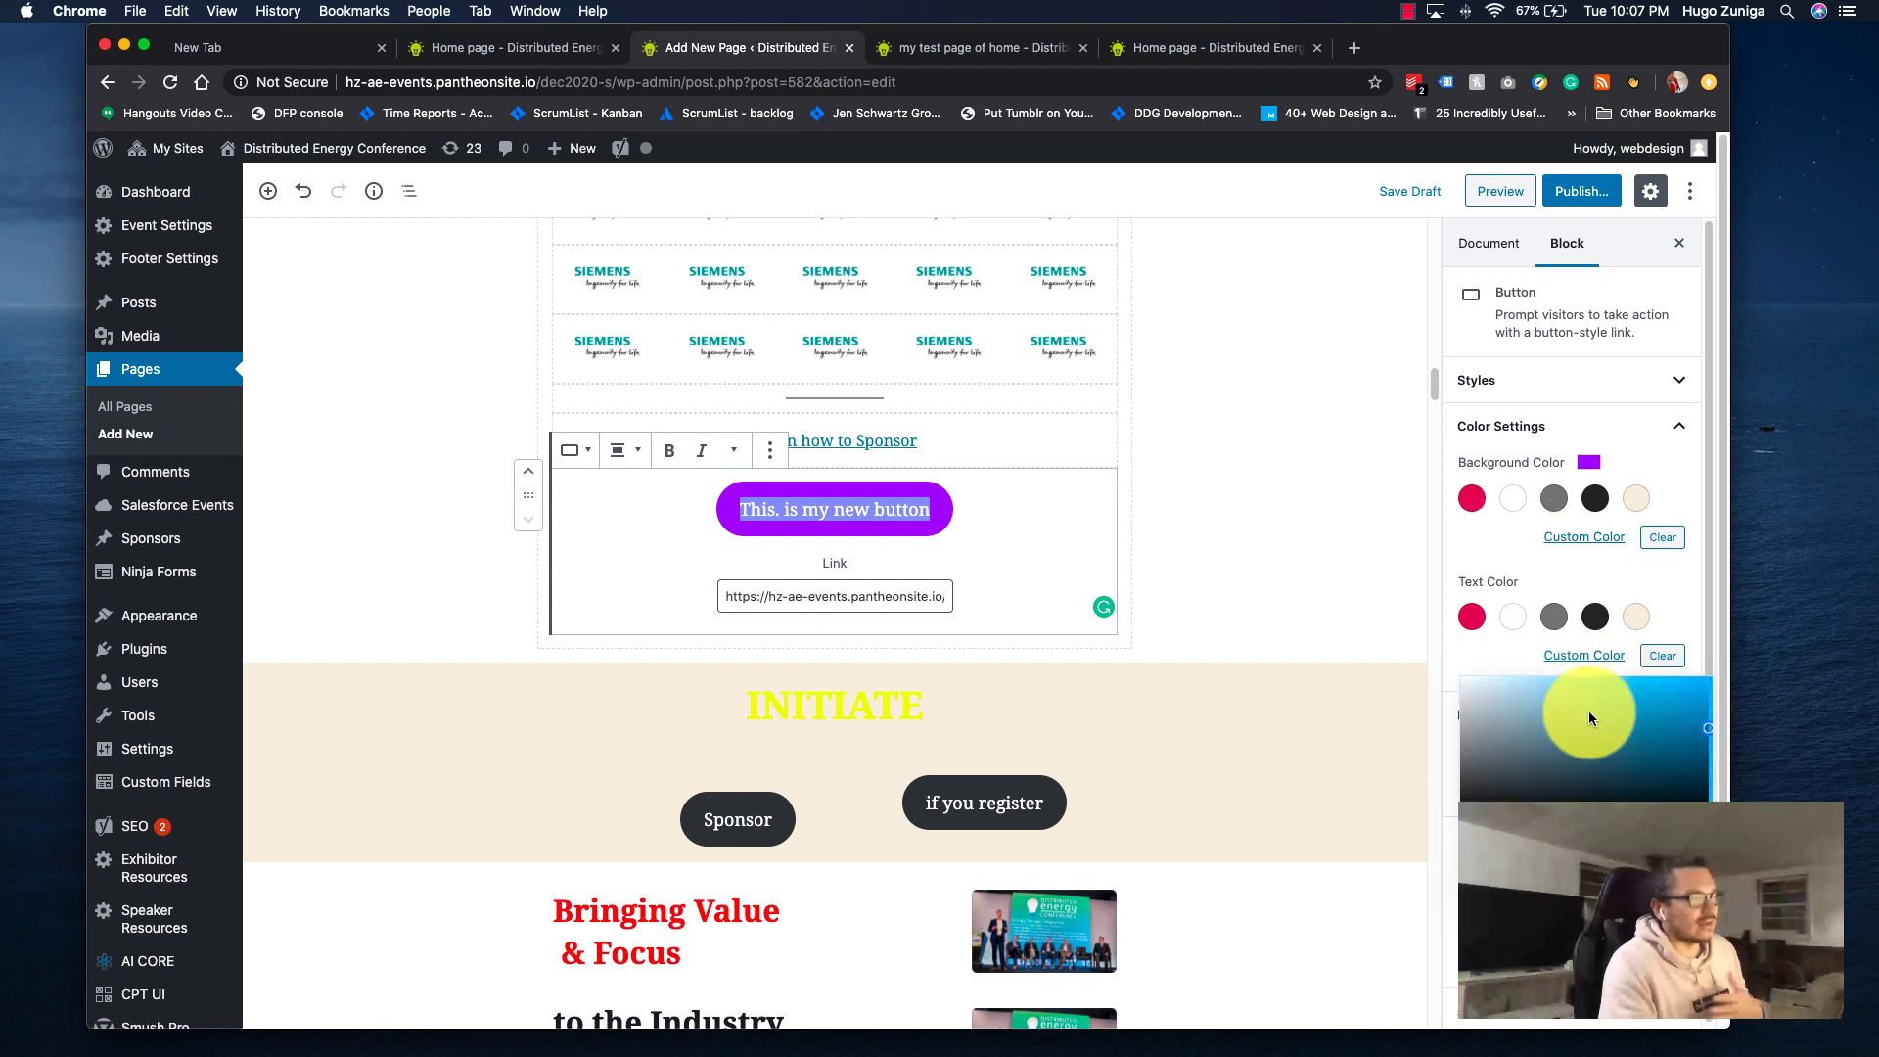
mouse_move(1503, 685)
mouse_down()
mouse_move(1456, 670)
mouse_move(1448, 702)
mouse_move(1544, 705)
mouse_move(1505, 691)
mouse_up()
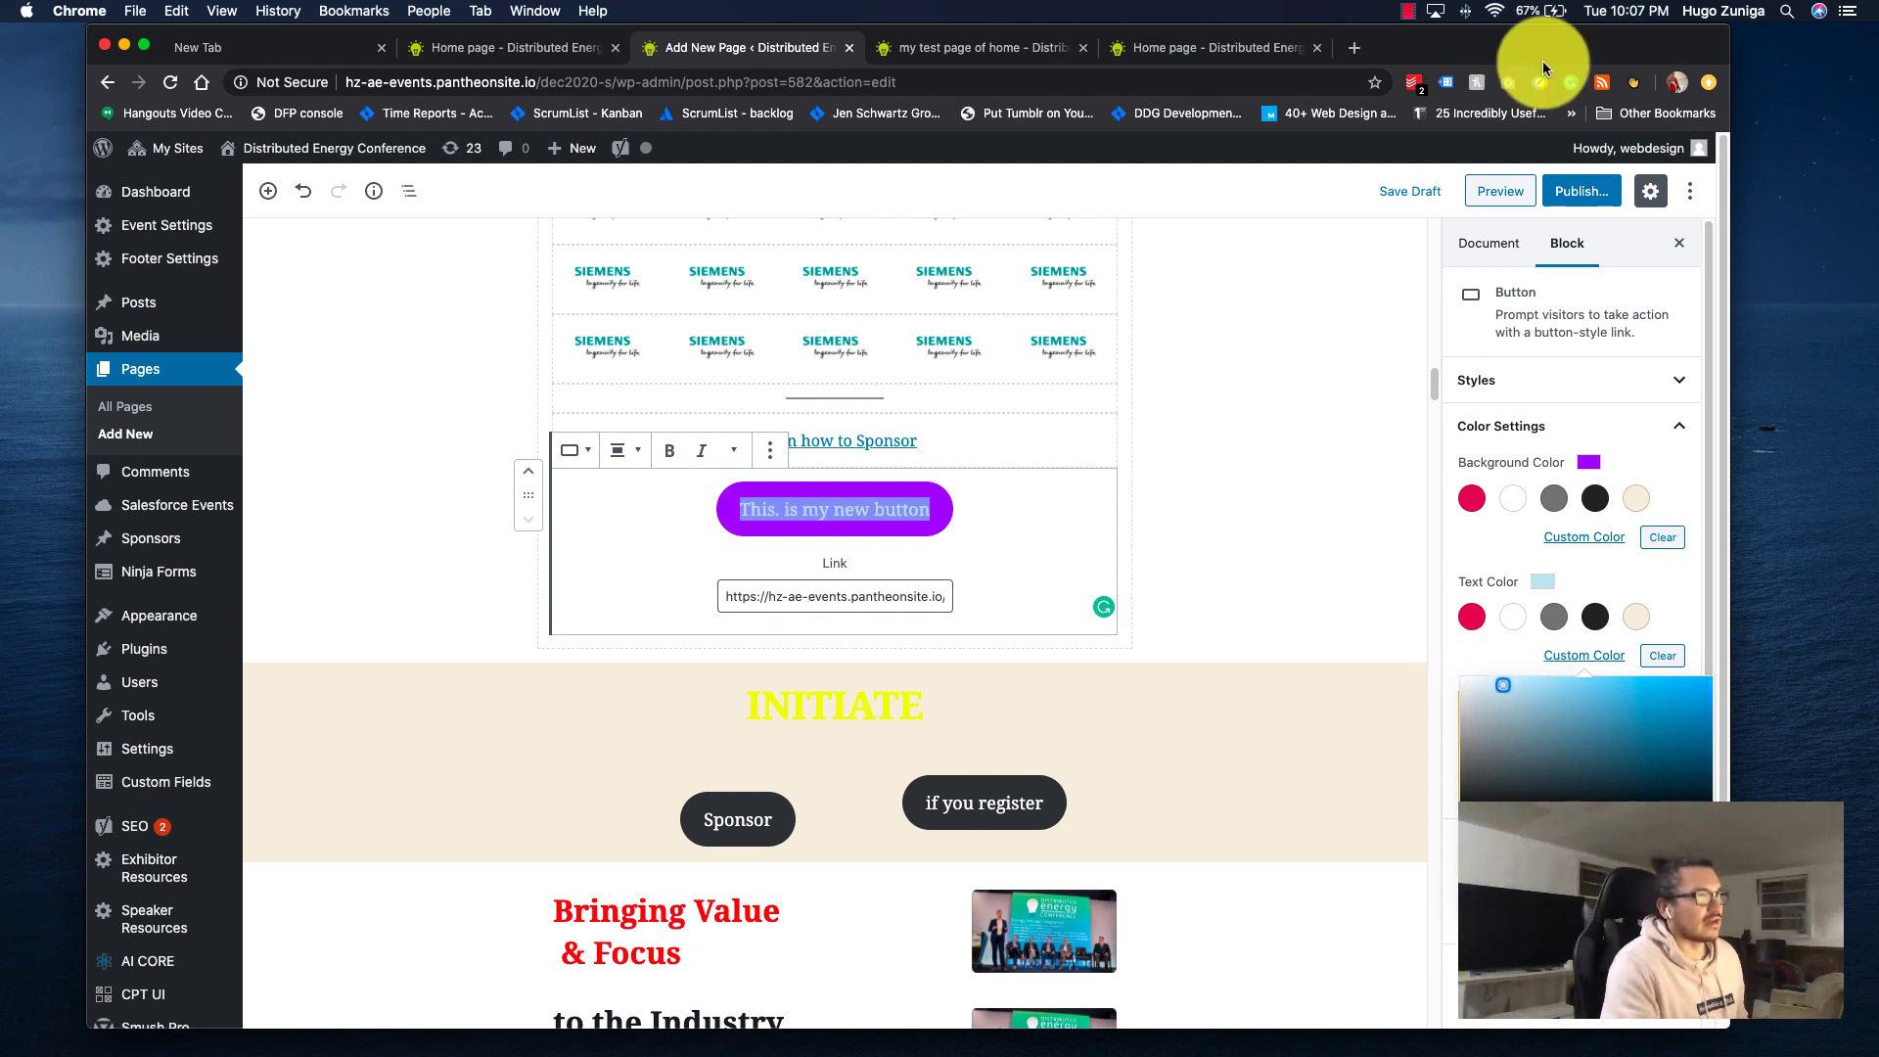
Preview the test page again and inspect the new button's text color beneath the sponsor logos.
click(1507, 191)
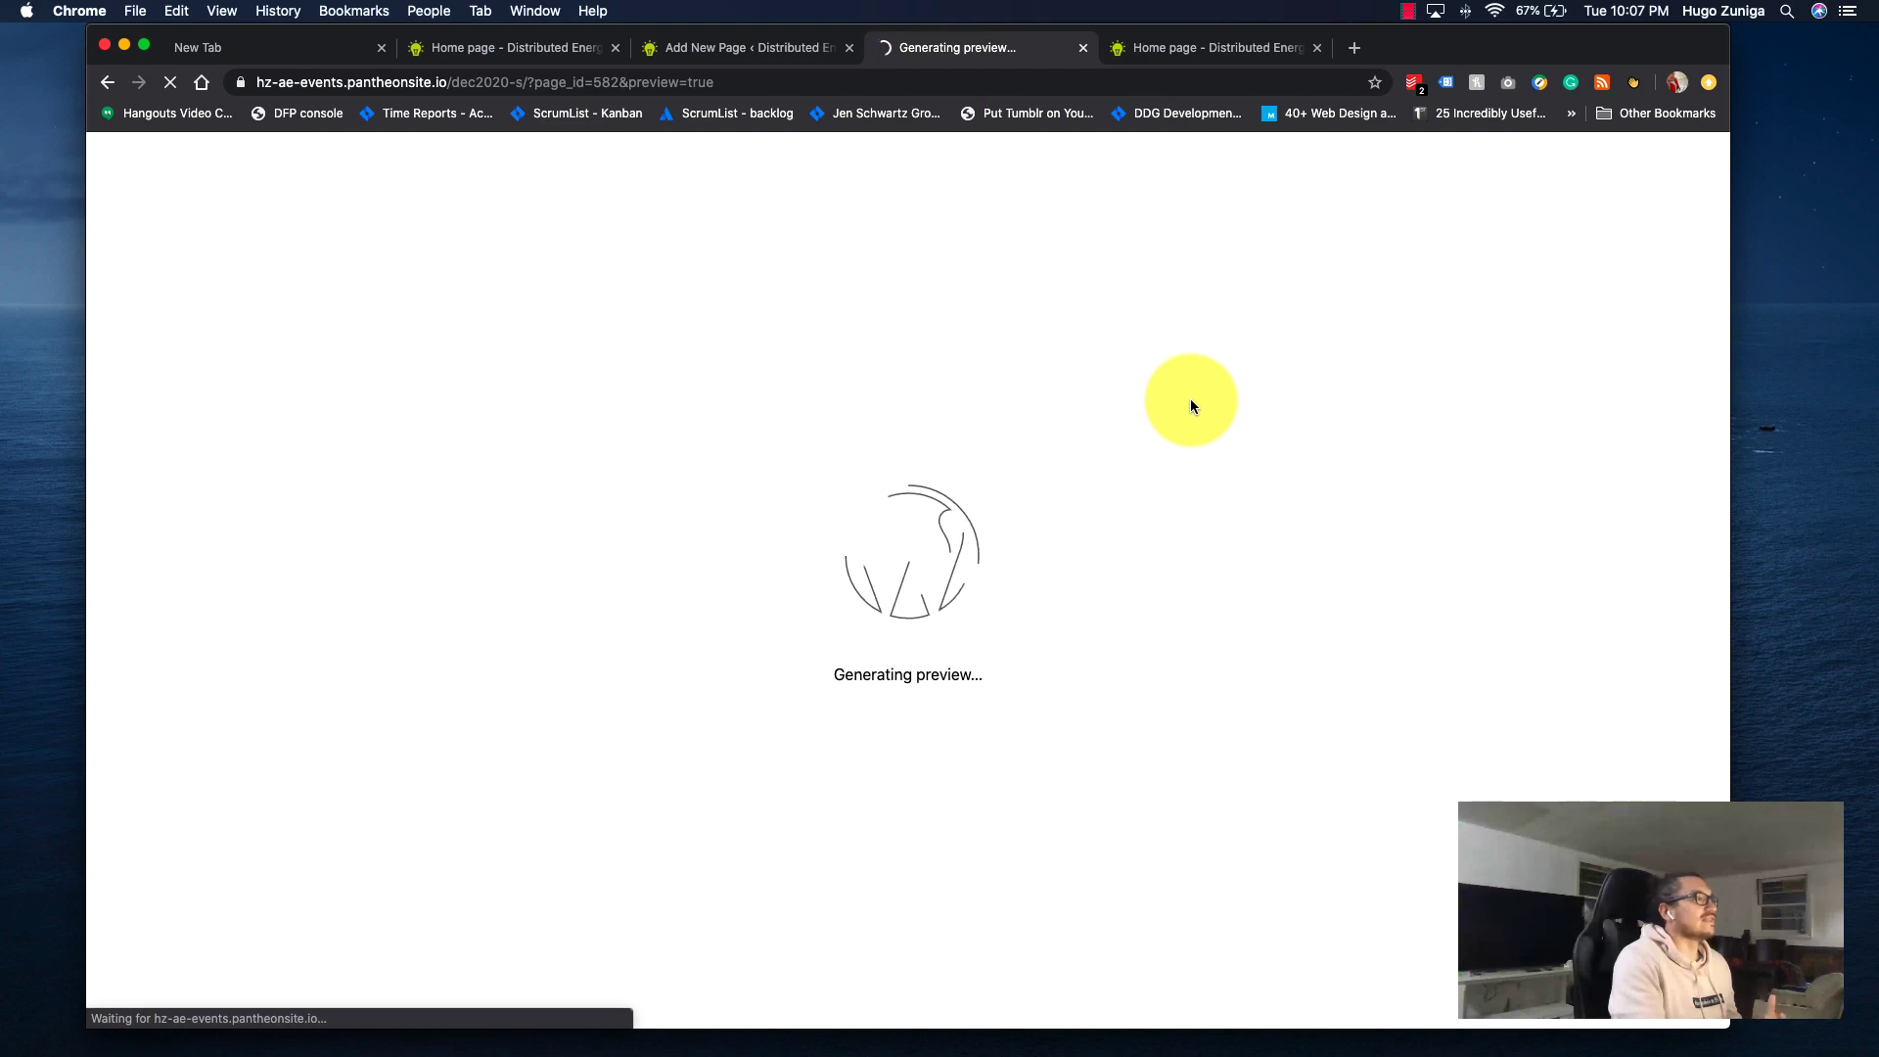
scroll(1189, 396, down, 10)
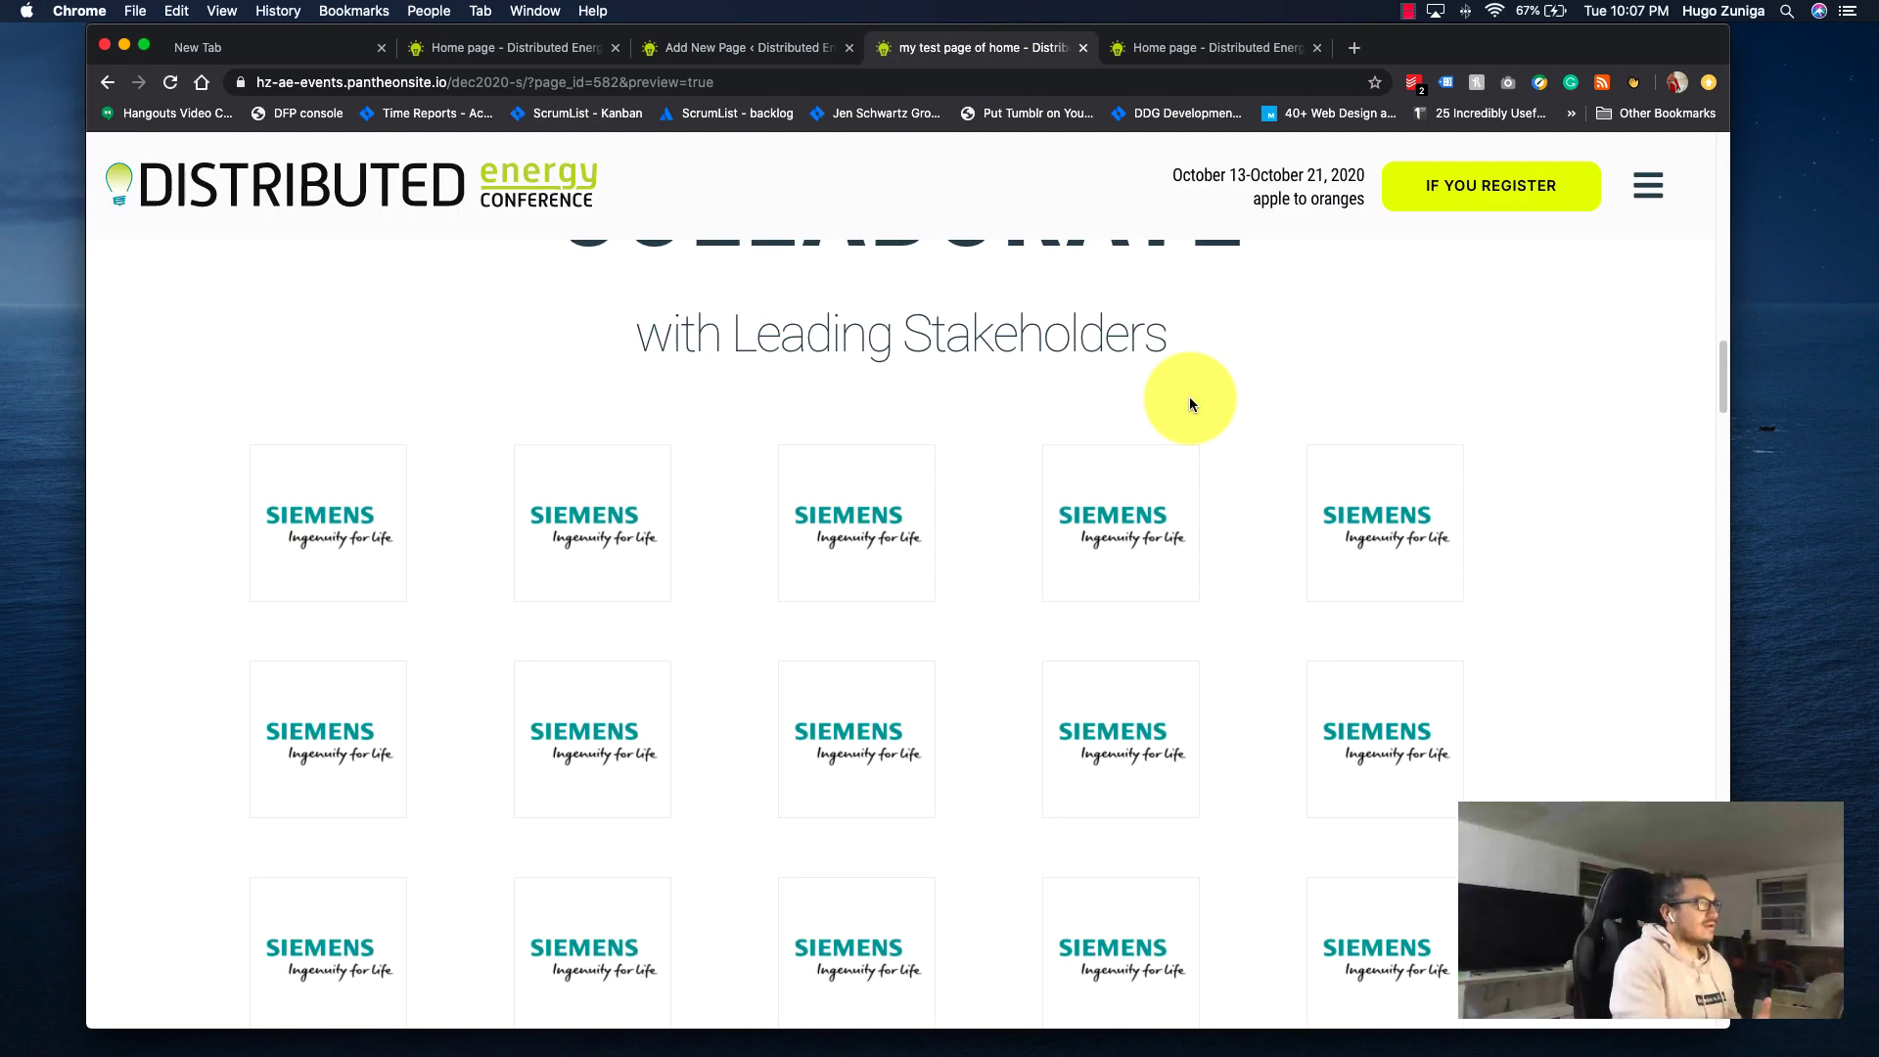
scroll(1190, 397, up, 7)
scroll(1191, 396, down, 15)
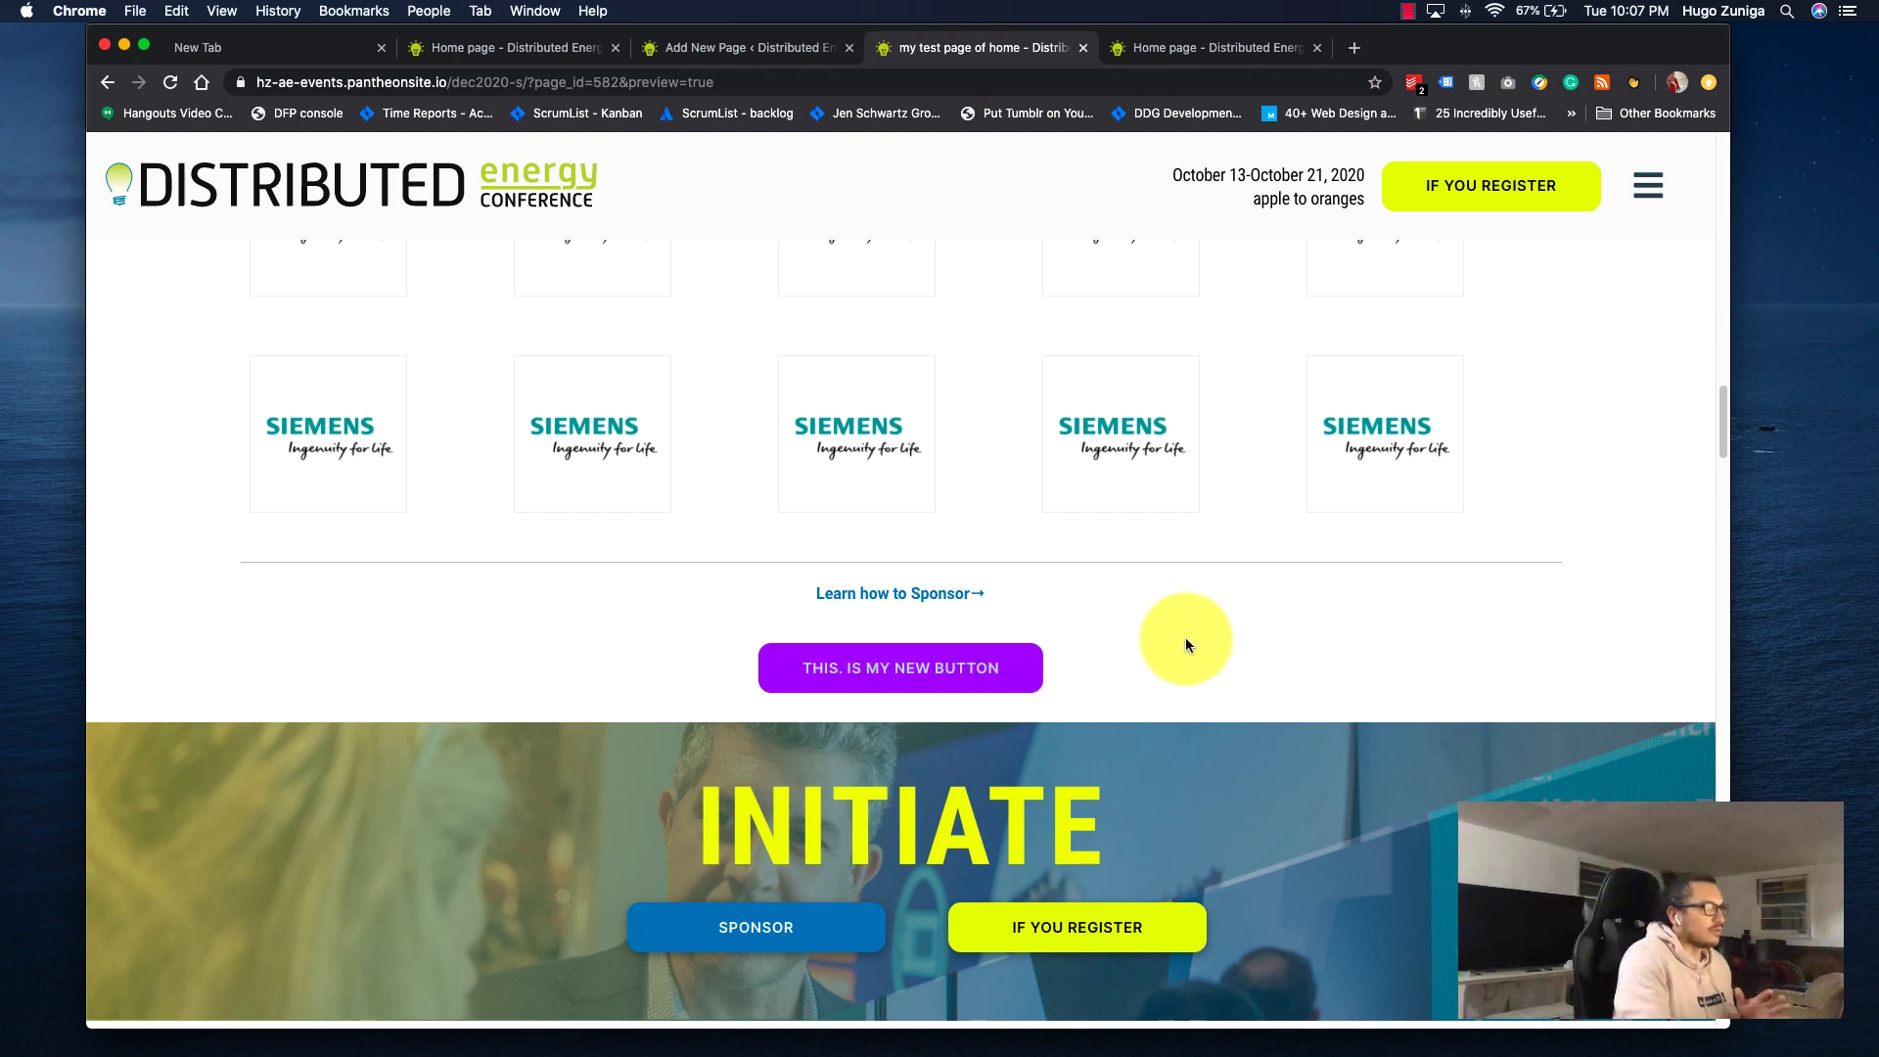
scroll(1187, 636, down, 2)
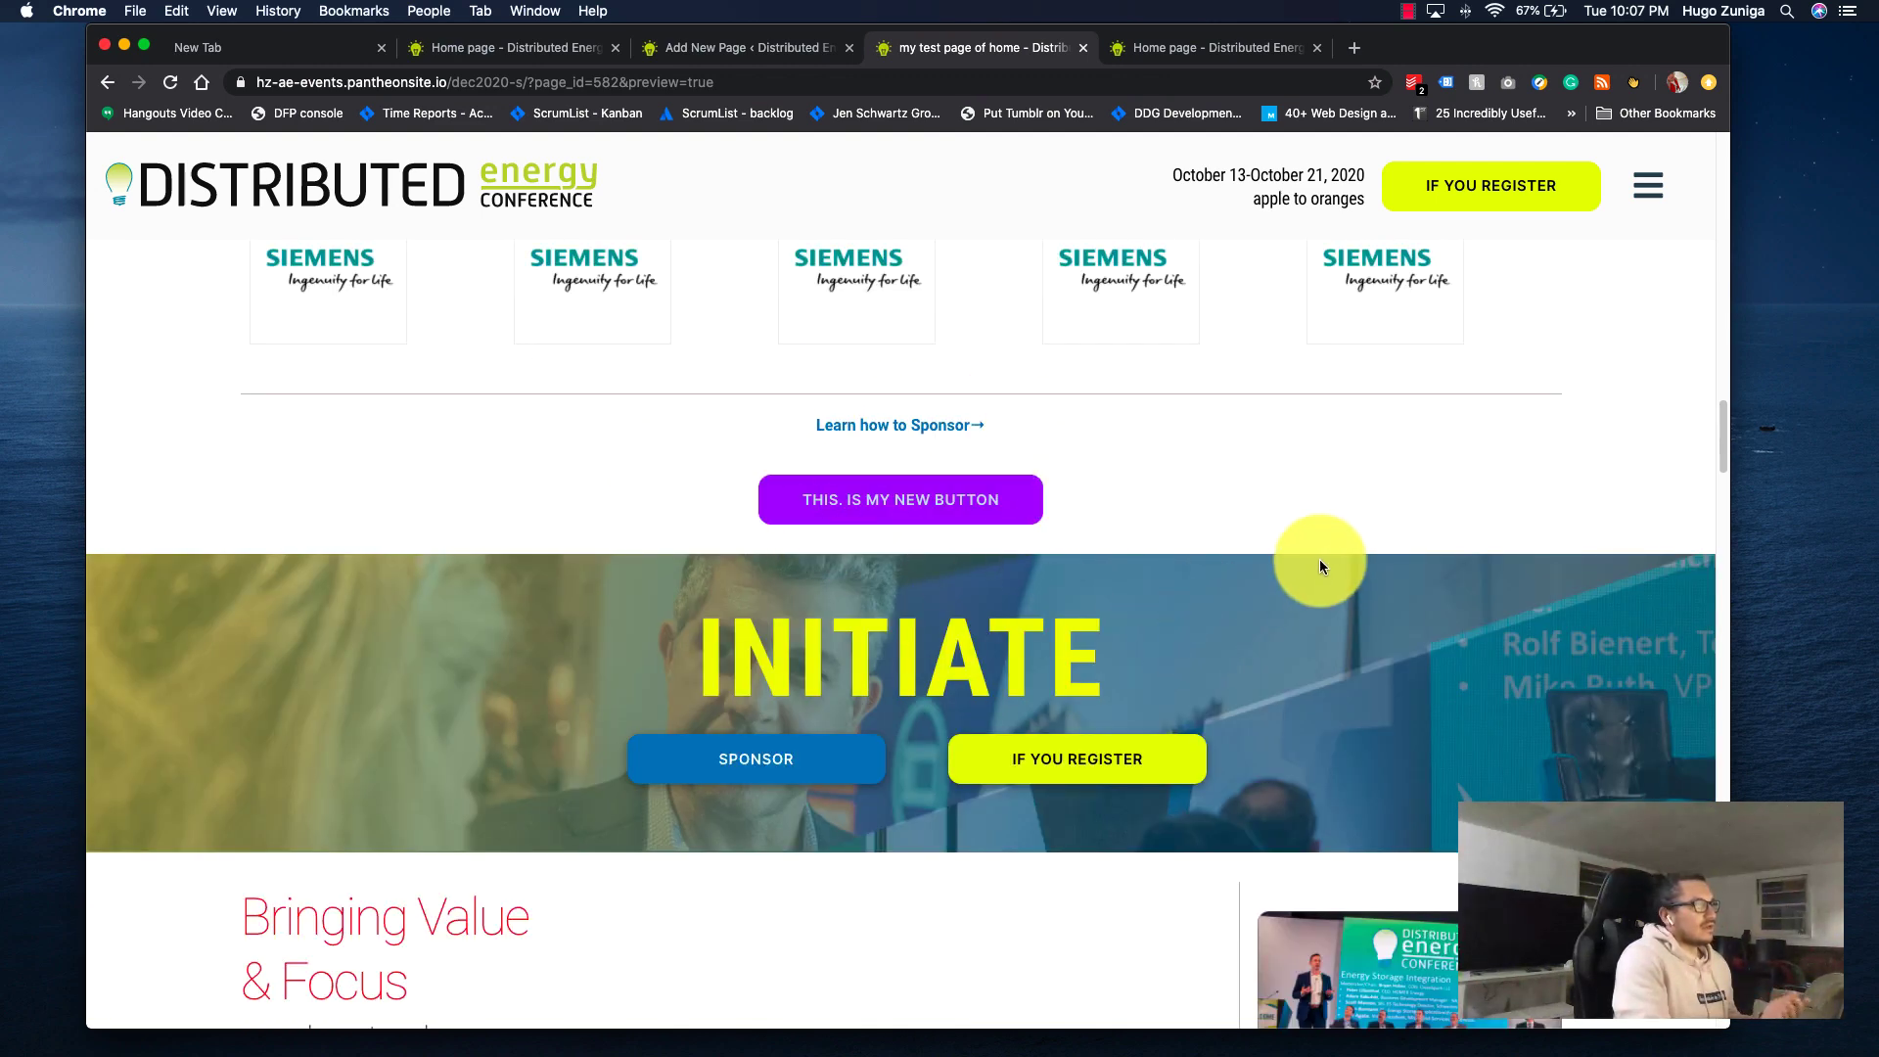
scroll(1323, 572, down, 1)
scroll(1323, 572, up, 3)
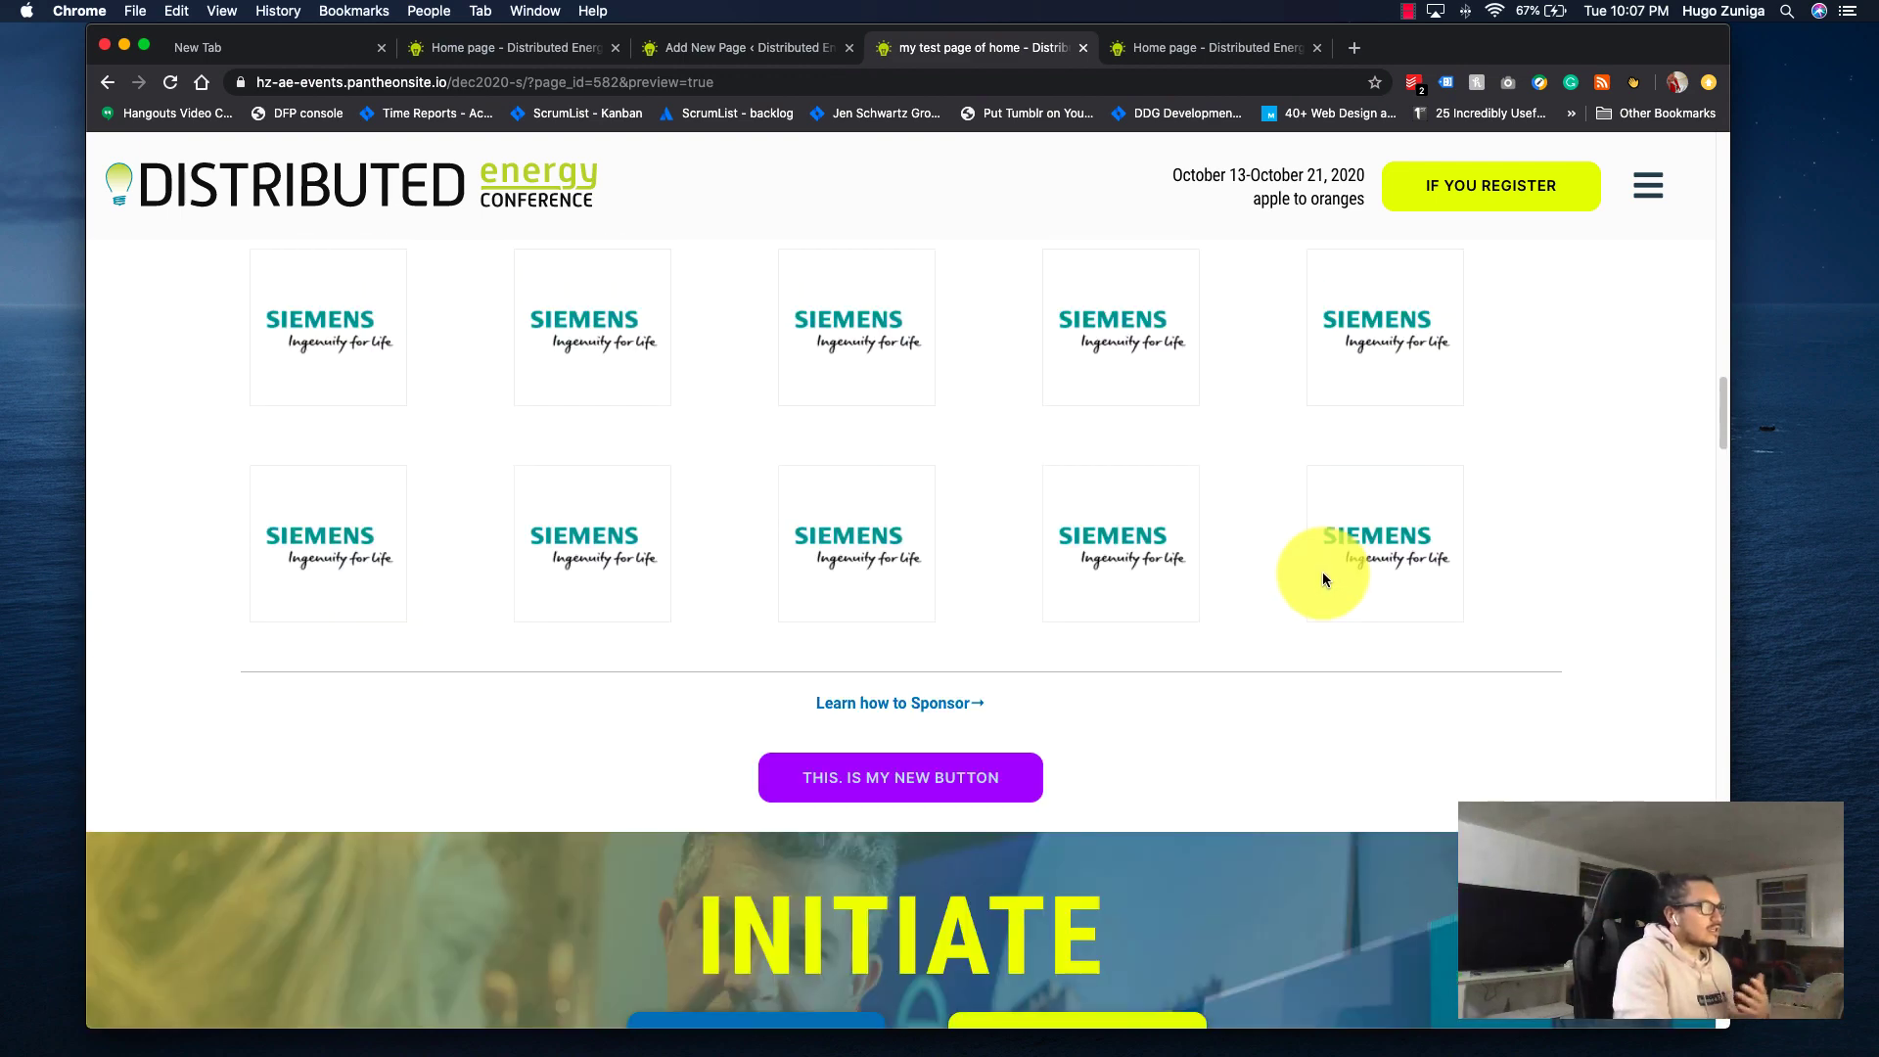
scroll(1323, 580, up, 3)
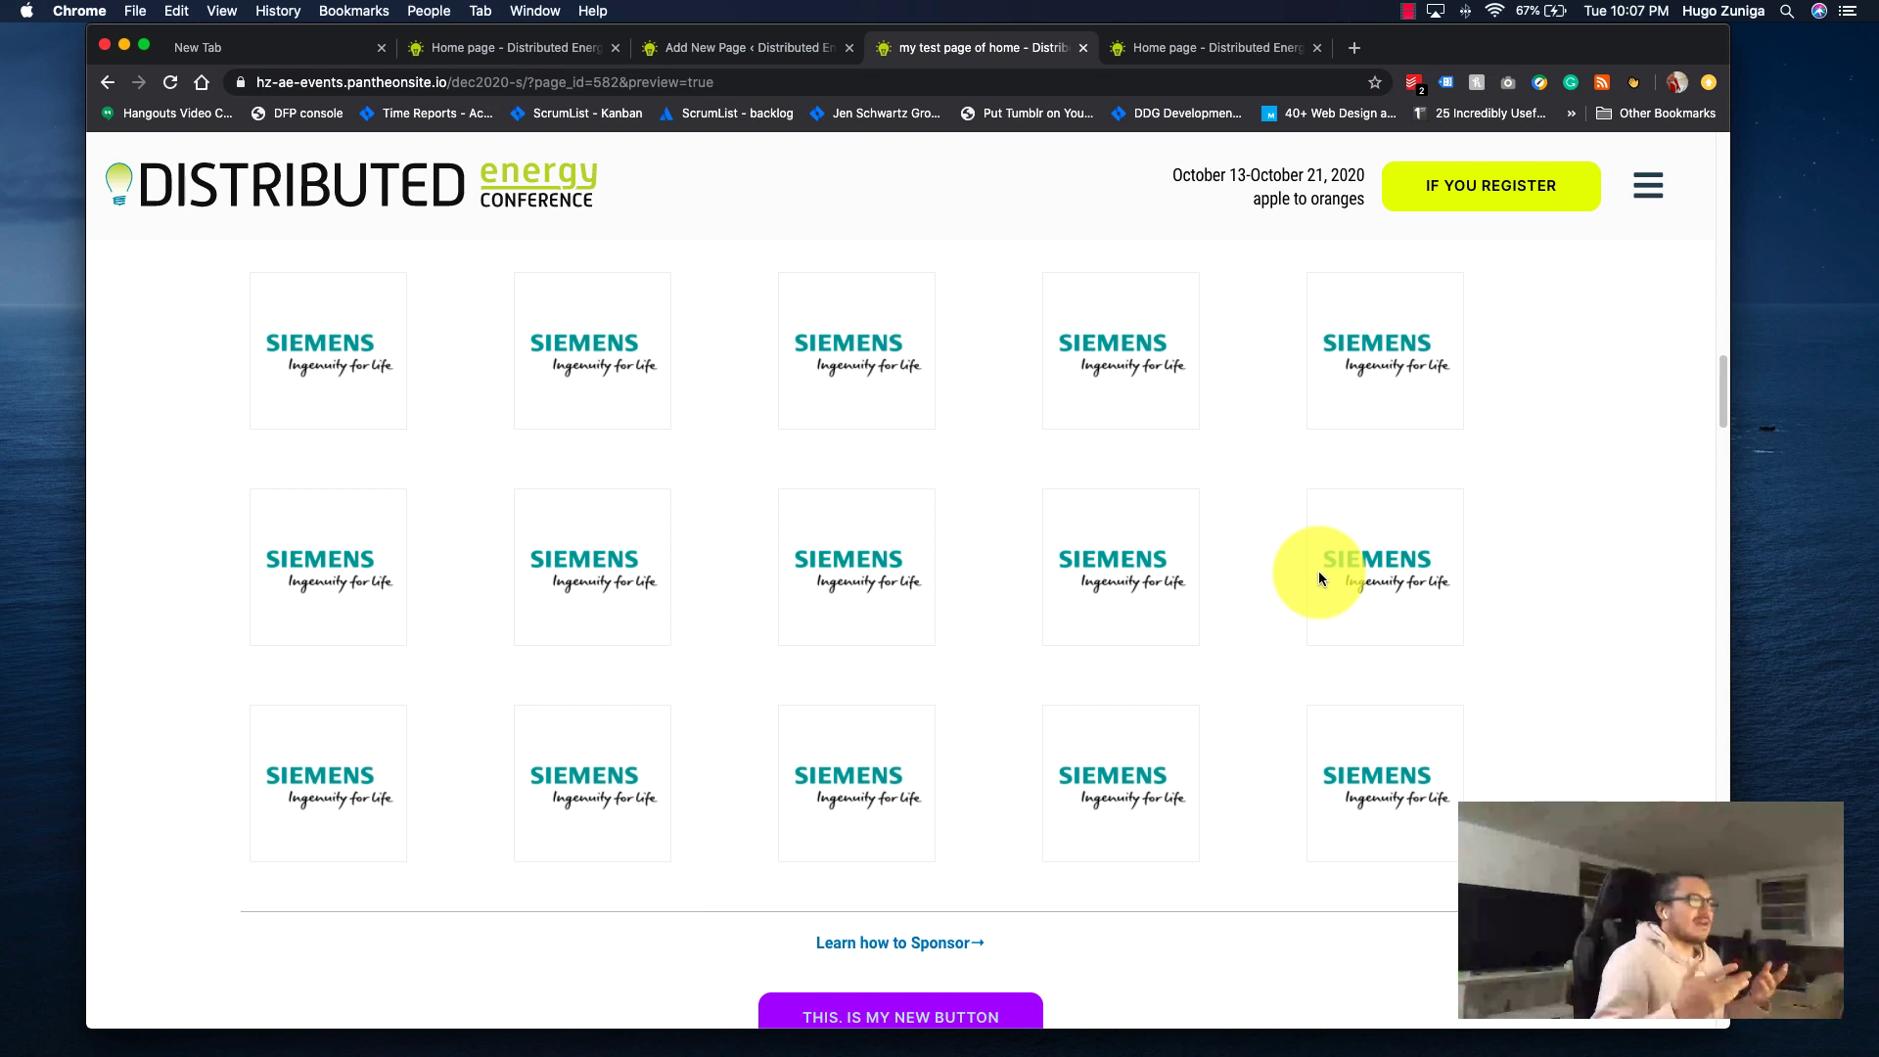
scroll(1321, 574, down, 2)
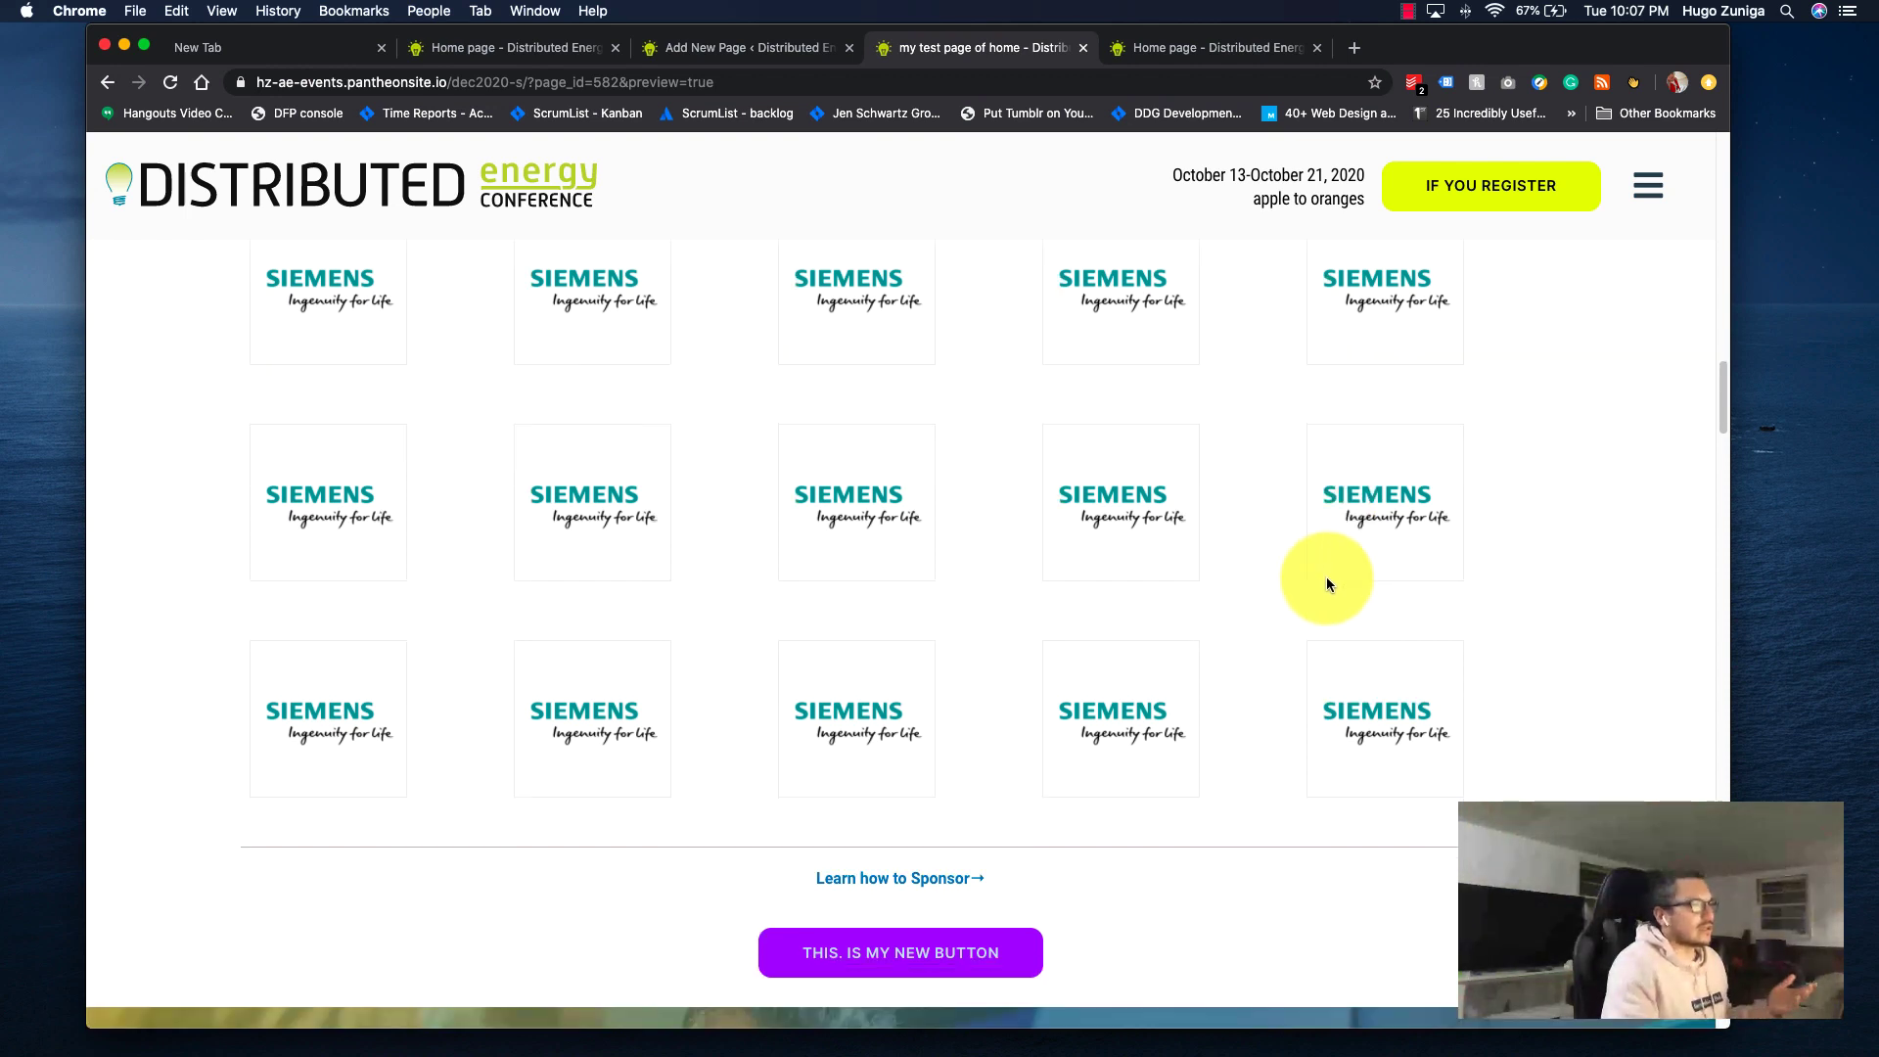
Test the new button's link from the preview and look through the "what to expect" page.
click(1017, 886)
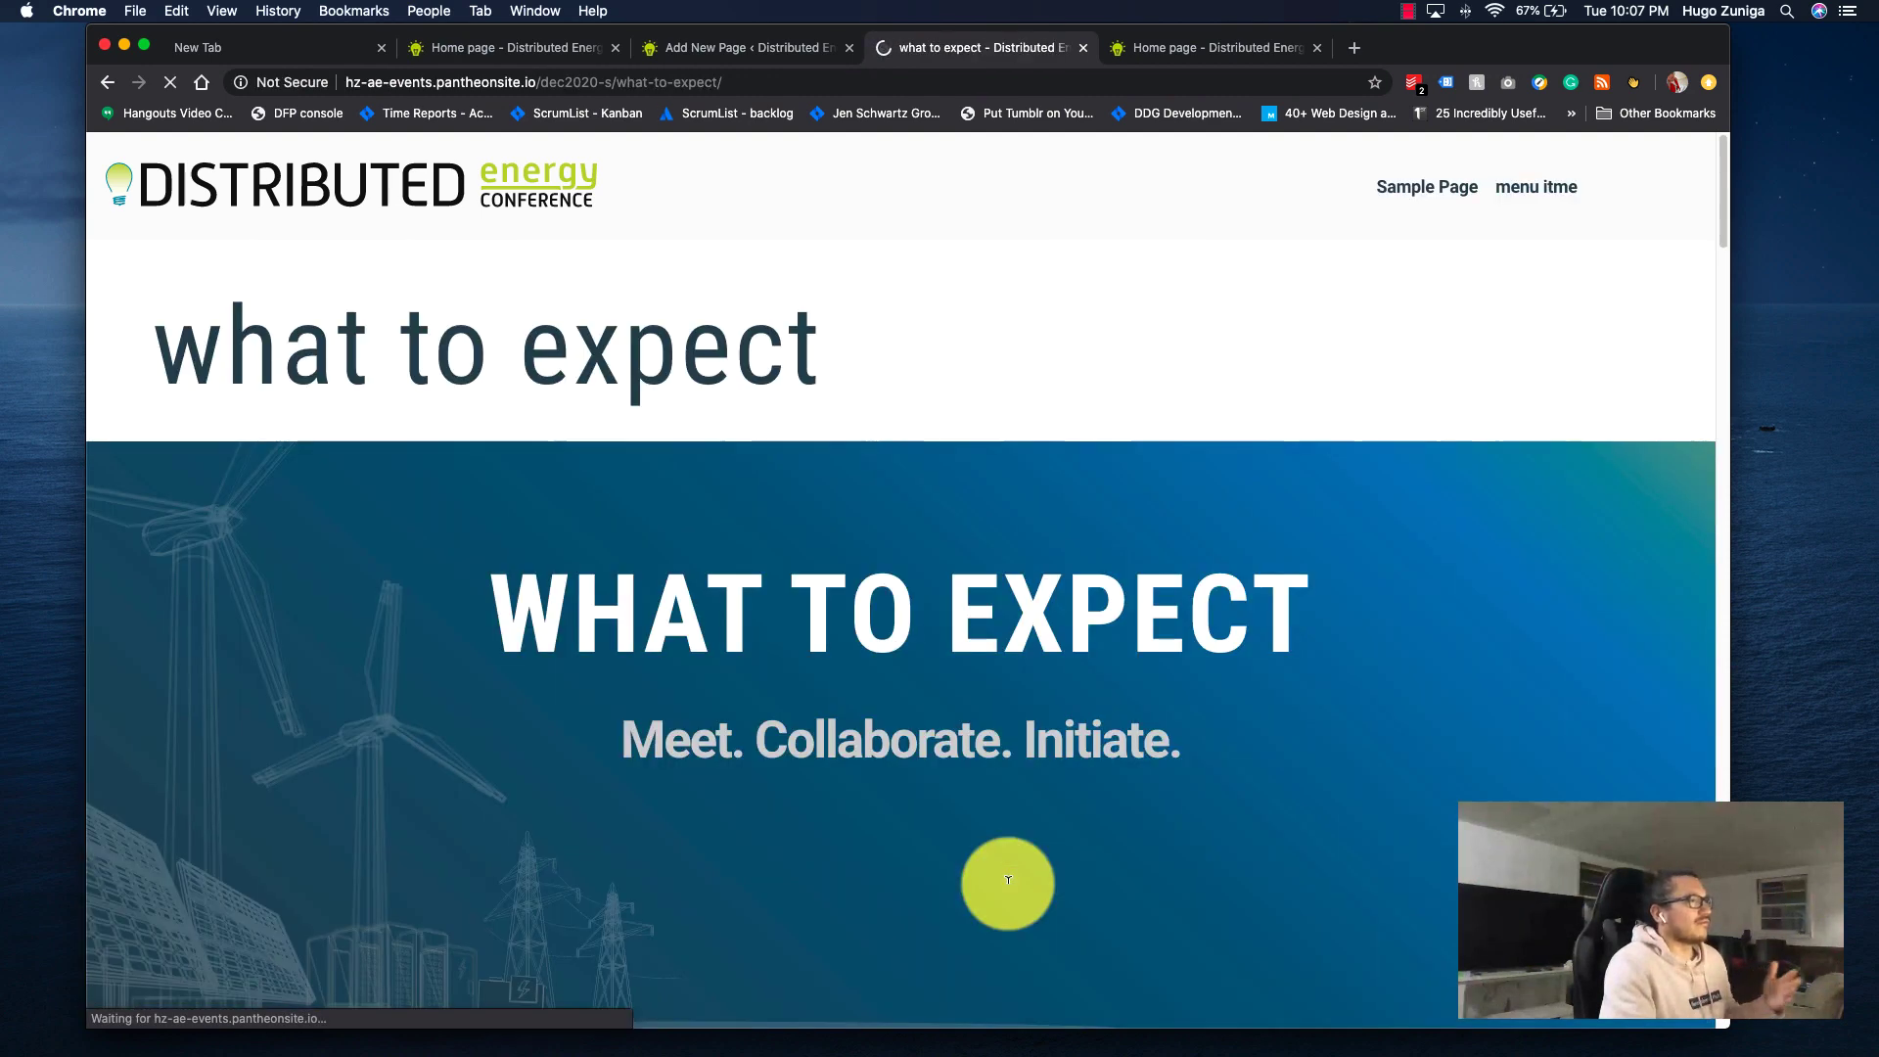
scroll(1104, 841, down, 3)
scroll(1106, 839, down, 10)
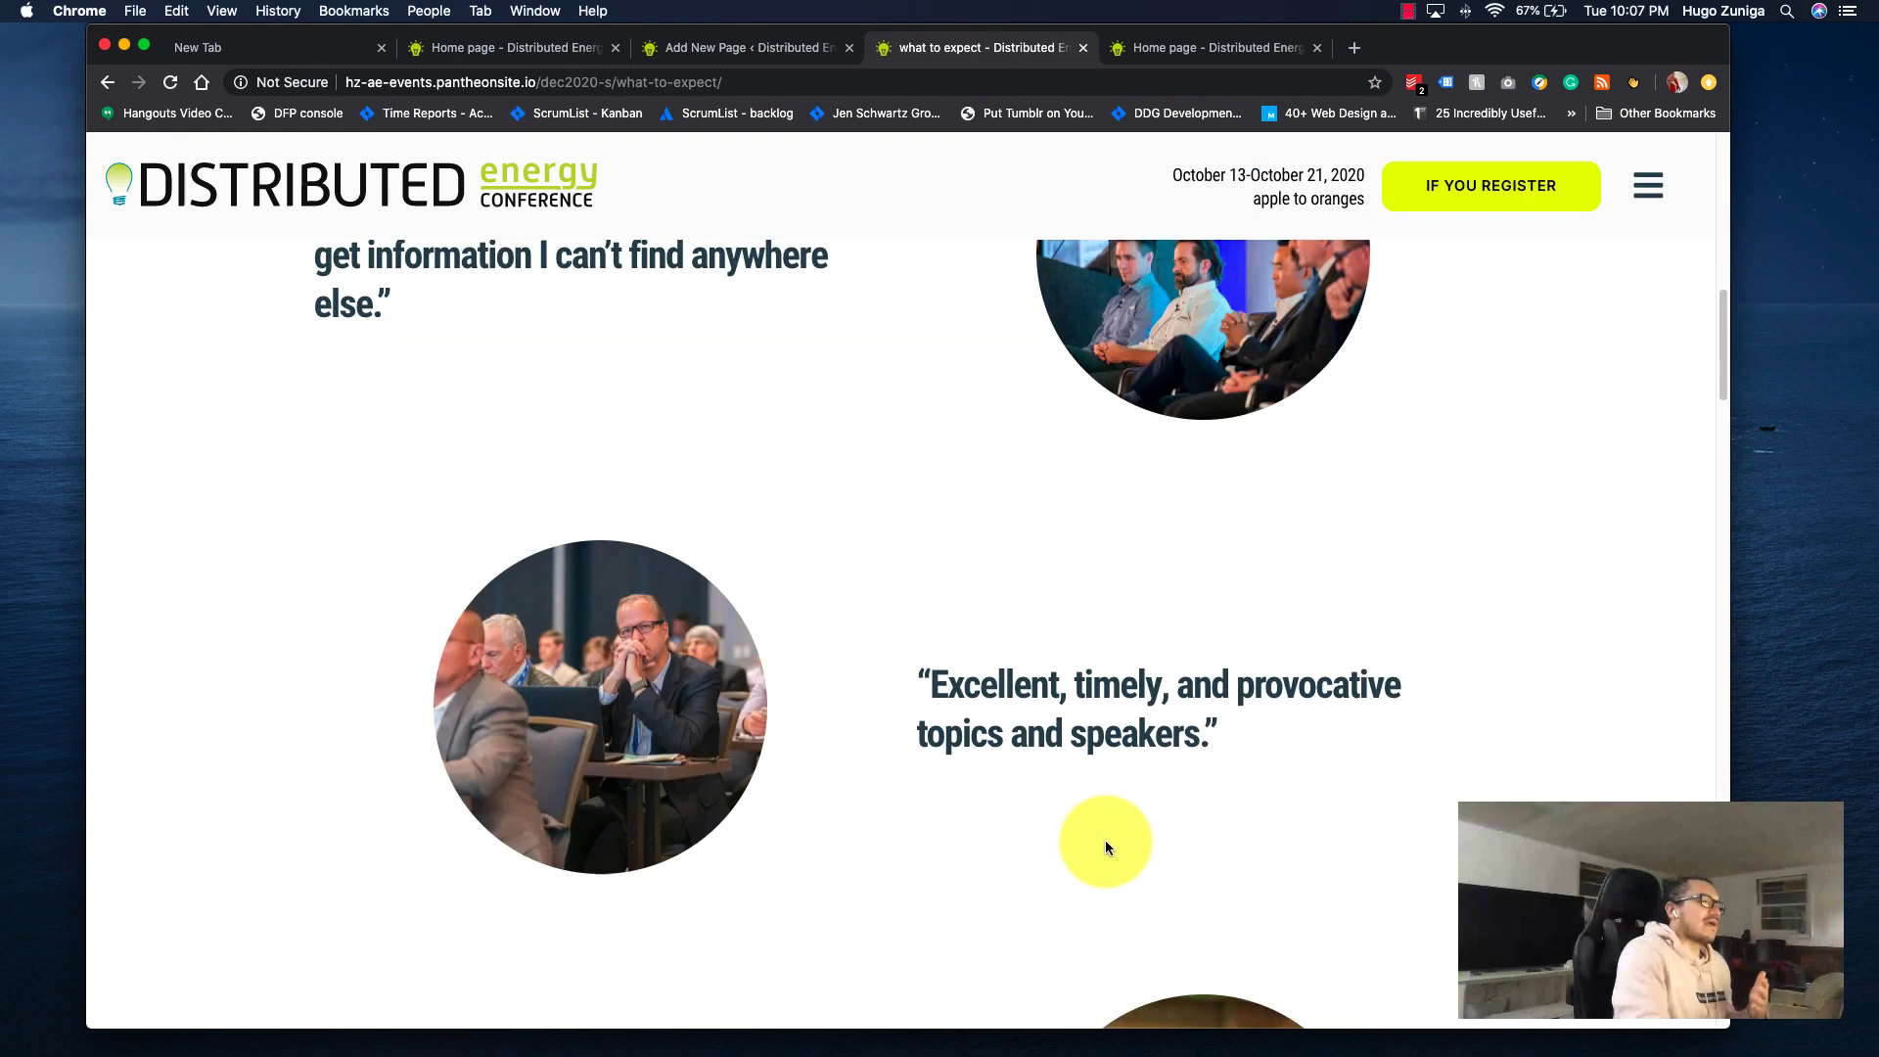
scroll(1106, 840, down, 10)
scroll(1106, 840, down, 15)
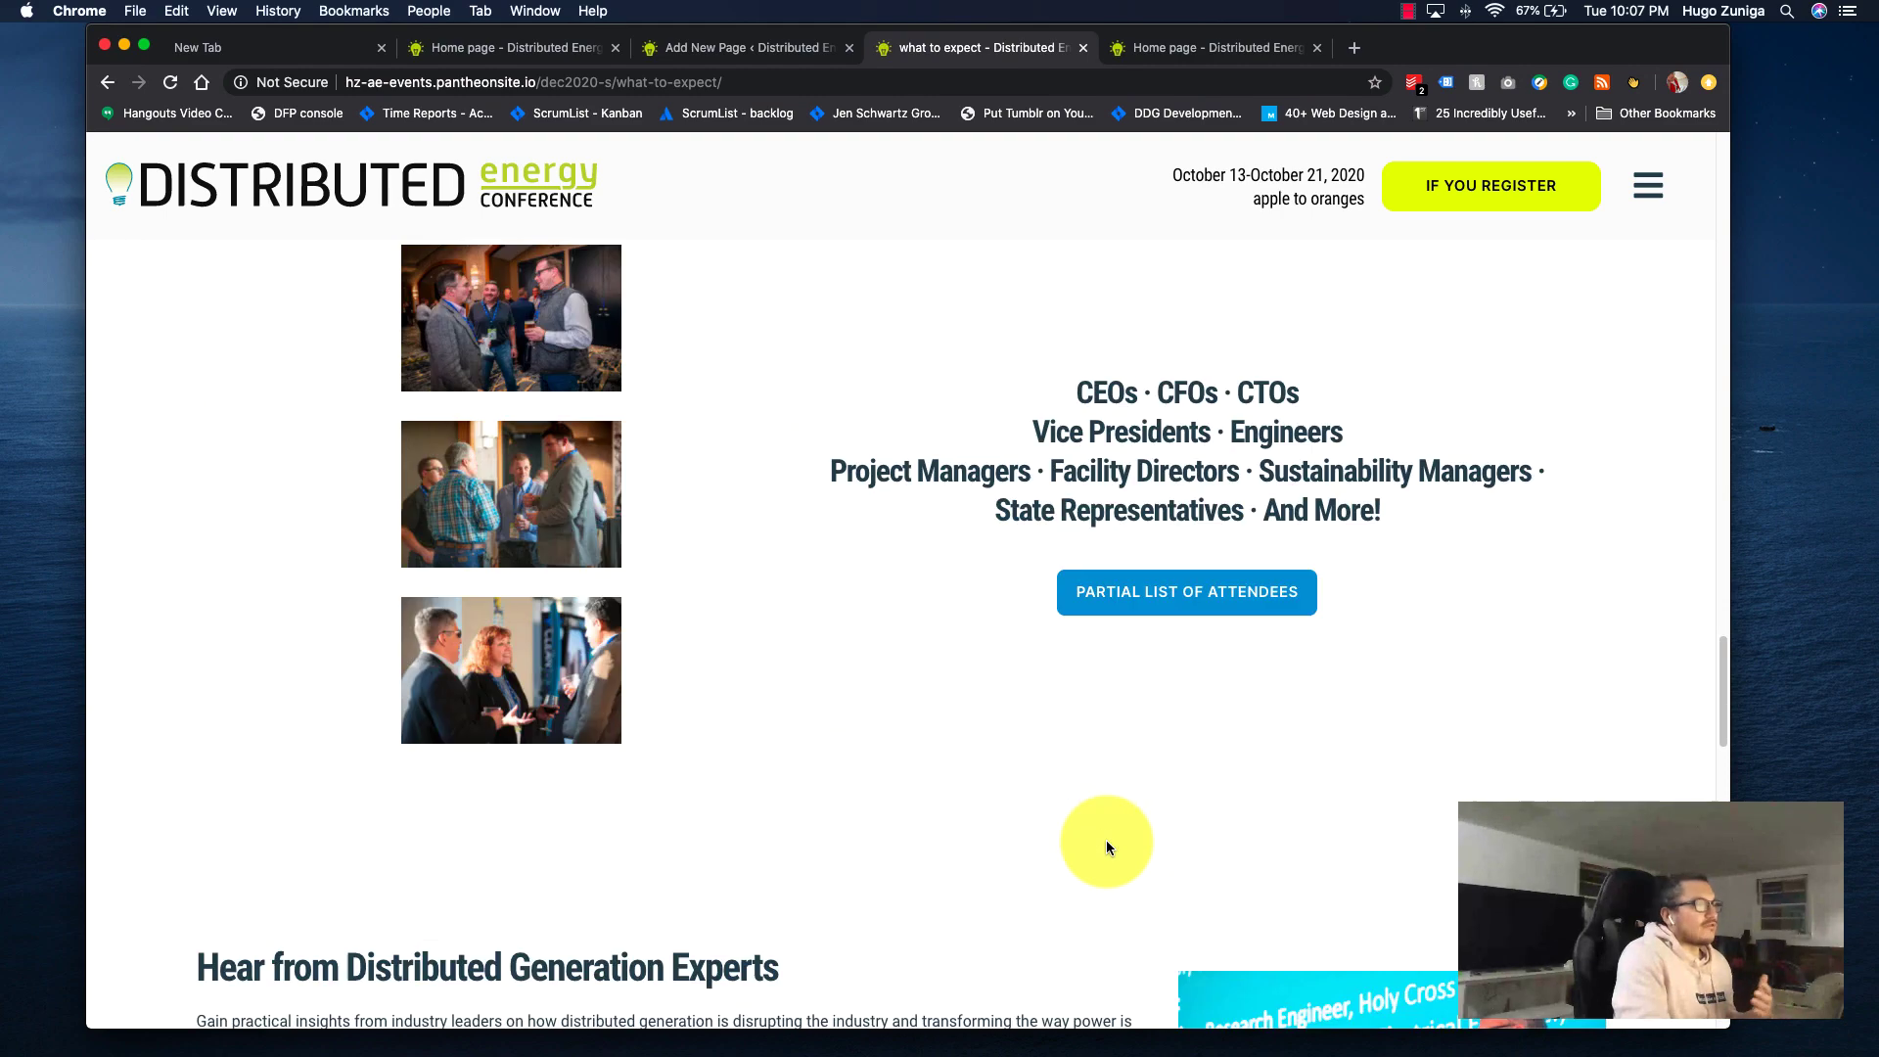
scroll(1106, 840, up, 20)
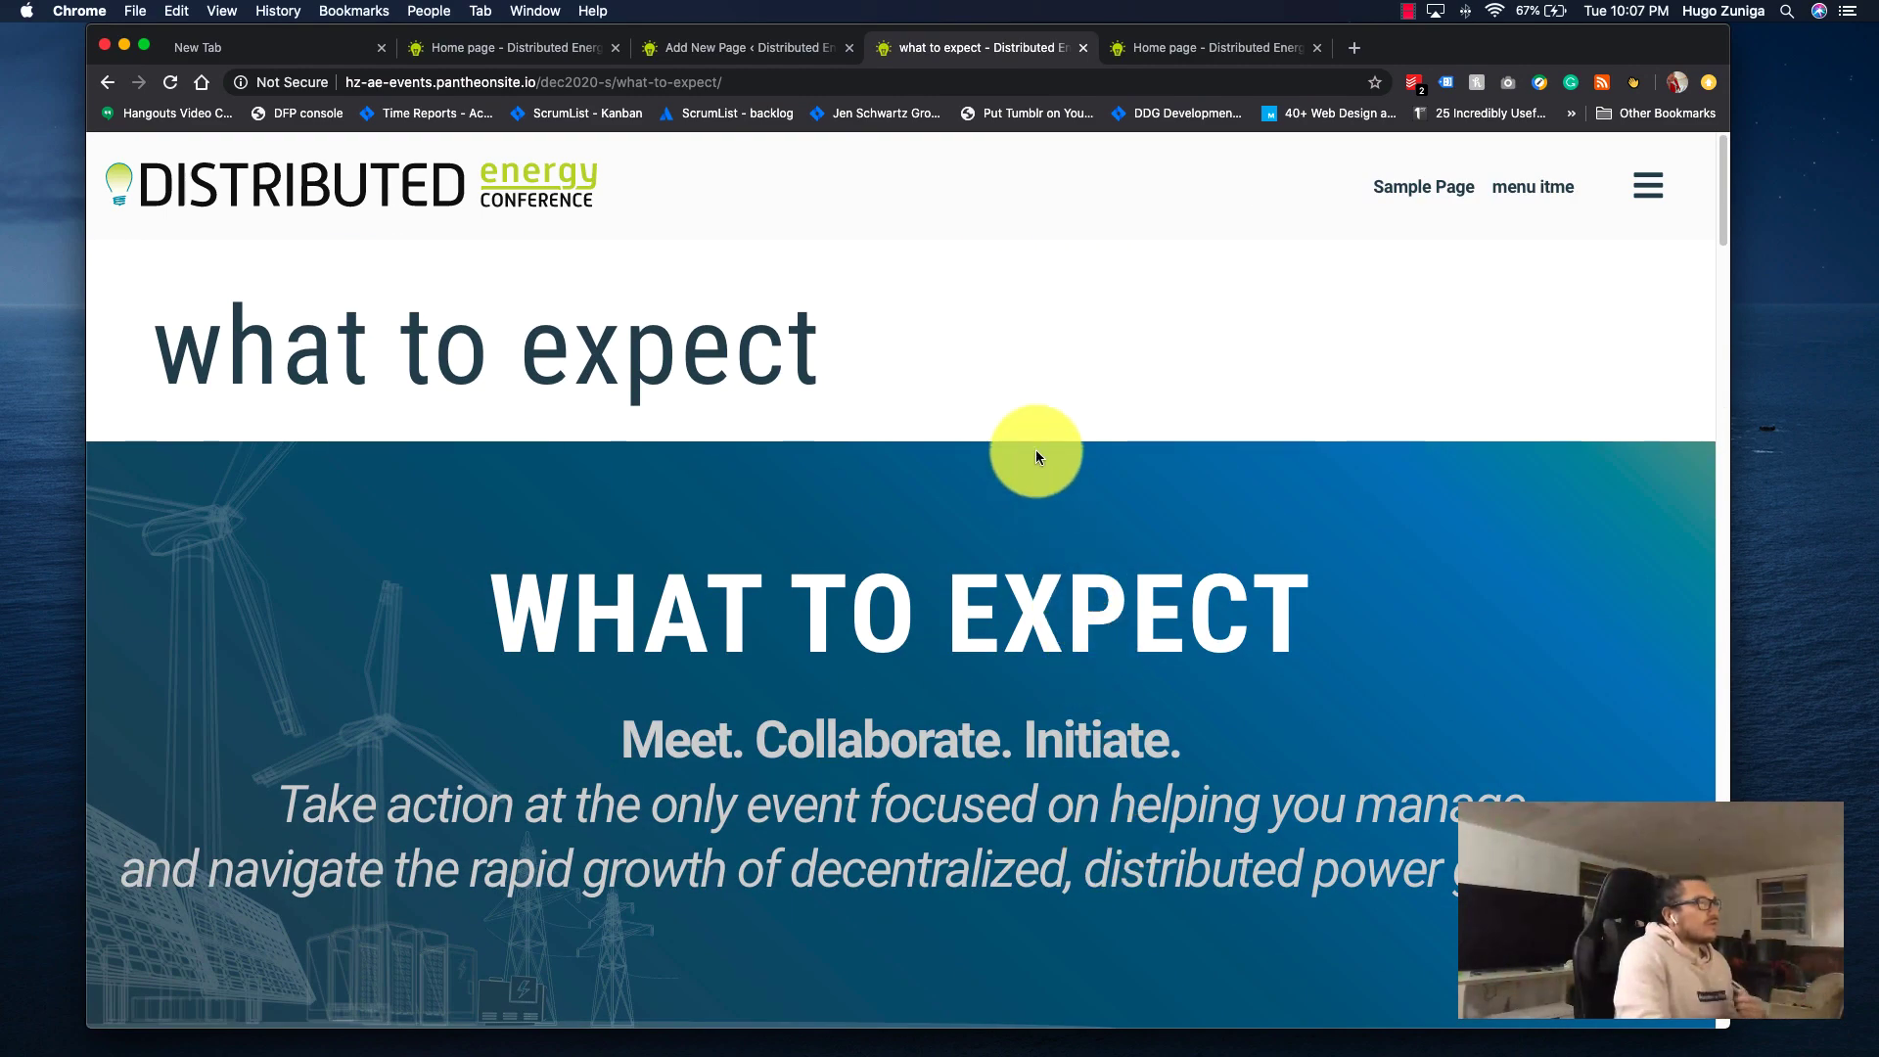
click(784, 49)
click(953, 55)
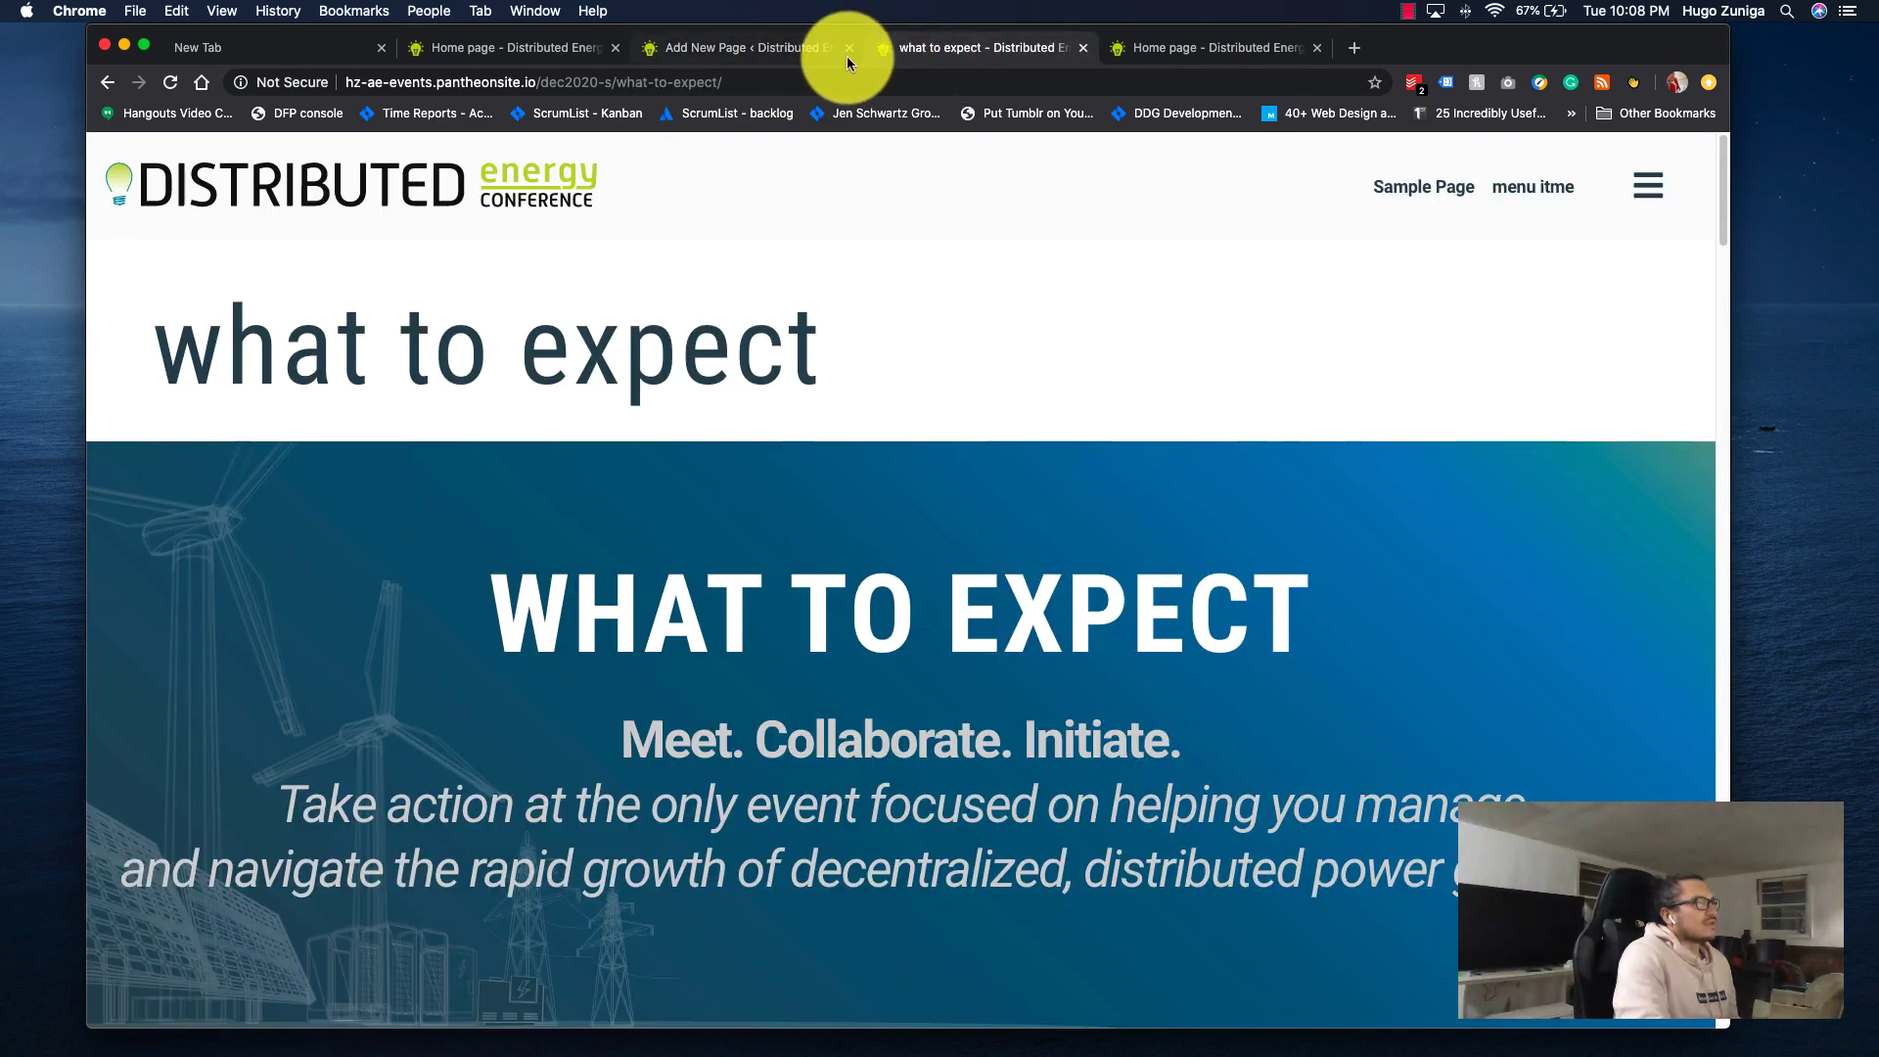
scroll(1202, 479, down, 15)
scroll(1201, 479, up, 15)
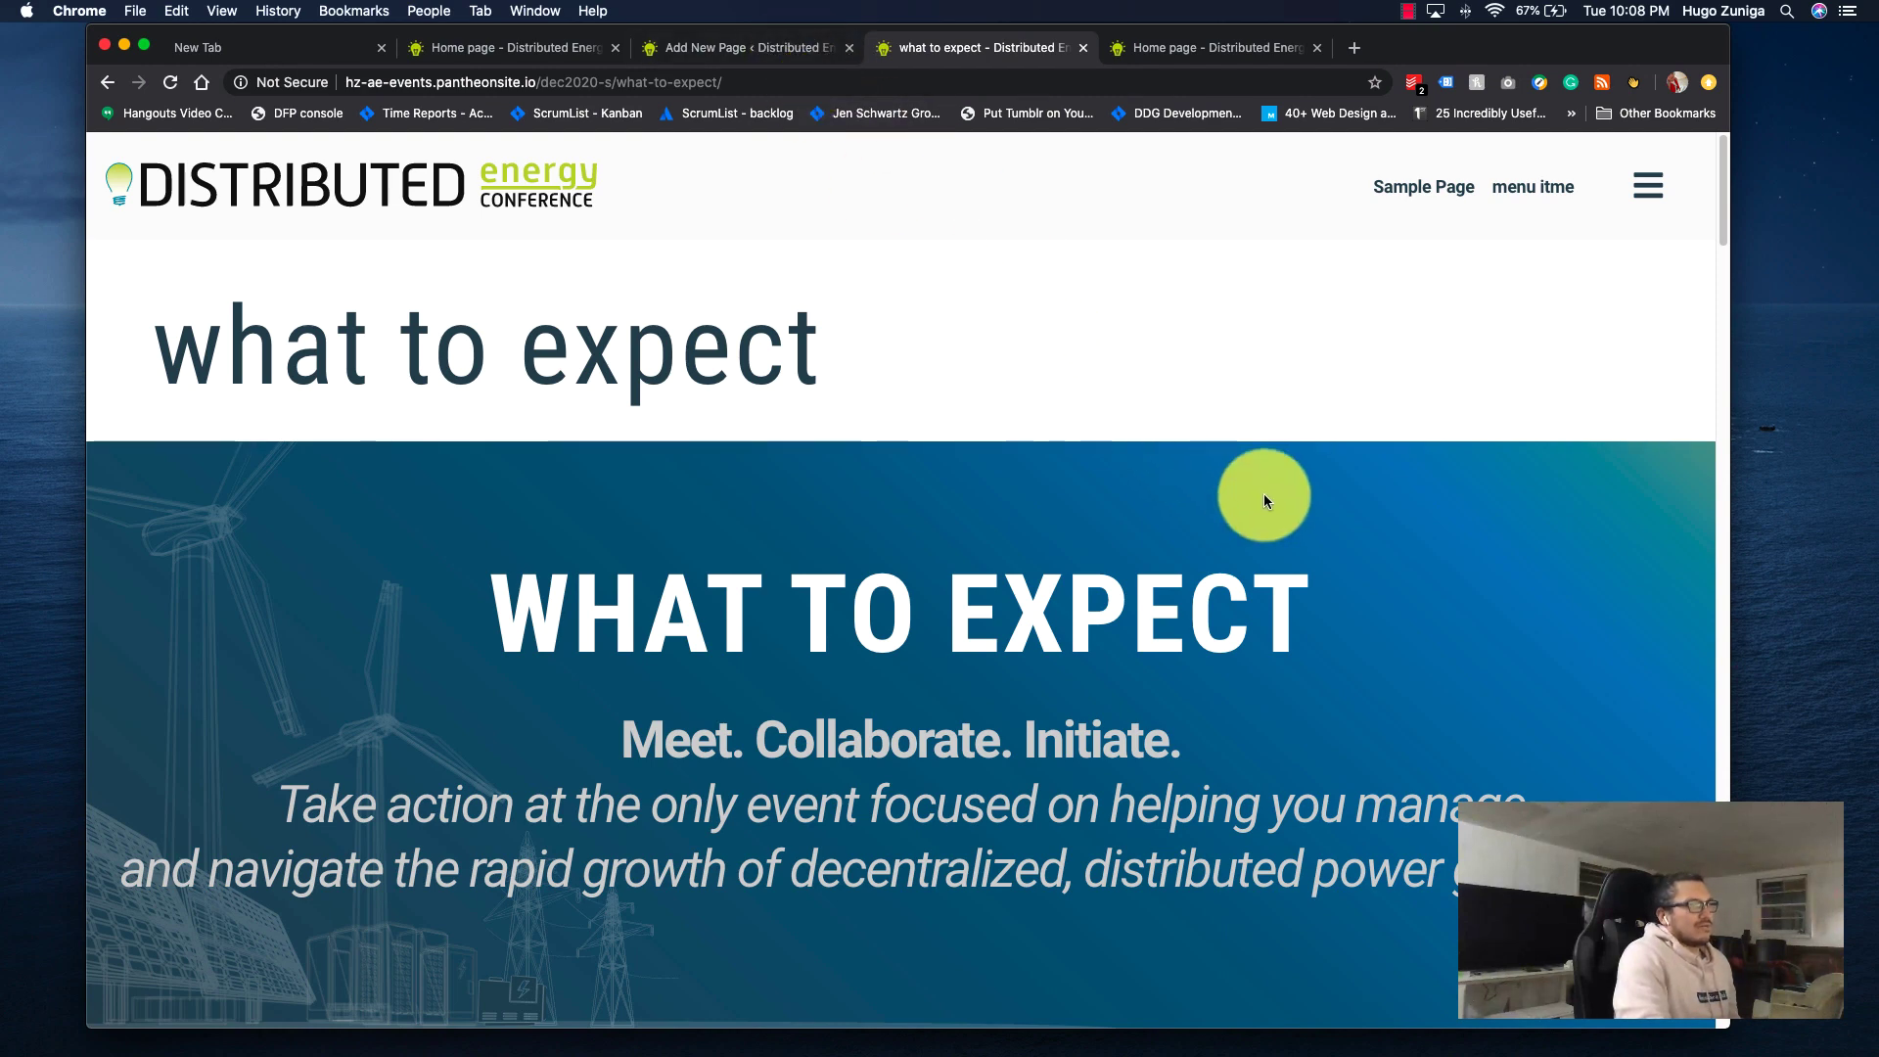
Go back to the top of the test page in the editor, and open the site's home page through the conference logo.
click(812, 51)
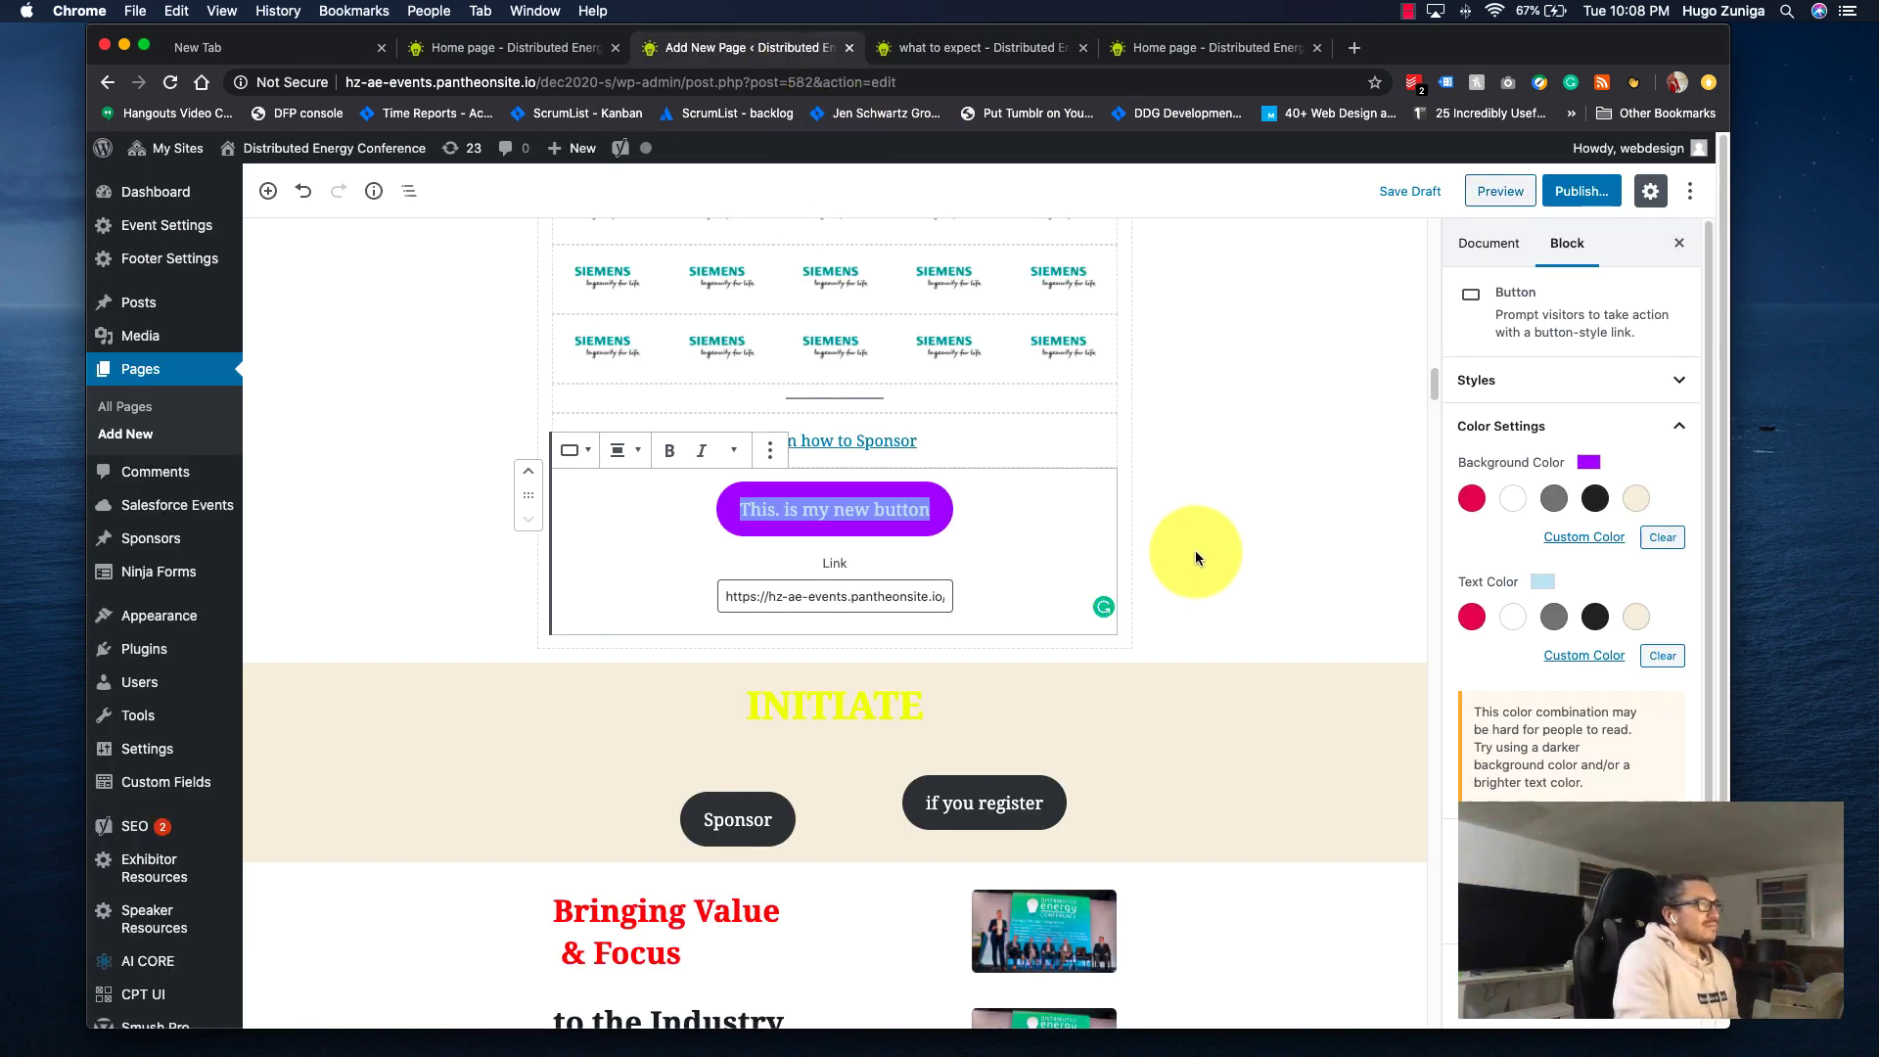
click(1230, 579)
scroll(1231, 579, down, 10)
scroll(1232, 581, up, 15)
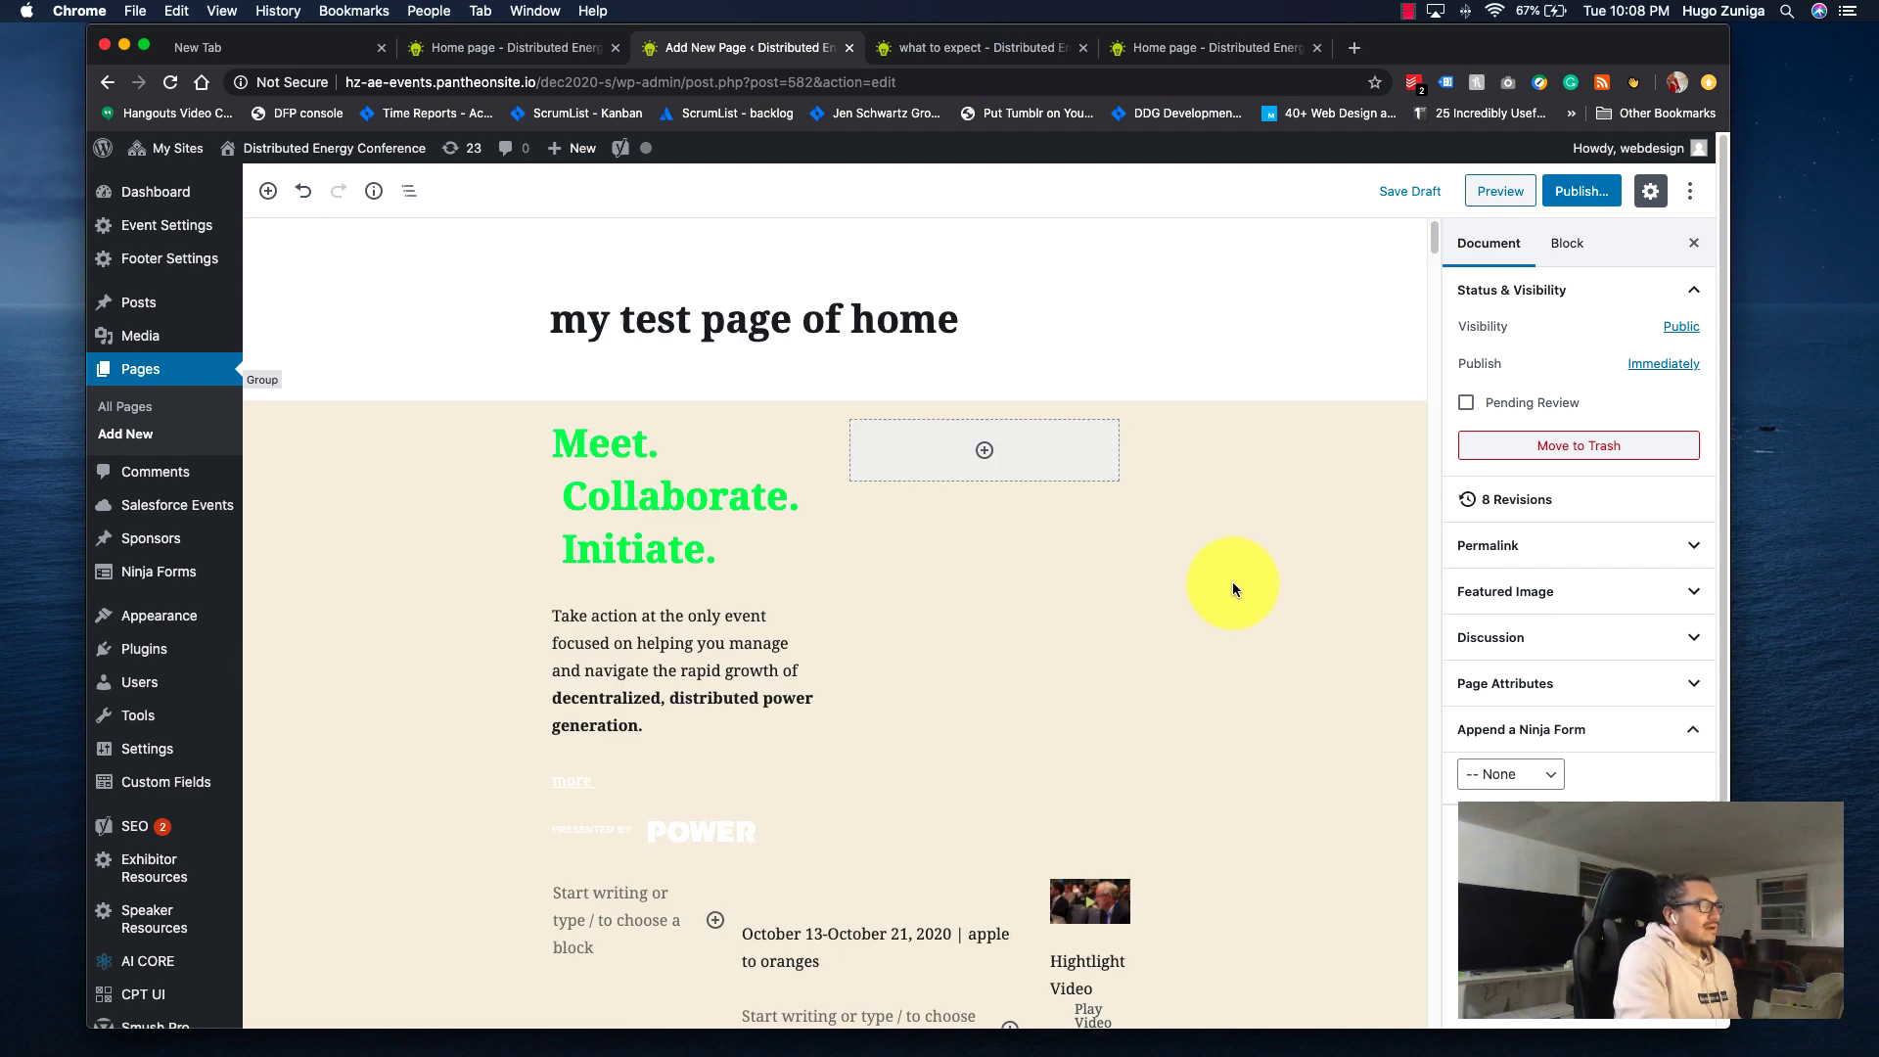
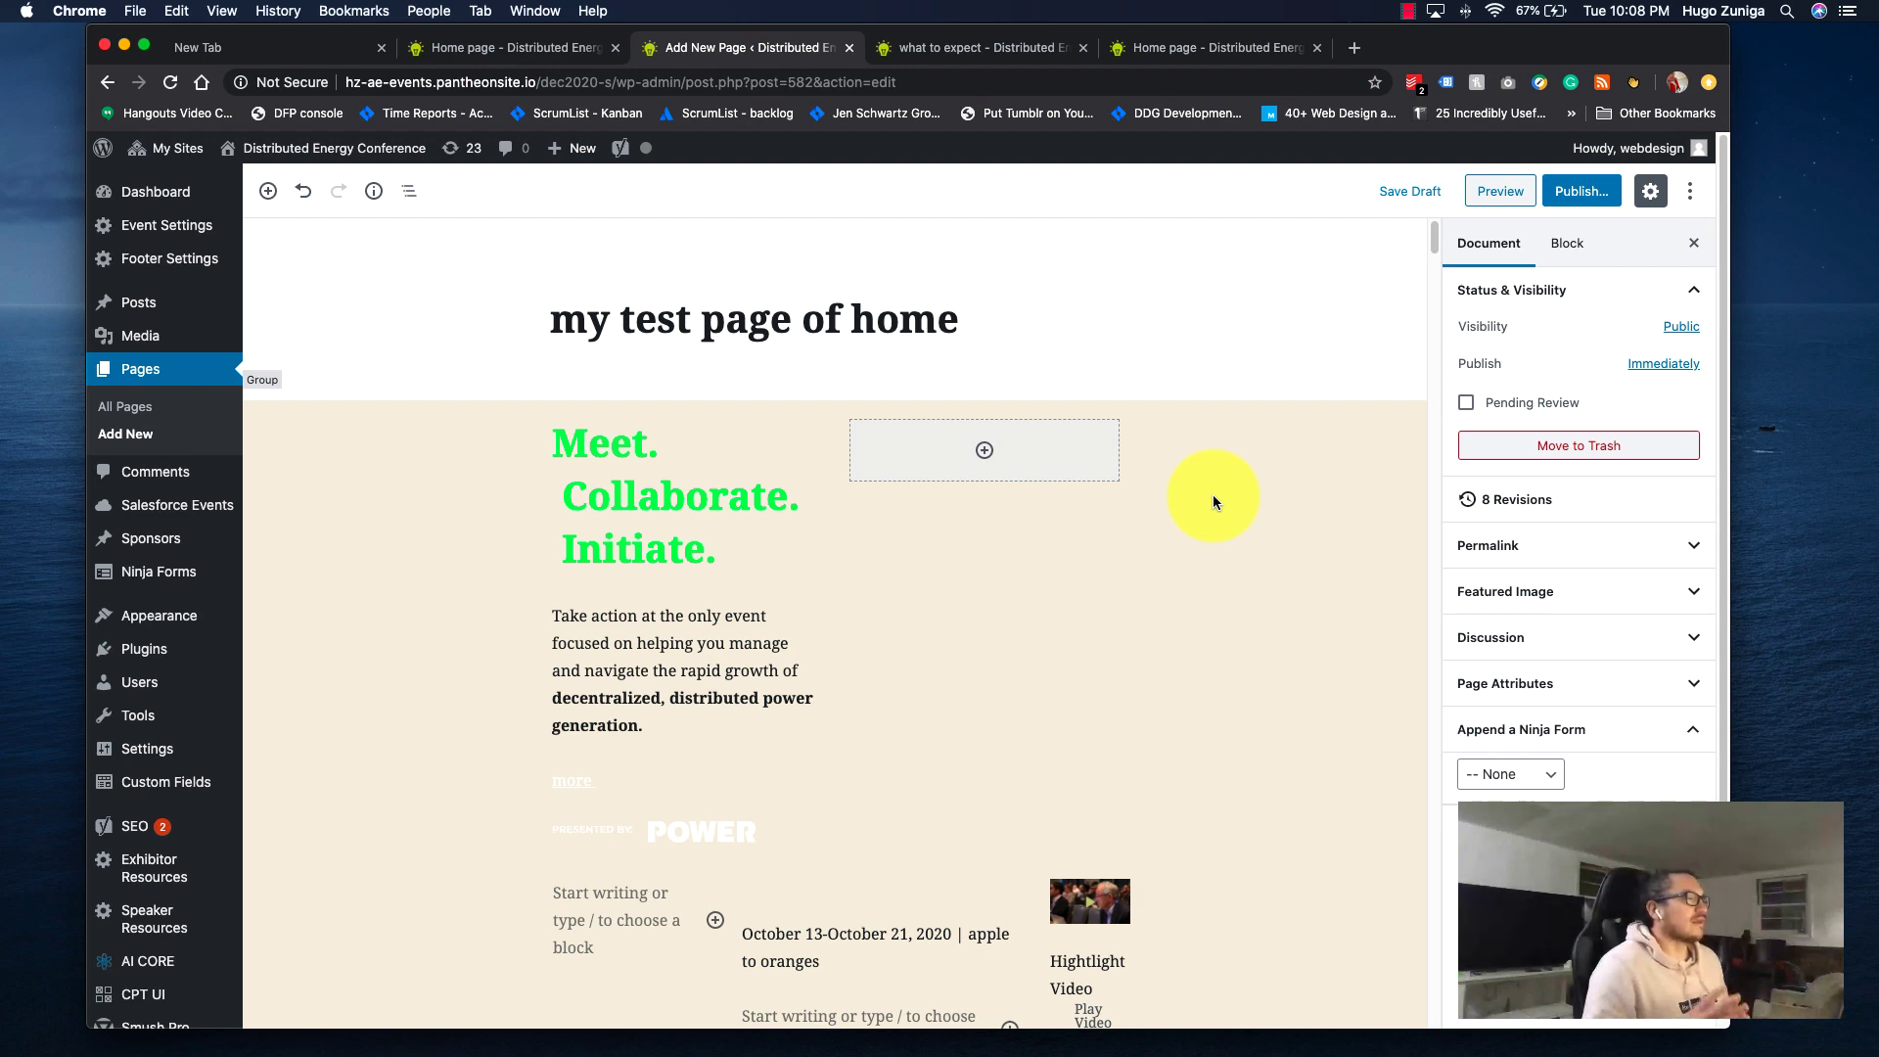
click(978, 48)
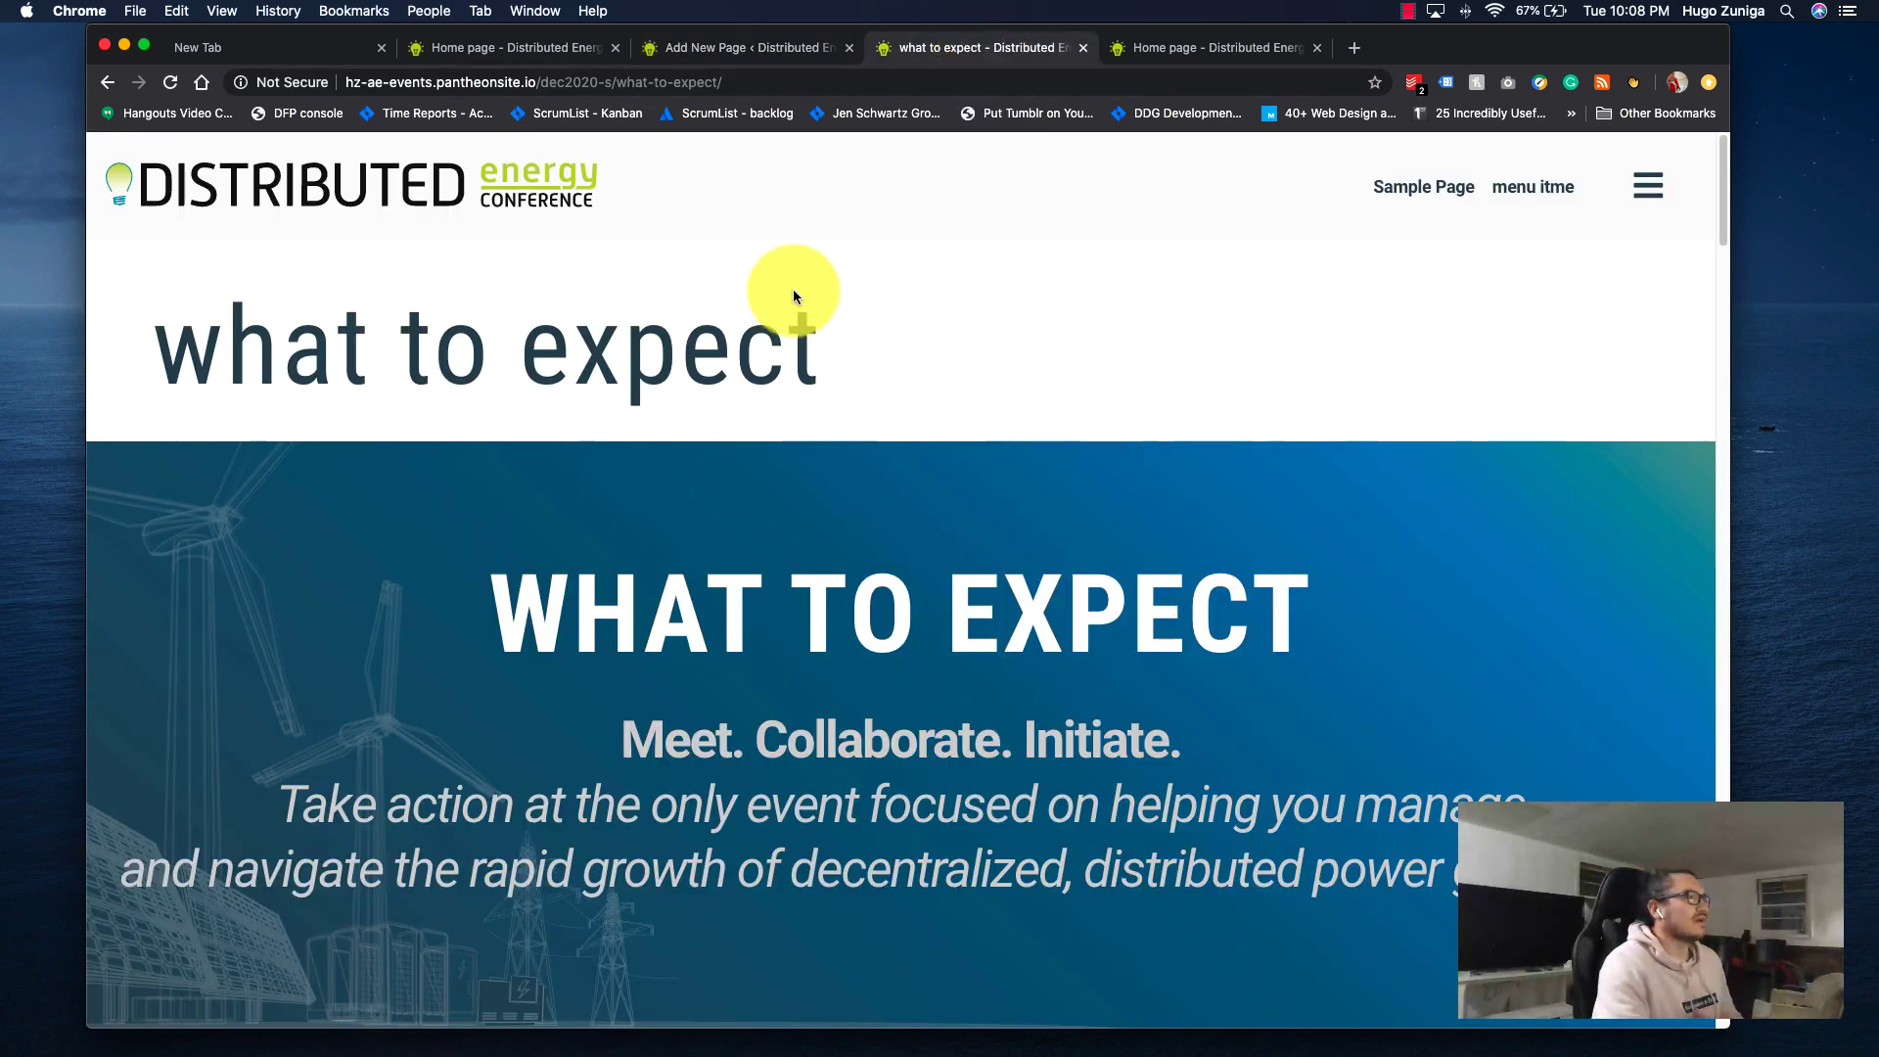
click(379, 192)
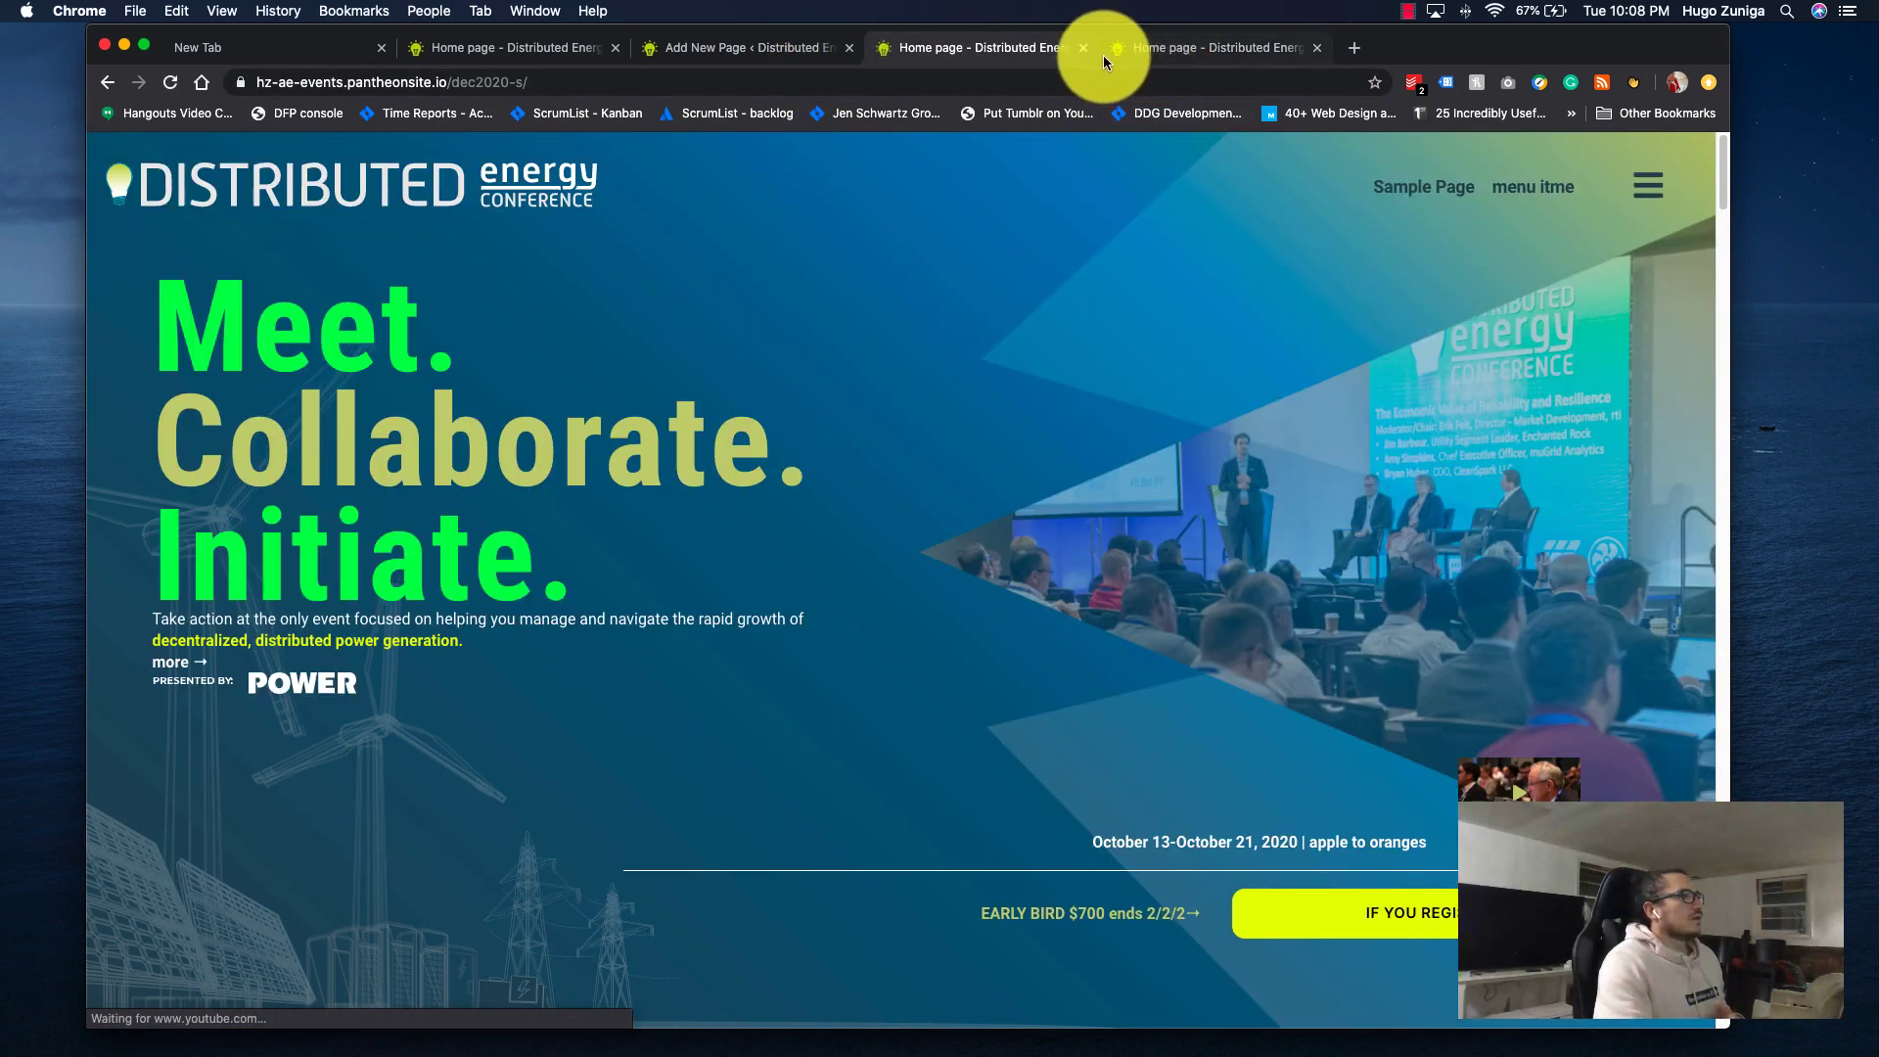
Examine the date and location, early bird and register button blocks in the test page's opening section in the editor.
click(812, 51)
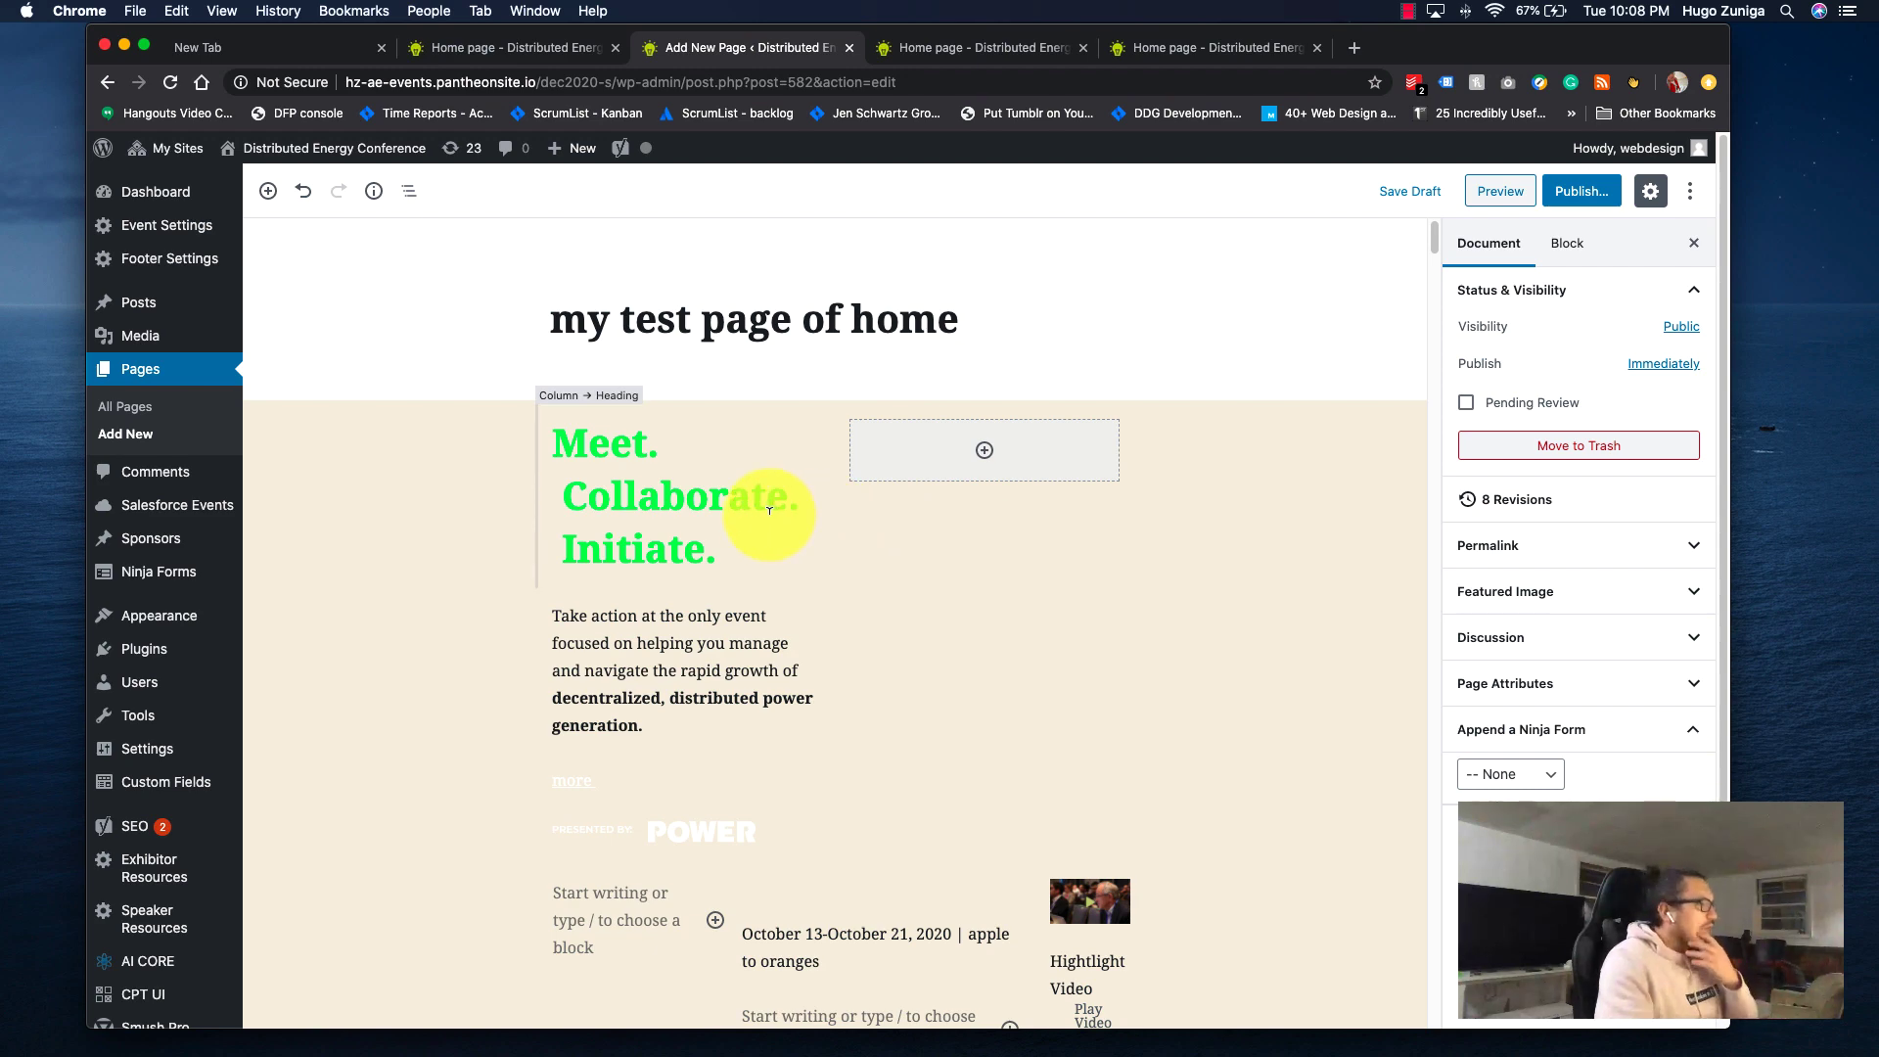
scroll(768, 510, down, 3)
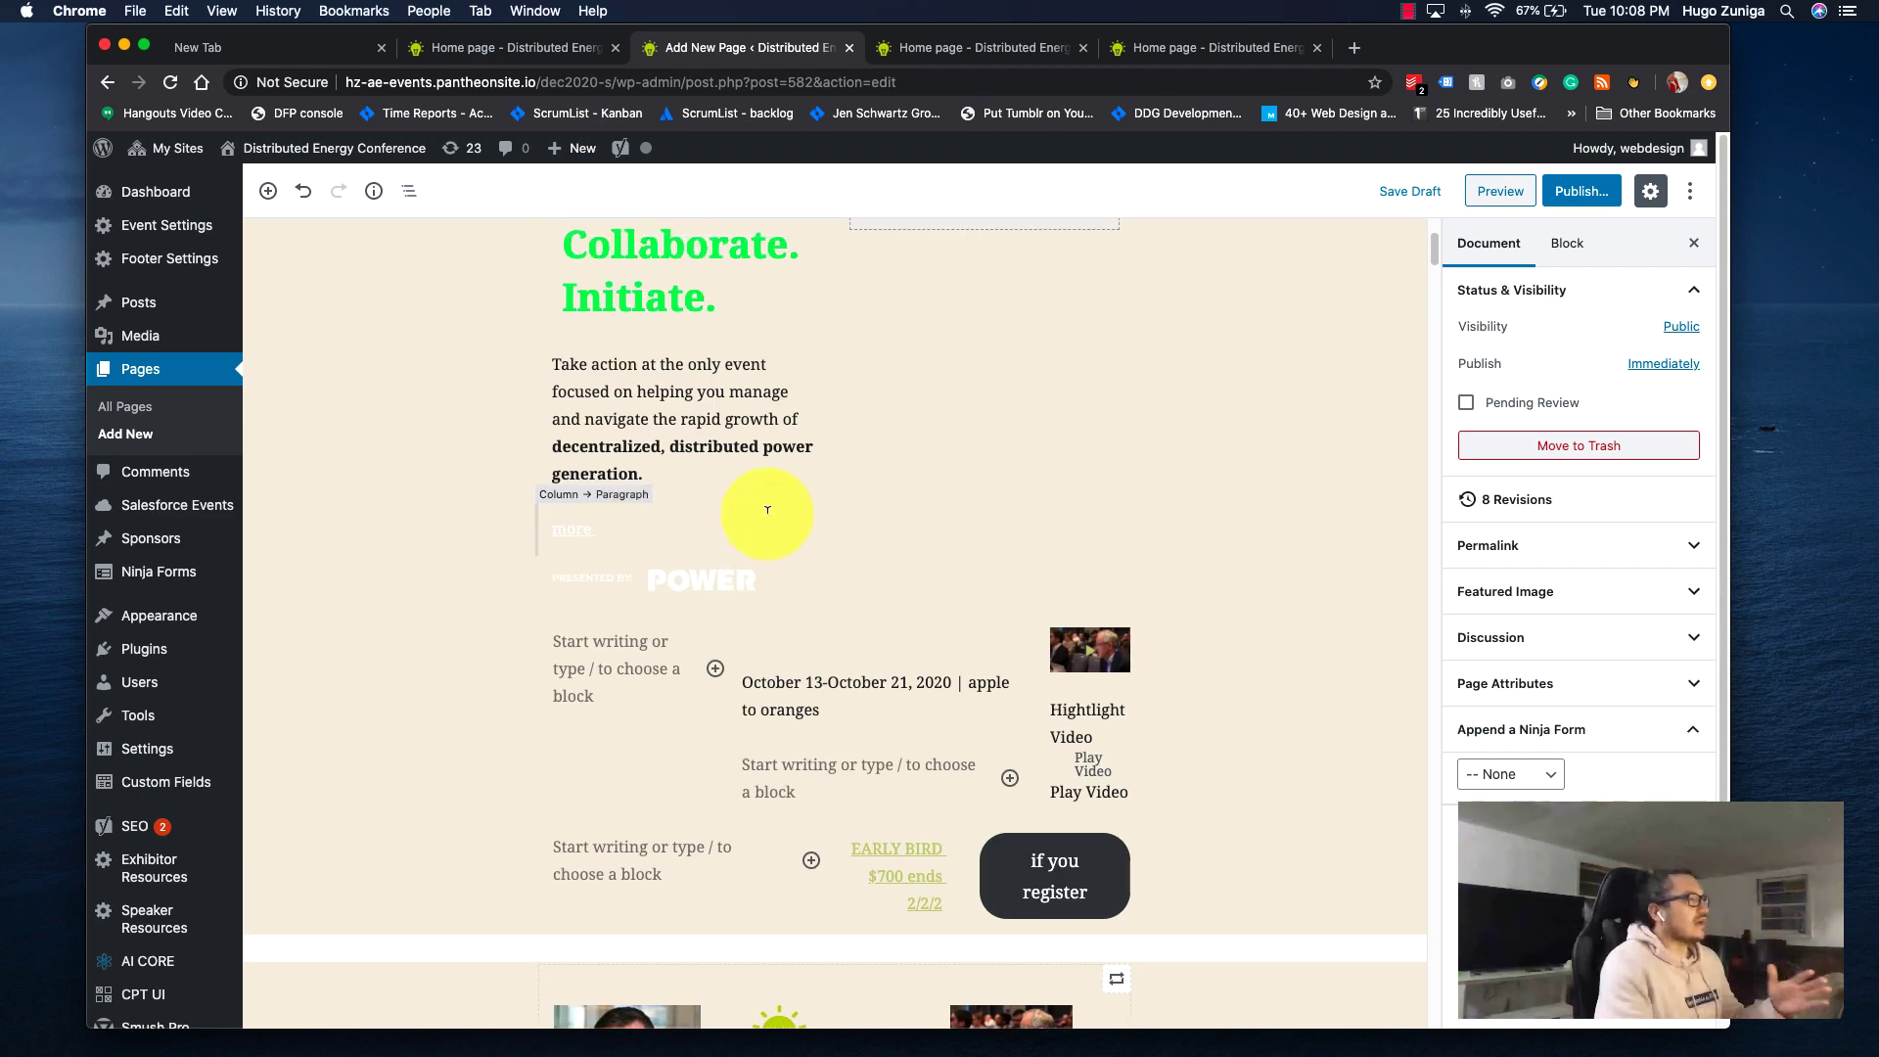
scroll(768, 511, up, 1)
scroll(827, 651, down, 2)
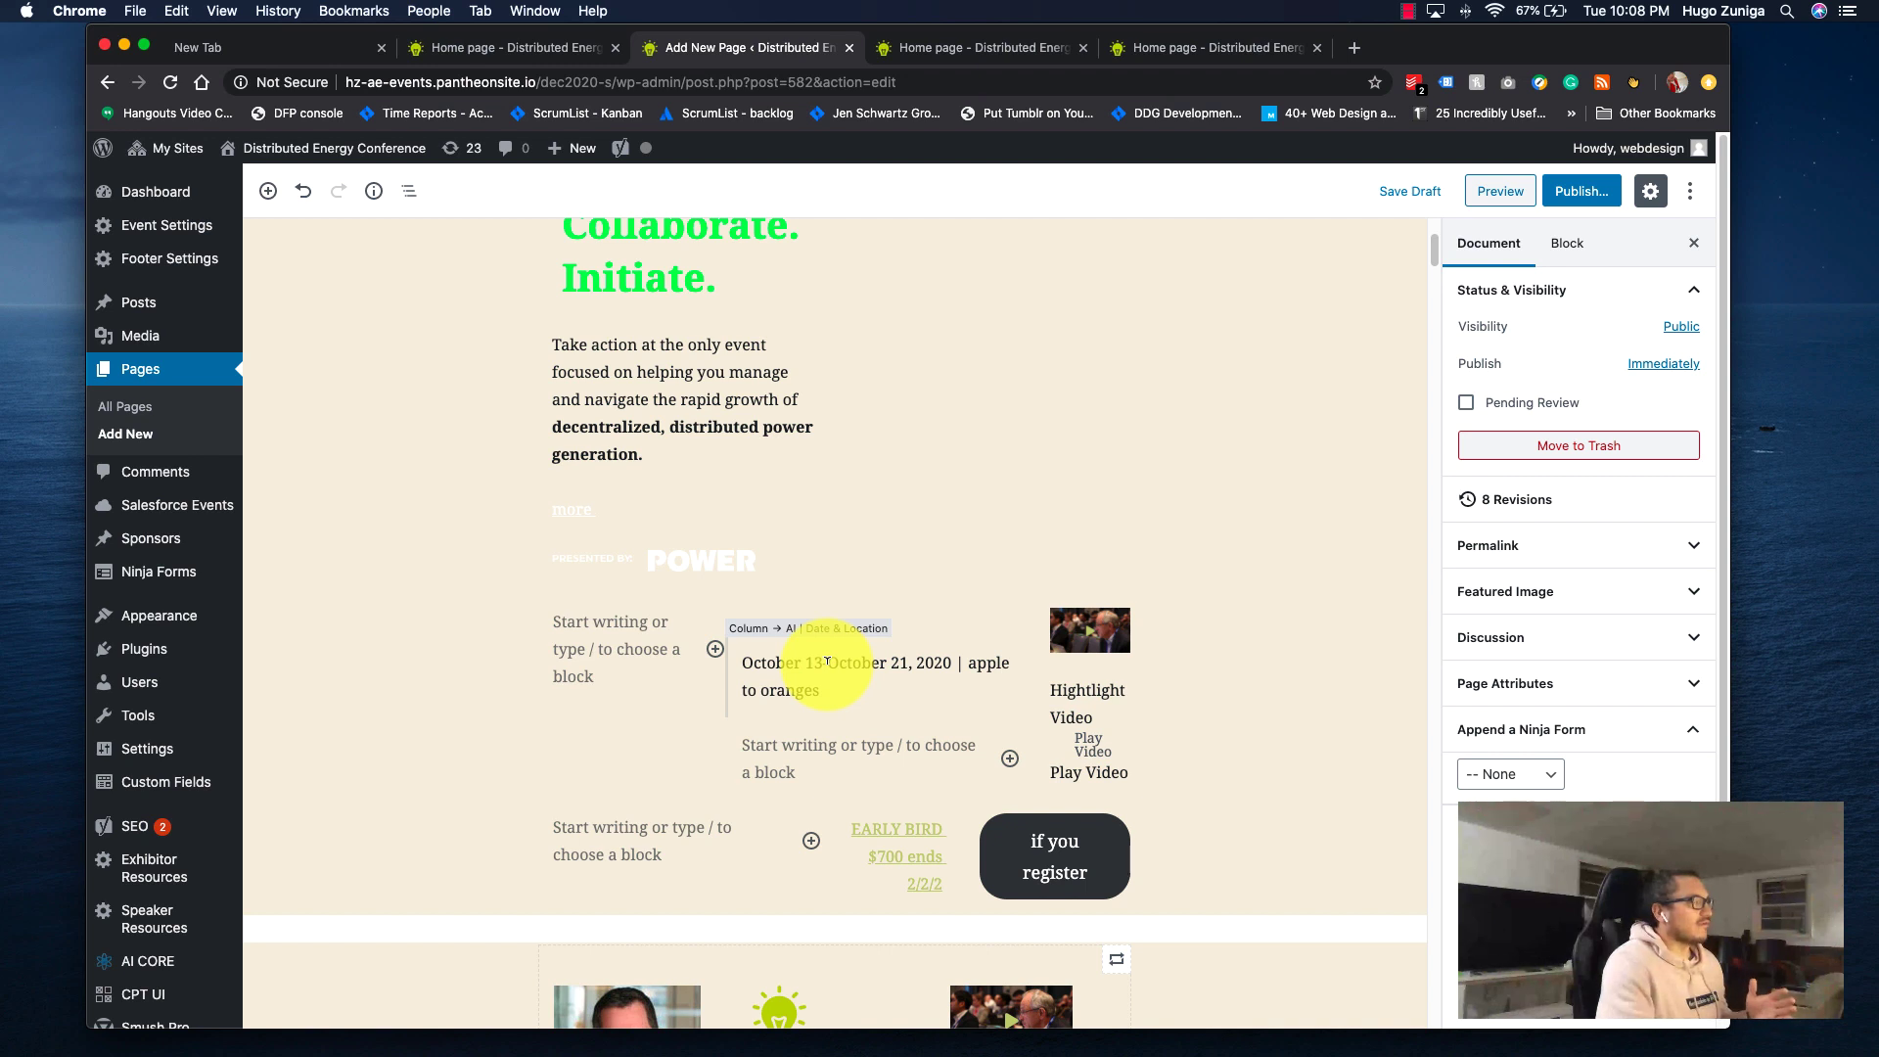
click(837, 663)
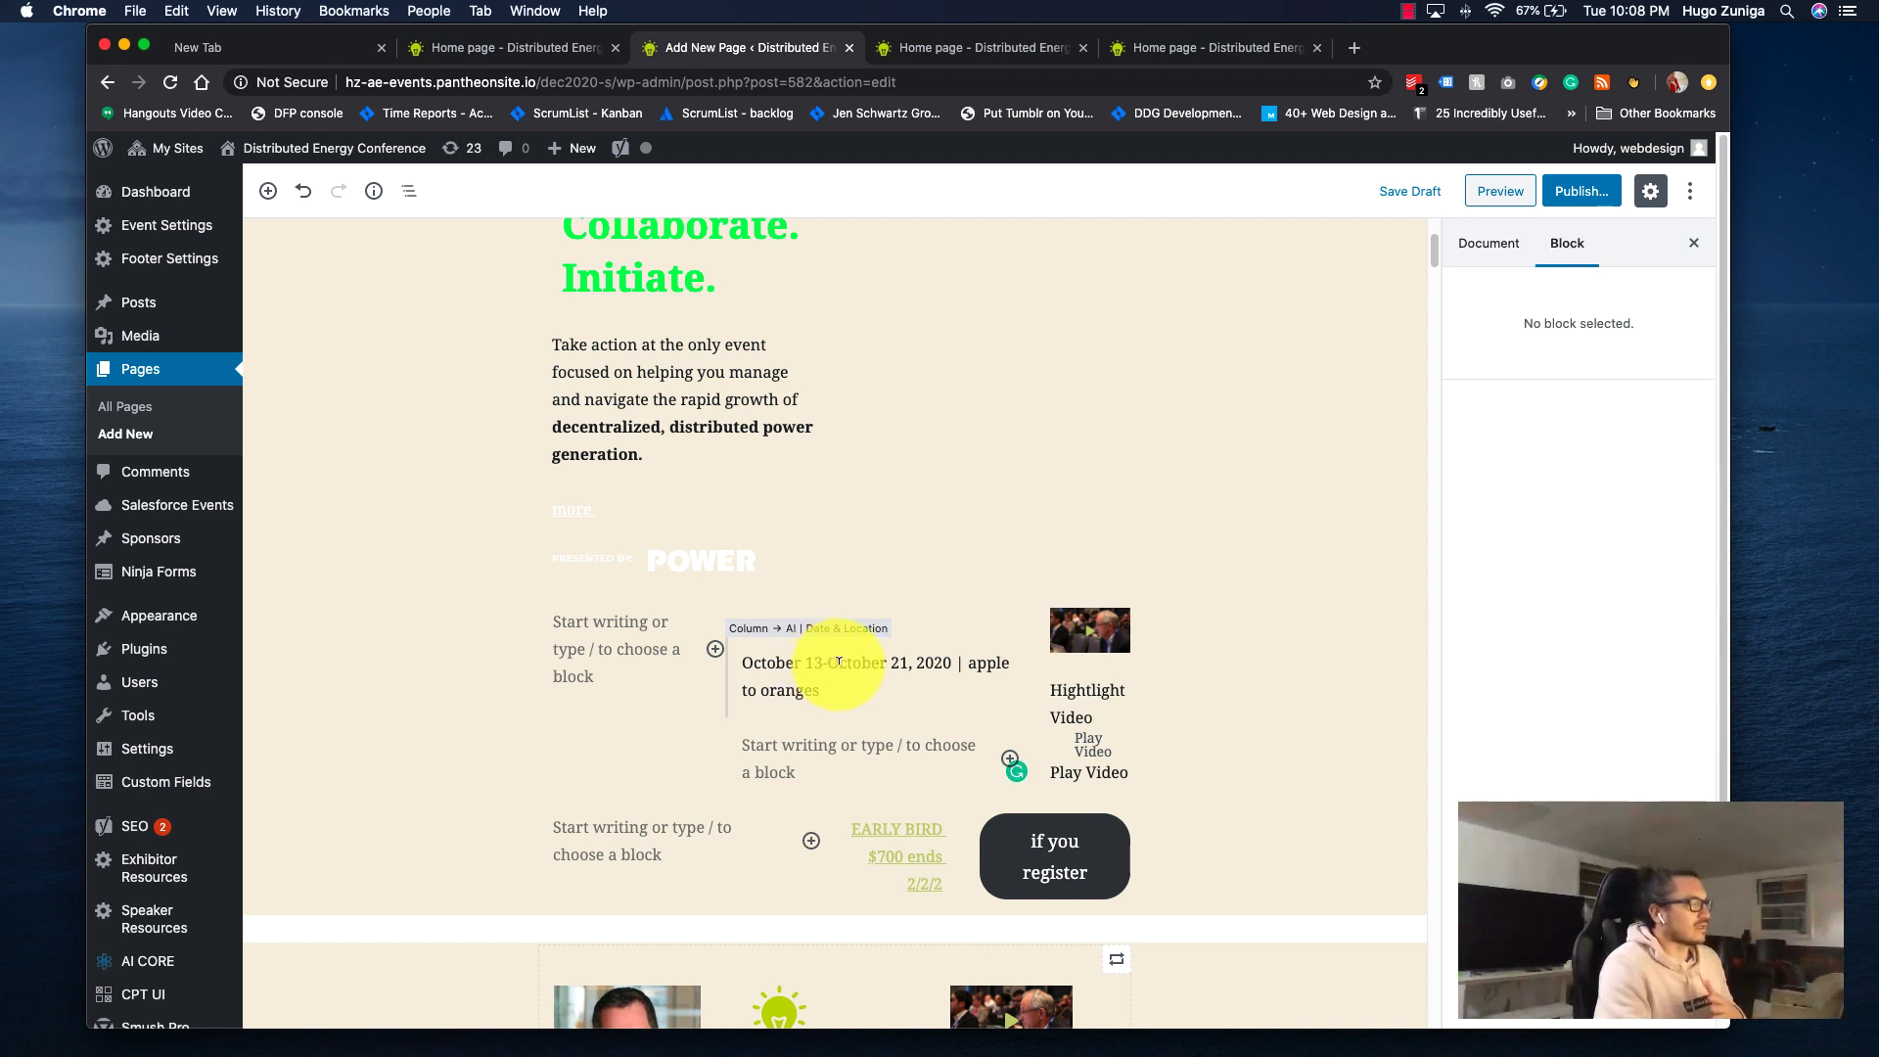
scroll(839, 663, down, 2)
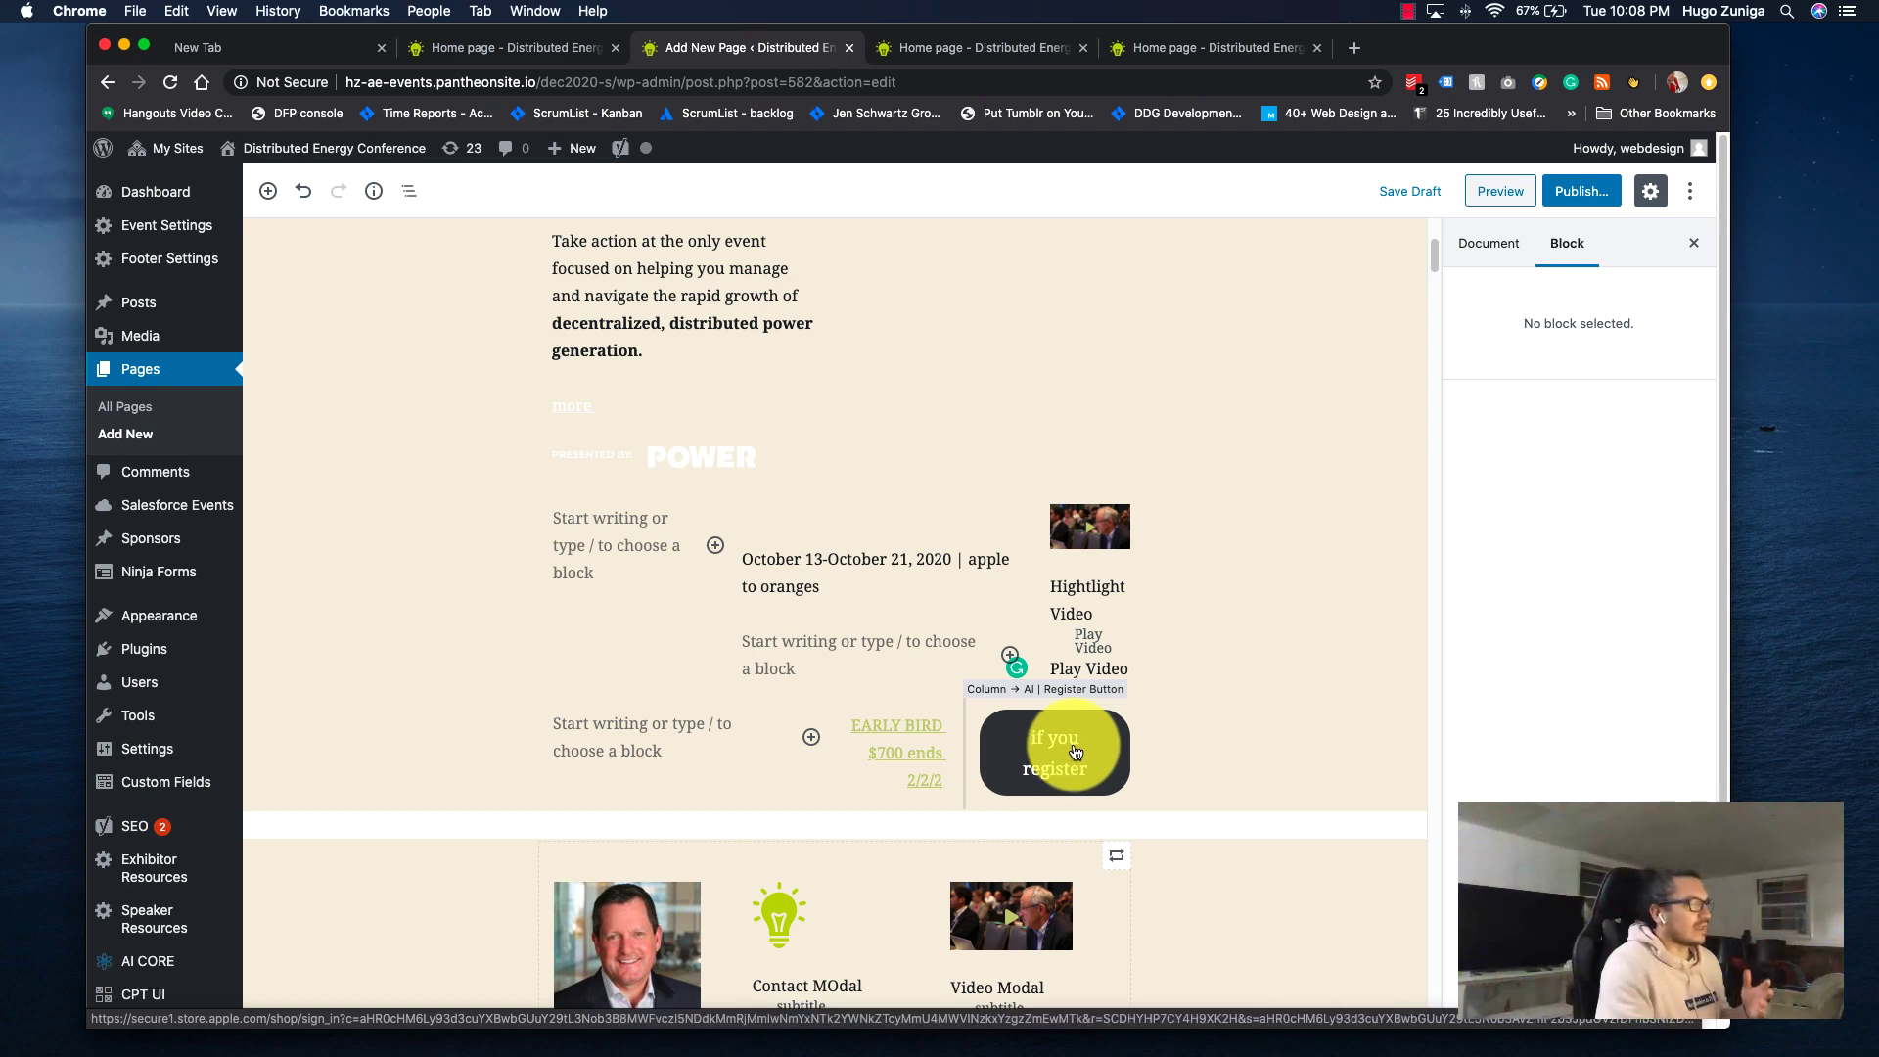
scroll(1076, 751, down, 1)
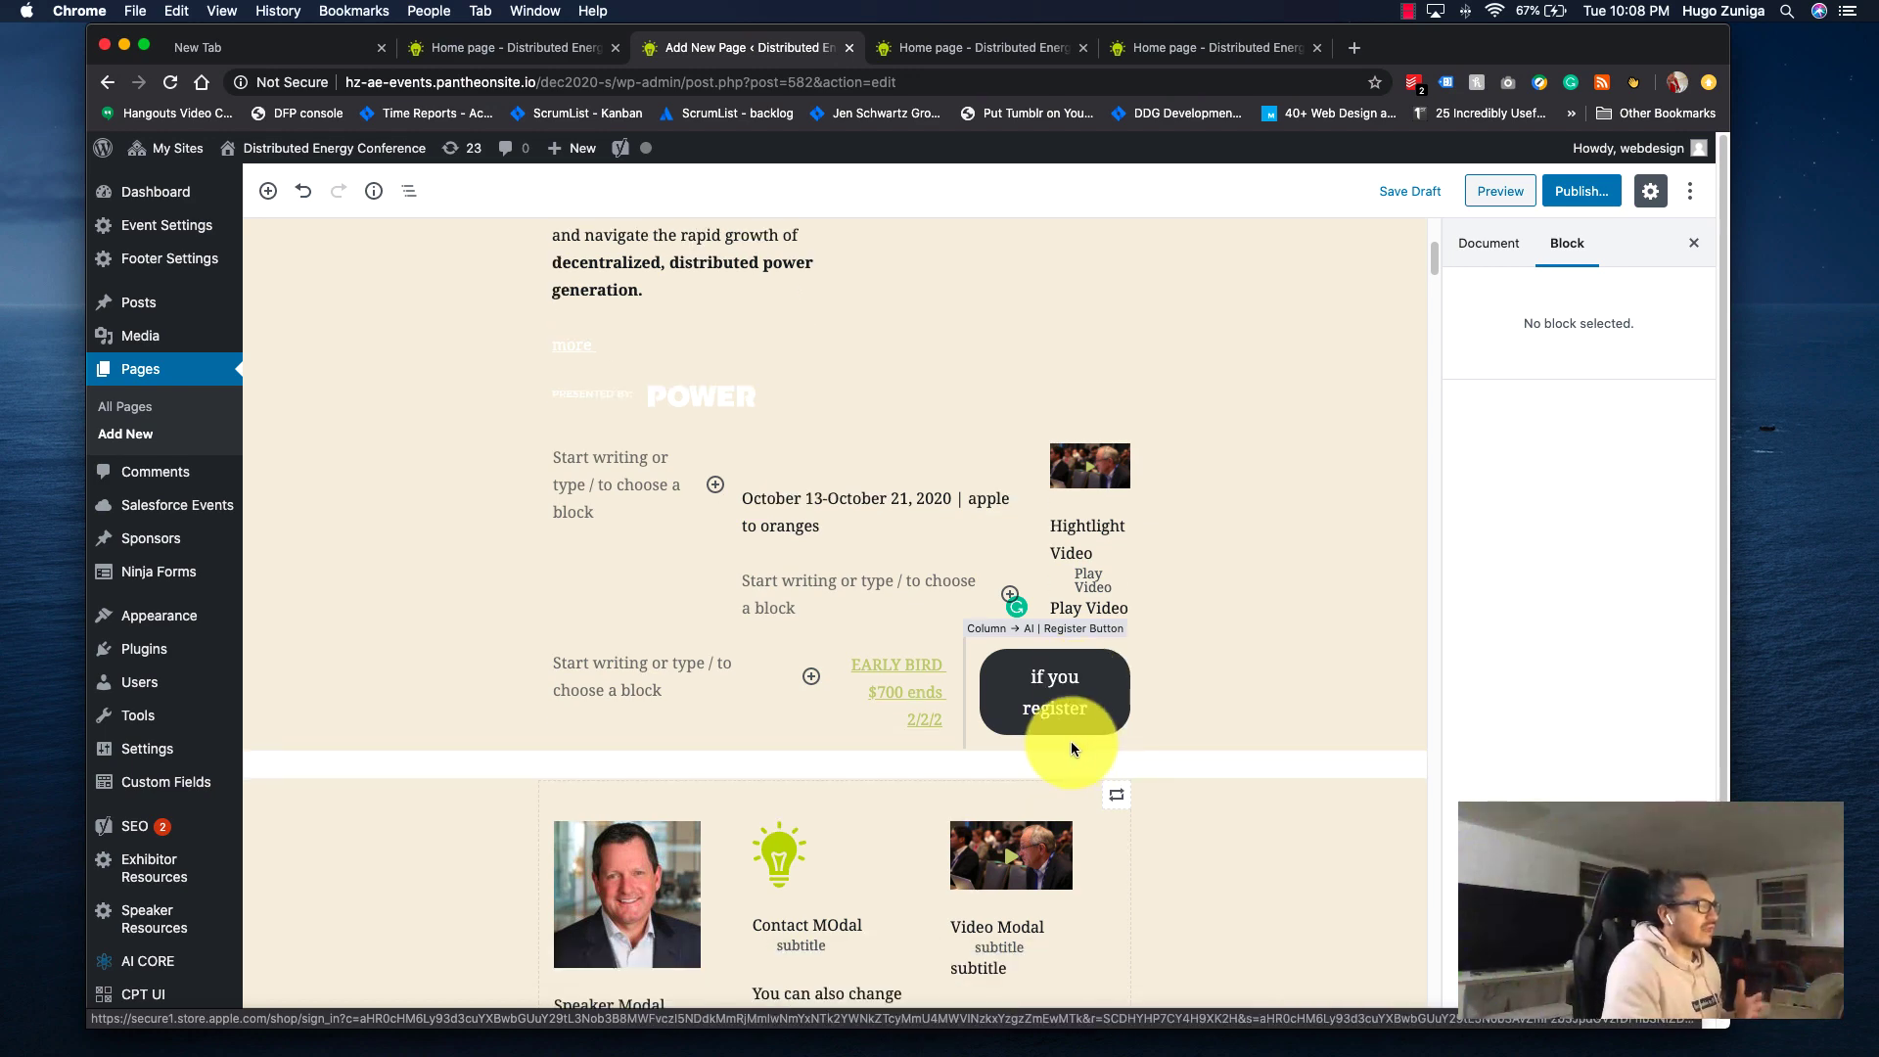
click(934, 695)
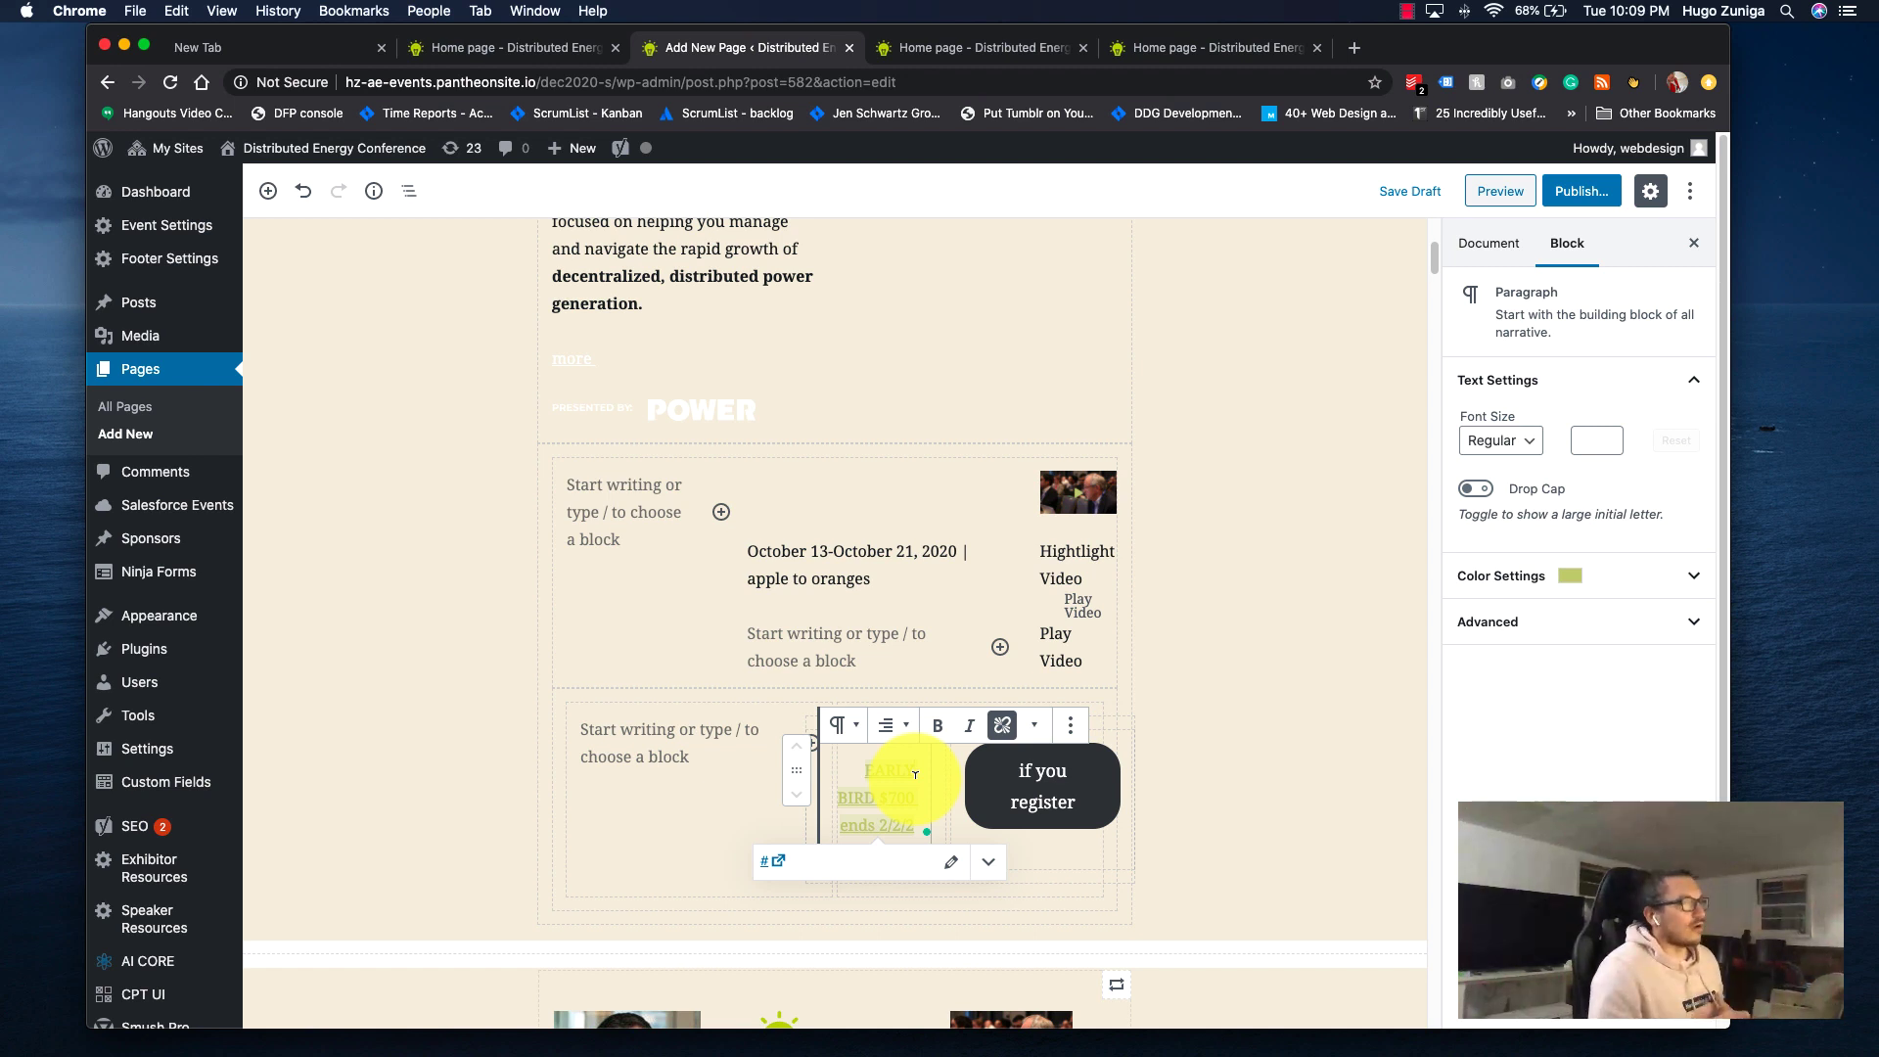
click(1149, 724)
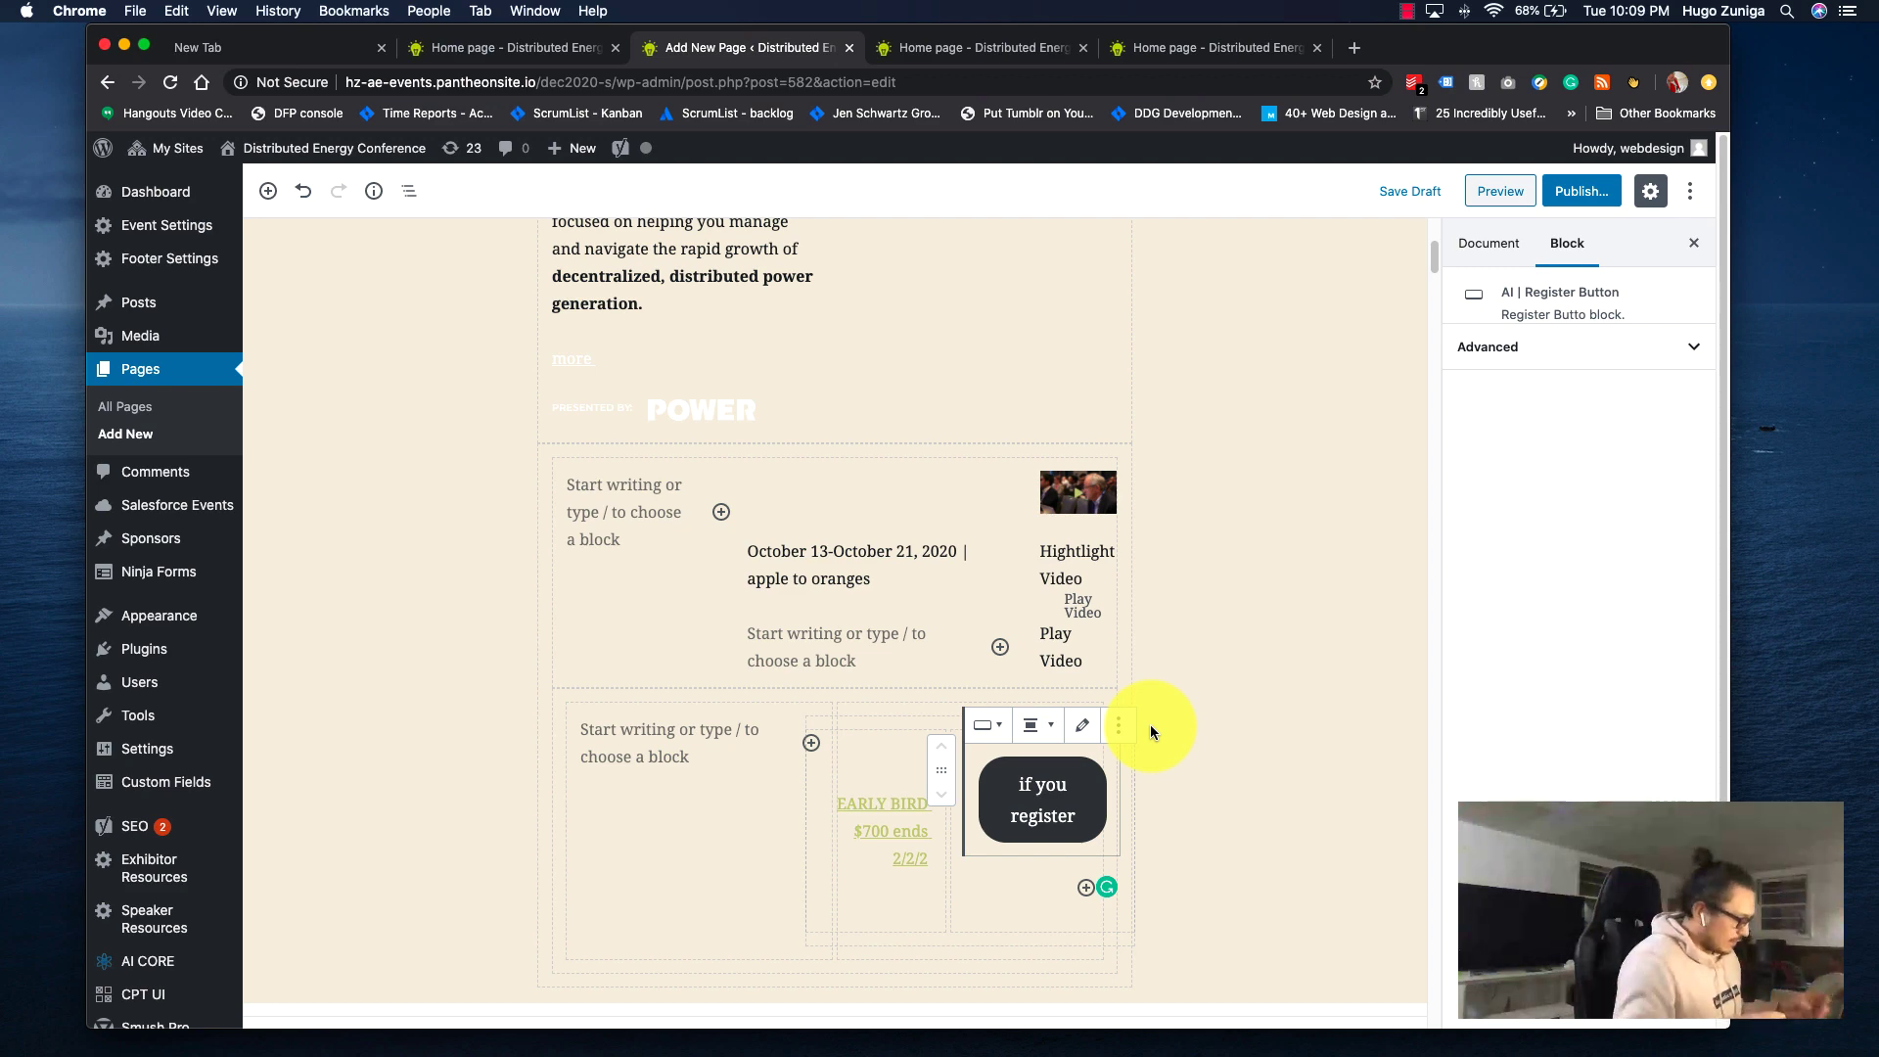
Open the live distributedenergyconference.com site in a new tab and go to its What to Expect page from the site menu.
key(super+t)
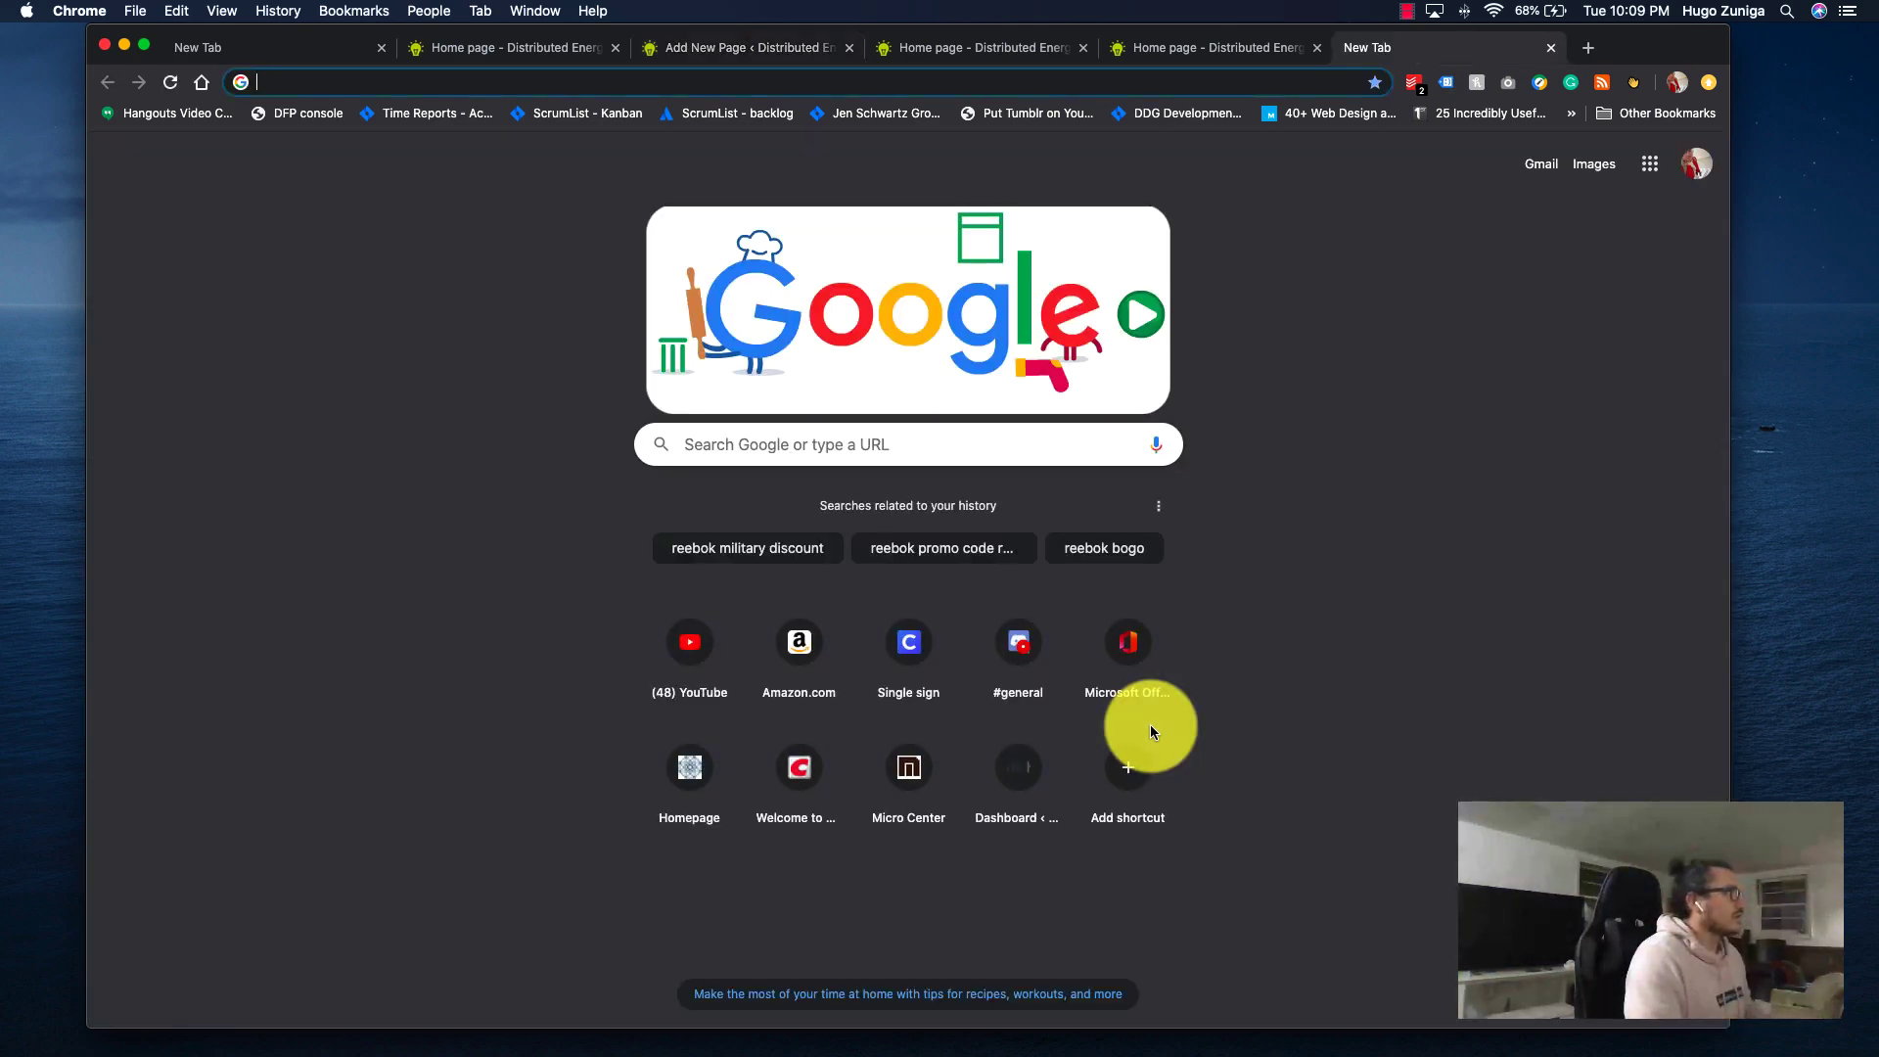
text(distr)
key(Return)
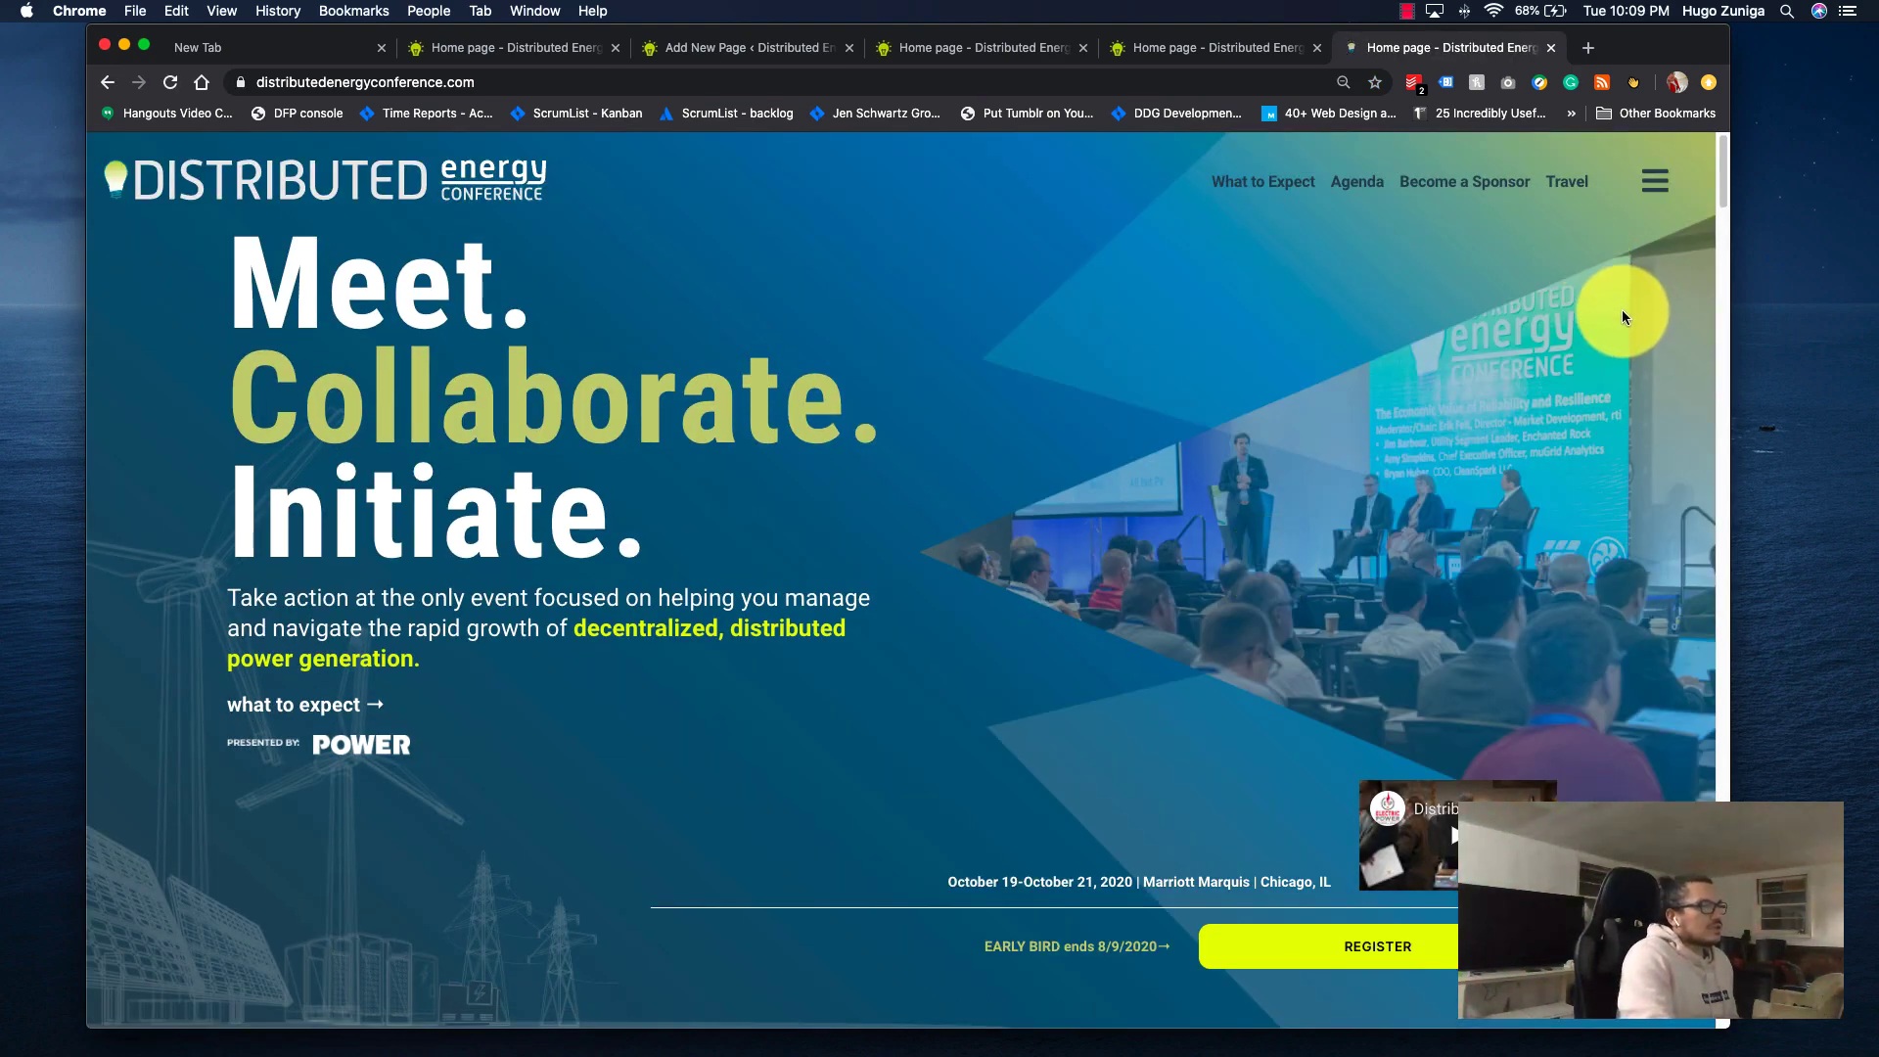
click(1654, 181)
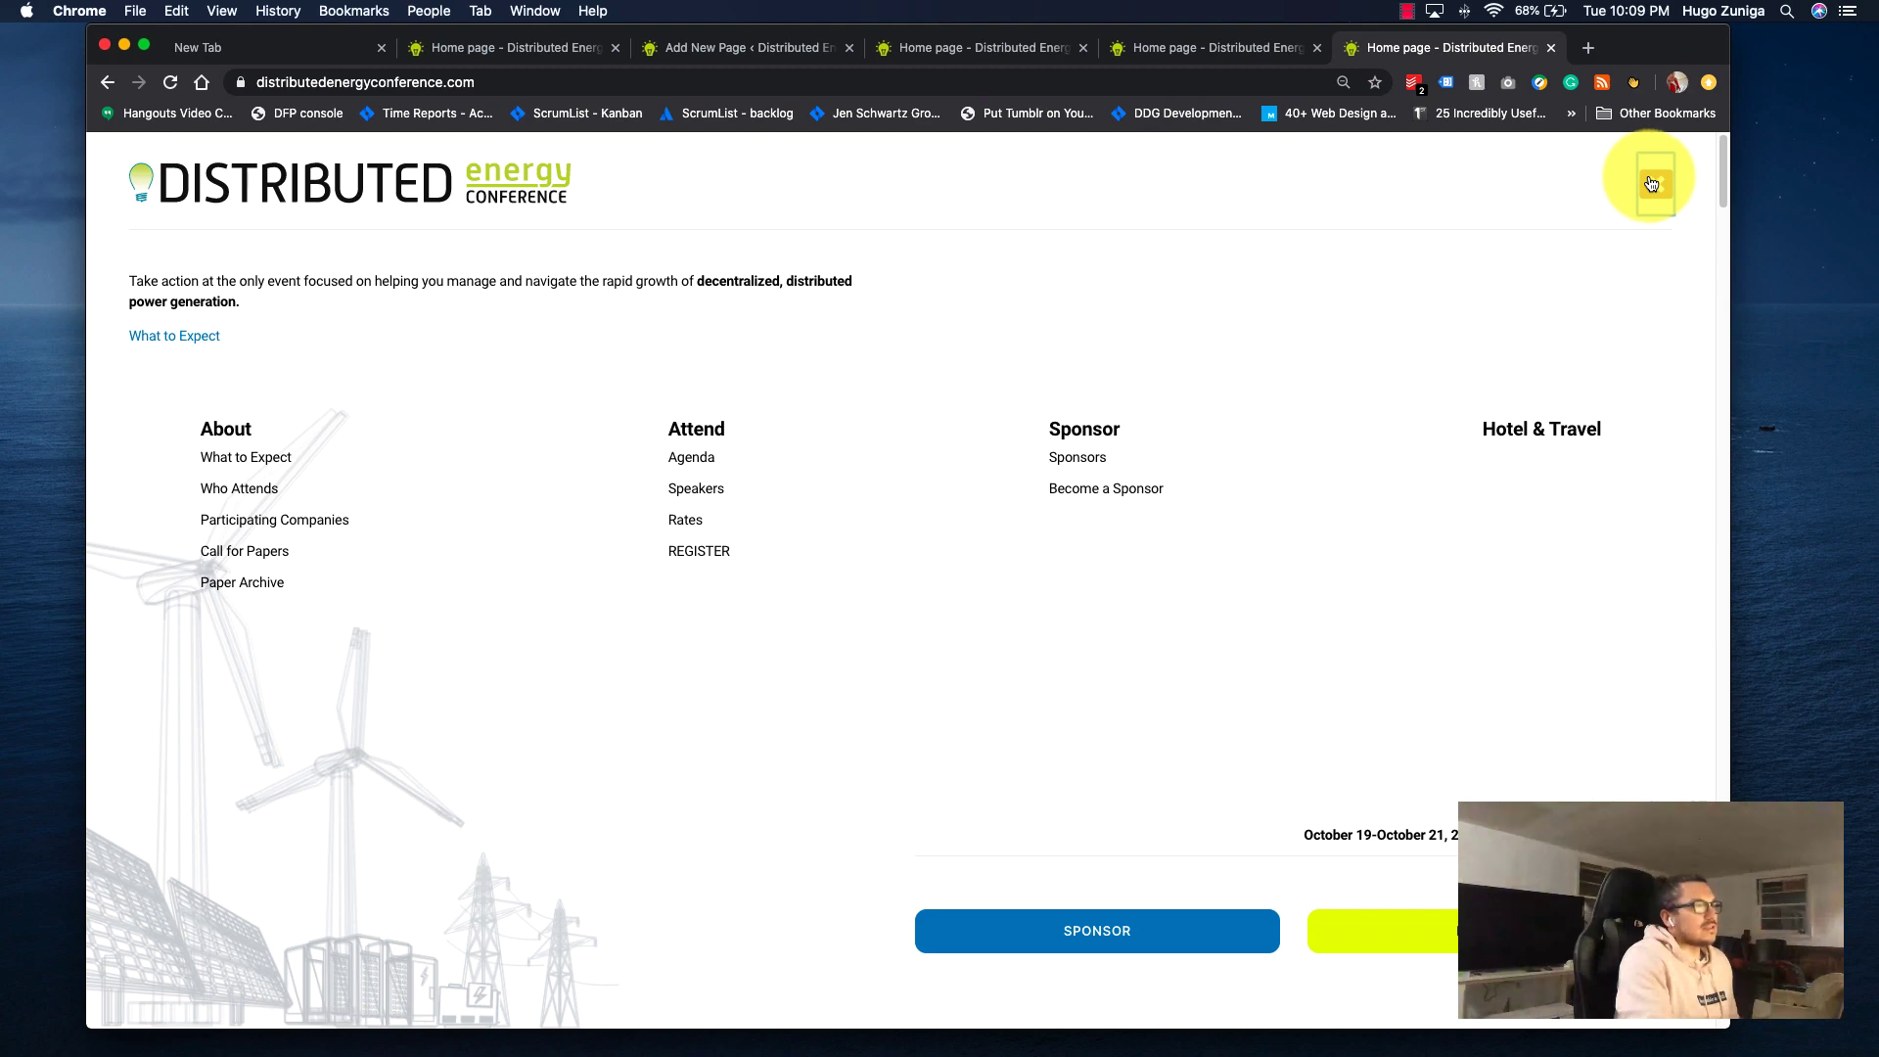
click(274, 459)
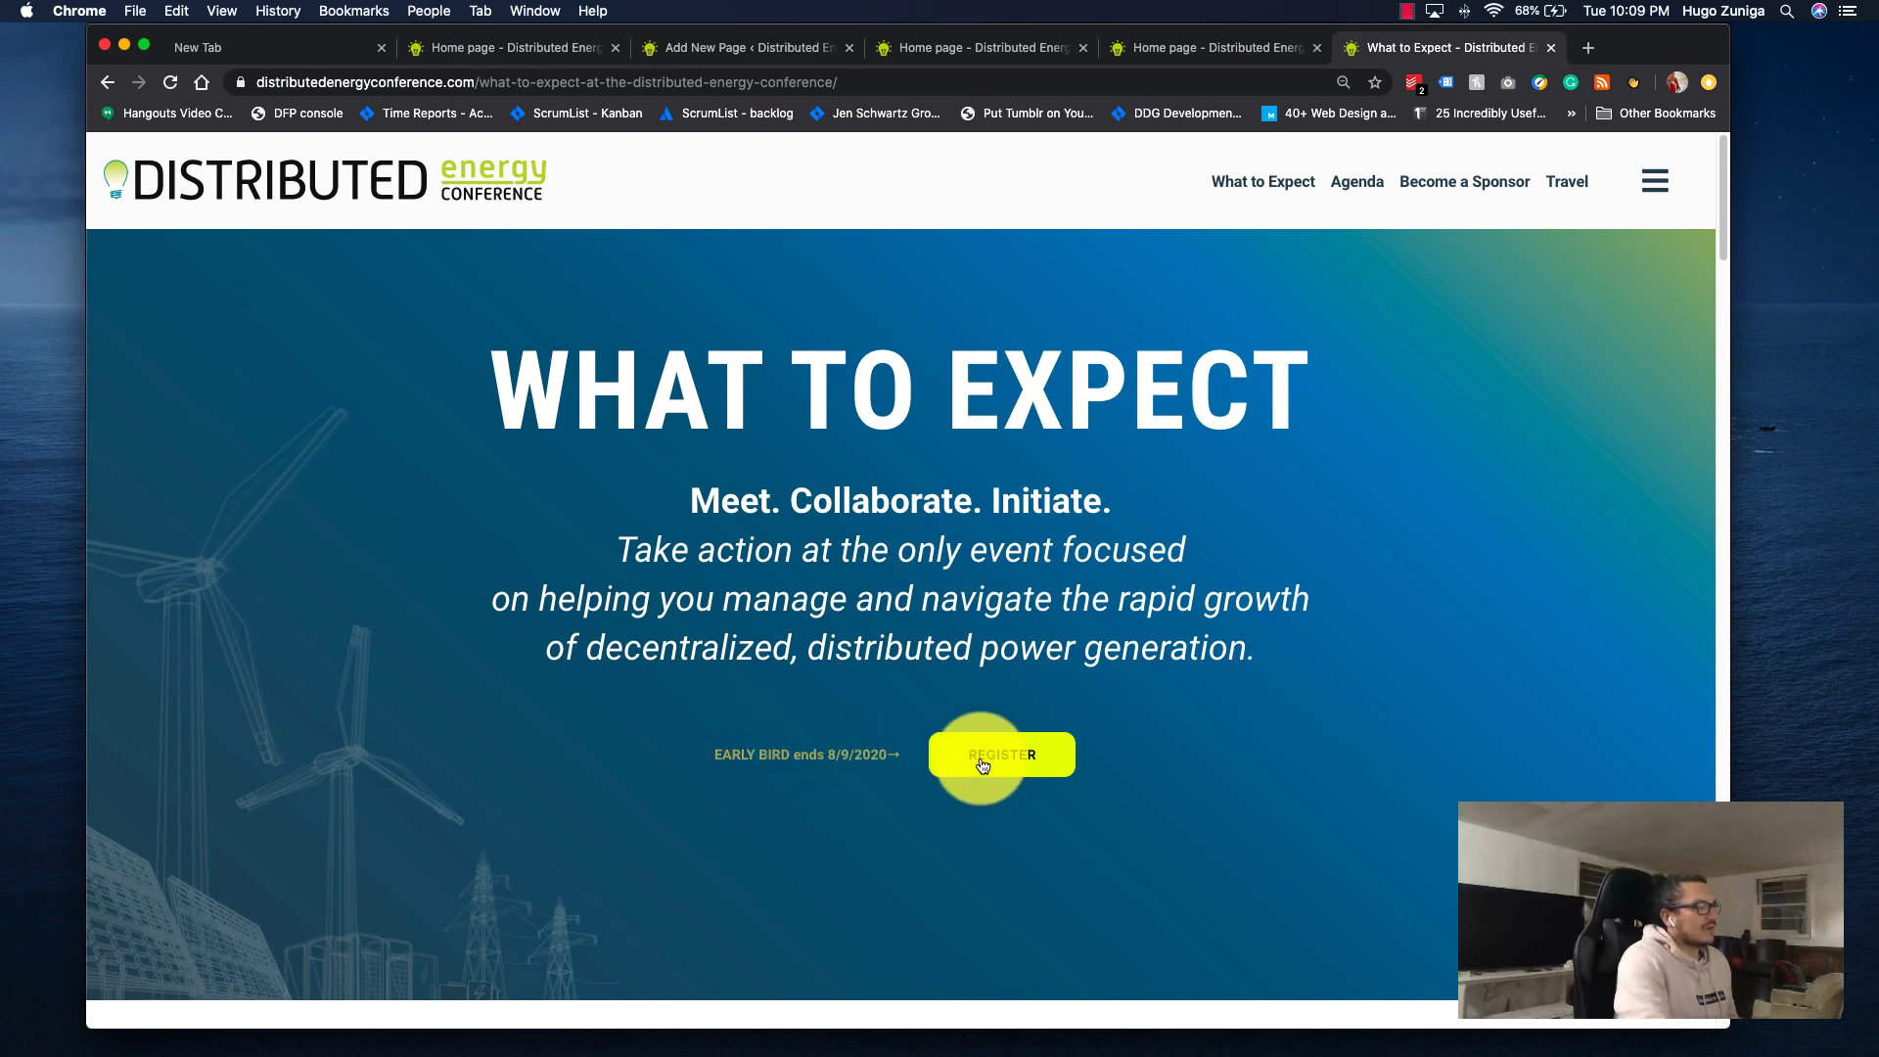
Look through the live What to Expect page, from the attendee quotes to the "Why attend?" and "What will you learn?" sections.
scroll(1171, 771, down, 10)
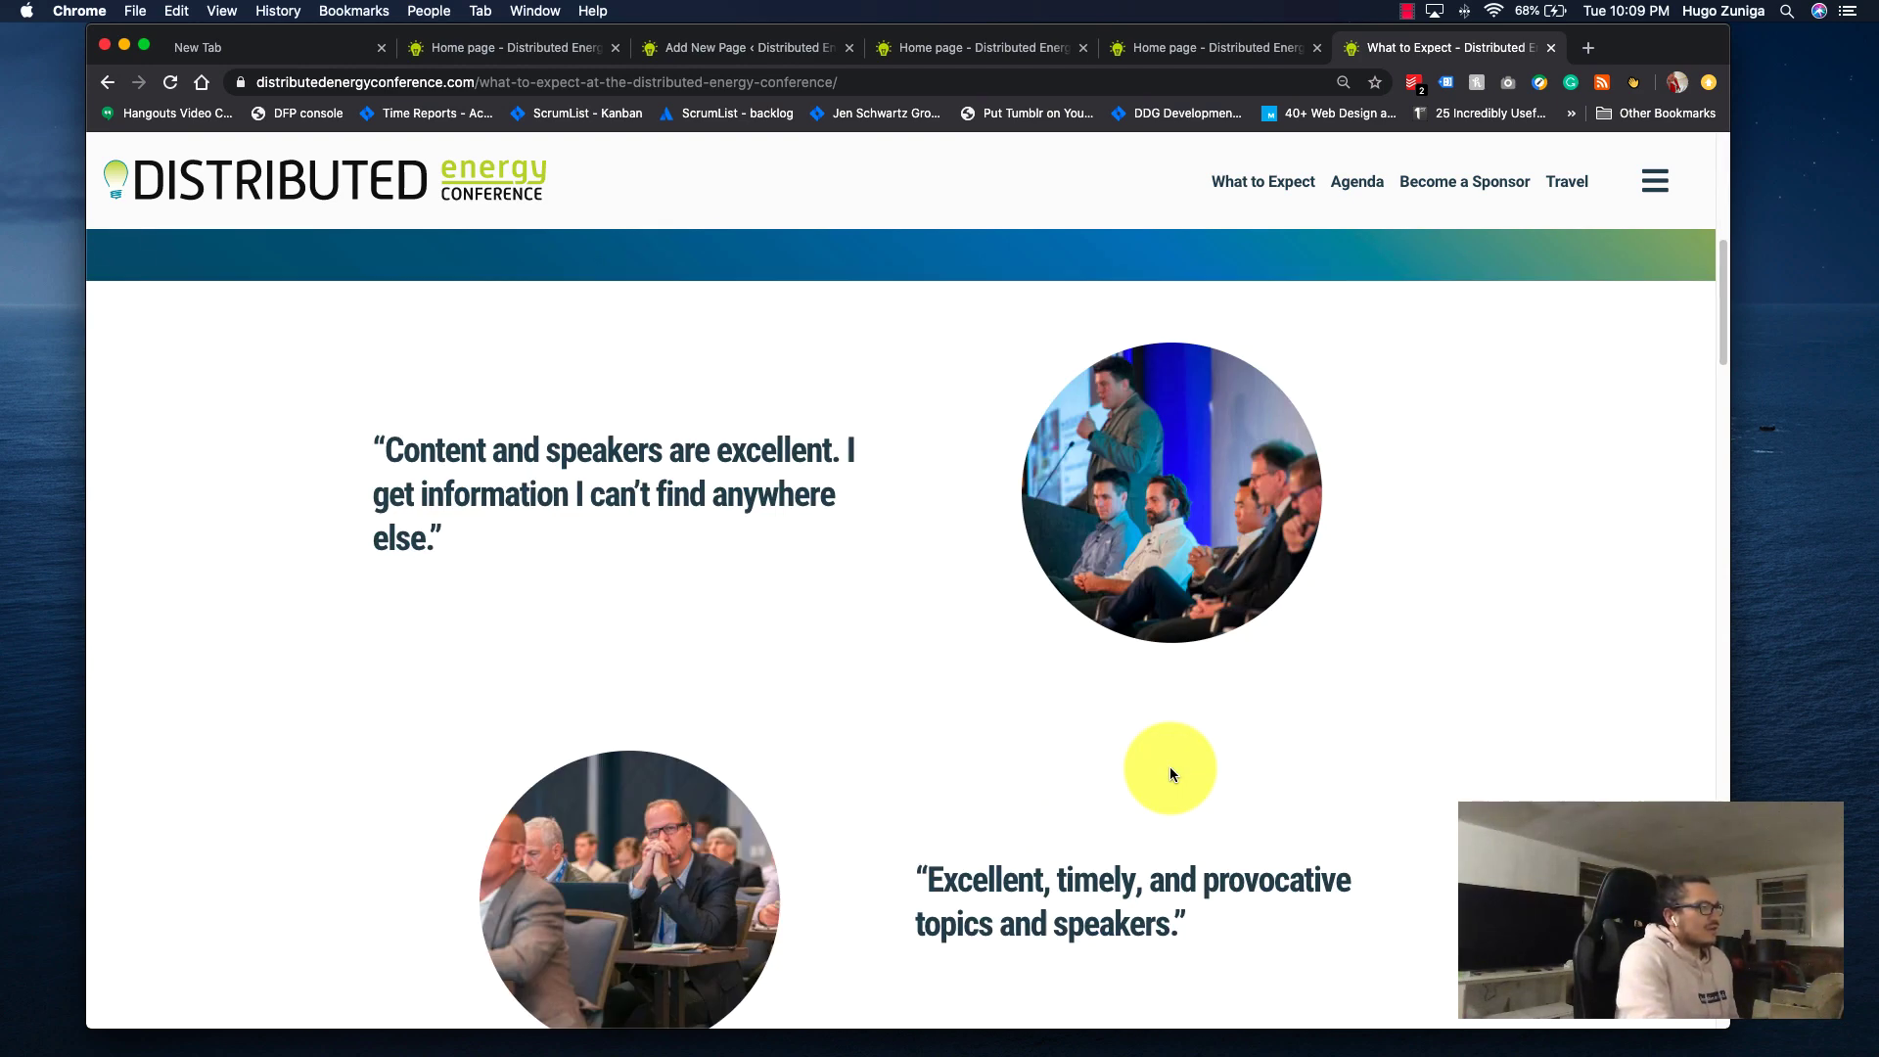
scroll(1171, 771, down, 5)
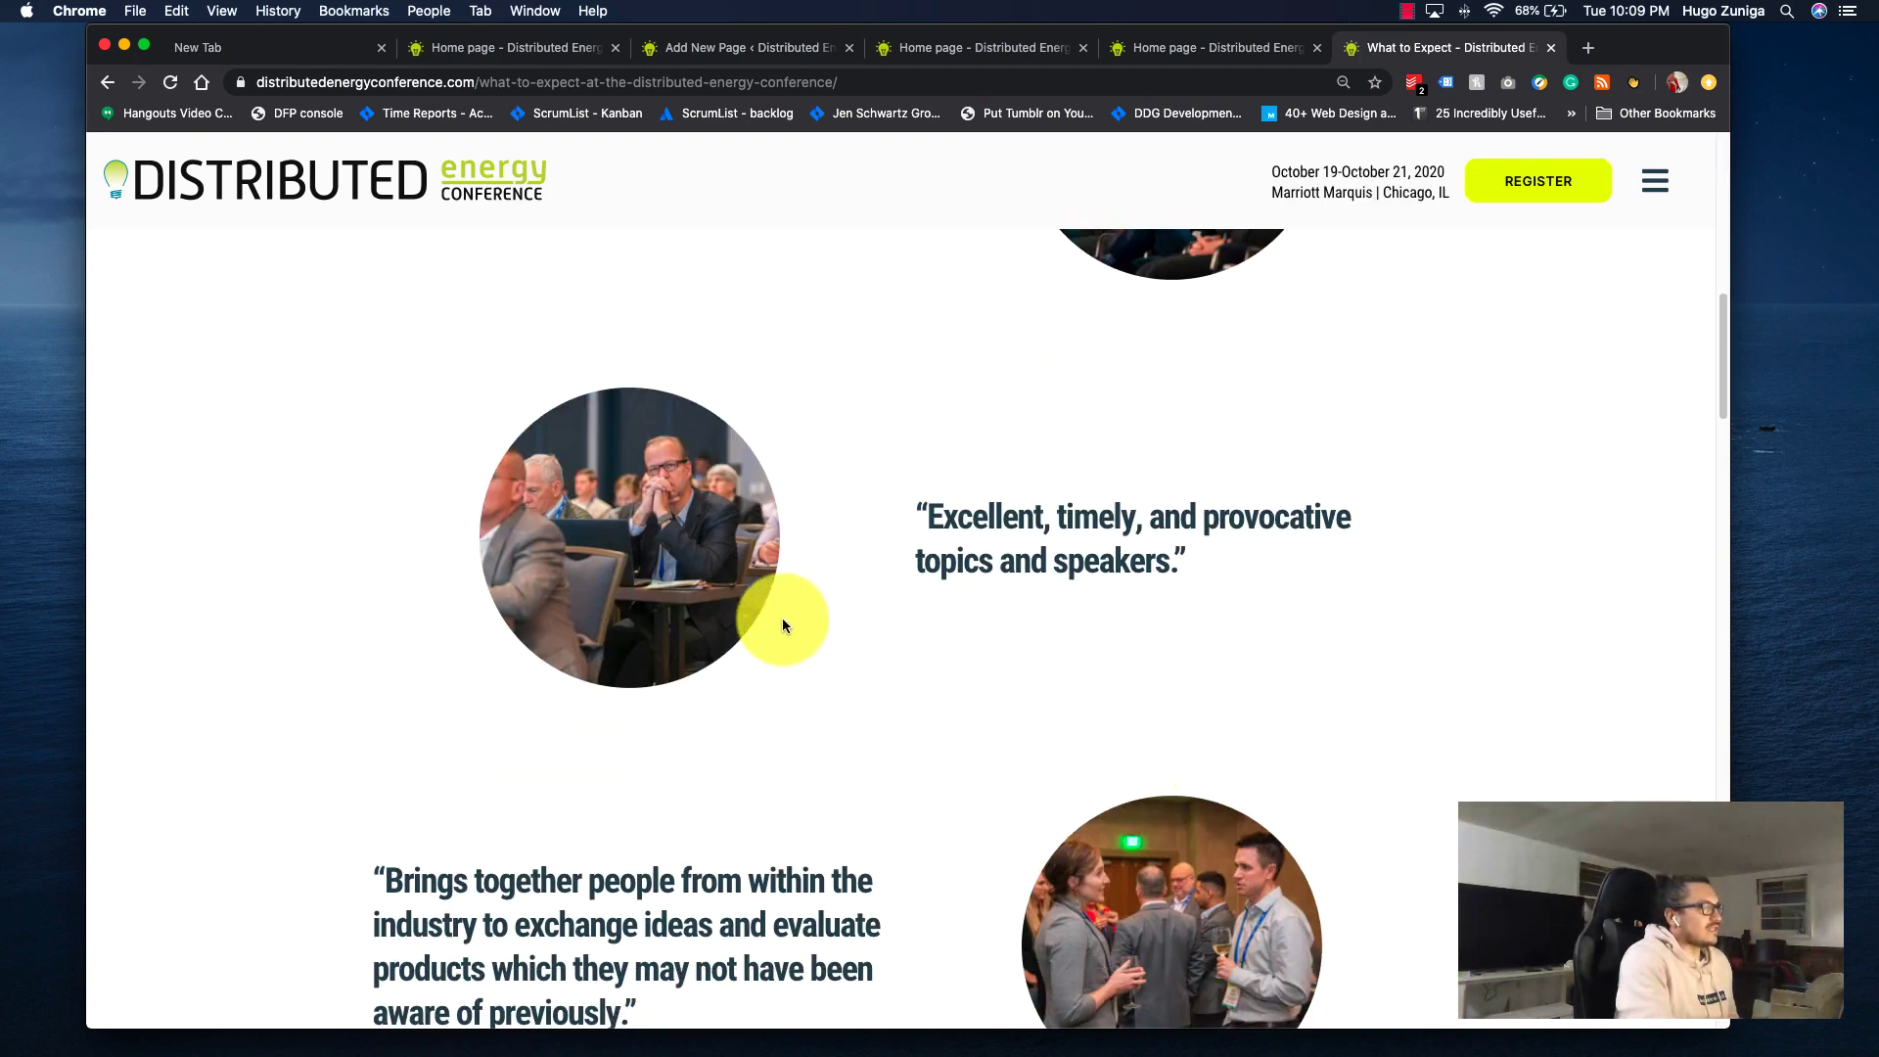
scroll(772, 608, down, 8)
scroll(979, 634, down, 20)
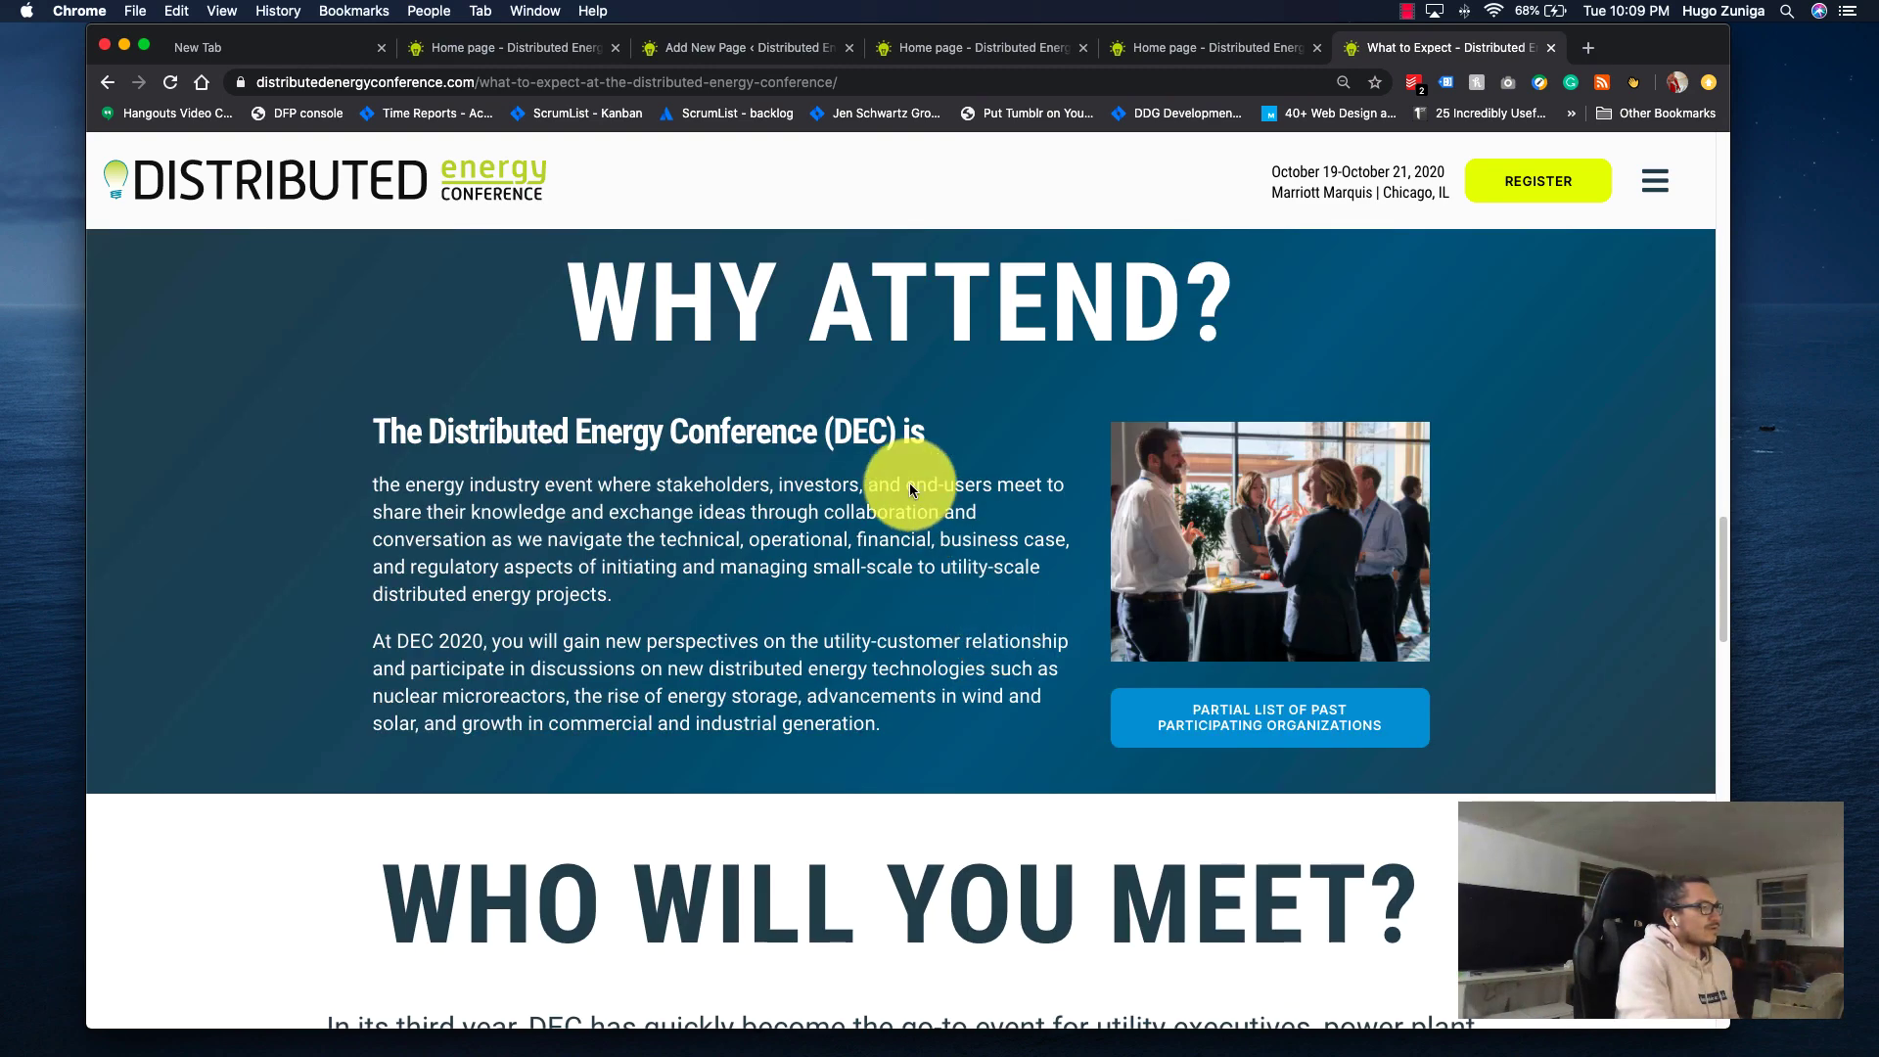
triple_click(894, 303)
click(869, 428)
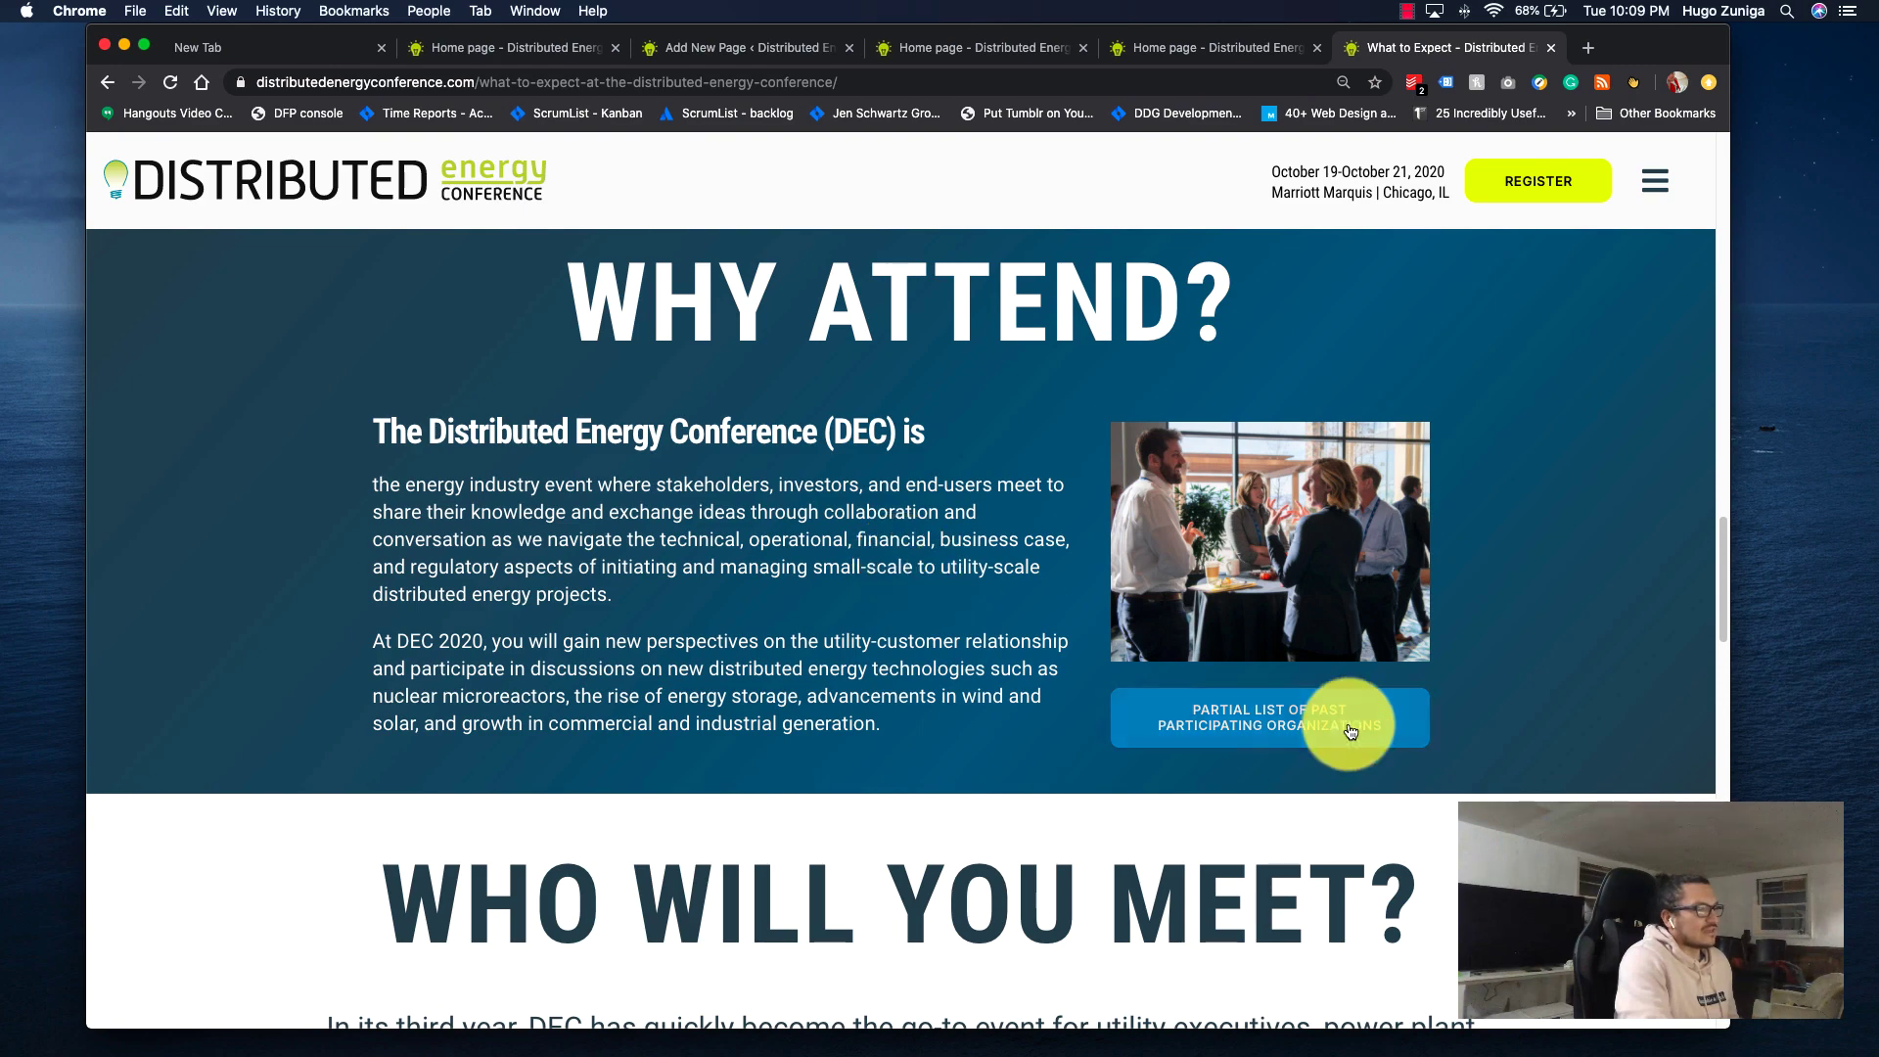
scroll(1344, 721, down, 15)
scroll(1342, 718, down, 10)
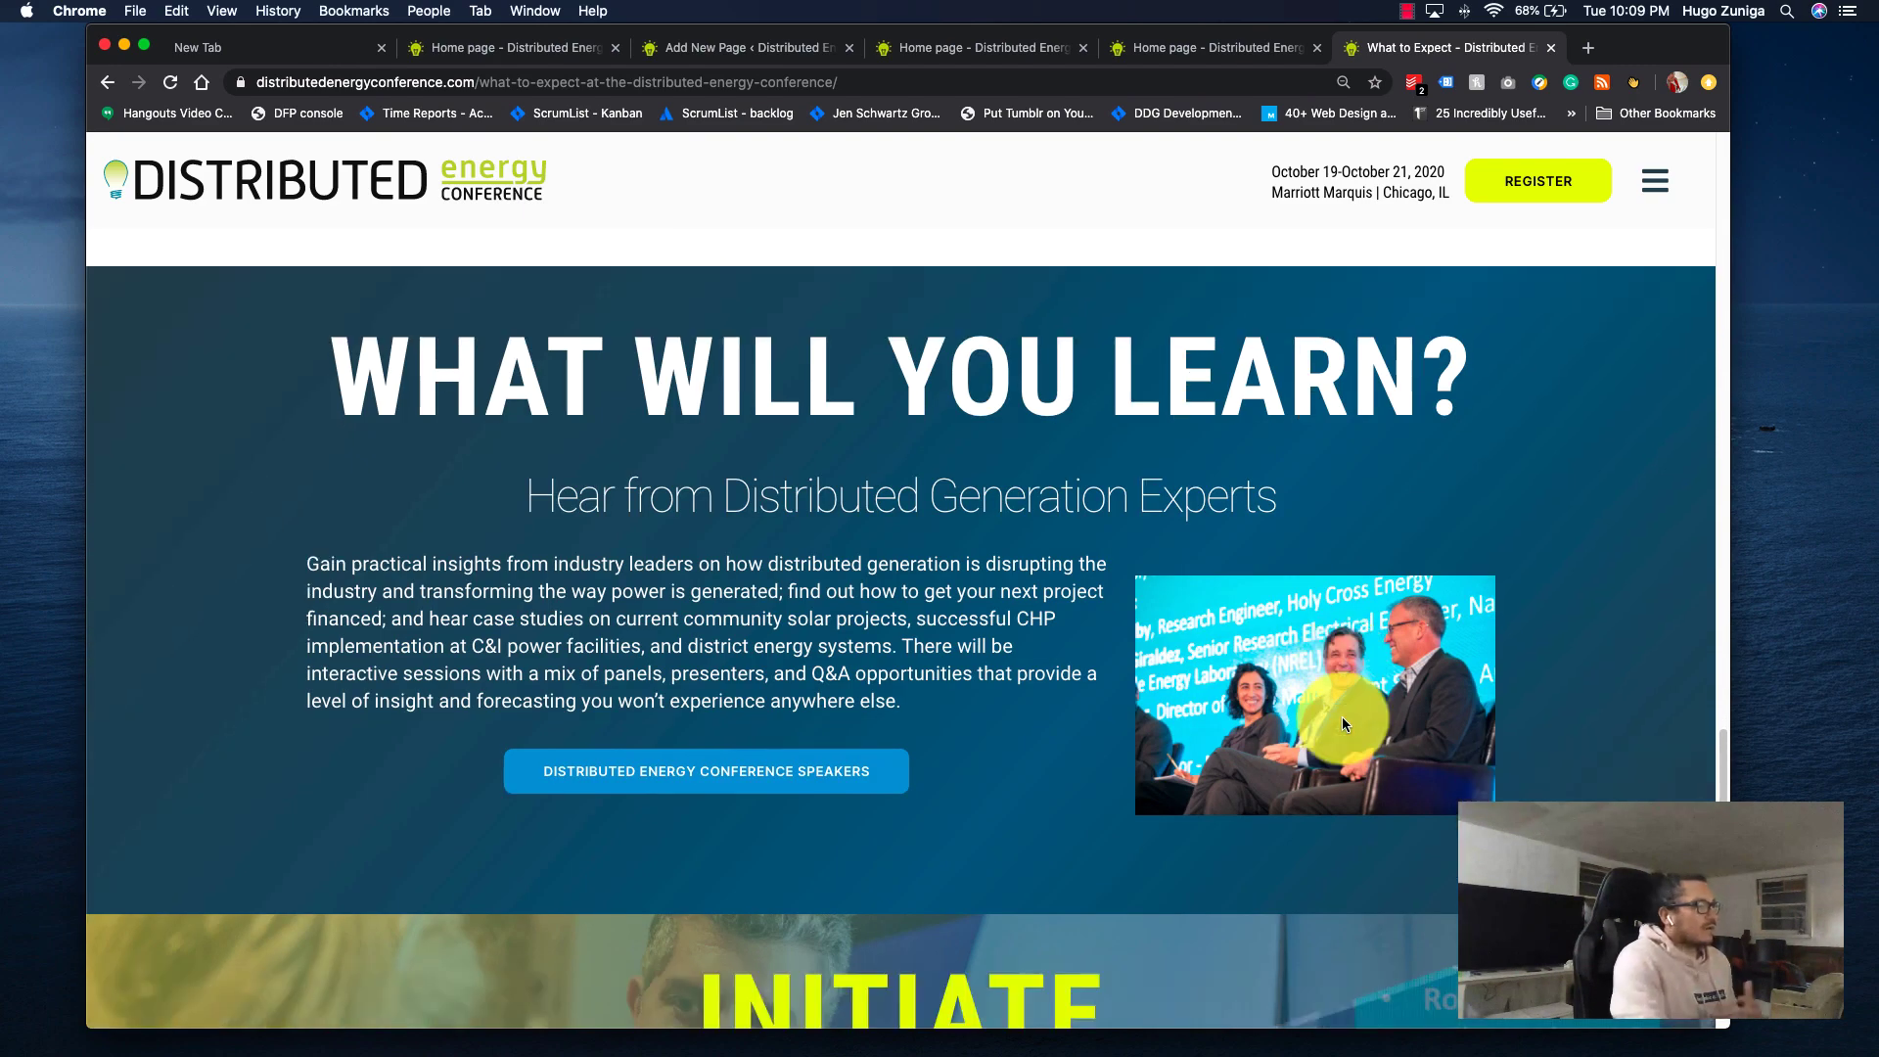
scroll(1342, 716, up, 20)
scroll(1342, 722, up, 10)
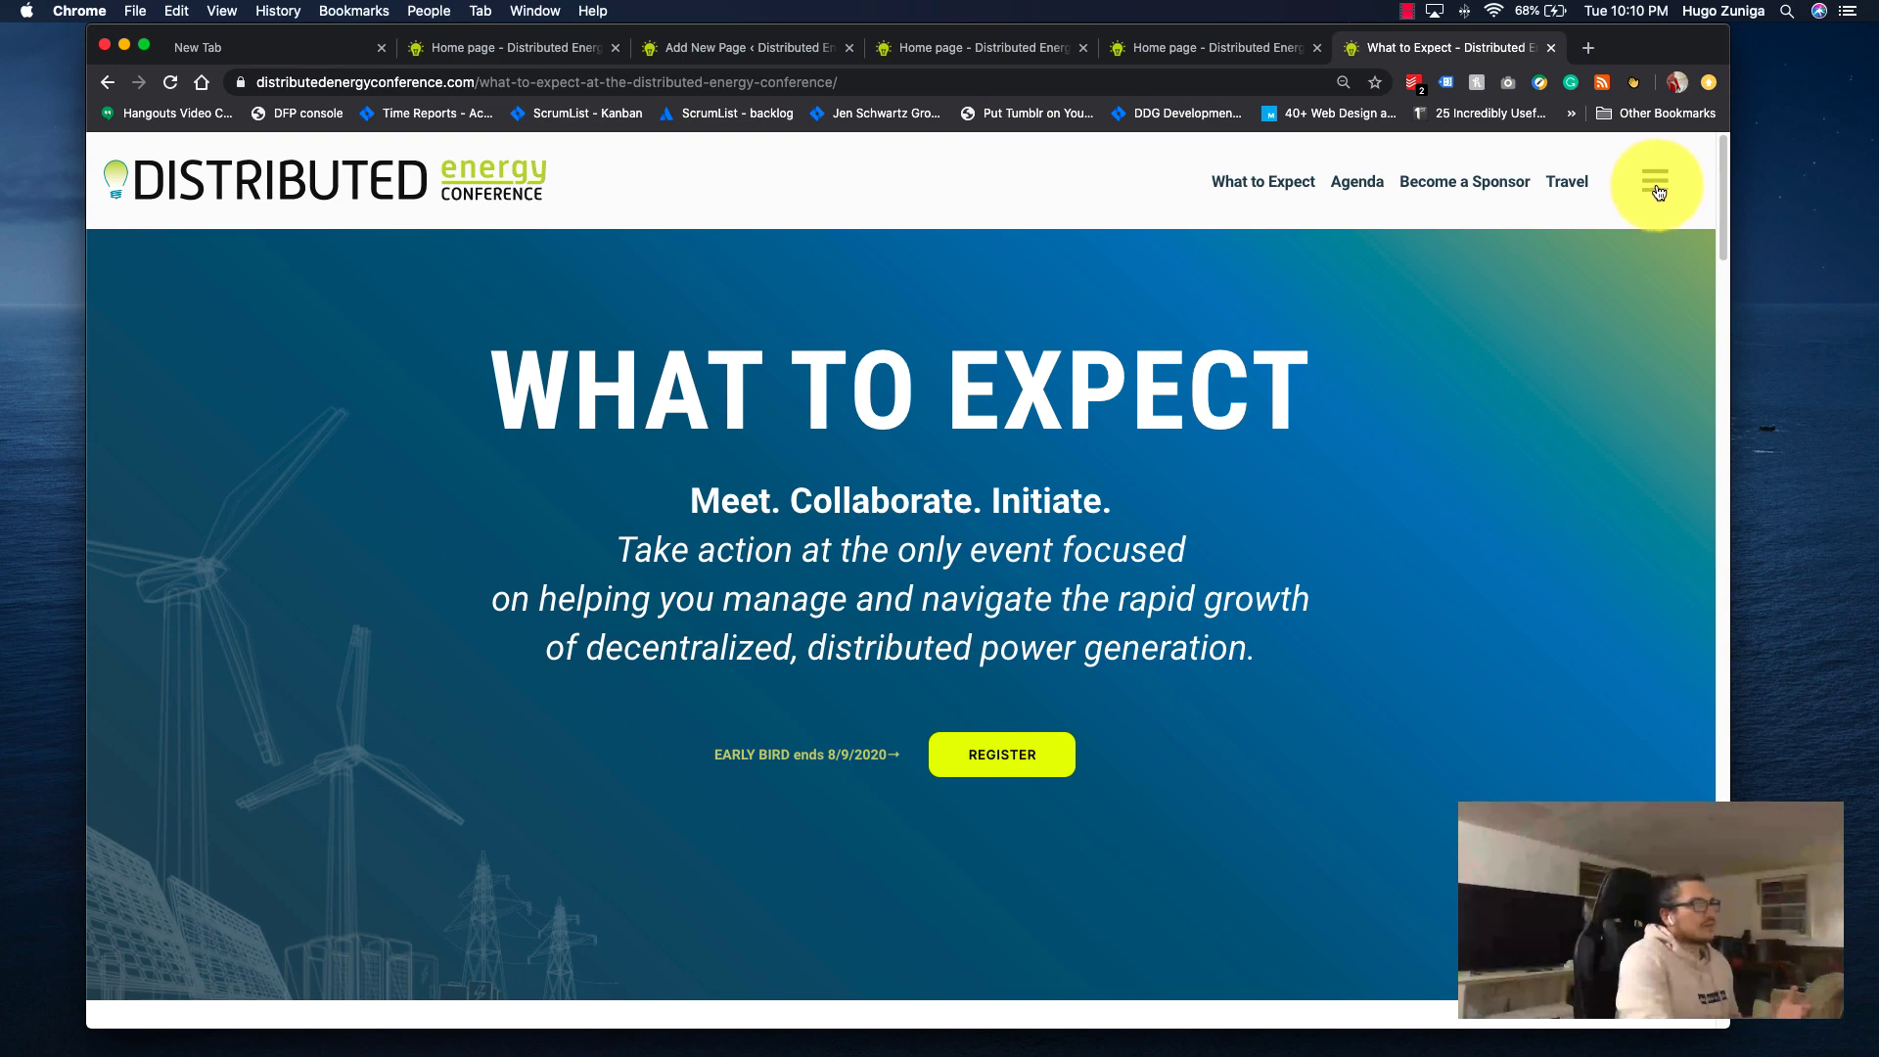
Open the live Travel page, skim its content, and examine the hotel heading and address over the header image.
click(1578, 184)
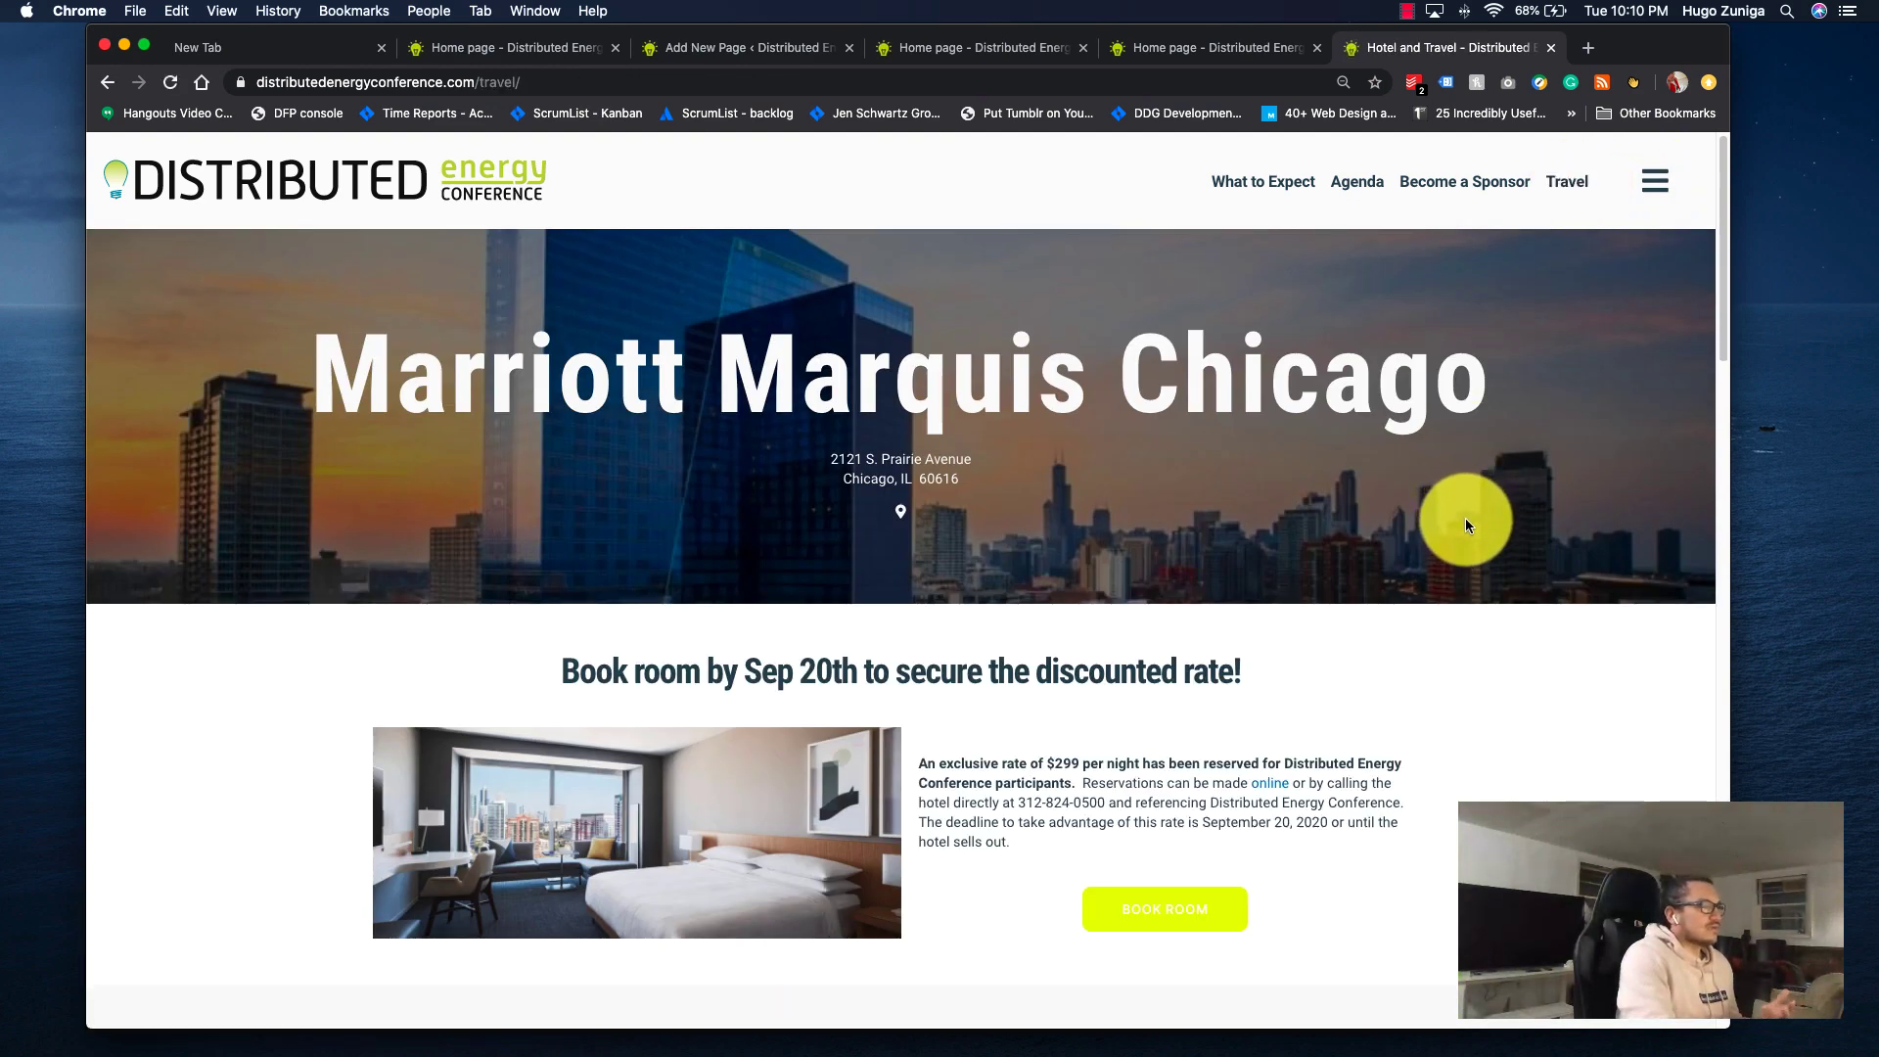
scroll(1464, 524, down, 7)
scroll(1465, 526, down, 15)
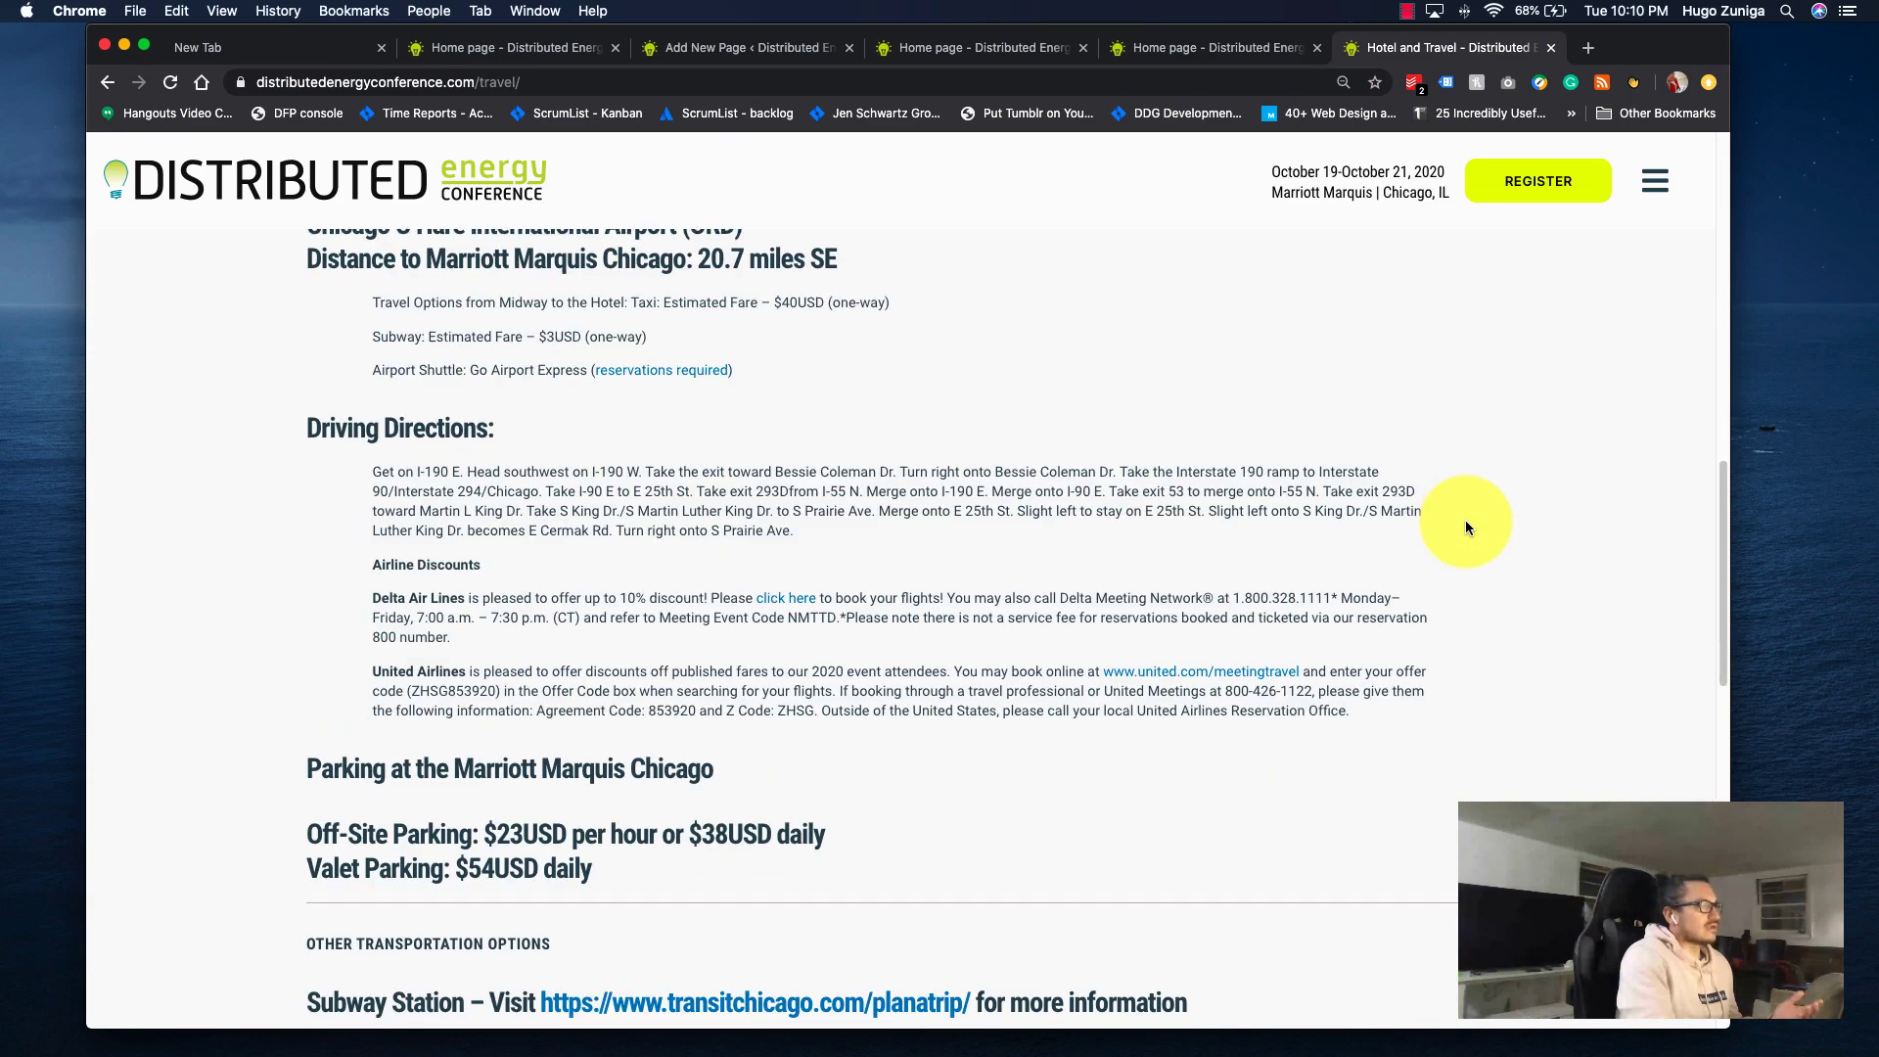
scroll(1465, 527, up, 20)
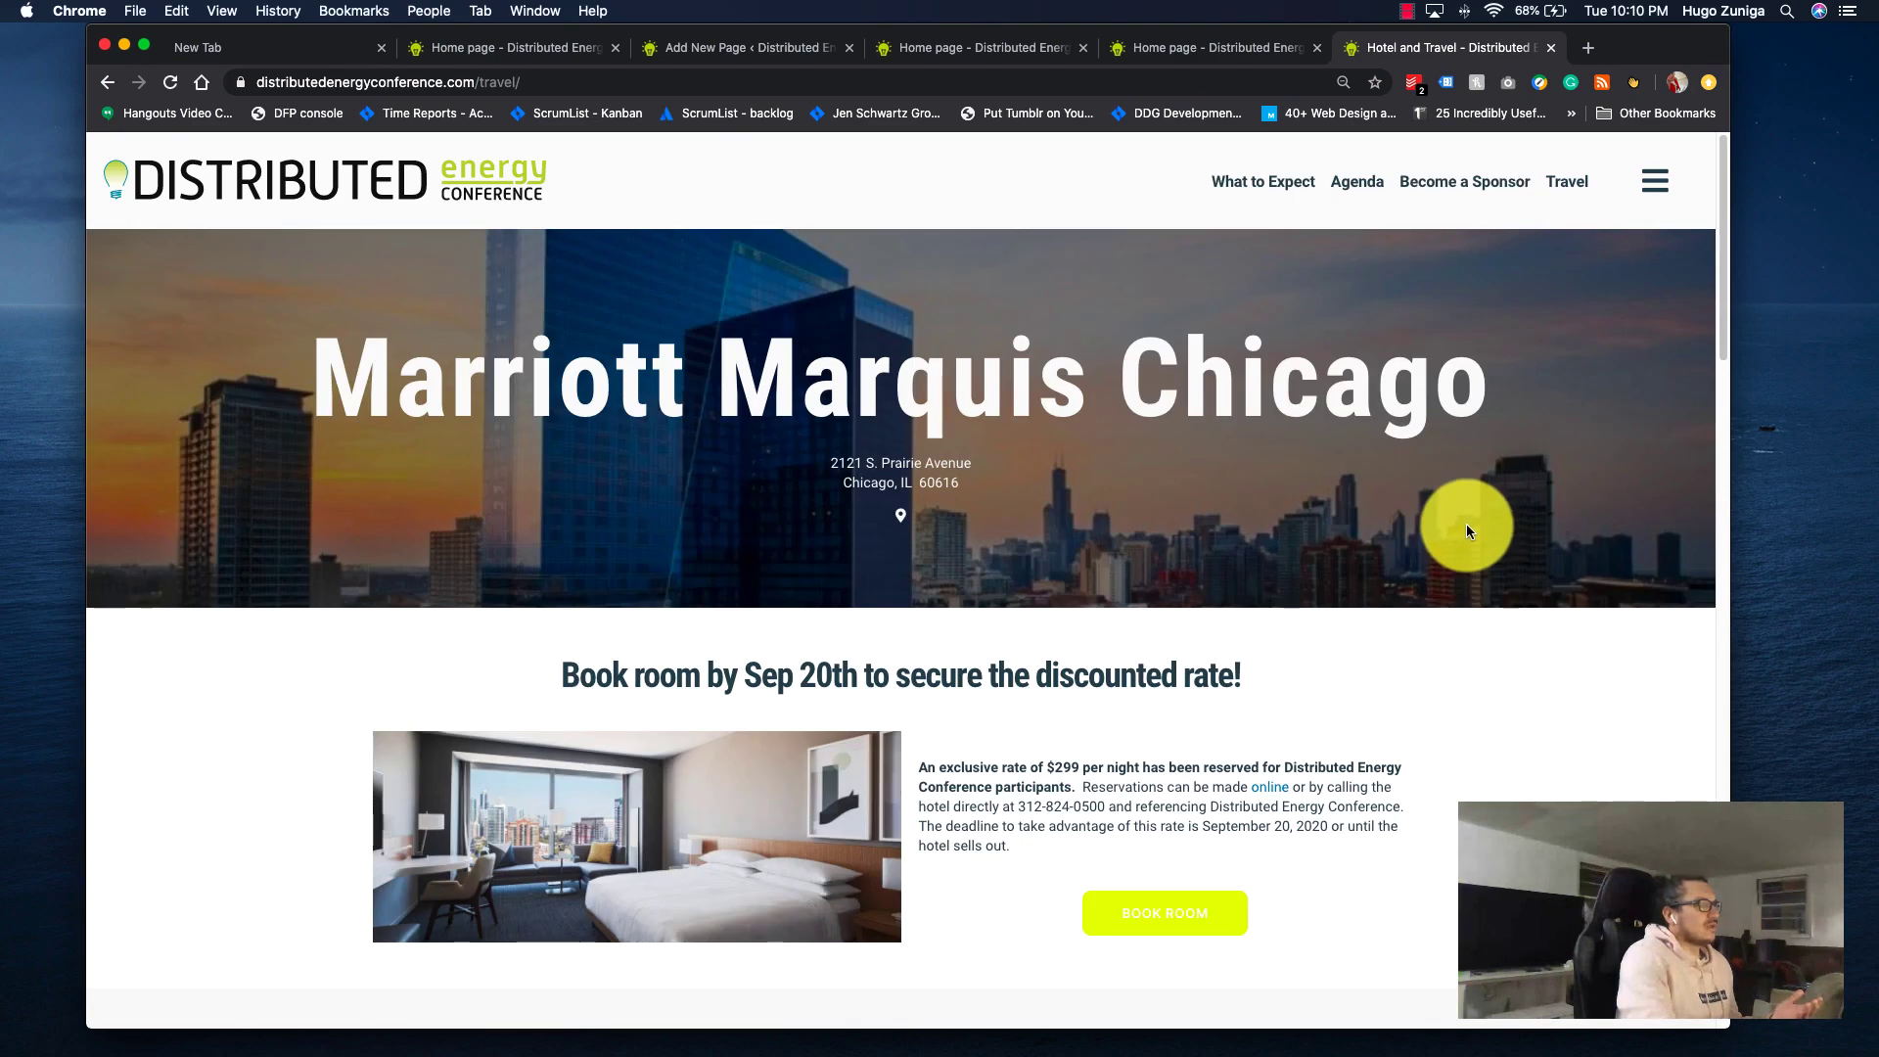
triple_click(932, 380)
click(1194, 546)
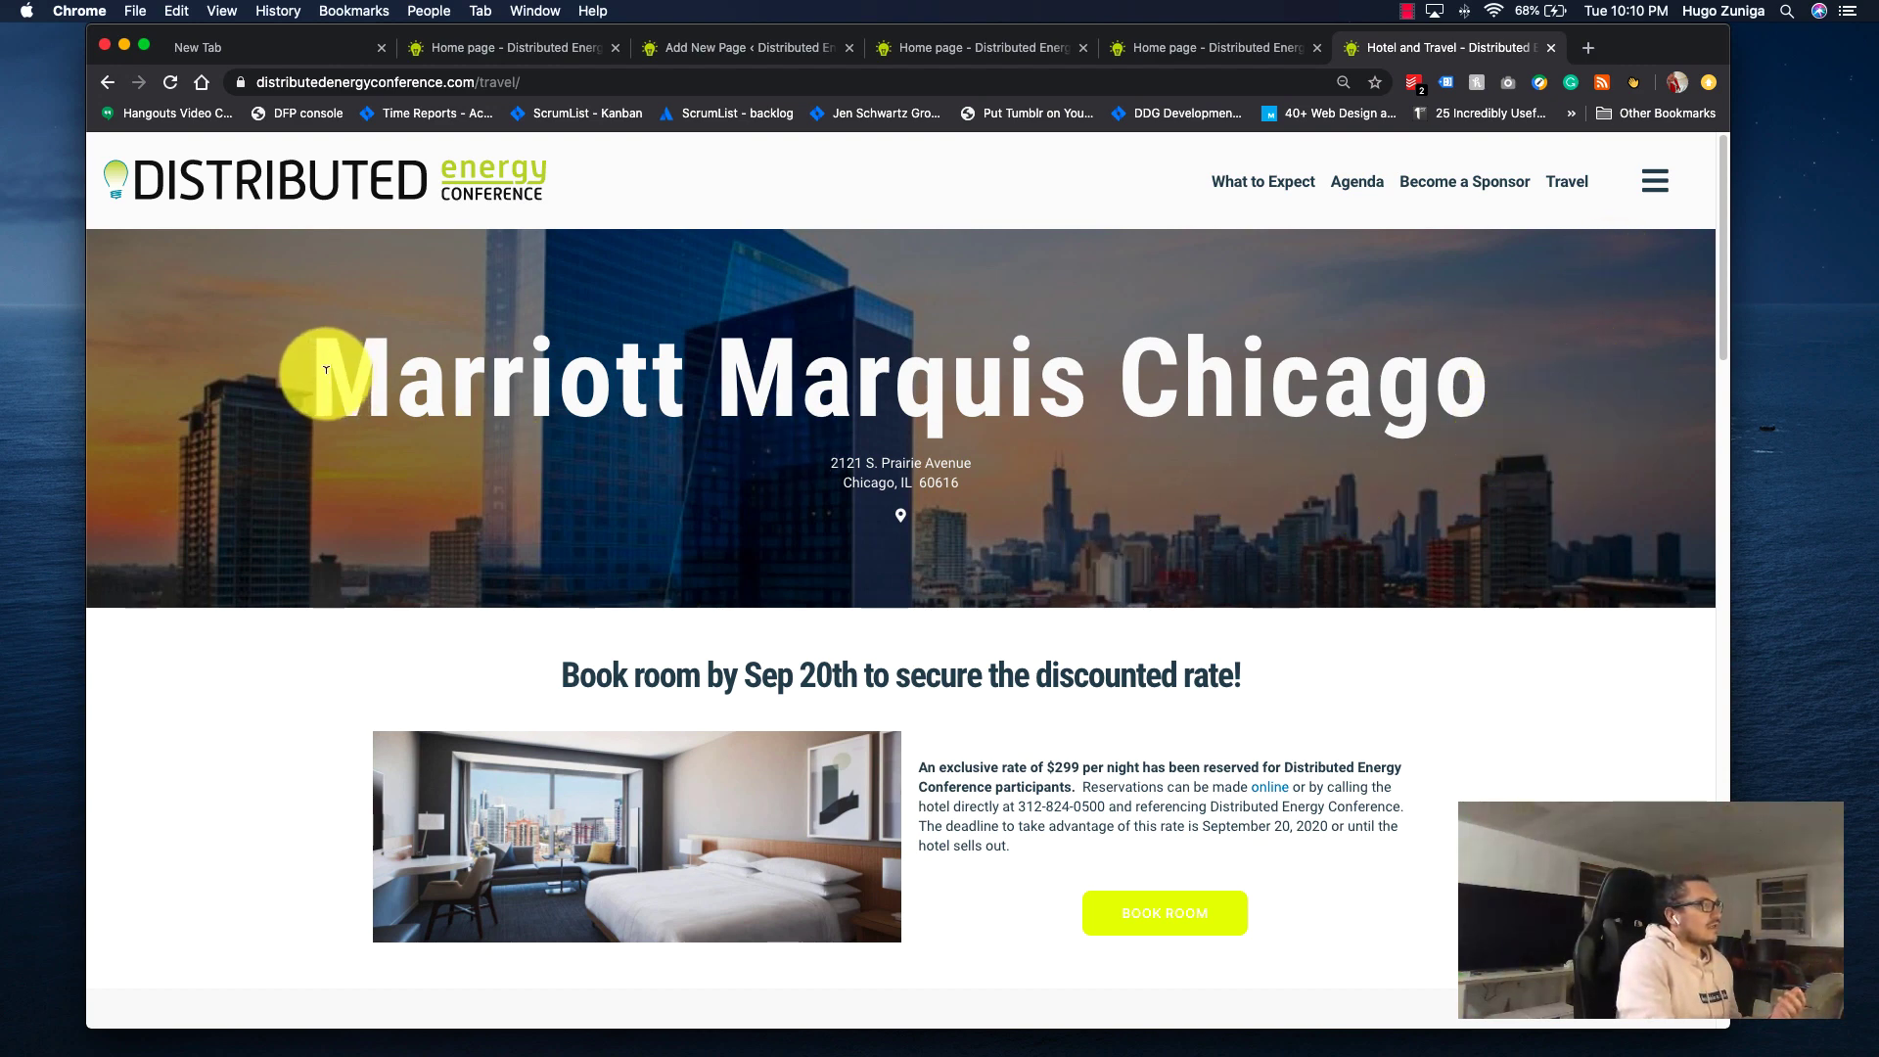
drag(316, 367, 1008, 489)
click(1020, 501)
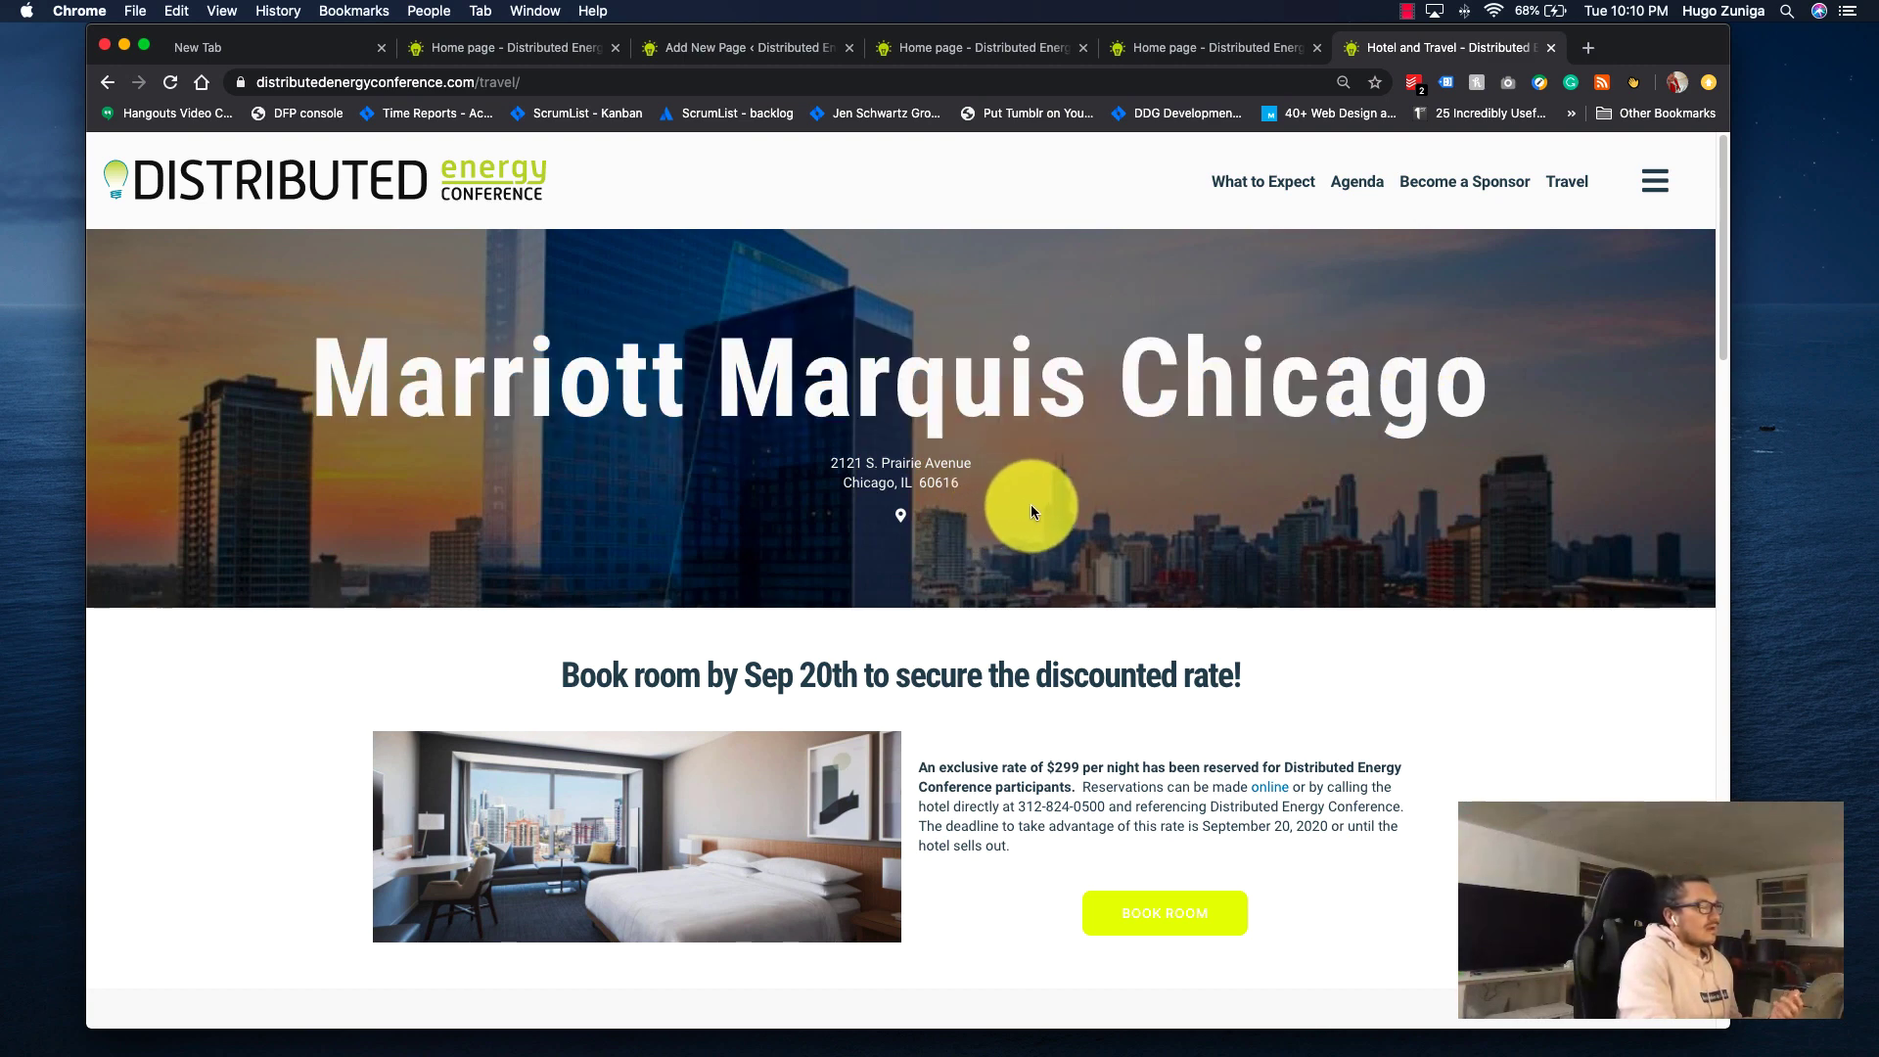
Examine the room booking heading, rate paragraph and Book Room button, and skim the rest of the Travel page.
scroll(1061, 511, down, 2)
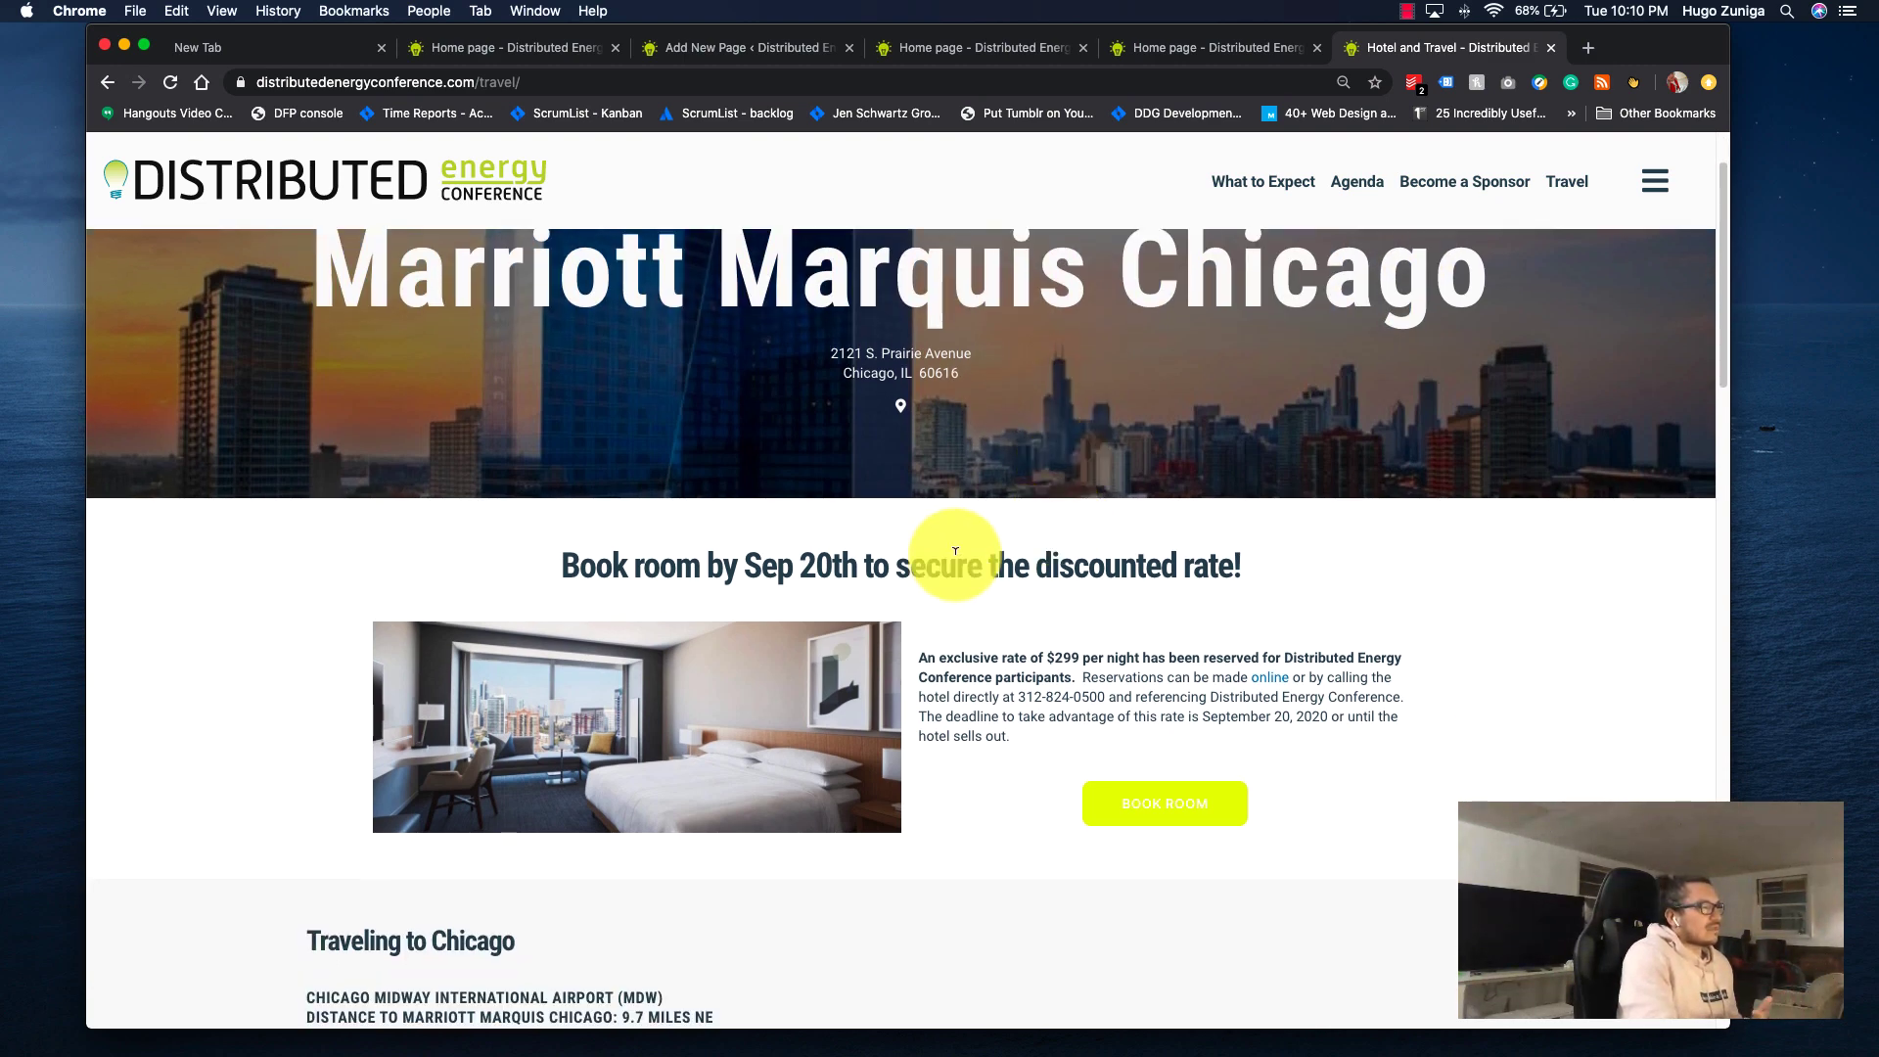
triple_click(956, 551)
click(1092, 569)
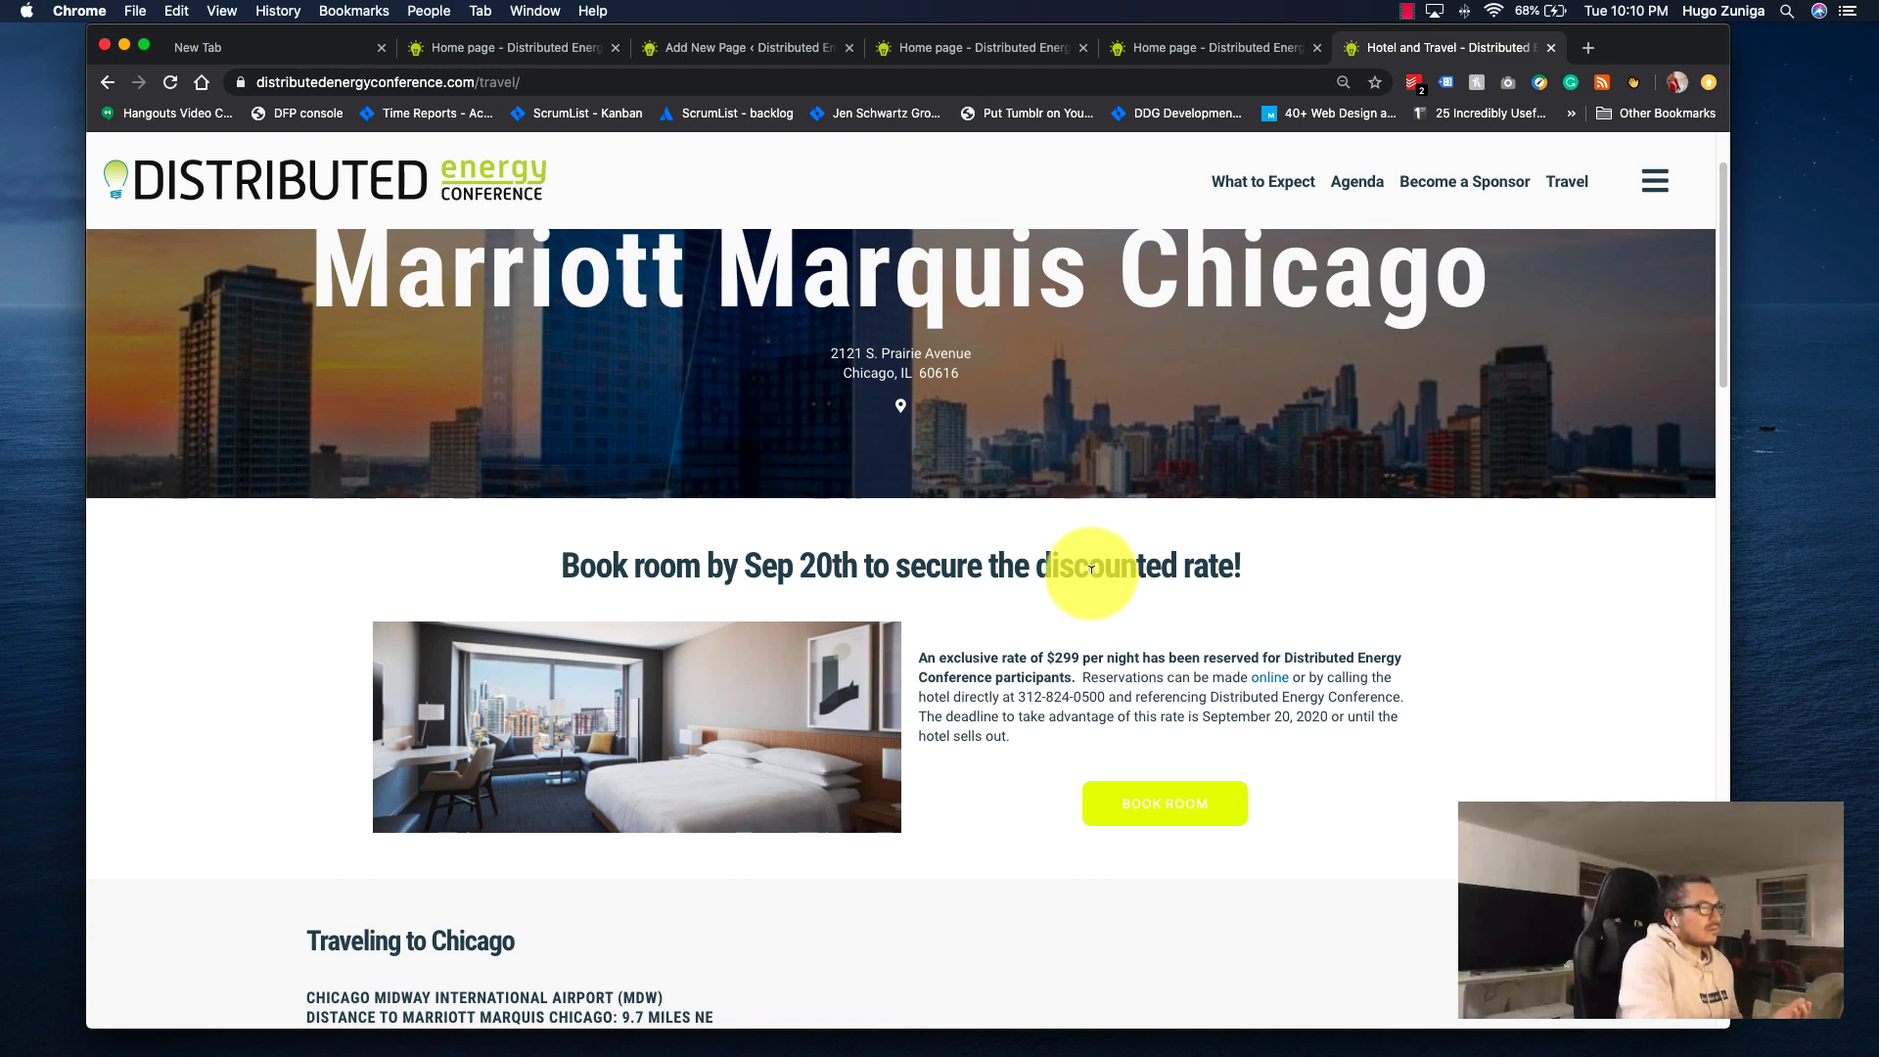
drag(1025, 738, 916, 654)
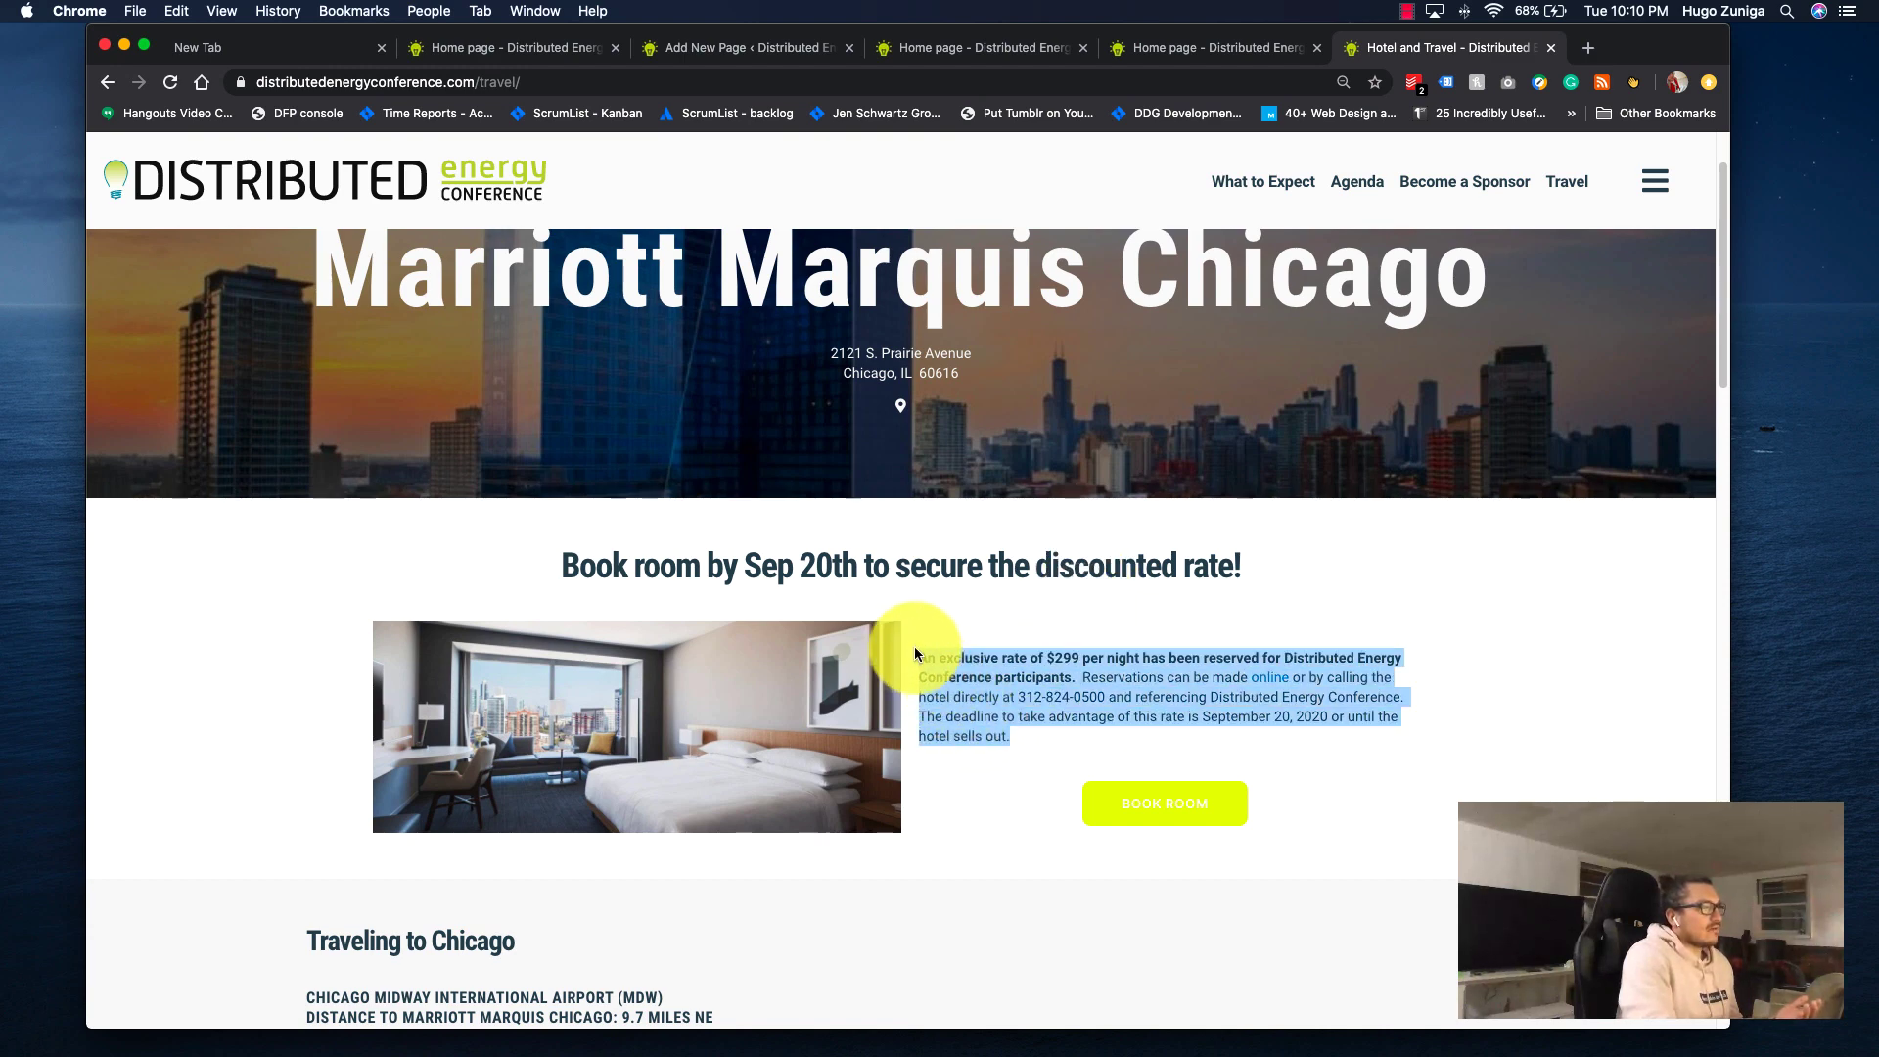
click(1009, 761)
scroll(1009, 761, down, 1)
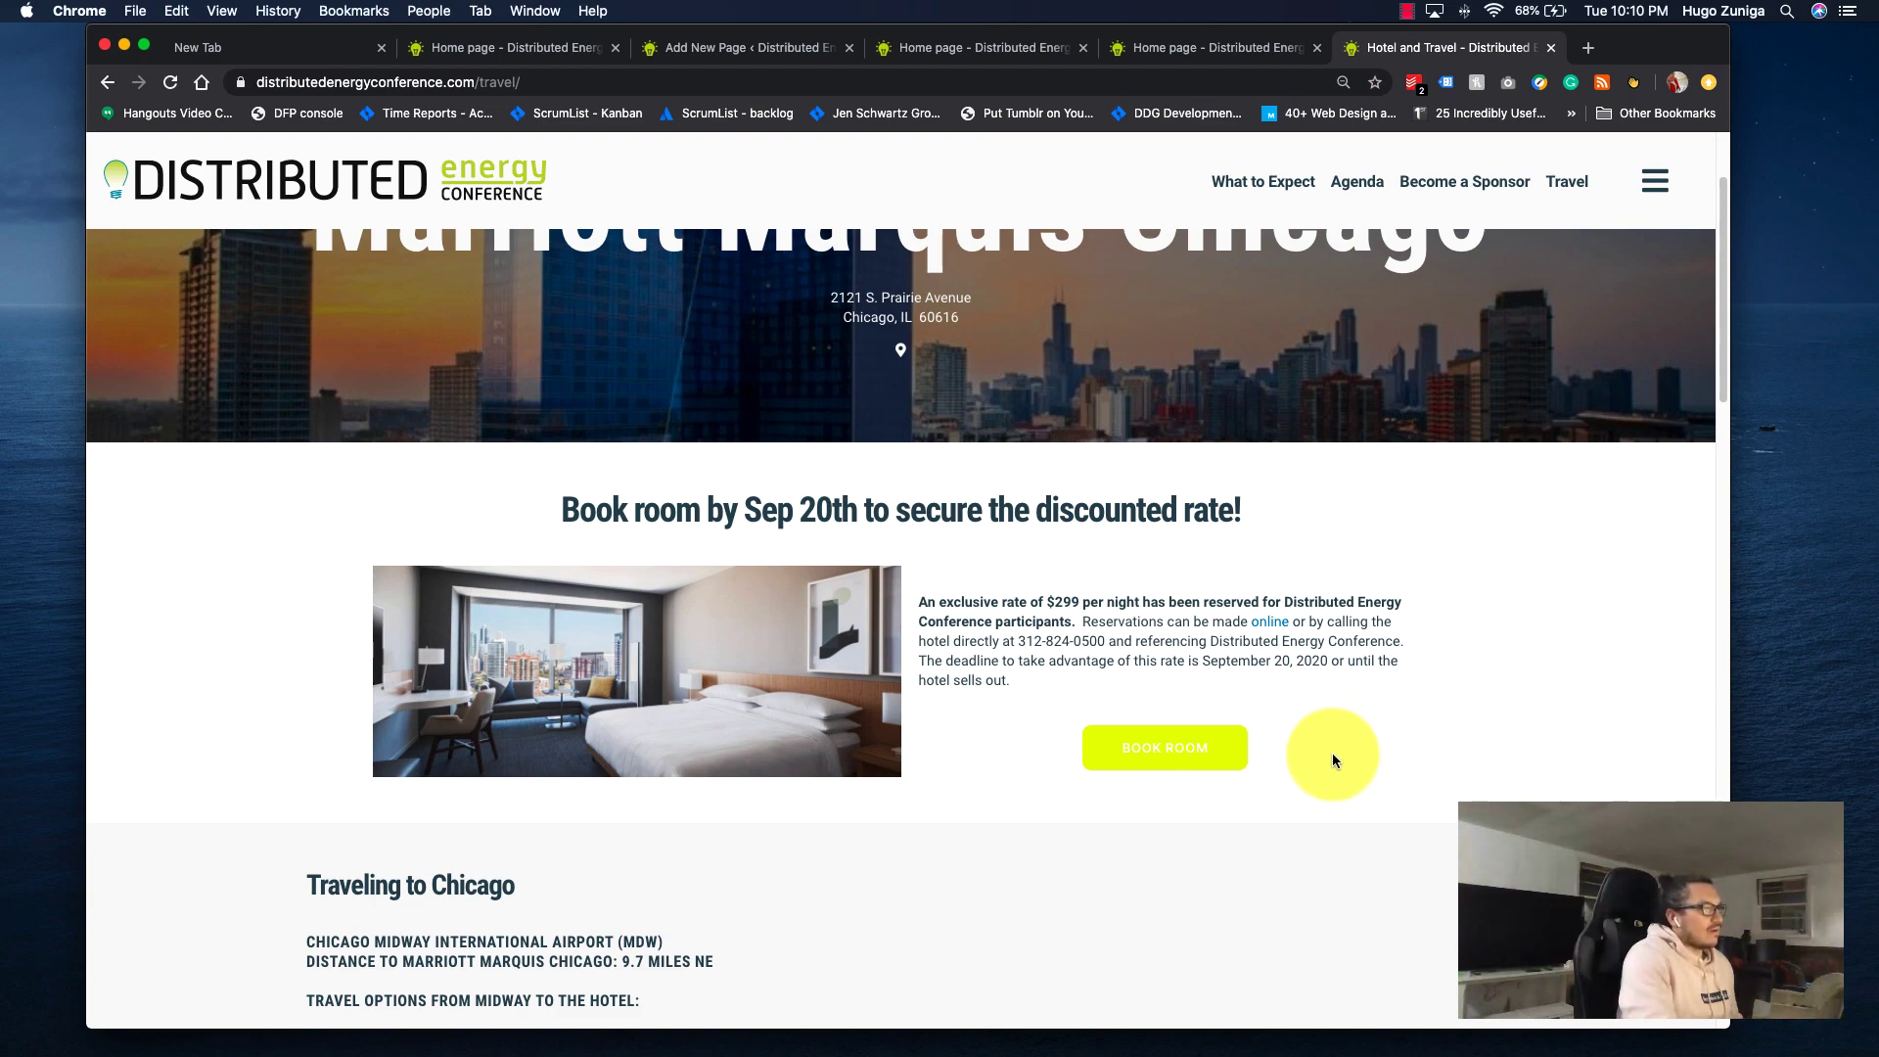
scroll(1333, 755, down, 20)
scroll(1333, 754, up, 20)
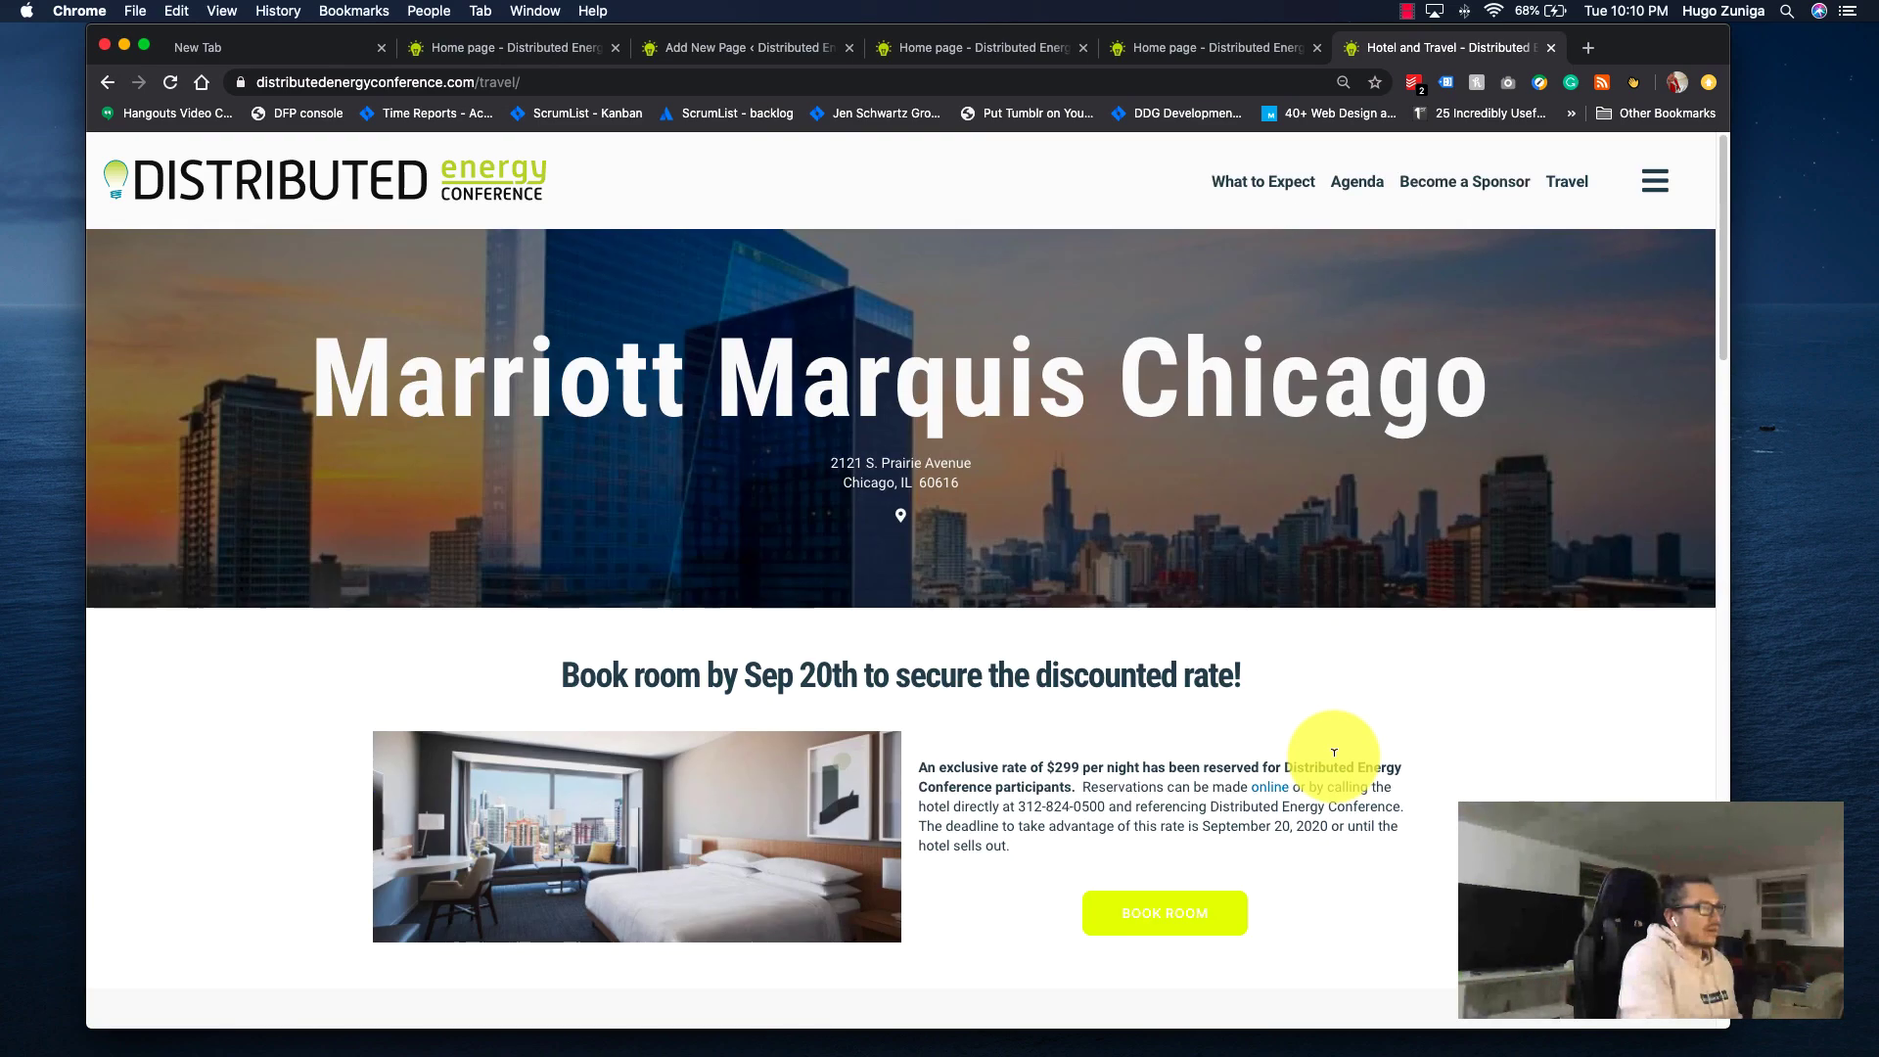
Return to the live home page through the conference logo and look through its sections down to the contact footer.
click(517, 202)
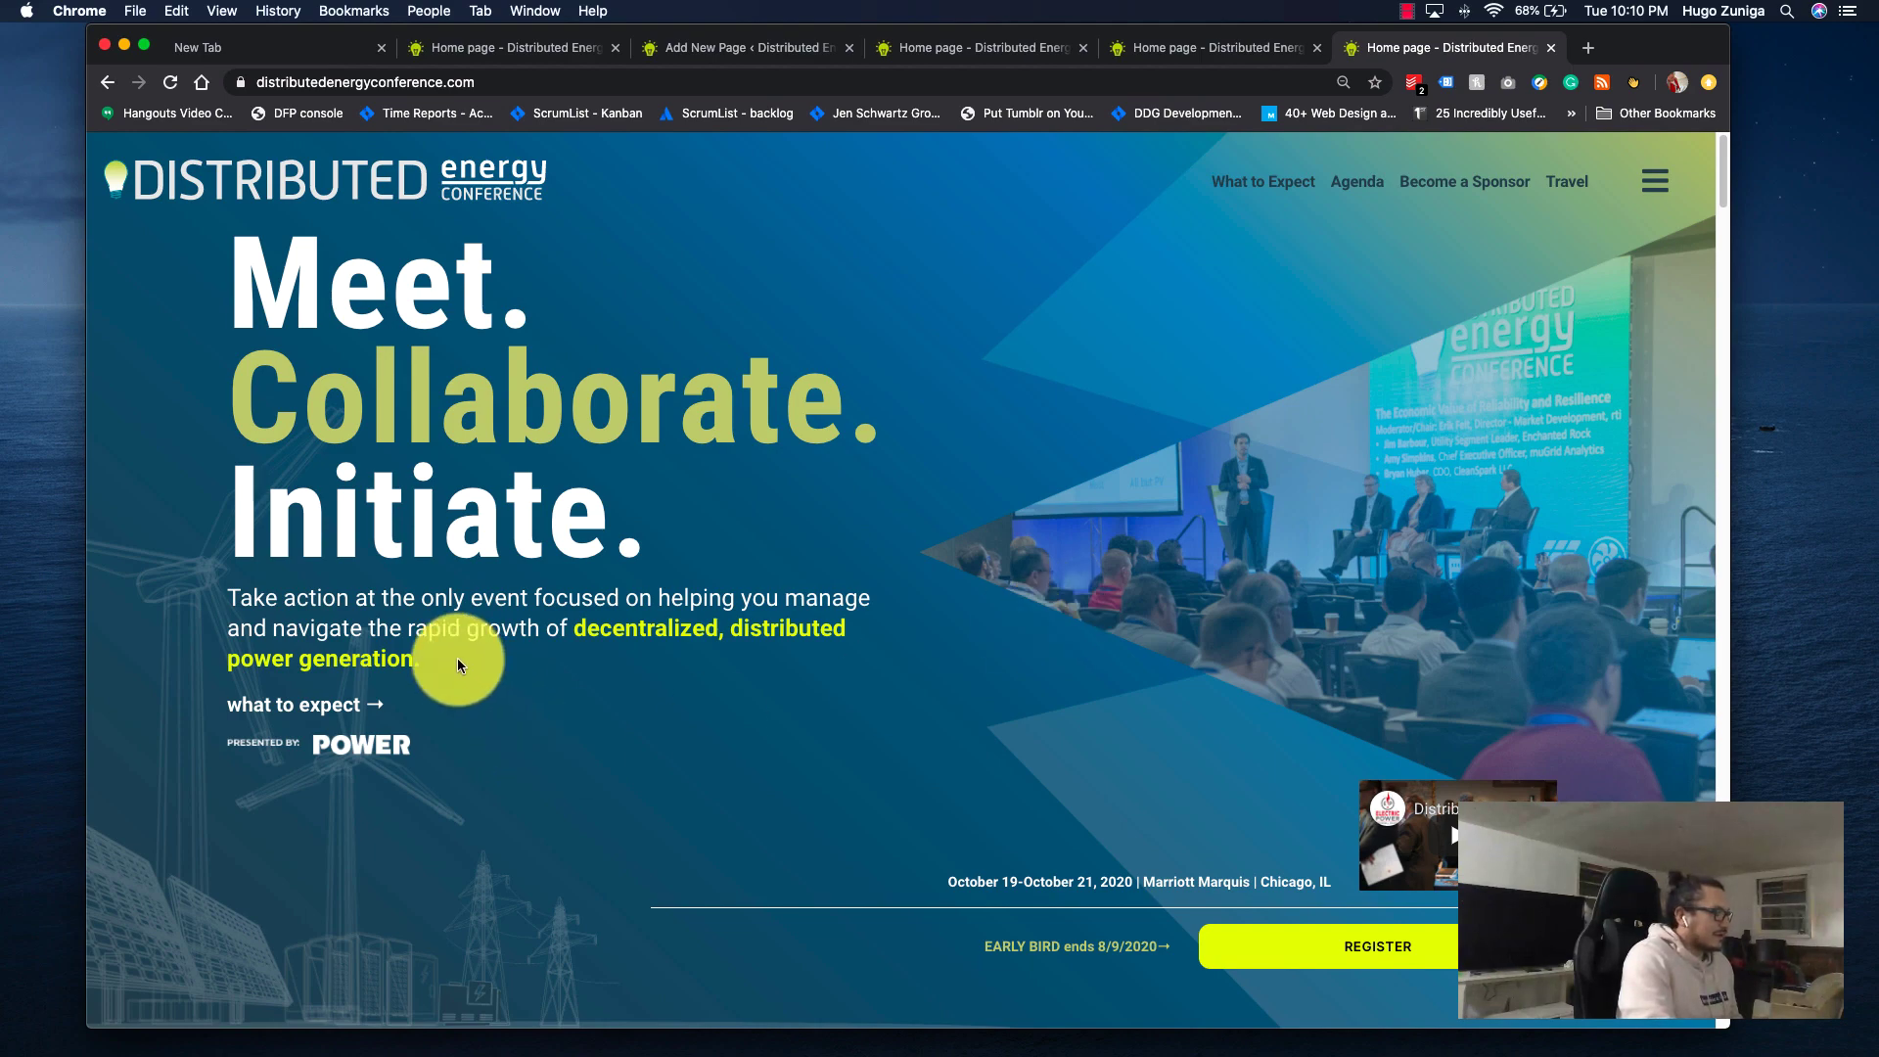
scroll(460, 665, down, 5)
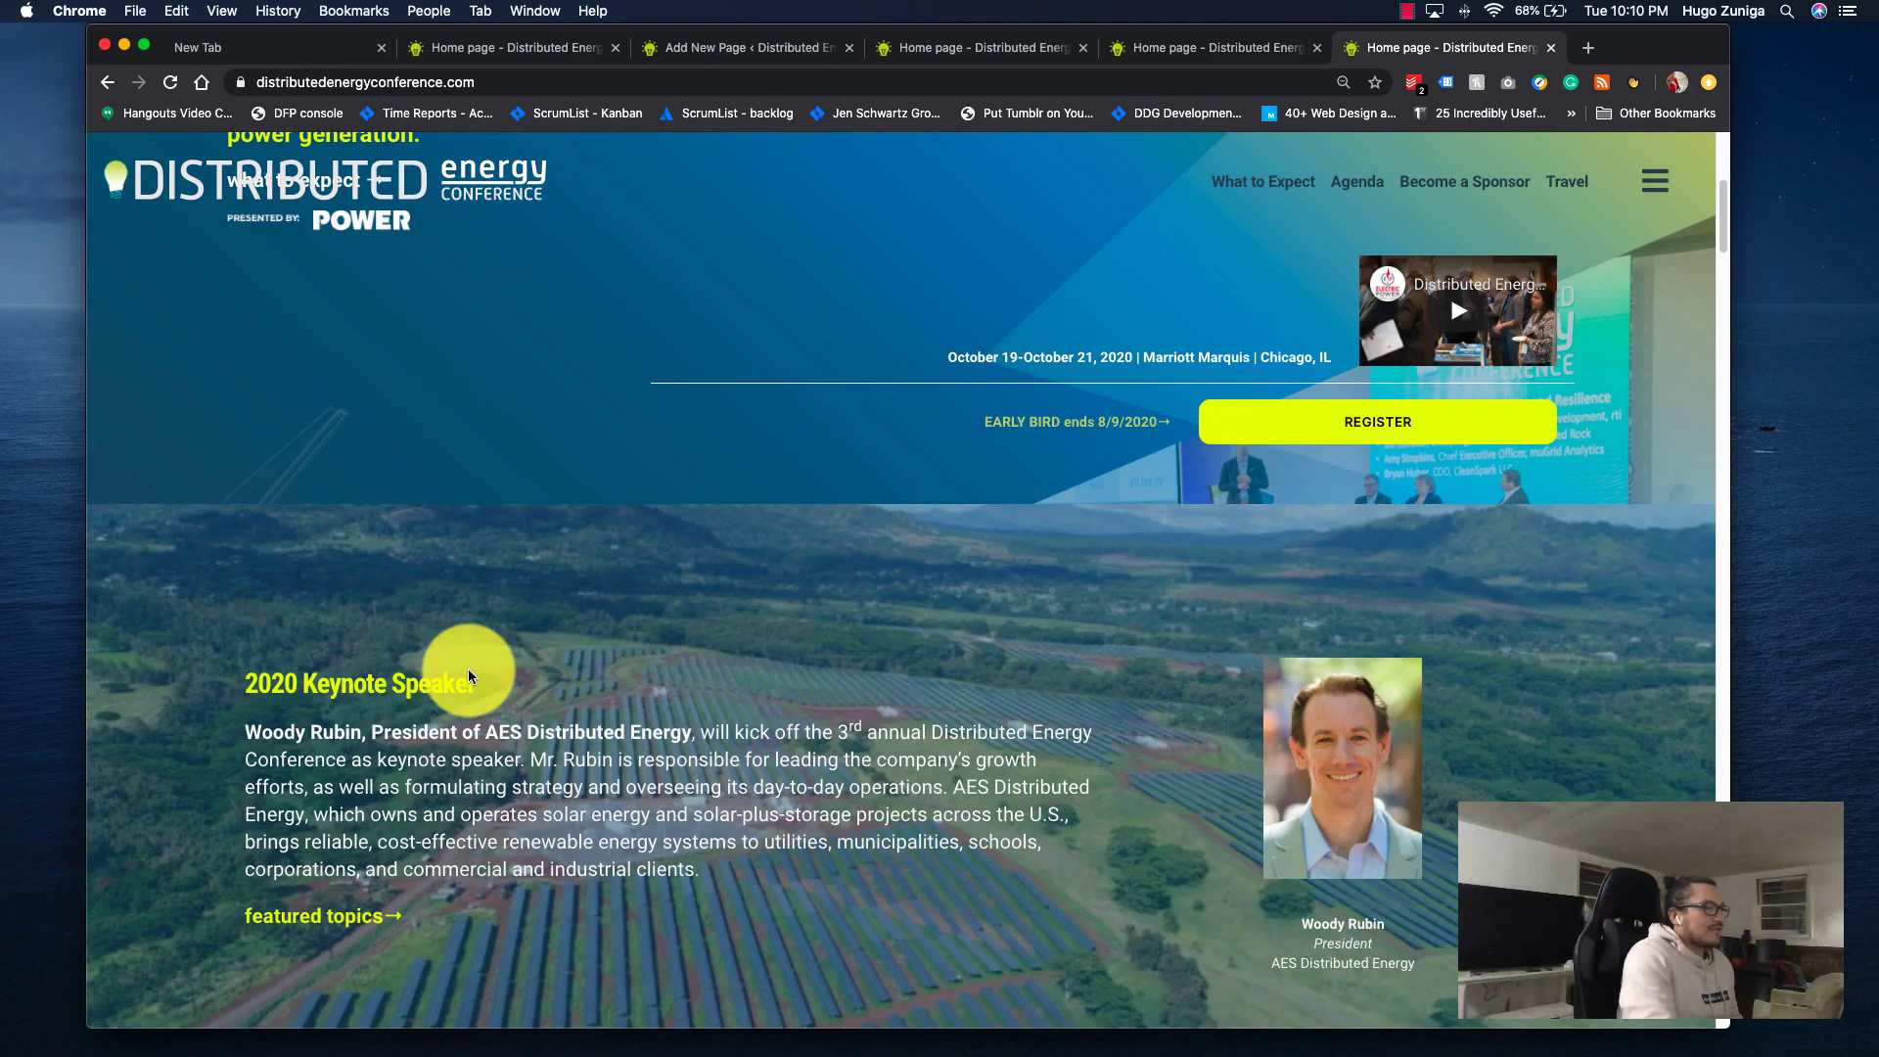
scroll(467, 670, down, 15)
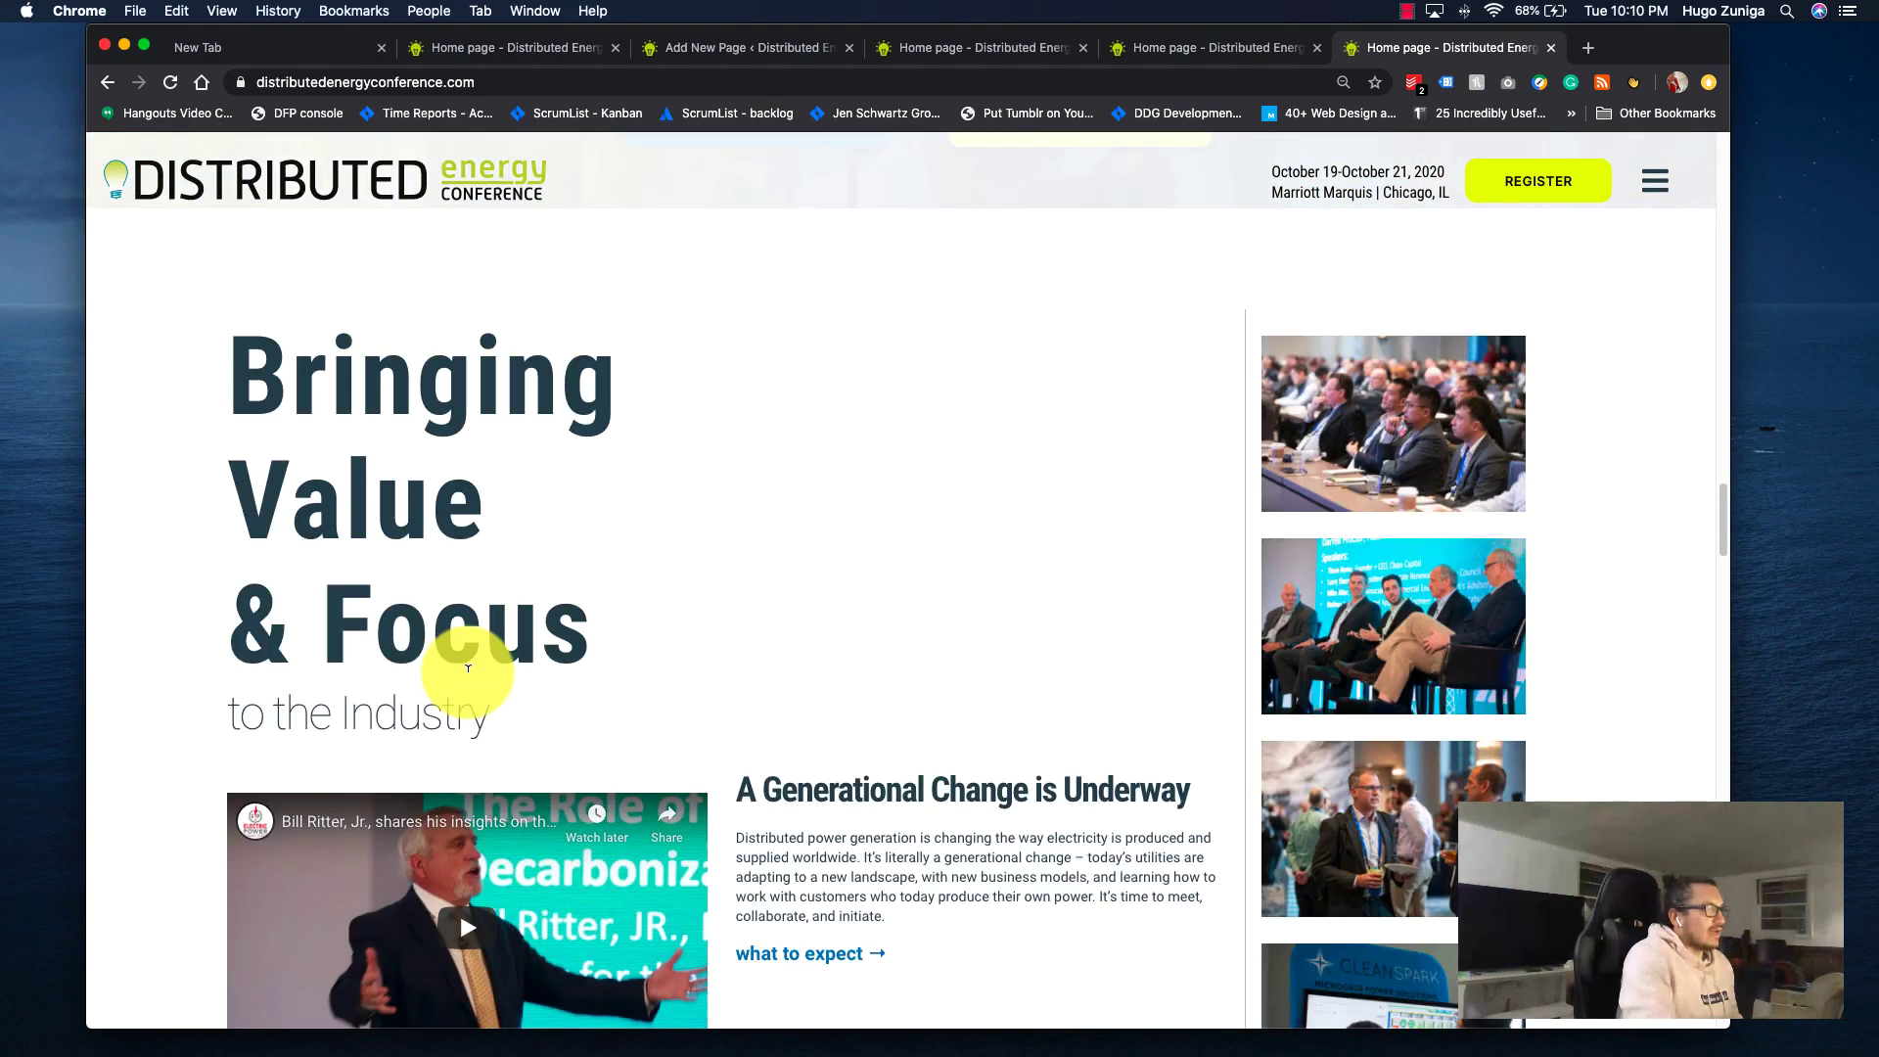
scroll(466, 676, down, 5)
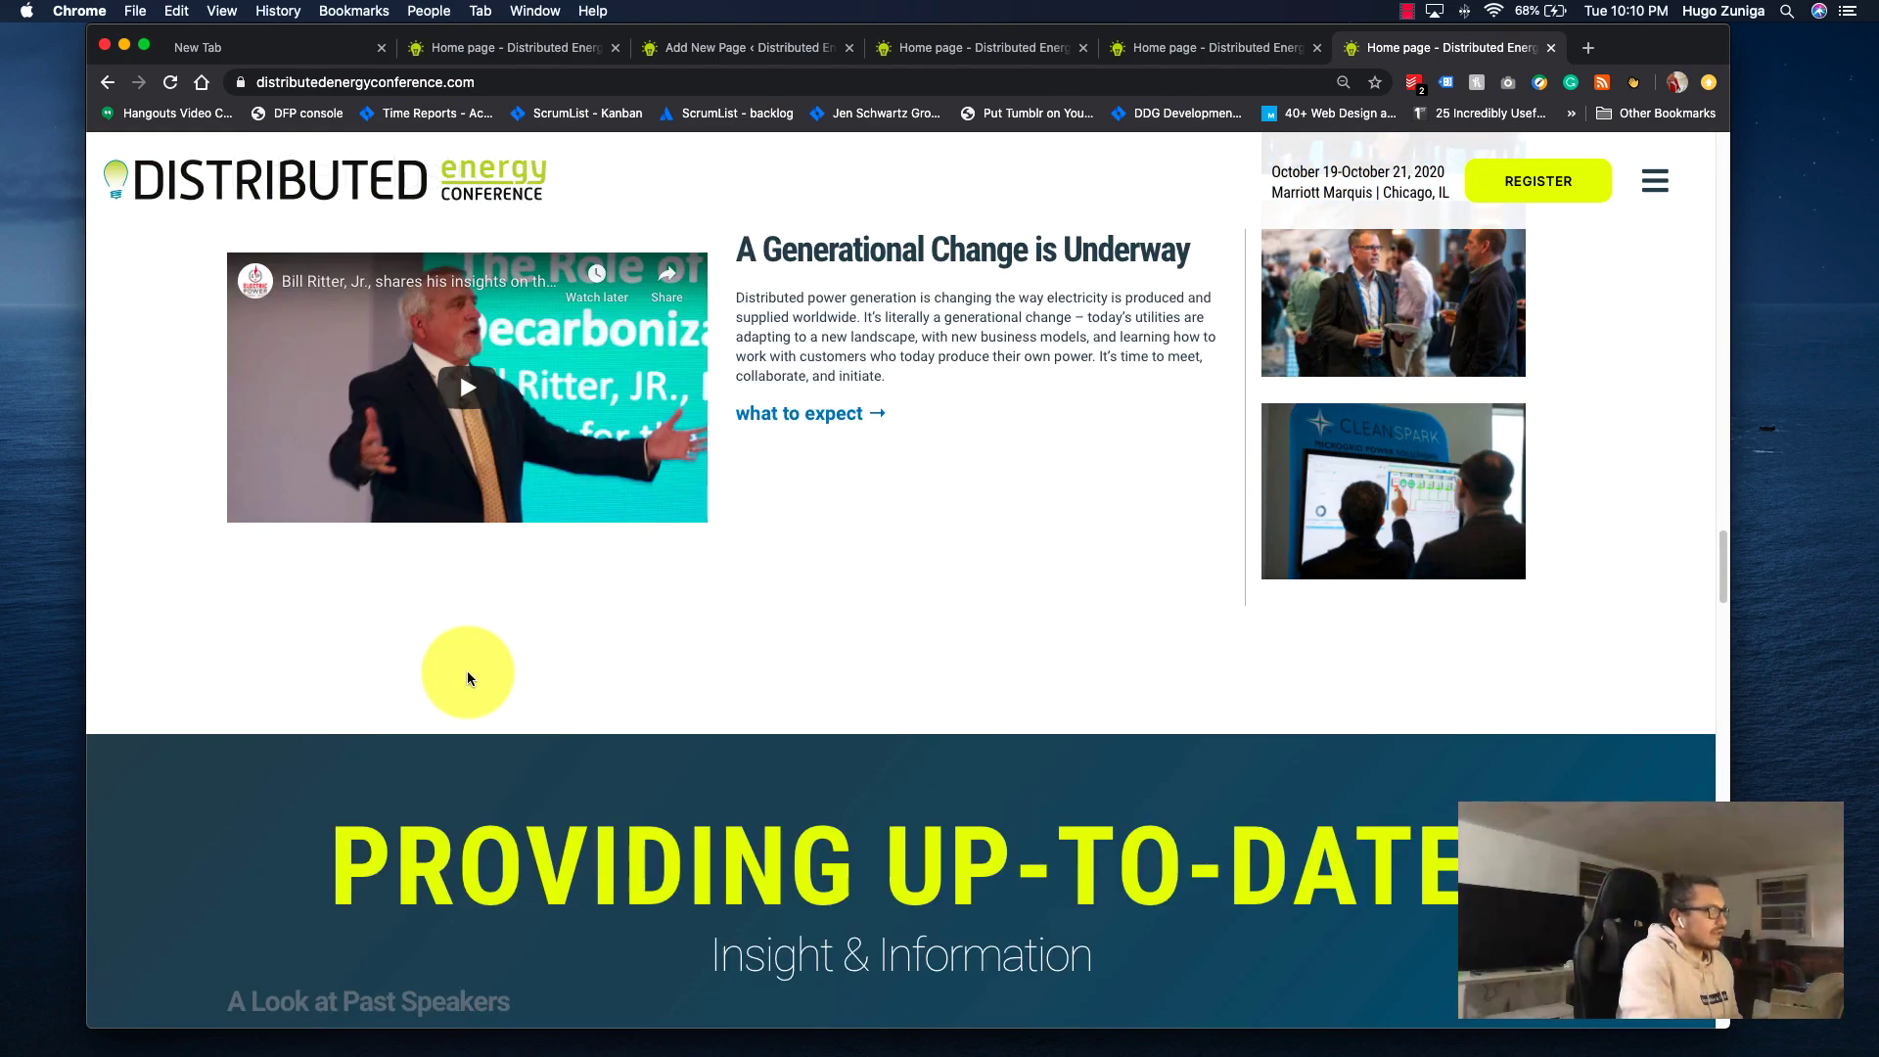
scroll(466, 672, down, 20)
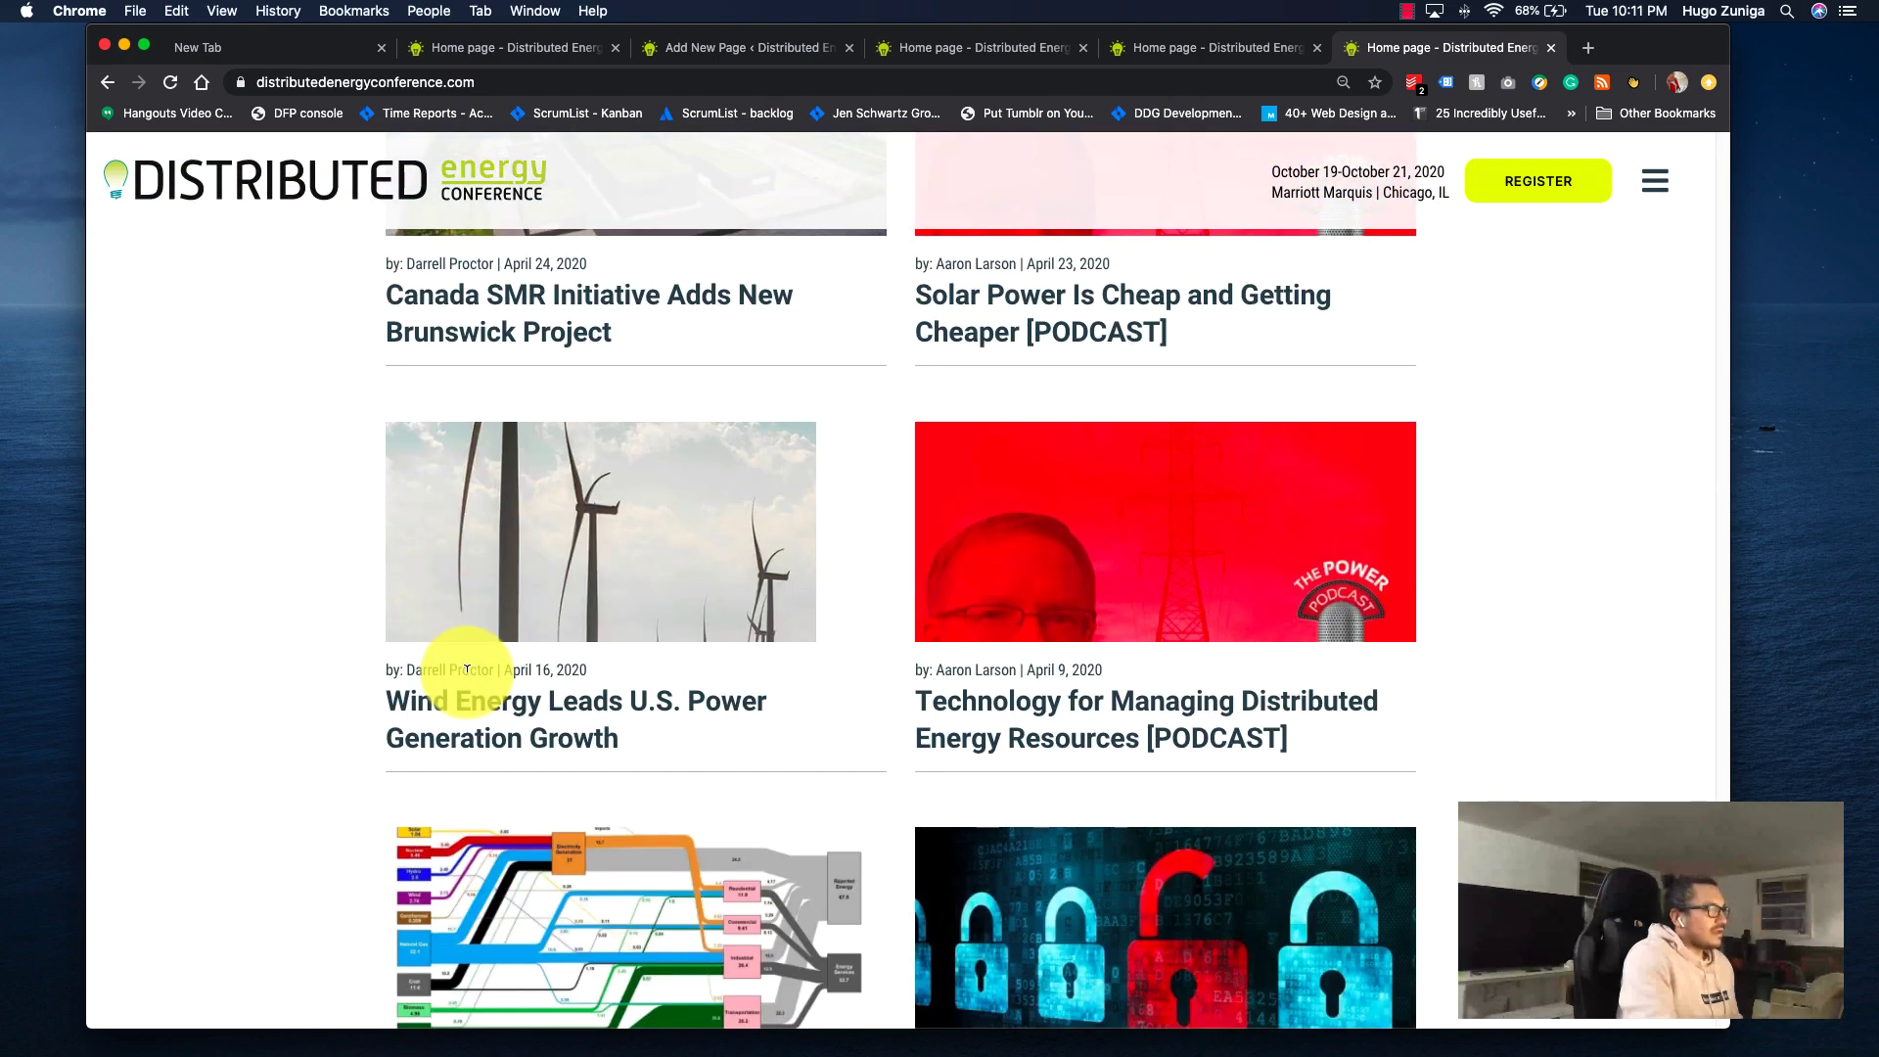
scroll(467, 671, down, 15)
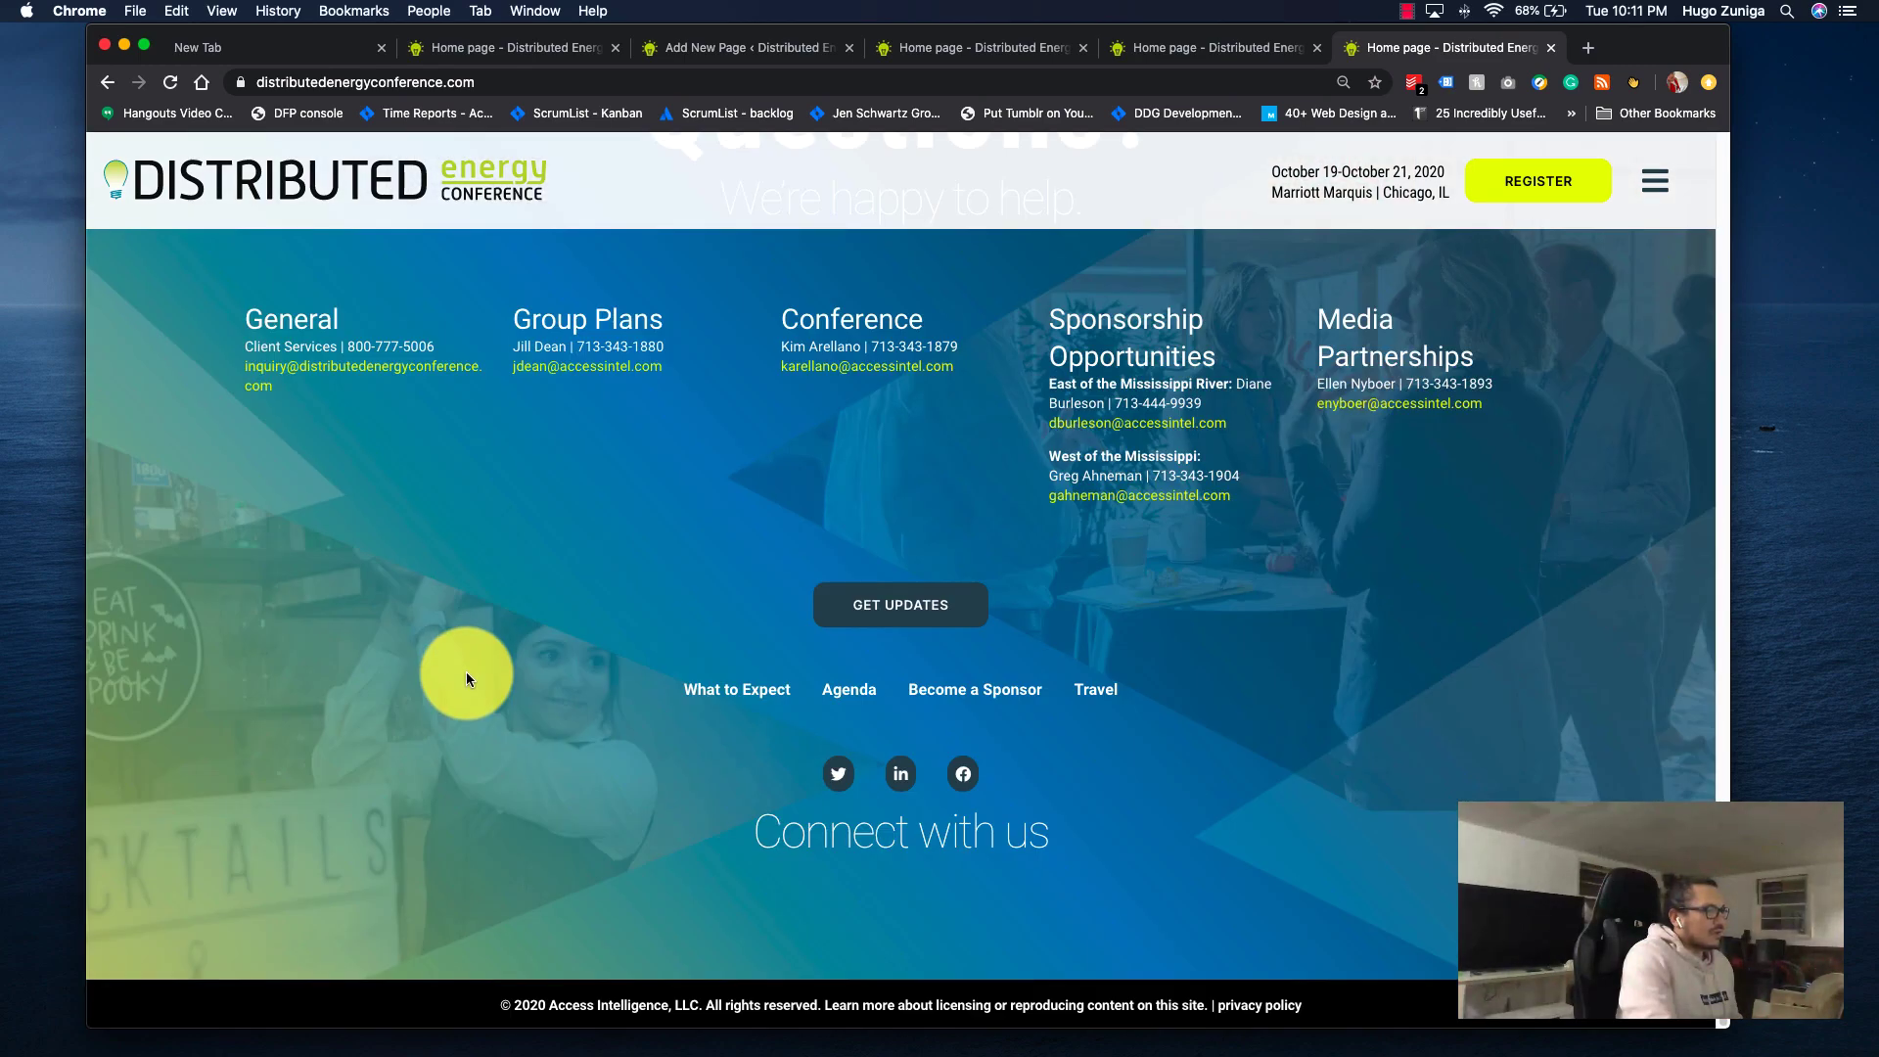
scroll(466, 671, up, 20)
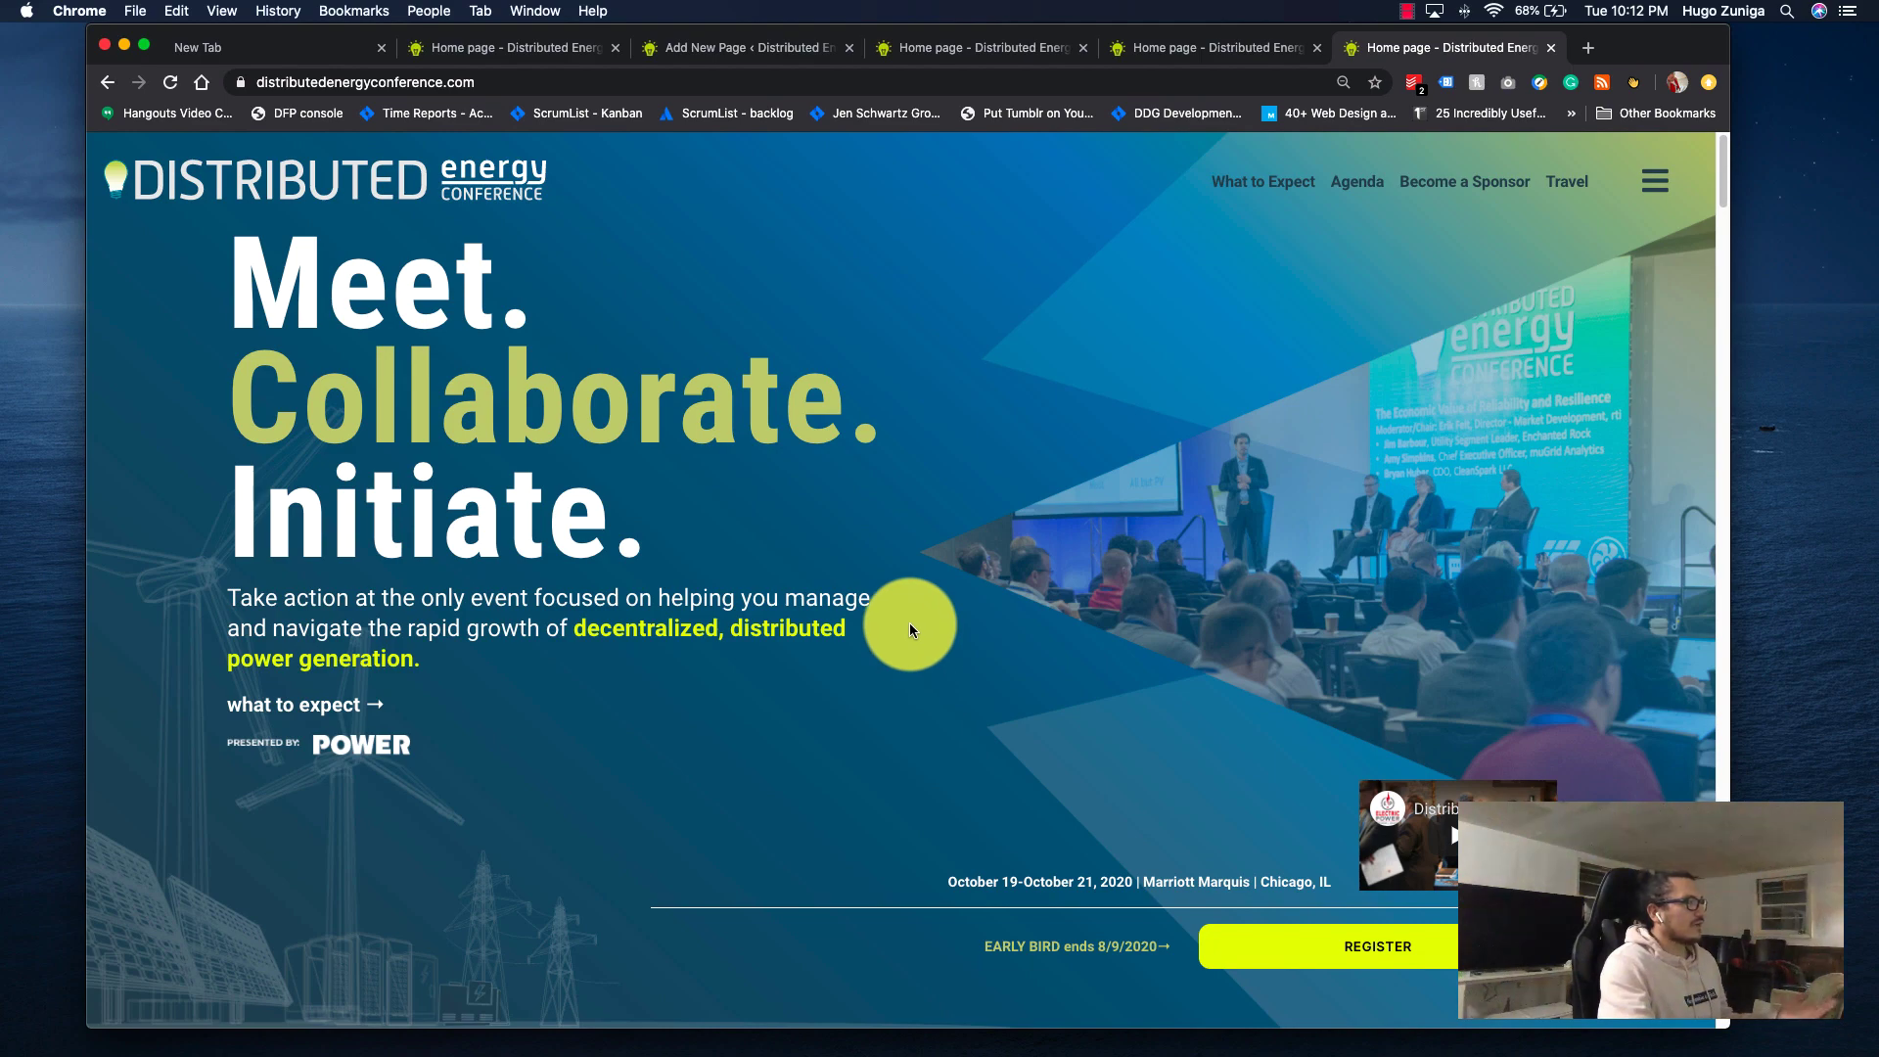
Compare the intro paragraph beneath "Meet. Collaborate. Initiate." on the live home page with the one in the dec2020-s home page preview.
drag(909, 626, 419, 659)
click(418, 659)
click(1196, 45)
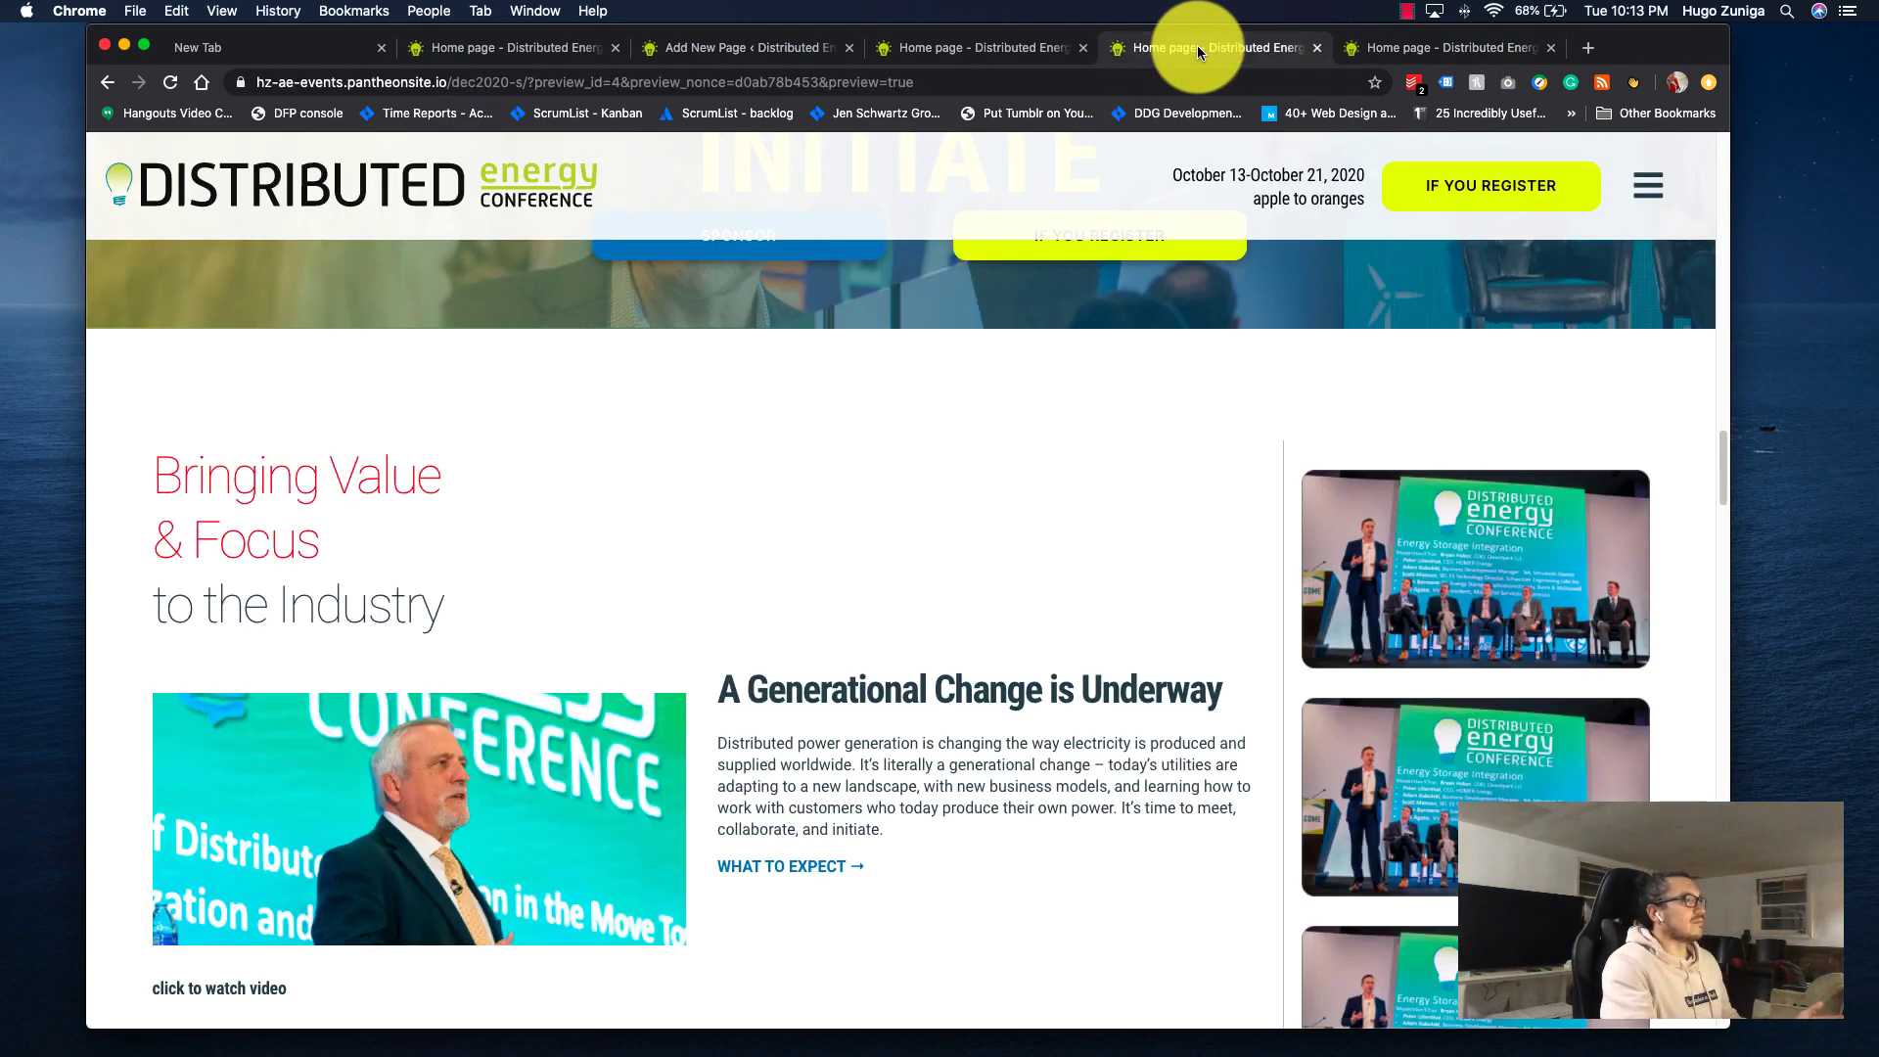
scroll(985, 529, up, 20)
drag(818, 636, 961, 620)
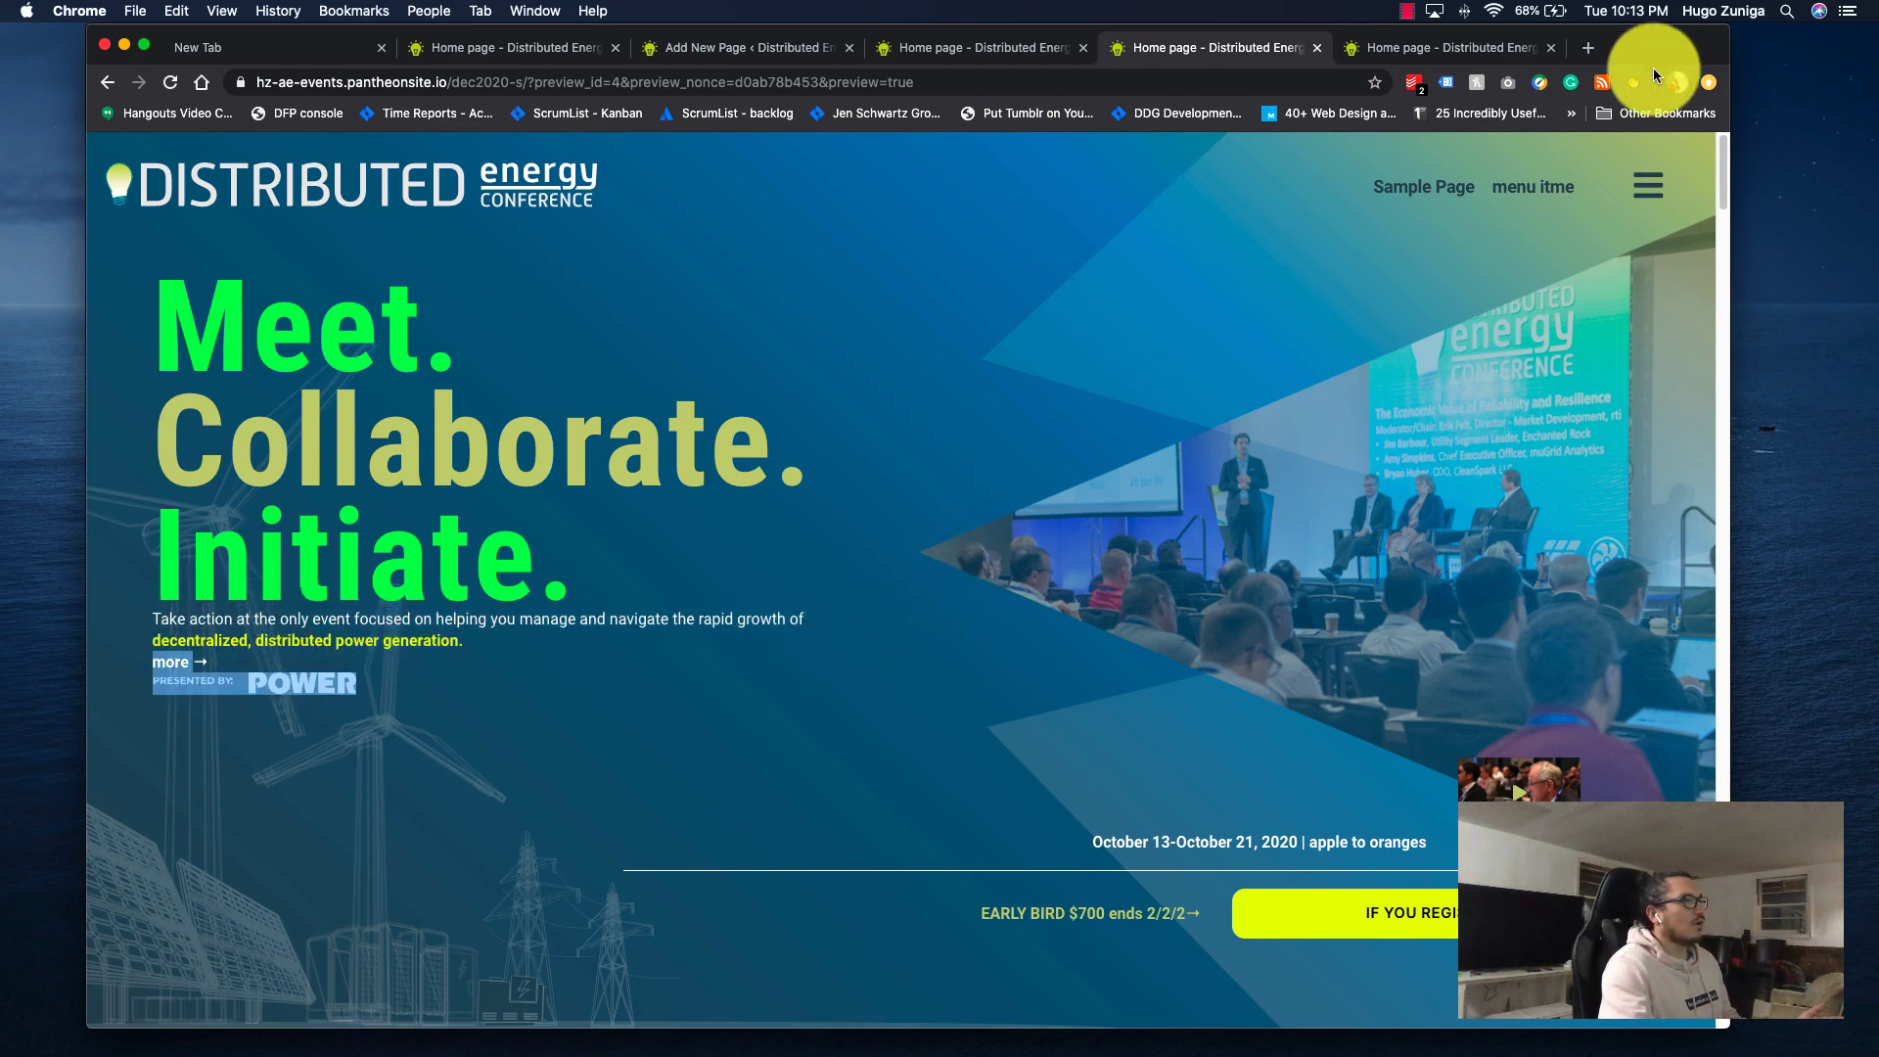
click(1431, 49)
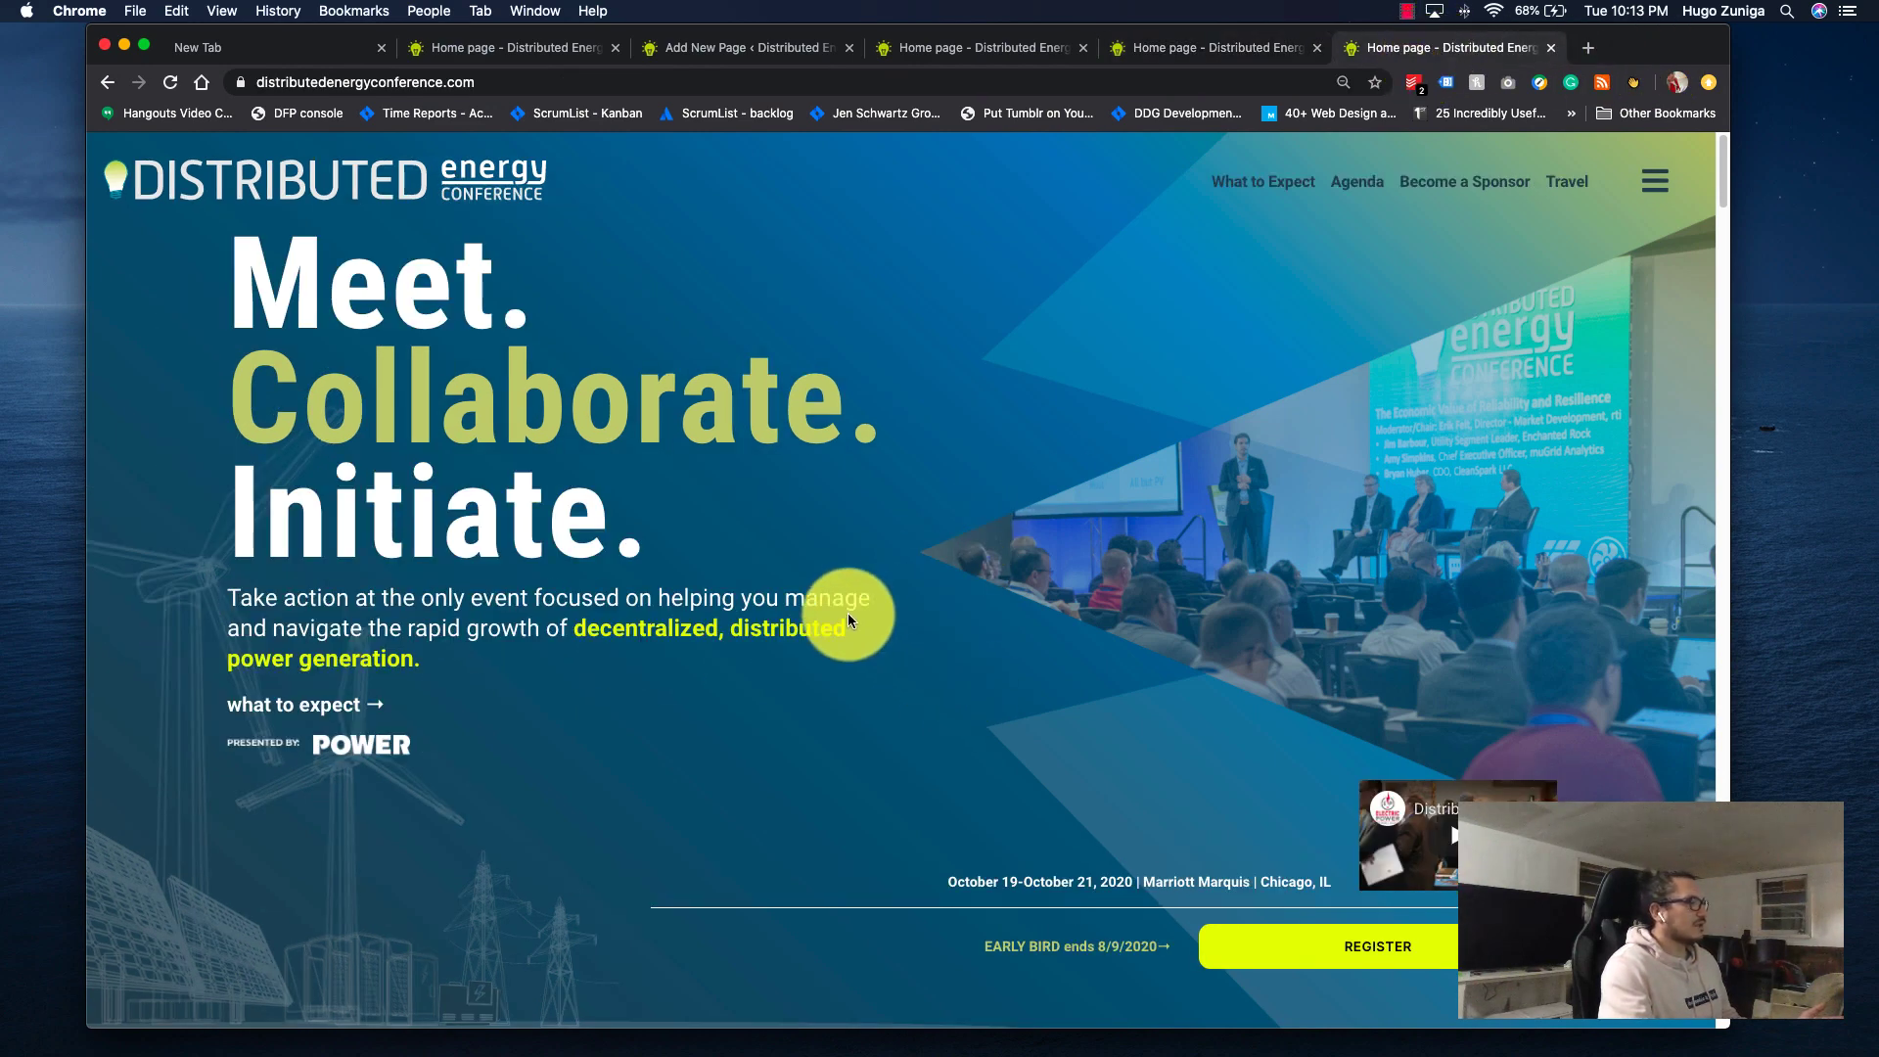
drag(879, 631, 306, 631)
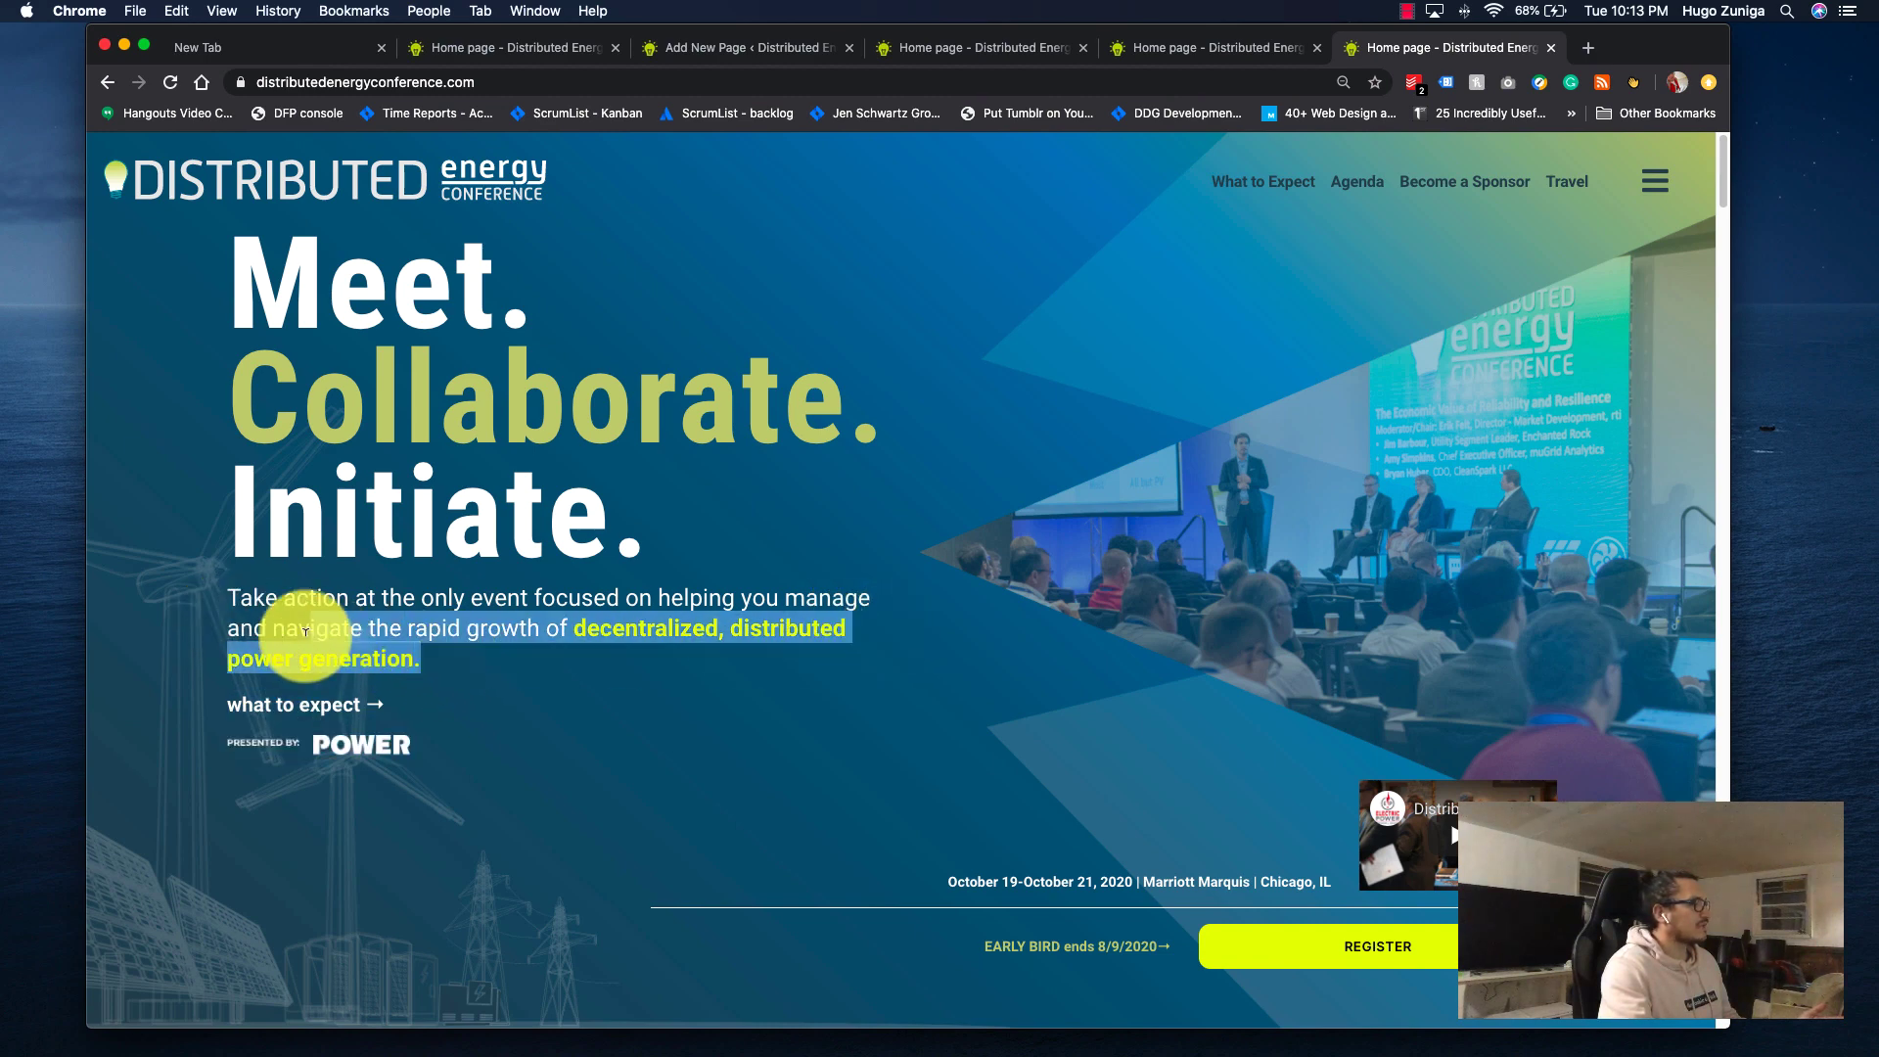
click(223, 589)
click(479, 680)
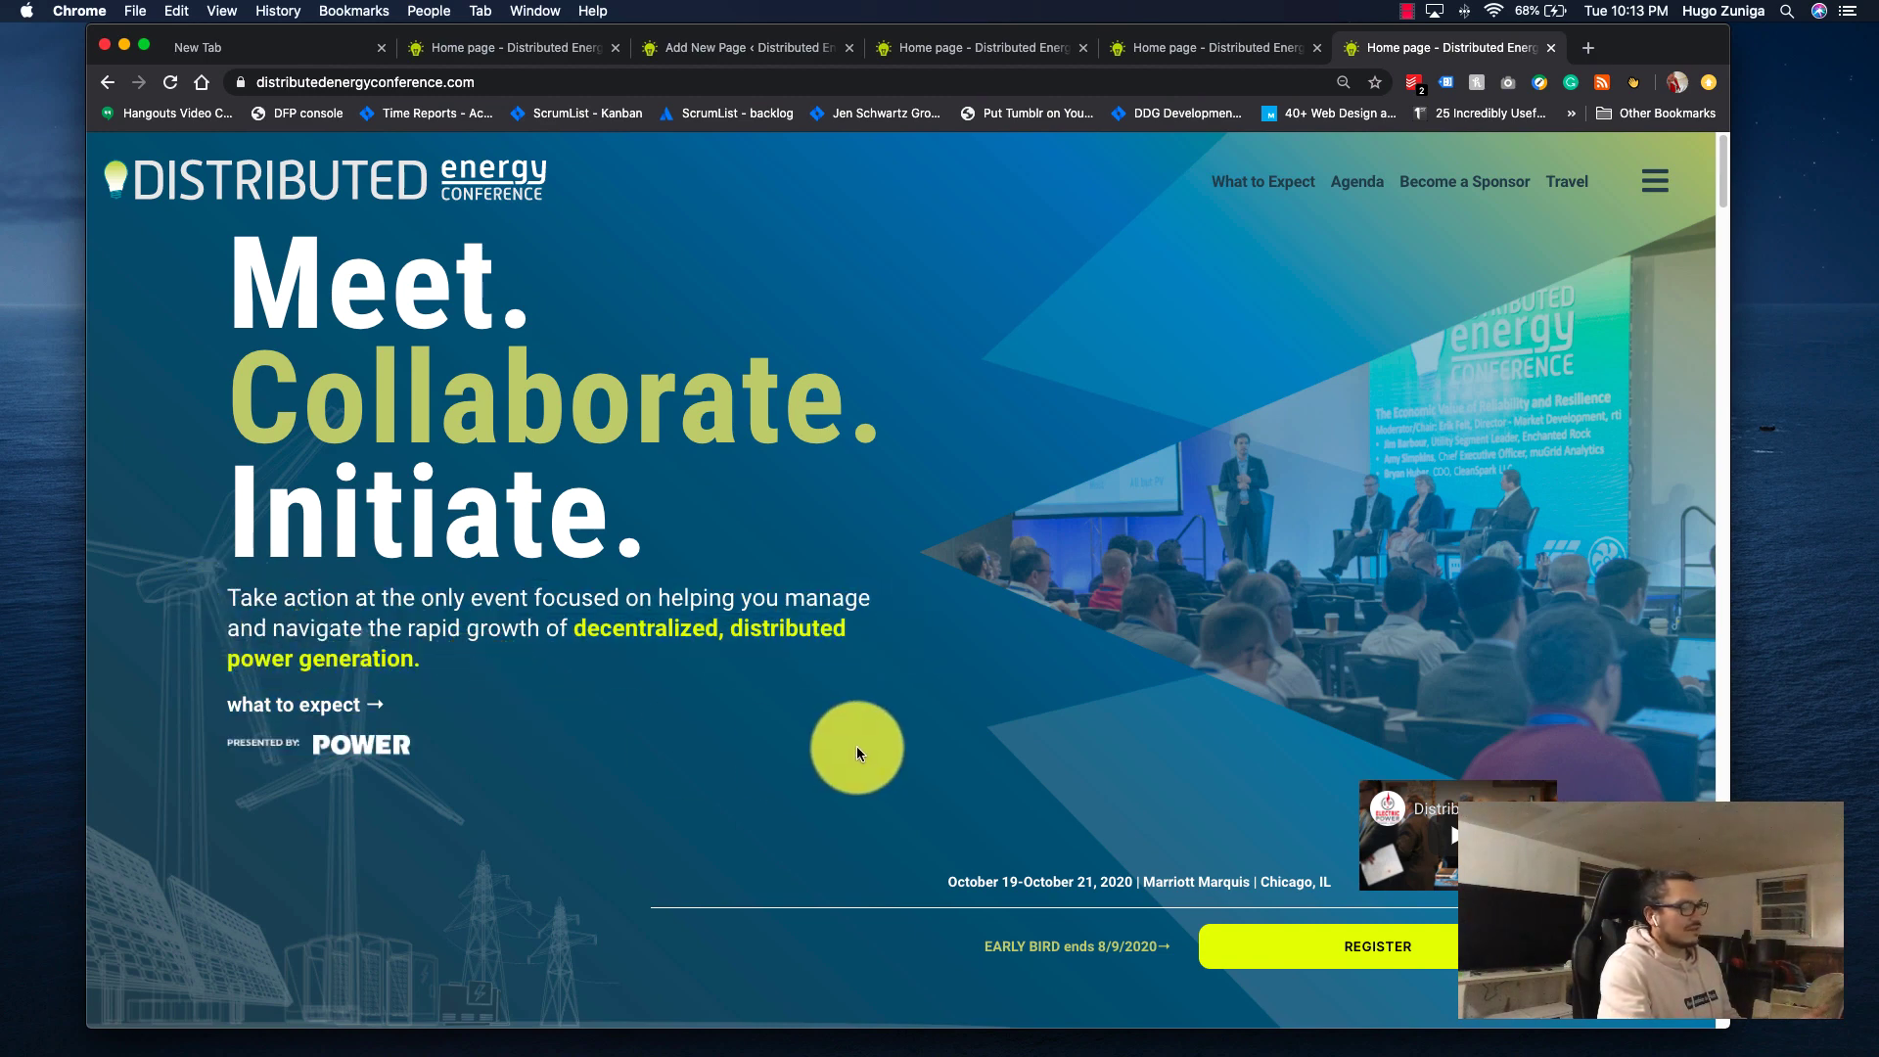